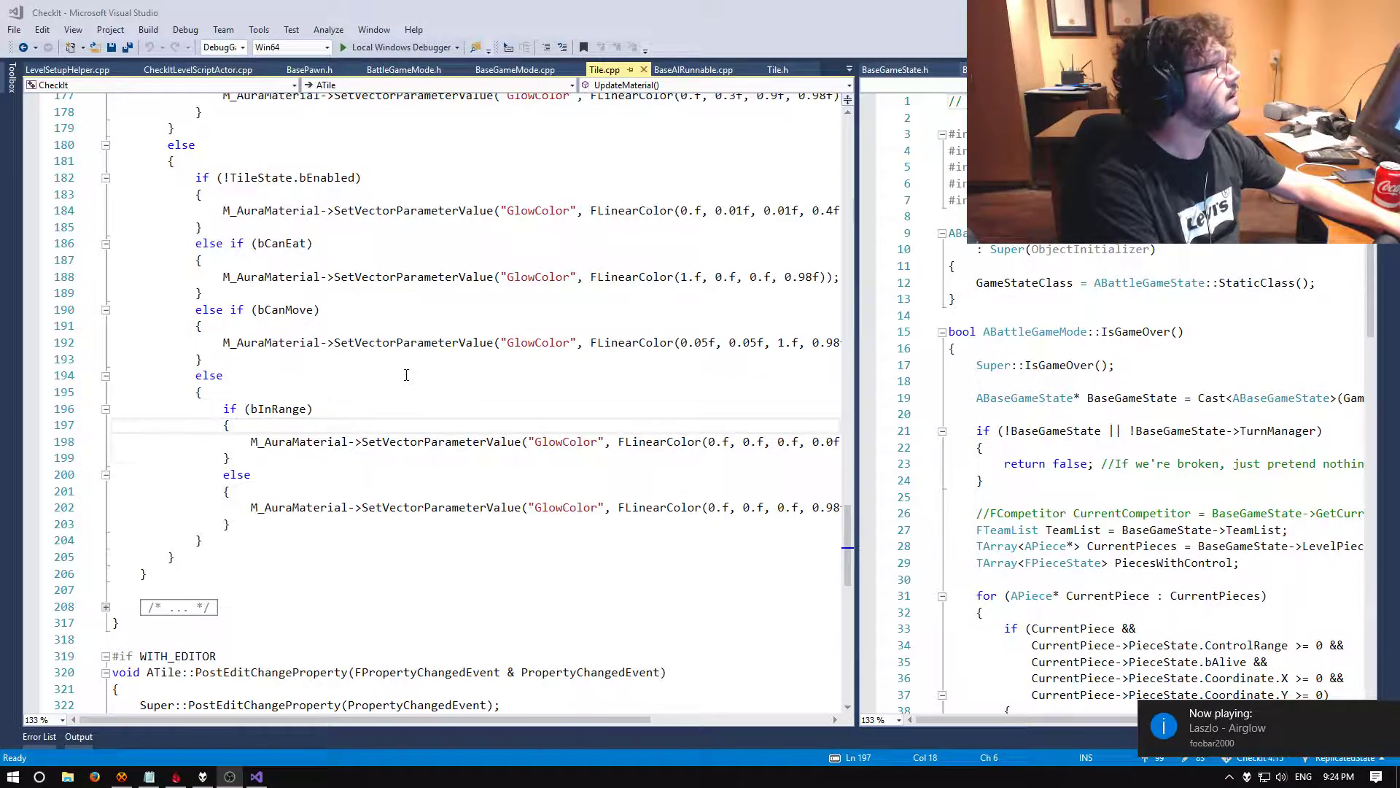
Launch the CheckIt project with the local debugger to load it in Unreal Editor, and close the message log
{"action": "left_click", "coordinate": [385, 322]}
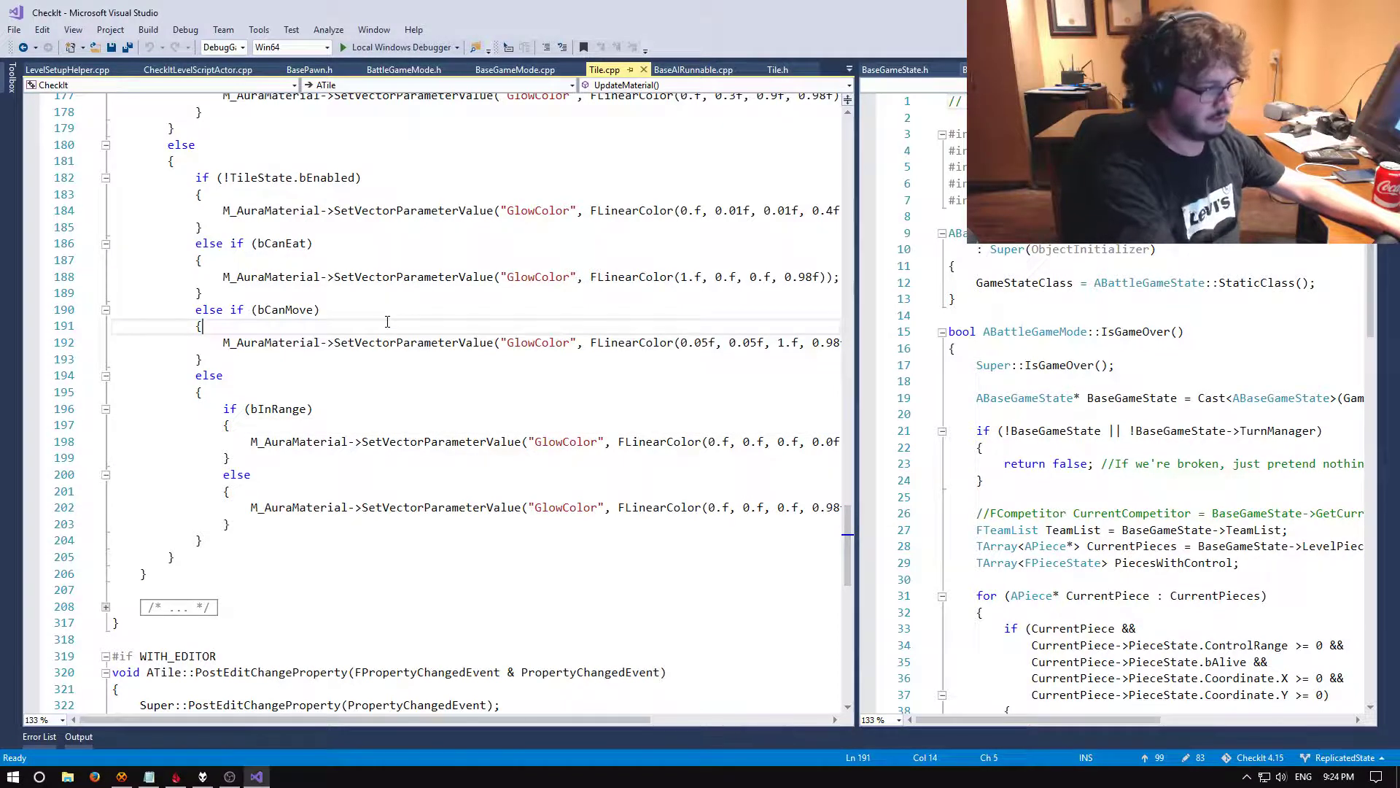
{"action": "key", "text": "F5"}
{"action": "key", "text": "Return"}
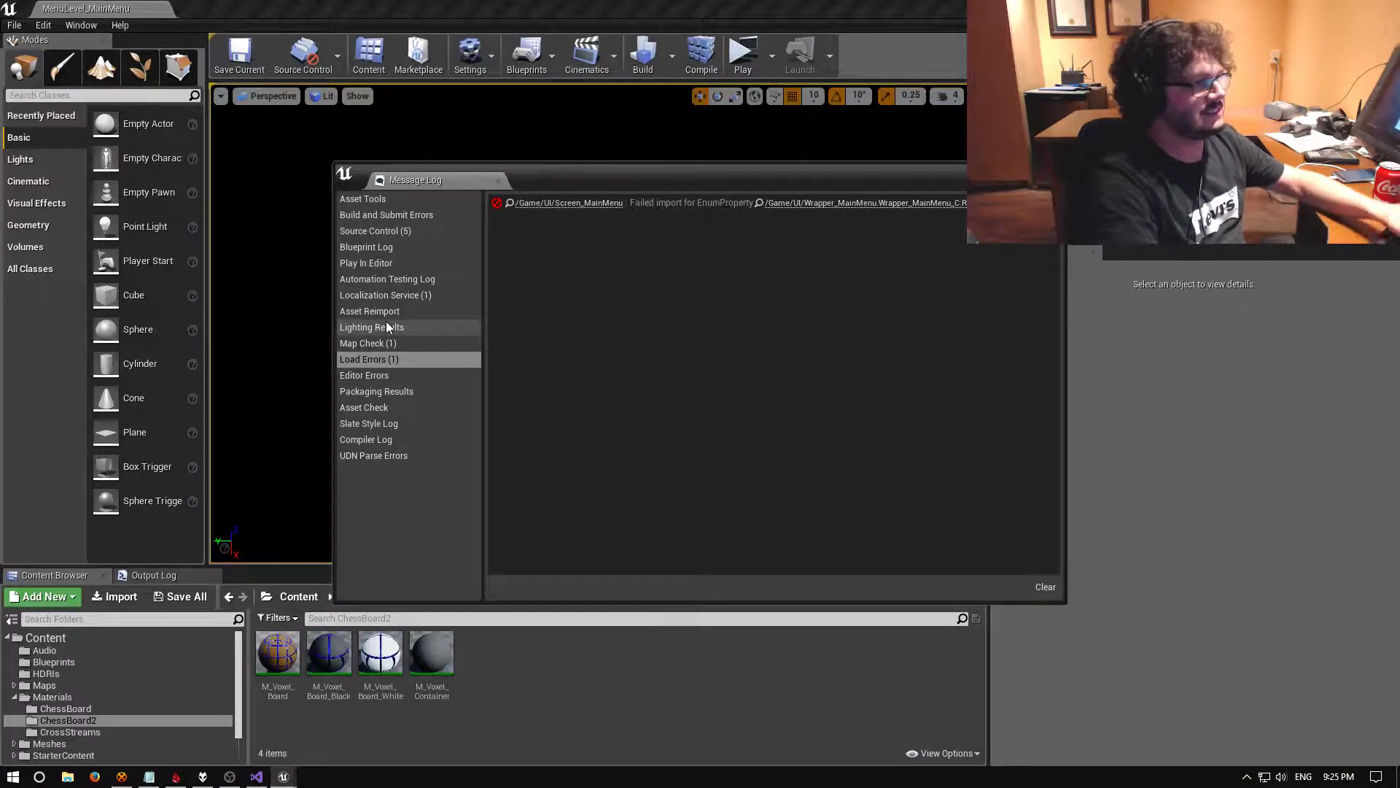
{"action": "left_click", "coordinate": [374, 270]}
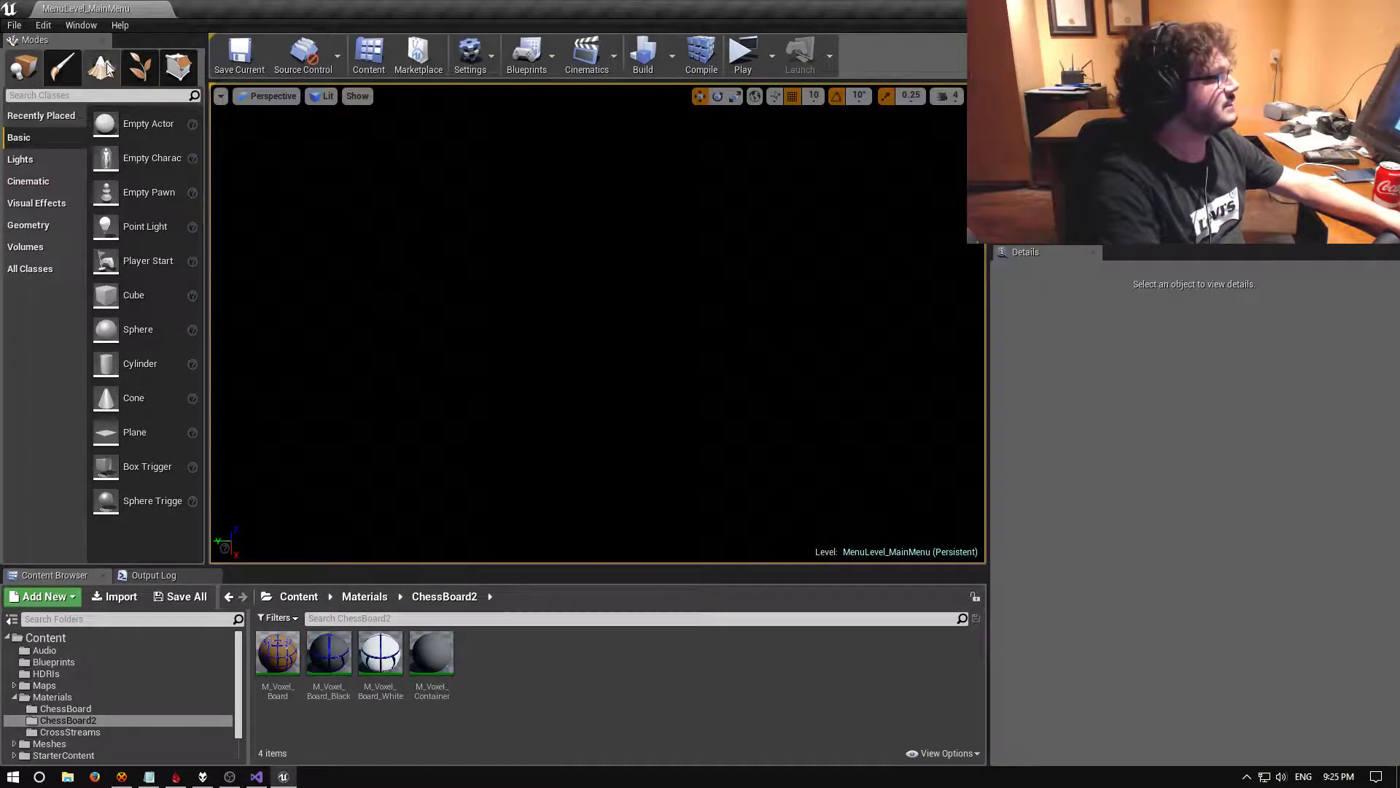
Open the recent level Battle_CrossStreams
{"action": "left_click", "coordinate": [14, 25]}
{"action": "mouse_move", "coordinate": [127, 424]}
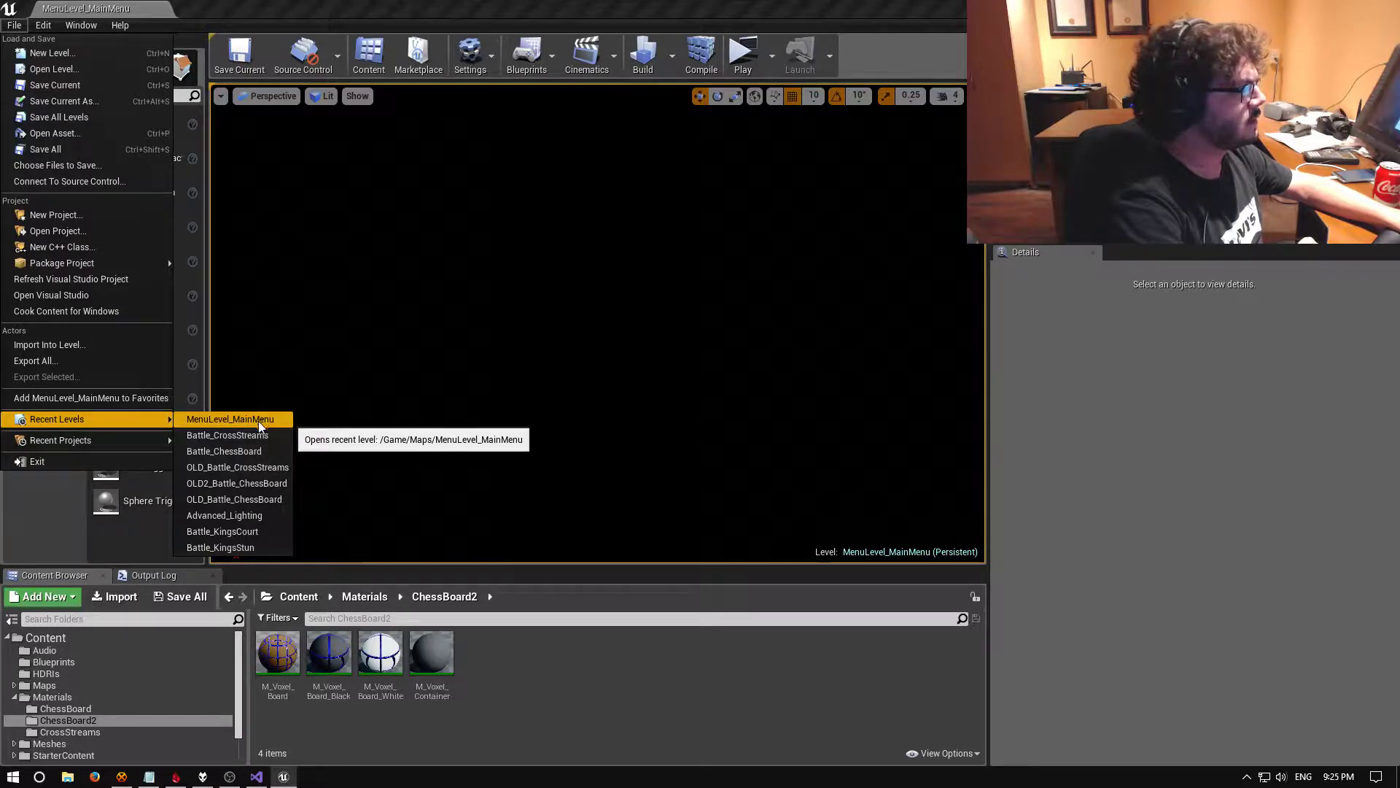
{"action": "left_click", "coordinate": [242, 437]}
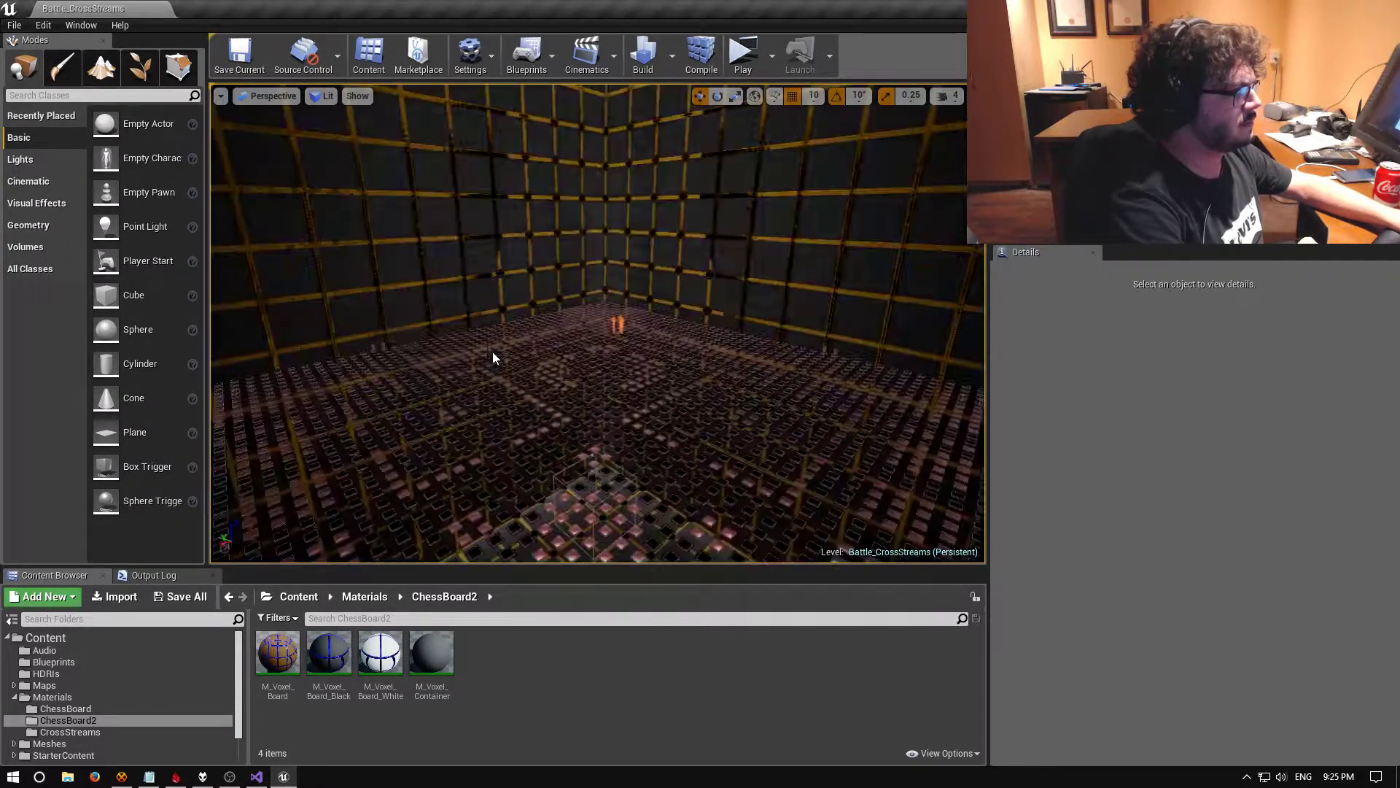
Look over the tile board and its gridded walls, and examine them in the Shader Complexity view mode
{"action": "right_click_drag", "start_coordinate": [492, 352], "coordinate": [481, 430]}
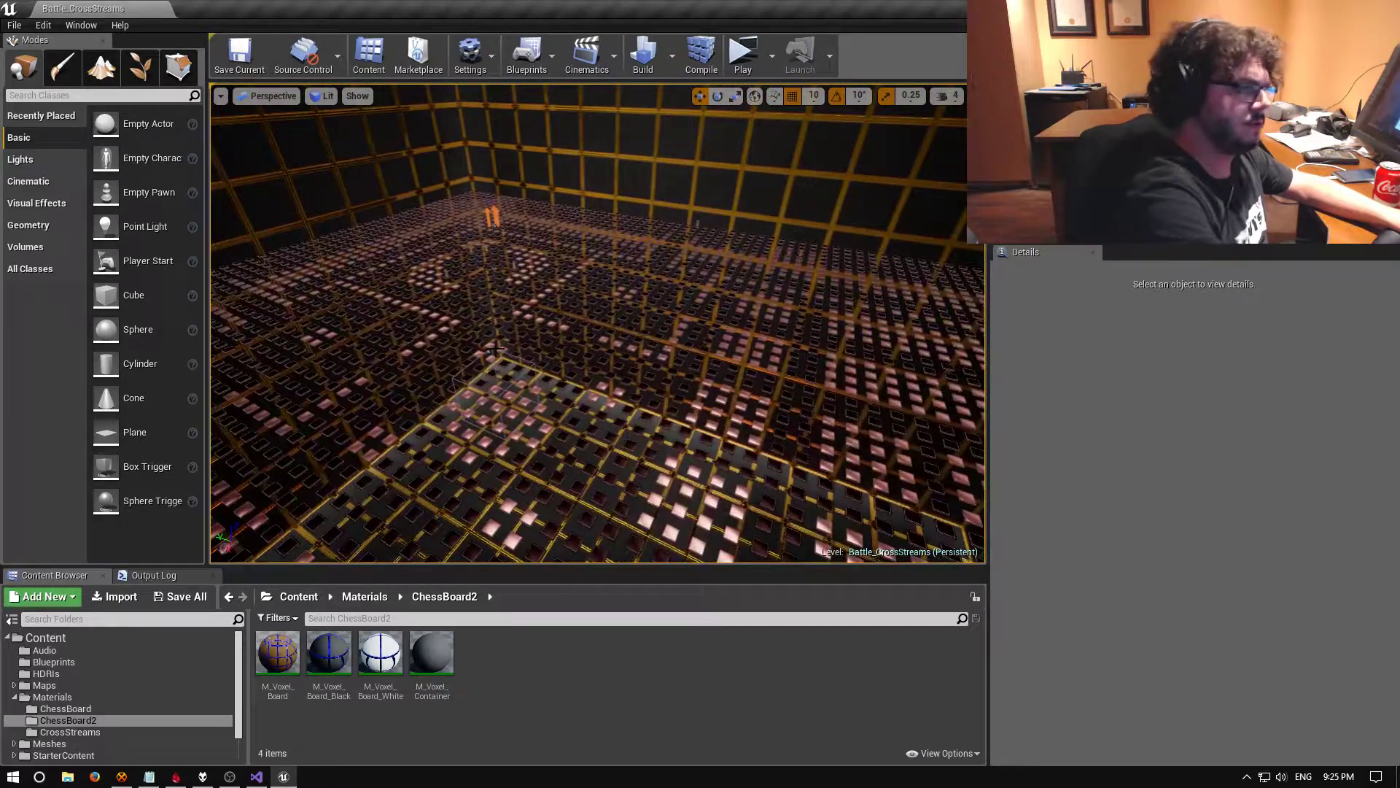
{"action": "right_click_drag", "start_coordinate": [496, 353], "coordinate": [441, 383]}
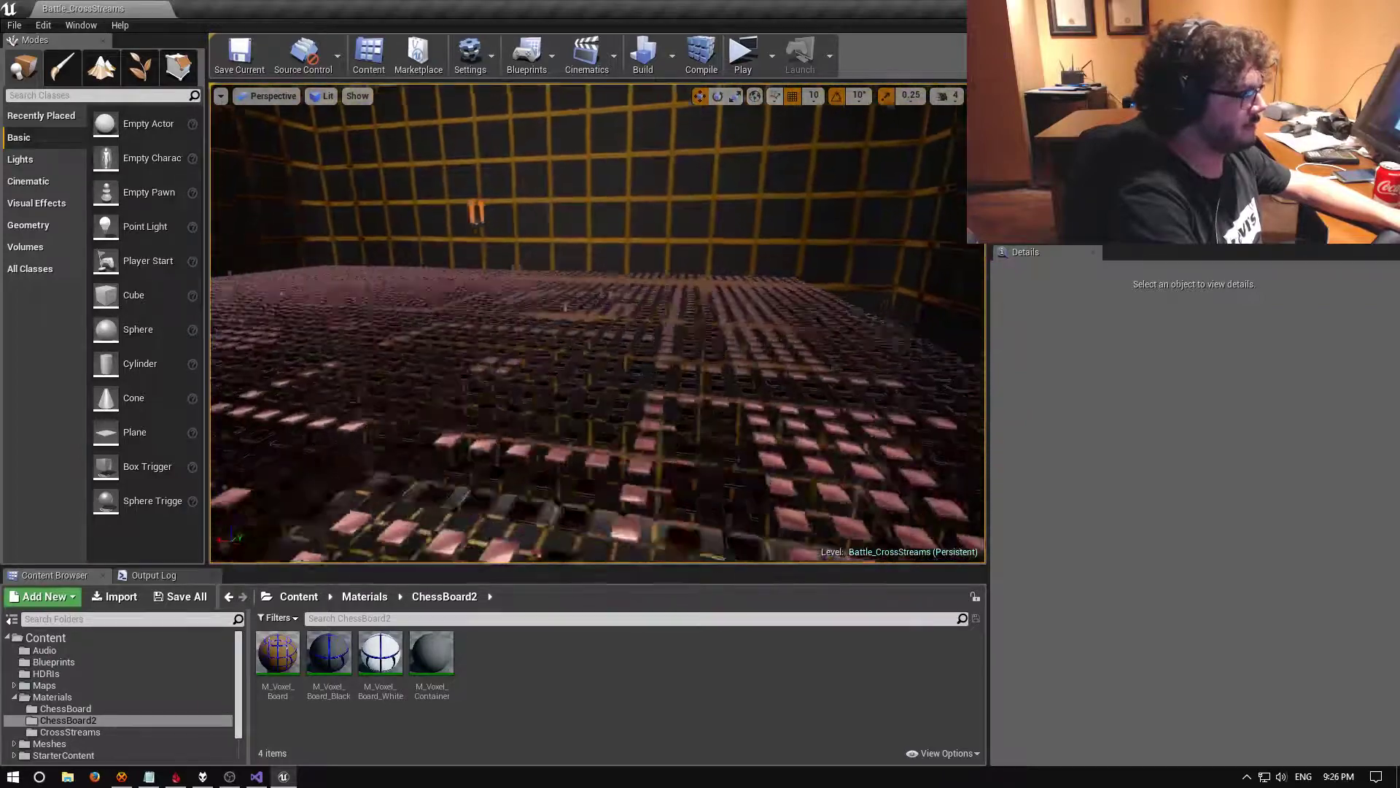
{"action": "right_click_drag", "start_coordinate": [587, 379], "coordinate": [536, 378]}
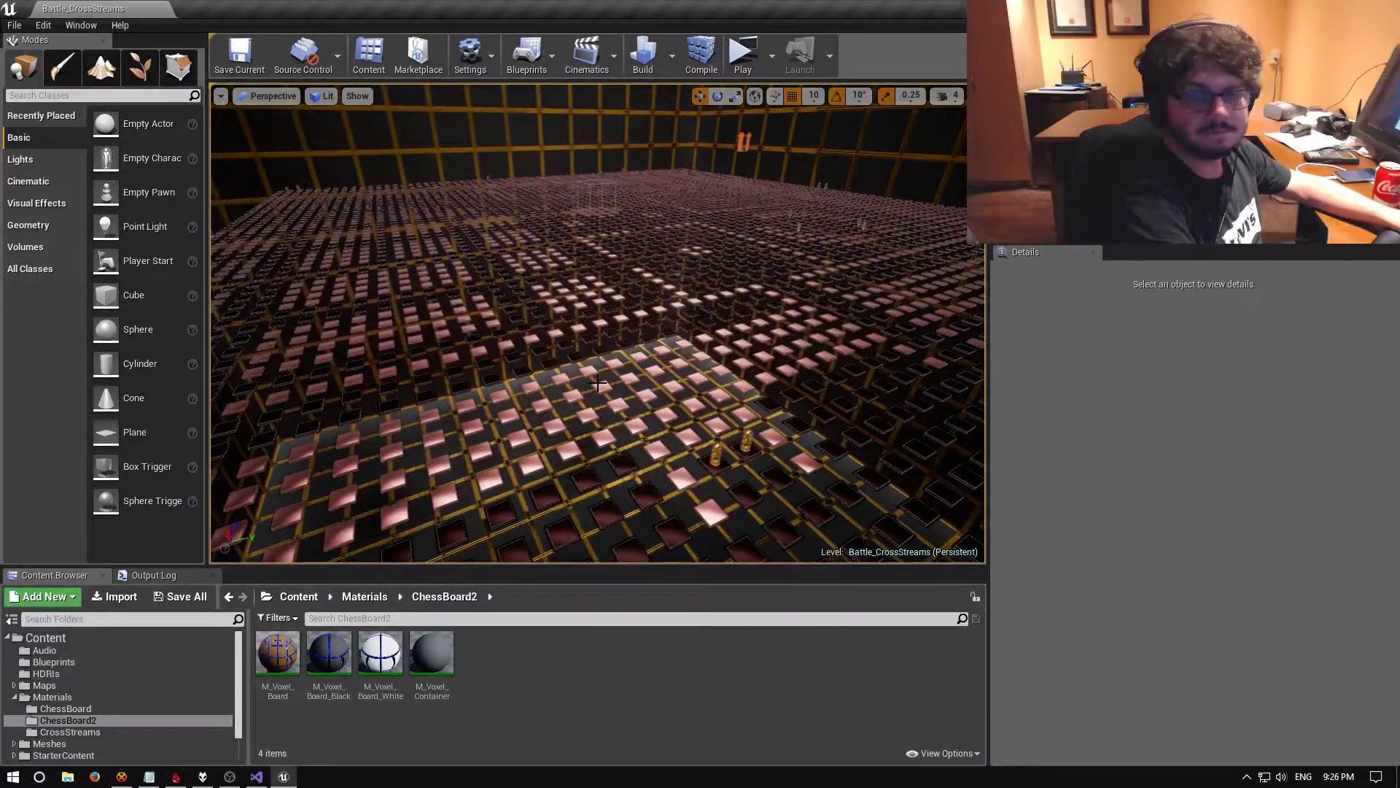
{"action": "right_click_drag", "start_coordinate": [617, 379], "coordinate": [669, 375]}
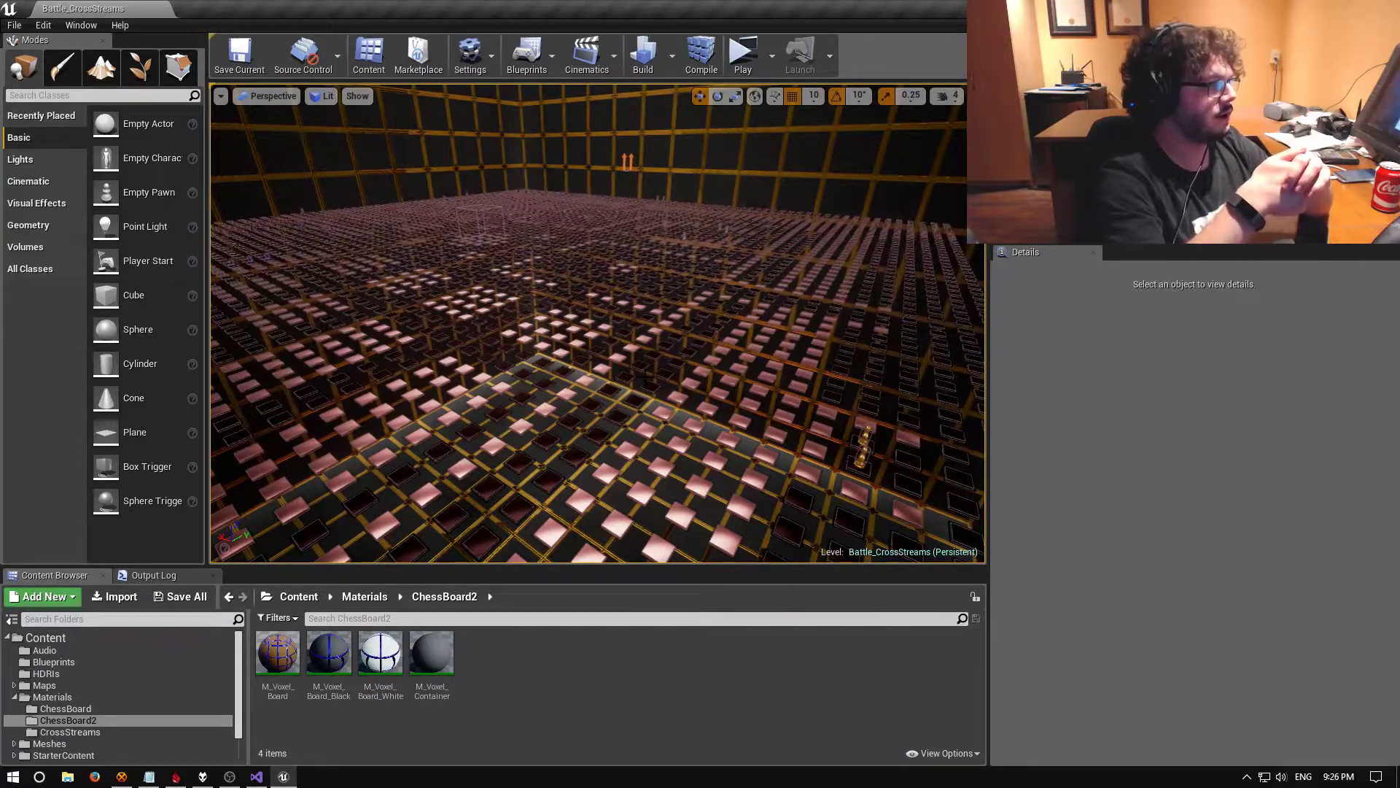
{"action": "right_click_drag", "start_coordinate": [646, 376], "coordinate": [808, 402]}
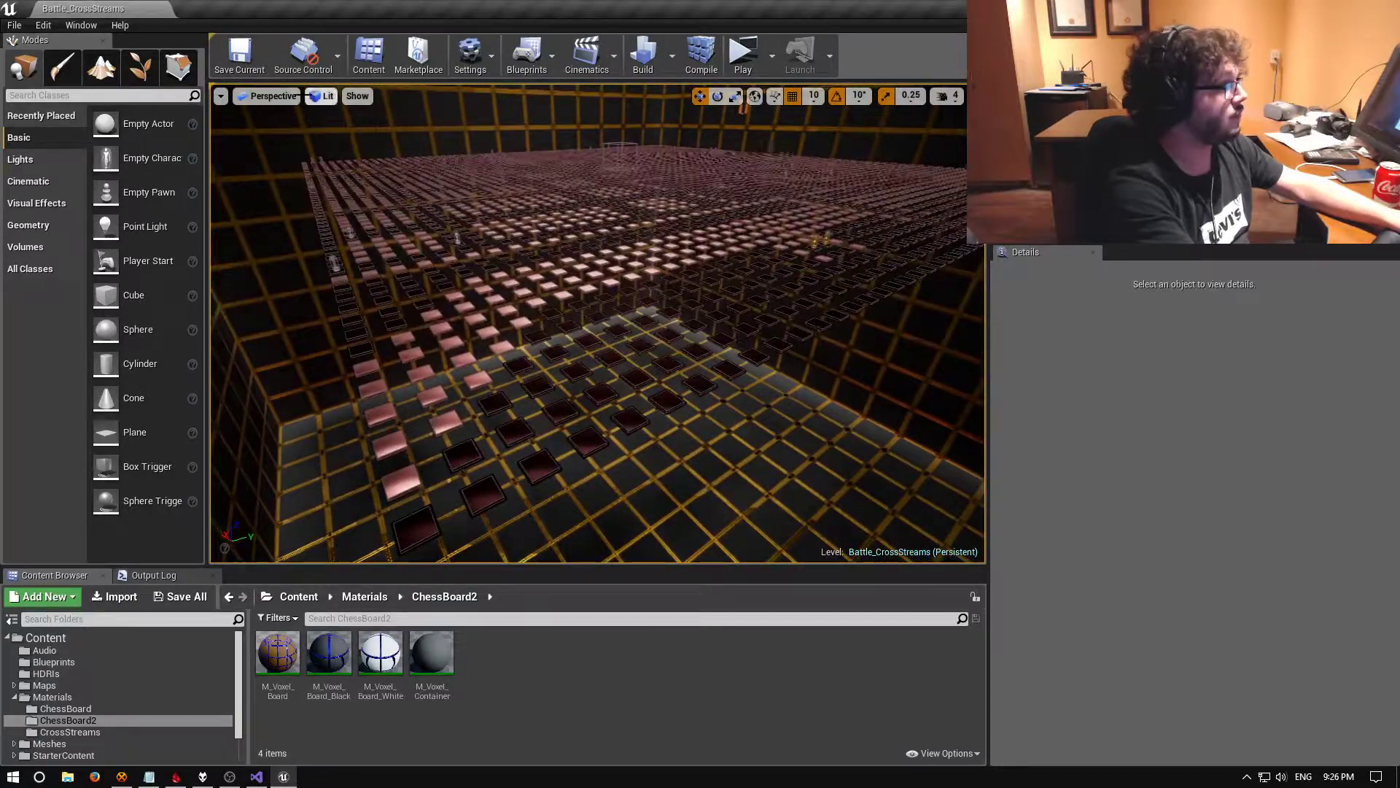
{"action": "left_click", "coordinate": [321, 95]}
{"action": "mouse_move", "coordinate": [358, 253]}
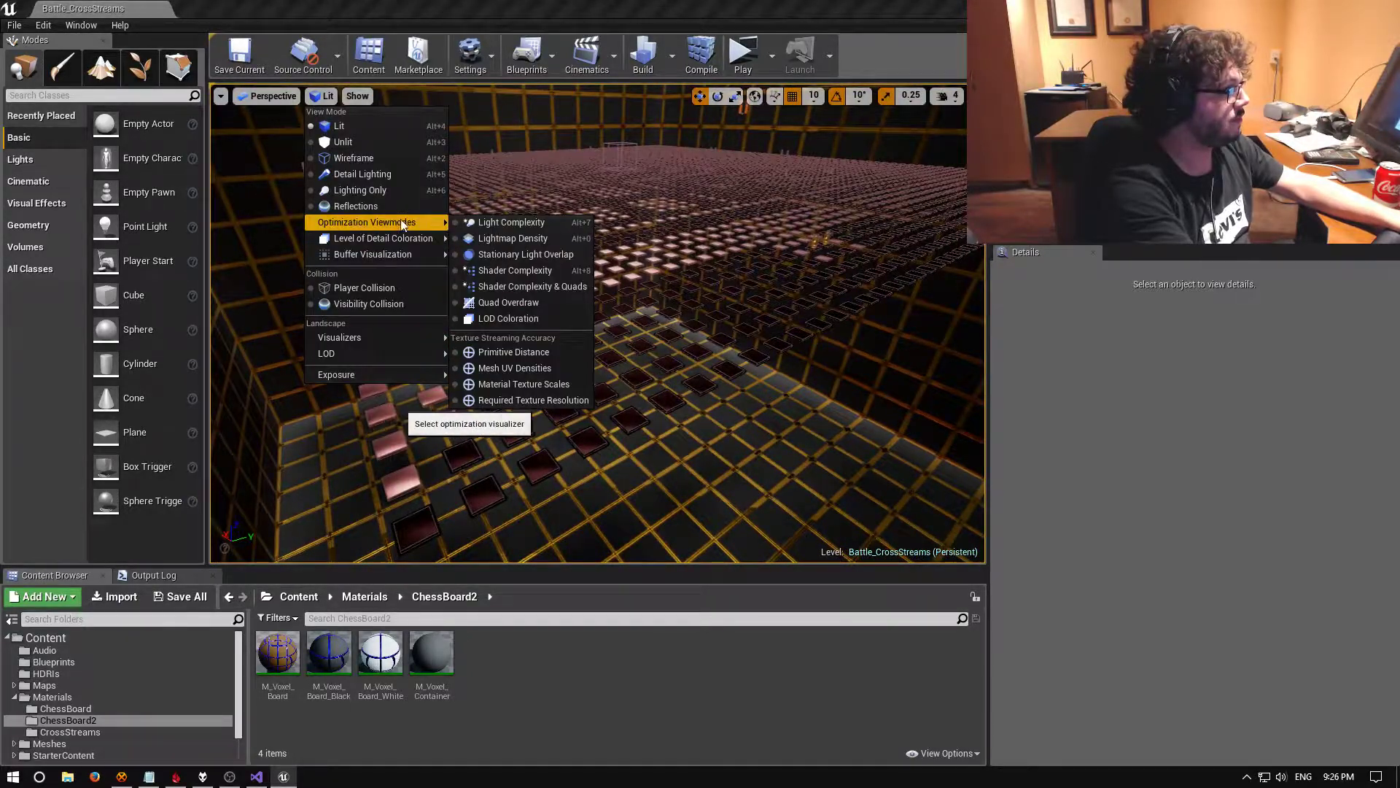
{"action": "left_click", "coordinate": [514, 270]}
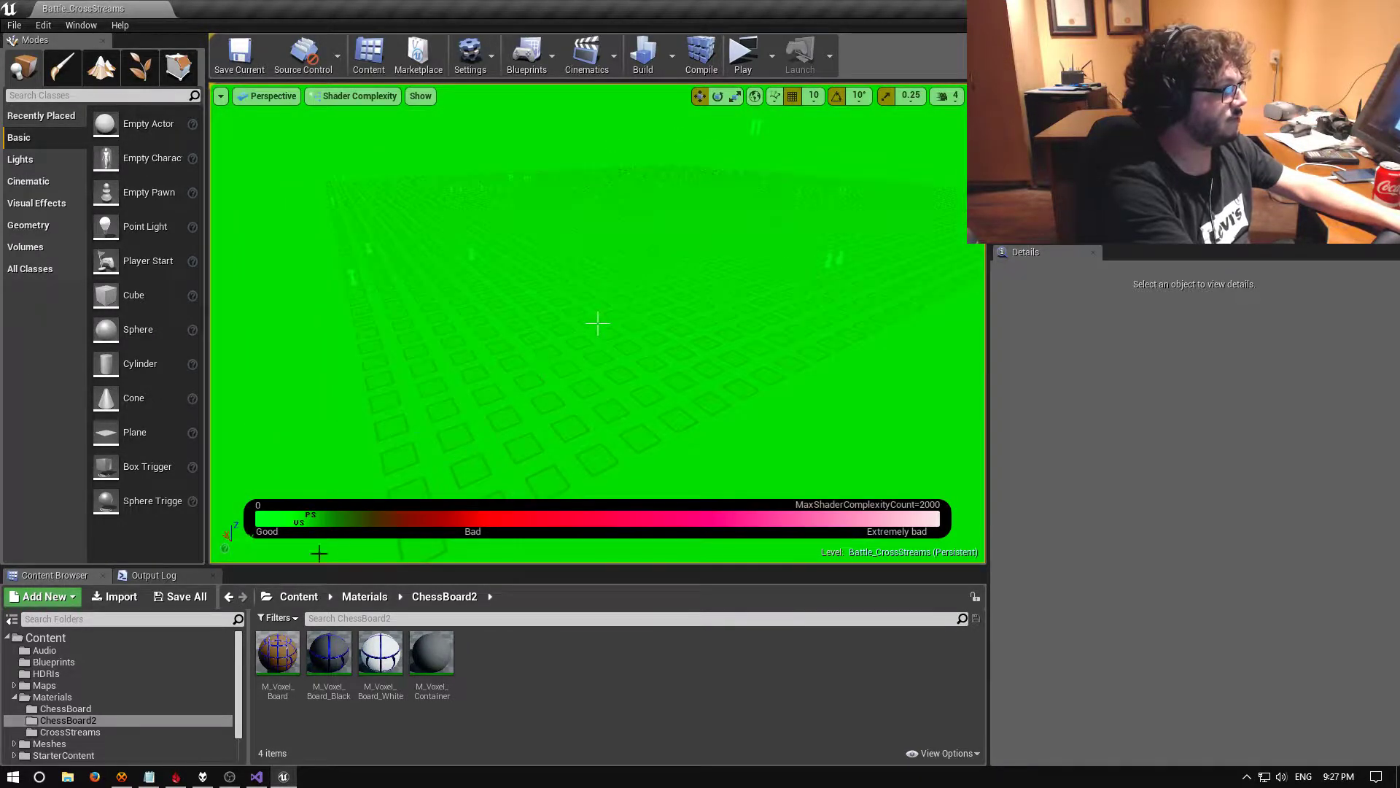
{"action": "right_click_drag", "start_coordinate": [830, 361], "coordinate": [843, 408]}
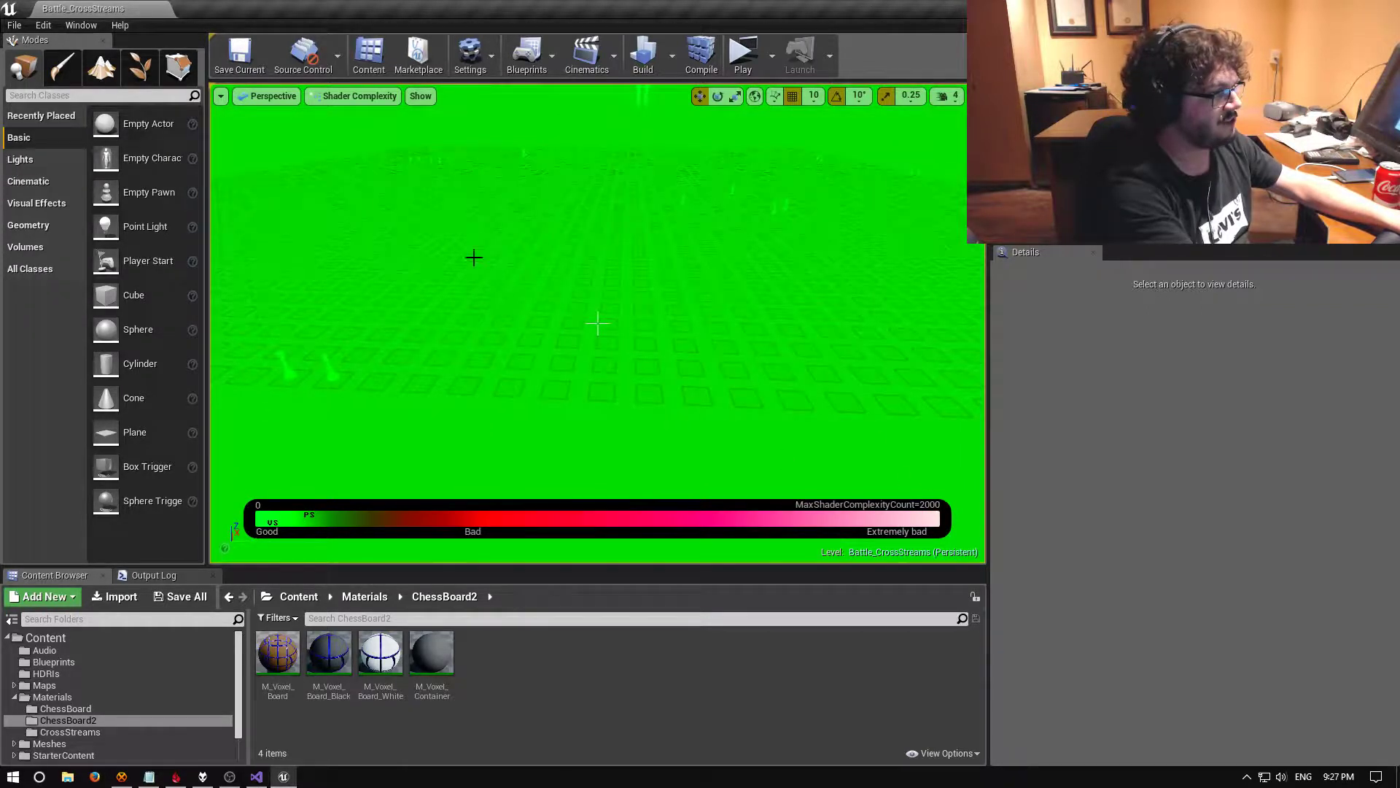
{"action": "right_click_drag", "start_coordinate": [472, 256], "coordinate": [472, 256]}
{"action": "right_click_drag", "start_coordinate": [598, 323], "coordinate": [598, 323]}
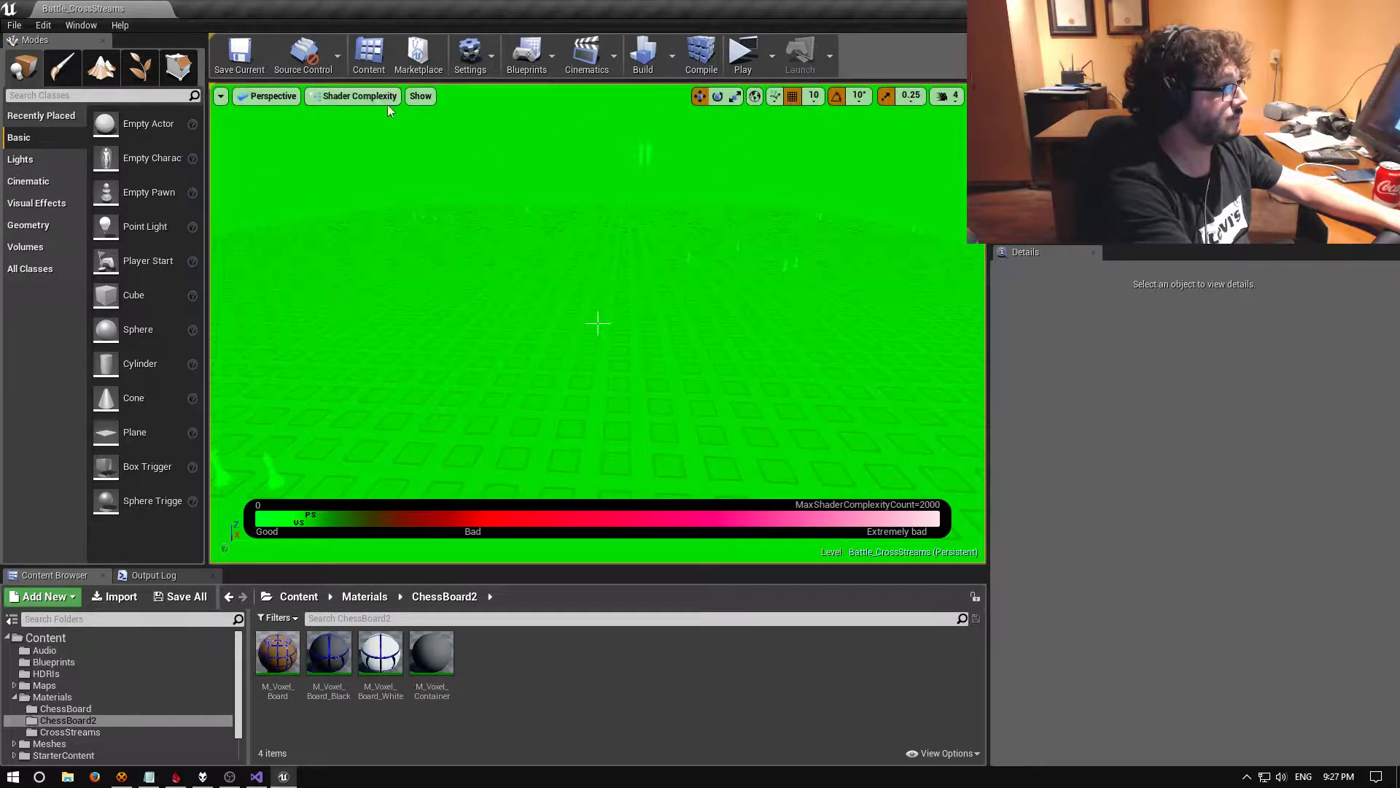
Examine the tile board from near and far in the Shader Complexity & Quads view mode
{"action": "left_click", "coordinate": [386, 99]}
{"action": "mouse_move", "coordinate": [388, 224]}
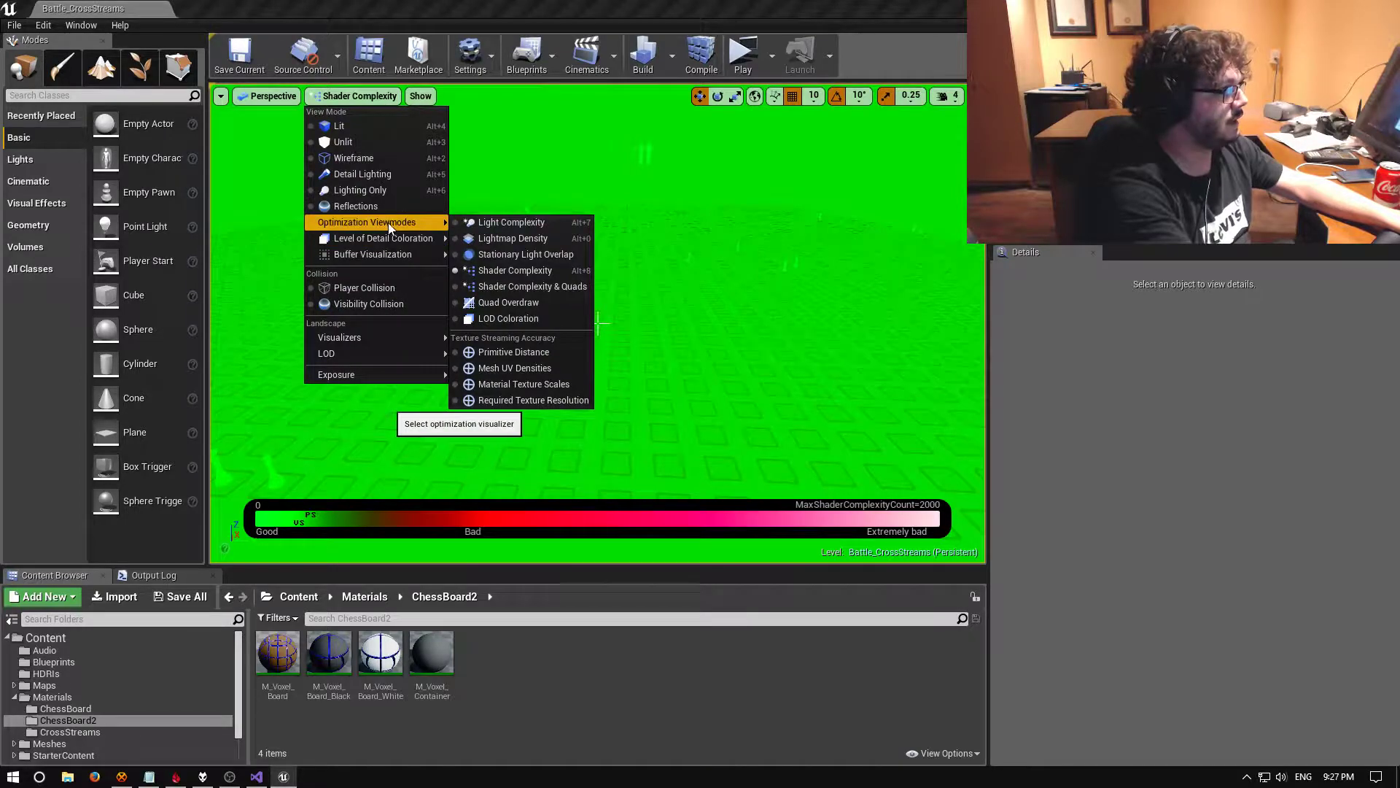
{"action": "left_click", "coordinate": [525, 286]}
{"action": "right_click_drag", "start_coordinate": [562, 319], "coordinate": [598, 323]}
{"action": "key", "text": "w"}
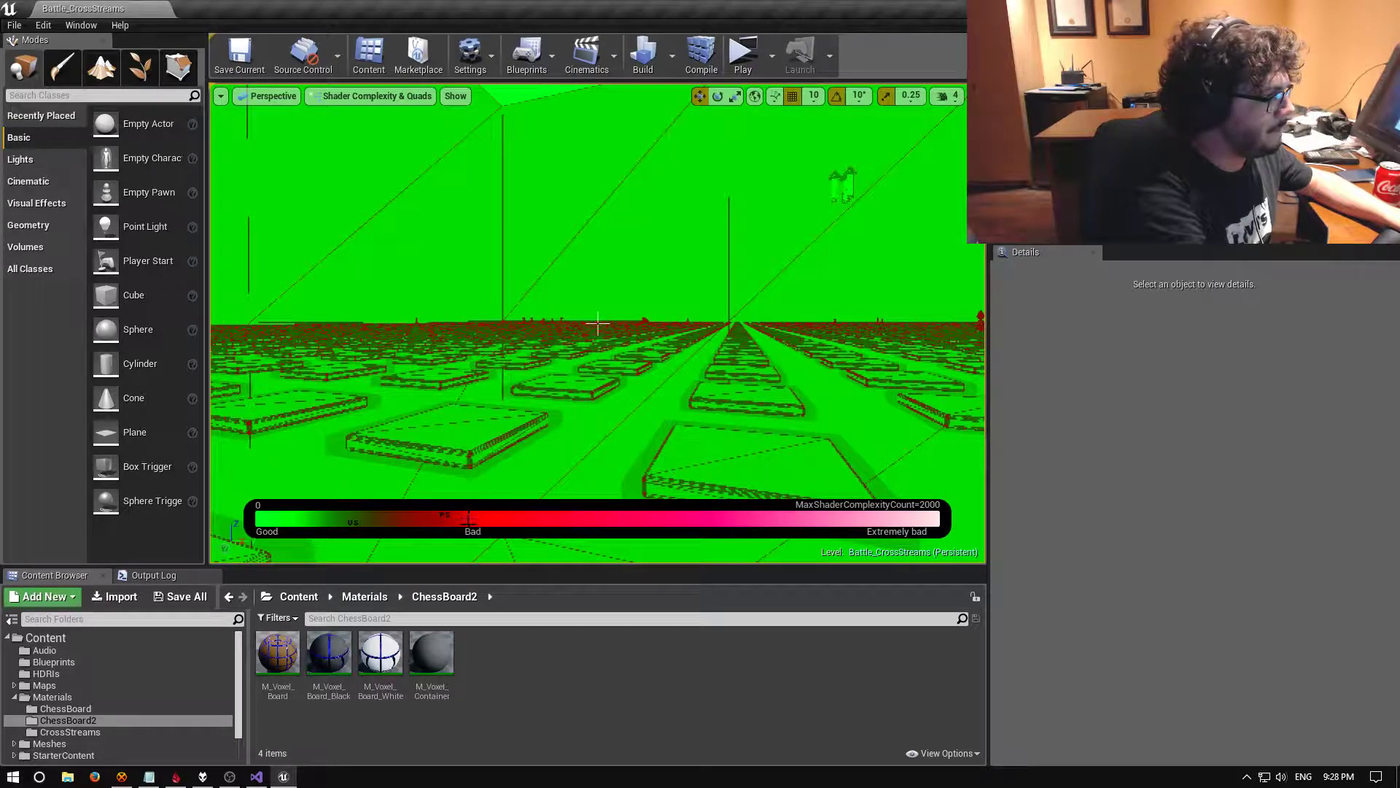
{"action": "right_click_drag", "start_coordinate": [609, 447], "coordinate": [609, 474]}
{"action": "scroll", "coordinate": [598, 323], "scroll_direction": "down", "scroll_amount": 10}
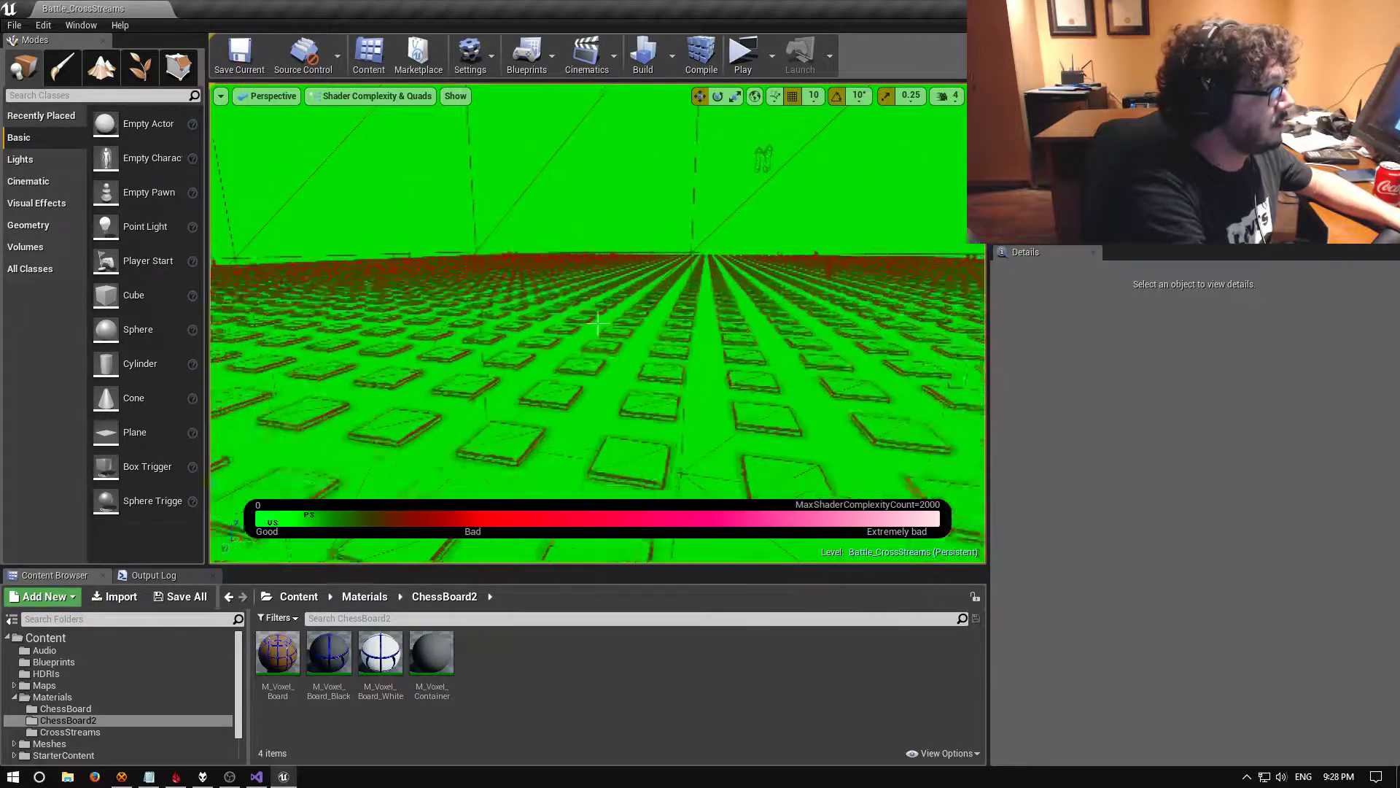
{"action": "scroll", "coordinate": [597, 323], "scroll_direction": "down", "scroll_amount": 10}
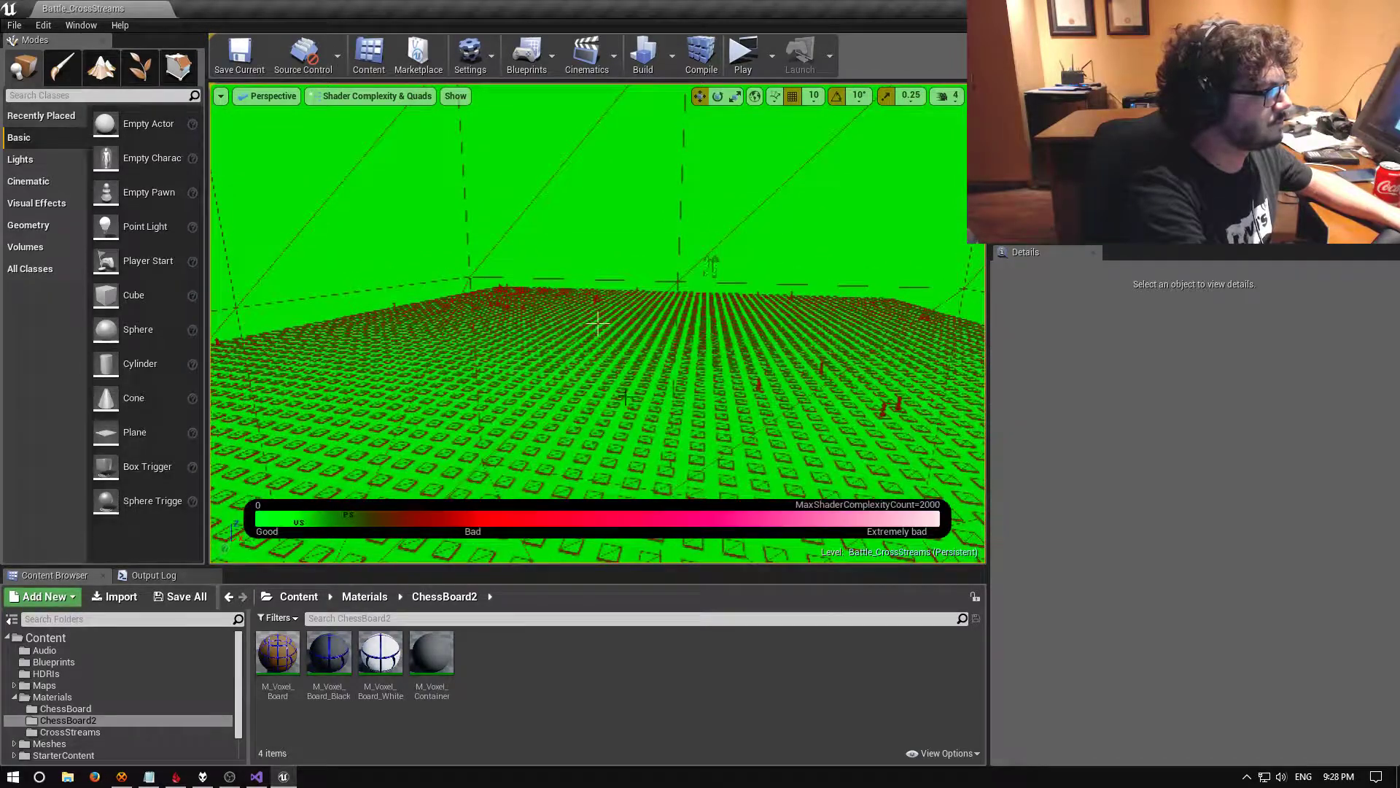
{"action": "scroll", "coordinate": [597, 323], "scroll_direction": "up", "scroll_amount": 10}
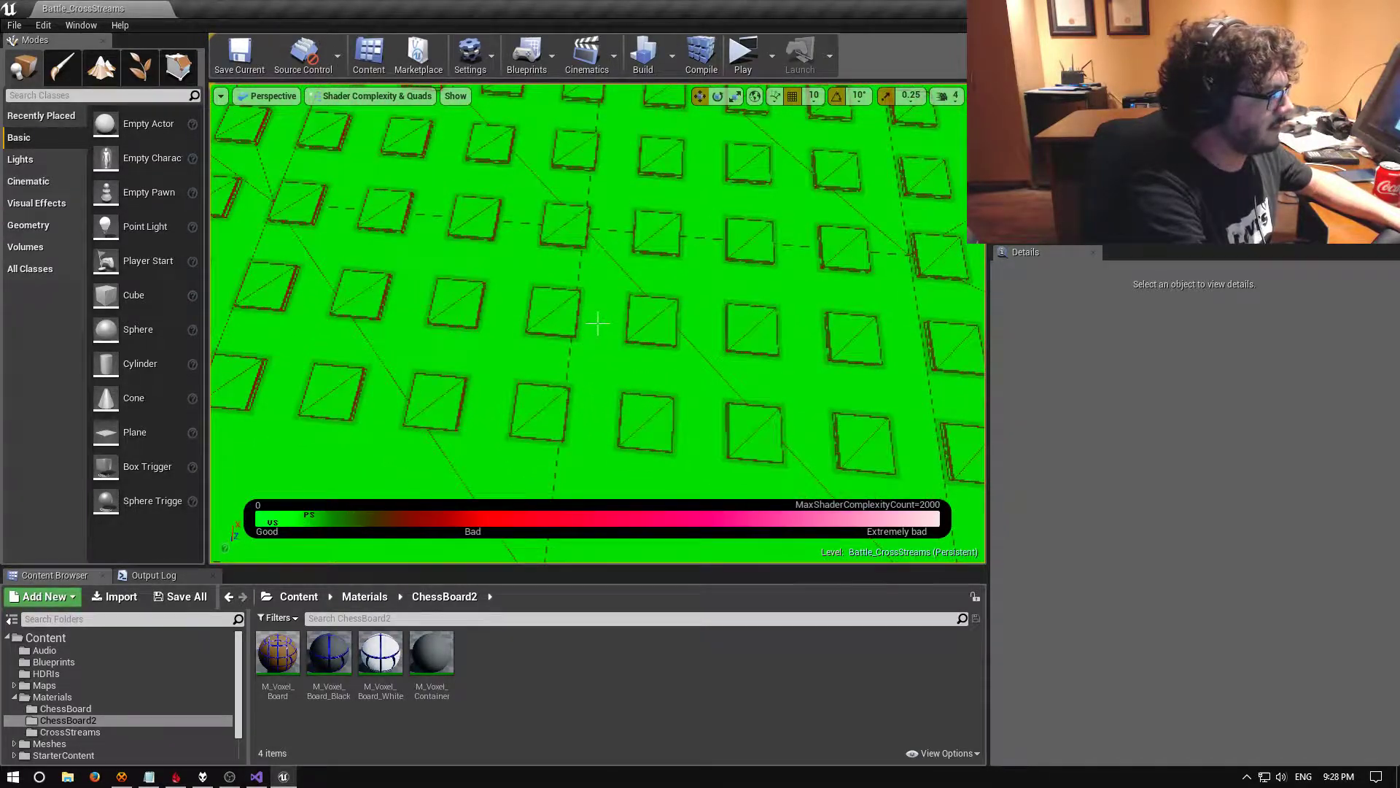
{"action": "scroll", "coordinate": [597, 323], "scroll_direction": "down", "scroll_amount": 5}
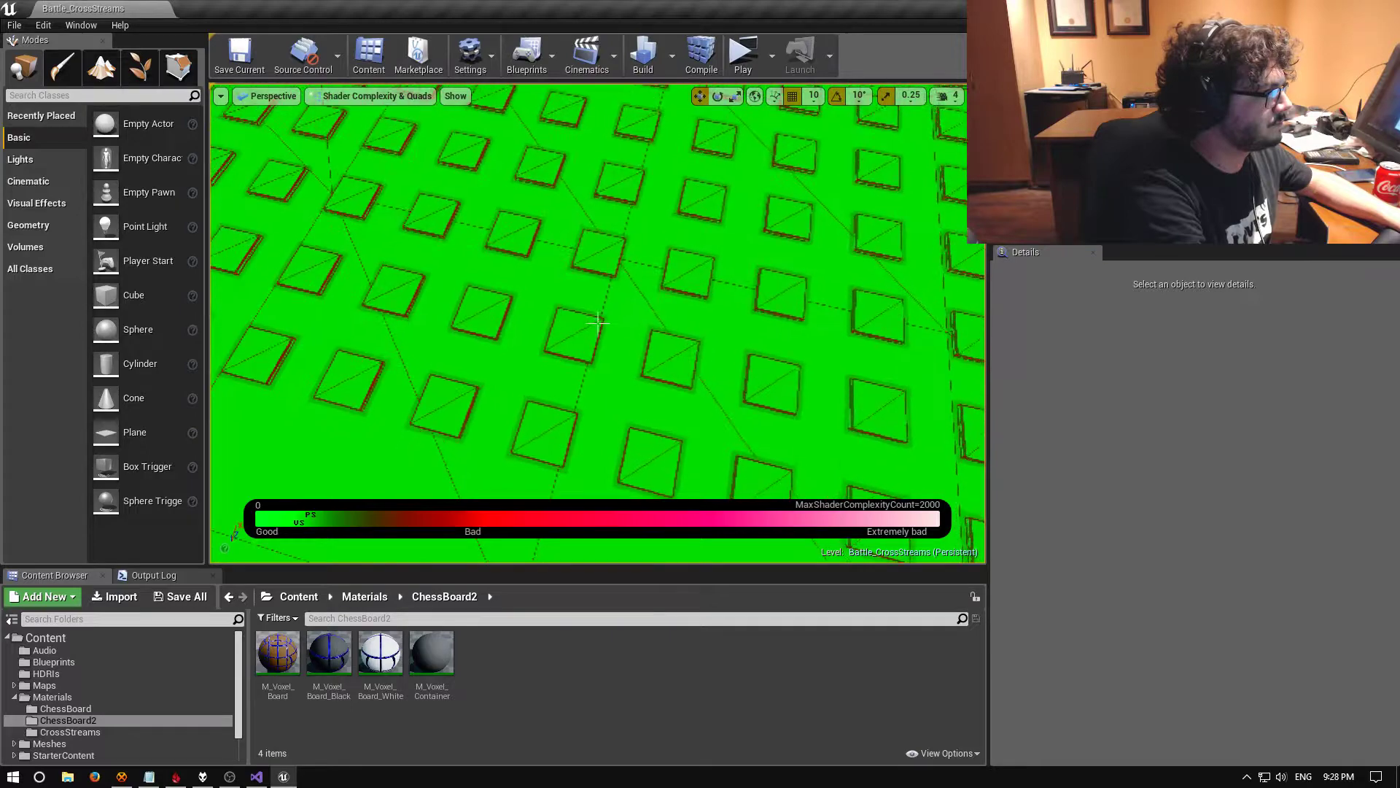
{"action": "right_click_drag", "start_coordinate": [597, 324], "coordinate": [597, 323]}
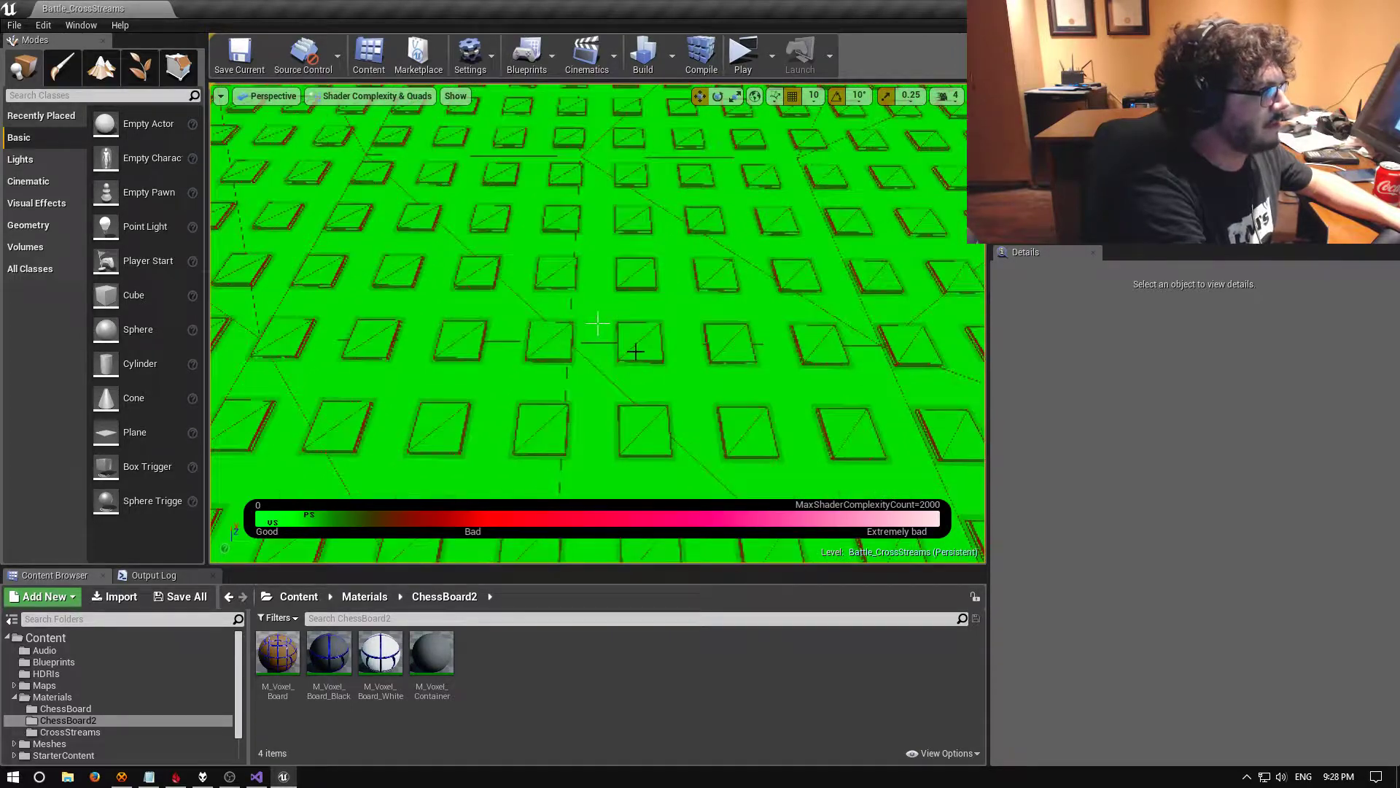
Return the viewport to the Lit view mode and look across the board
{"action": "left_click", "coordinate": [369, 95]}
{"action": "left_click", "coordinate": [363, 119]}
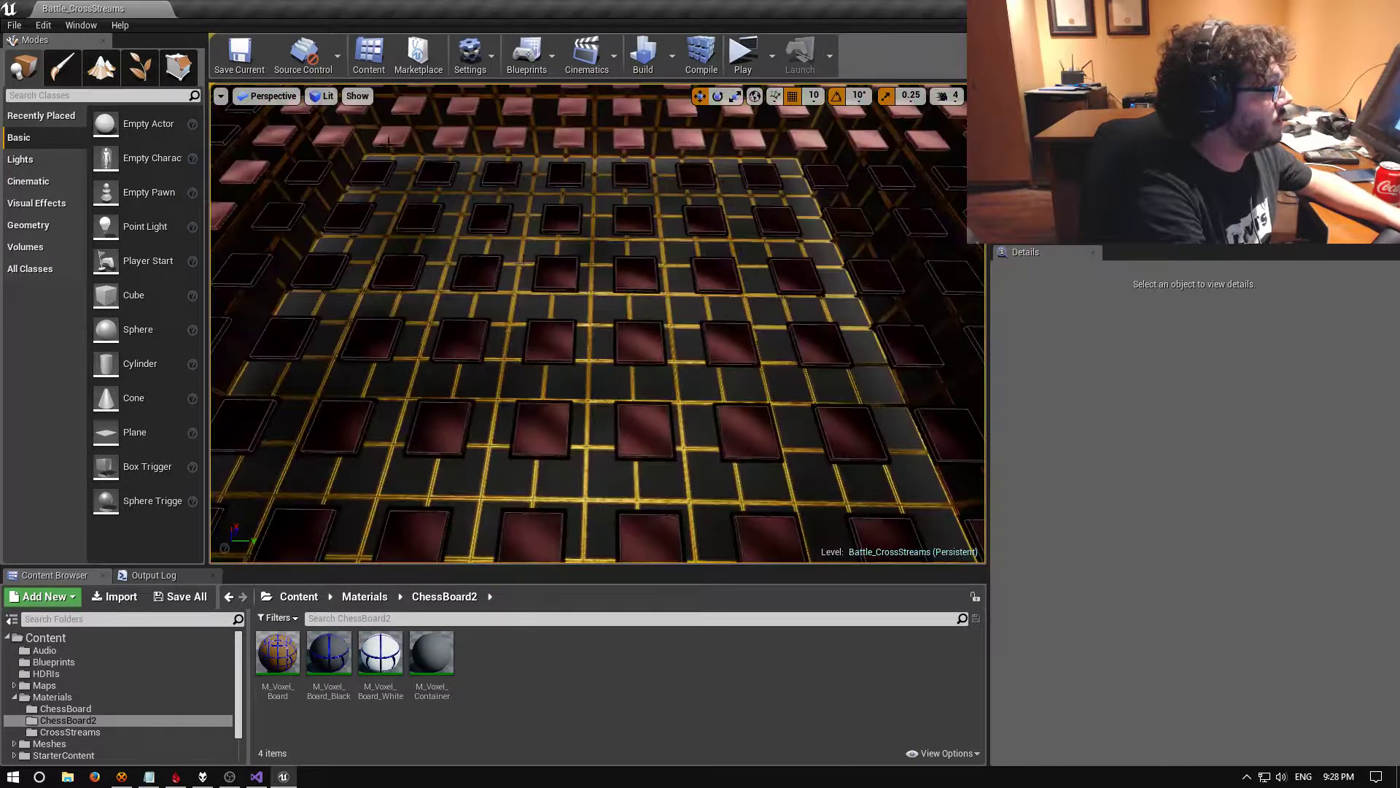
{"action": "right_click_drag", "start_coordinate": [598, 323], "coordinate": [598, 324]}
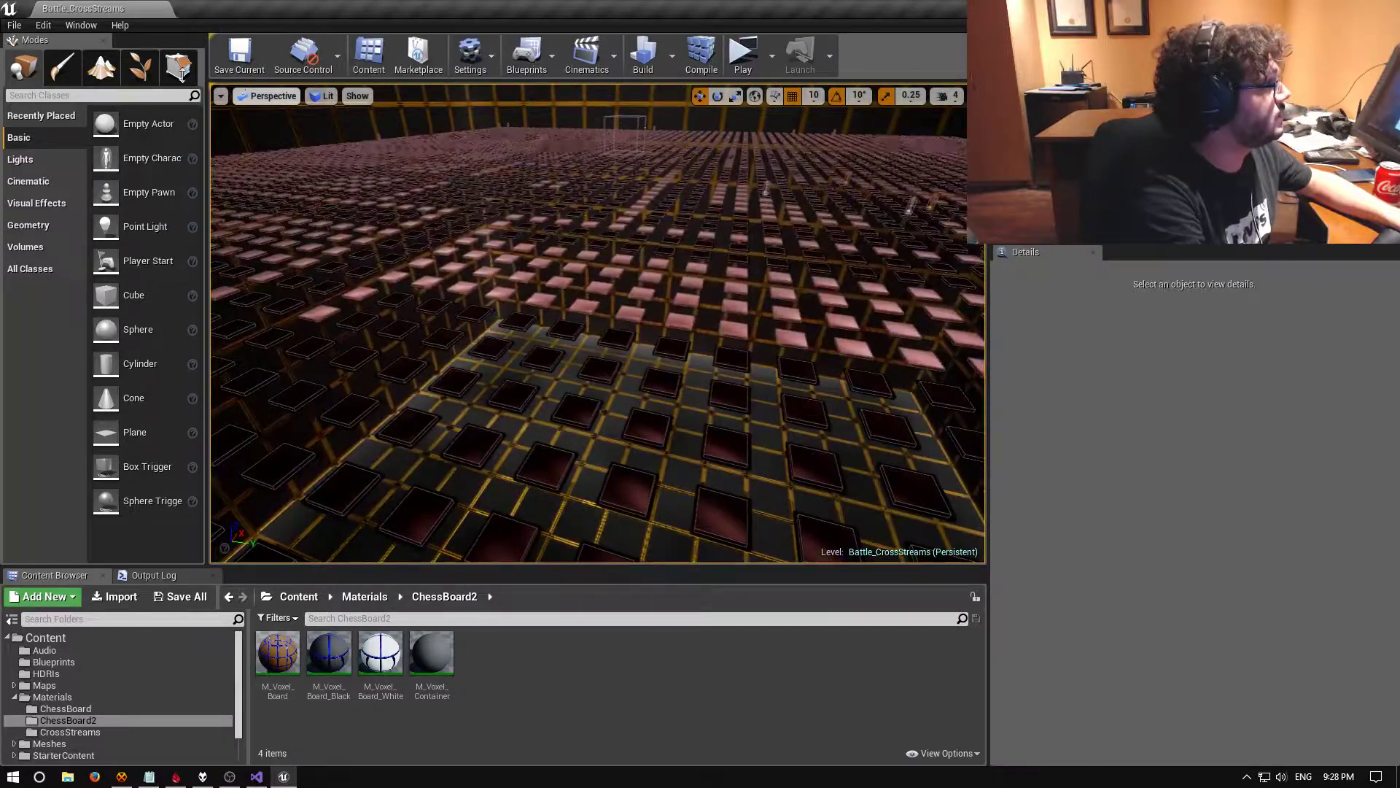
Open the recent level Battle_KingsCourt
{"action": "left_click", "coordinate": [14, 25]}
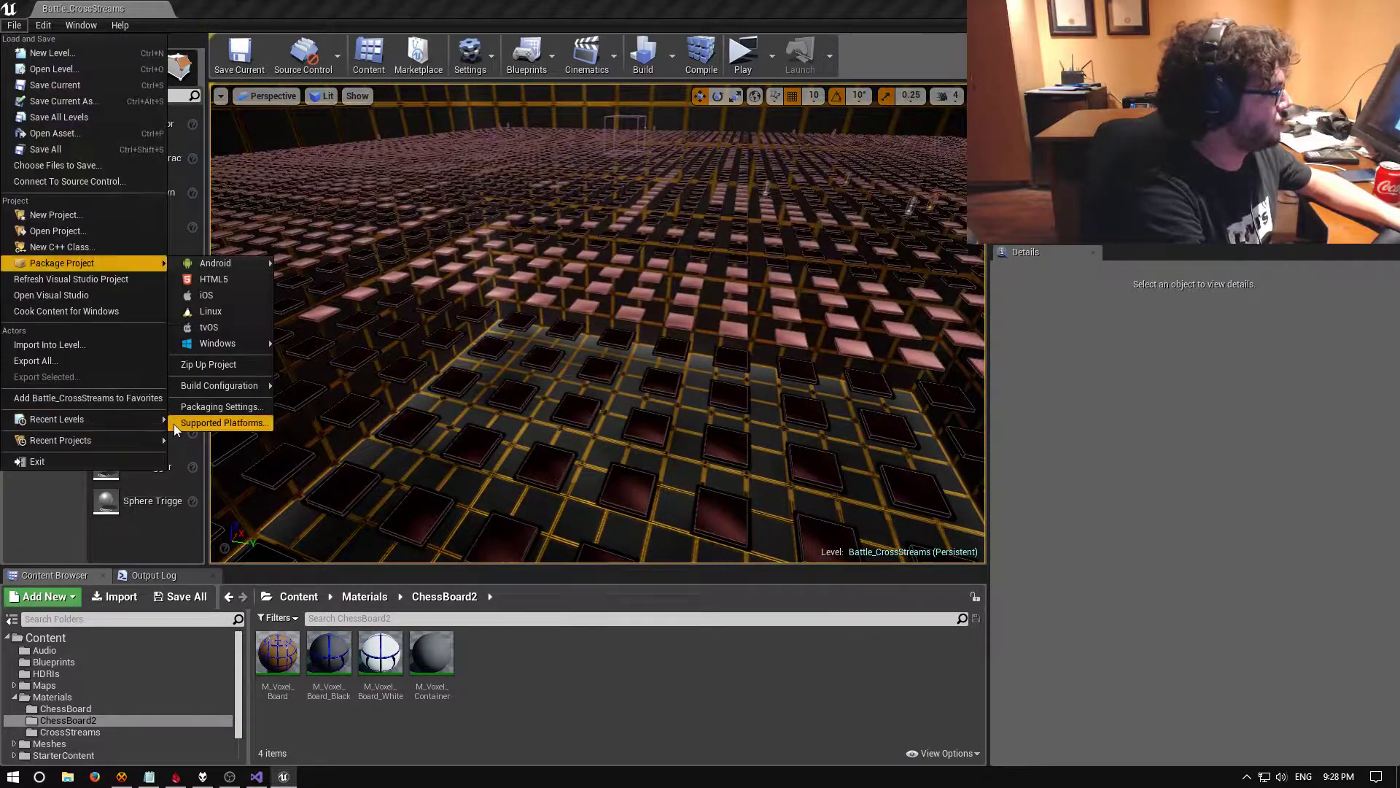
{"action": "mouse_move", "coordinate": [141, 418]}
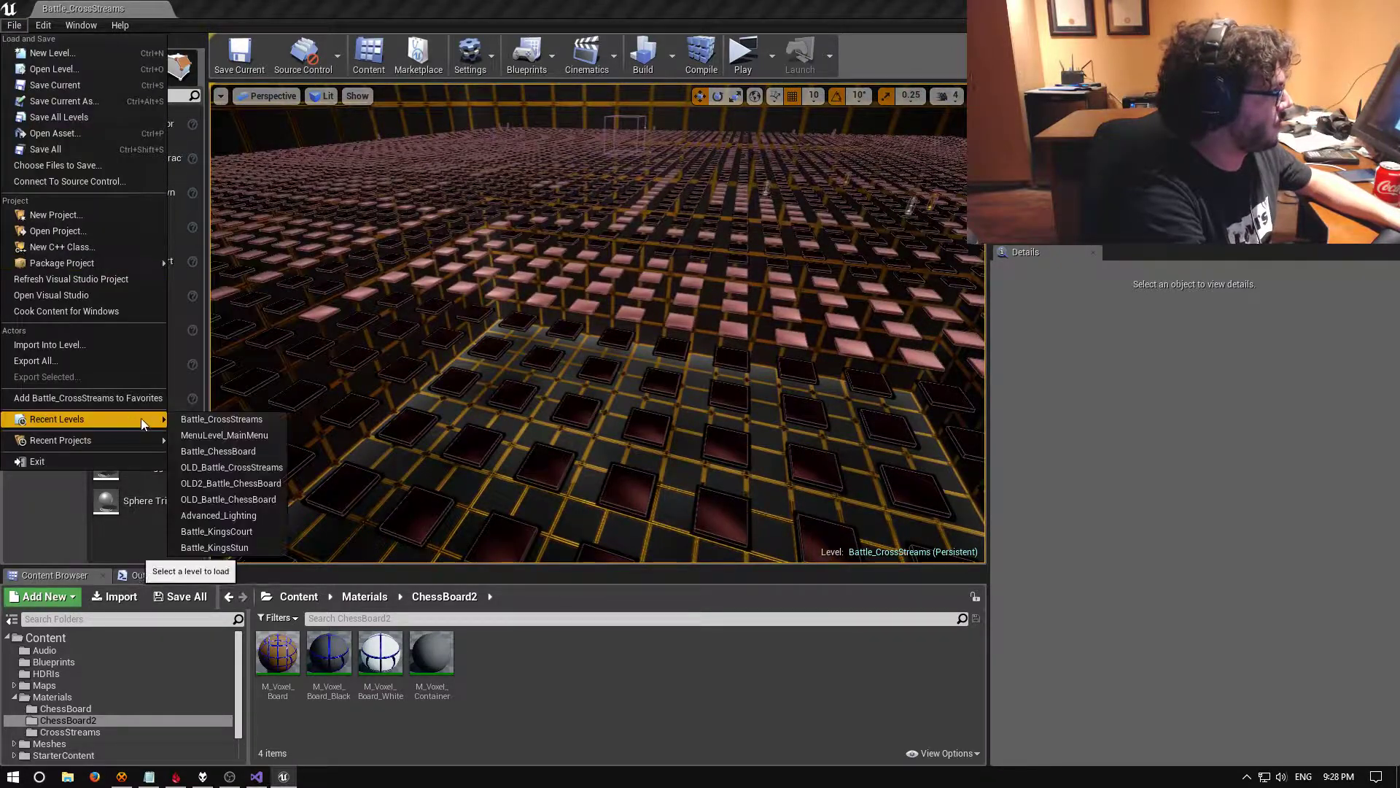
{"action": "left_click", "coordinate": [247, 533]}
Delete the SkyLight above the board and the surrounding actor in the background beyond it
{"action": "right_click_drag", "start_coordinate": [567, 356], "coordinate": [518, 315]}
{"action": "left_click", "coordinate": [560, 262]}
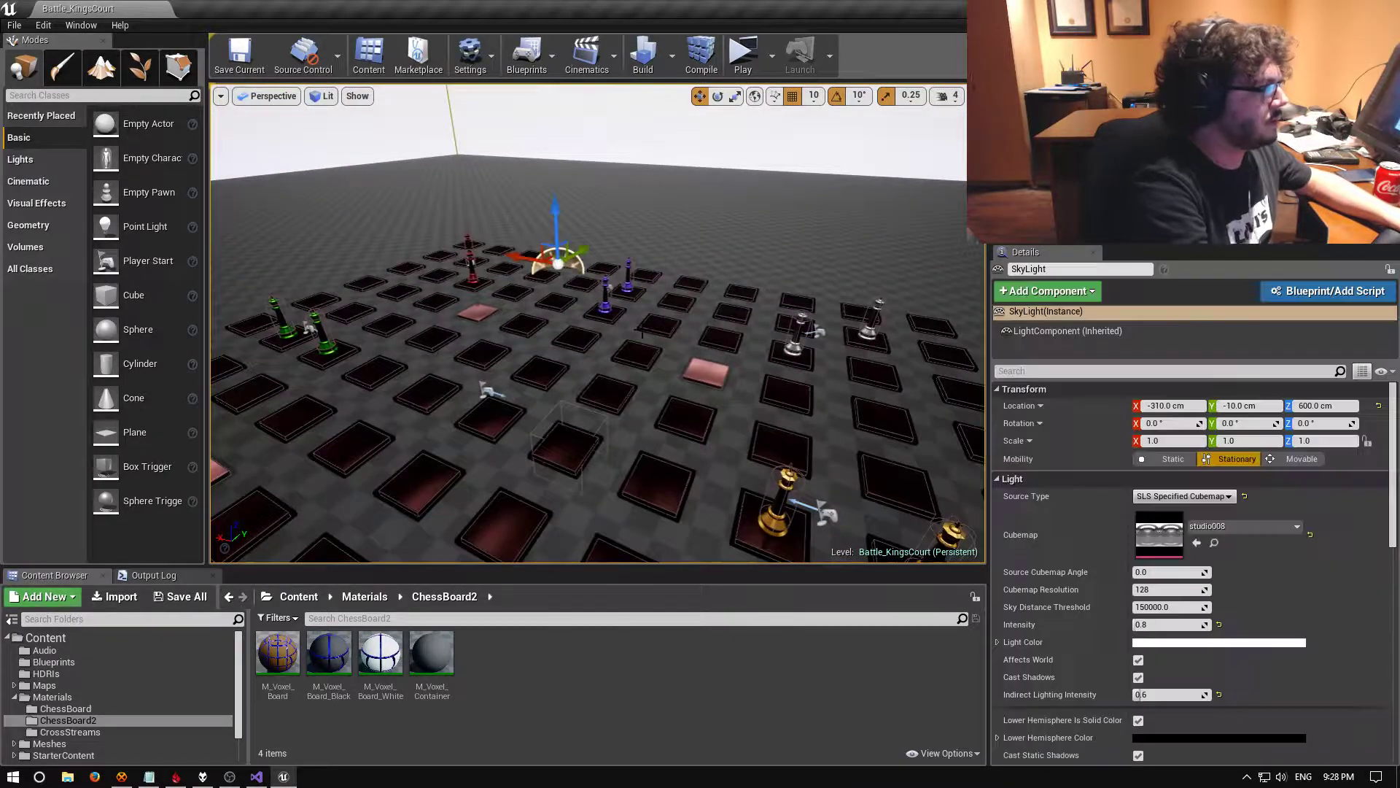
{"action": "key", "text": "Delete"}
{"action": "right_click_drag", "start_coordinate": [592, 378], "coordinate": [569, 317]}
{"action": "left_click", "coordinate": [747, 169]}
{"action": "key", "text": "Delete"}
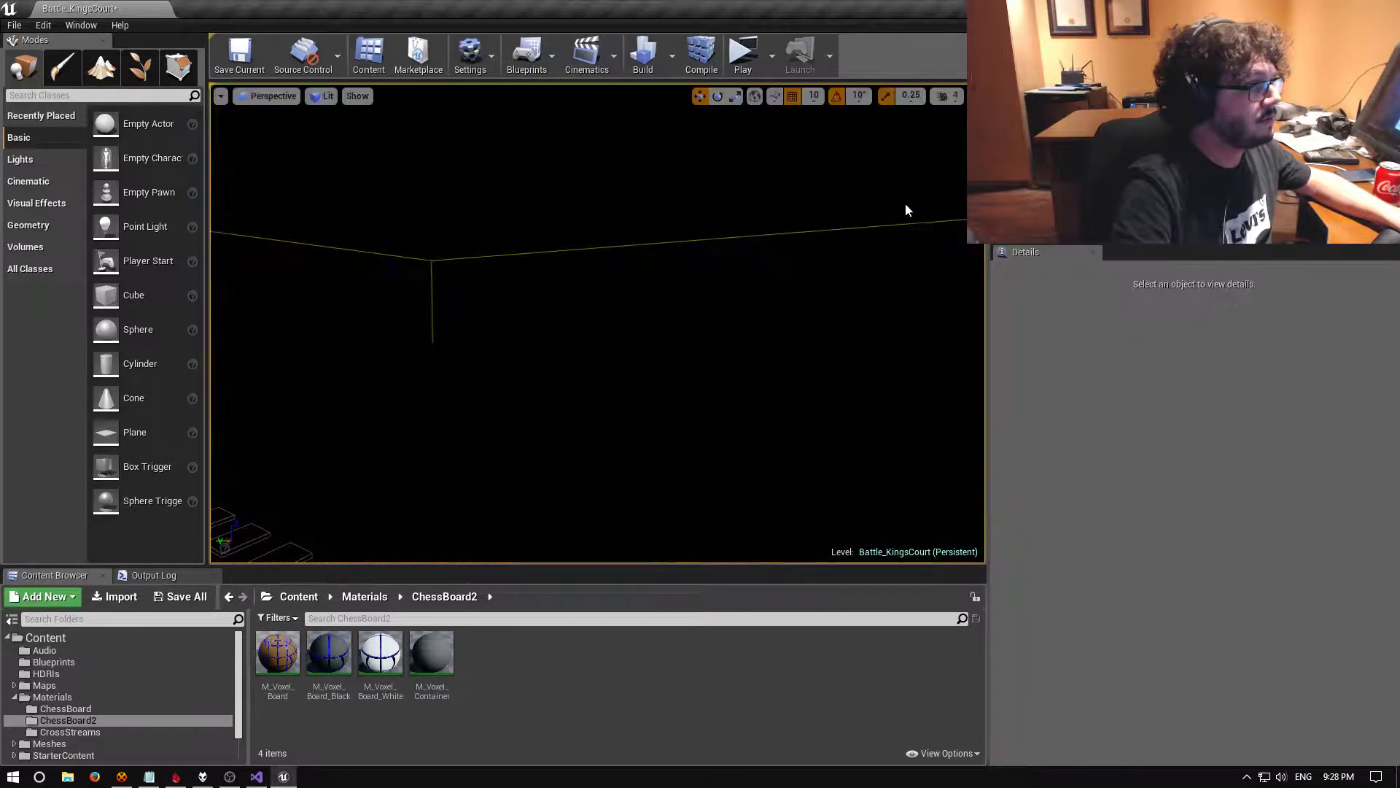
Select the LightmassImportanceVolume around the board and save the Battle_KingsCourt level
{"action": "right_click_drag", "start_coordinate": [905, 203], "coordinate": [904, 204]}
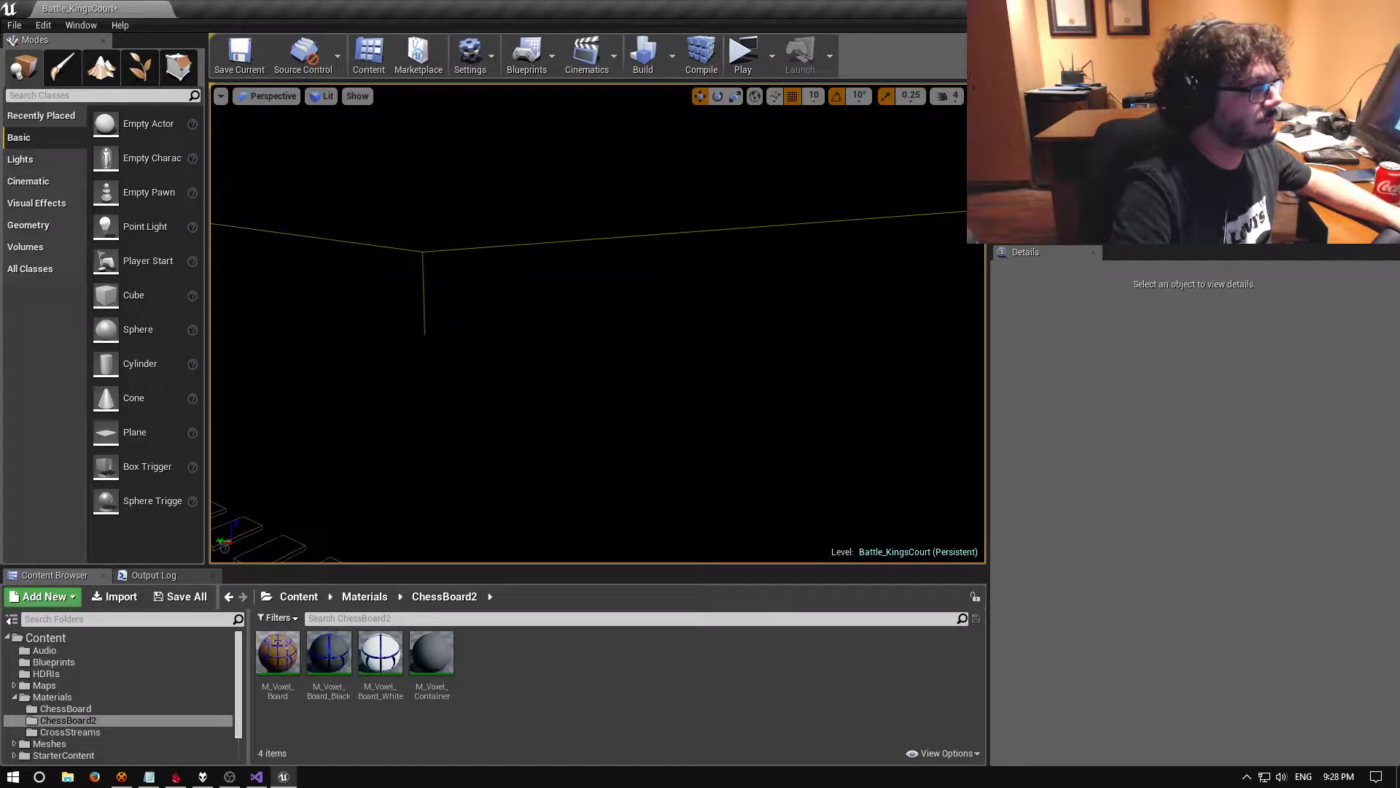
{"action": "left_click", "coordinate": [598, 321]}
{"action": "right_click_drag", "start_coordinate": [598, 321], "coordinate": [598, 321]}
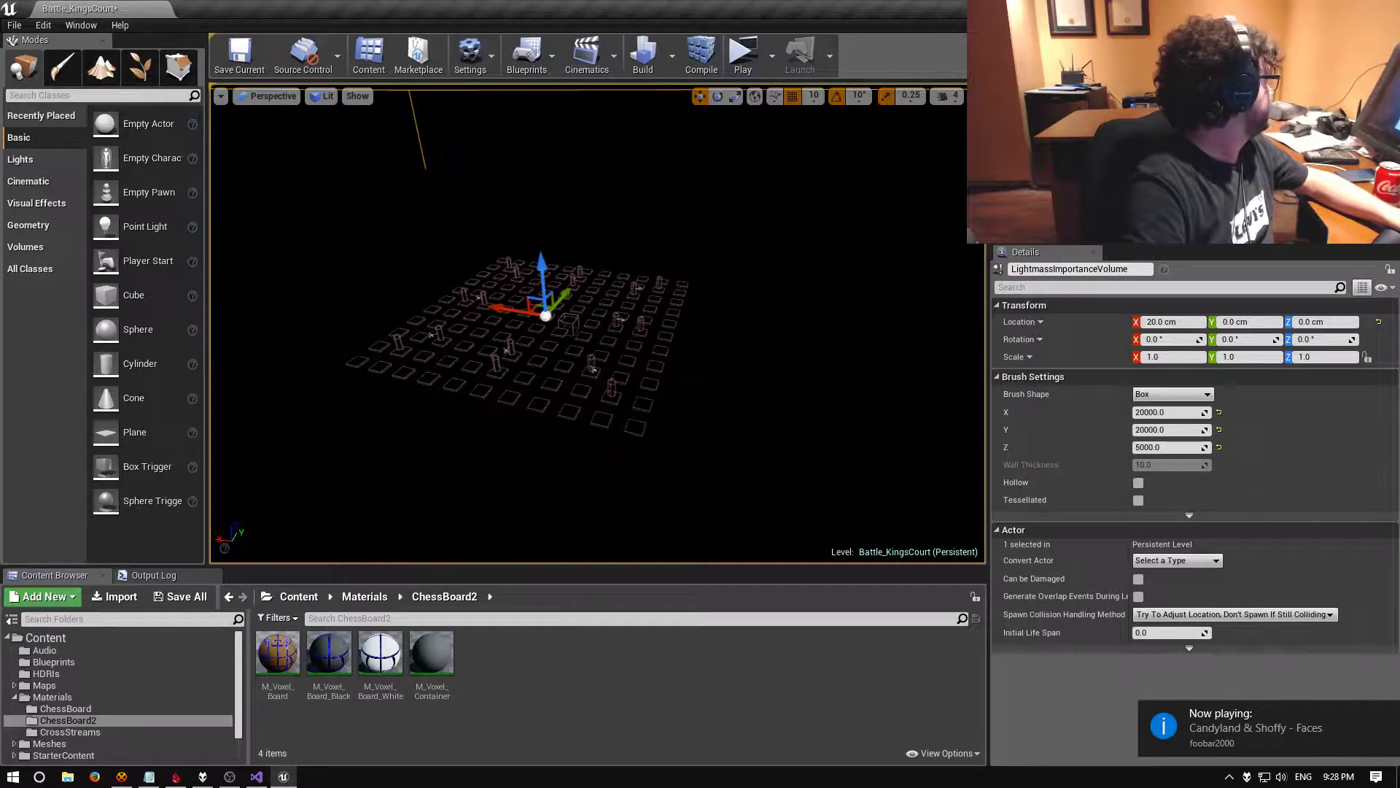
{"action": "left_click", "coordinate": [235, 62]}
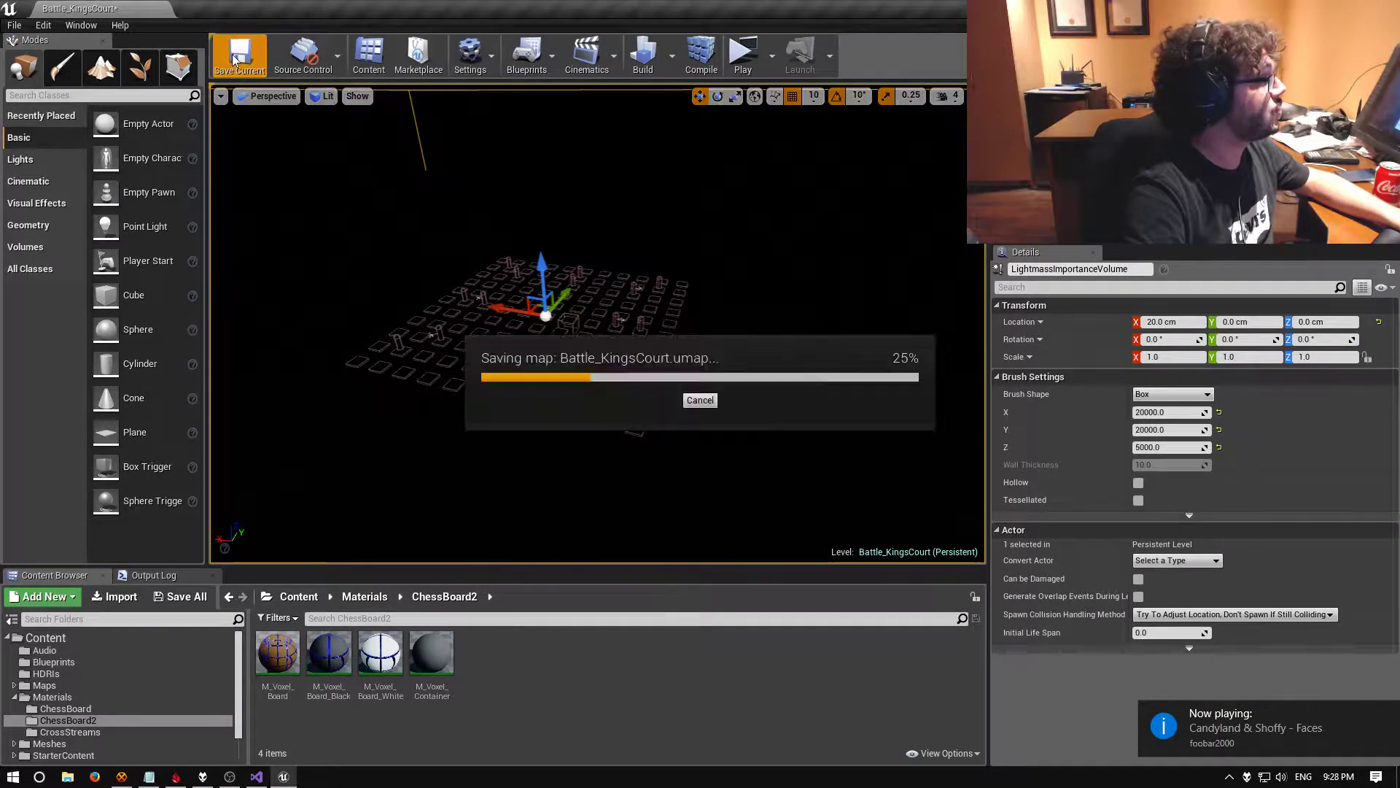
Reopen the recent level Battle_CrossStreams
{"action": "left_click", "coordinate": [14, 24]}
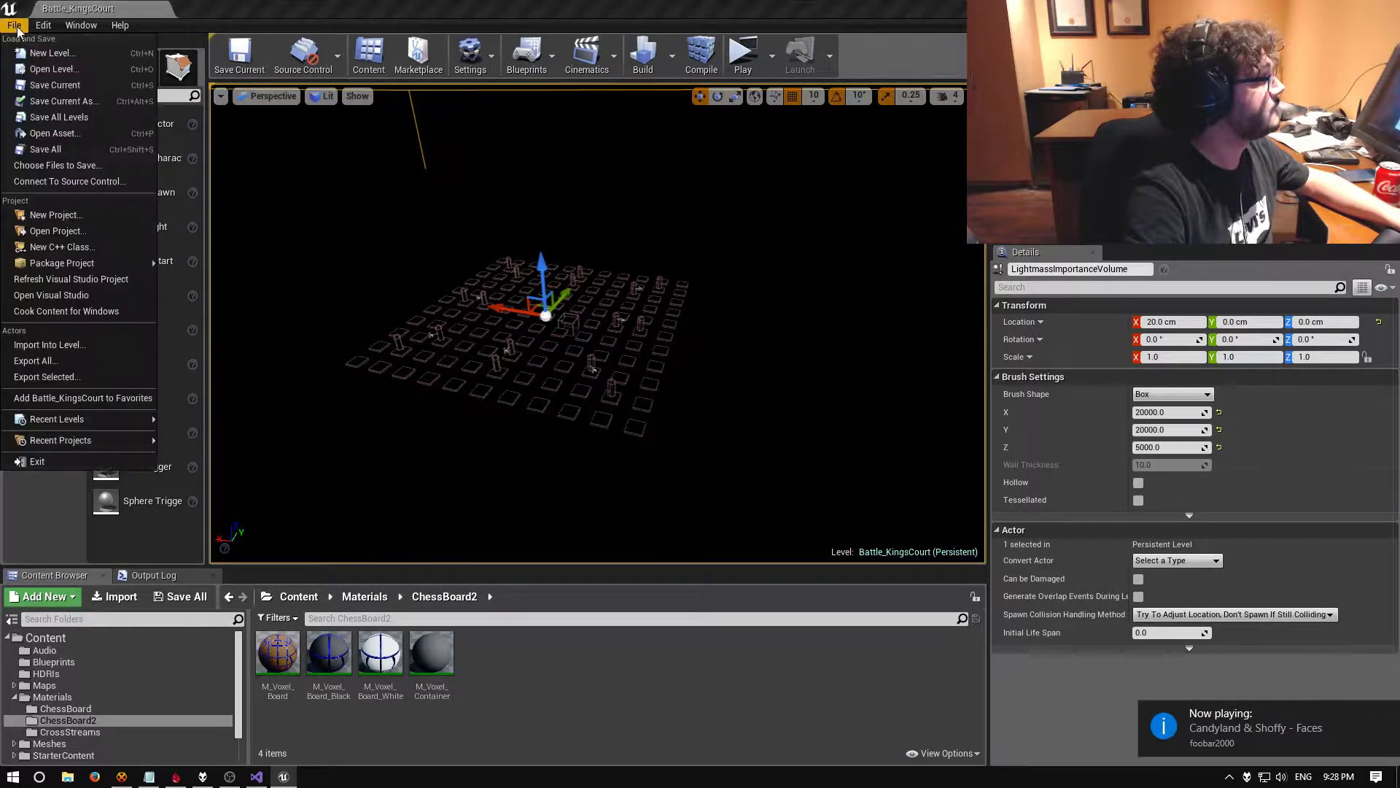
{"action": "mouse_move", "coordinate": [67, 420]}
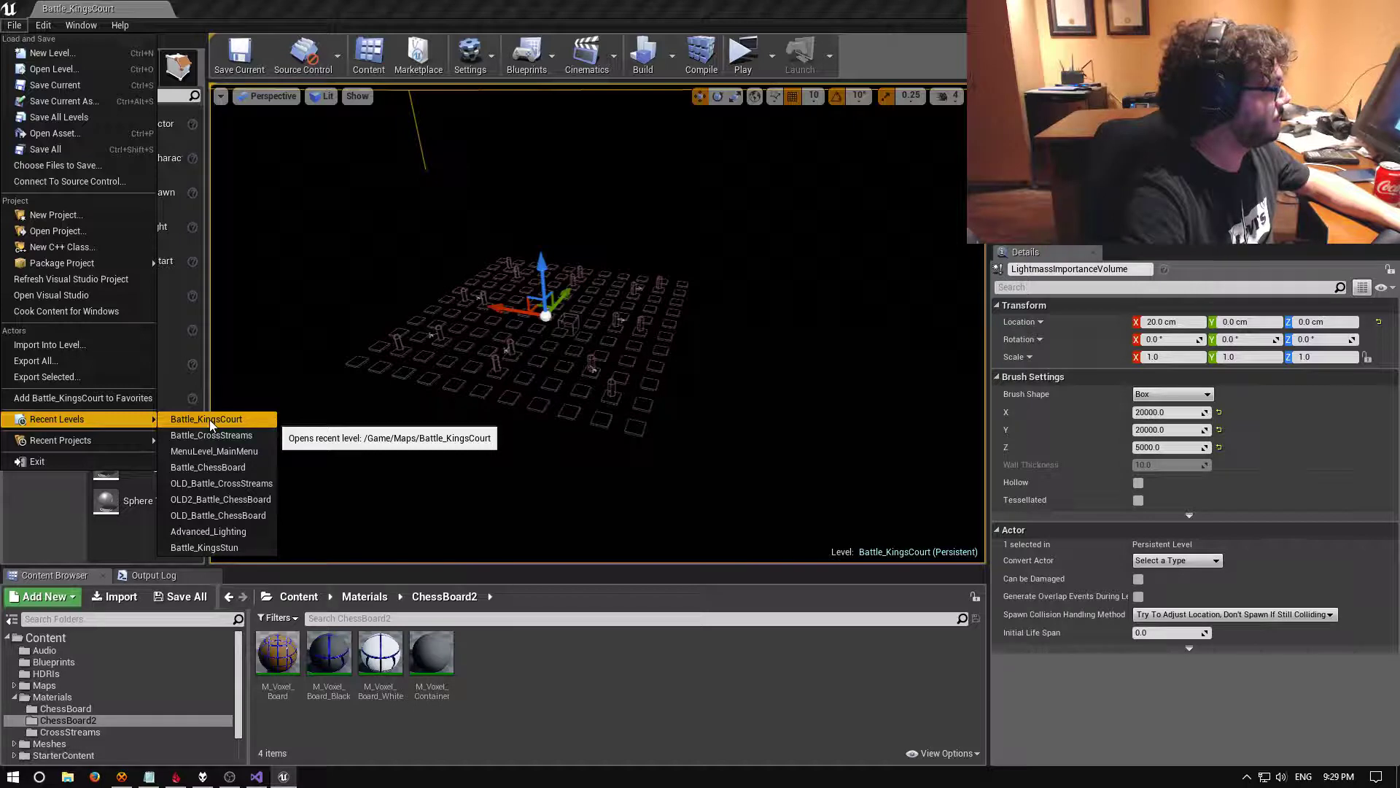
{"action": "left_click", "coordinate": [220, 436]}
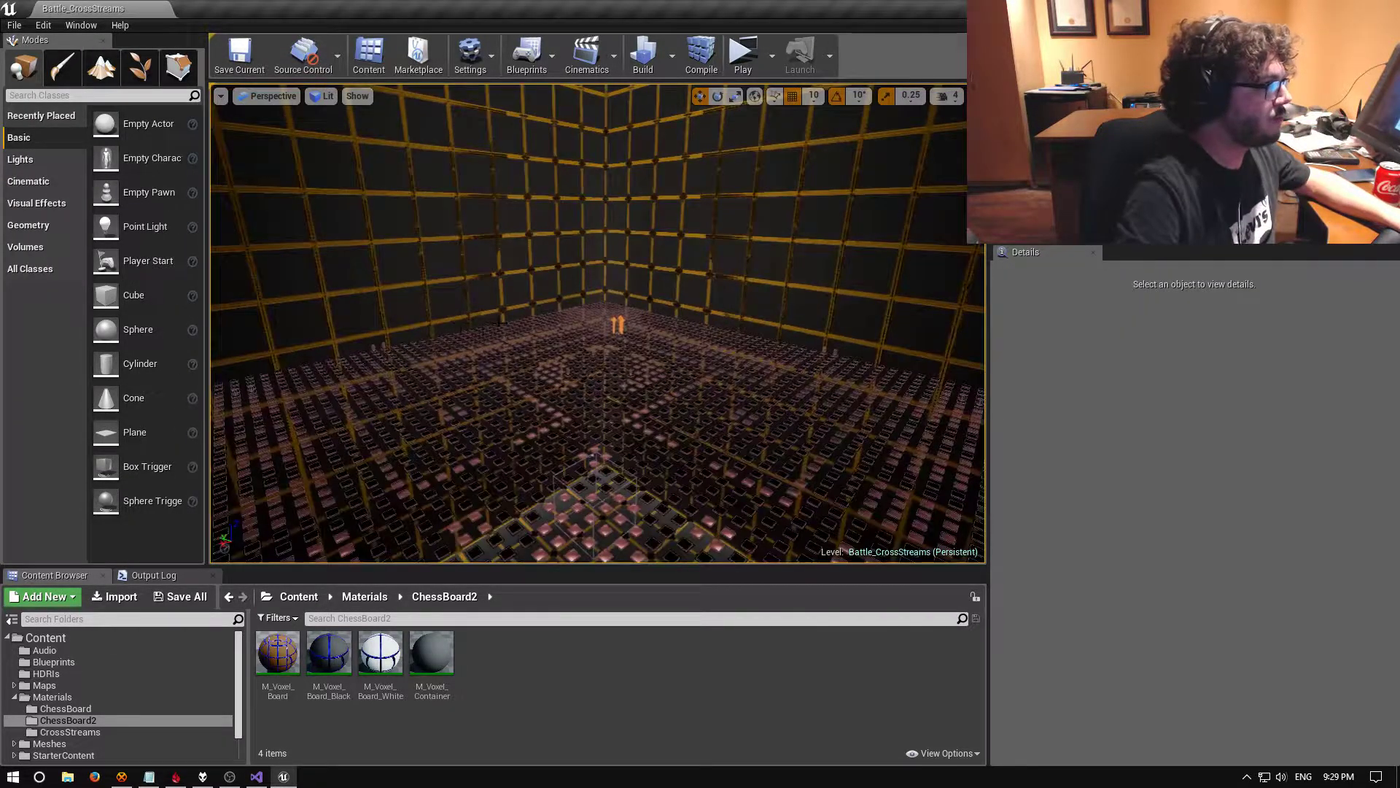
Select the wall and ceiling cubes of the gridded room together
{"action": "left_click", "coordinate": [477, 238]}
{"action": "left_click", "coordinate": [773, 285], "text": "ctrl"}
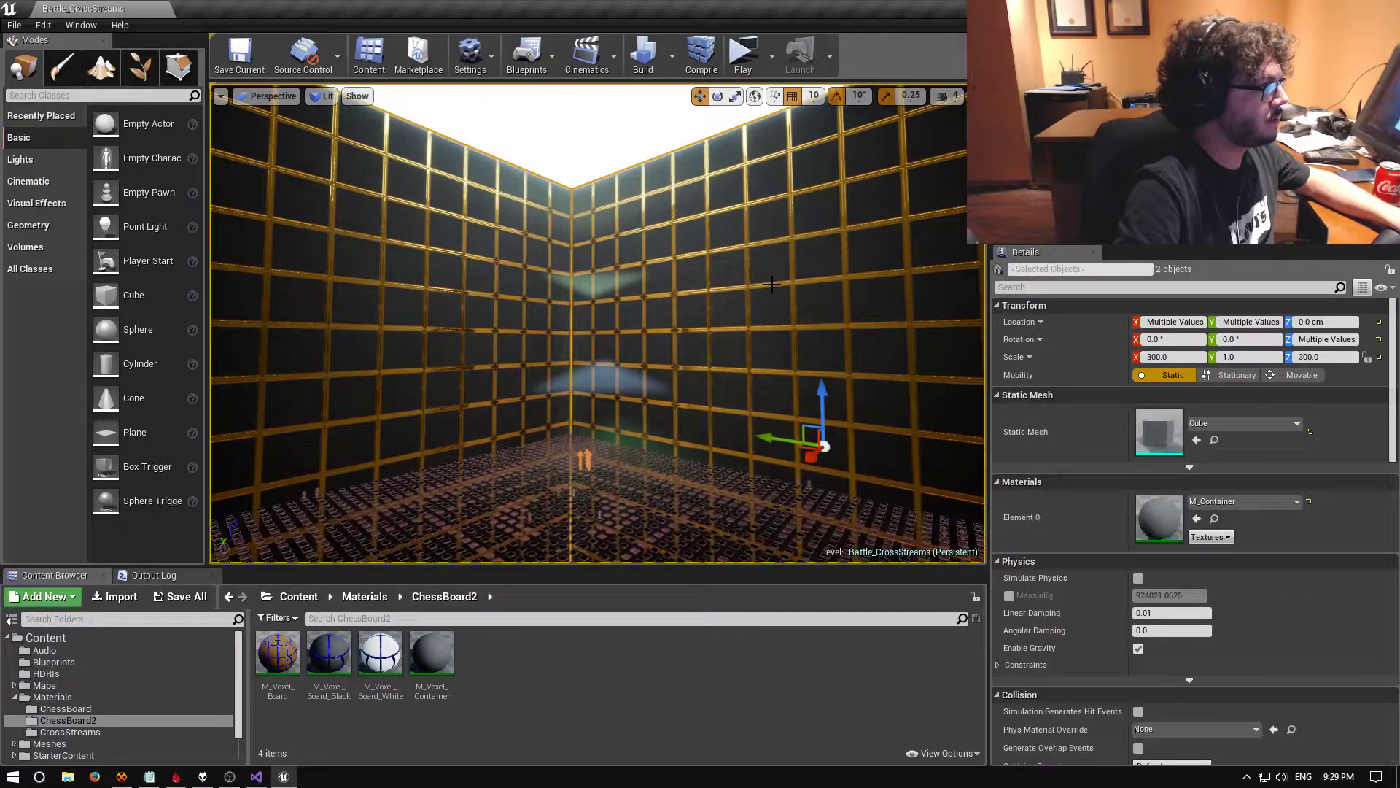
{"action": "left_click", "coordinate": [623, 138], "text": "ctrl"}
{"action": "mouse_move", "coordinate": [624, 138]}
{"action": "right_mouse_down"}
{"action": "mouse_move", "coordinate": [624, 233]}
{"action": "mouse_move", "coordinate": [635, 146]}
{"action": "right_mouse_up"}
{"action": "right_click_drag", "start_coordinate": [628, 292], "coordinate": [567, 262]}
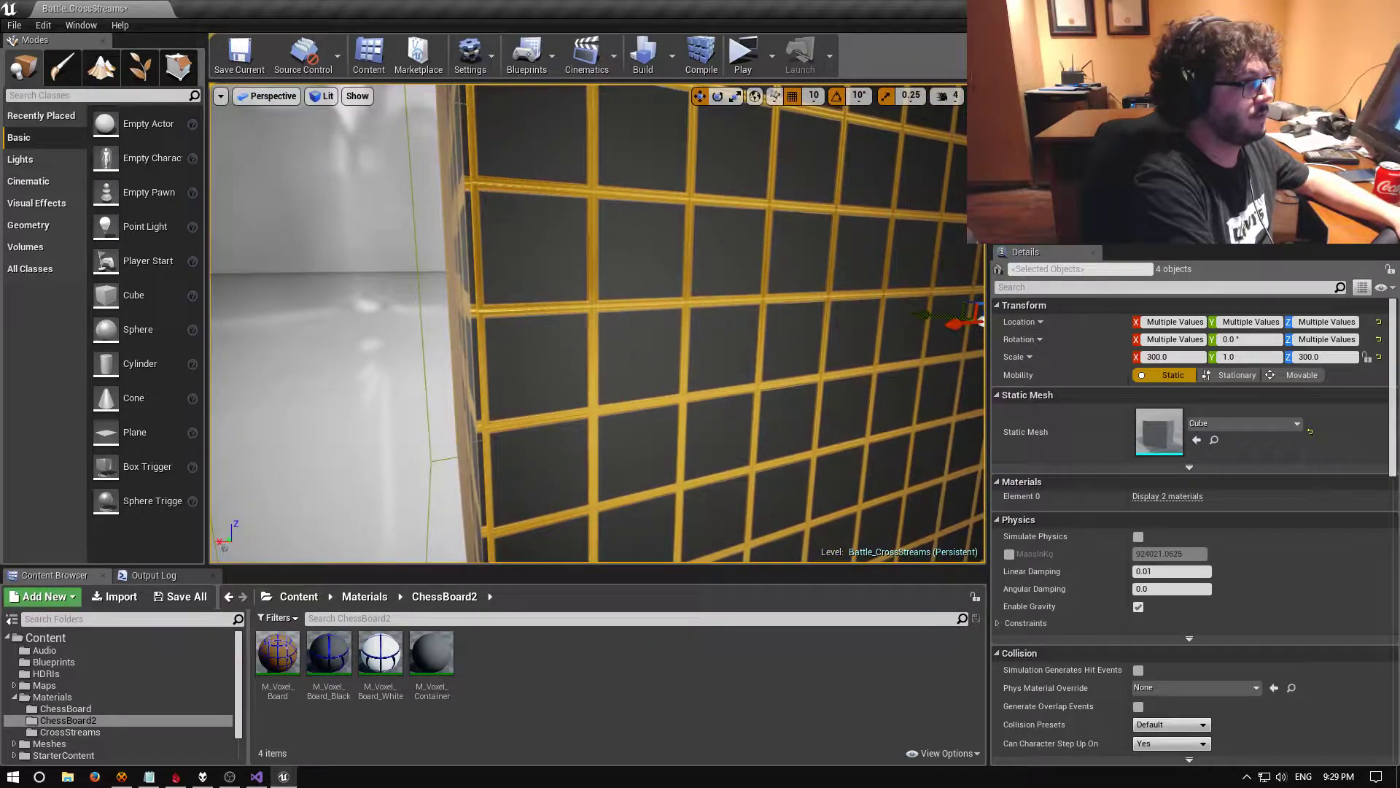
Go through the room's cube panels, select the seven actors that make up the room, and check the LightmassImportanceVolume's brush settings
{"action": "left_click", "coordinate": [914, 224]}
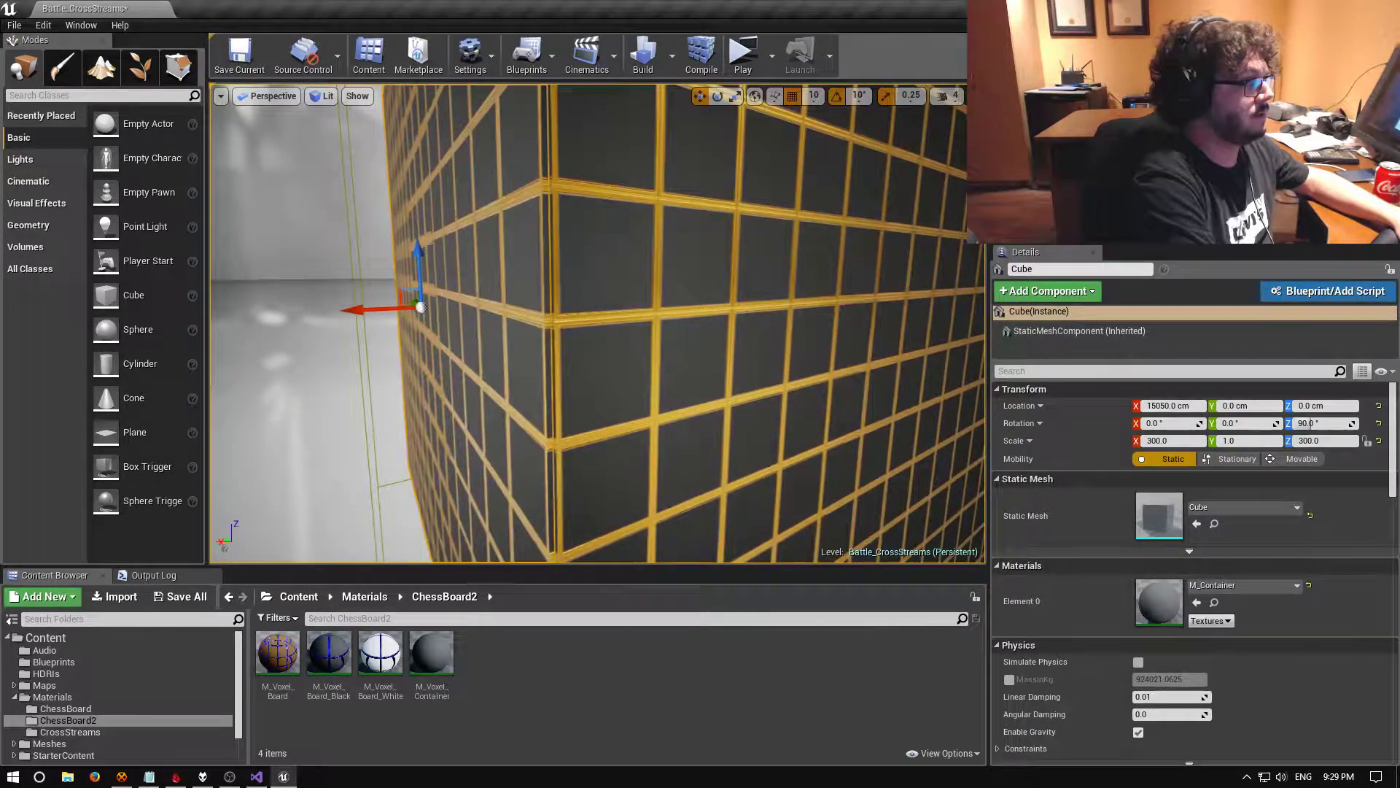
{"action": "left_click", "coordinate": [793, 290]}
{"action": "left_click", "coordinate": [533, 292]}
{"action": "left_click", "coordinate": [940, 321]}
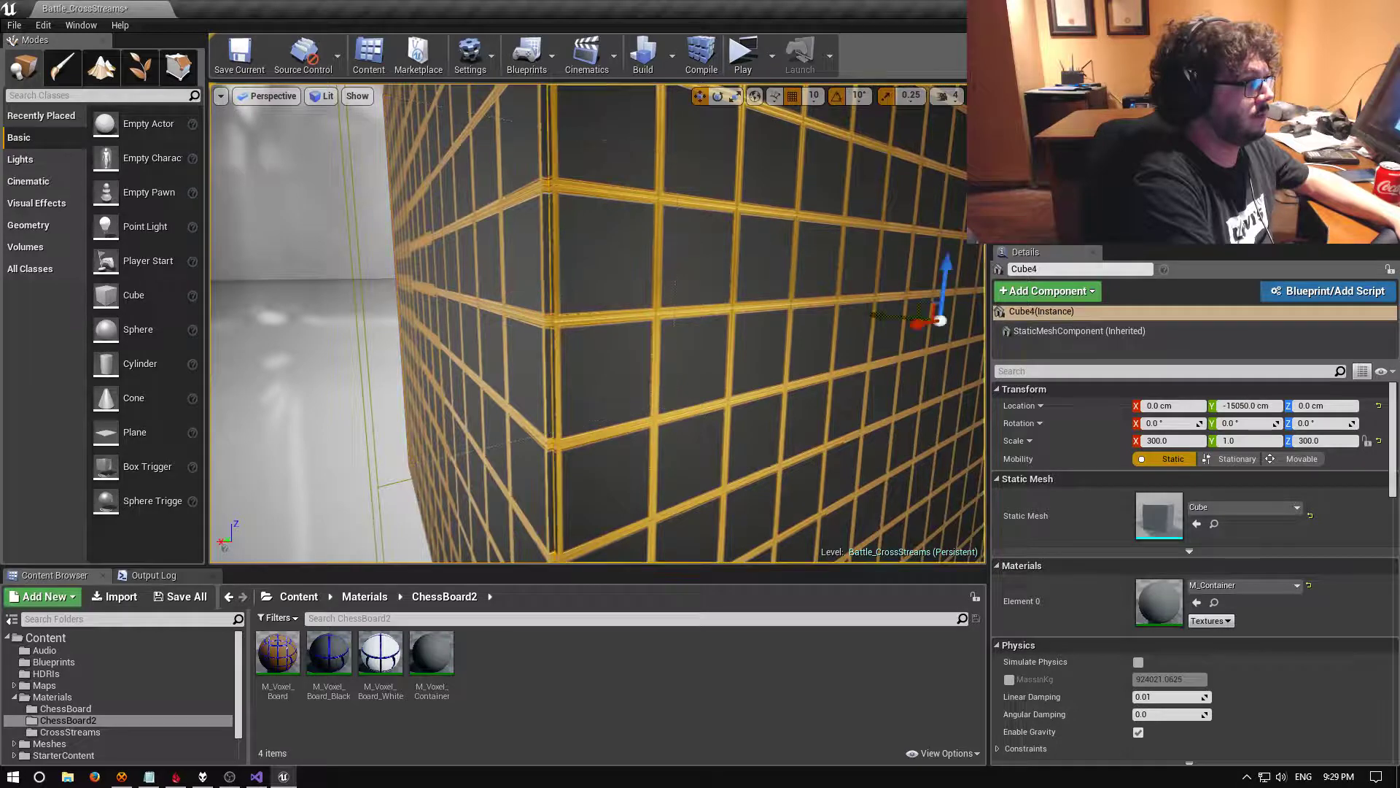
{"action": "key", "text": "Down"}
{"action": "key", "text": "Down"}
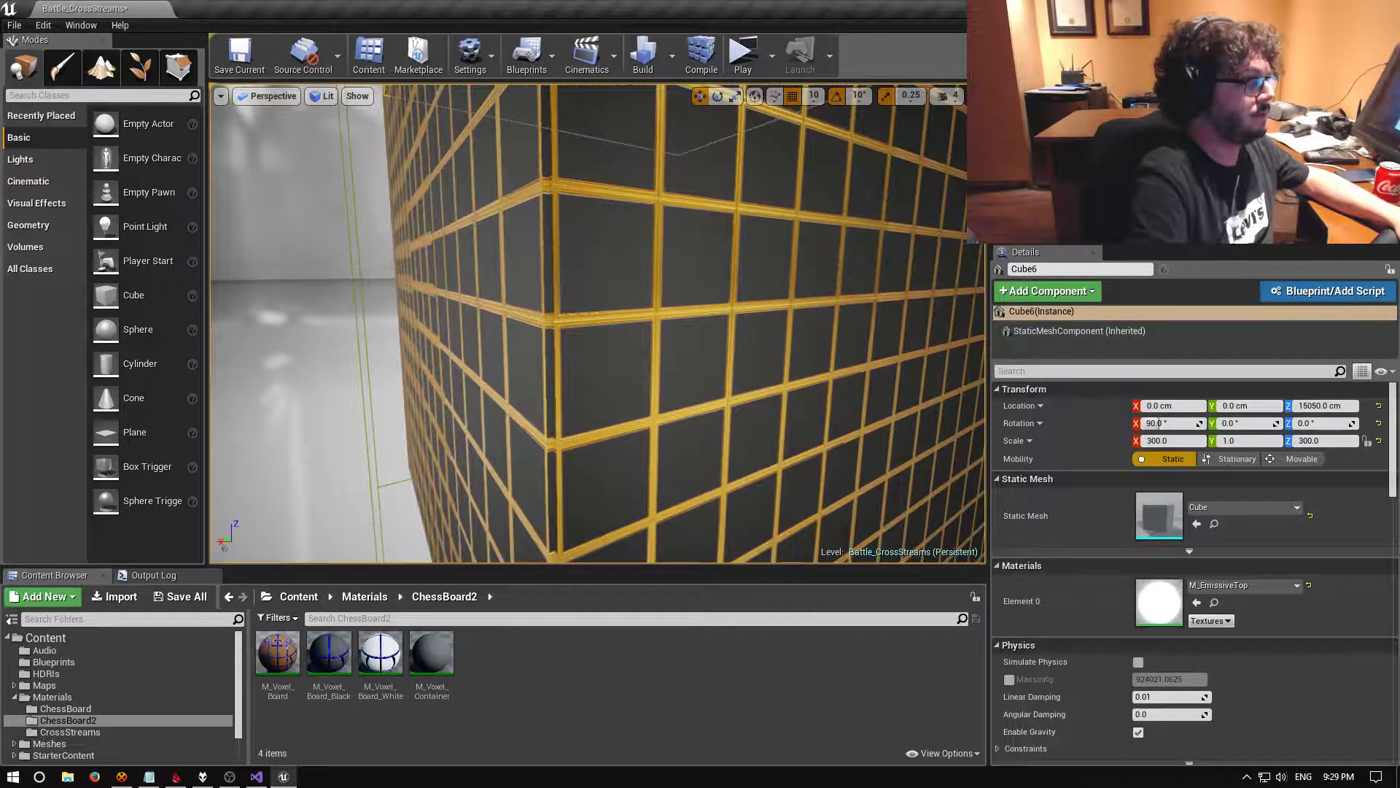
{"action": "key", "text": "ctrl+a"}
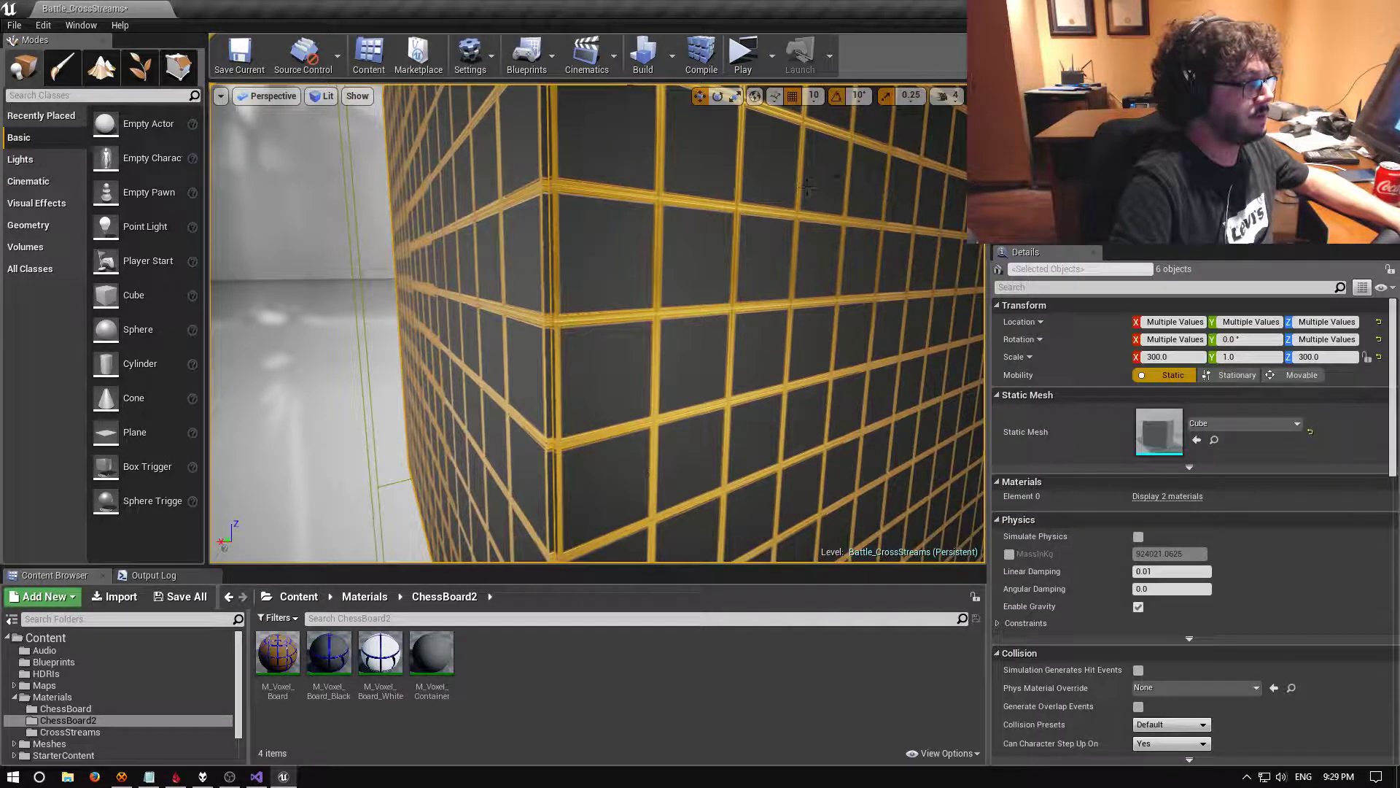
{"action": "left_click", "coordinate": [656, 250], "text": "ctrl"}
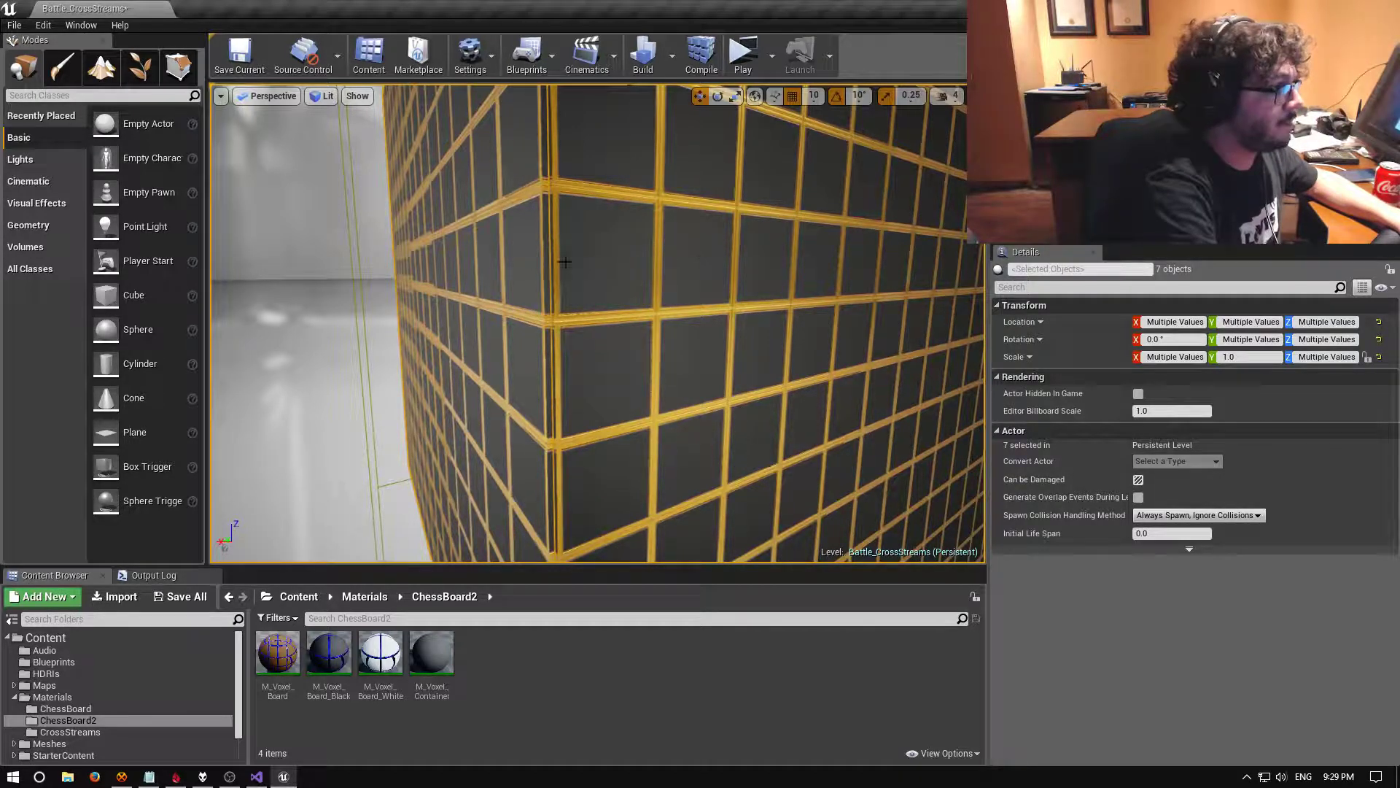
{"action": "left_click", "coordinate": [657, 292]}
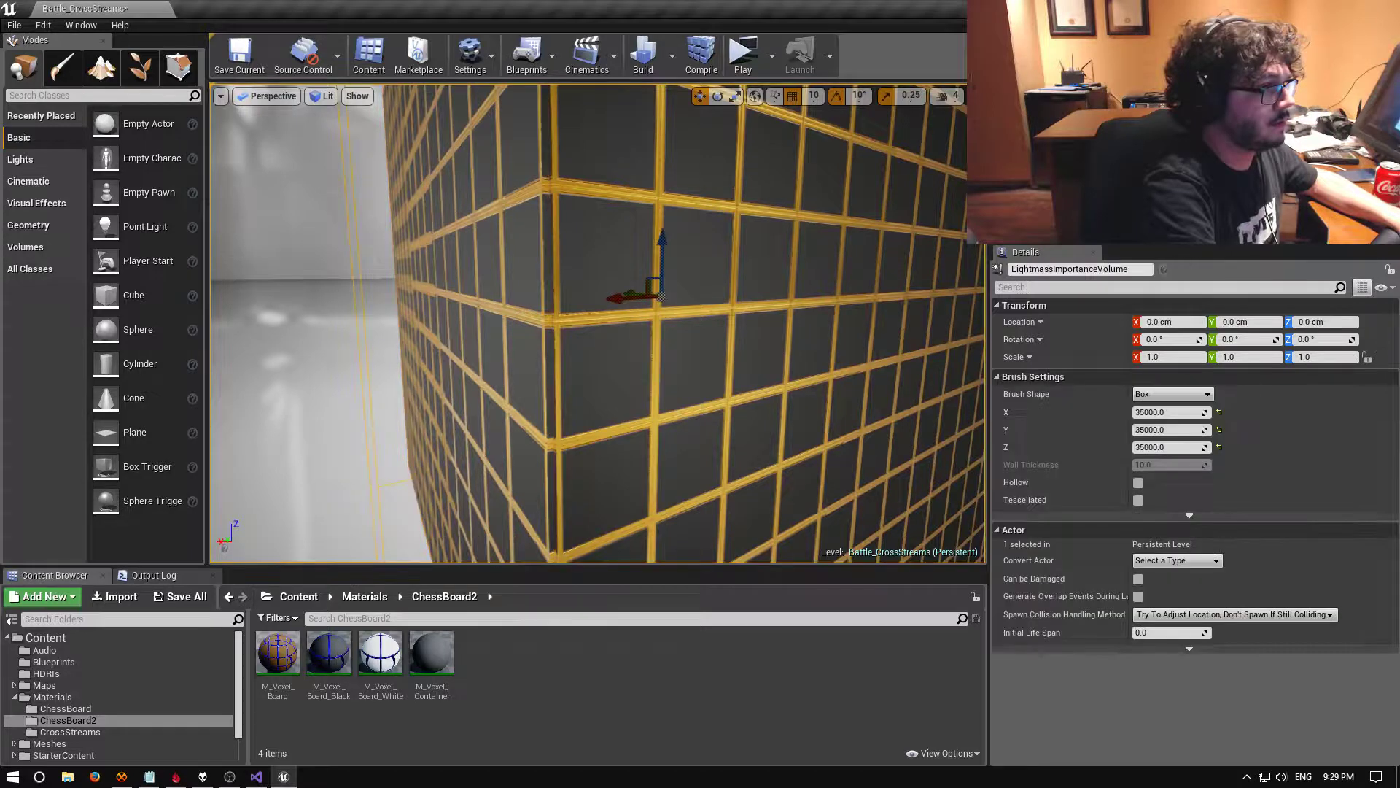
Open the recent level Battle_KingsCourt without saving Battle_CrossStreams, and paste the seven room actors around the board
{"action": "left_click", "coordinate": [23, 30]}
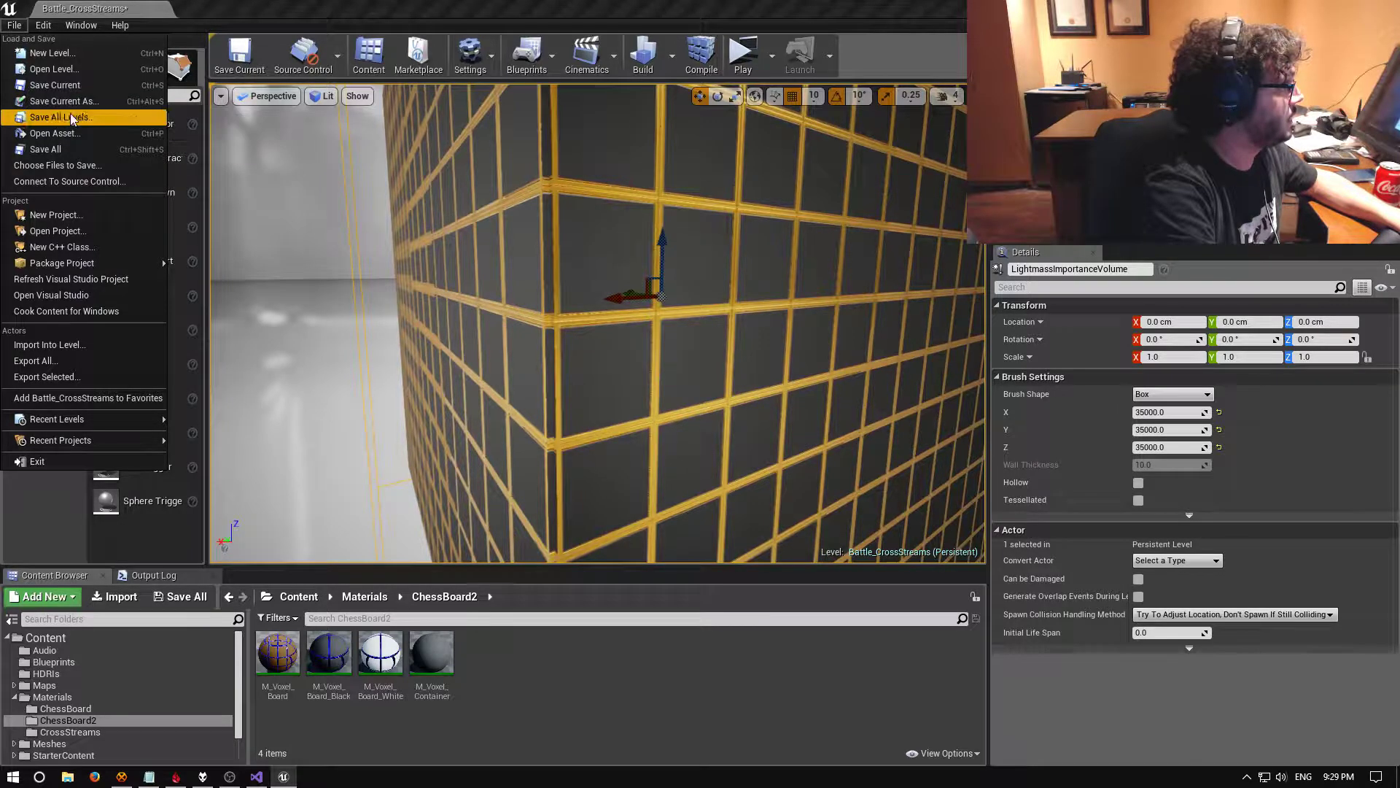
{"action": "left_click", "coordinate": [211, 437]}
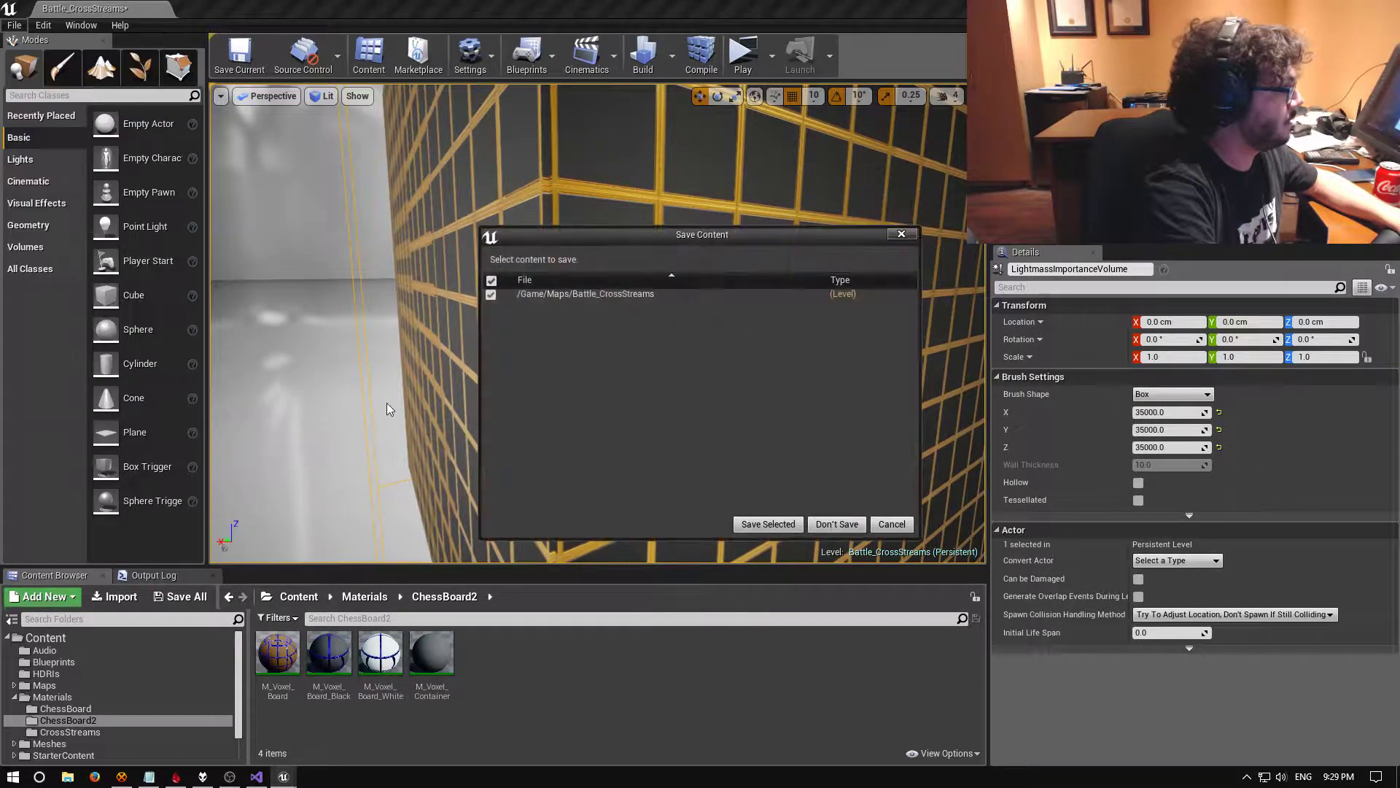
{"action": "left_click", "coordinate": [838, 524]}
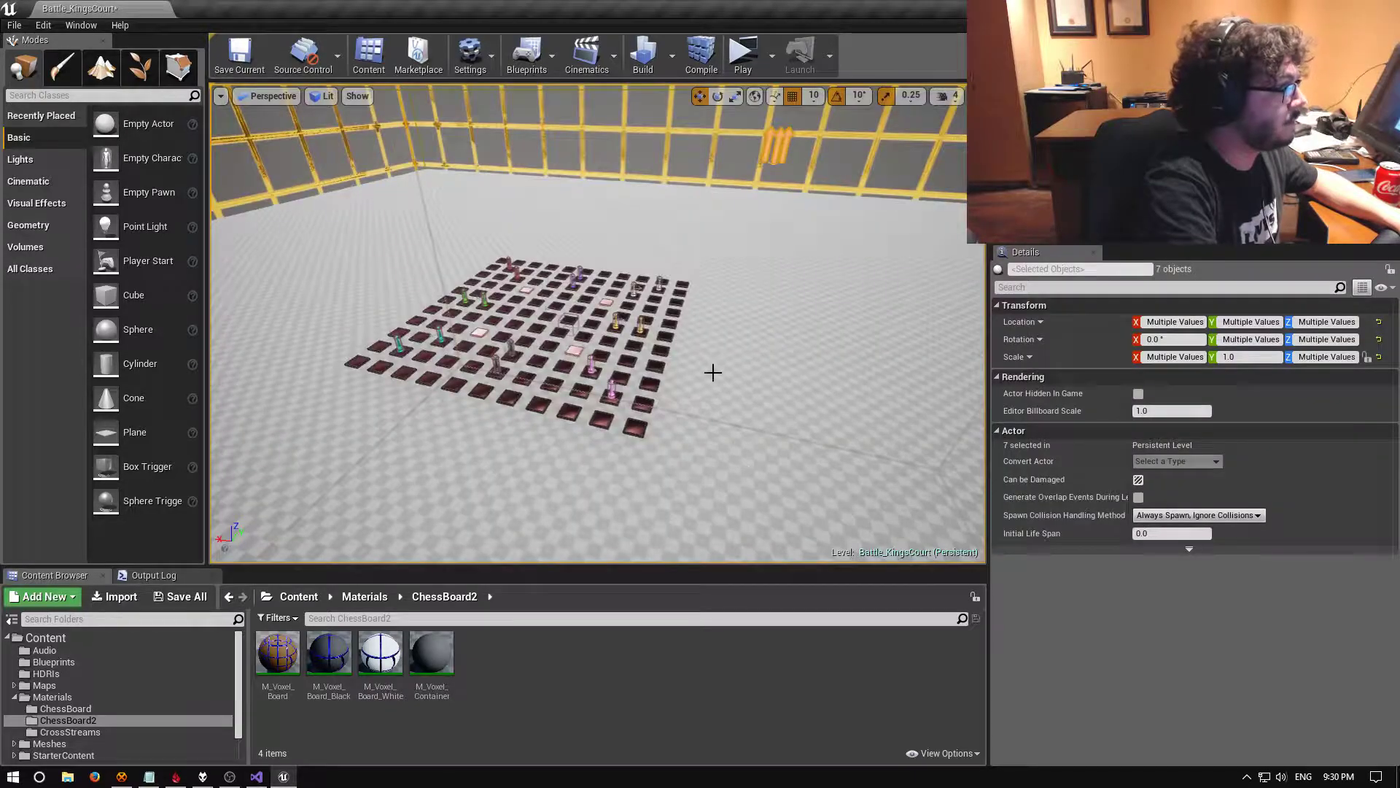
On the PostProcessVolume at the board, enable ambient occlusion overrides with intensity 0.7 and radius 150
{"action": "right_click_drag", "start_coordinate": [712, 373], "coordinate": [713, 339]}
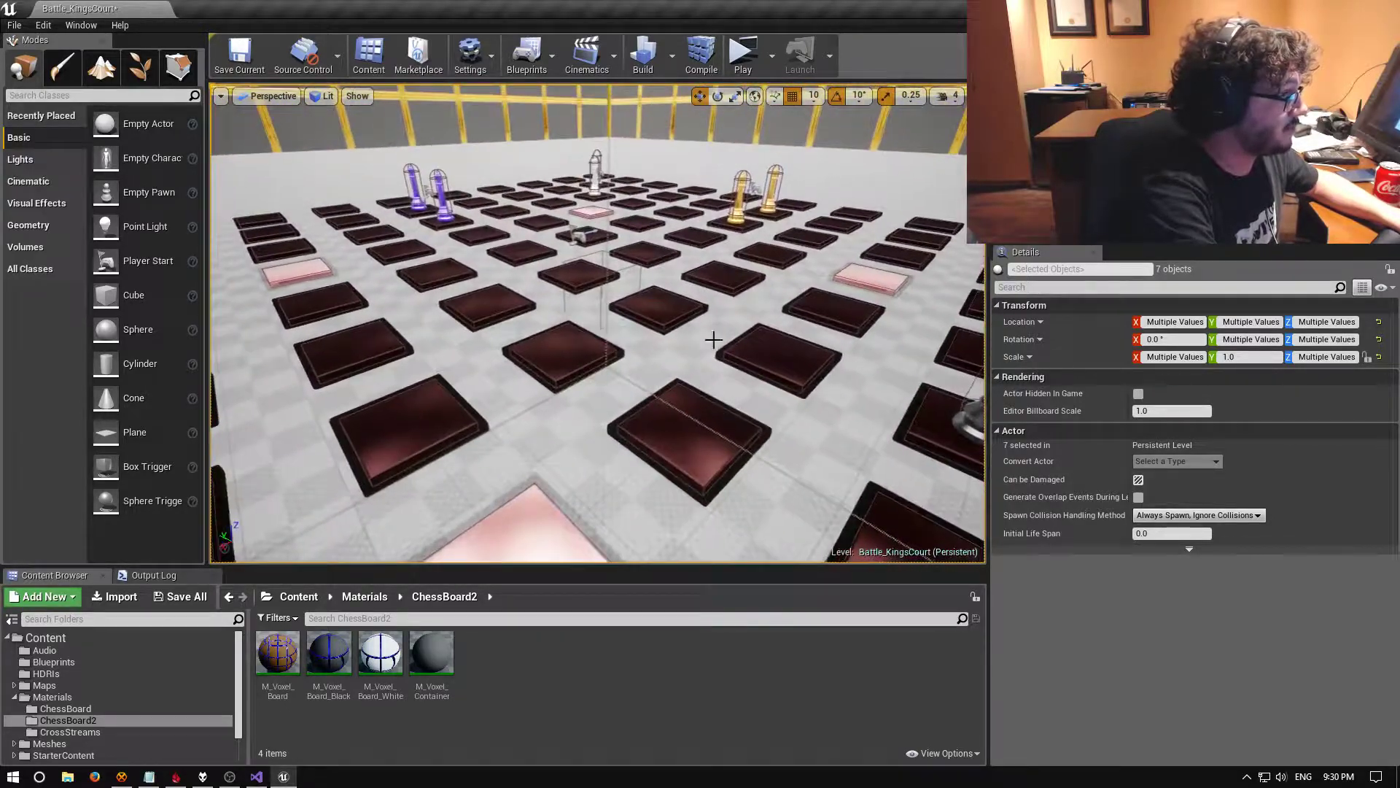
{"action": "left_click", "coordinate": [629, 270]}
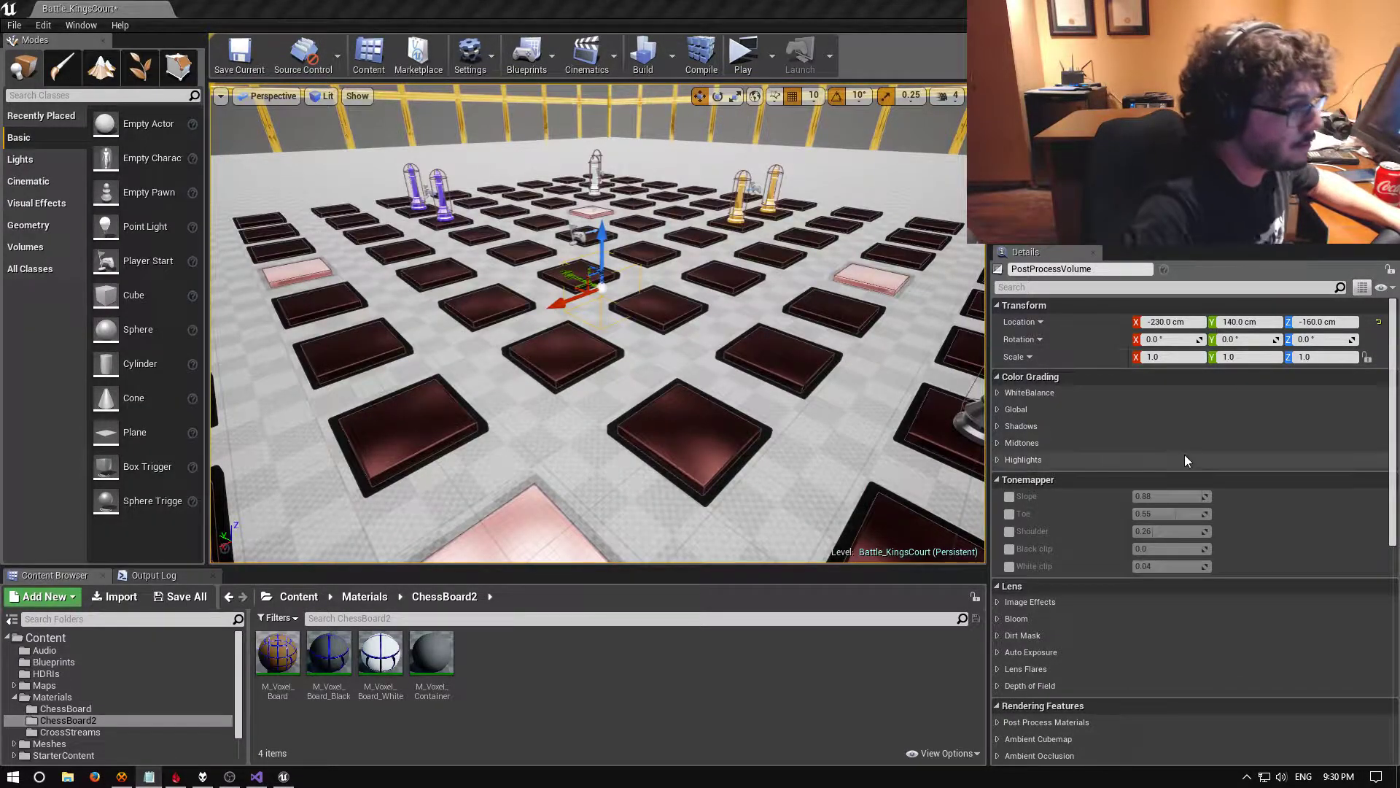
{"action": "scroll", "coordinate": [1182, 457], "scroll_direction": "down", "scroll_amount": 5}
{"action": "scroll", "coordinate": [1040, 537], "scroll_direction": "down", "scroll_amount": 3}
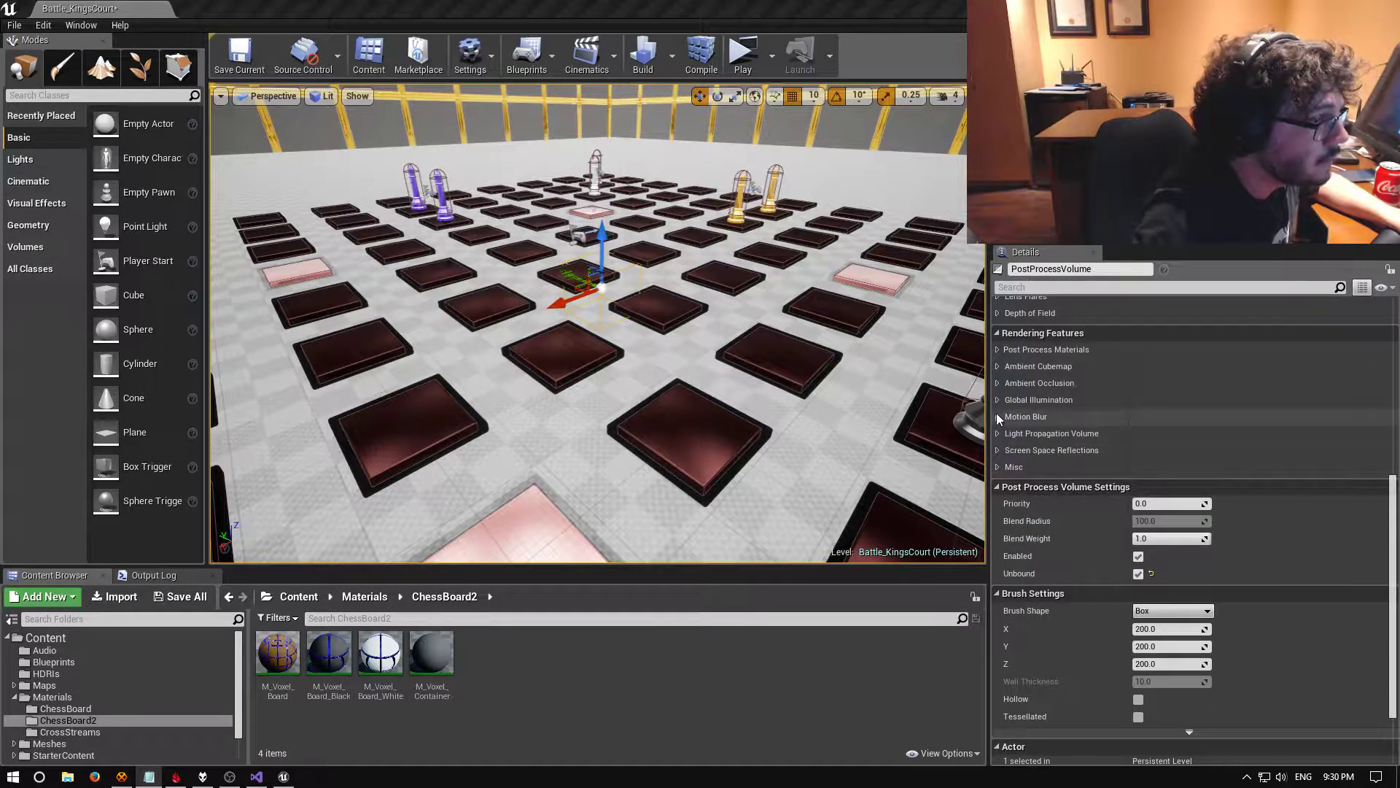
{"action": "left_click", "coordinate": [997, 383]}
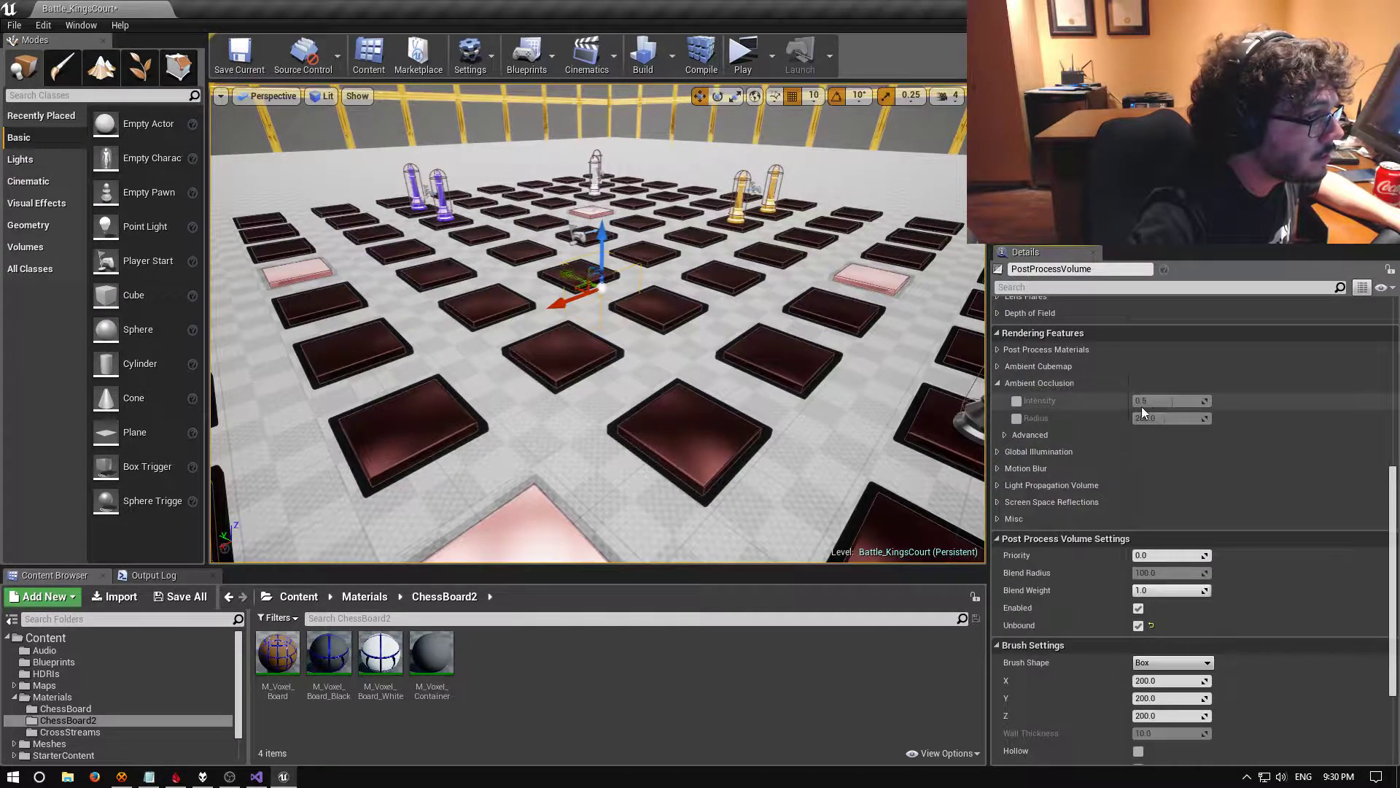
{"action": "left_click", "coordinate": [1197, 400]}
{"action": "type", "text": "0.7"}
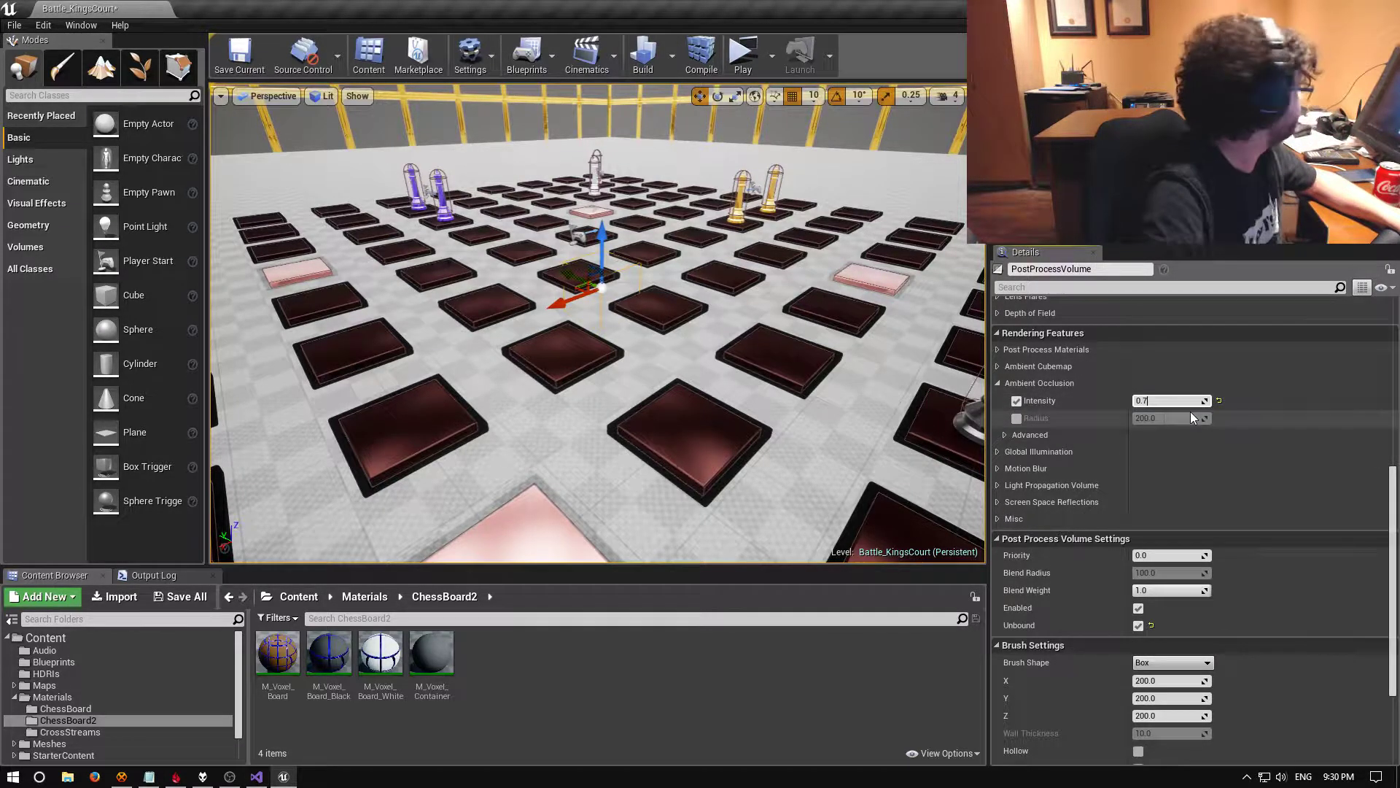
{"action": "key", "text": "Return"}
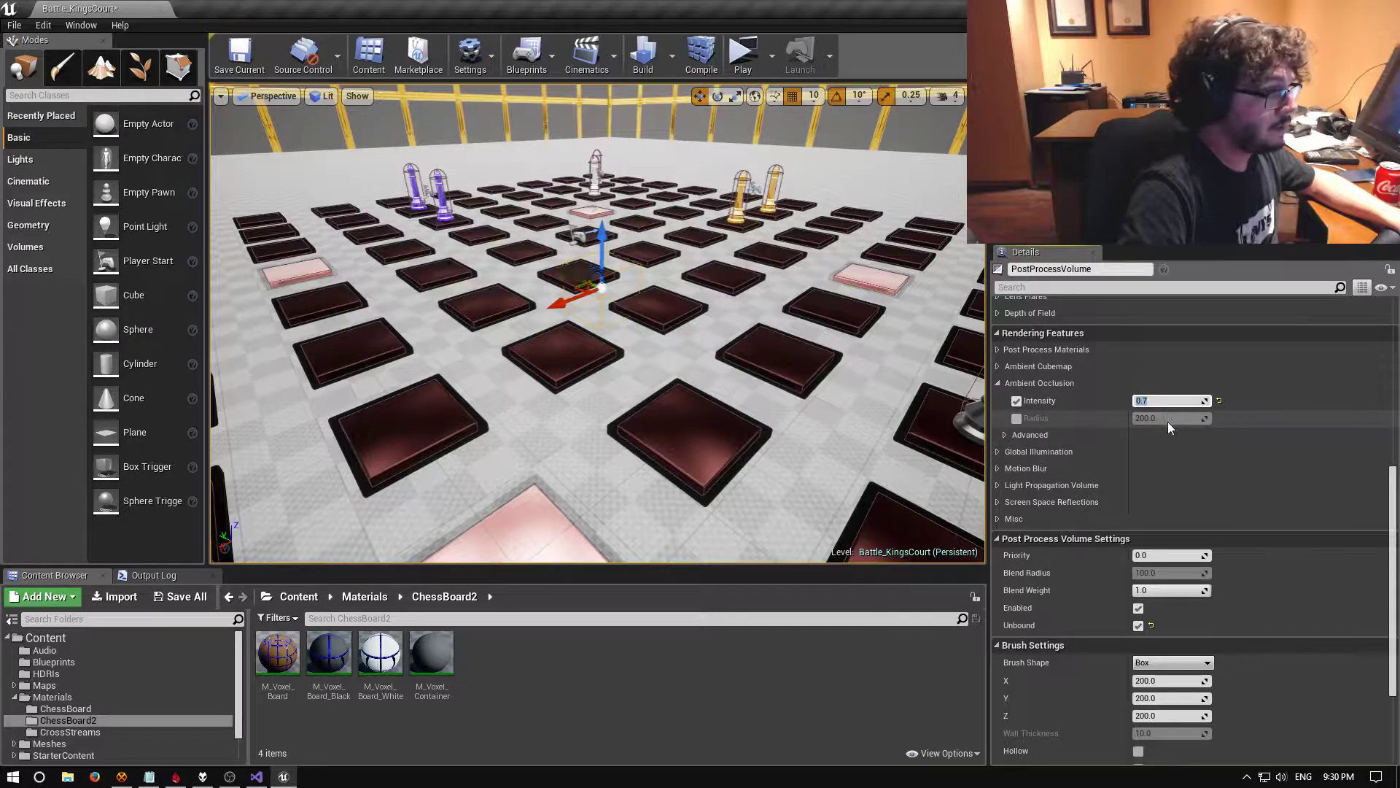
{"action": "left_click", "coordinate": [1017, 418]}
{"action": "left_click", "coordinate": [1158, 418]}
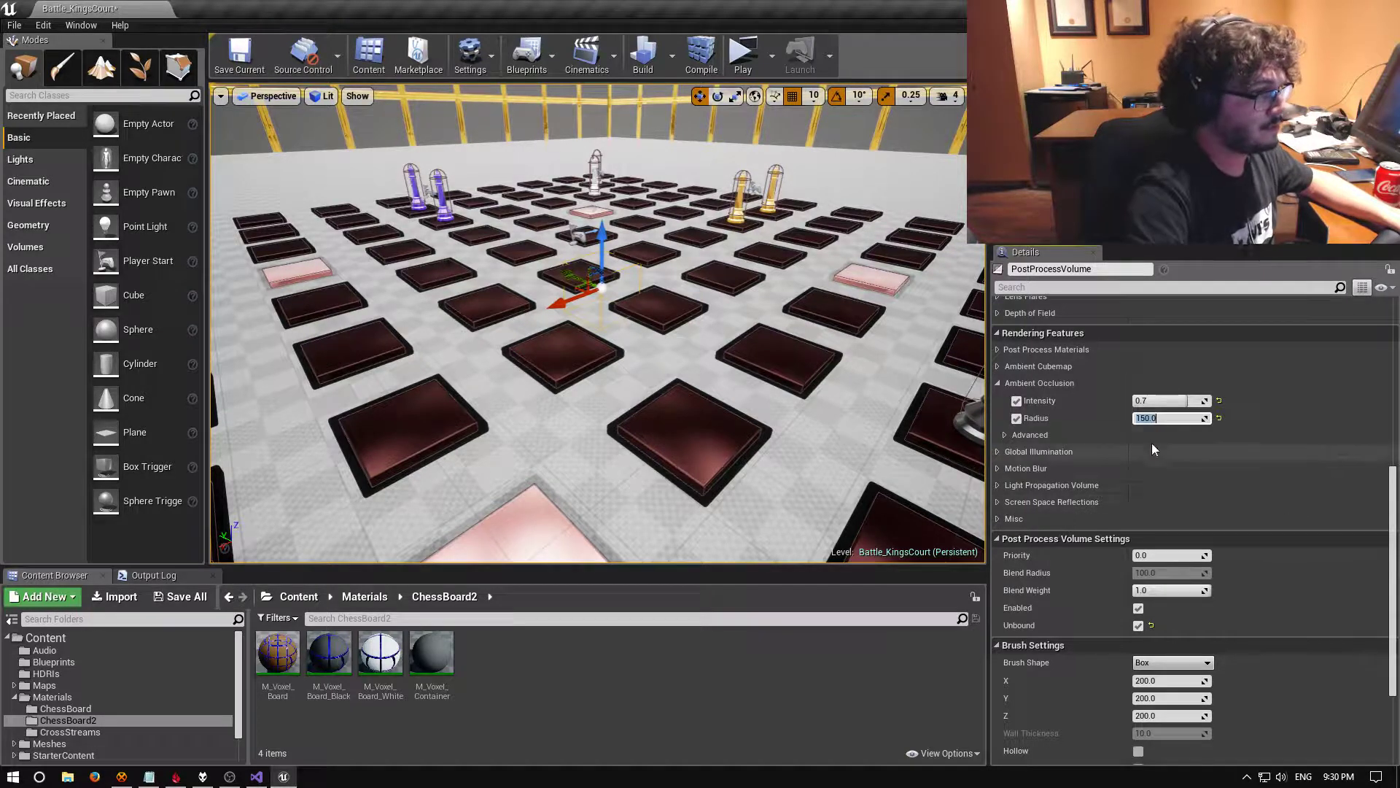
Look through the PostProcessVolume's ambient cubemap, lens, tonemapper and global color grading settings
{"action": "scroll", "coordinate": [1326, 468], "scroll_direction": "up", "scroll_amount": 1}
{"action": "scroll", "coordinate": [1325, 463], "scroll_direction": "up", "scroll_amount": 3}
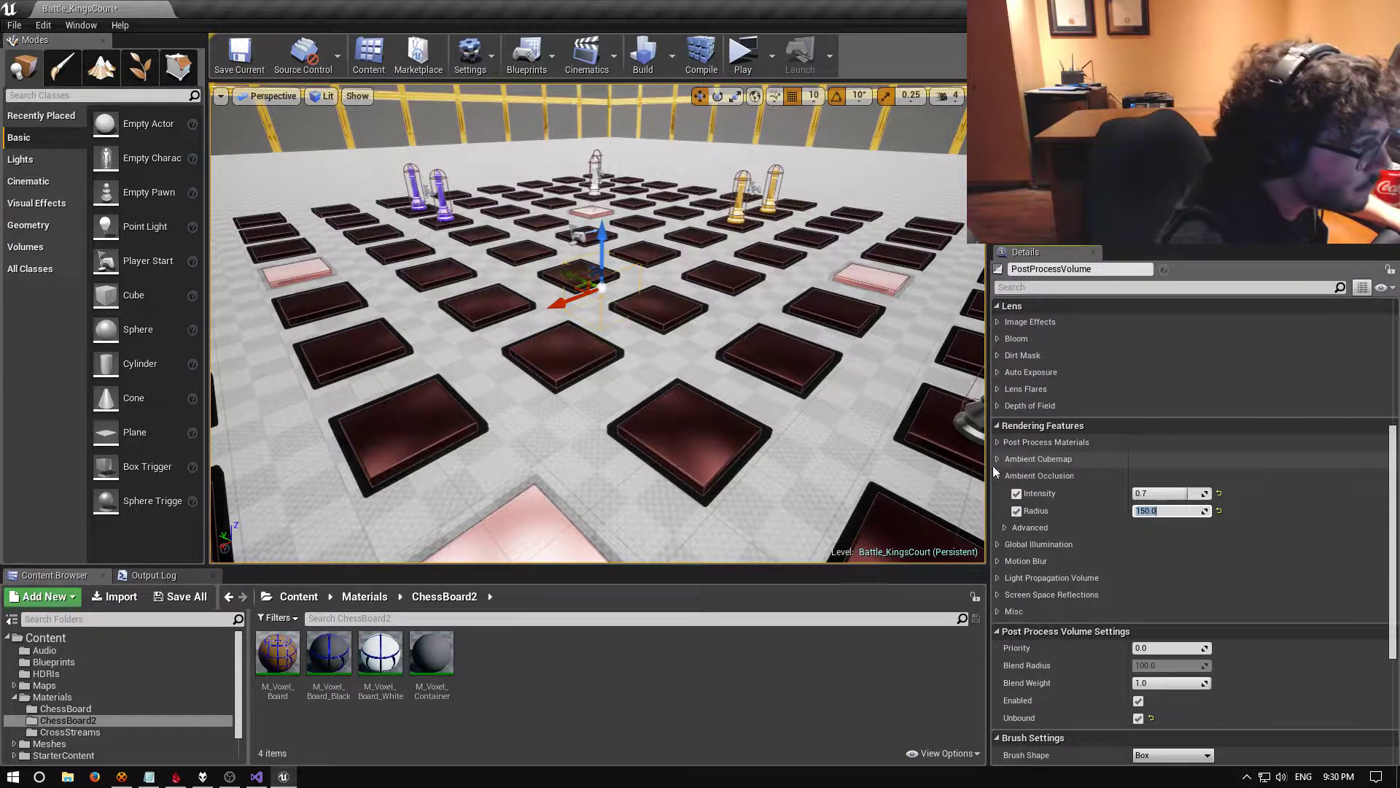
{"action": "left_click", "coordinate": [996, 459]}
{"action": "left_click", "coordinate": [997, 459]}
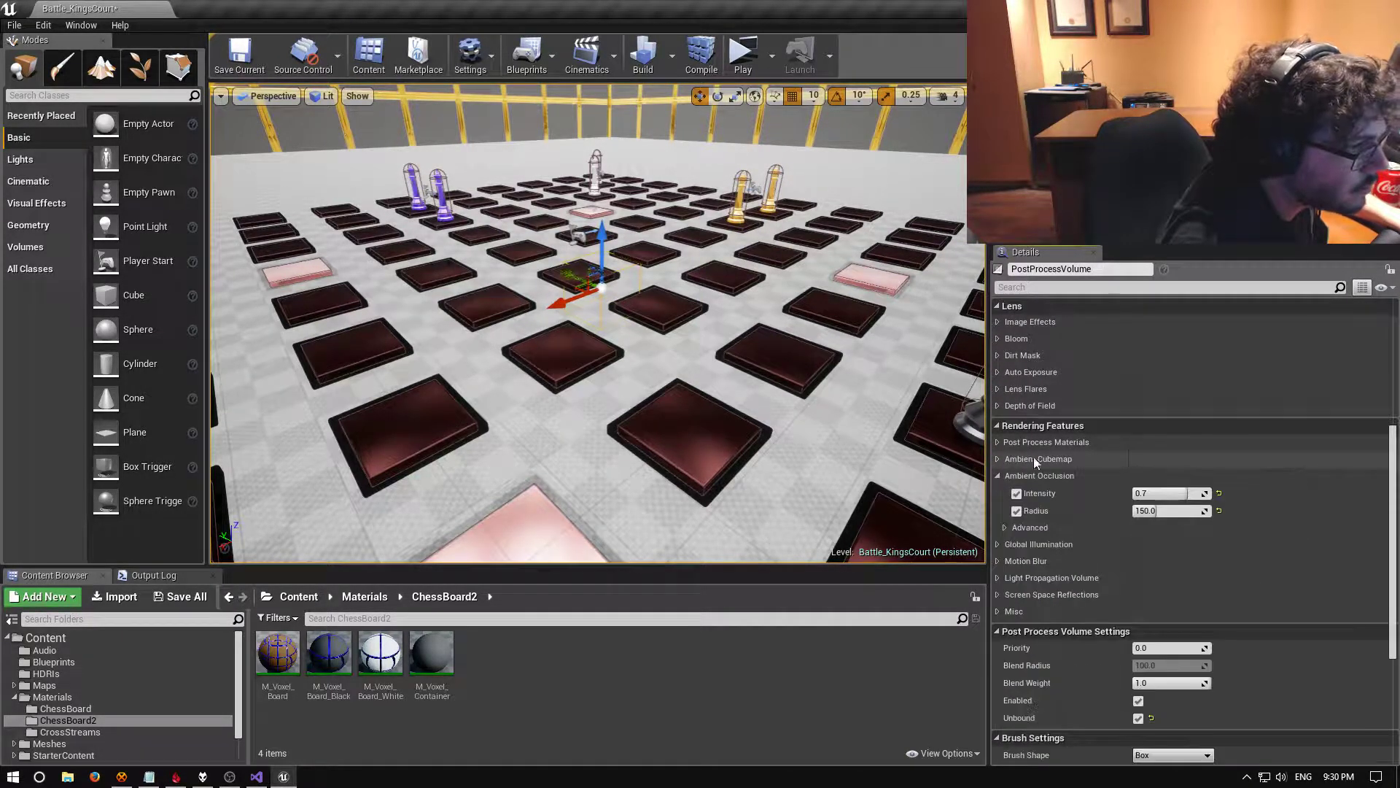
{"action": "scroll", "coordinate": [1146, 463], "scroll_direction": "up", "scroll_amount": 3}
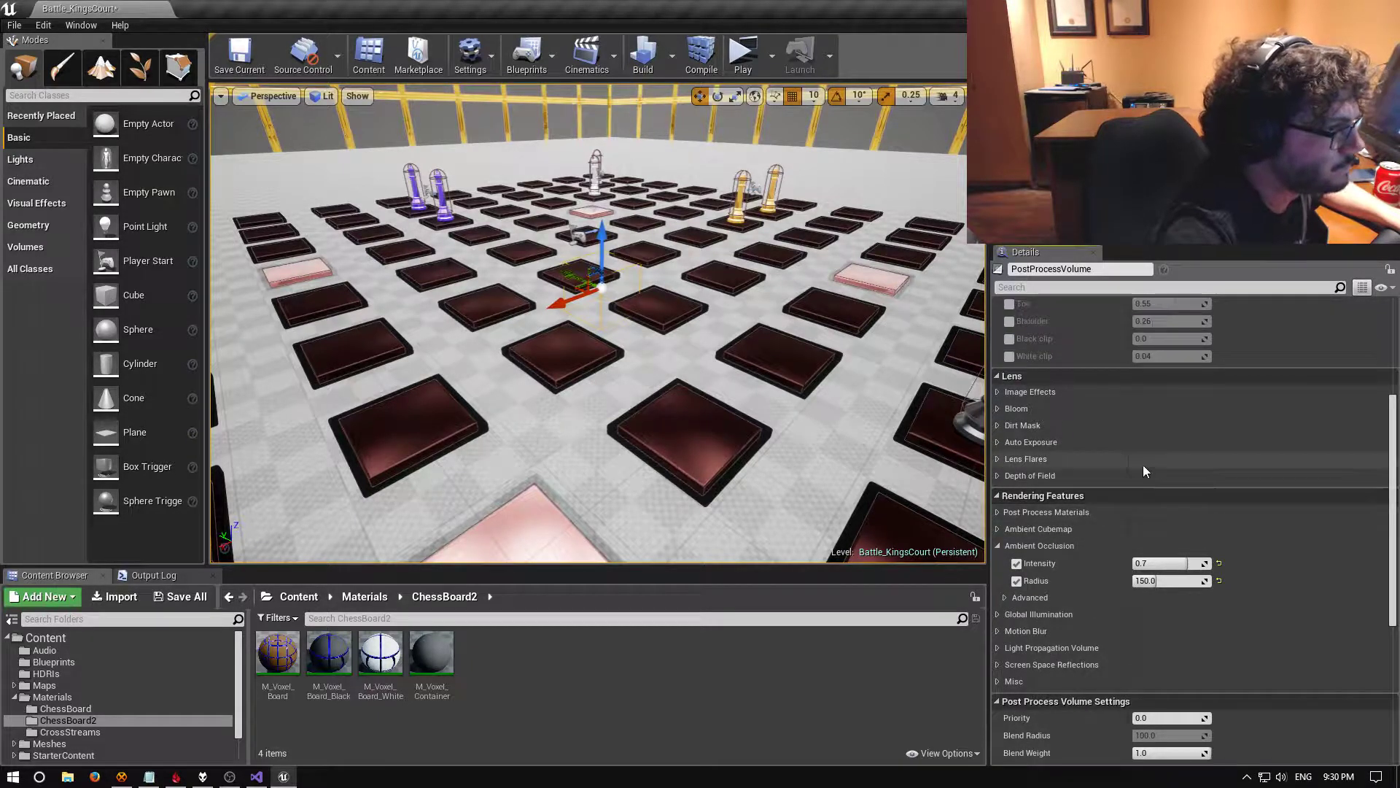
{"action": "scroll", "coordinate": [1144, 465], "scroll_direction": "up", "scroll_amount": 4}
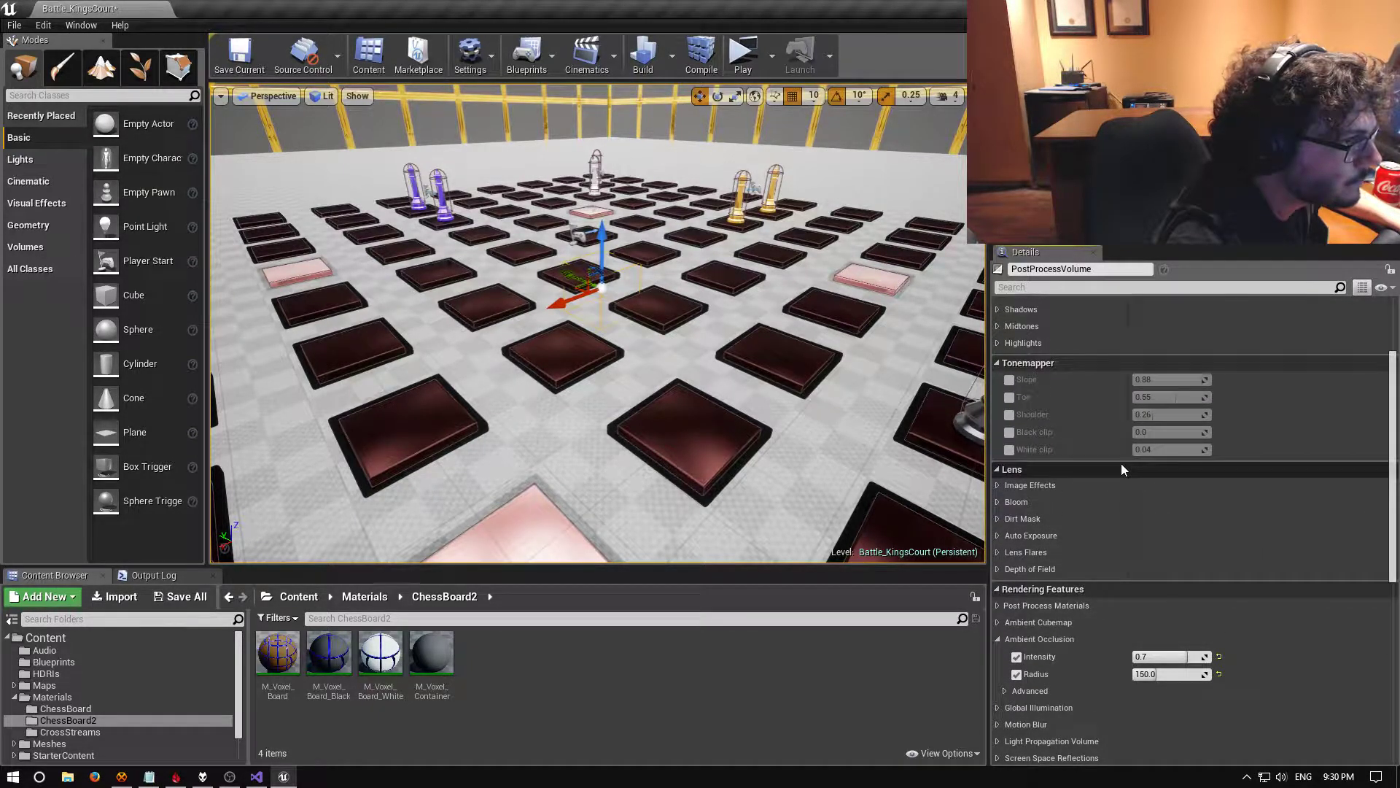
{"action": "scroll", "coordinate": [1121, 463], "scroll_direction": "up", "scroll_amount": 5}
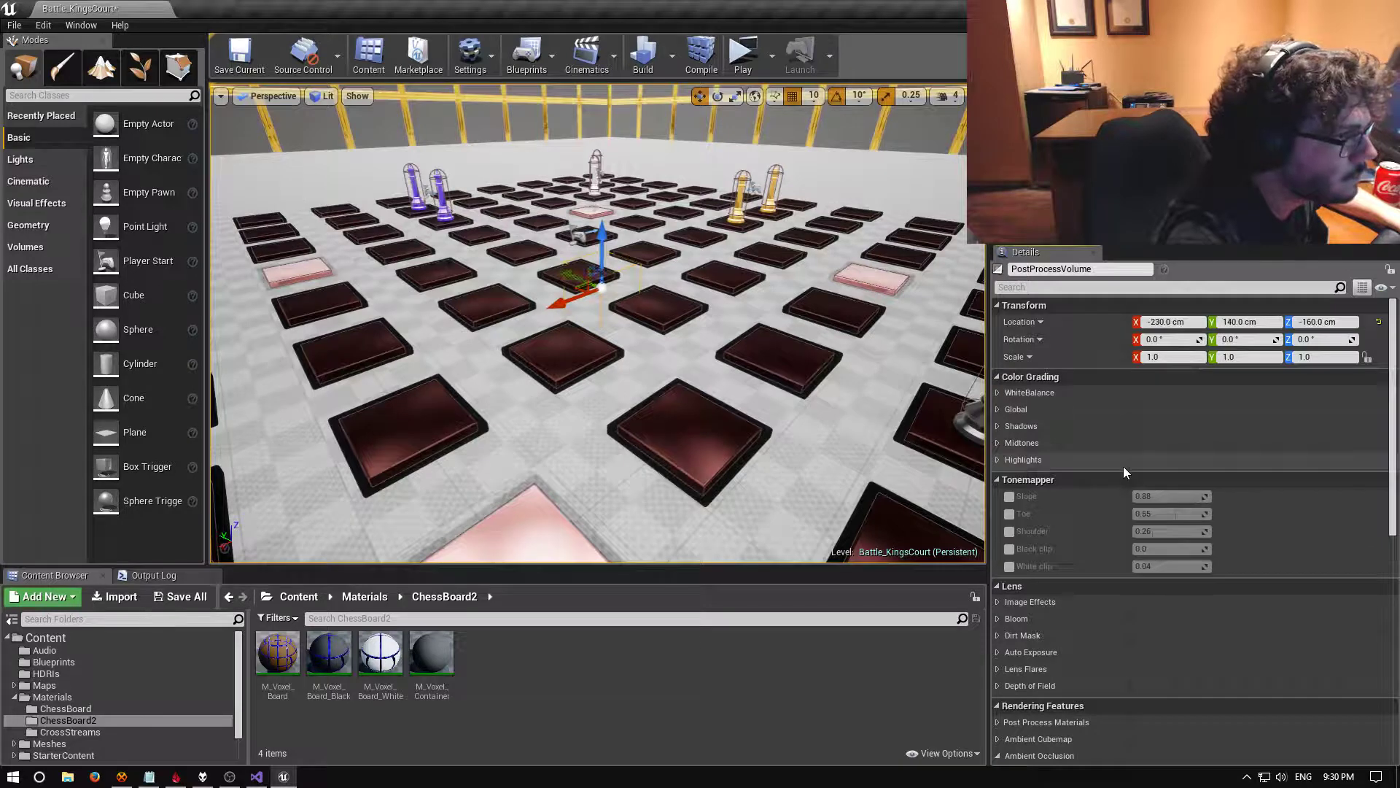
{"action": "scroll", "coordinate": [1116, 459], "scroll_direction": "down", "scroll_amount": 1}
{"action": "left_click", "coordinate": [1000, 386]}
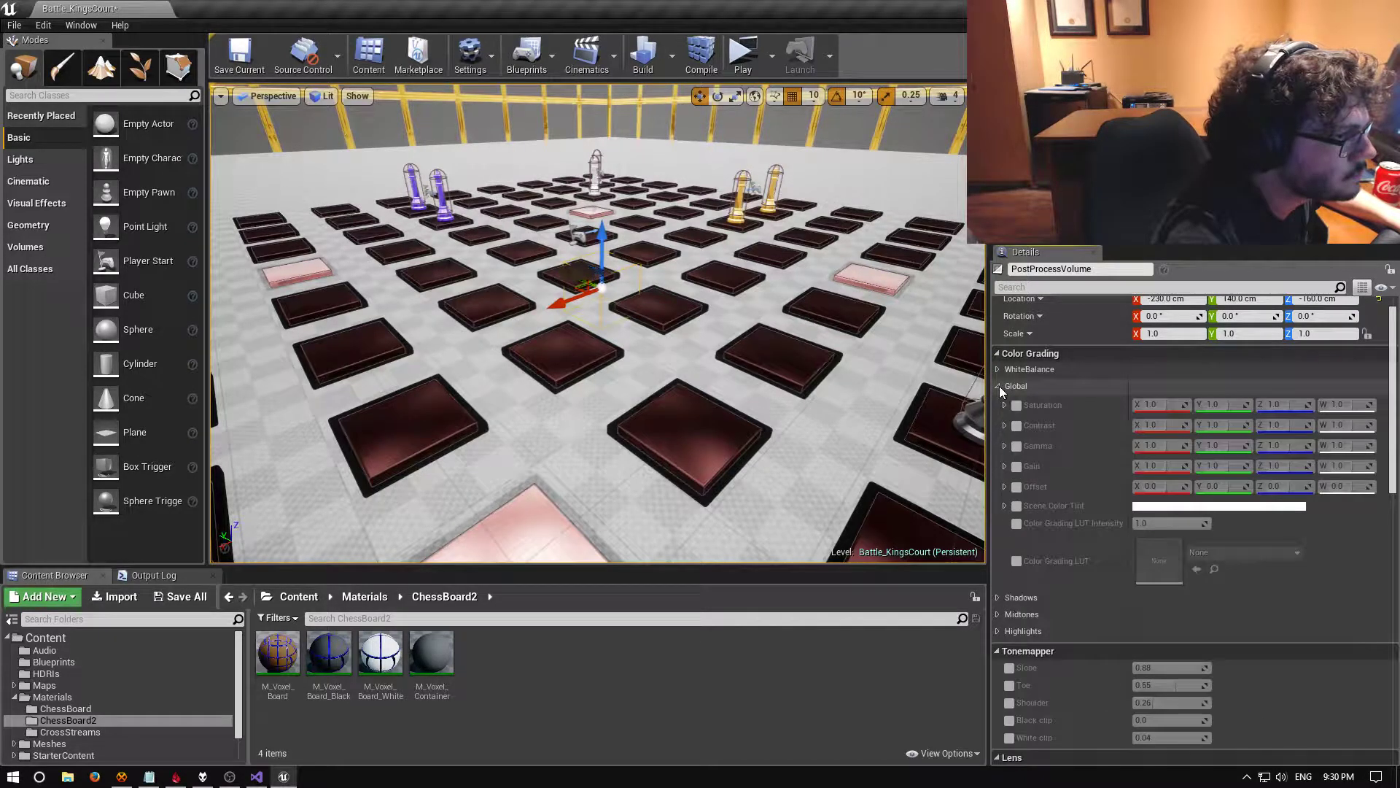
{"action": "left_click", "coordinate": [999, 386]}
Override the PostProcessVolume's vignette intensity with 0.7 in the image effects
{"action": "scroll", "coordinate": [1139, 431], "scroll_direction": "down", "scroll_amount": 8}
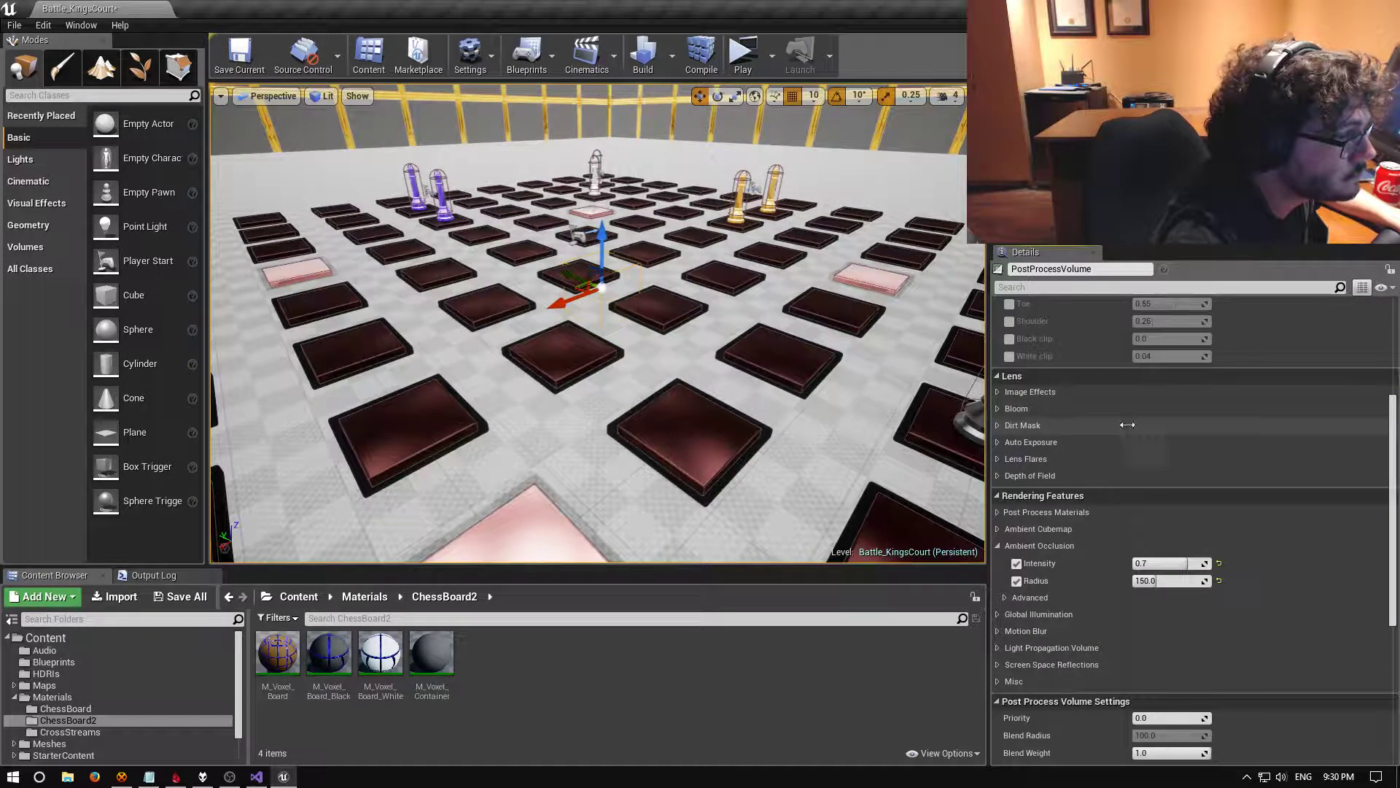
{"action": "left_click", "coordinate": [996, 395]}
{"action": "left_click", "coordinate": [1017, 427]}
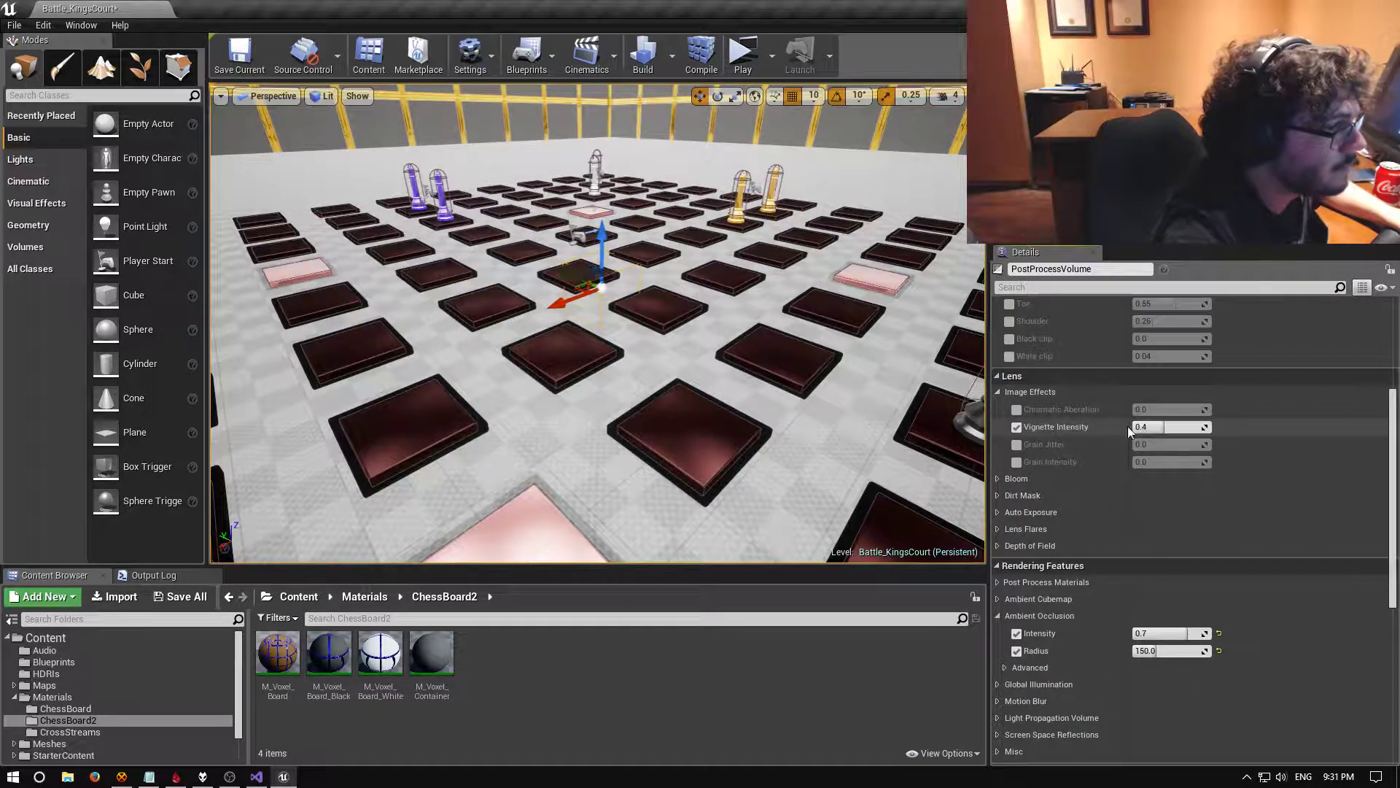
{"action": "type", "text": "0"}
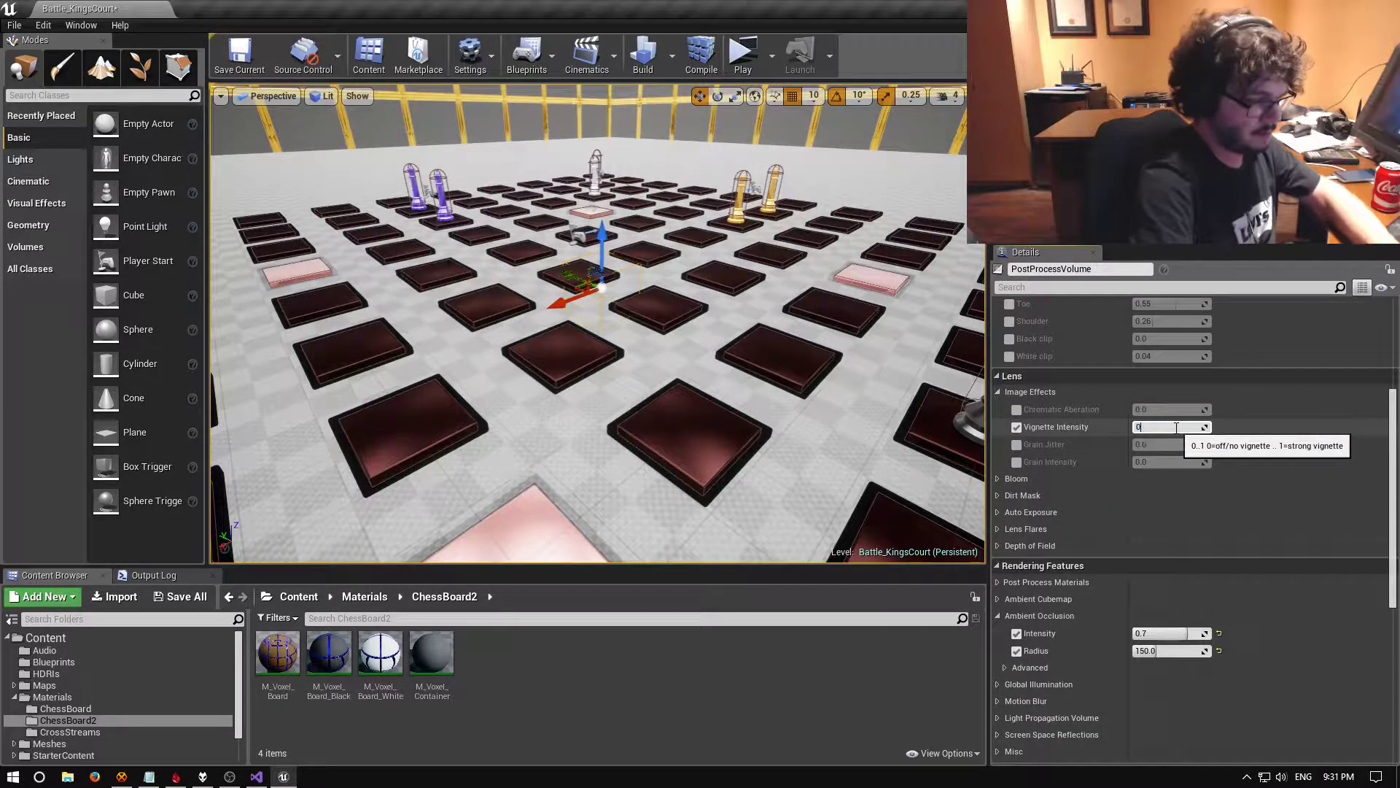
{"action": "key", "text": "Return"}
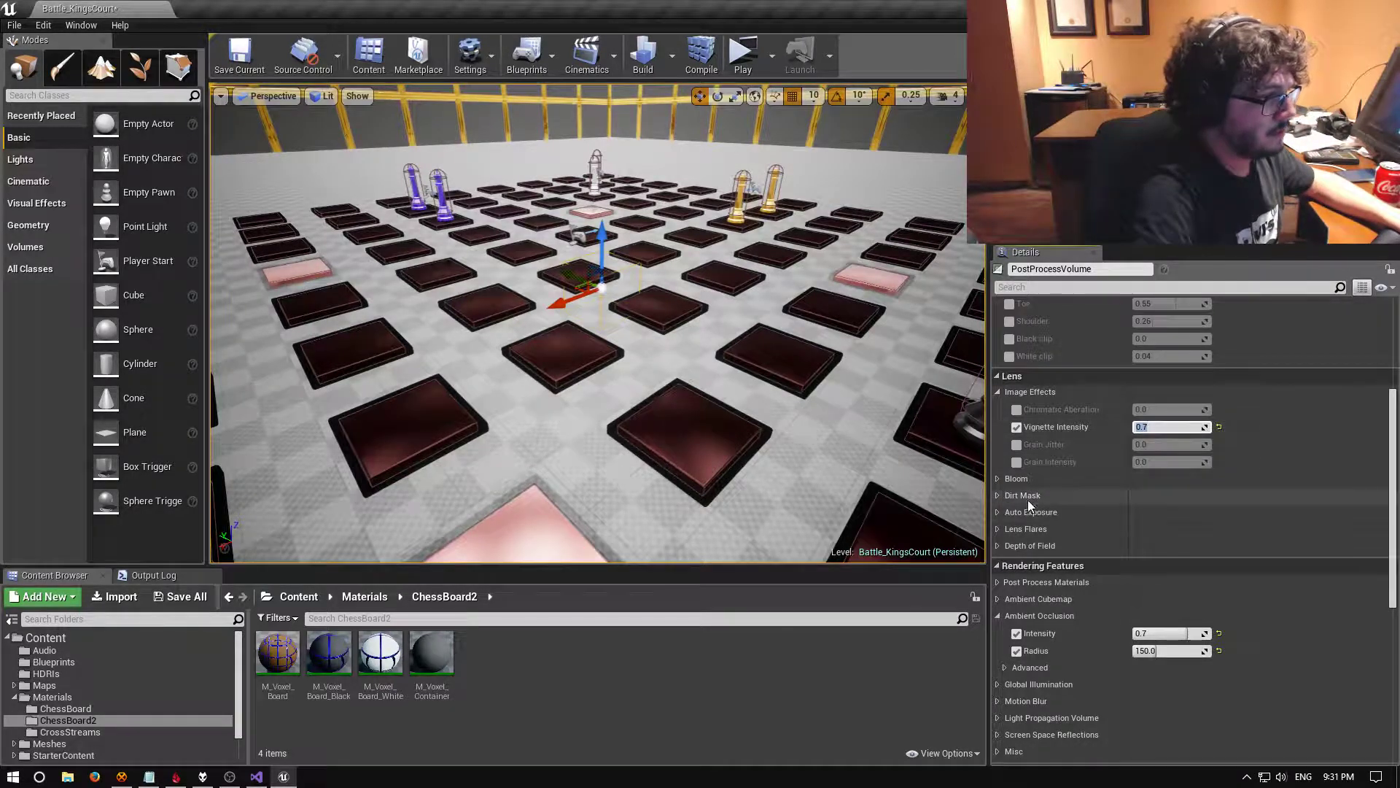
Override the PostProcessVolume's bloom intensity with 0.6
{"action": "left_click", "coordinate": [998, 479]}
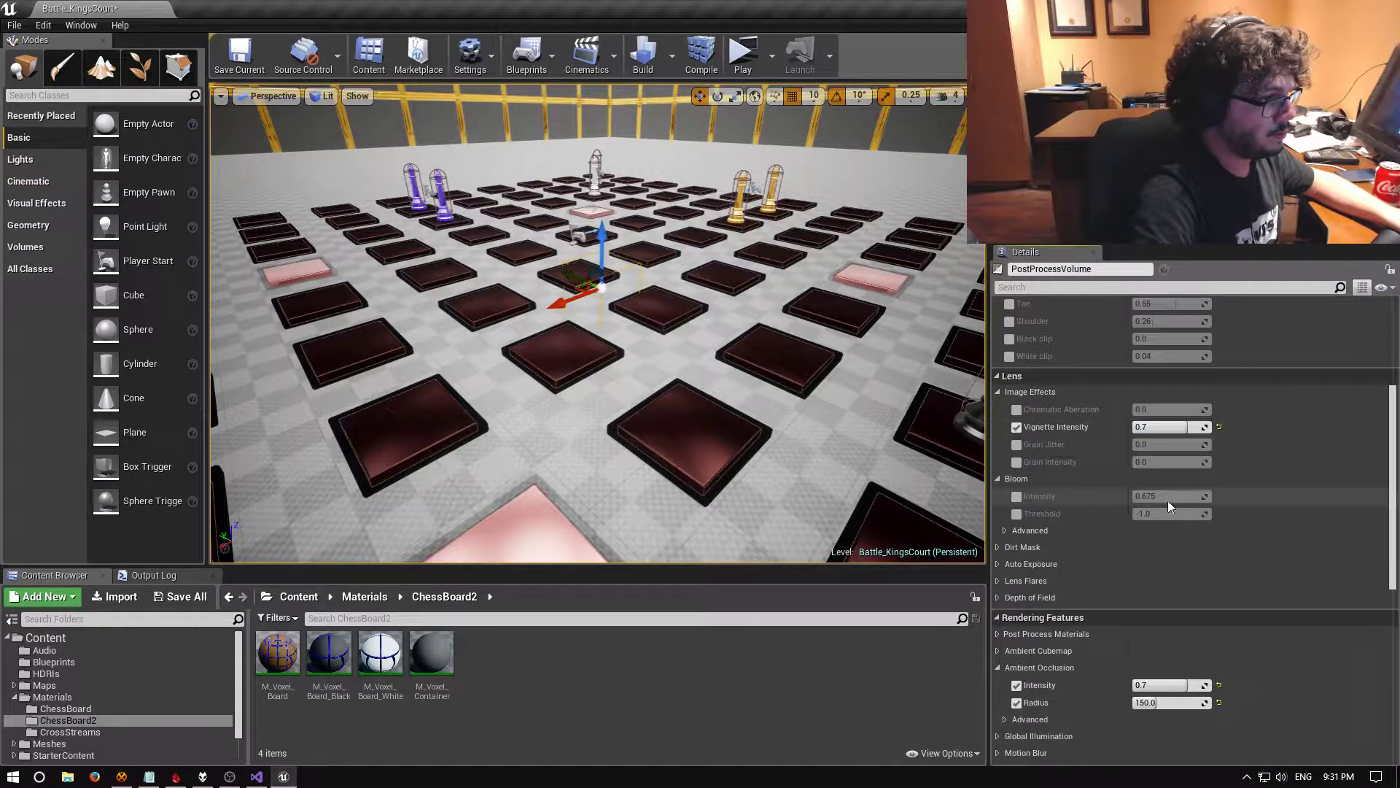
{"action": "left_click", "coordinate": [1018, 496]}
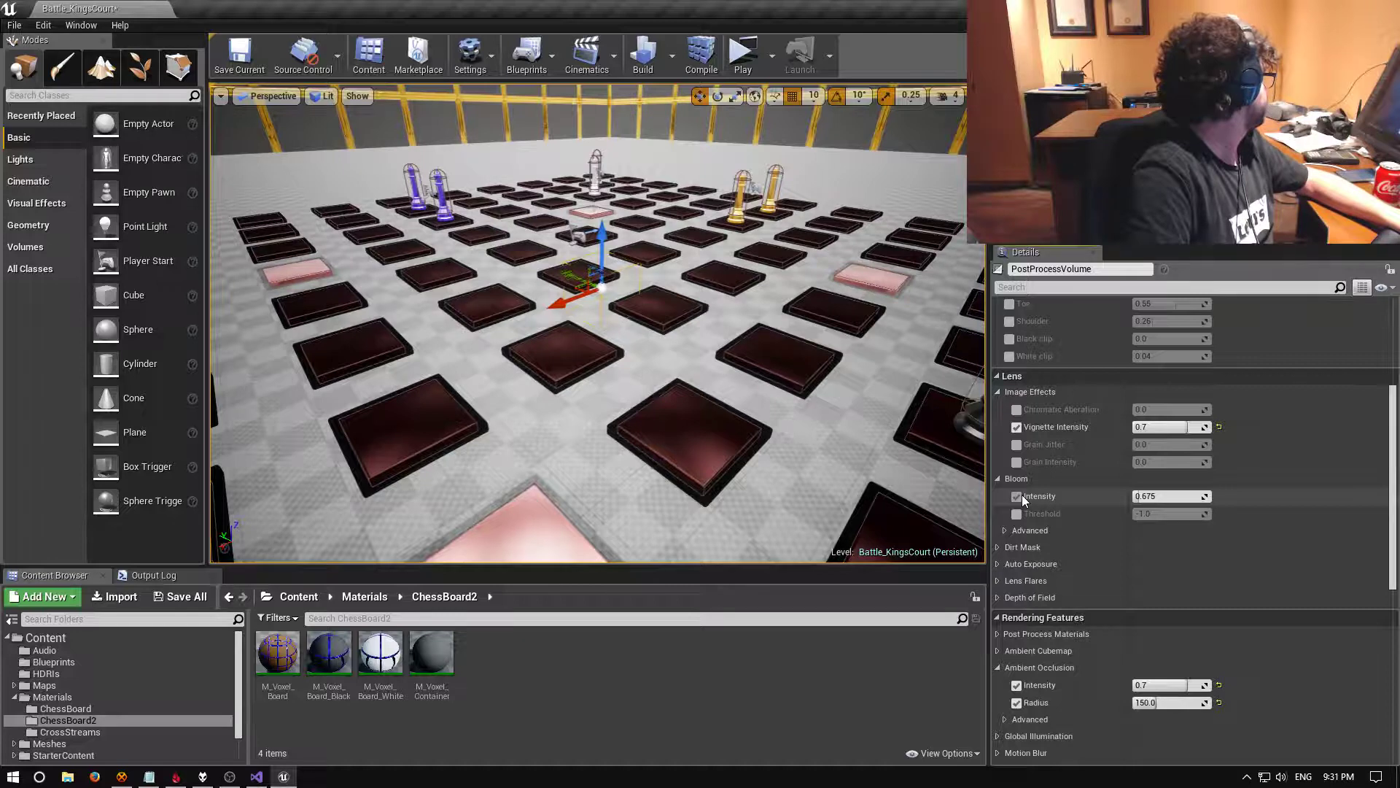
{"action": "left_click", "coordinate": [1174, 497]}
{"action": "type", "text": "0."}
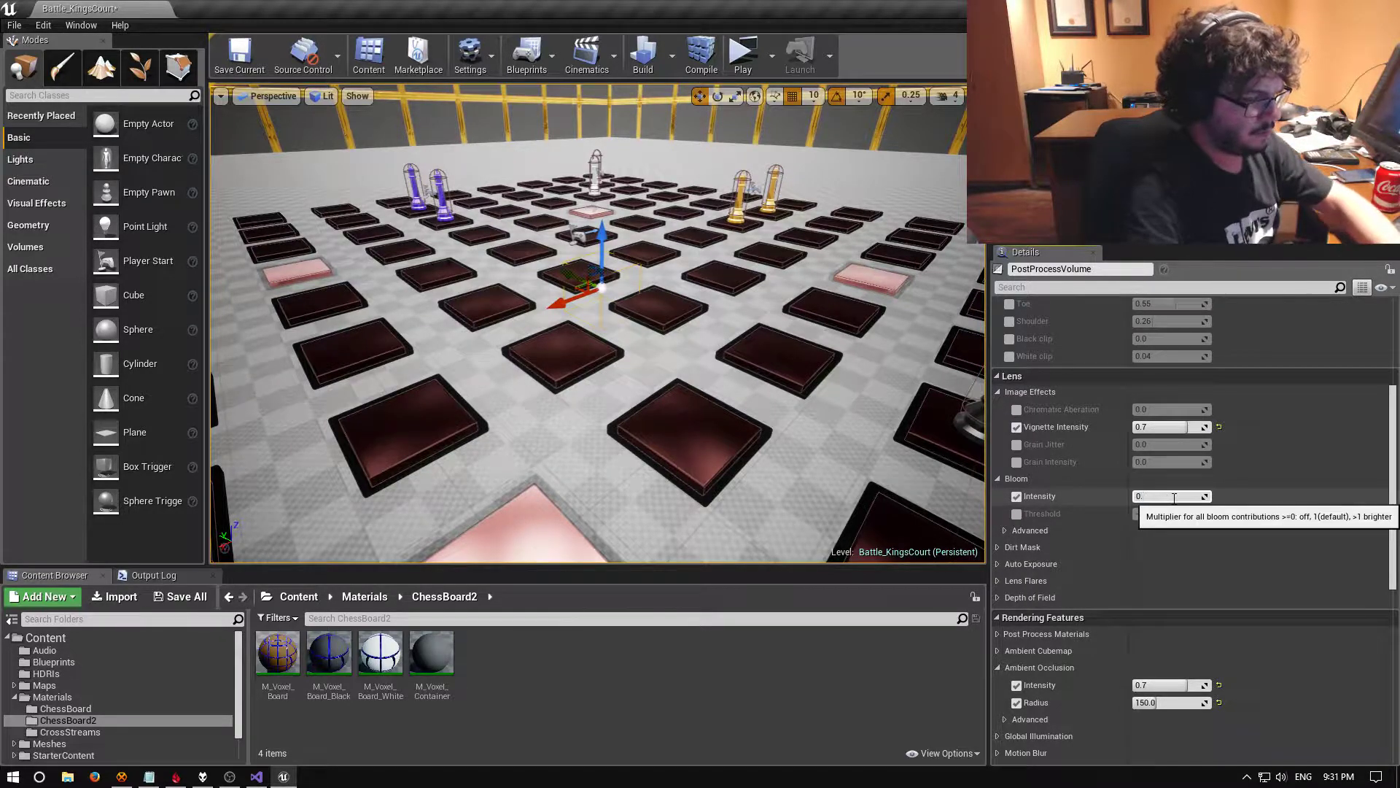
Set the PostProcessVolume's auto exposure max brightness to 1
{"action": "left_click", "coordinate": [998, 565]}
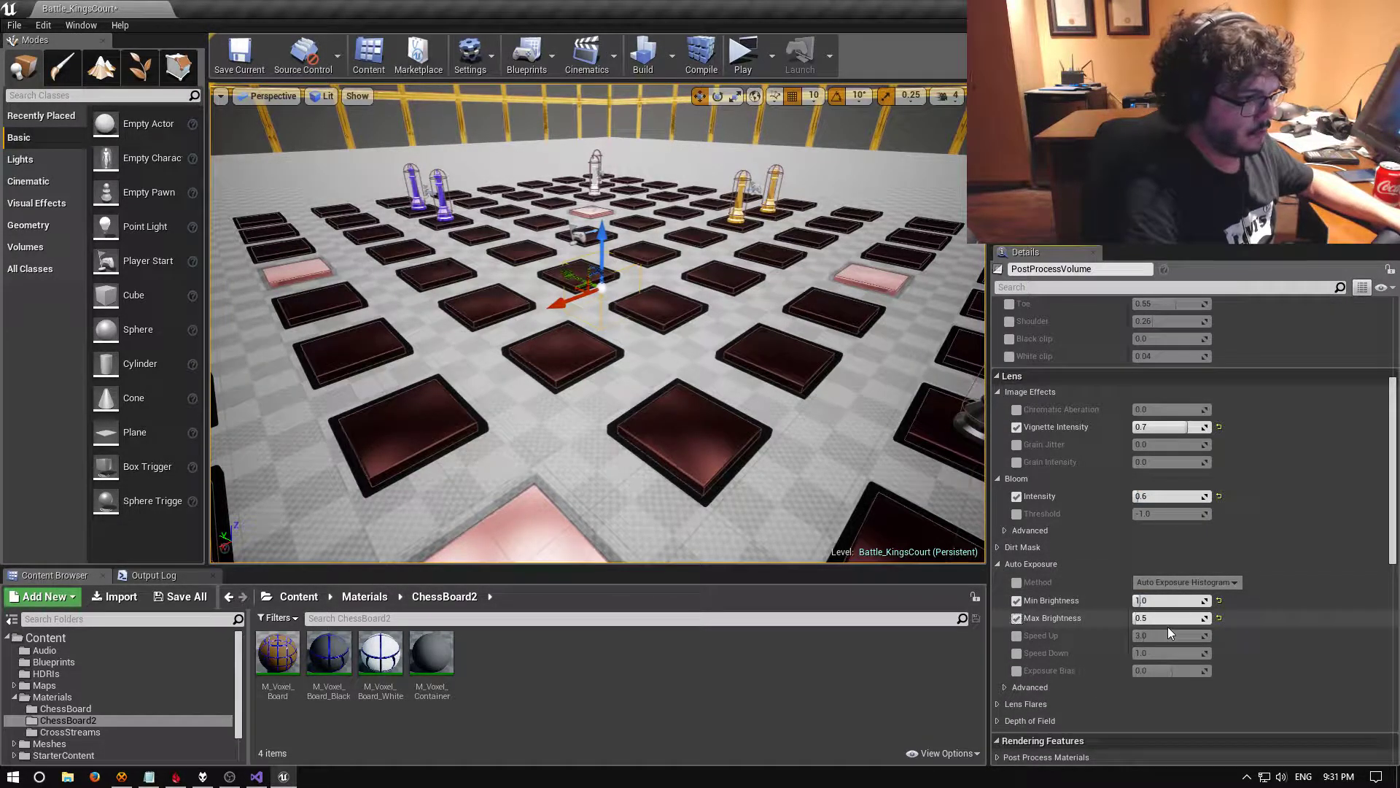
{"action": "left_click", "coordinate": [1168, 618]}
{"action": "type", "text": "1"}
{"action": "key", "text": "Return"}
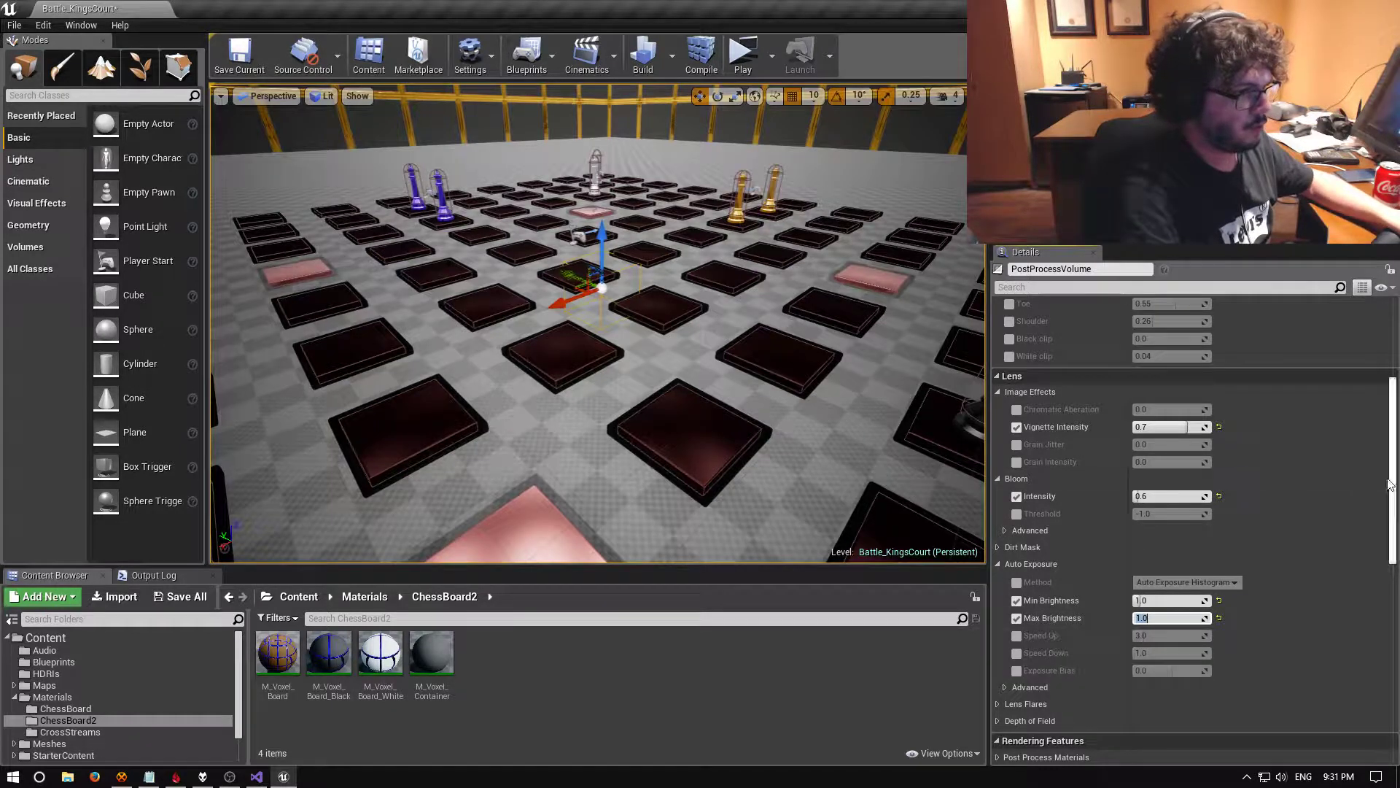
{"action": "scroll", "coordinate": [1324, 538], "scroll_direction": "down", "scroll_amount": 2}
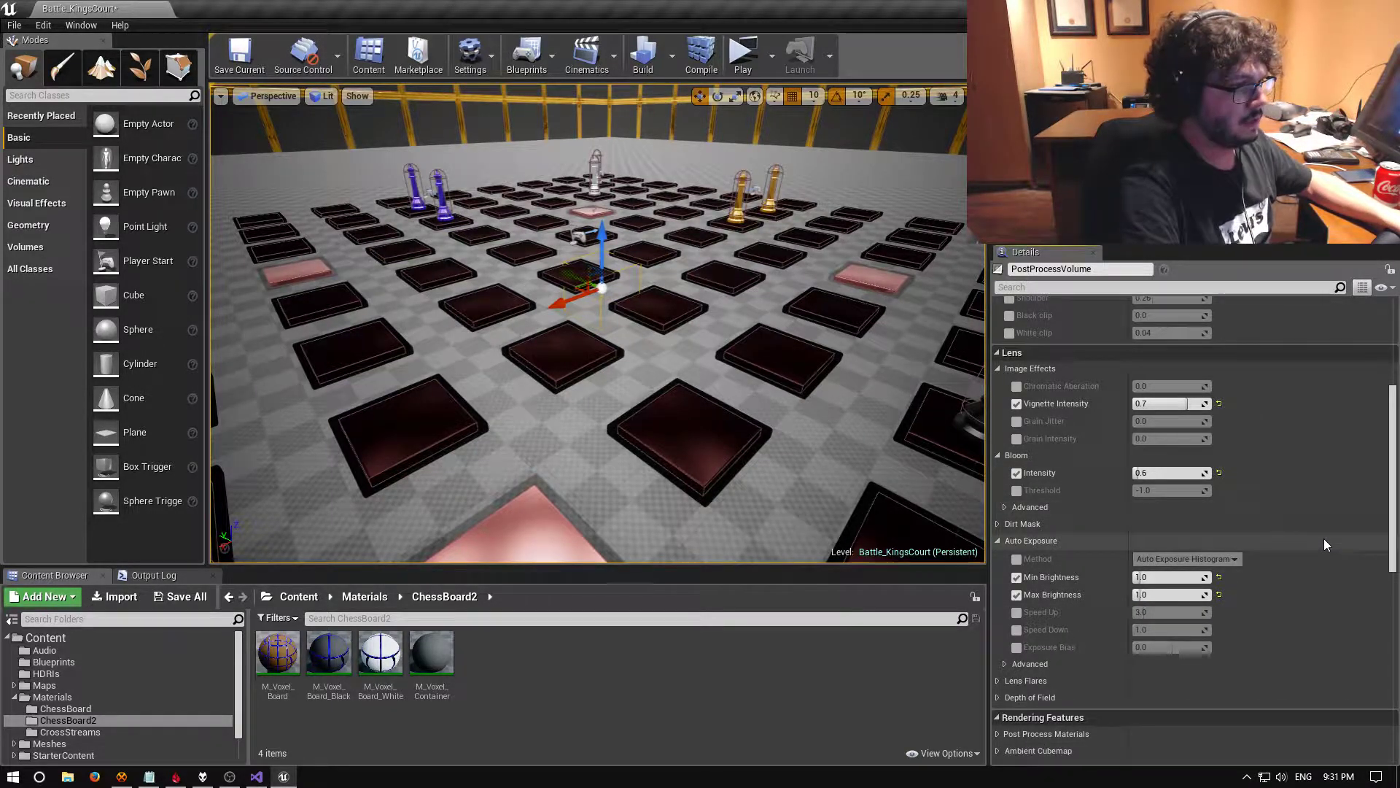
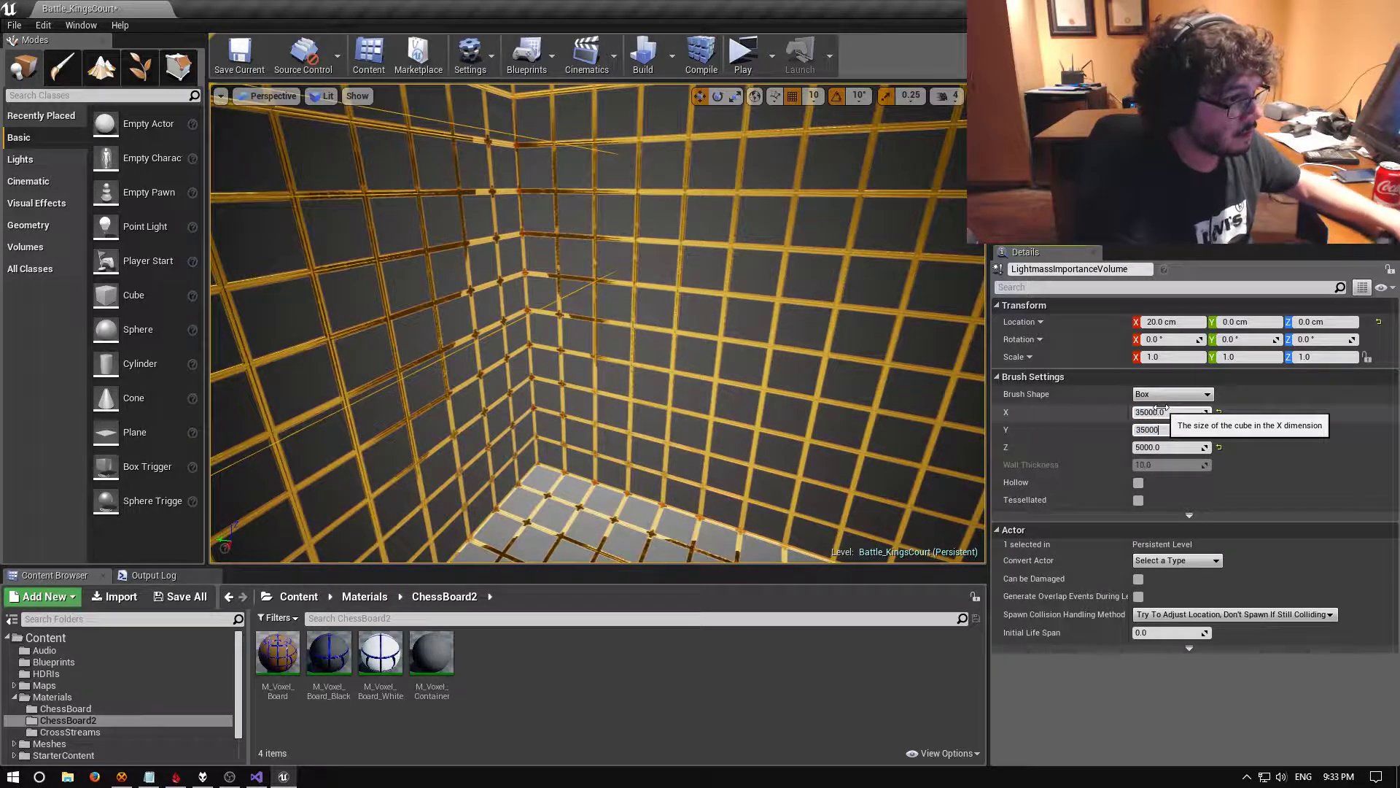
Set the LightmassImportanceVolume's Z brush size to 35000
{"action": "left_click", "coordinate": [1150, 448]}
{"action": "type", "text": "3"}
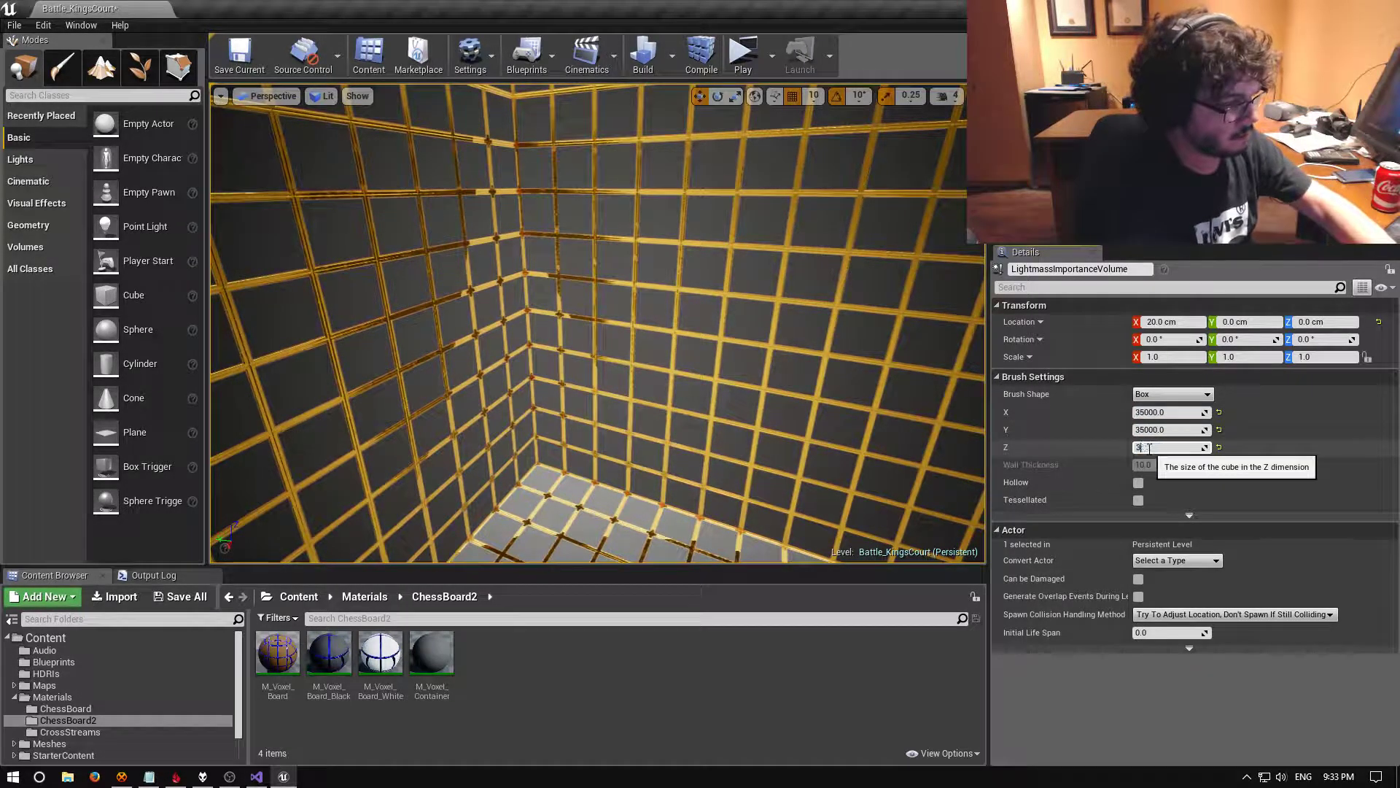
{"action": "type", "text": "5000"}
{"action": "right_click_drag", "start_coordinate": [769, 387], "coordinate": [769, 387]}
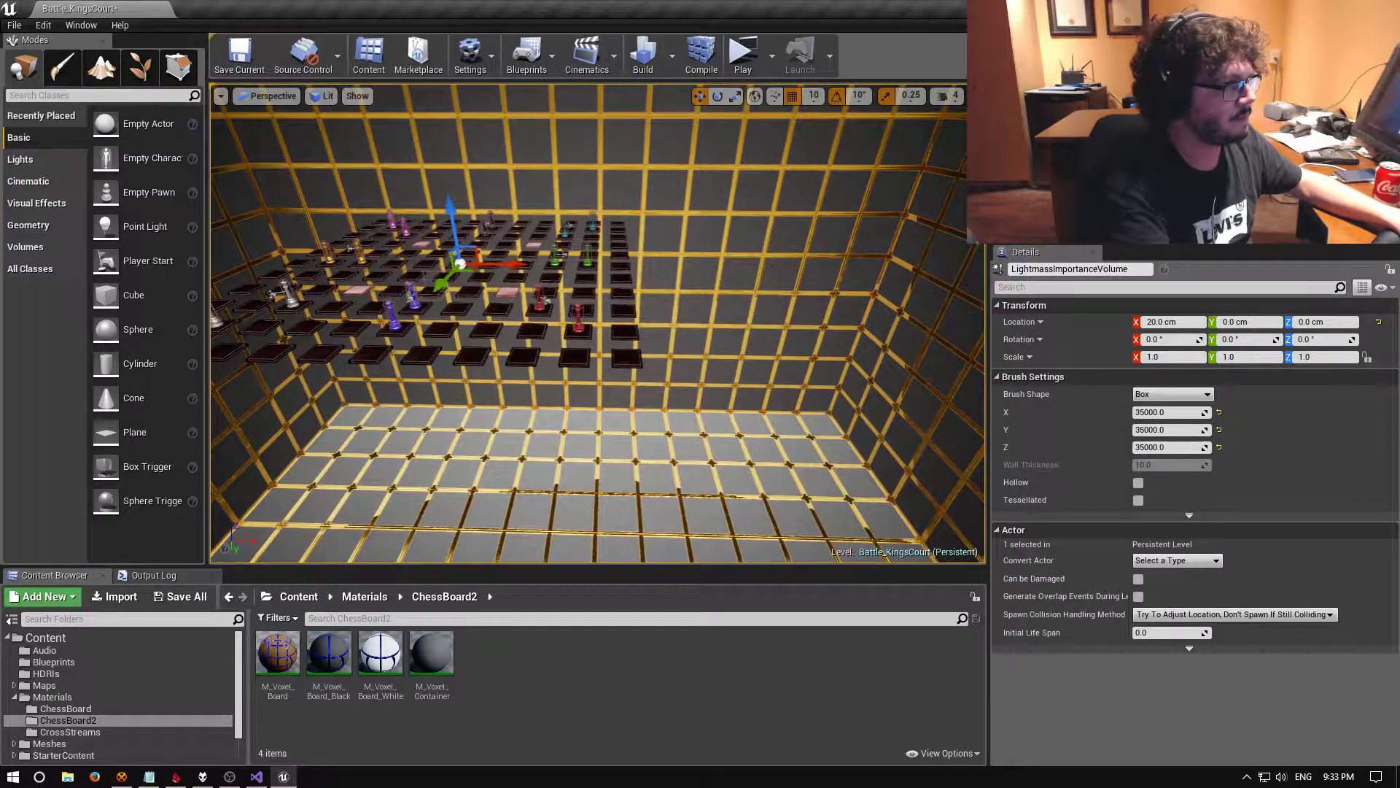
Override the PostProcessVolume's lens flare intensity with 0.3
{"action": "left_click", "coordinate": [429, 286]}
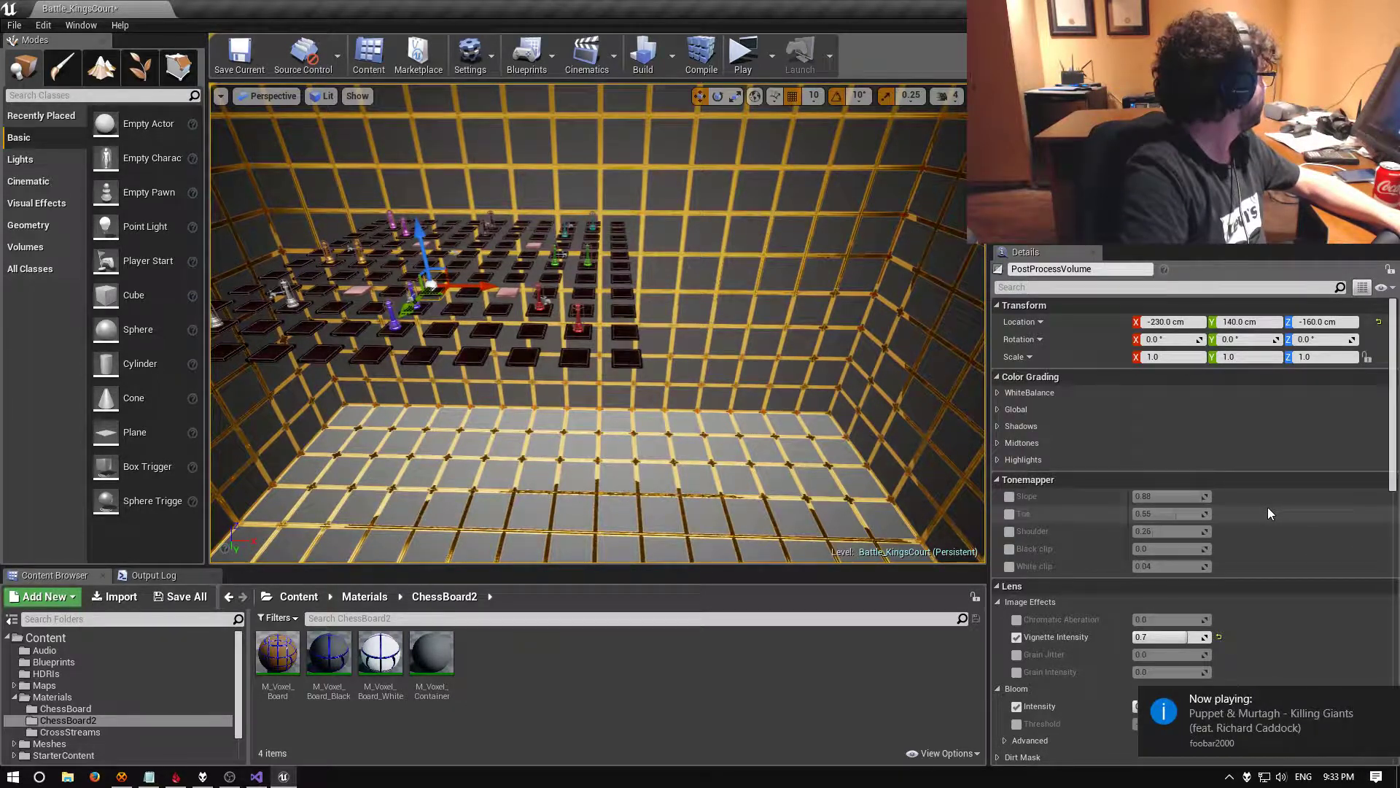
{"action": "scroll", "coordinate": [1268, 518], "scroll_direction": "down", "scroll_amount": 2}
{"action": "scroll", "coordinate": [1268, 518], "scroll_direction": "down", "scroll_amount": 7}
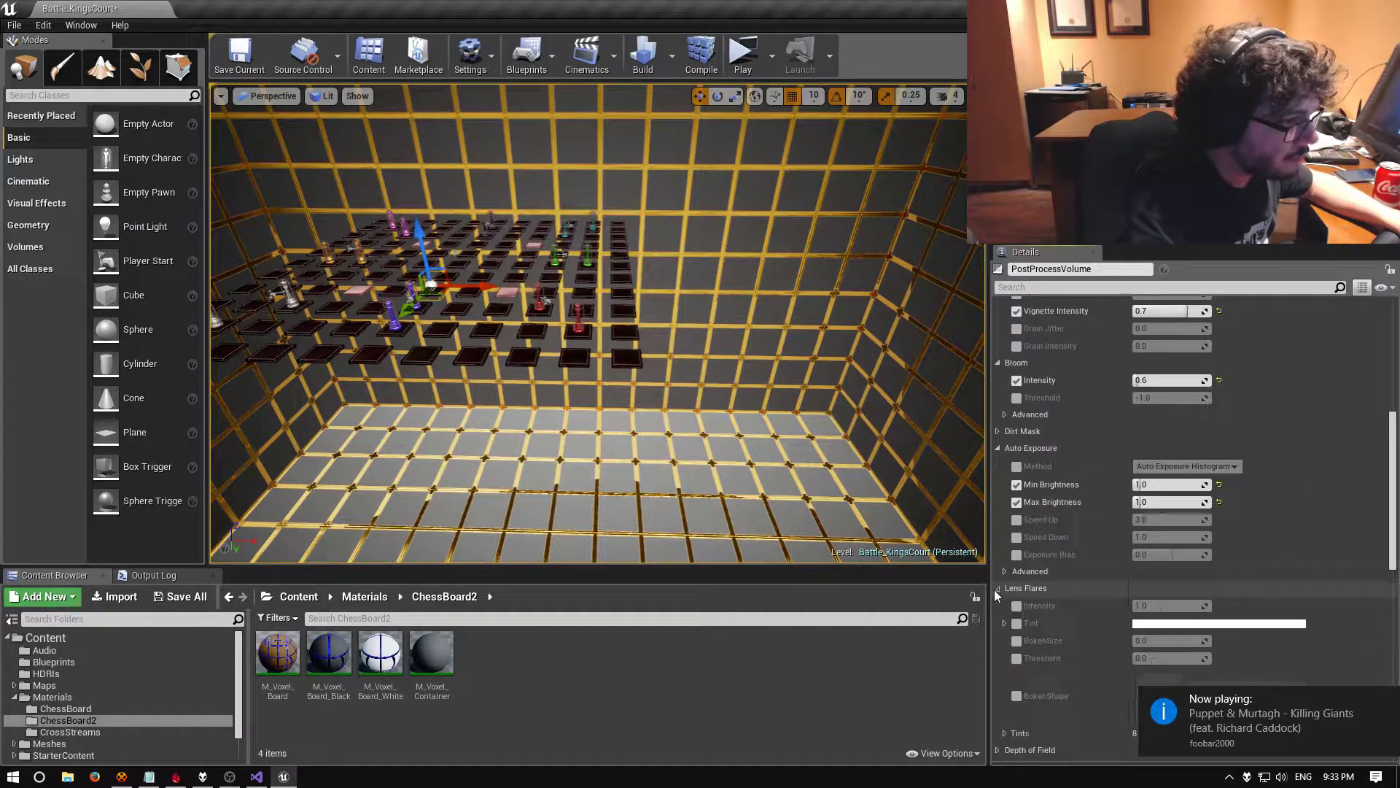
{"action": "left_click", "coordinate": [1018, 606]}
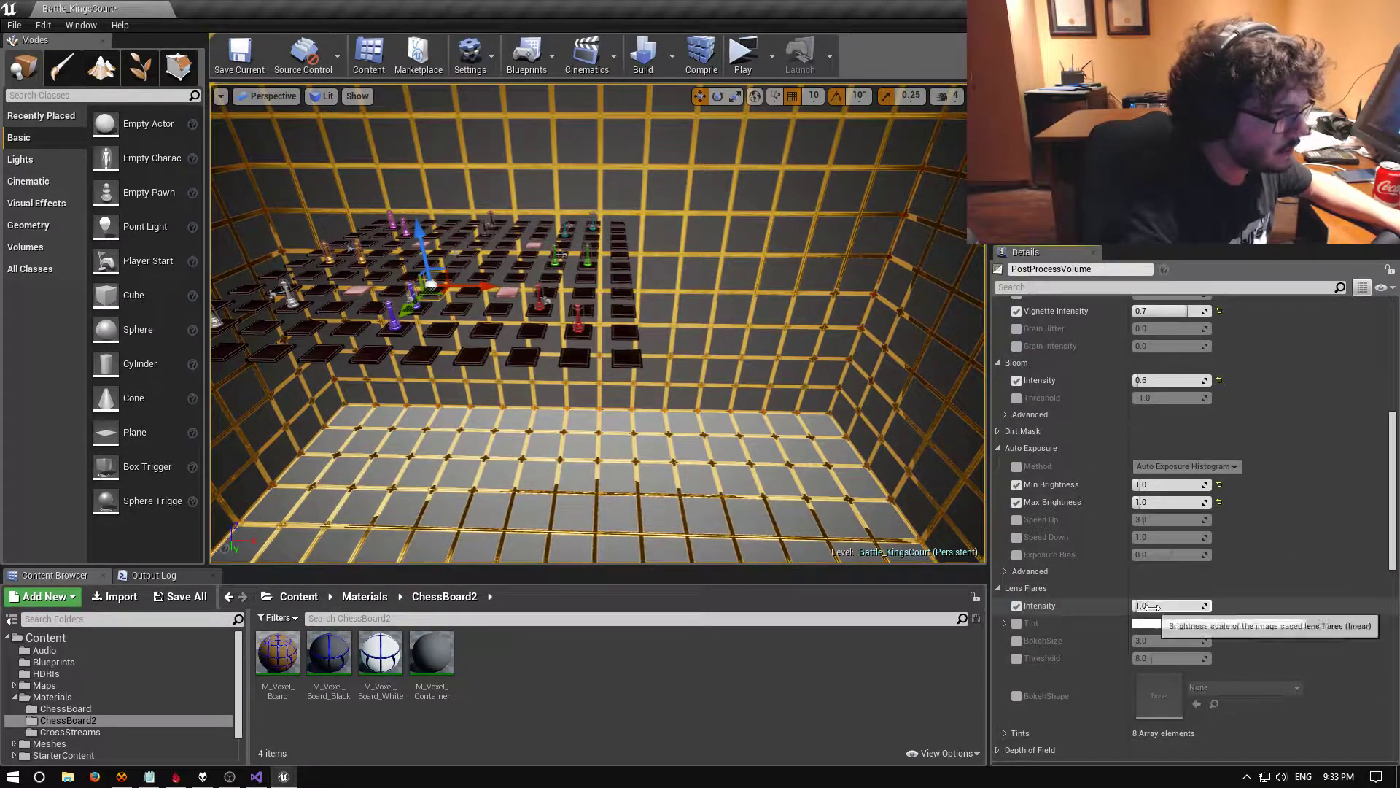
{"action": "left_click", "coordinate": [1158, 606]}
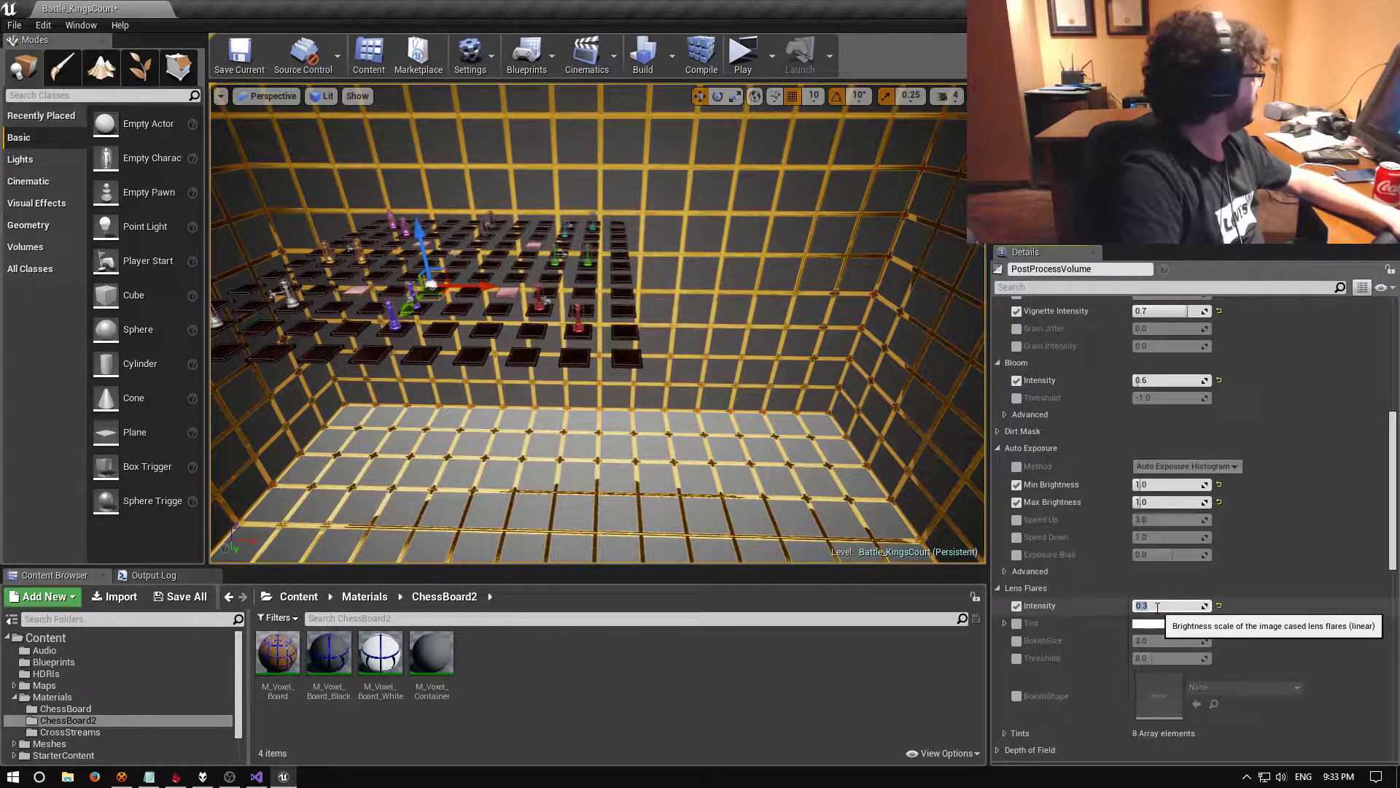
Save the Battle_KingsCourt level and preview the game in a standalone window
{"action": "left_click", "coordinate": [239, 55]}
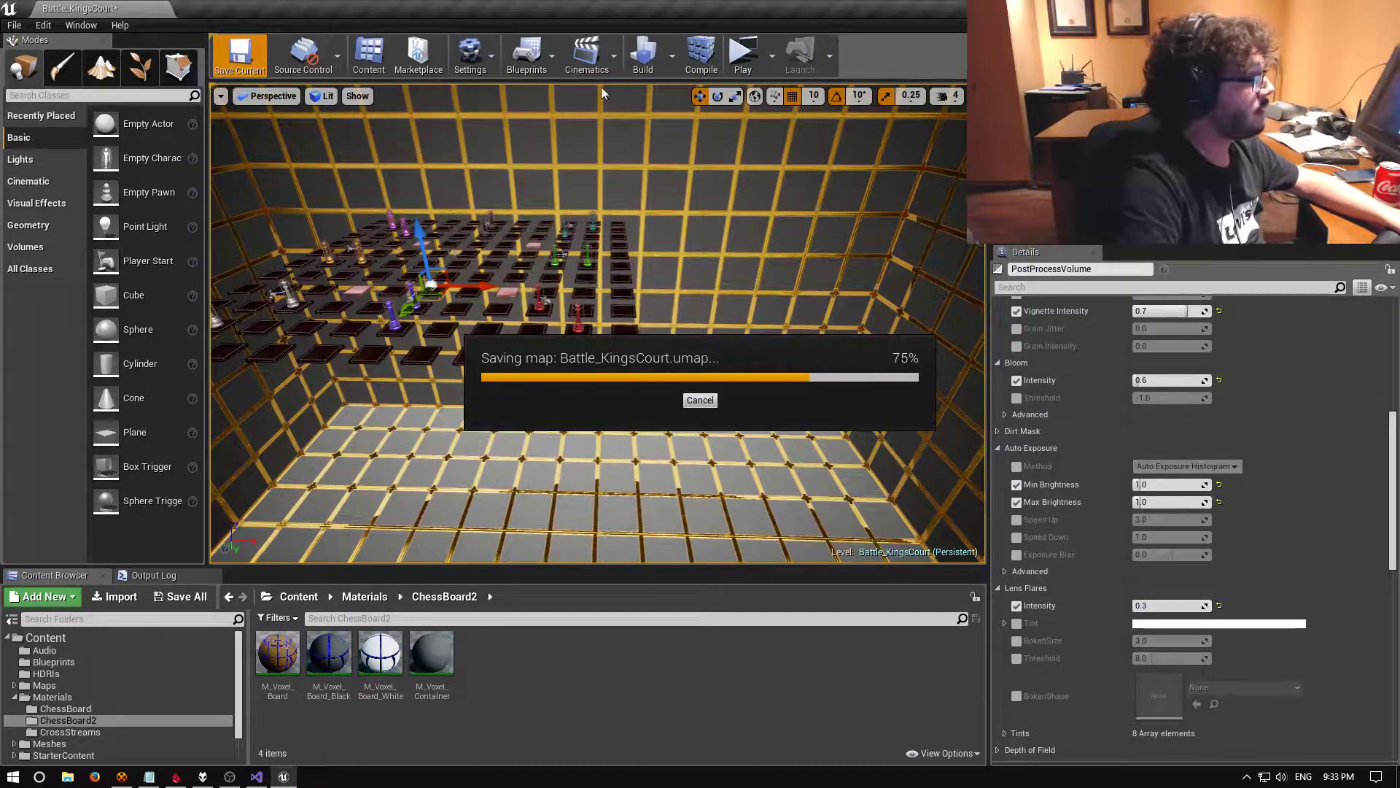
{"action": "left_click", "coordinate": [743, 55]}
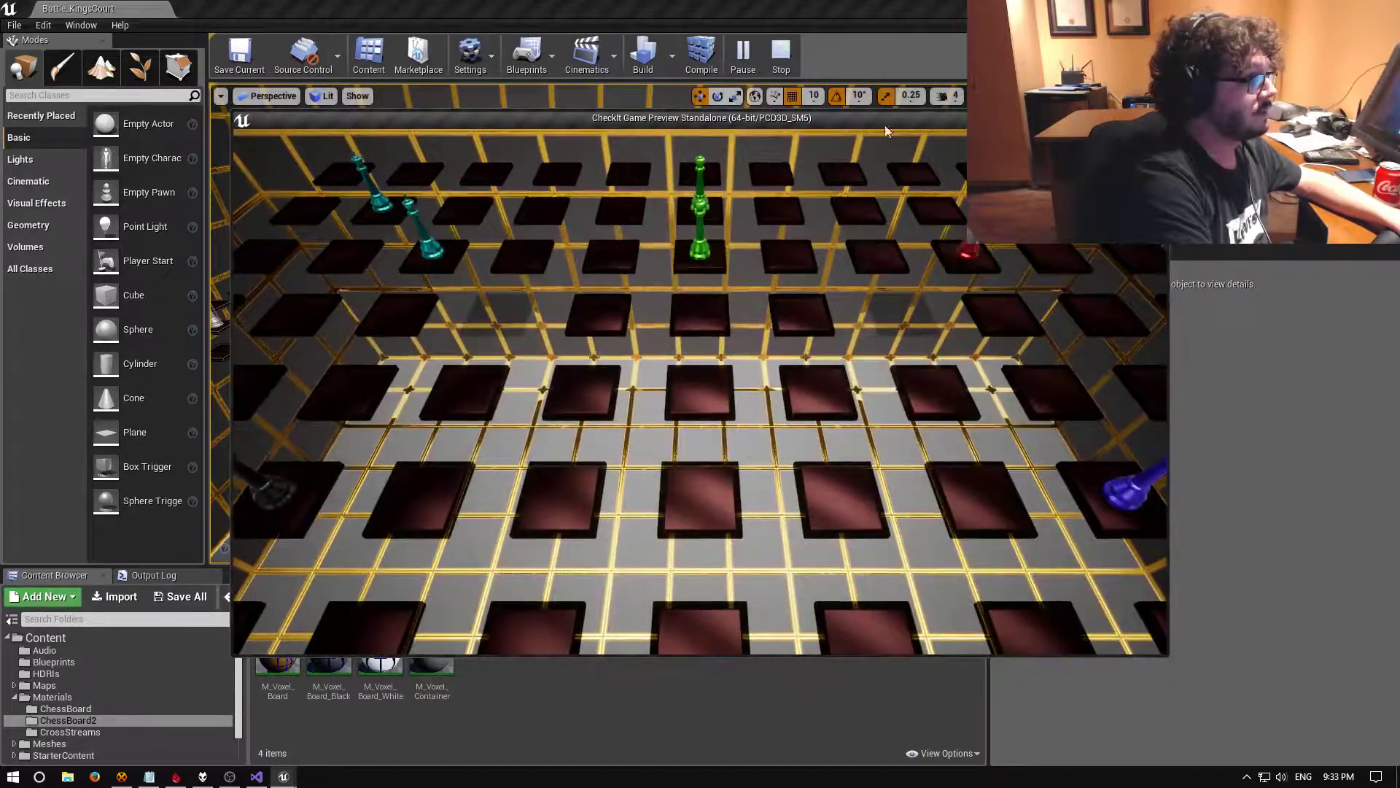
{"action": "key", "text": "Escape"}
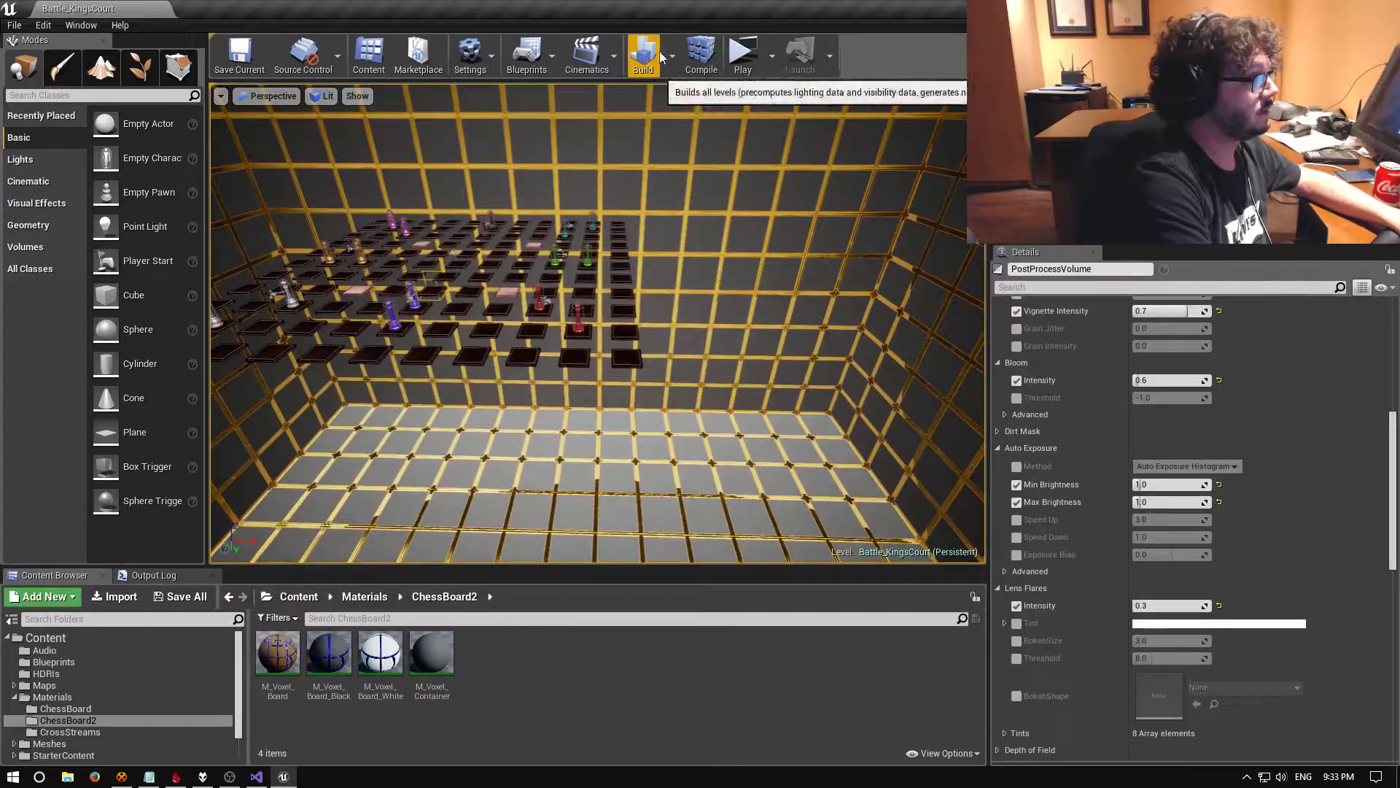
Build the level's lighting and save the rebuilt Battle_KingsCourt map
{"action": "left_click", "coordinate": [672, 57]}
{"action": "left_click", "coordinate": [883, 131]}
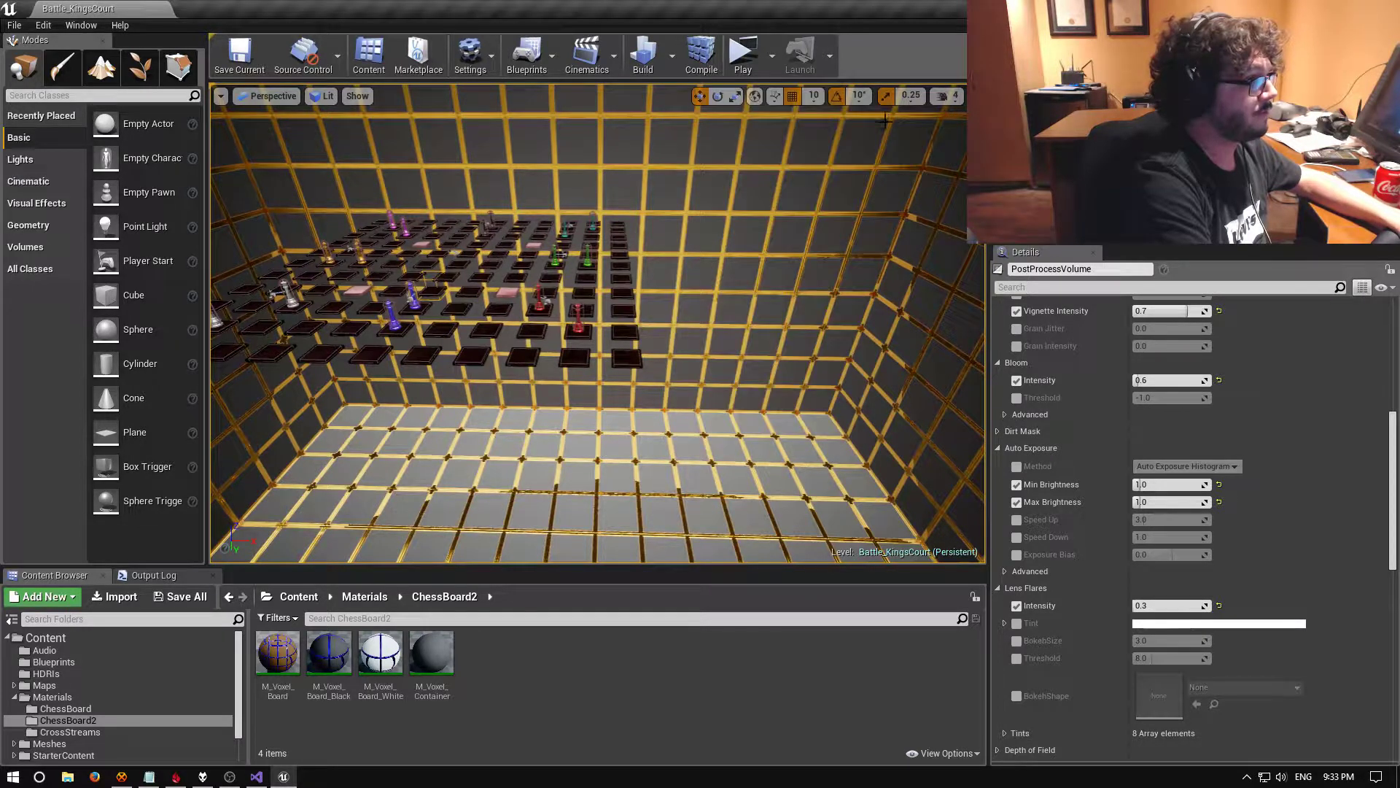
{"action": "left_click", "coordinate": [637, 60]}
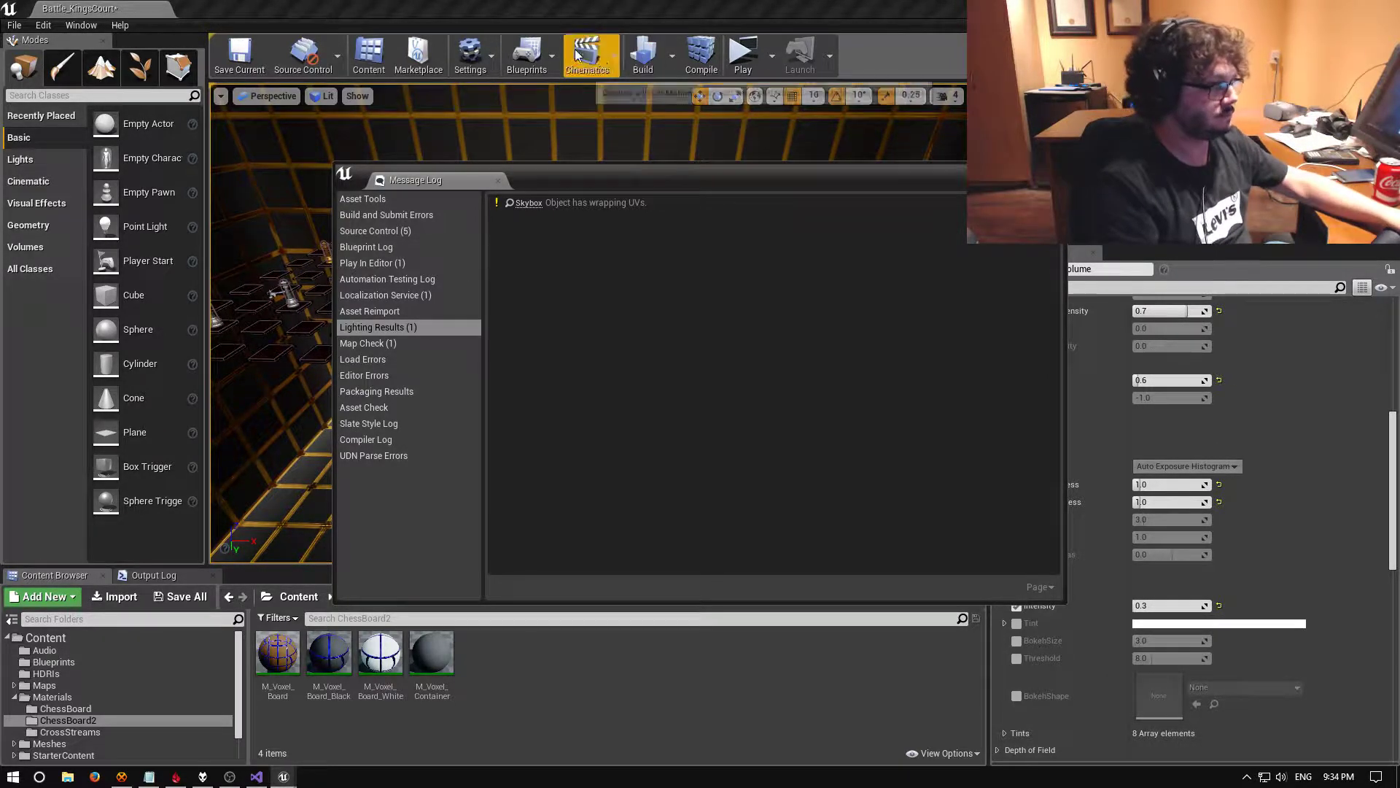
{"action": "left_click", "coordinate": [498, 180]}
{"action": "right_click_drag", "start_coordinate": [708, 294], "coordinate": [667, 343]}
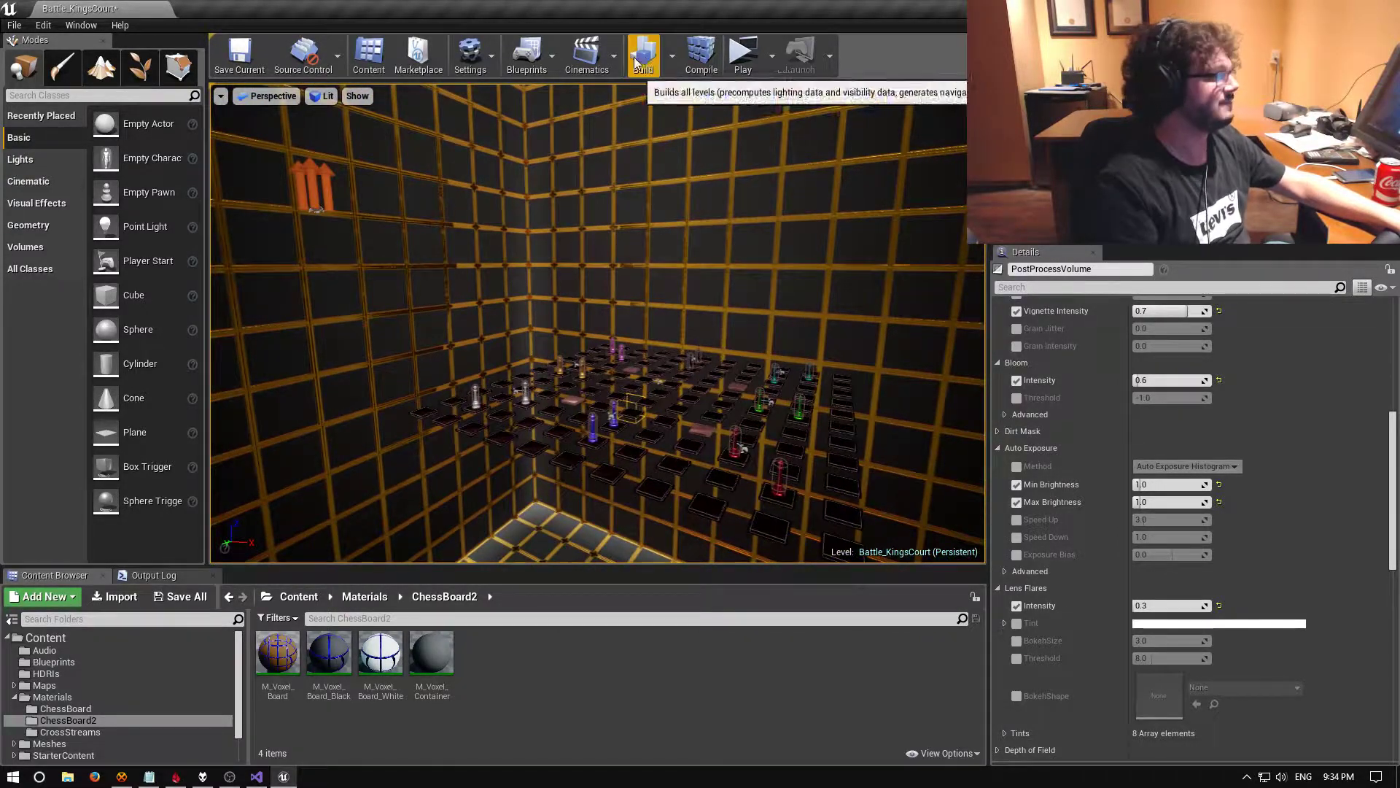
{"action": "left_click", "coordinate": [248, 58]}
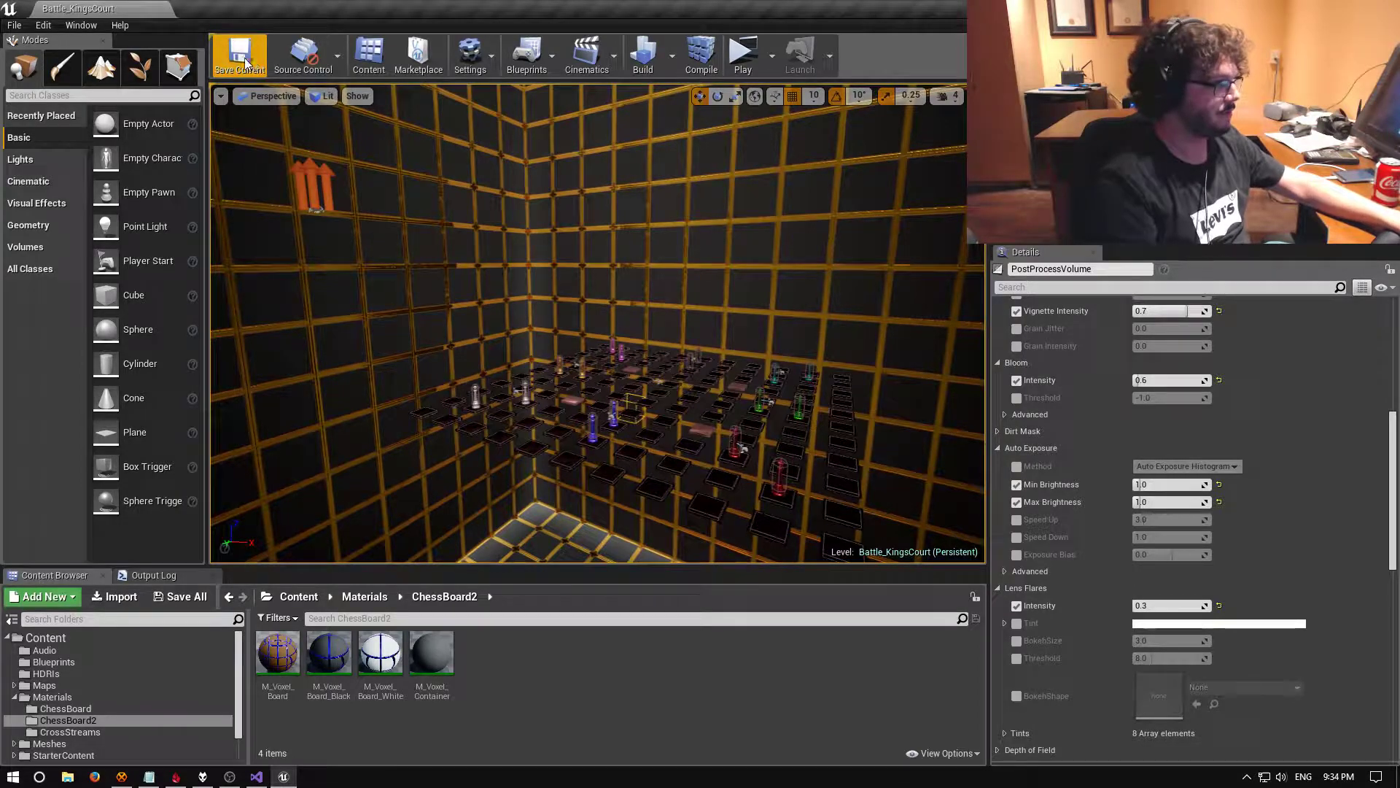
Examine the transform, material and Lightmass settings of the room's wall cube and its bright ceiling cube
{"action": "right_click_drag", "start_coordinate": [599, 328], "coordinate": [693, 306]}
{"action": "left_click", "coordinate": [839, 278]}
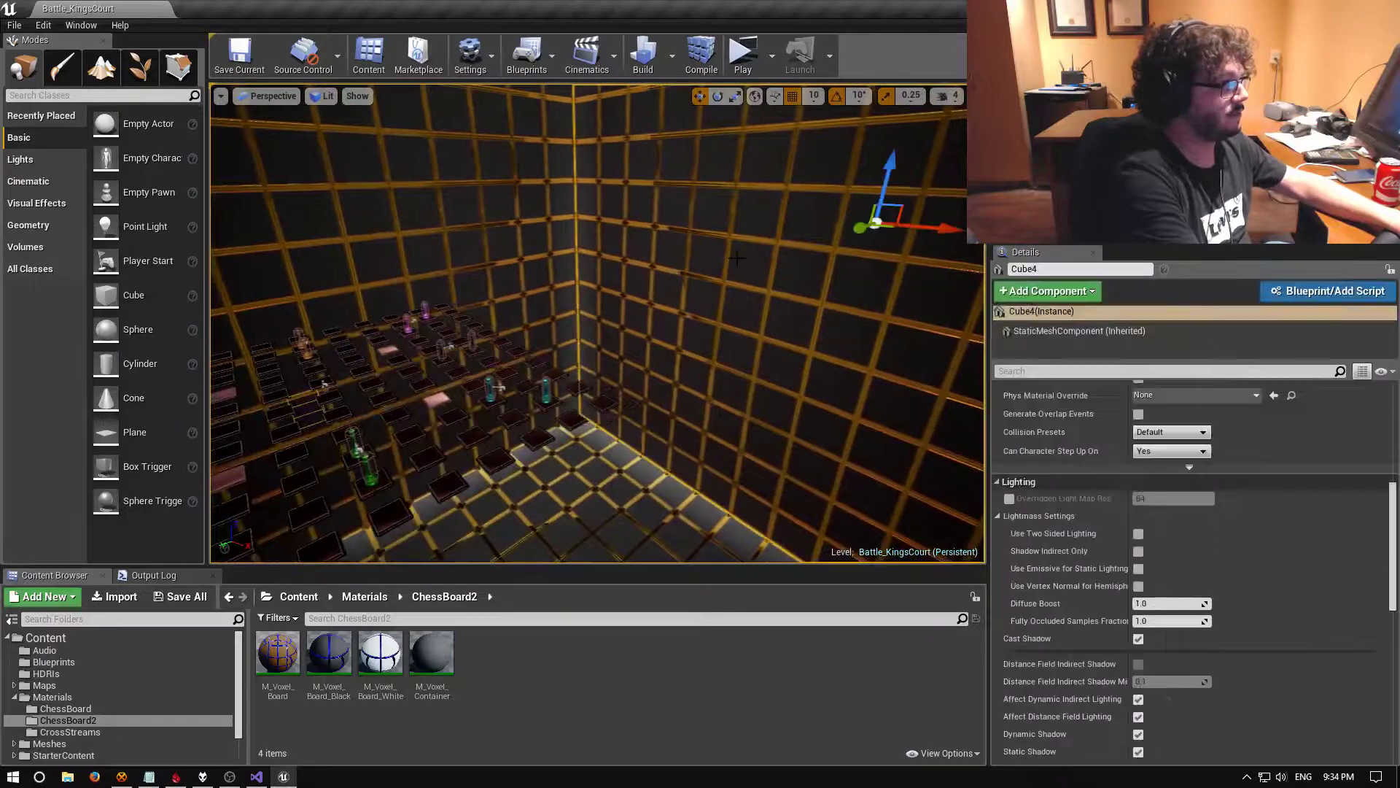
{"action": "scroll", "coordinate": [1309, 471], "scroll_direction": "down", "scroll_amount": 5}
{"action": "scroll", "coordinate": [1310, 476], "scroll_direction": "up", "scroll_amount": 5}
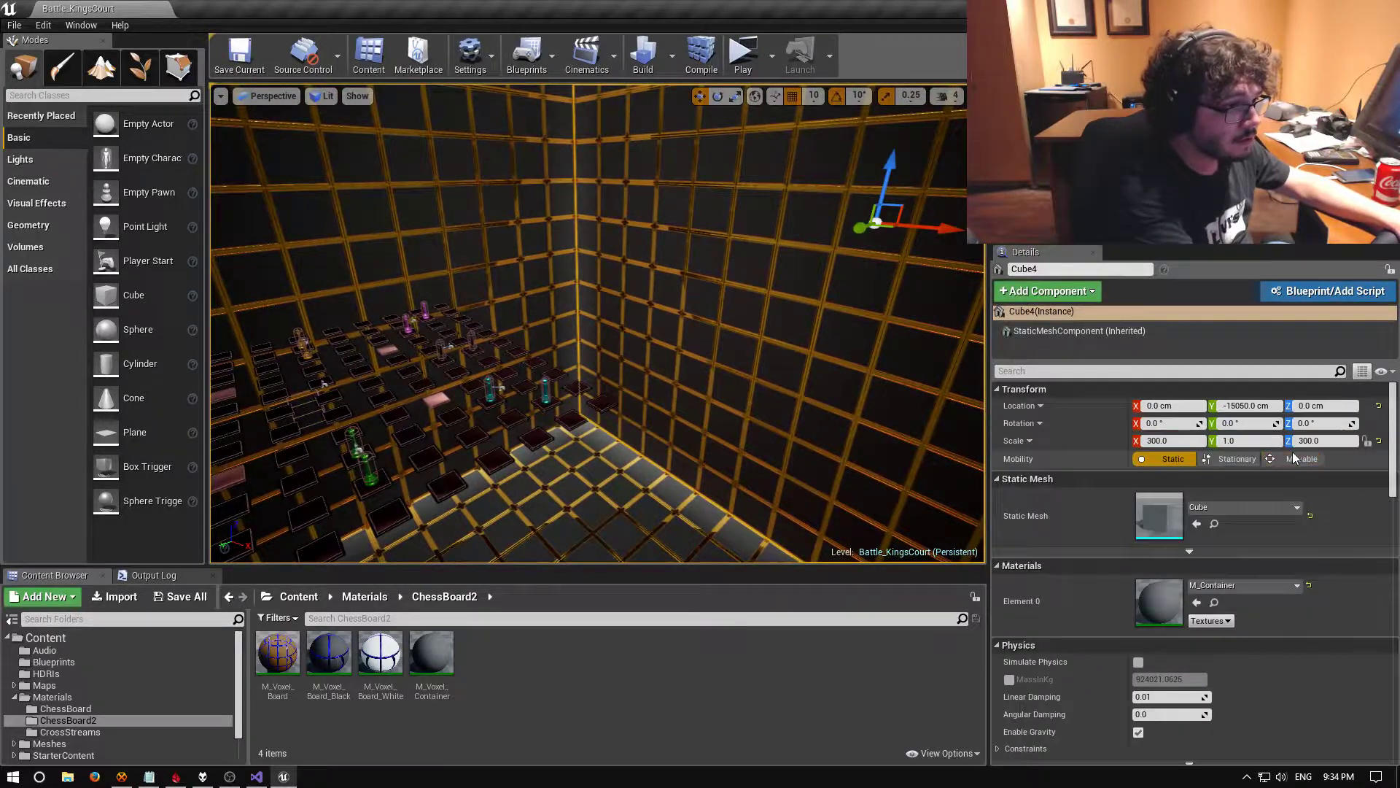
{"action": "right_click_drag", "start_coordinate": [657, 329], "coordinate": [660, 273]}
{"action": "left_click", "coordinate": [654, 247]}
{"action": "scroll", "coordinate": [1284, 576], "scroll_direction": "down", "scroll_amount": 6}
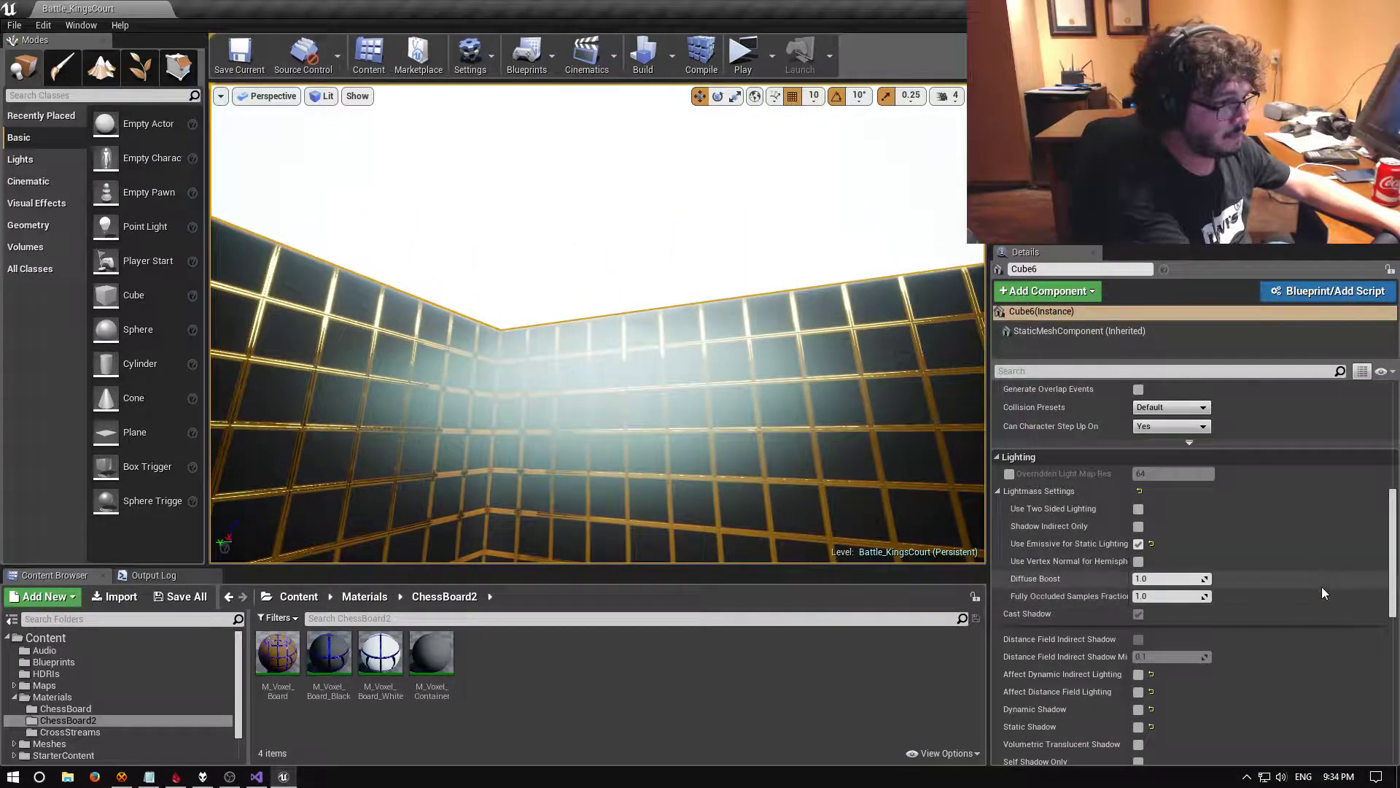
{"action": "left_click", "coordinate": [1139, 544]}
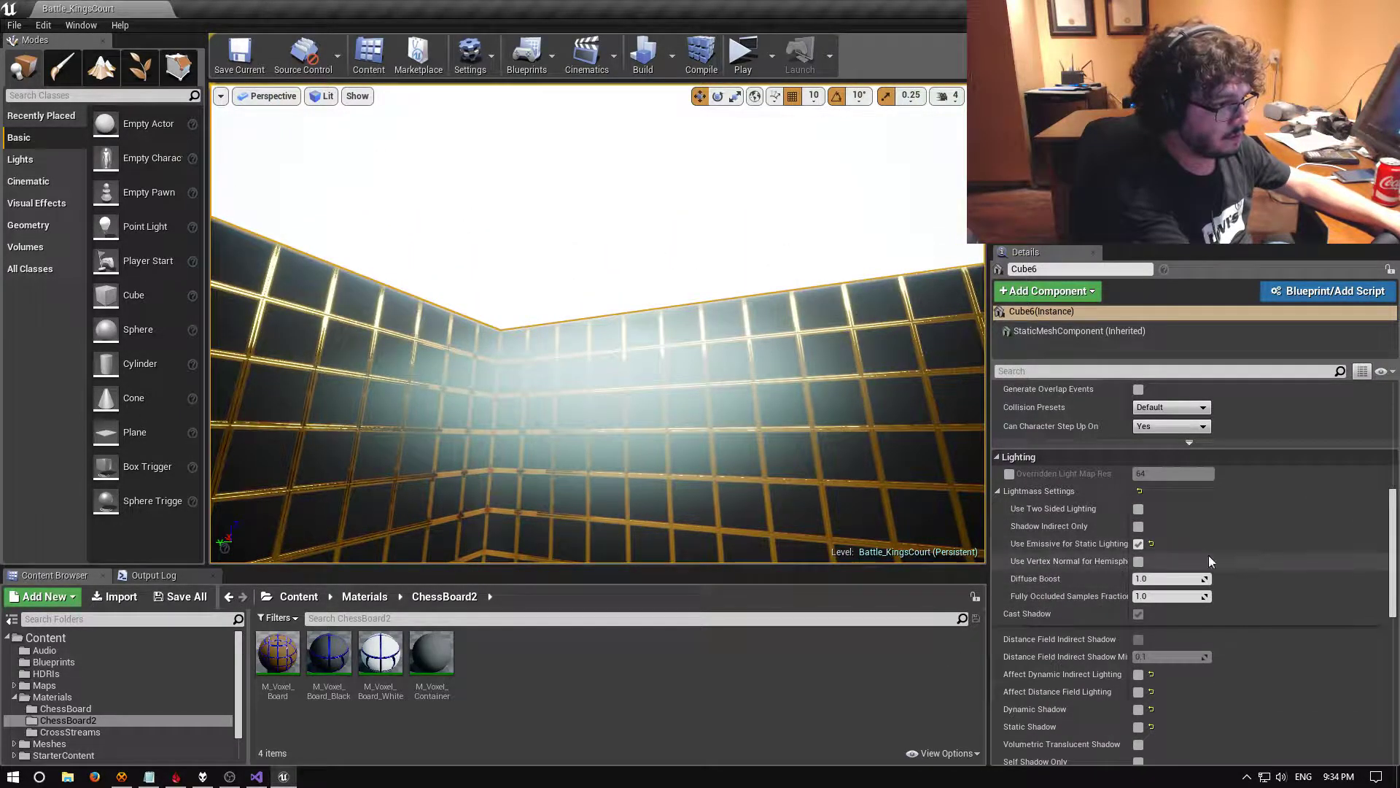
{"action": "scroll", "coordinate": [1259, 557], "scroll_direction": "down", "scroll_amount": 5}
Play the game preview again to check the room's built lighting around the chess board
{"action": "right_click_drag", "start_coordinate": [598, 306], "coordinate": [549, 365]}
{"action": "key", "text": "w"}
{"action": "left_click", "coordinate": [743, 54]}
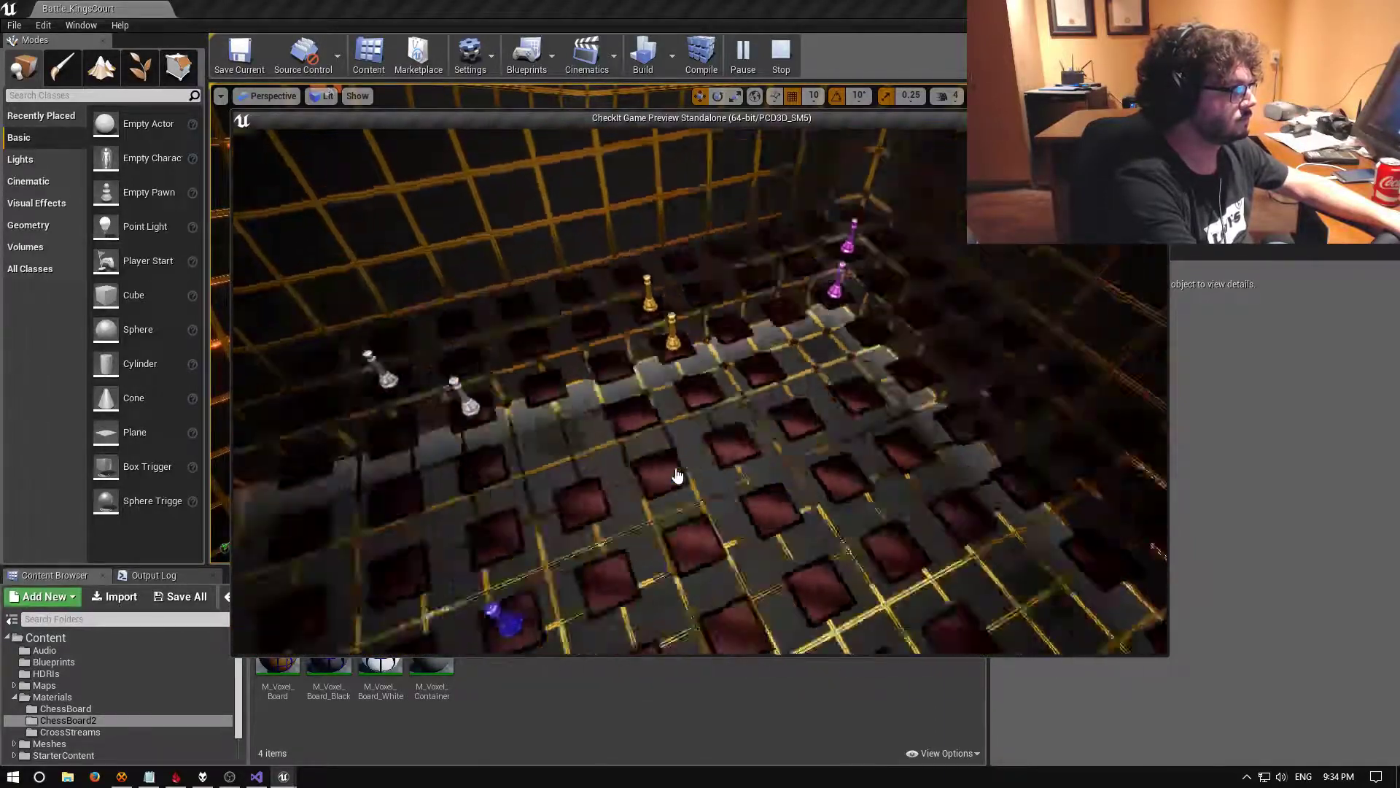
{"action": "key", "text": "Escape"}
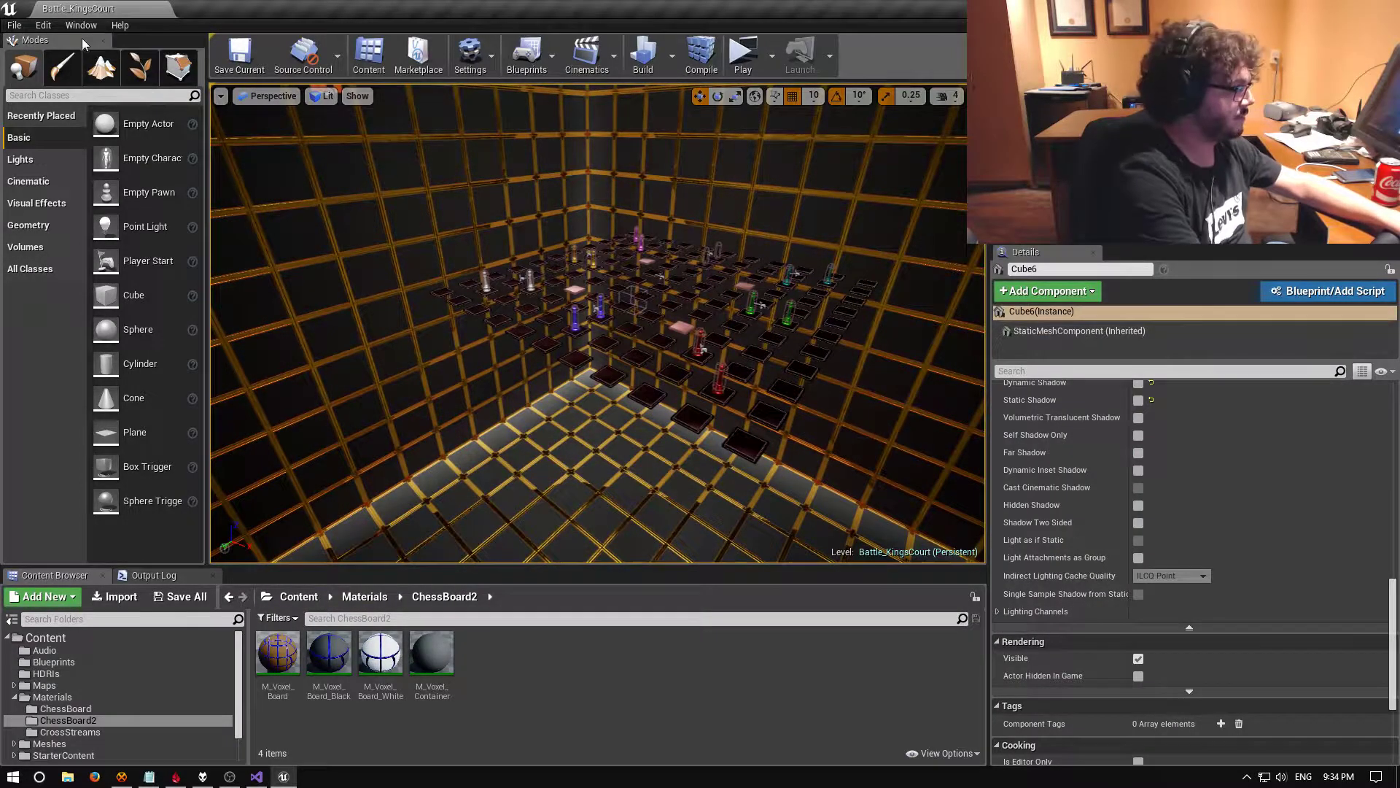
{"action": "left_click", "coordinate": [15, 26]}
{"action": "mouse_move", "coordinate": [121, 429]}
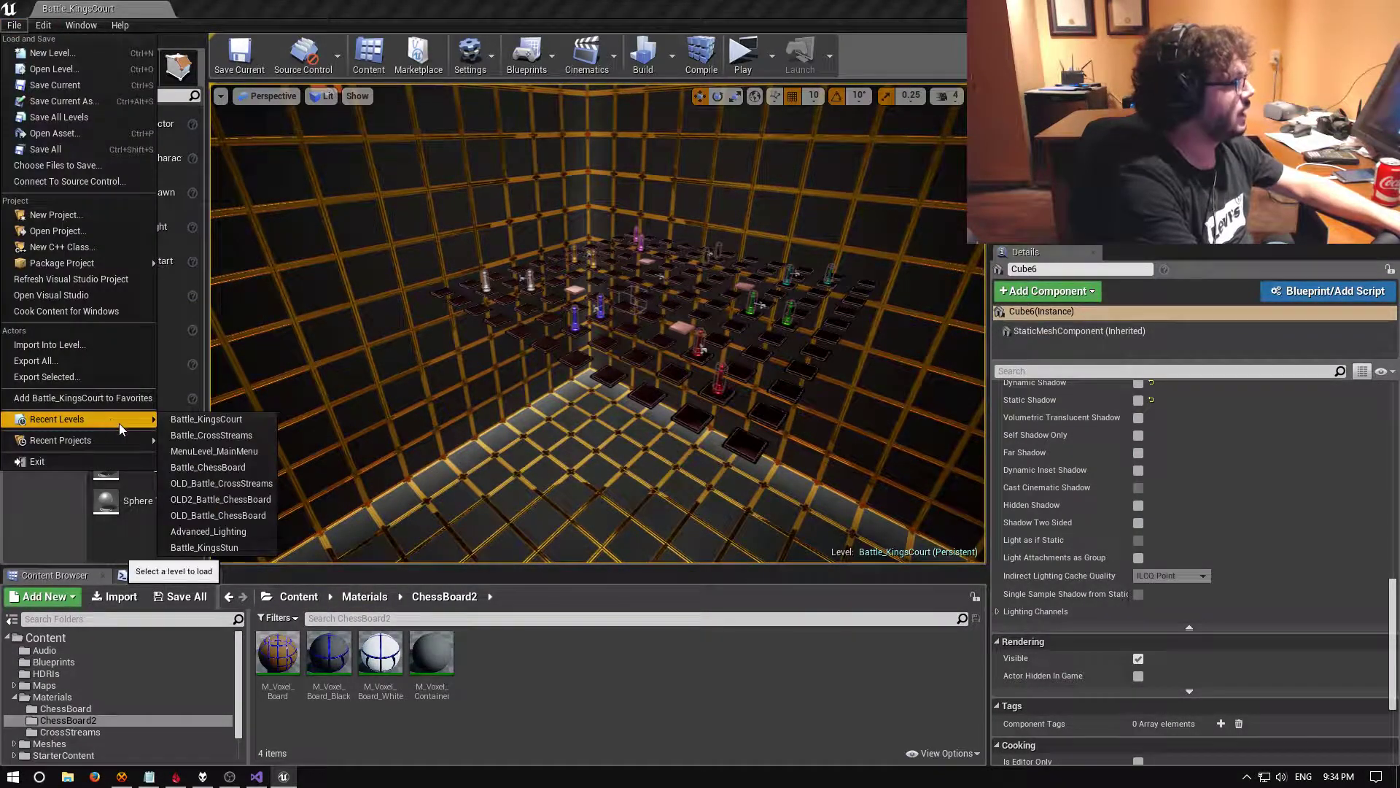
{"action": "key", "text": "Escape"}
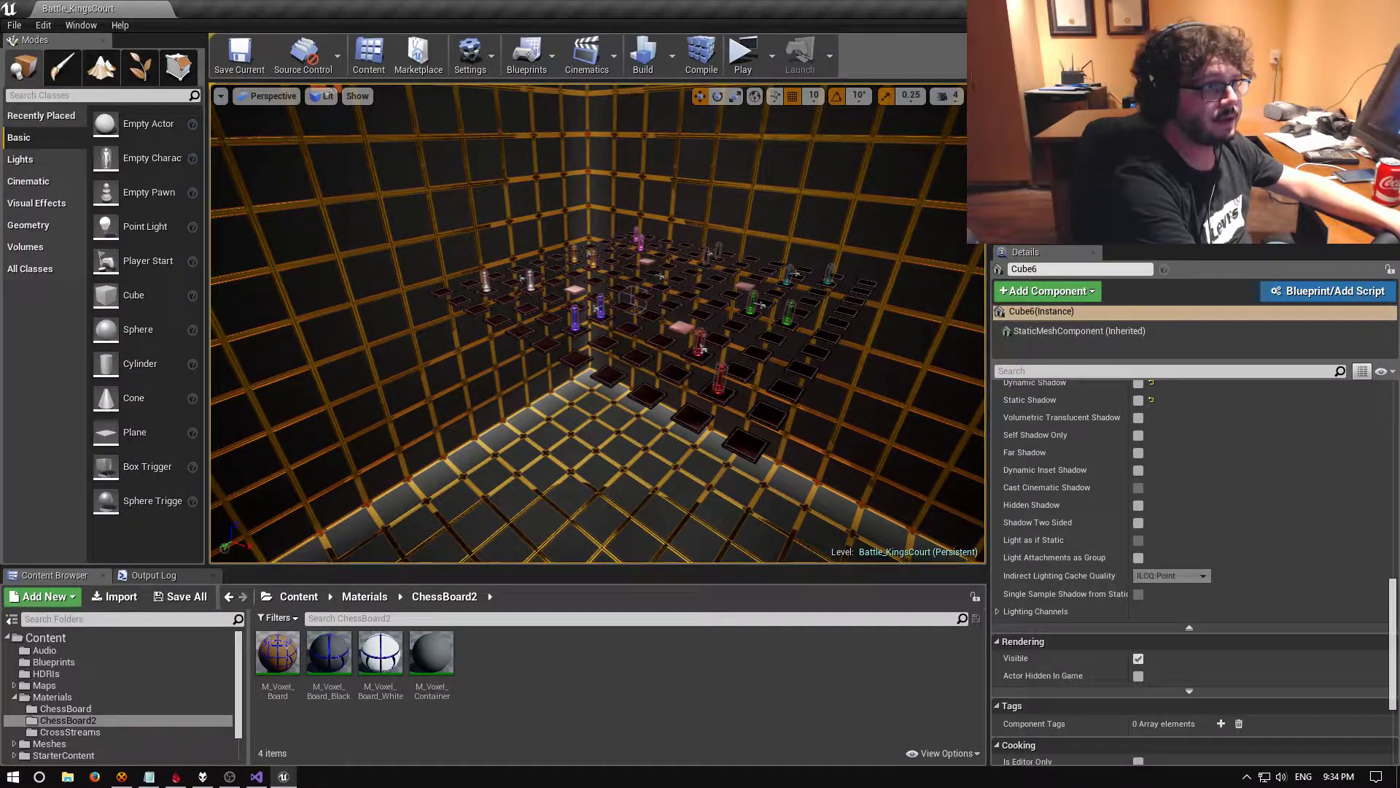
Switch to Blender and open CheckIt-CrossStream-Voxel-Plate.blend from the Environments folder
{"action": "key", "text": "alt+Tab"}
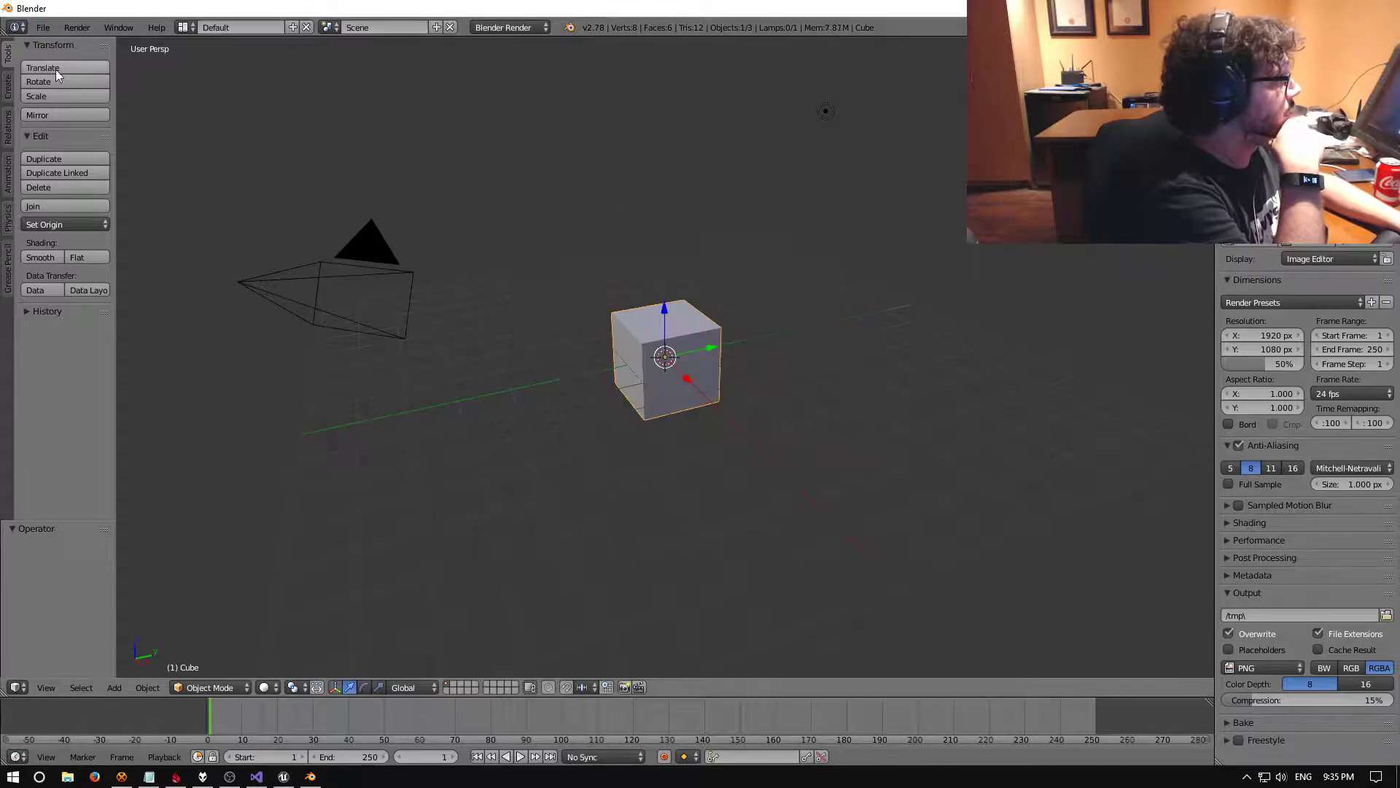
{"action": "left_click", "coordinate": [43, 27]}
{"action": "left_click", "coordinate": [62, 61]}
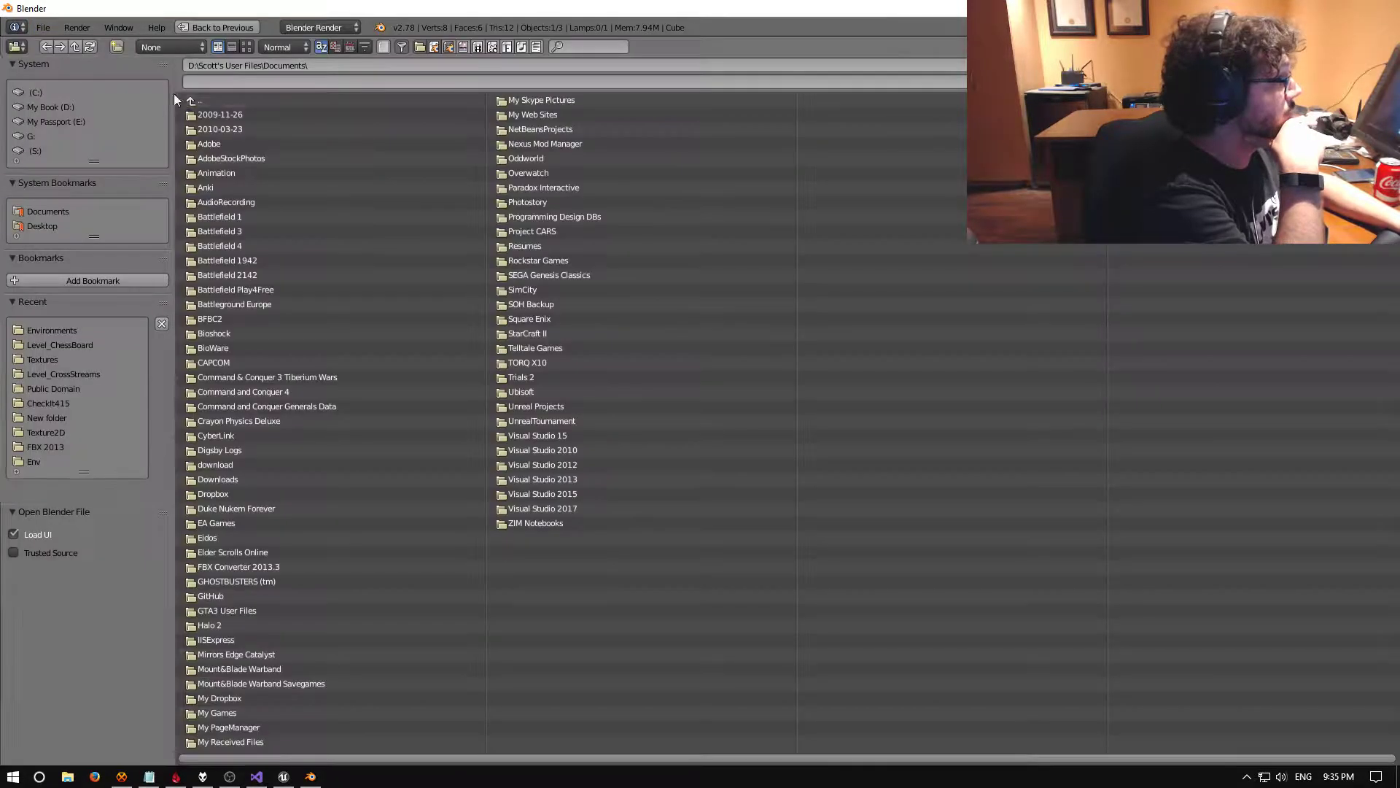
{"action": "left_click", "coordinate": [51, 330]}
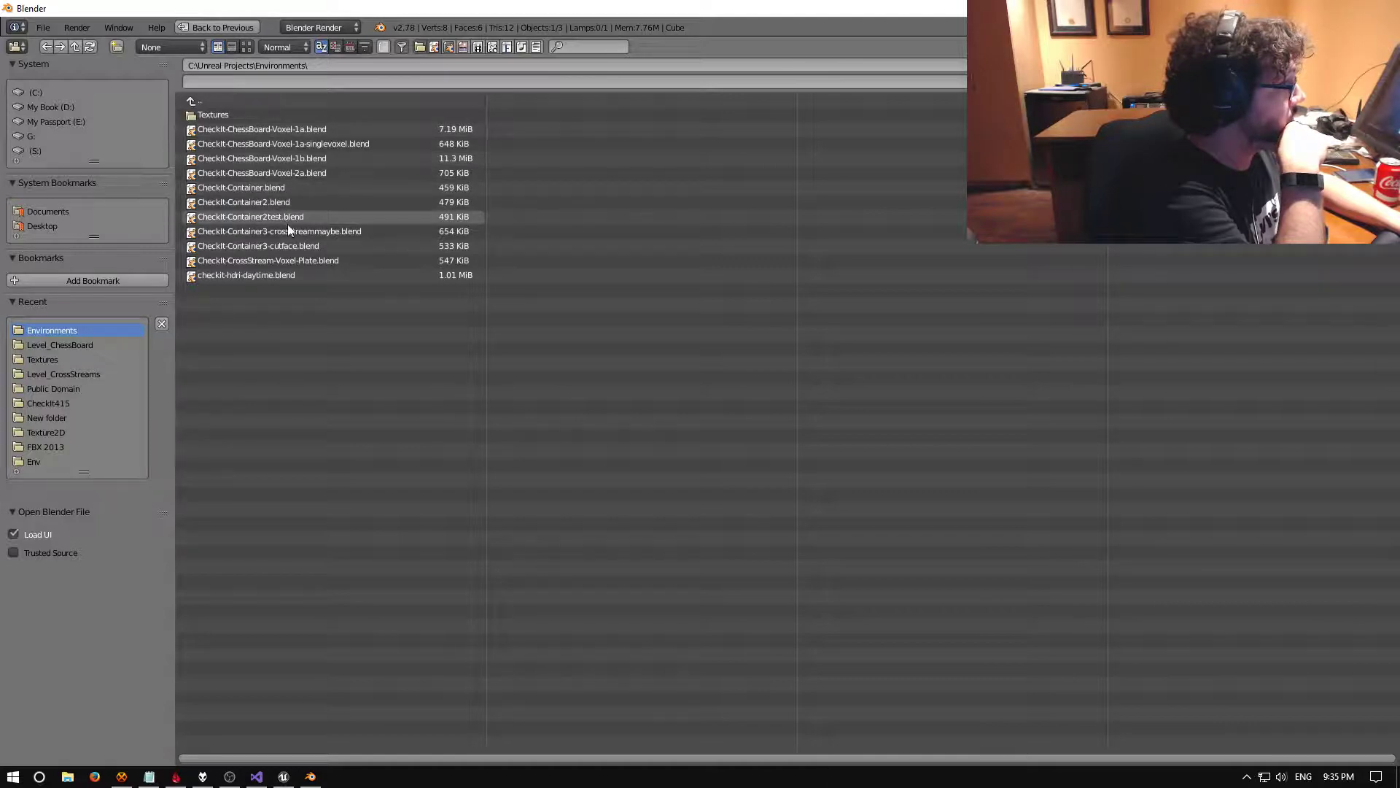
{"action": "double_click", "coordinate": [304, 260]}
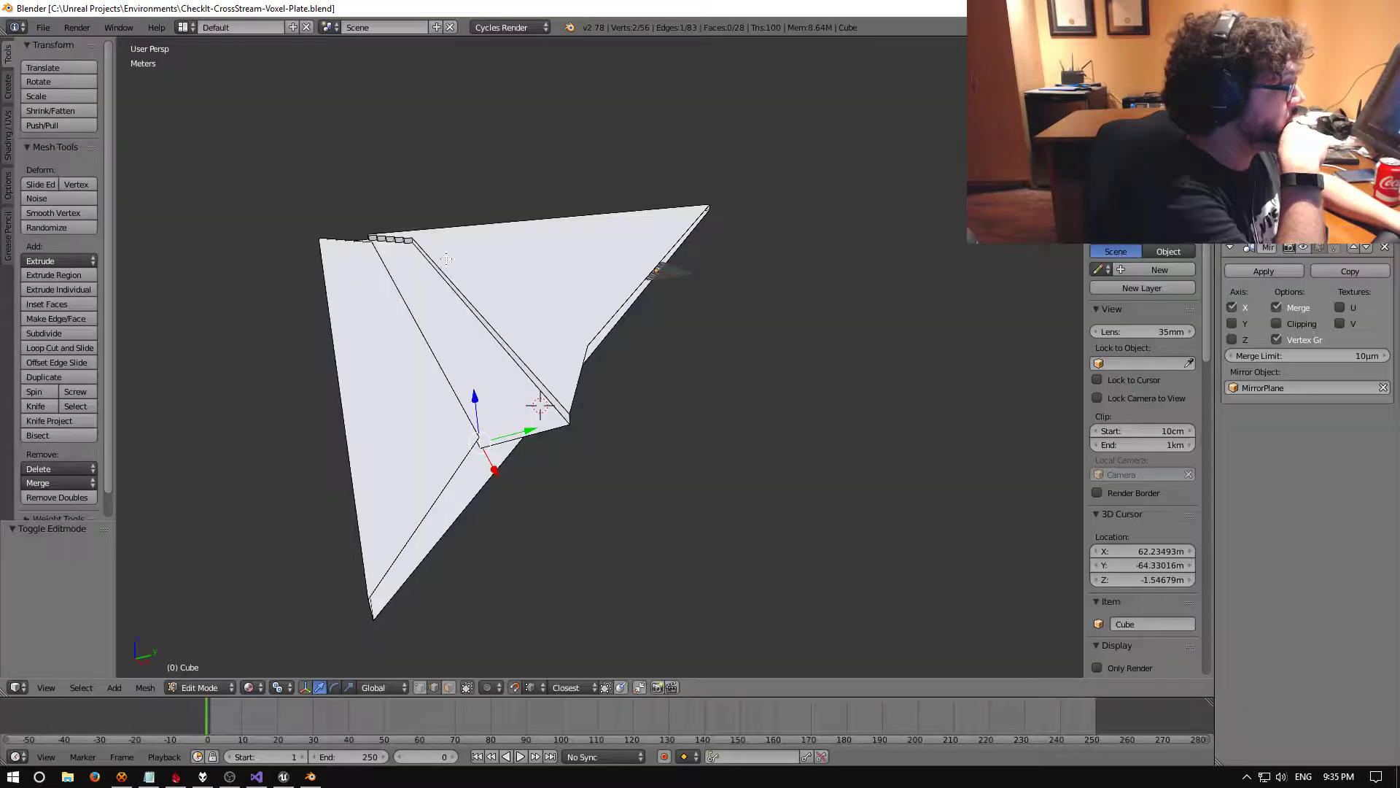
Examine the voxel plate mesh from several angles, focusing on its selected inner corner edge and stepped side
{"action": "middle_click_drag", "start_coordinate": [437, 388], "coordinate": [410, 450]}
{"action": "middle_click_drag", "start_coordinate": [722, 351], "coordinate": [625, 351]}
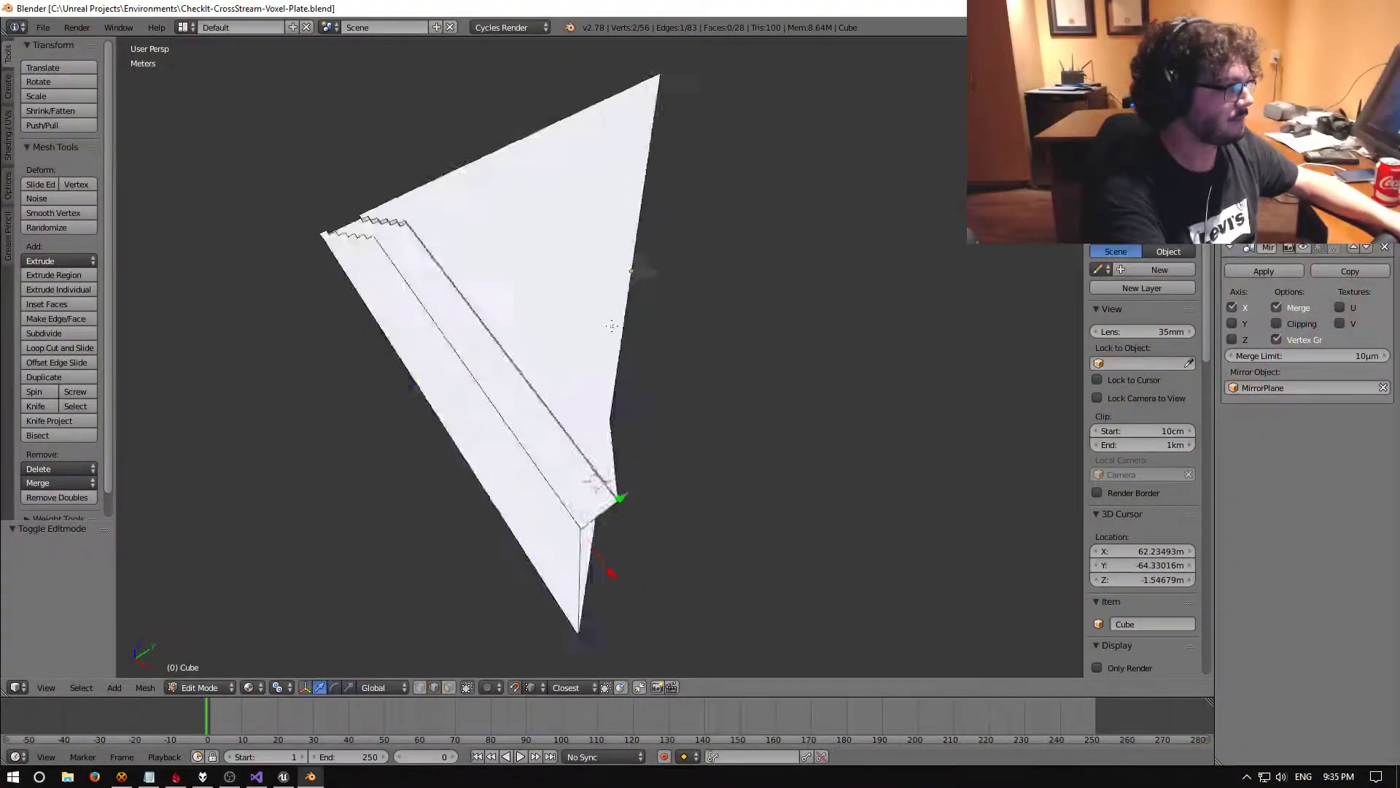
{"action": "mouse_move", "coordinate": [612, 326]}
{"action": "middle_mouse_down"}
{"action": "mouse_move", "coordinate": [562, 303]}
{"action": "mouse_move", "coordinate": [576, 313]}
{"action": "mouse_move", "coordinate": [563, 322]}
{"action": "mouse_move", "coordinate": [657, 287]}
{"action": "mouse_move", "coordinate": [631, 330]}
{"action": "middle_mouse_up"}
{"action": "middle_click_drag", "start_coordinate": [642, 421], "coordinate": [584, 460]}
{"action": "scroll", "coordinate": [564, 472], "scroll_direction": "up", "scroll_amount": 2}
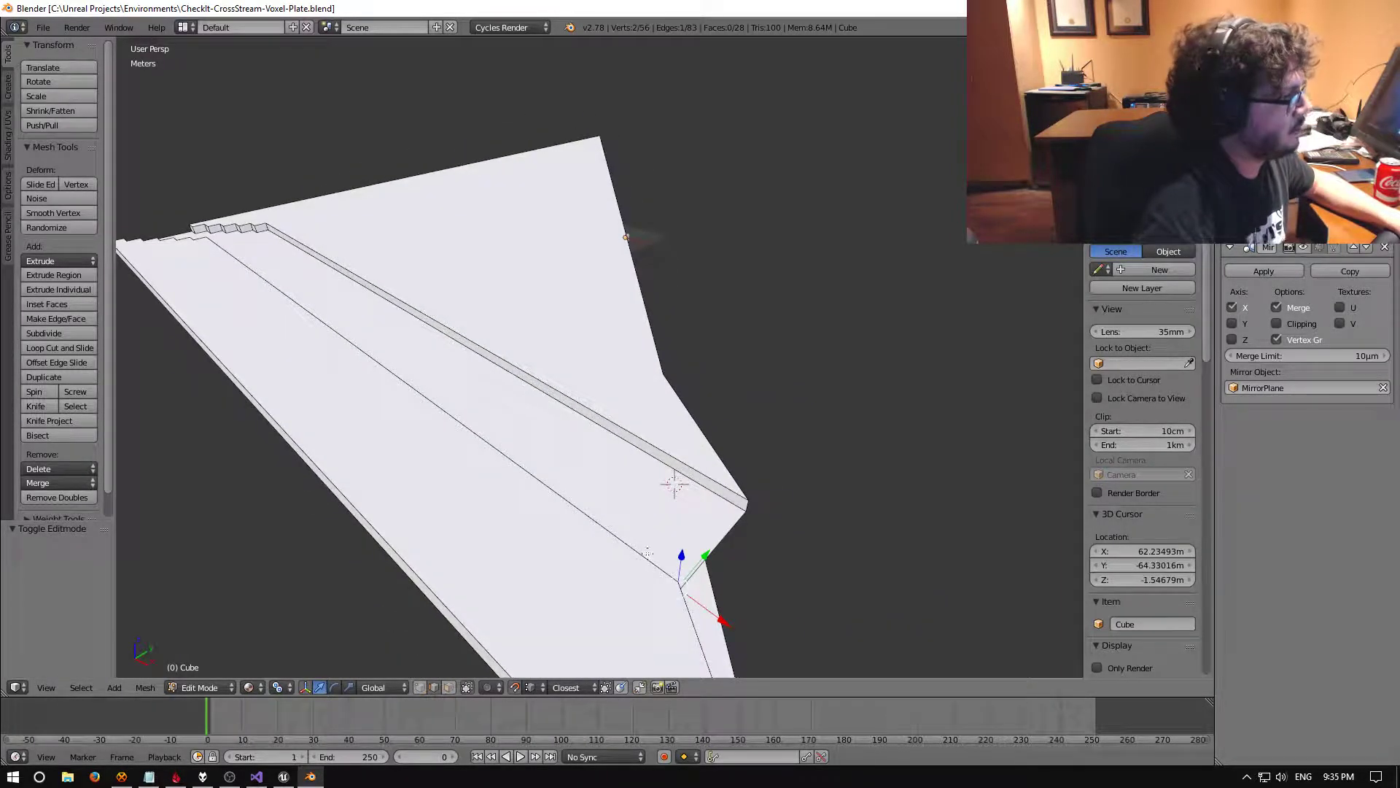
{"action": "scroll", "coordinate": [632, 579], "scroll_direction": "down", "scroll_amount": 3}
{"action": "middle_click_drag", "start_coordinate": [632, 578], "coordinate": [616, 569]}
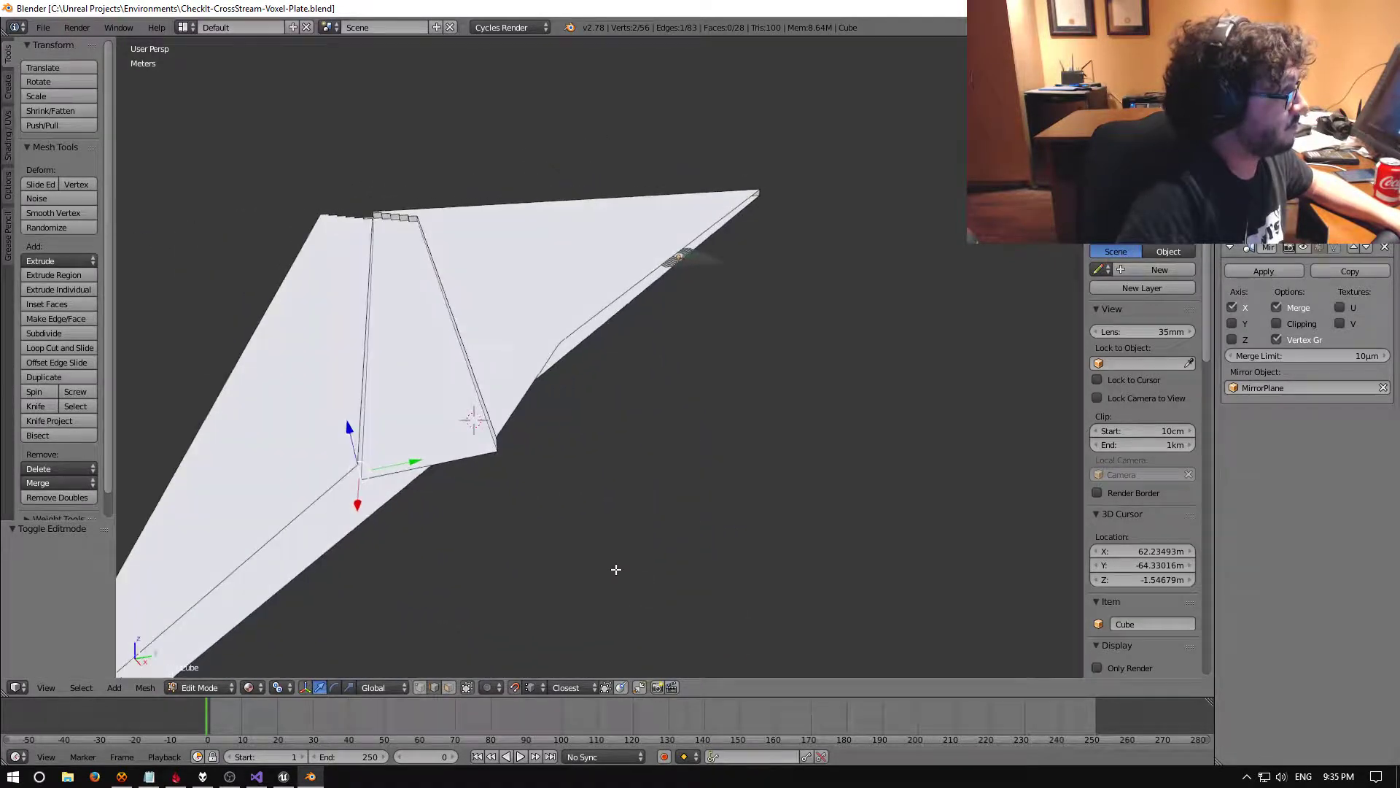
{"action": "scroll", "coordinate": [471, 496], "scroll_direction": "up", "scroll_amount": 4}
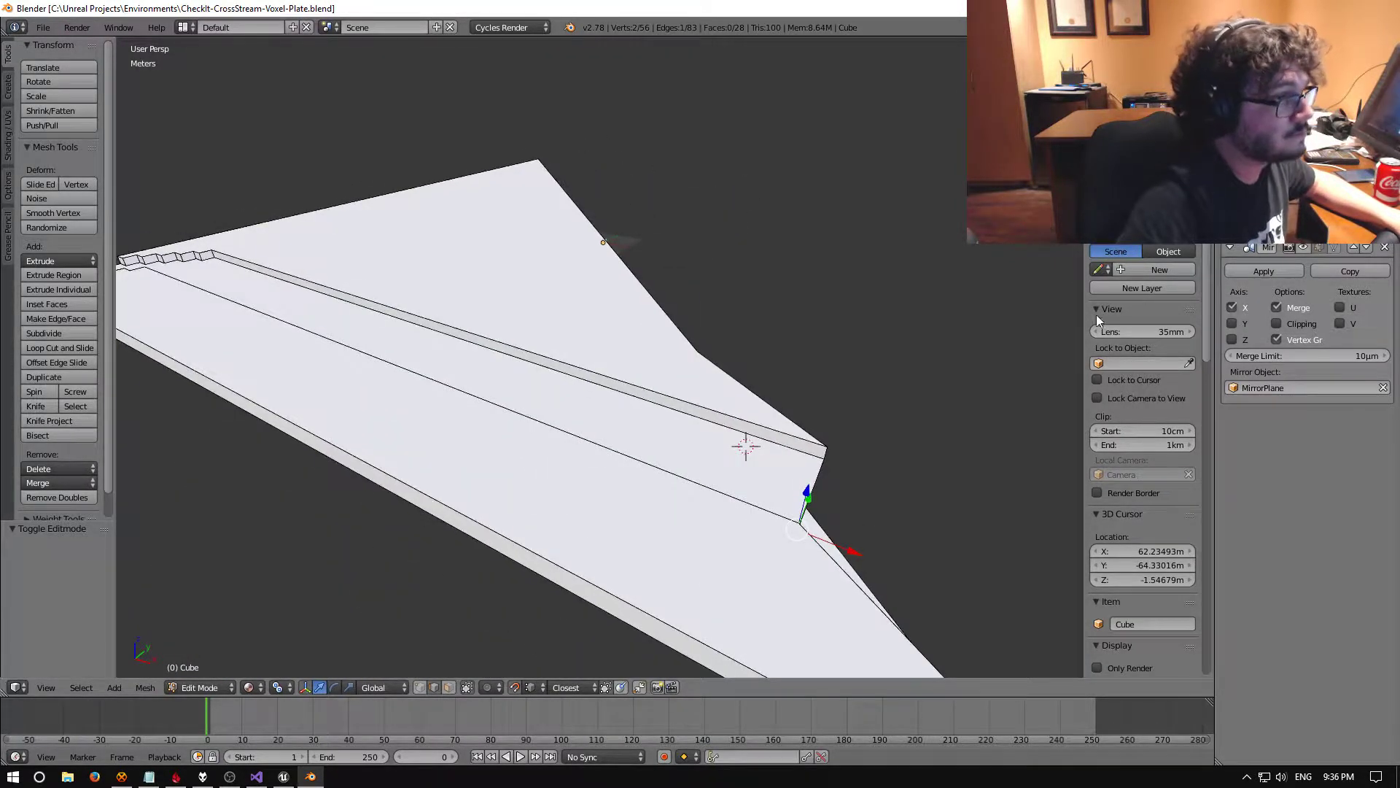
{"action": "middle_click_drag", "start_coordinate": [785, 411], "coordinate": [751, 406]}
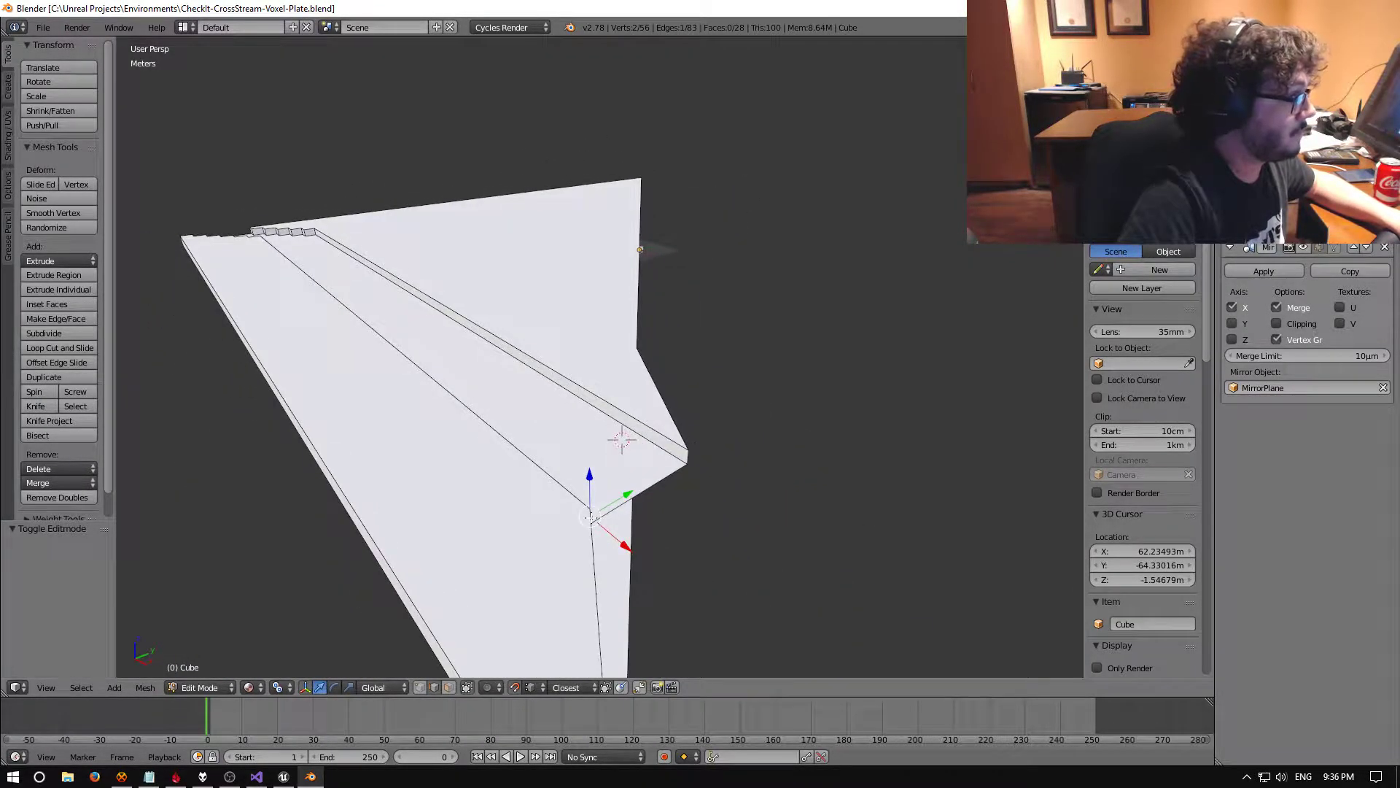
{"action": "middle_click_drag", "start_coordinate": [548, 494], "coordinate": [548, 494]}
{"action": "key", "text": "KP_Decimal"}
{"action": "scroll", "coordinate": [616, 359], "scroll_direction": "down", "scroll_amount": 3}
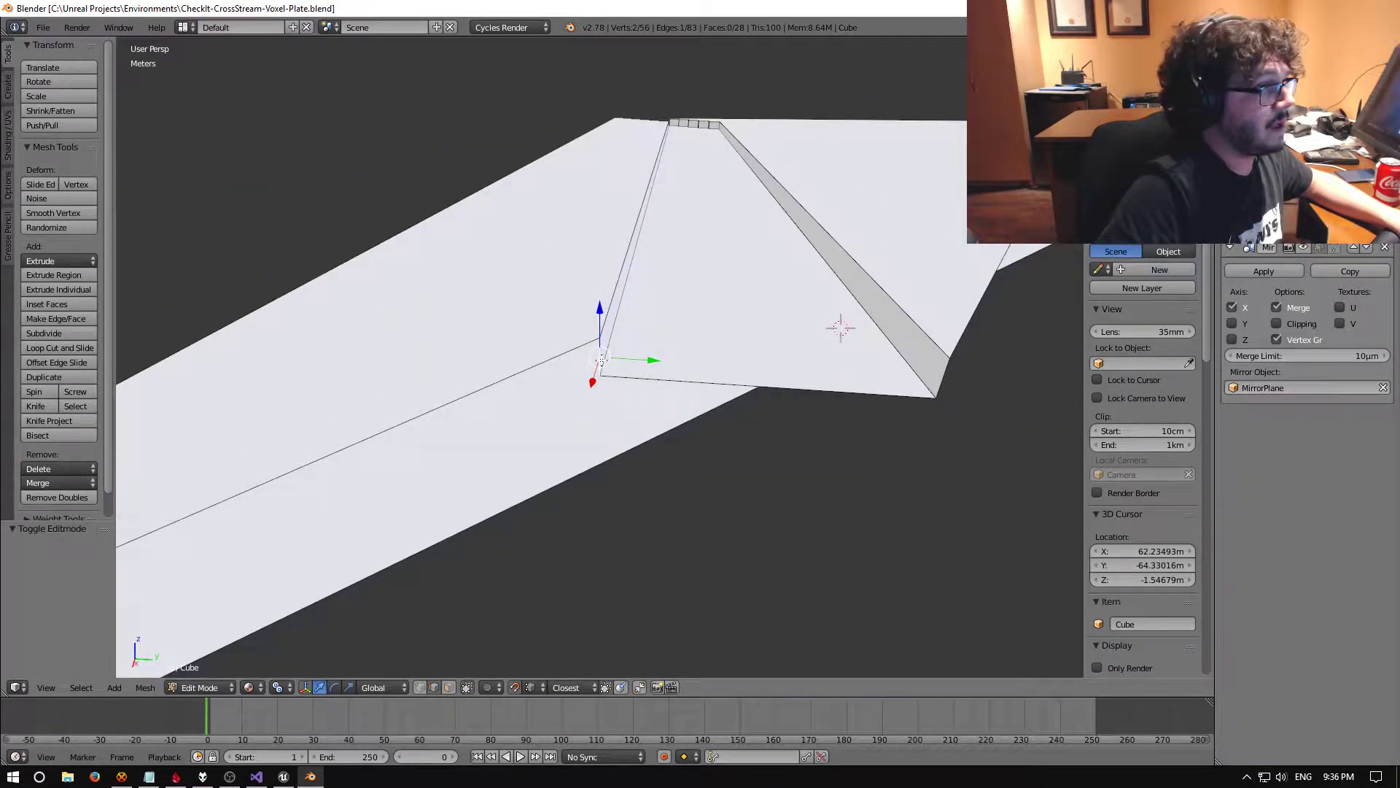
{"action": "middle_click_drag", "start_coordinate": [600, 359], "coordinate": [603, 353]}
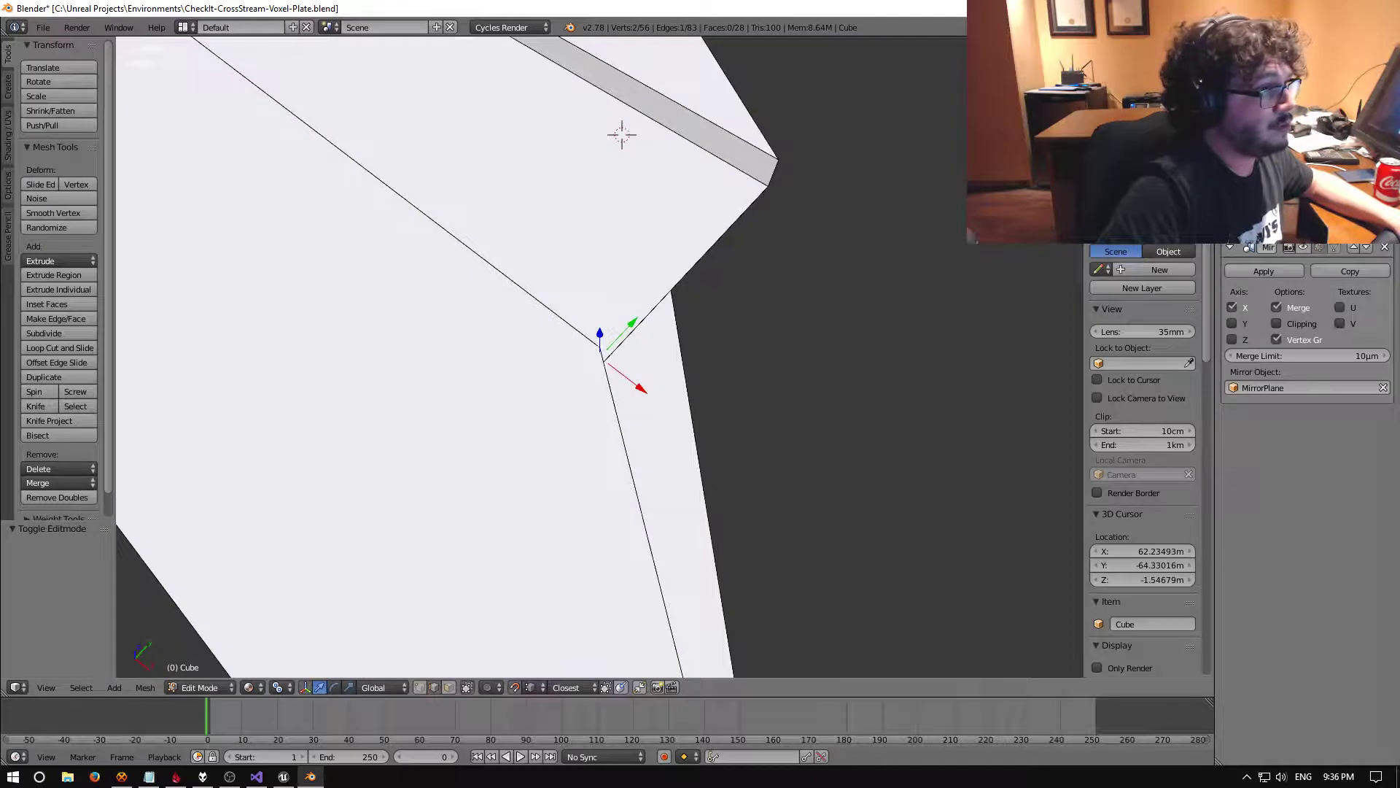
Try to move the plate's protruding corner edge along the Y axis, and undo the move
{"action": "scroll", "coordinate": [812, 275], "scroll_direction": "down", "scroll_amount": 5}
{"action": "middle_click_drag", "start_coordinate": [812, 275], "coordinate": [654, 280]}
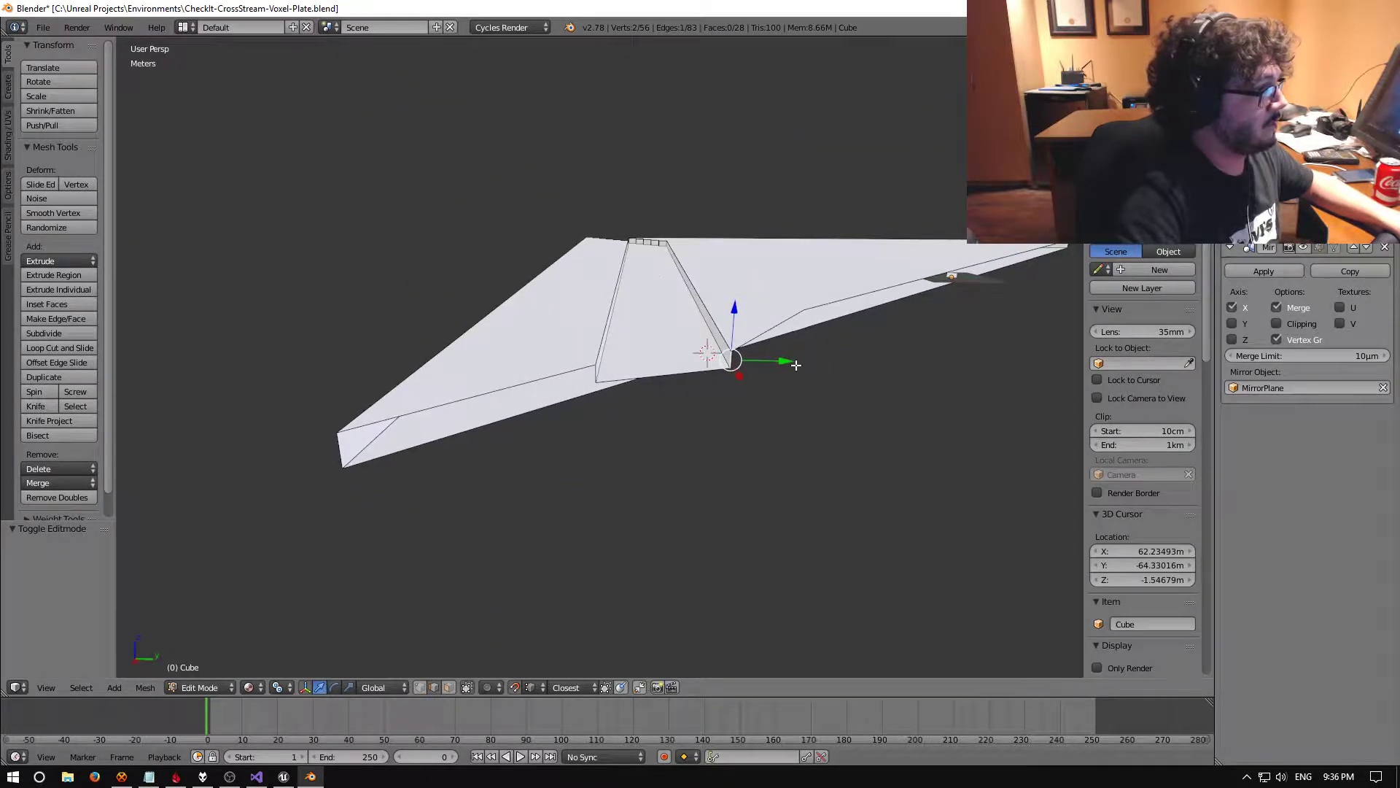
{"action": "left_click_drag", "start_coordinate": [791, 361], "coordinate": [670, 238]}
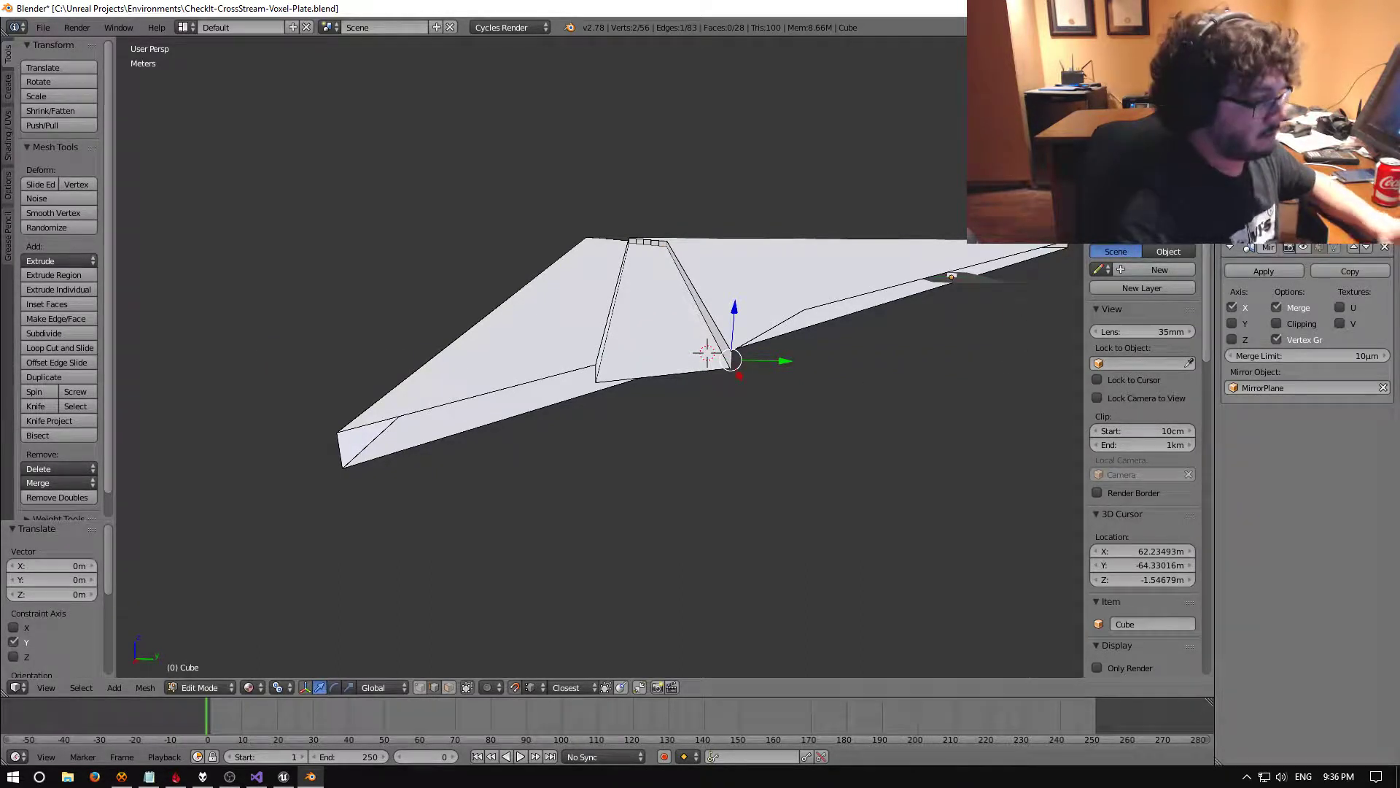
{"action": "key", "text": "ctrl+z"}
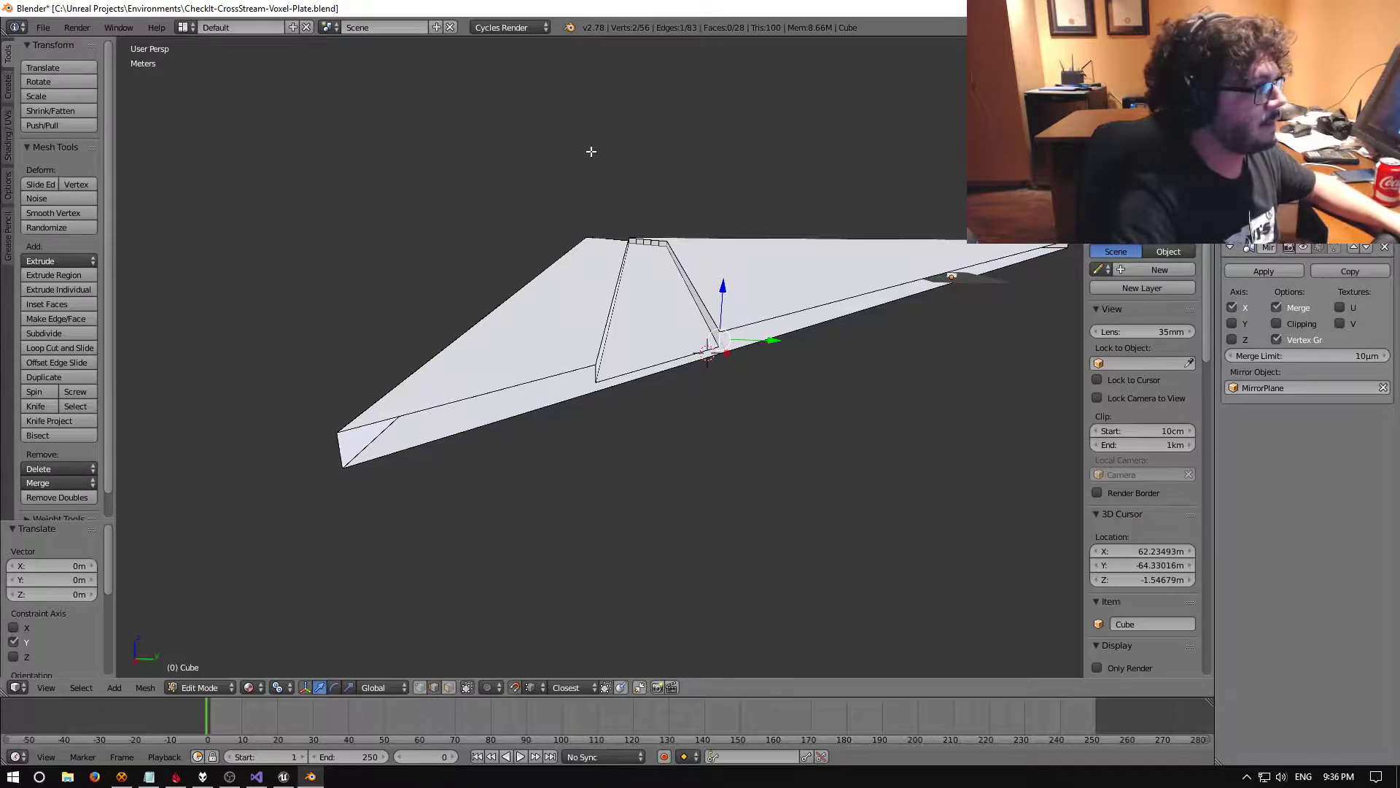
Examine the voxel plate mesh from the top and several oblique angles, focusing on its stepped side and the raised border
{"action": "middle_click_drag", "start_coordinate": [650, 251], "coordinate": [721, 289]}
{"action": "middle_click_drag", "start_coordinate": [646, 248], "coordinate": [635, 207]}
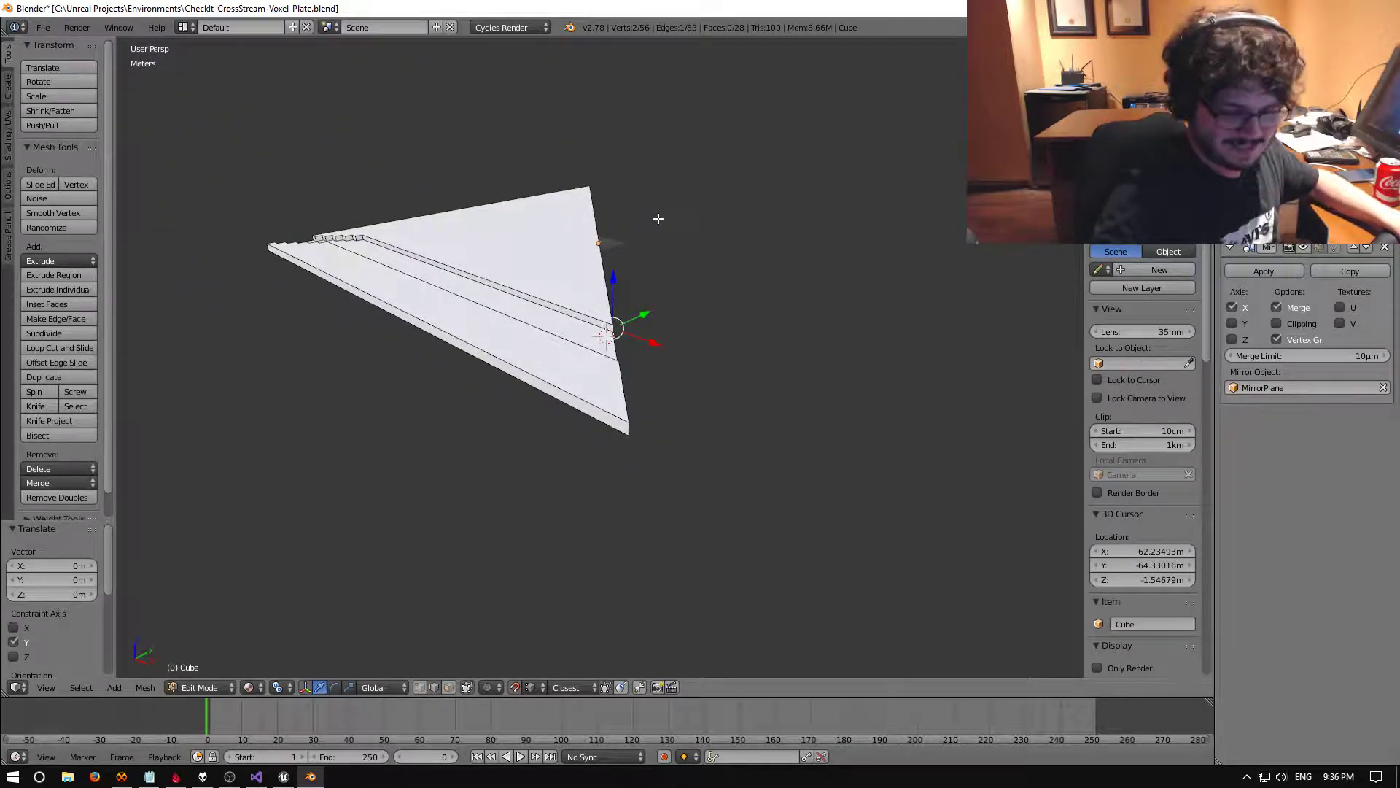
{"action": "key", "text": "KP_7"}
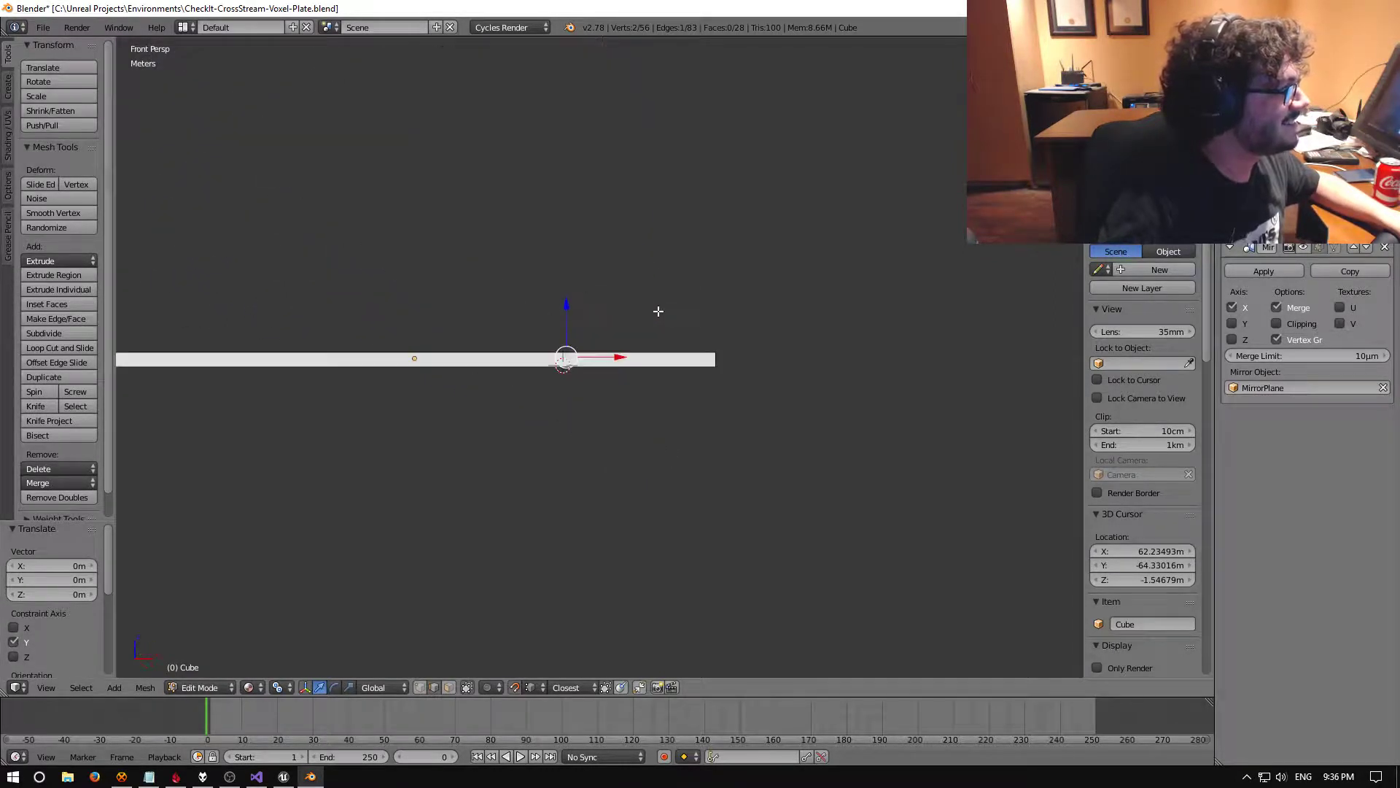
{"action": "key", "text": "KP_5"}
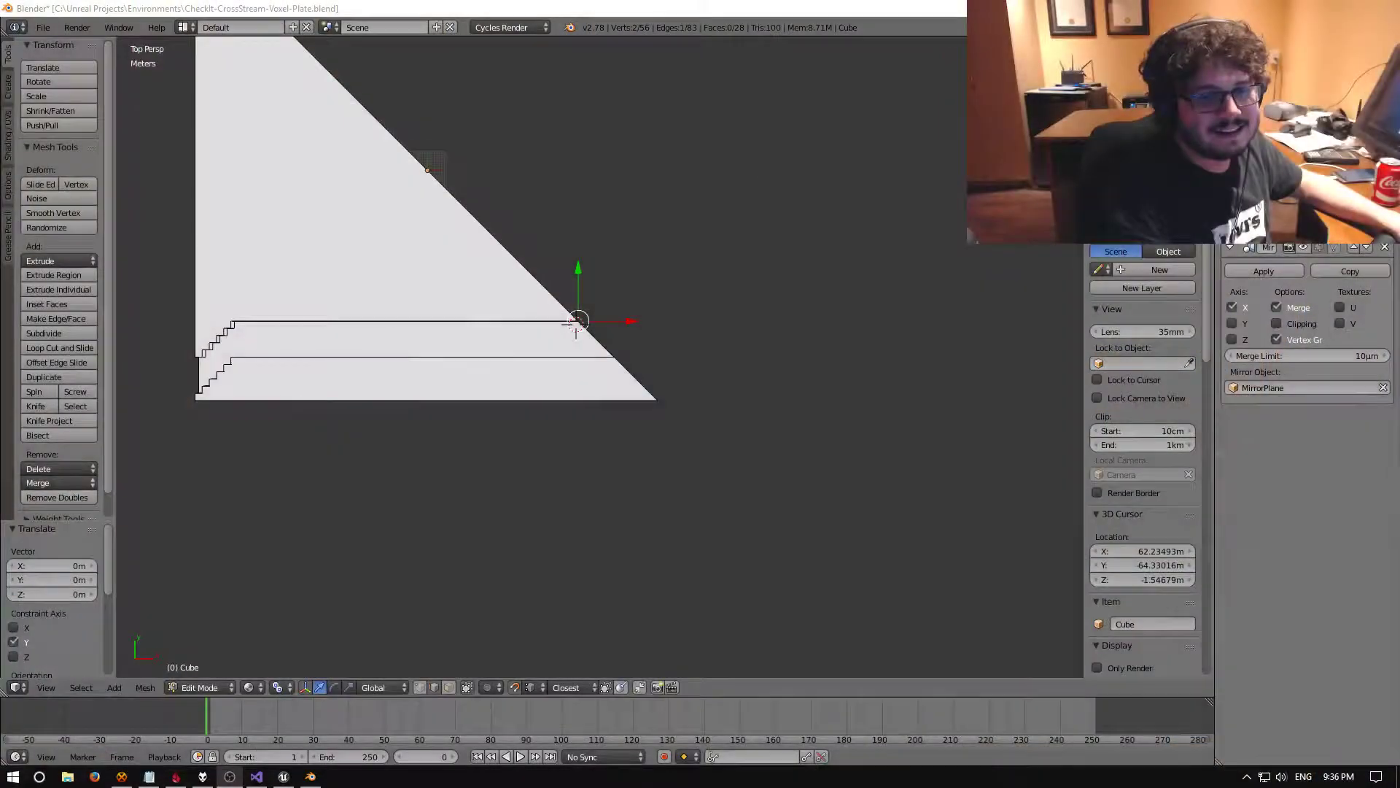
{"action": "middle_click_drag", "start_coordinate": [834, 443], "coordinate": [721, 426]}
{"action": "middle_click_drag", "start_coordinate": [720, 511], "coordinate": [809, 532]}
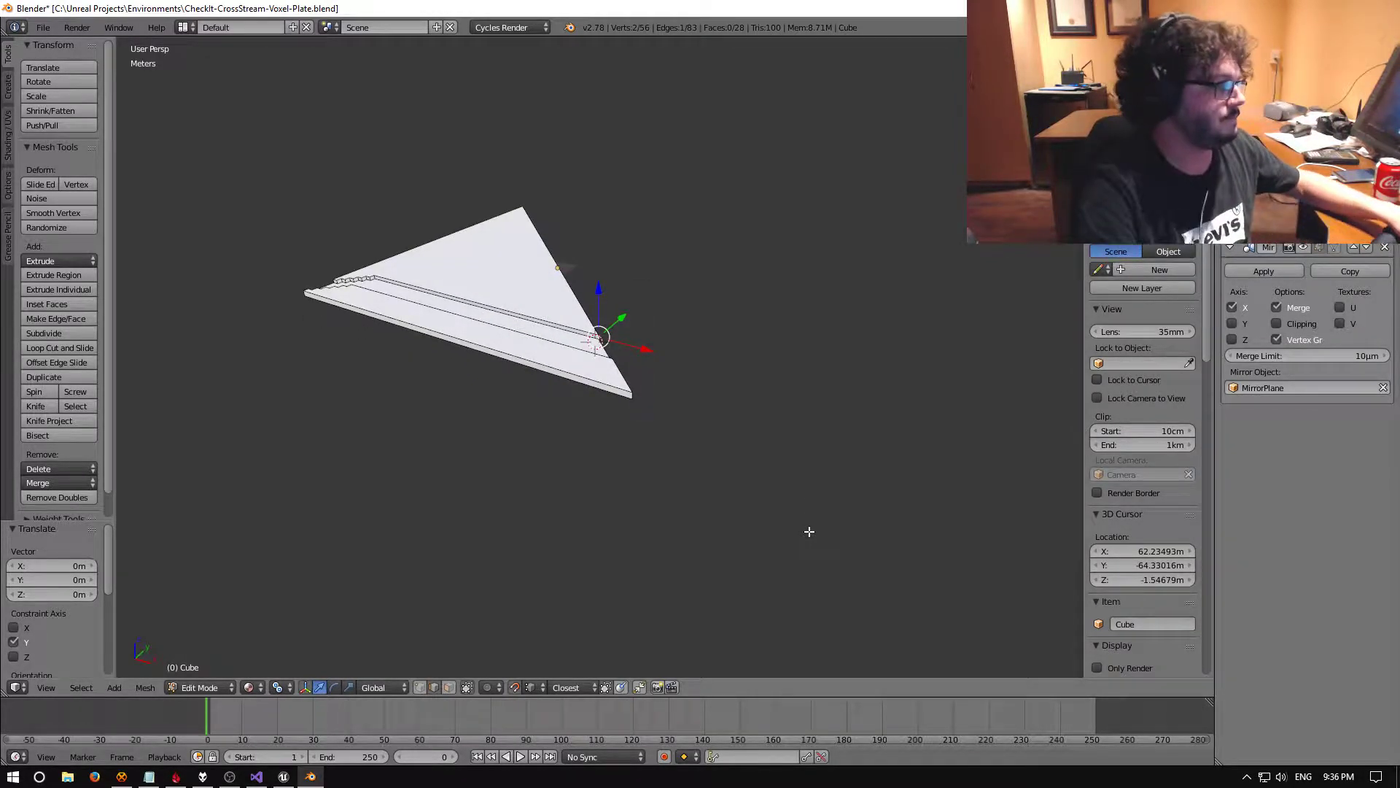
{"action": "middle_click_drag", "start_coordinate": [260, 316], "coordinate": [446, 369]}
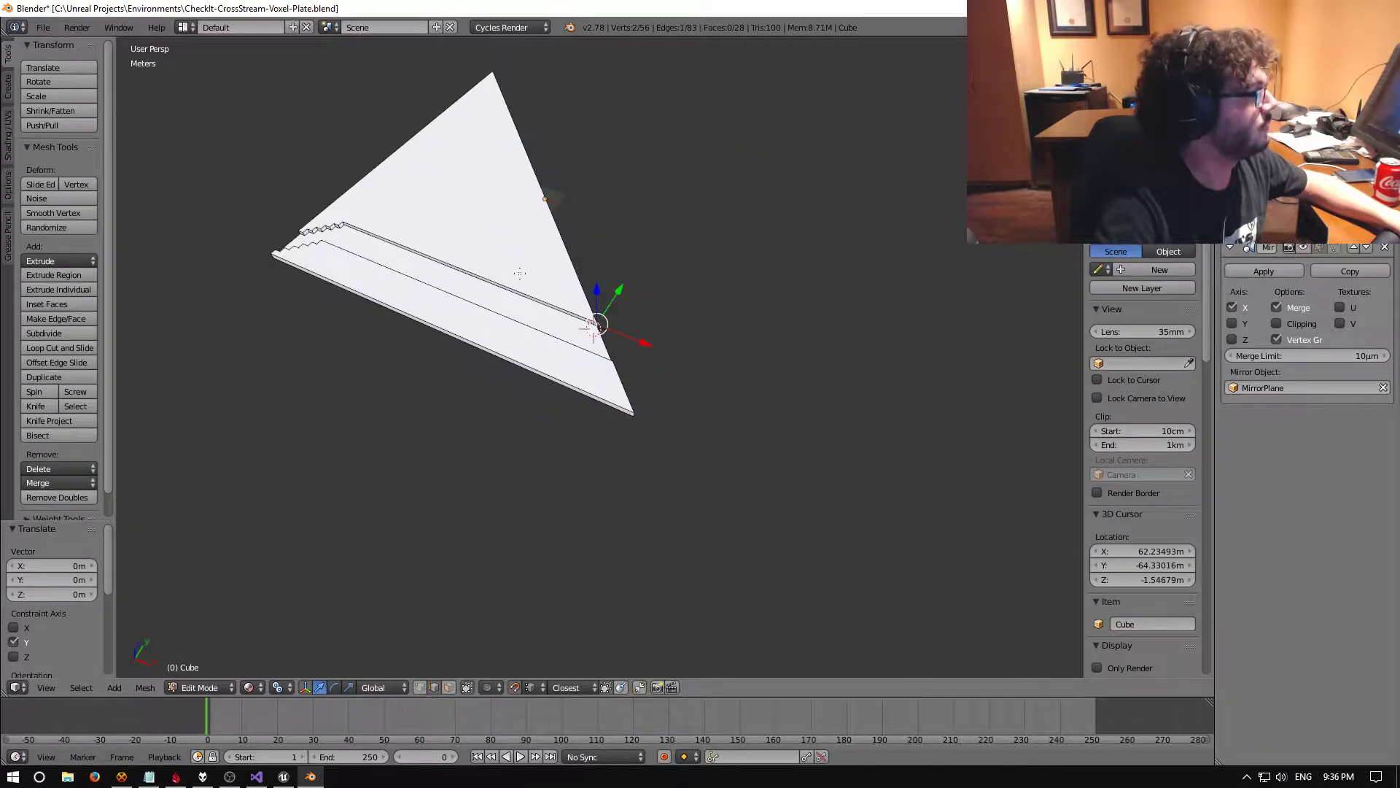
{"action": "middle_click_drag", "start_coordinate": [653, 316], "coordinate": [557, 279]}
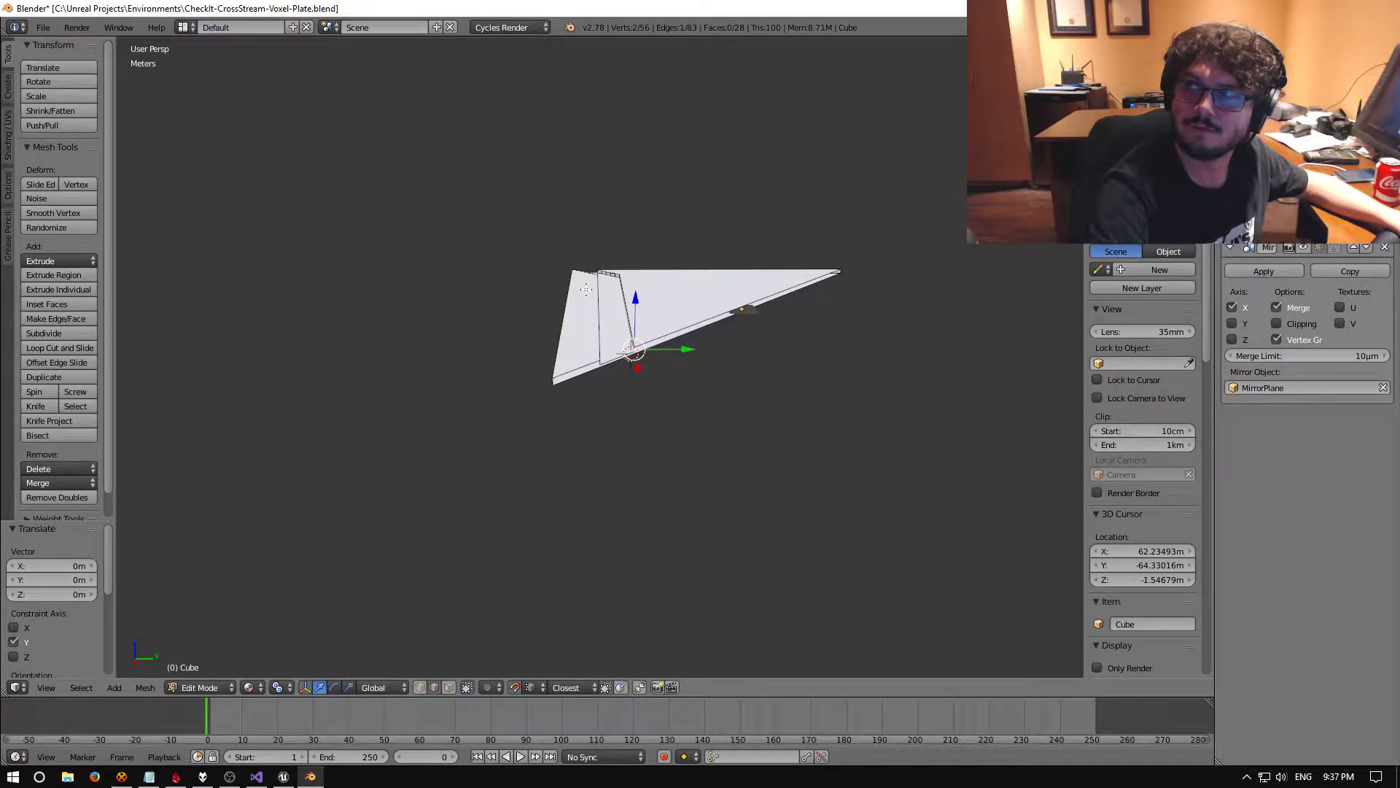
{"action": "middle_click_drag", "start_coordinate": [632, 407], "coordinate": [577, 368]}
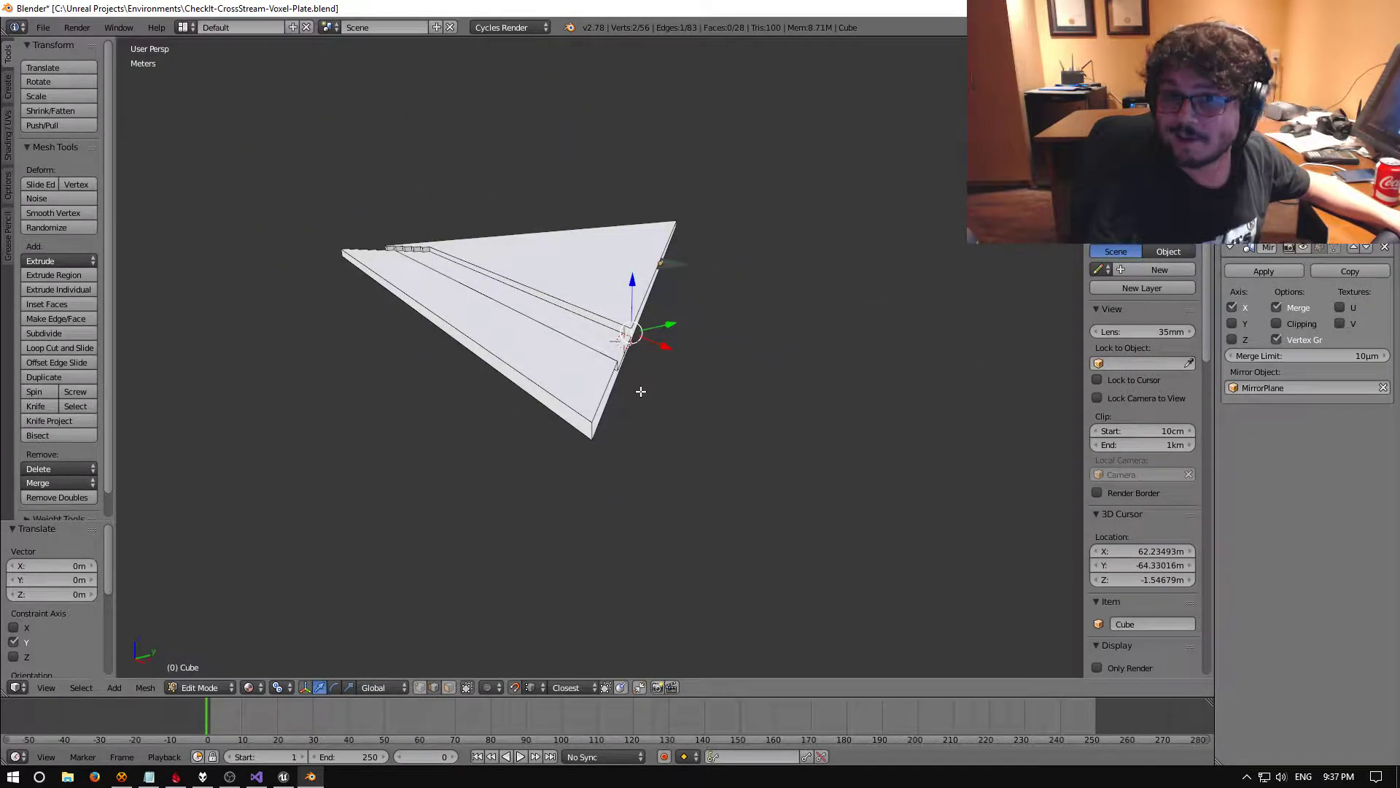
{"action": "middle_click_drag", "start_coordinate": [657, 396], "coordinate": [597, 394]}
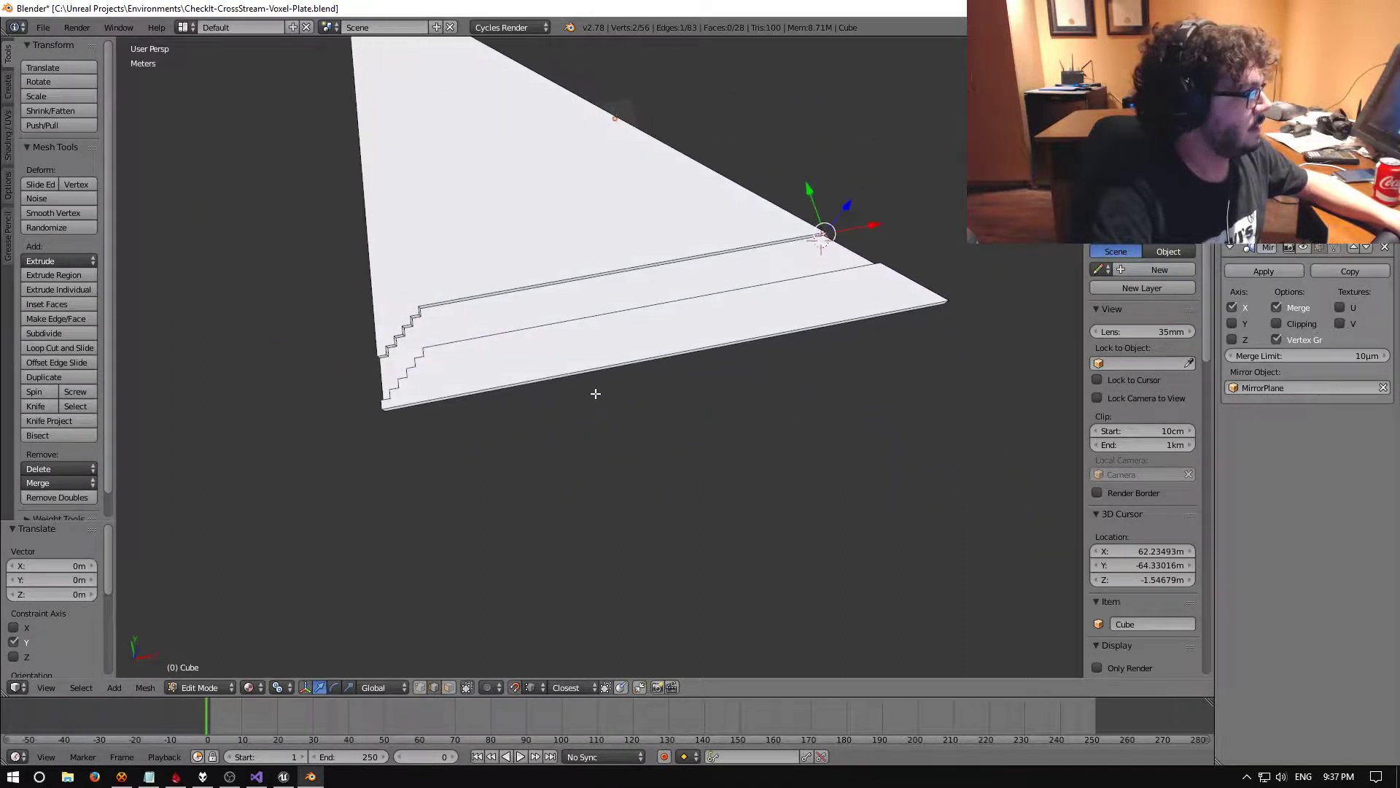
Switch to Unreal Editor, open the recent level Battle_CrossStreams and look over its tiled floor beside the wall
{"action": "left_click", "coordinate": [284, 776]}
{"action": "left_click", "coordinate": [14, 24]}
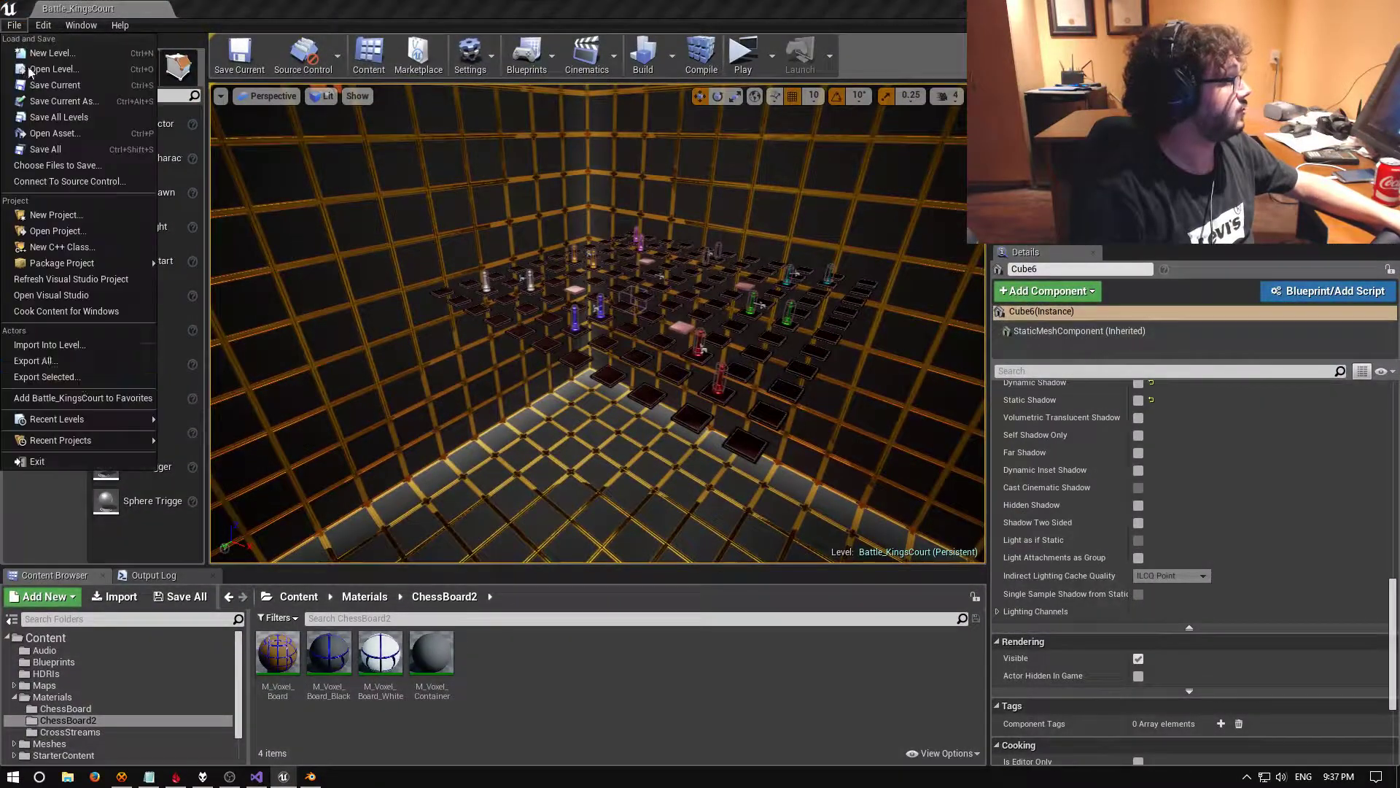
{"action": "mouse_move", "coordinate": [83, 419]}
{"action": "left_click", "coordinate": [191, 437]}
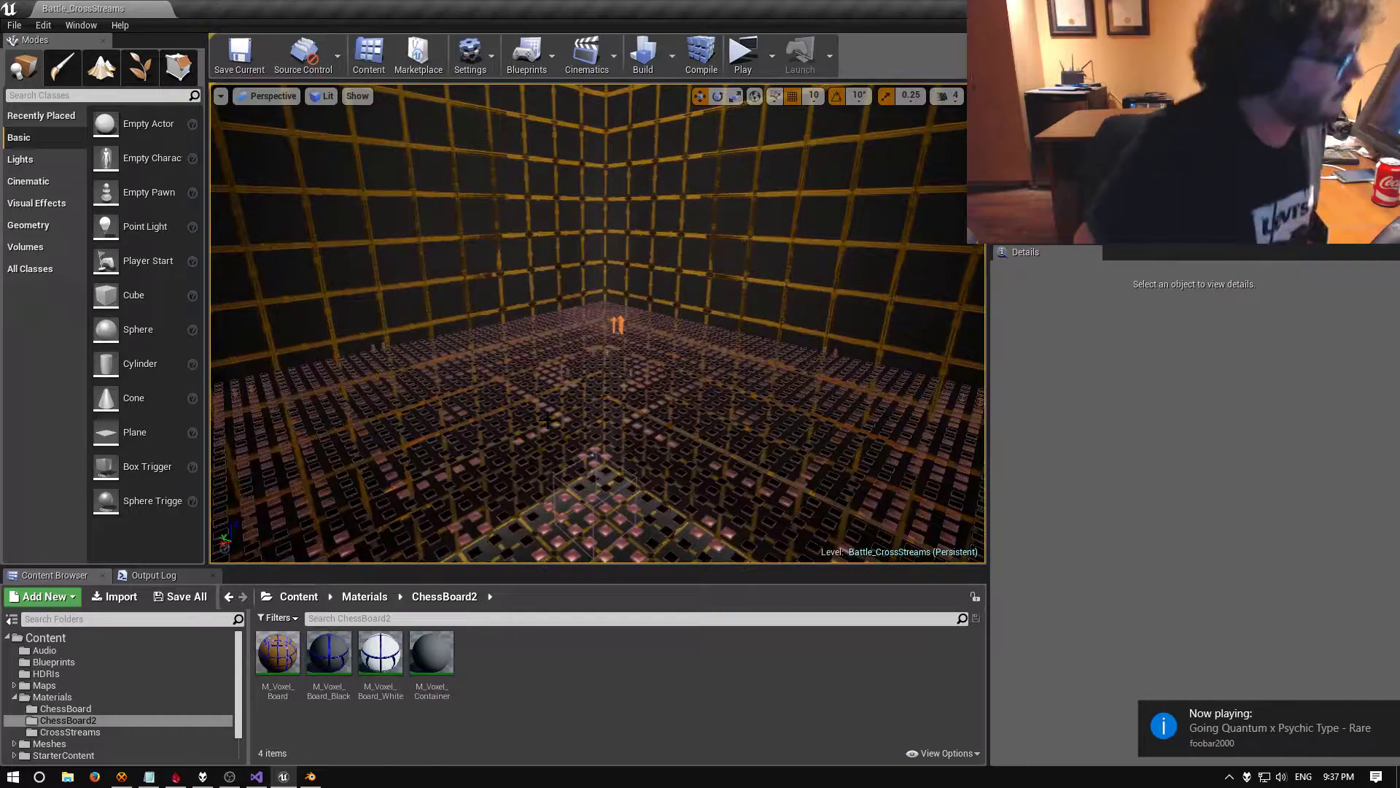
{"action": "right_click_drag", "start_coordinate": [598, 321], "coordinate": [598, 321]}
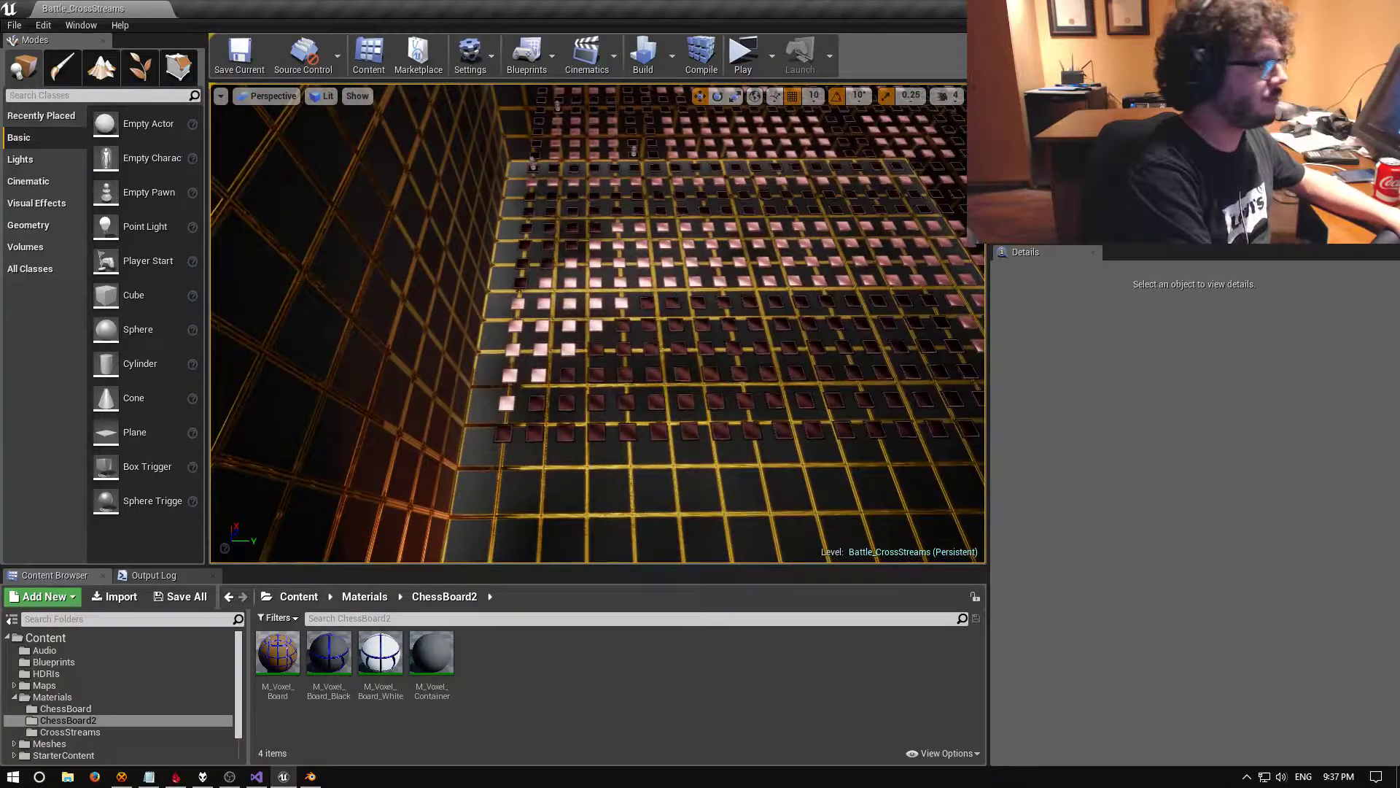
Return to Blender, show the Mirror modifier's result in edit mode and centre on the plate's diagonal edge selection
{"action": "key", "text": "alt+Tab"}
{"action": "middle_click_drag", "start_coordinate": [577, 290], "coordinate": [557, 206]}
{"action": "left_click", "coordinate": [1303, 248]}
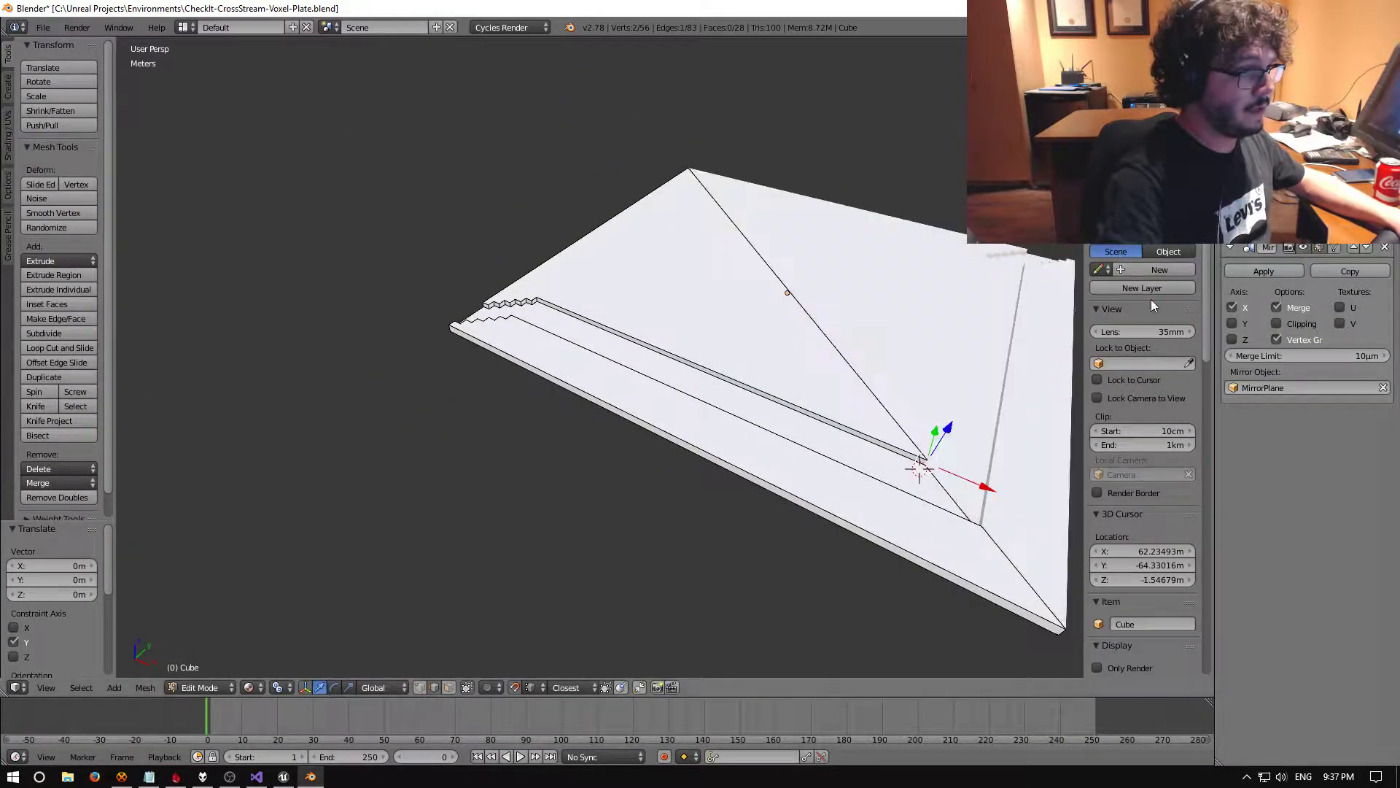
{"action": "scroll", "coordinate": [905, 317], "scroll_direction": "down", "scroll_amount": 2}
{"action": "middle_click_drag", "start_coordinate": [774, 396], "coordinate": [847, 402]}
{"action": "right_click", "coordinate": [704, 261], "text": "shift"}
{"action": "key", "text": "KP_Decimal"}
{"action": "scroll", "coordinate": [685, 321], "scroll_direction": "down", "scroll_amount": 5}
{"action": "middle_click_drag", "start_coordinate": [688, 335], "coordinate": [601, 315]}
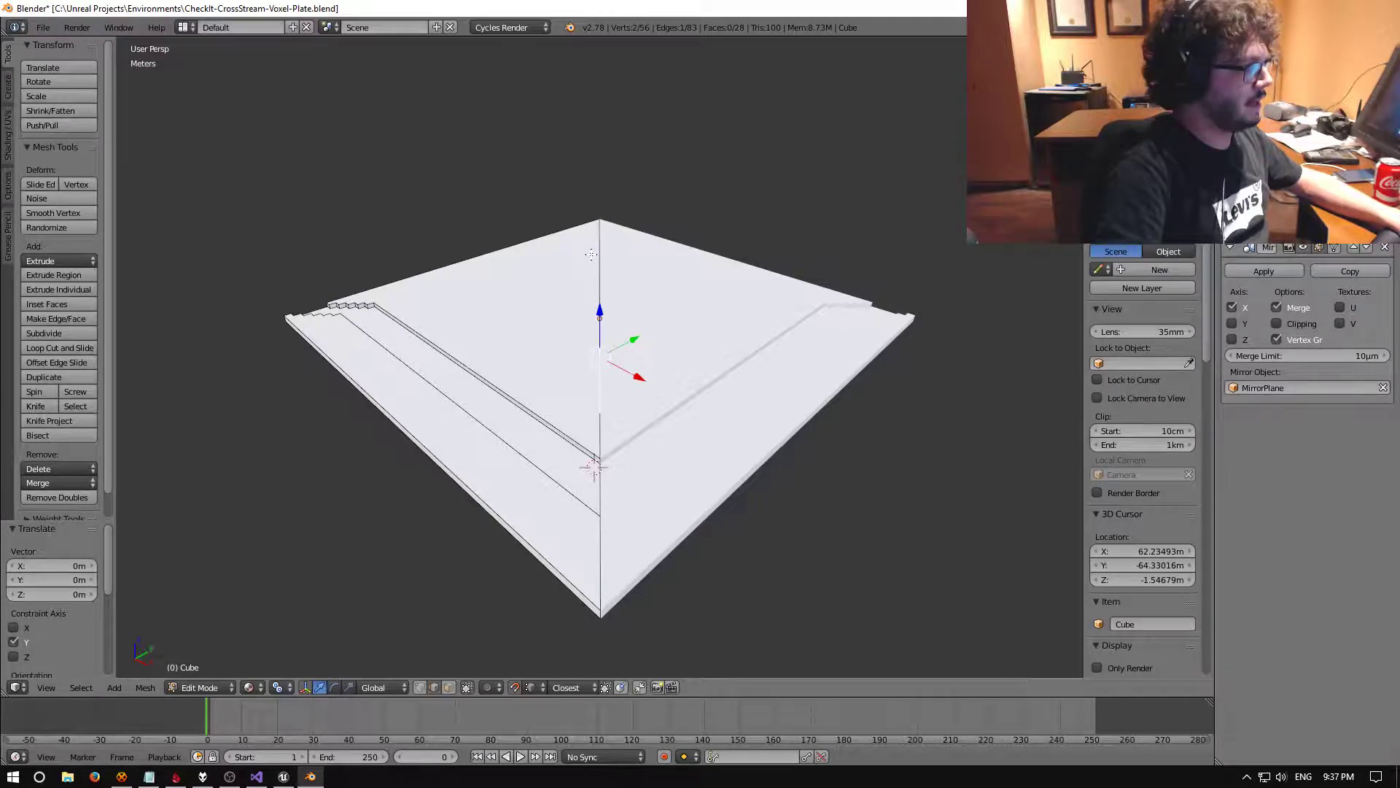
Save CheckIt-CrossStream-Voxel-Plate.blend over the existing file
{"action": "key", "text": "ctrl+s"}
{"action": "left_click", "coordinate": [610, 299]}
{"action": "middle_click_drag", "start_coordinate": [610, 301], "coordinate": [691, 374]}
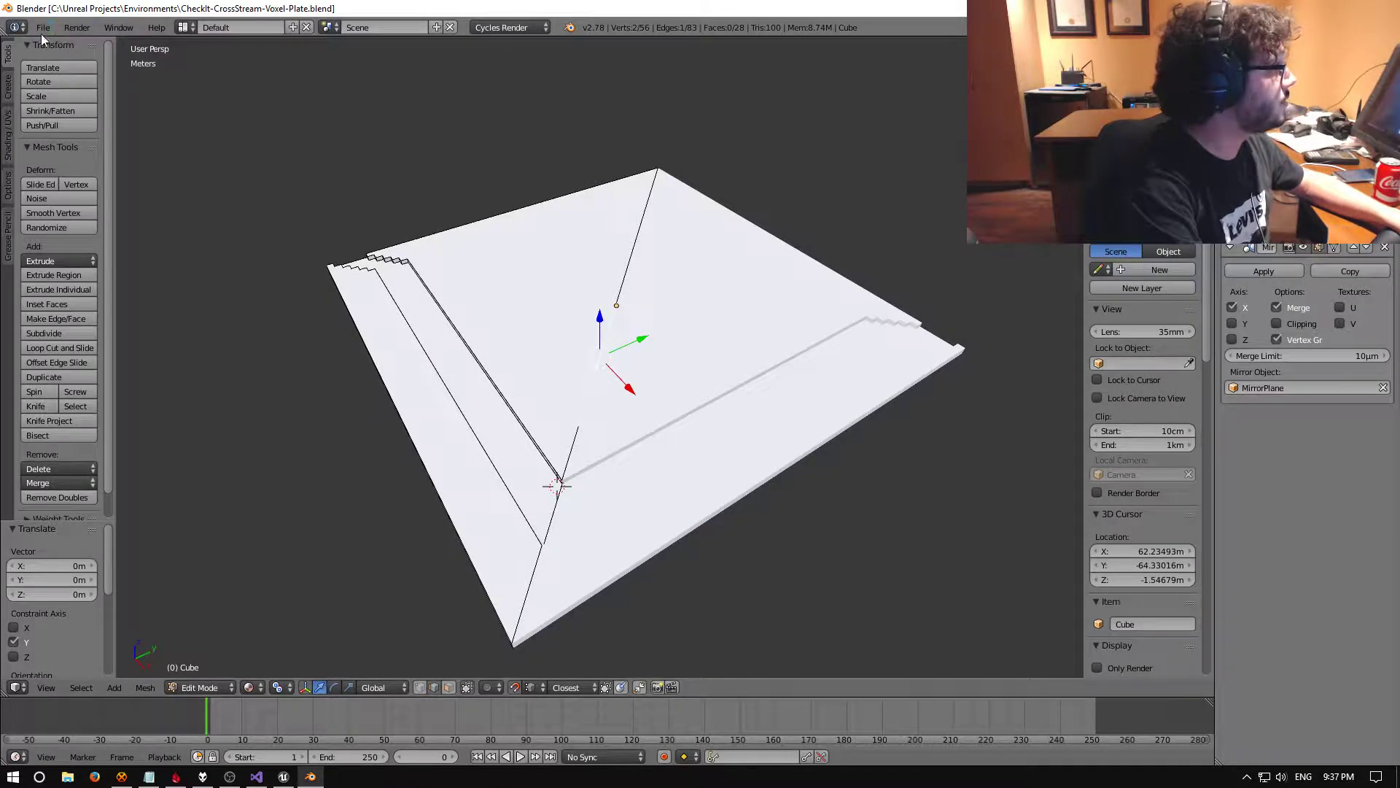
Switch the plate to Object Mode and apply its Mirror modifier
{"action": "left_click", "coordinate": [1256, 272]}
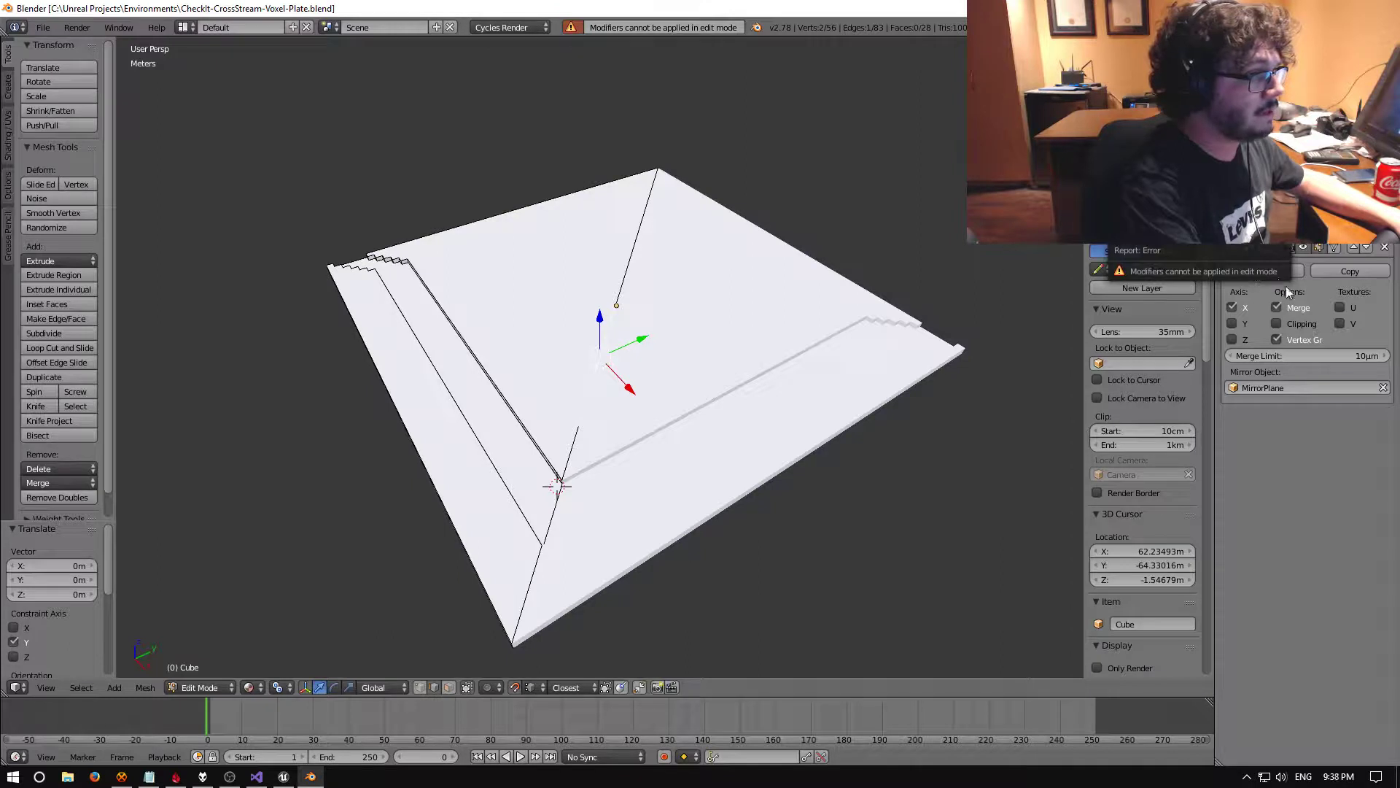
{"action": "left_click", "coordinate": [208, 687]}
{"action": "key", "text": "Tab"}
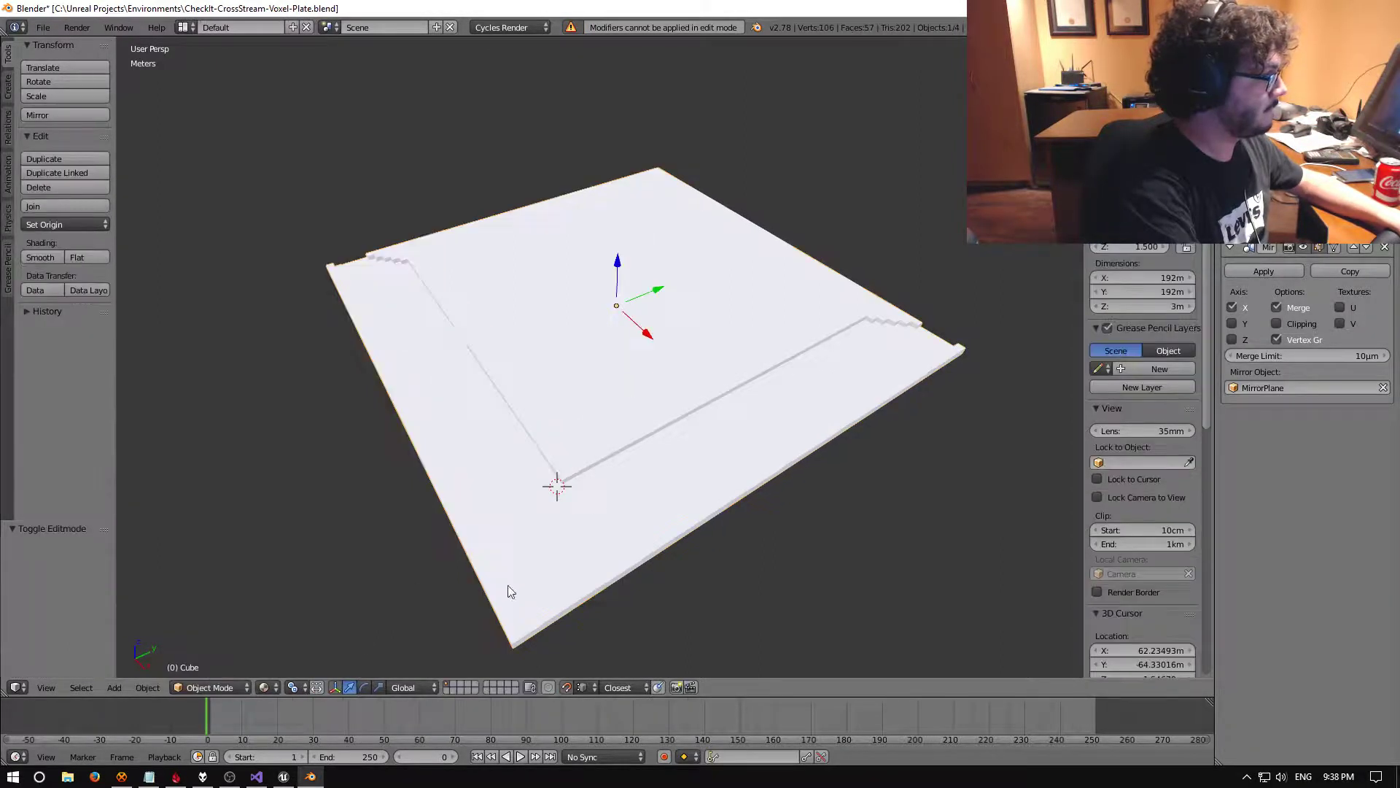
{"action": "left_click", "coordinate": [1264, 272]}
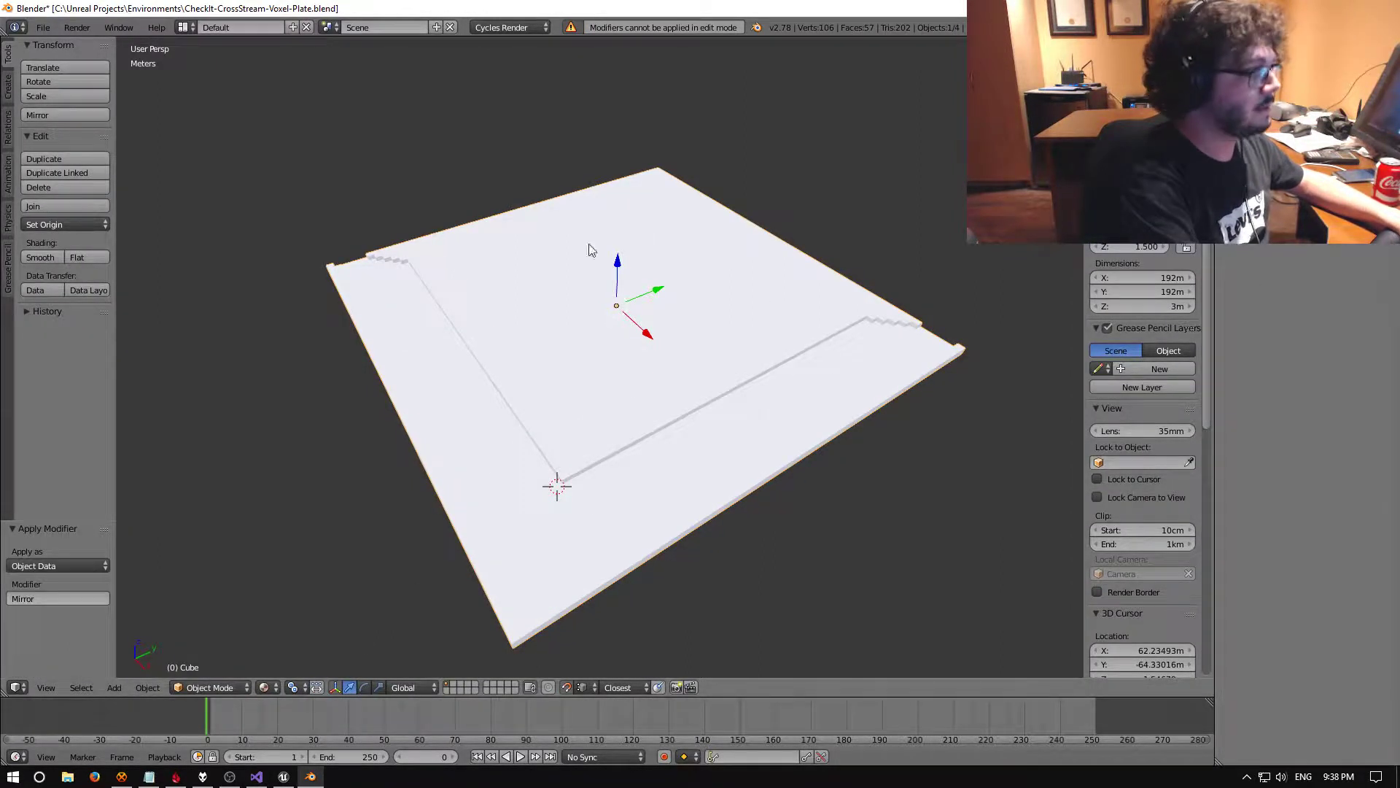
Export the plate as CheckIt-CrossStream-Voxel-Plate.fbx into the CheckIt 4.15 project's Content\Meshes\Level_CrossStreams folder
{"action": "left_click", "coordinate": [43, 27]}
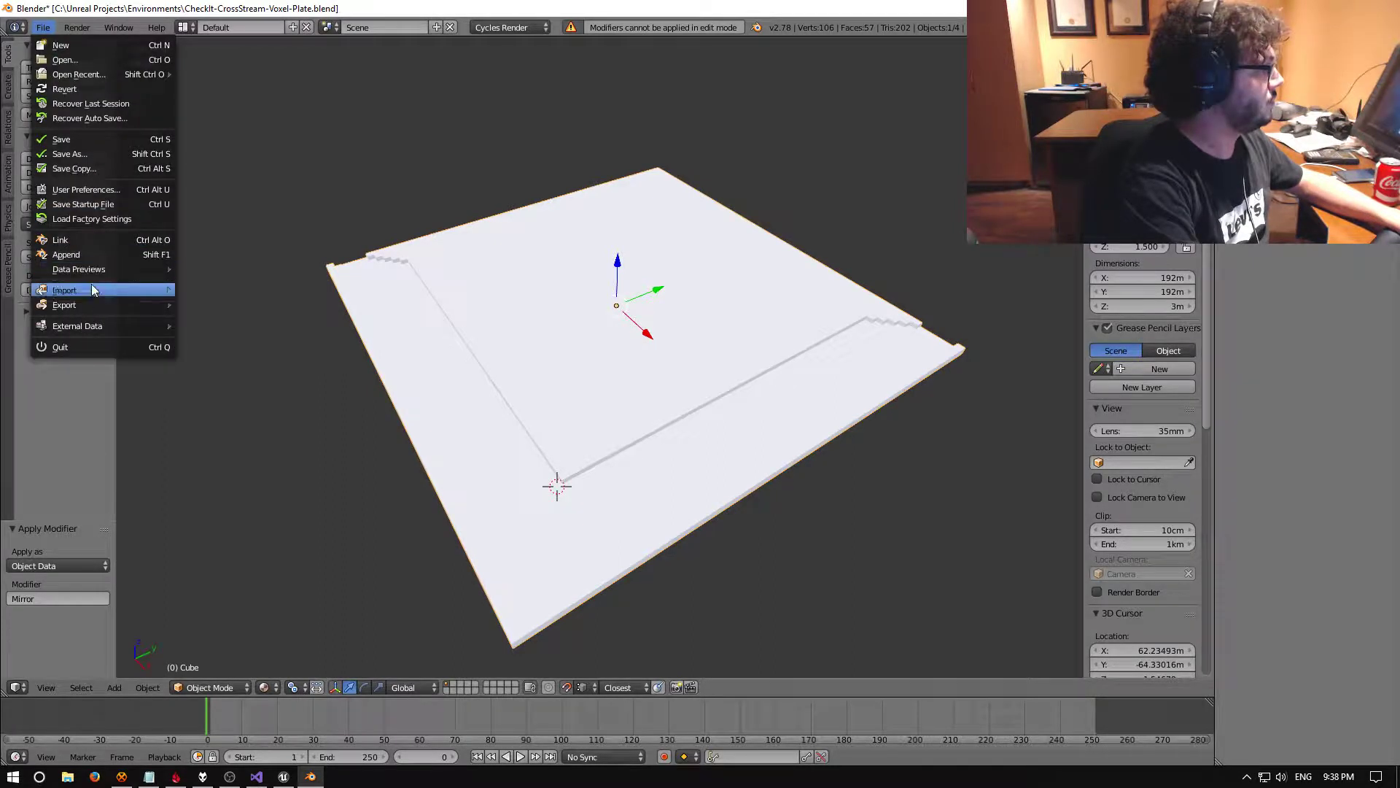
{"action": "mouse_move", "coordinate": [94, 307]}
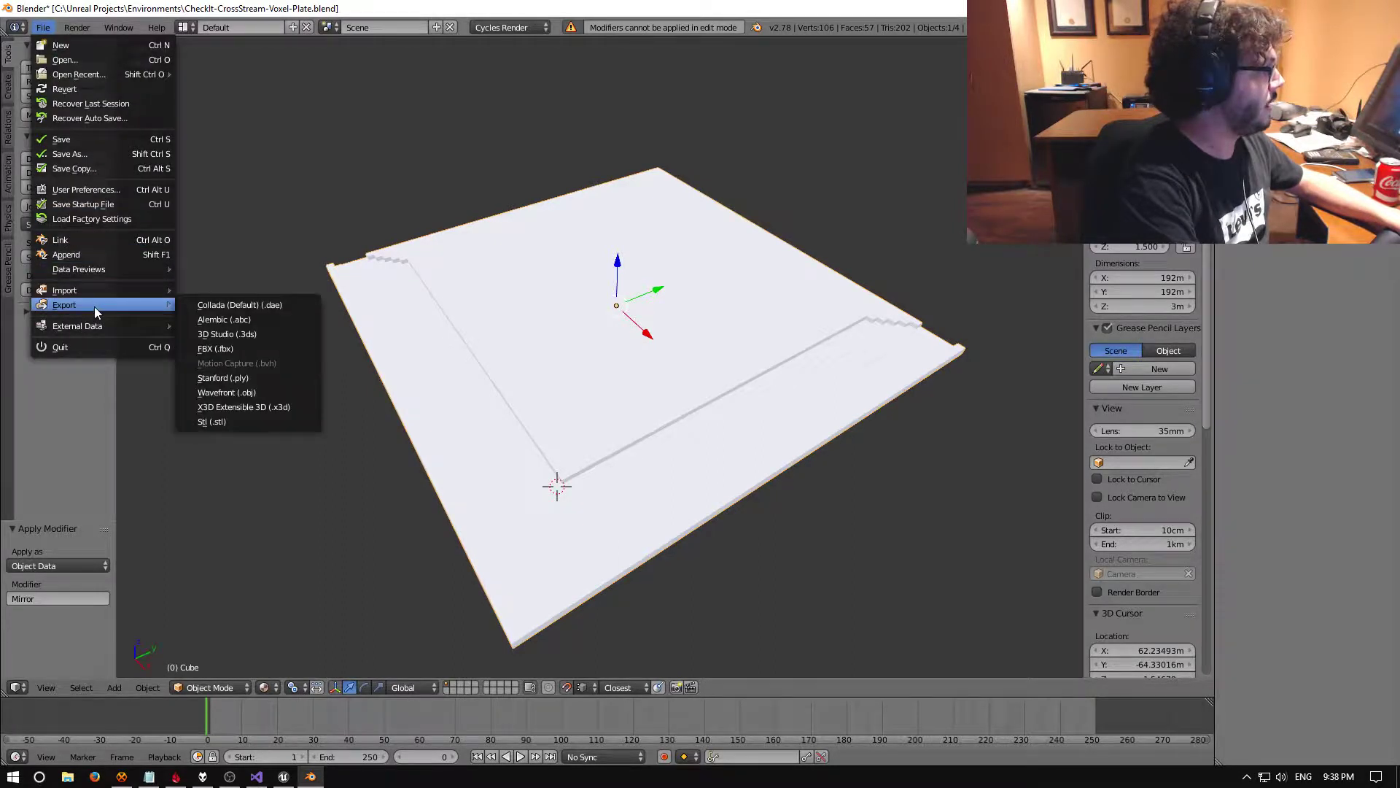
{"action": "left_click", "coordinate": [238, 348]}
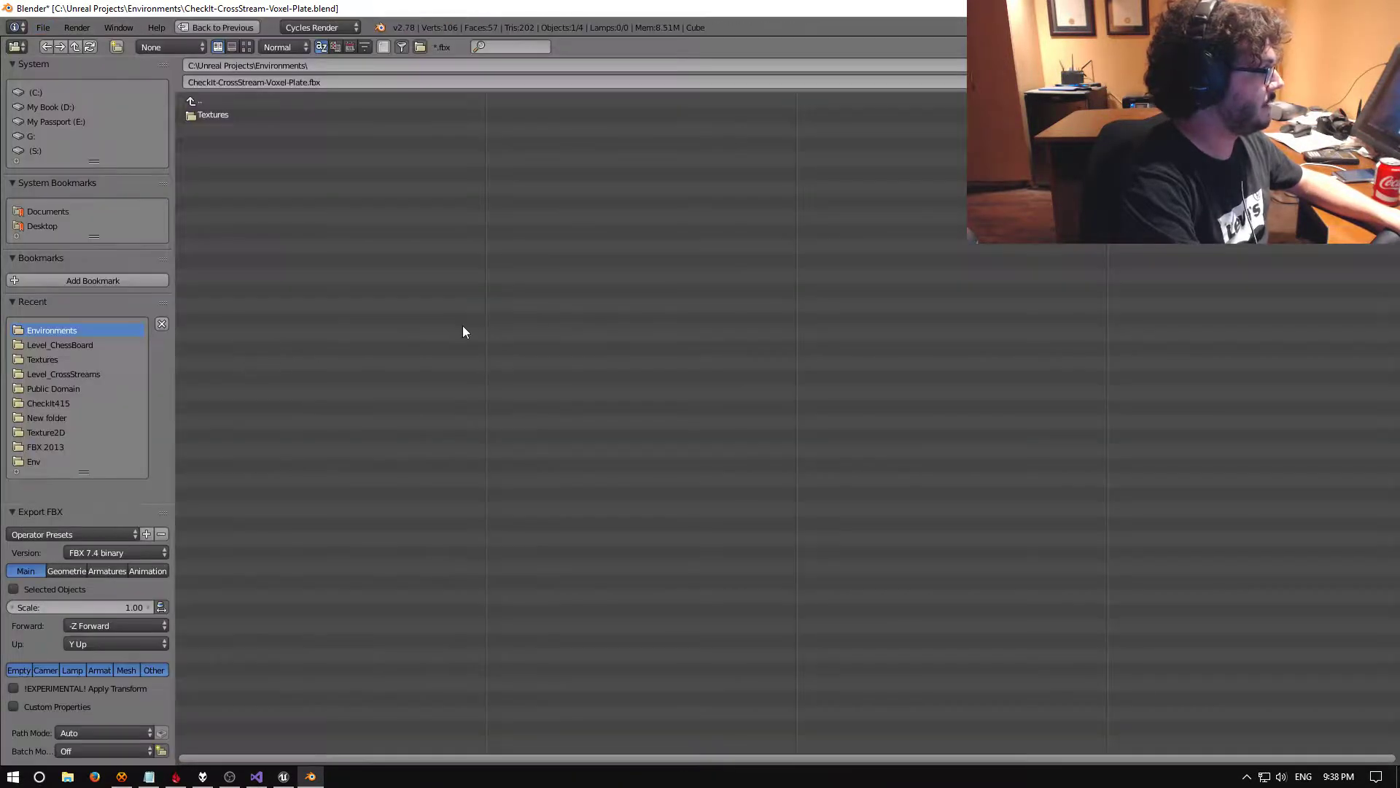
{"action": "left_click", "coordinate": [203, 102]}
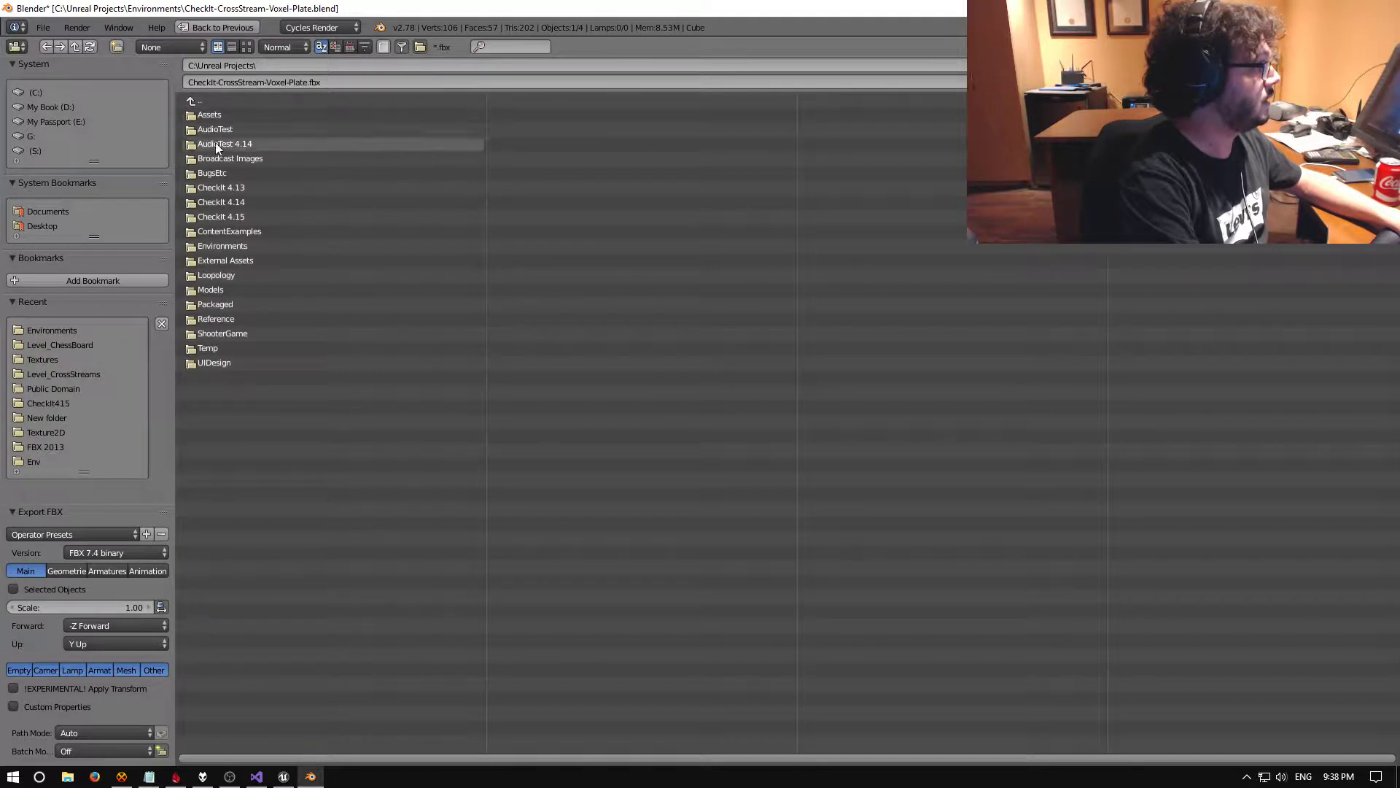
{"action": "left_click", "coordinate": [226, 216]}
{"action": "left_click", "coordinate": [212, 159]}
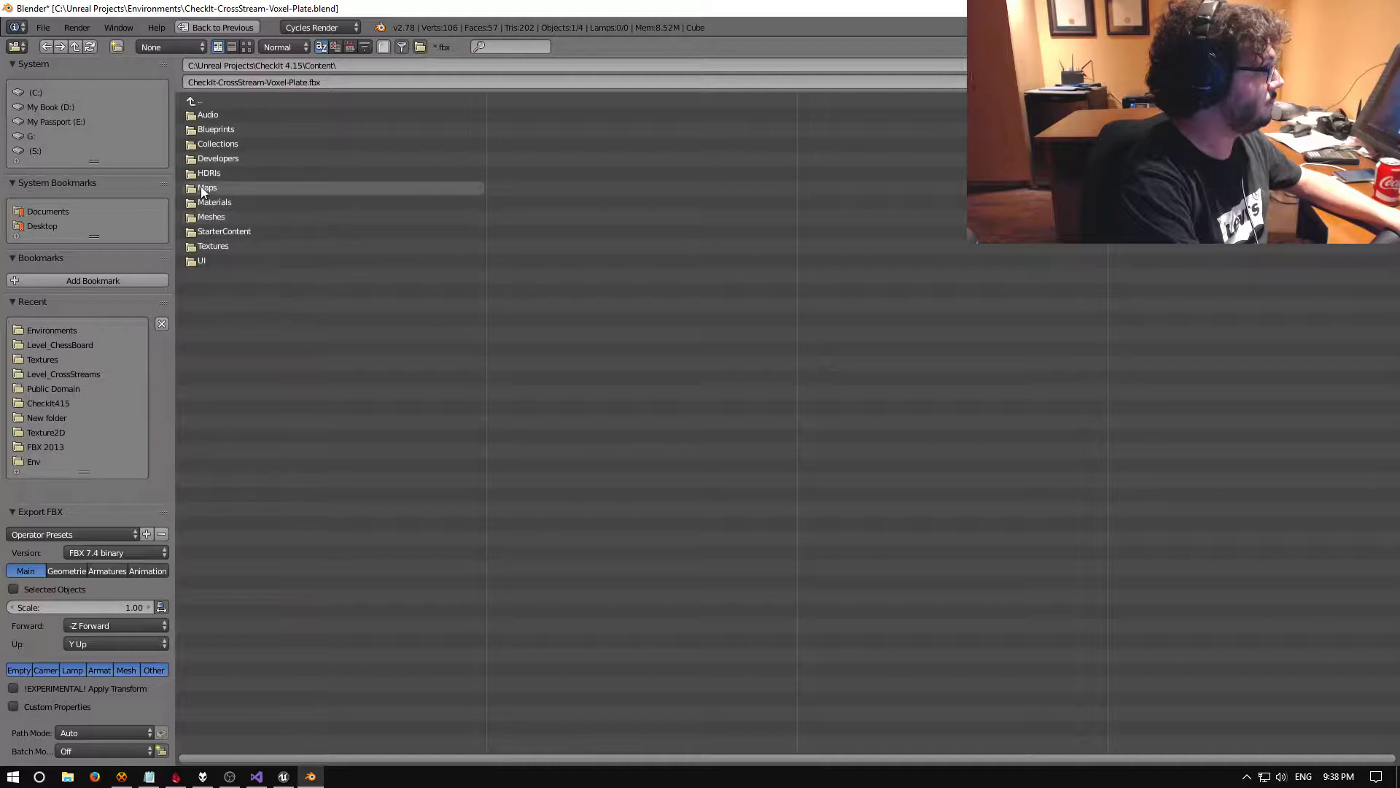
{"action": "left_click", "coordinate": [215, 216]}
{"action": "left_click", "coordinate": [235, 130]}
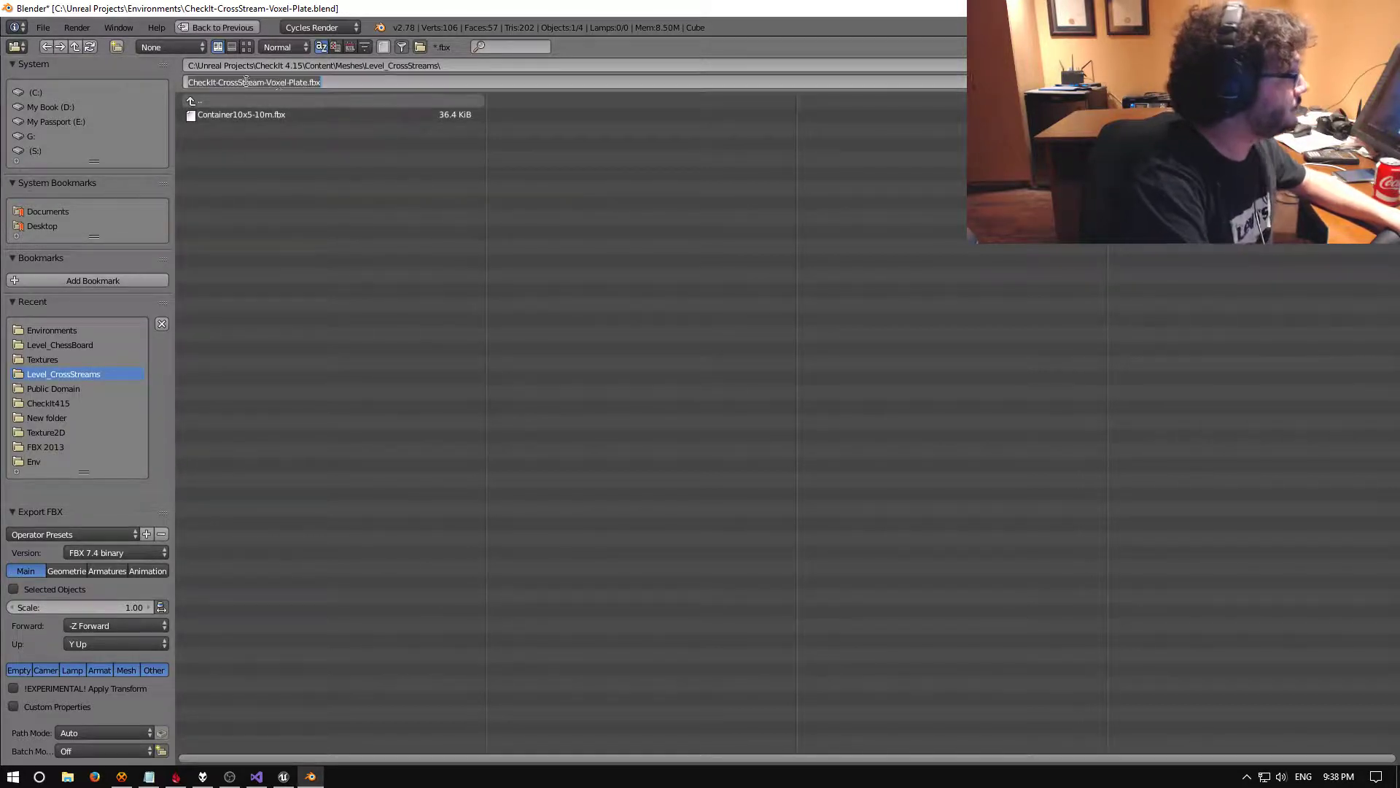
{"action": "left_click", "coordinate": [291, 82]}
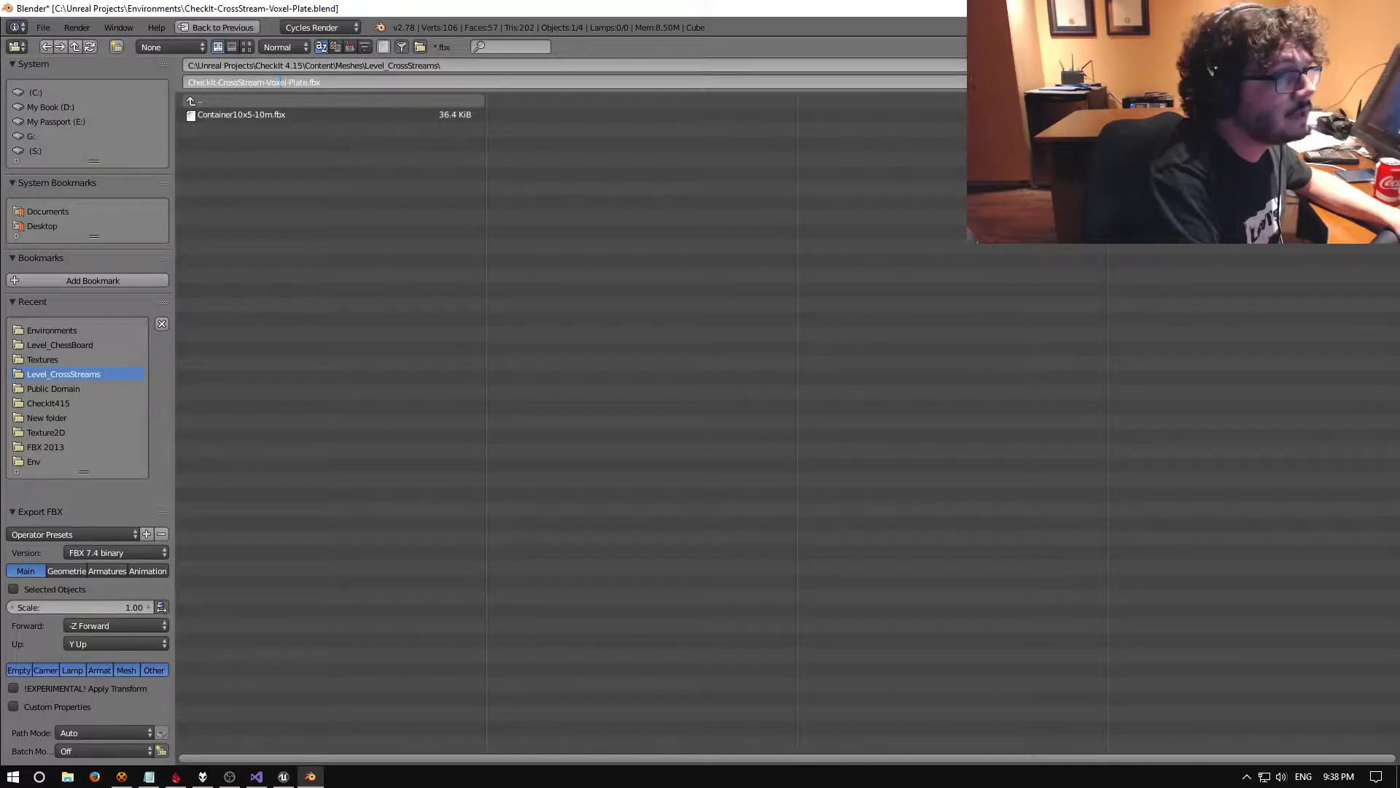
{"action": "key", "text": "Return"}
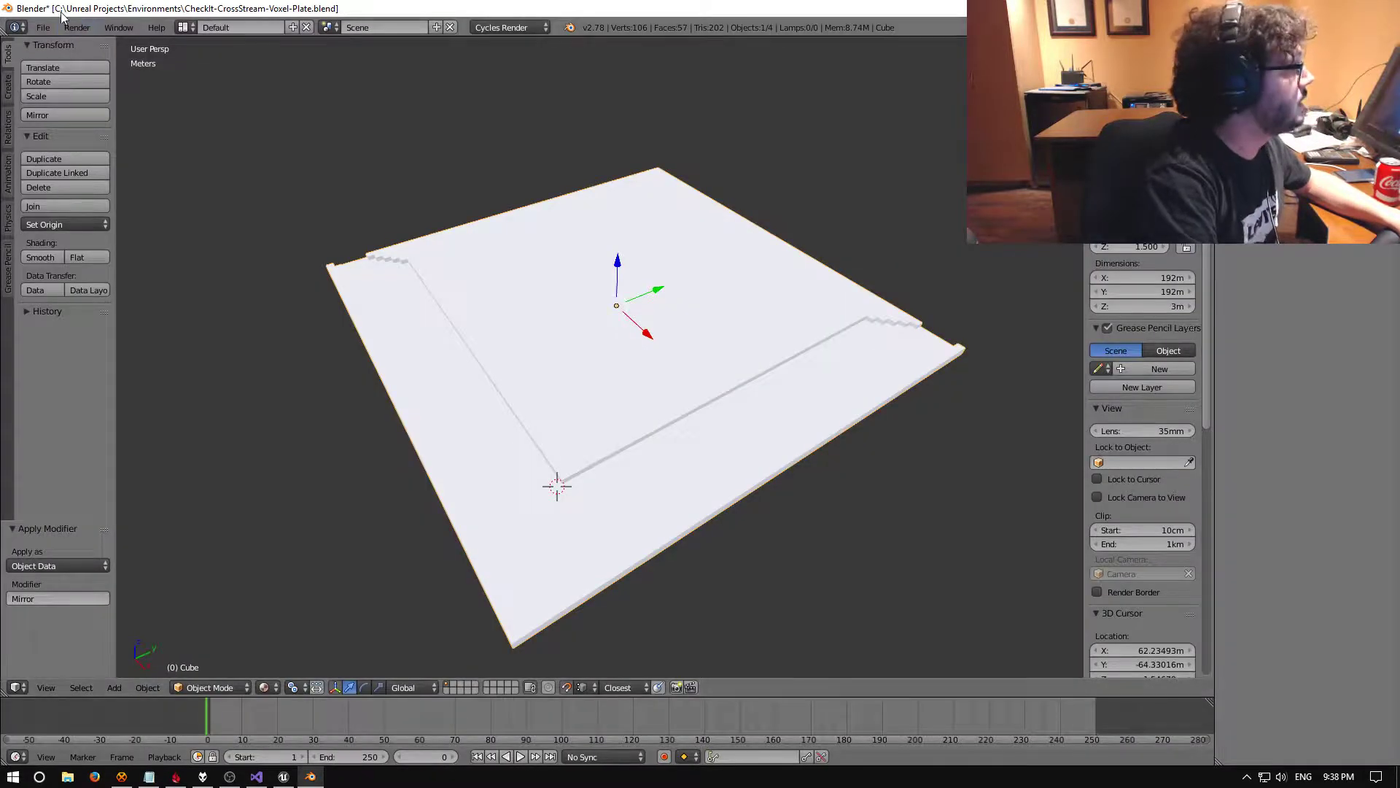
Revert the plate file to its saved version to bring back the unapplied Mirror modifier
{"action": "left_click", "coordinate": [41, 28]}
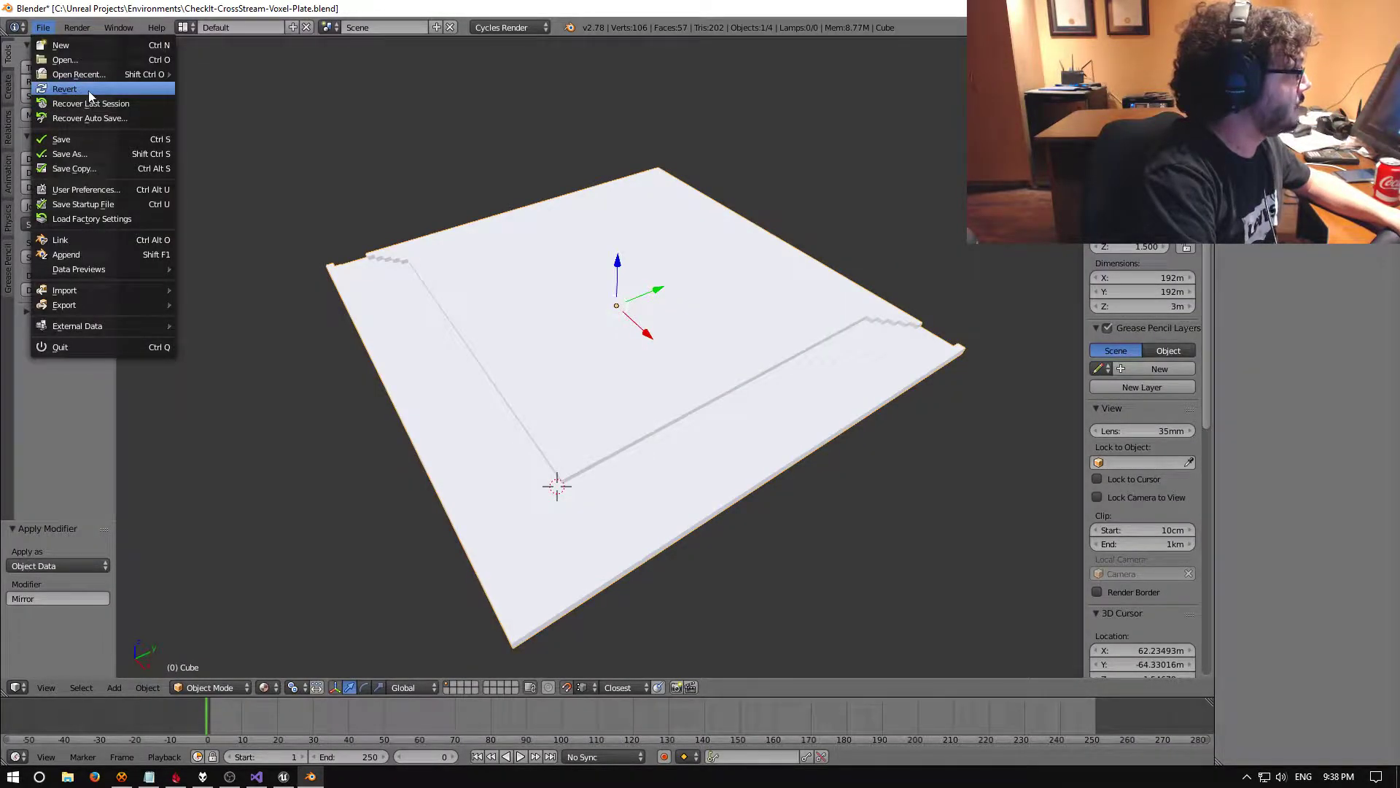
{"action": "key", "text": "Escape"}
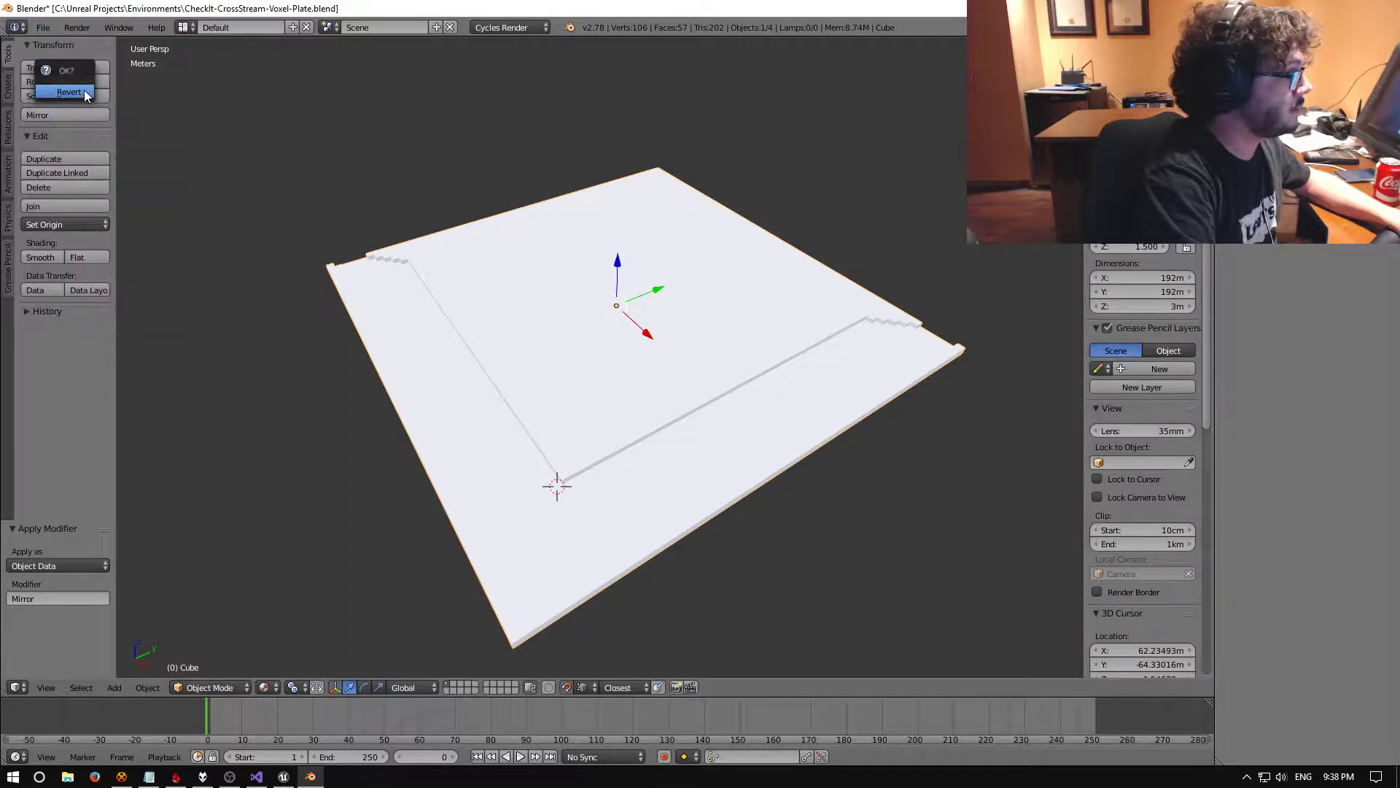
{"action": "middle_click_drag", "start_coordinate": [283, 154], "coordinate": [898, 194]}
{"action": "middle_click_drag", "start_coordinate": [661, 321], "coordinate": [540, 280]}
{"action": "left_click", "coordinate": [43, 27]}
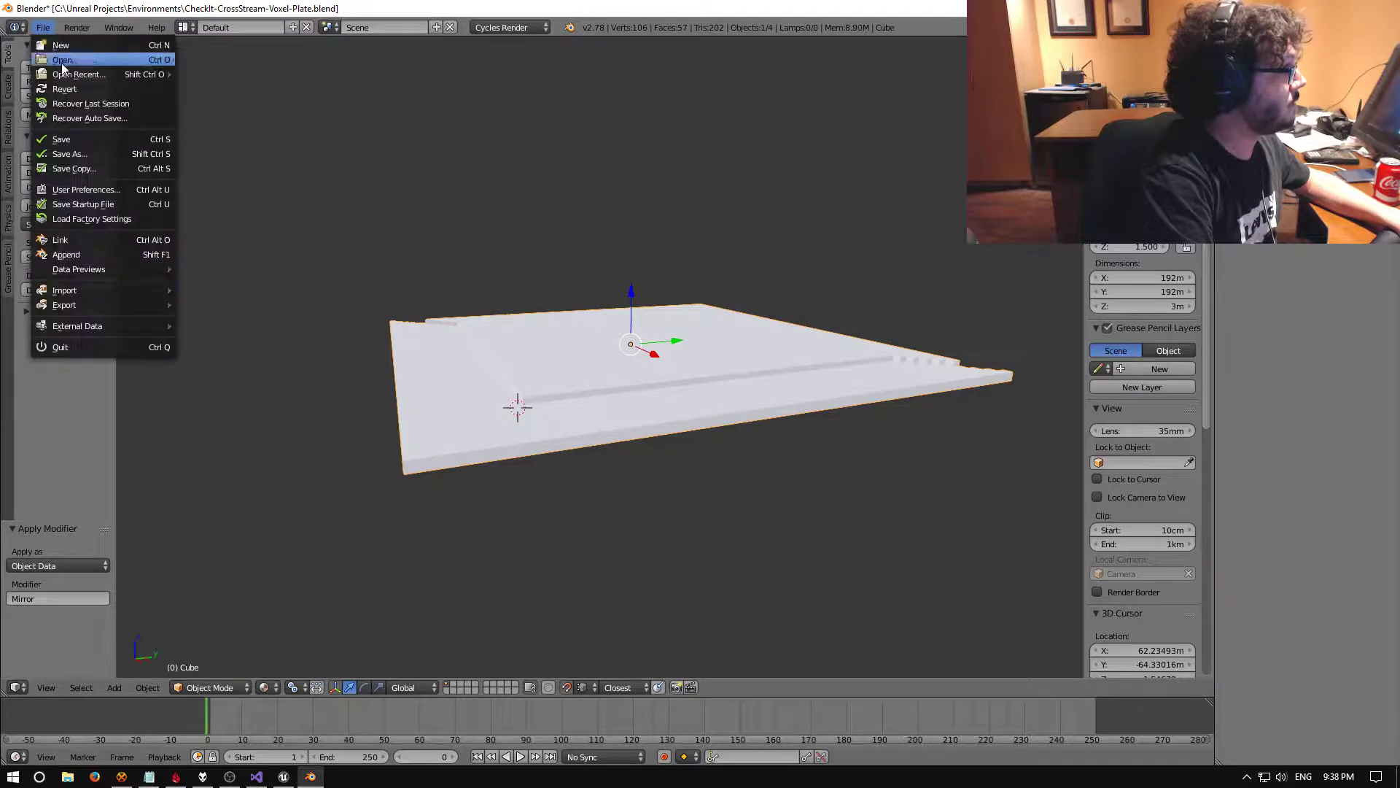
{"action": "key", "text": "Escape"}
{"action": "left_click", "coordinate": [43, 27]}
{"action": "key", "text": "Escape"}
Enter Edit Mode on the plate and hide the Mirror modifier's mirrored half while editing
{"action": "key", "text": "Tab"}
{"action": "middle_click_drag", "start_coordinate": [627, 365], "coordinate": [663, 355]}
{"action": "right_click", "coordinate": [663, 355]}
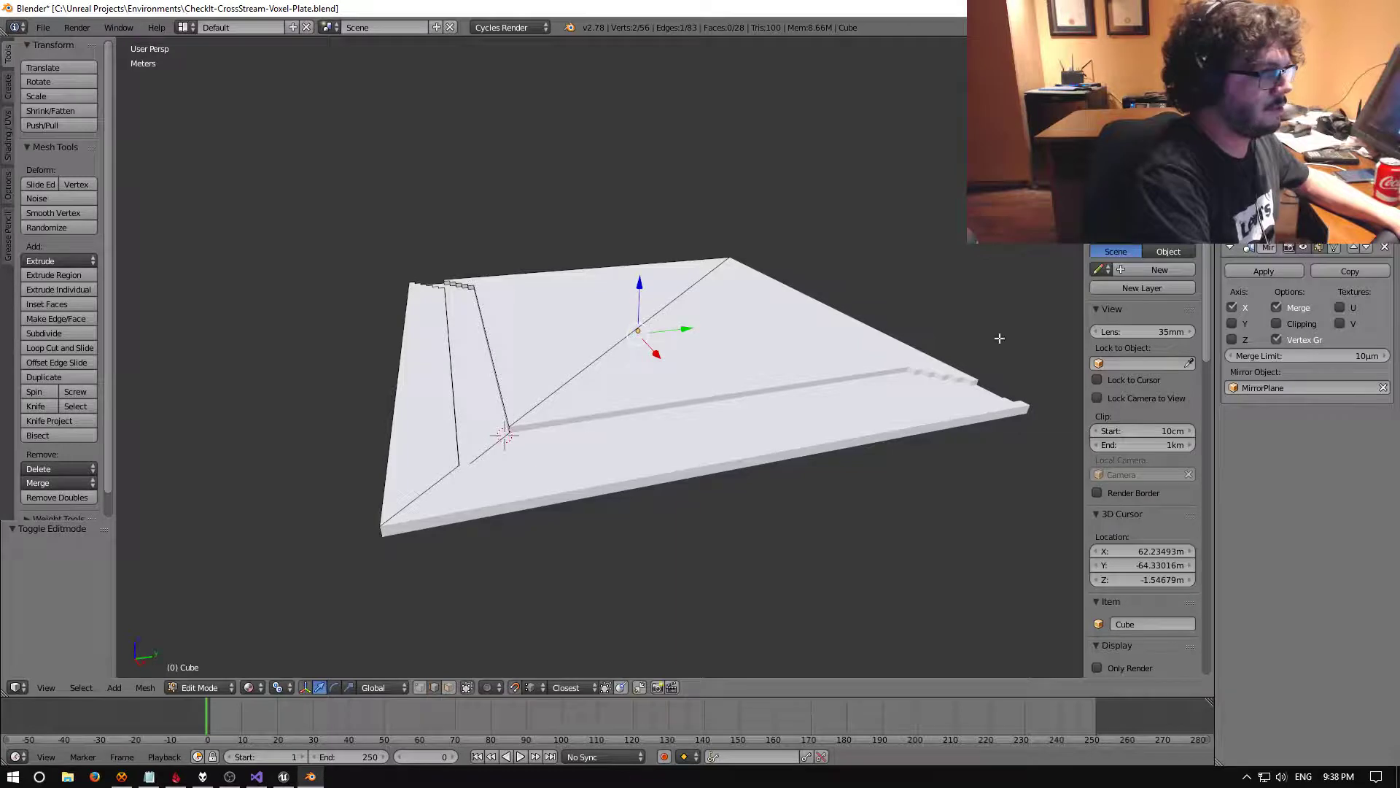
{"action": "left_click", "coordinate": [1317, 249]}
{"action": "middle_click_drag", "start_coordinate": [540, 442], "coordinate": [590, 466]}
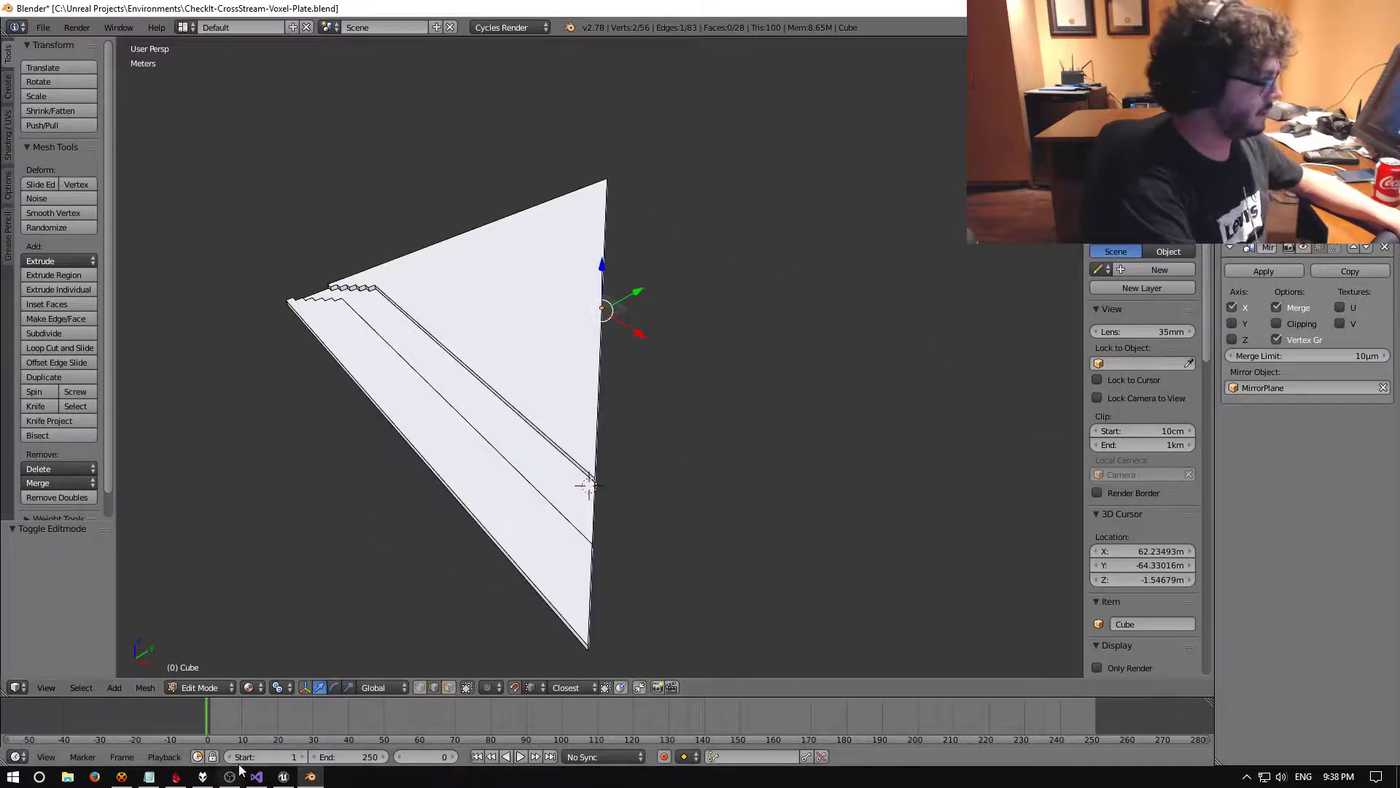
Switch to Unreal Editor, import the detected voxel plate FBX with the given import options, and close the message log
{"action": "left_click", "coordinate": [283, 776]}
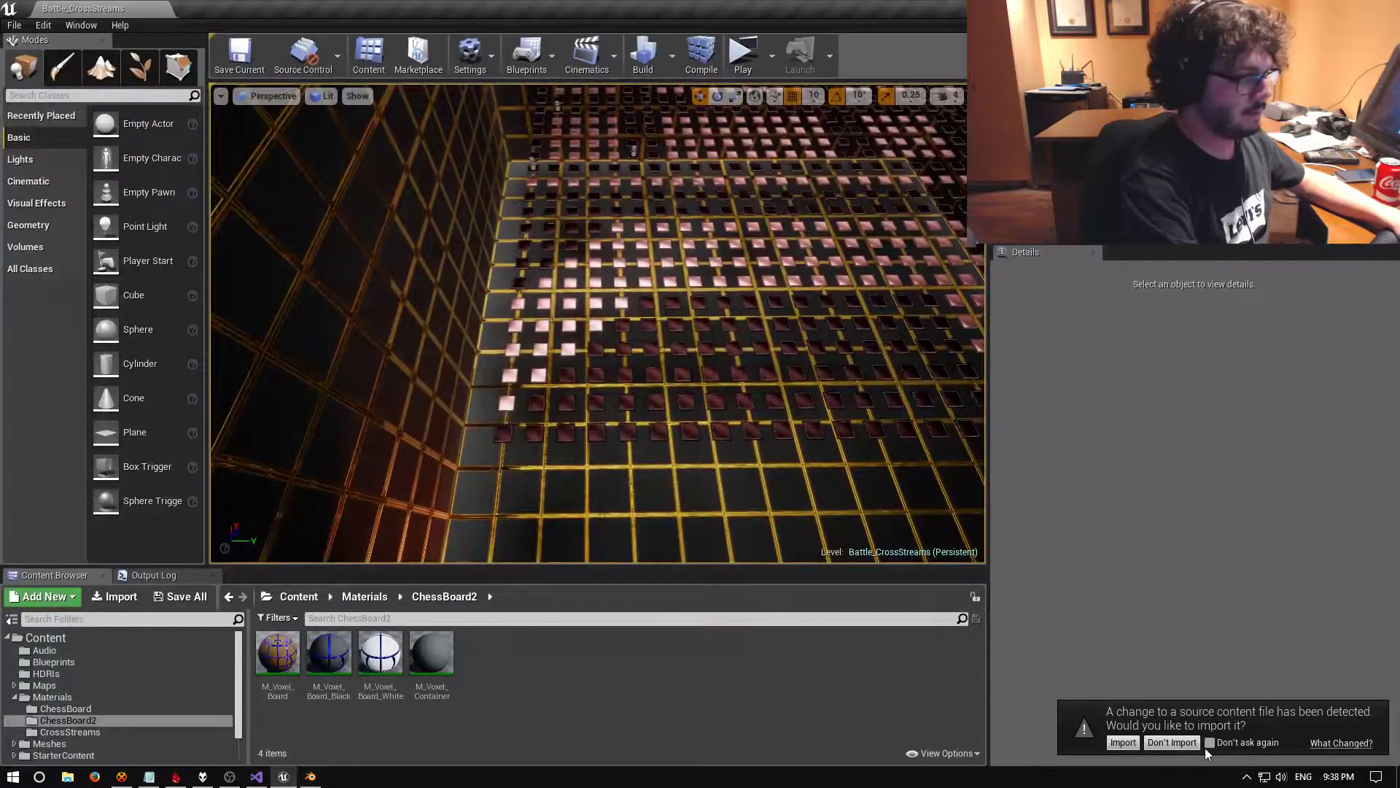
{"action": "left_click", "coordinate": [1123, 743]}
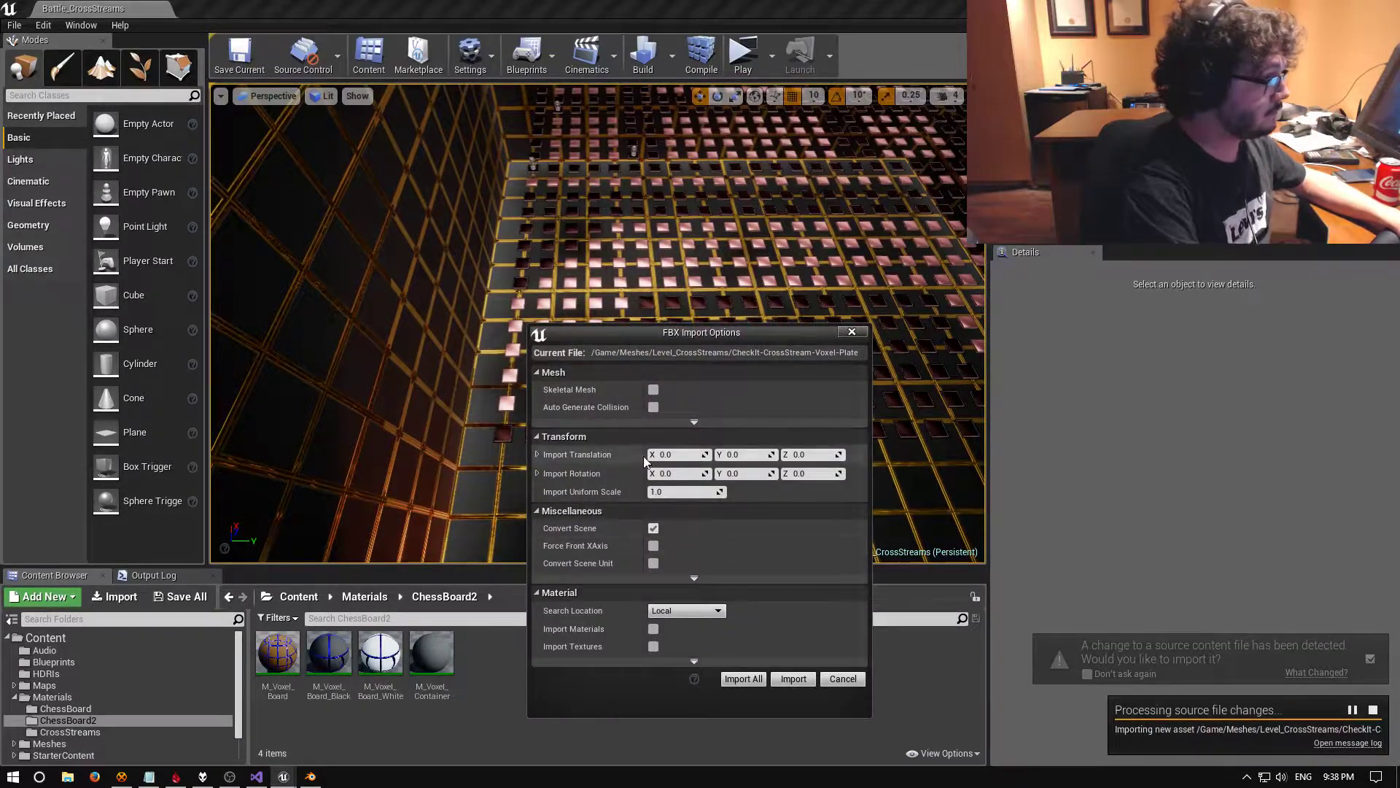
{"action": "left_click", "coordinate": [742, 679]}
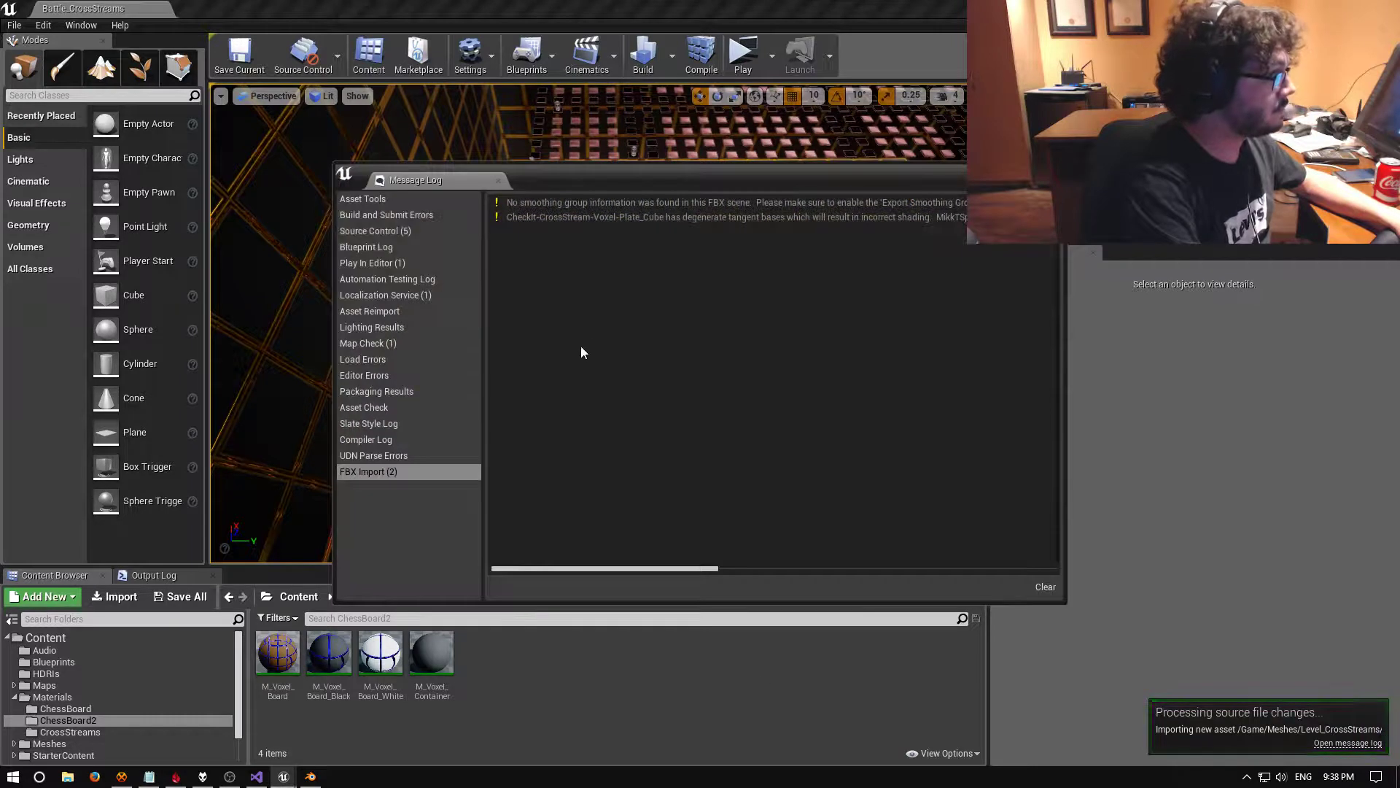
{"action": "left_click", "coordinate": [1056, 170]}
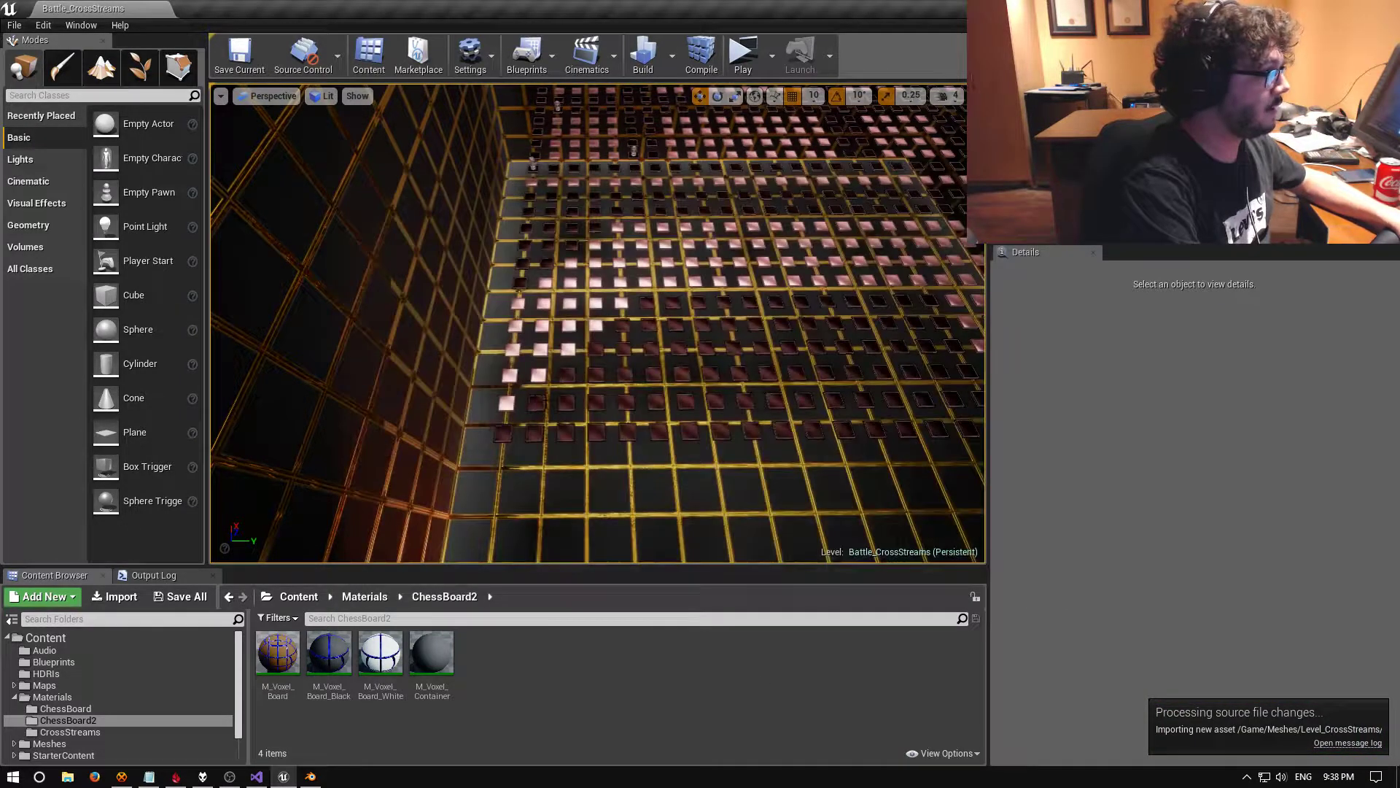
{"action": "left_click", "coordinate": [15, 26]}
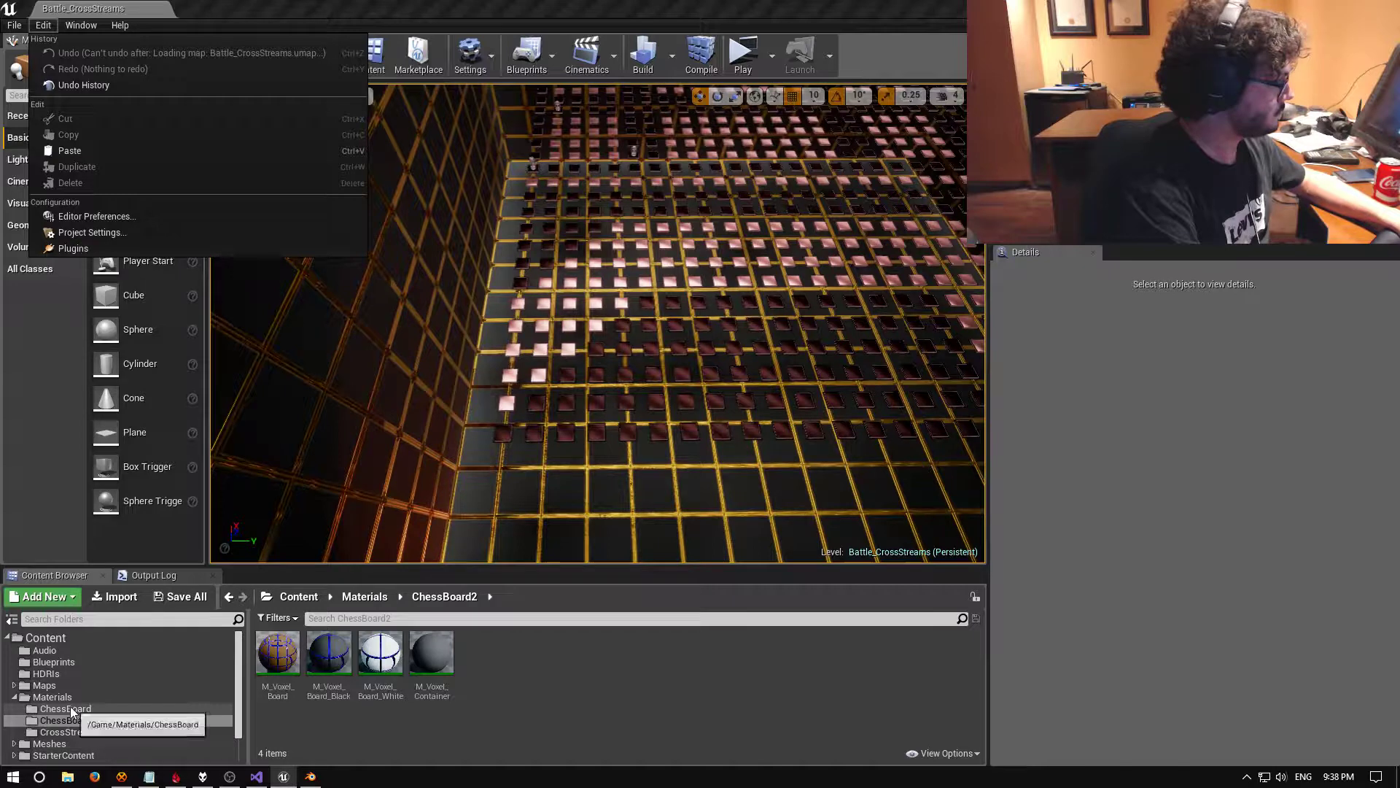
Open the Meshes/Level_CrossStreams folder and place the CheckIt-CrossStream-Voxel-Plate mesh in the Battle_CrossStreams level
{"action": "left_click", "coordinate": [50, 743]}
{"action": "left_click", "coordinate": [50, 743]}
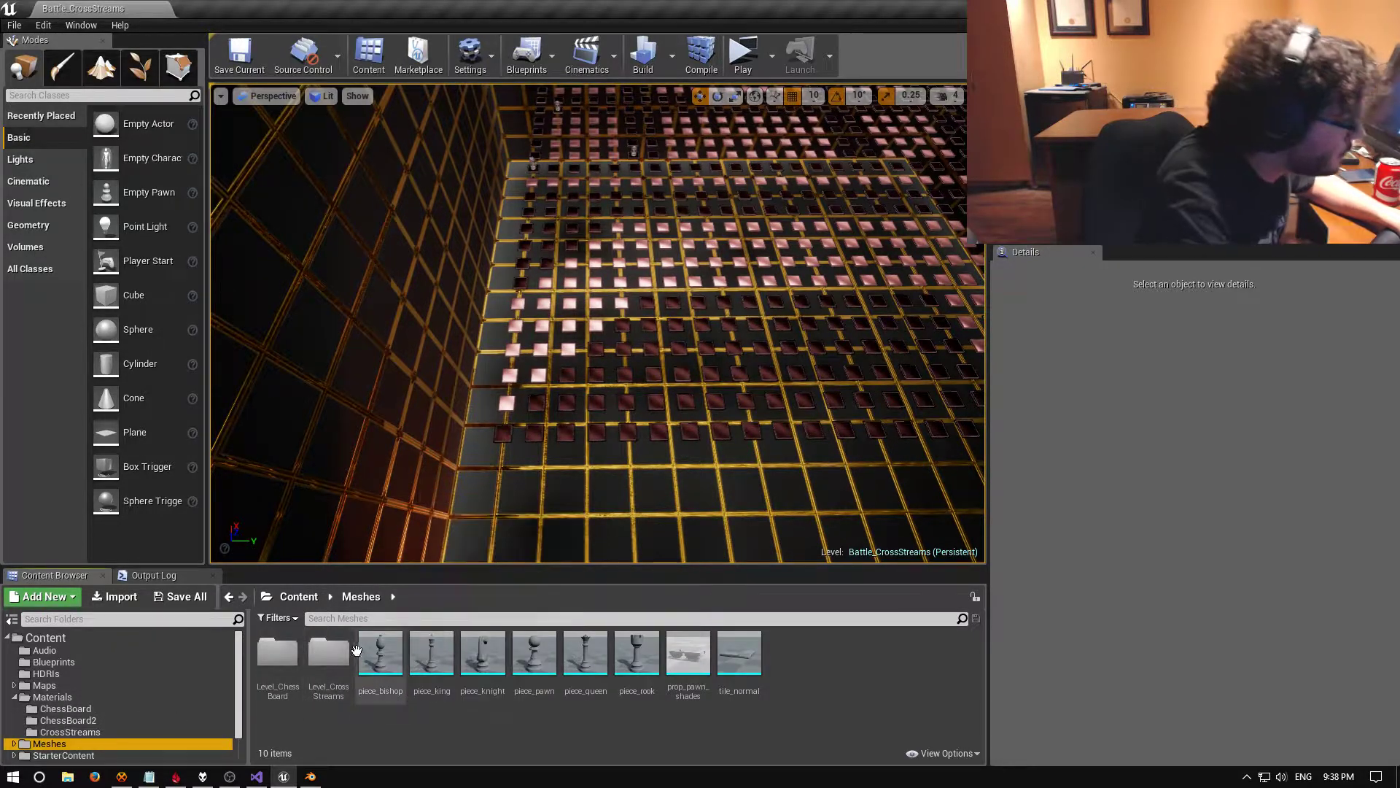
{"action": "double_click", "coordinate": [328, 655]}
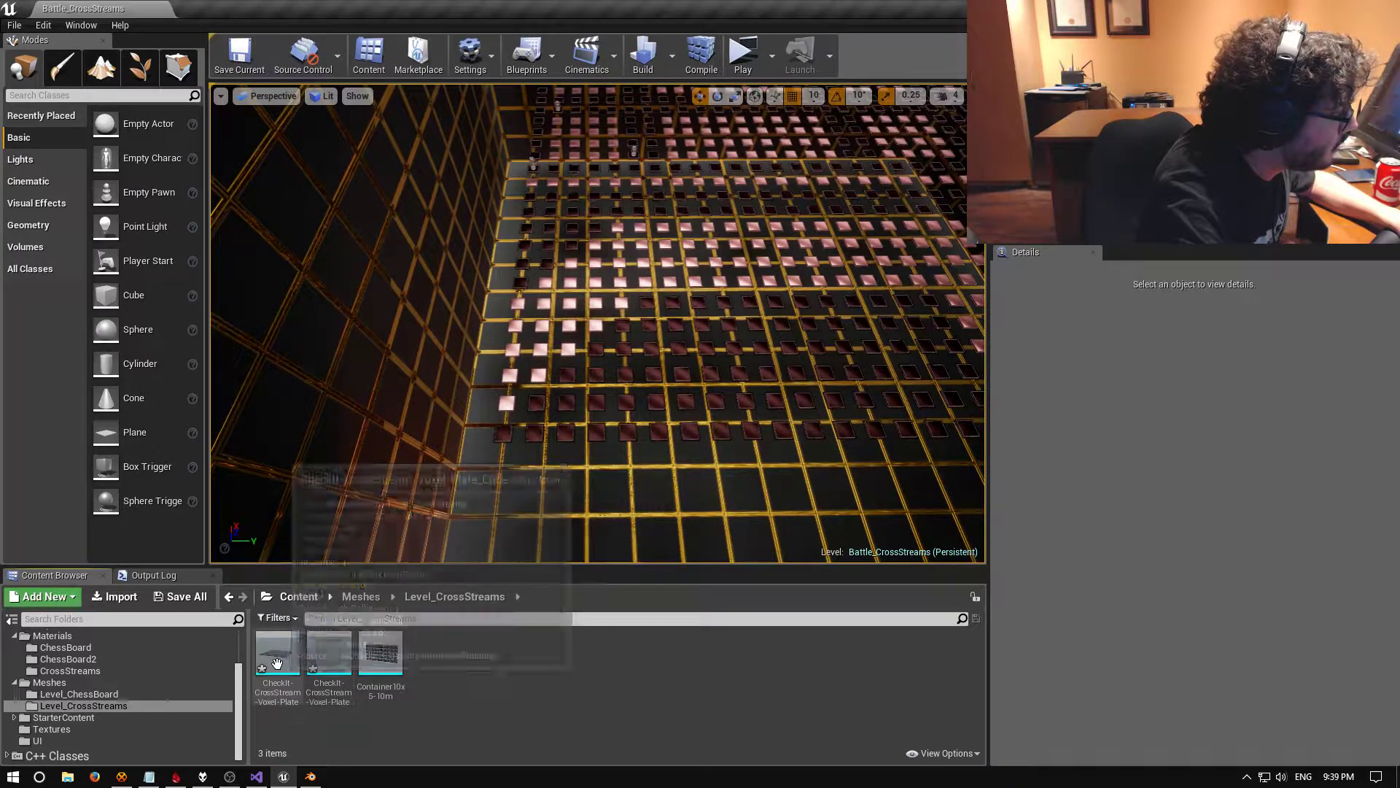
{"action": "left_click", "coordinate": [330, 652]}
{"action": "left_click", "coordinate": [278, 675]}
{"action": "left_click_drag", "start_coordinate": [277, 676], "coordinate": [740, 272]}
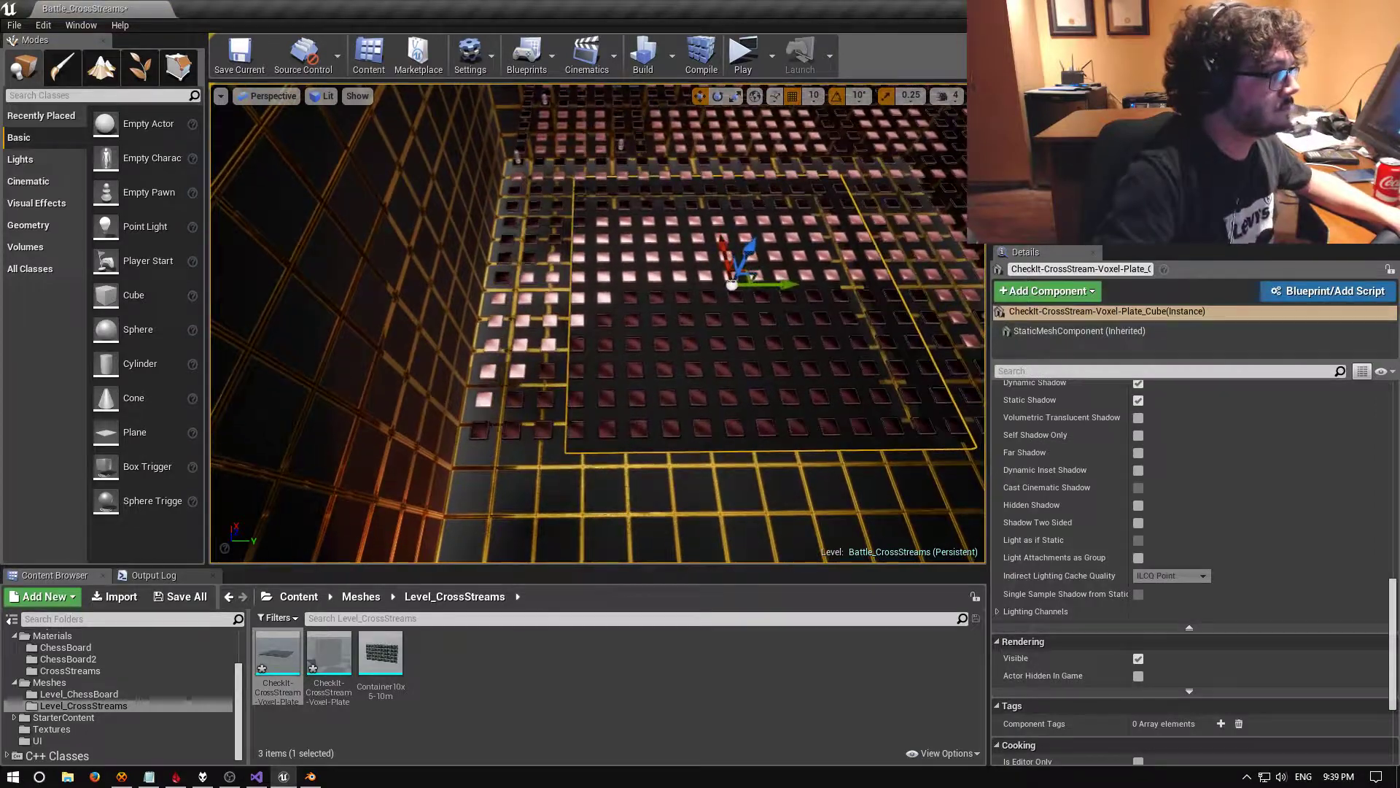
Set the placed plate's X, Y and Z location to 0 cm
{"action": "scroll", "coordinate": [1206, 426], "scroll_direction": "up", "scroll_amount": 15}
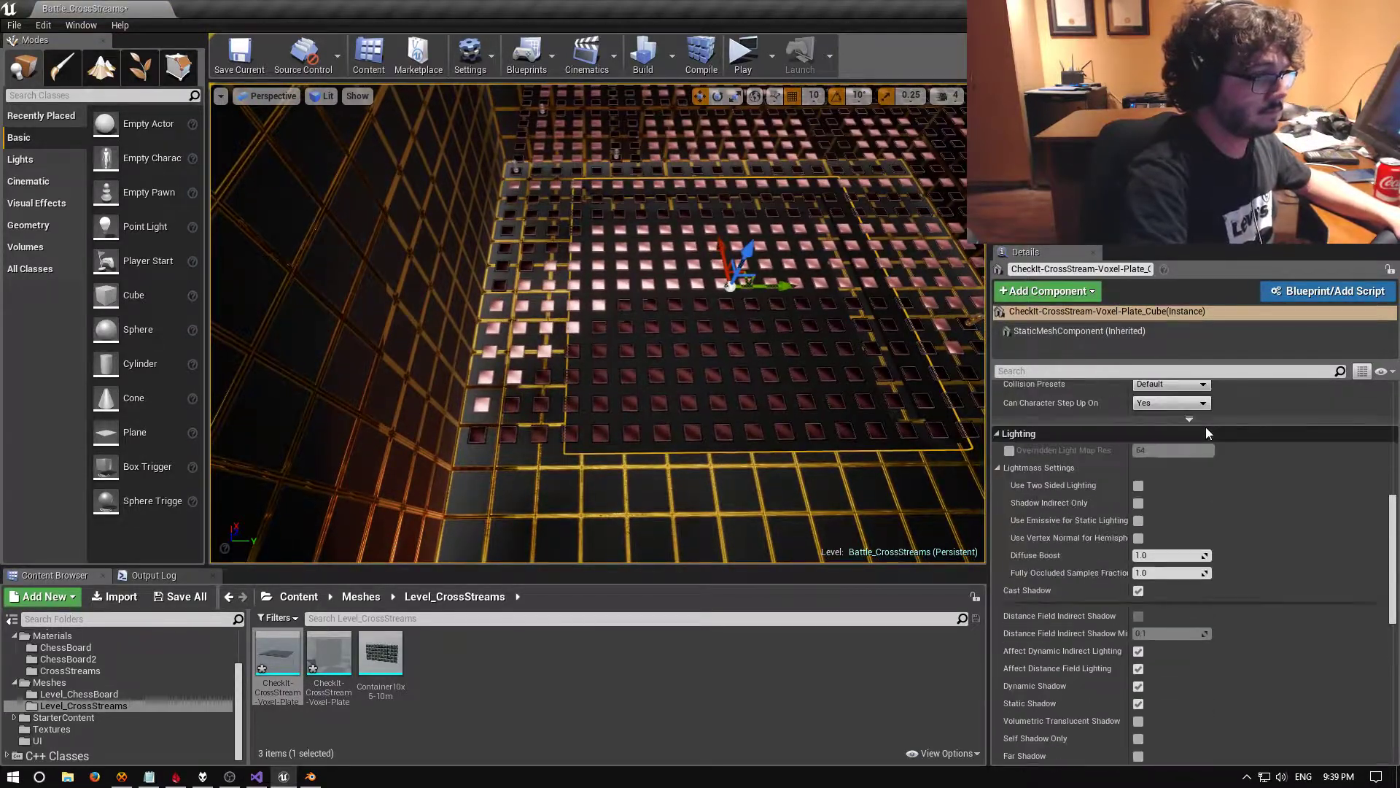
{"action": "left_click", "coordinate": [1171, 405]}
{"action": "type", "text": "0"}
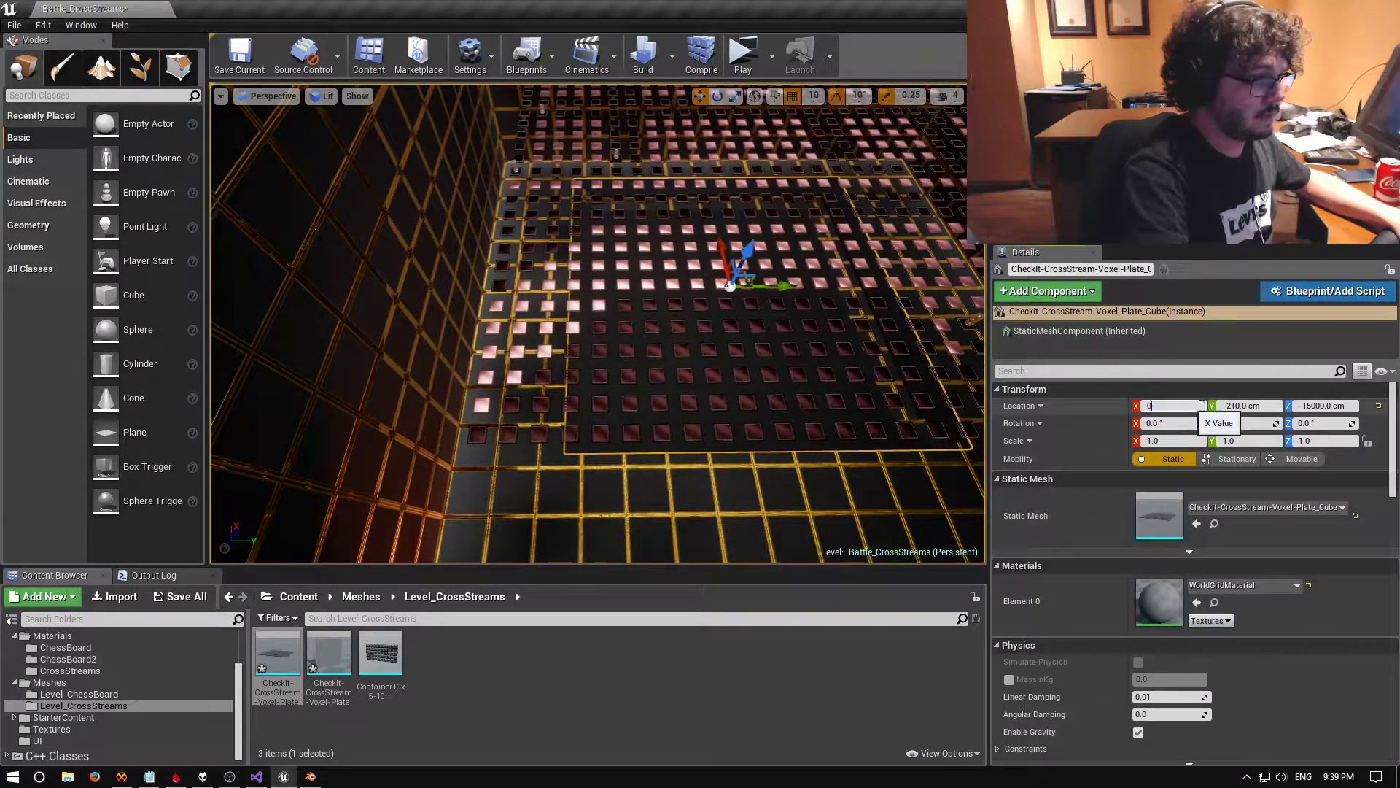
{"action": "key", "text": "Tab"}
{"action": "type", "text": "0"}
{"action": "key", "text": "Return"}
{"action": "key", "text": "Tab"}
{"action": "type", "text": "0"}
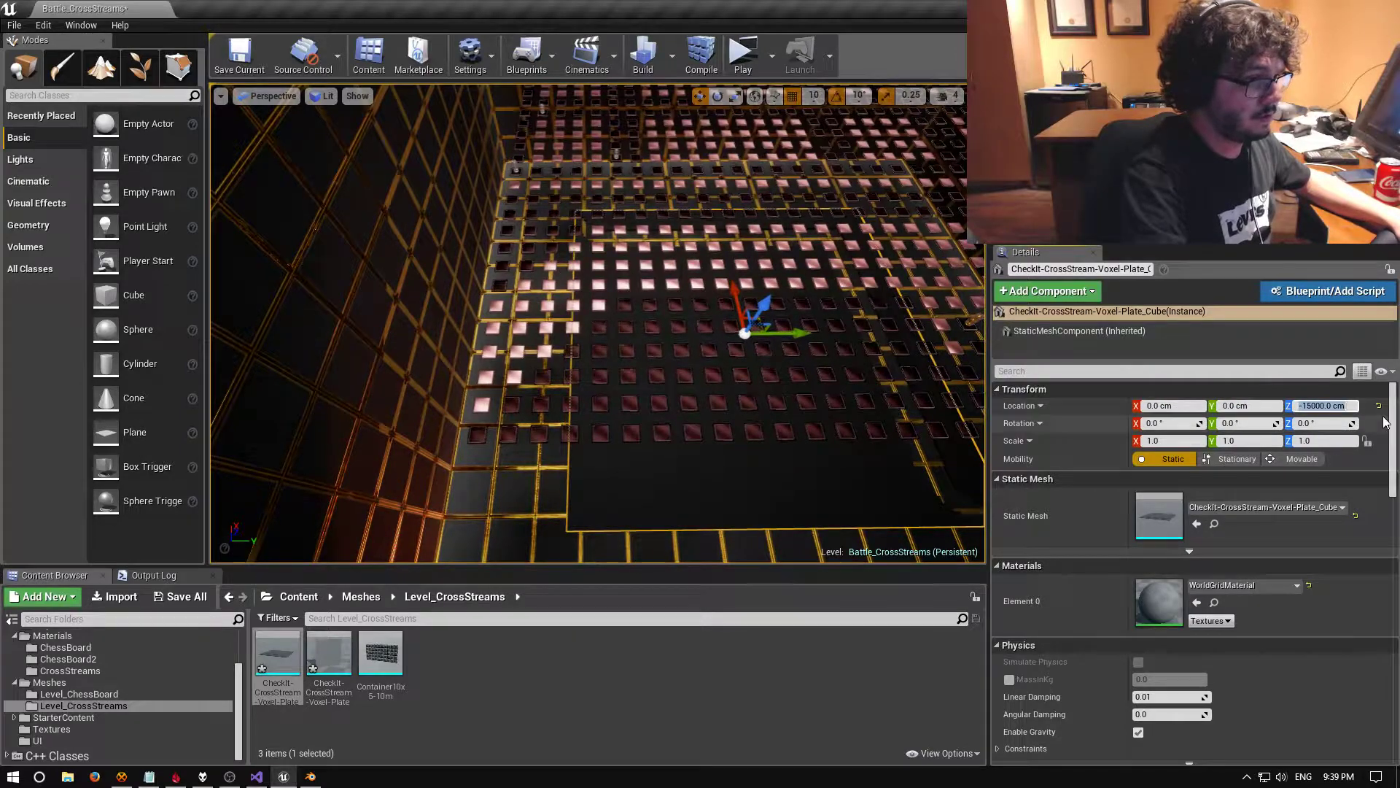
{"action": "key", "text": "Return"}
Lower the plate, trying a Z location of -100 cm before setting it to -200 cm
{"action": "right_click_drag", "start_coordinate": [598, 324], "coordinate": [408, 423]}
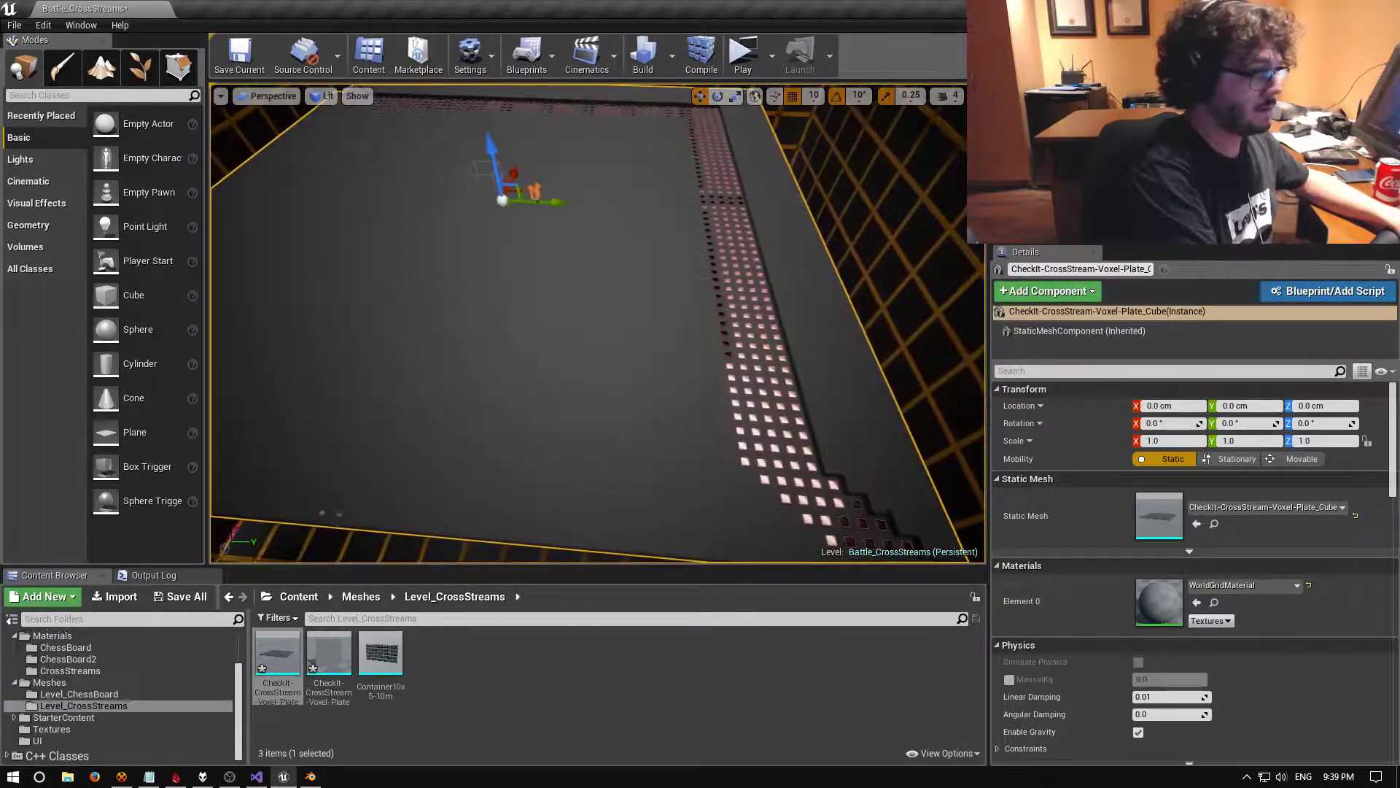
{"action": "left_click", "coordinate": [1324, 406]}
{"action": "type", "text": "-100"}
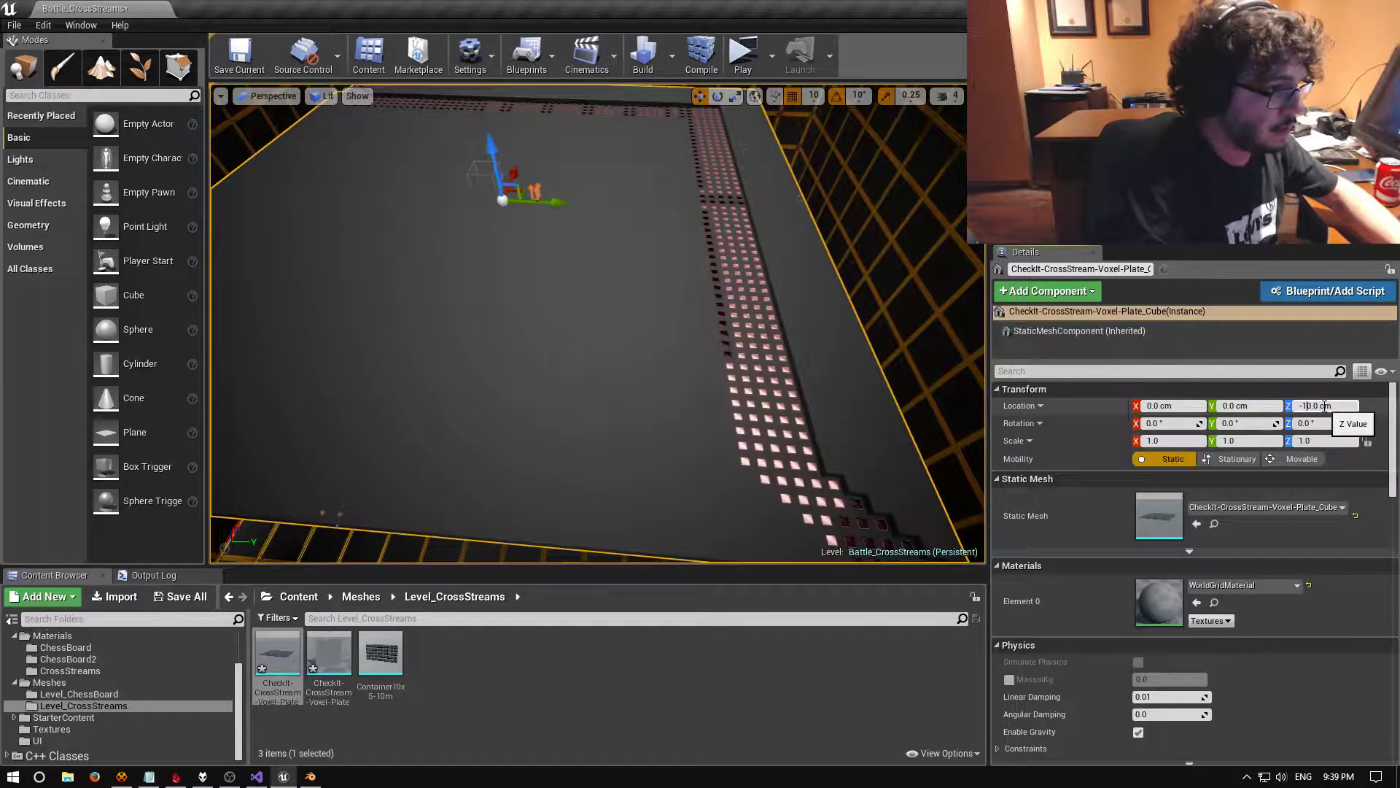
{"action": "key", "text": "Return"}
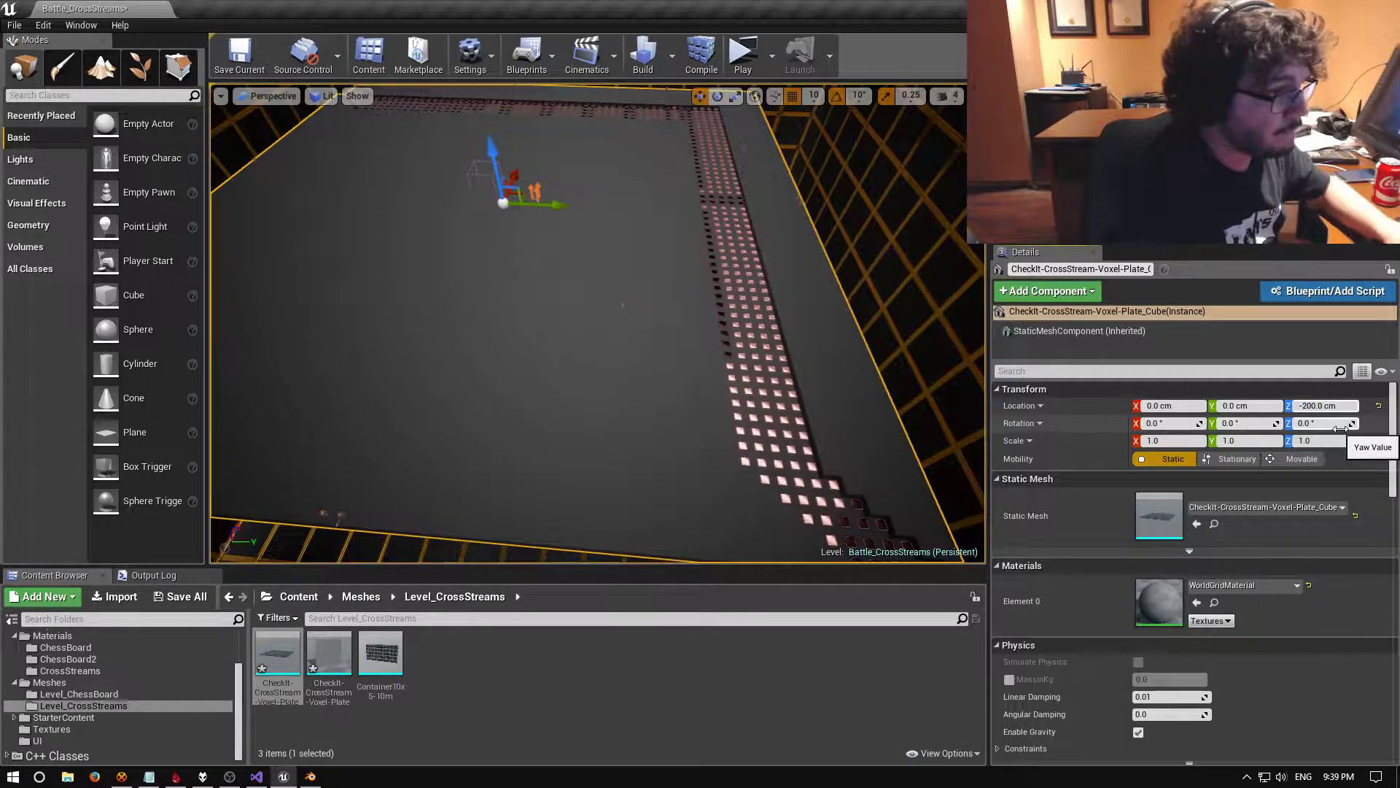
{"action": "type", "text": "-200"}
{"action": "key", "text": "Return"}
{"action": "right_click_drag", "start_coordinate": [588, 431], "coordinate": [427, 430]}
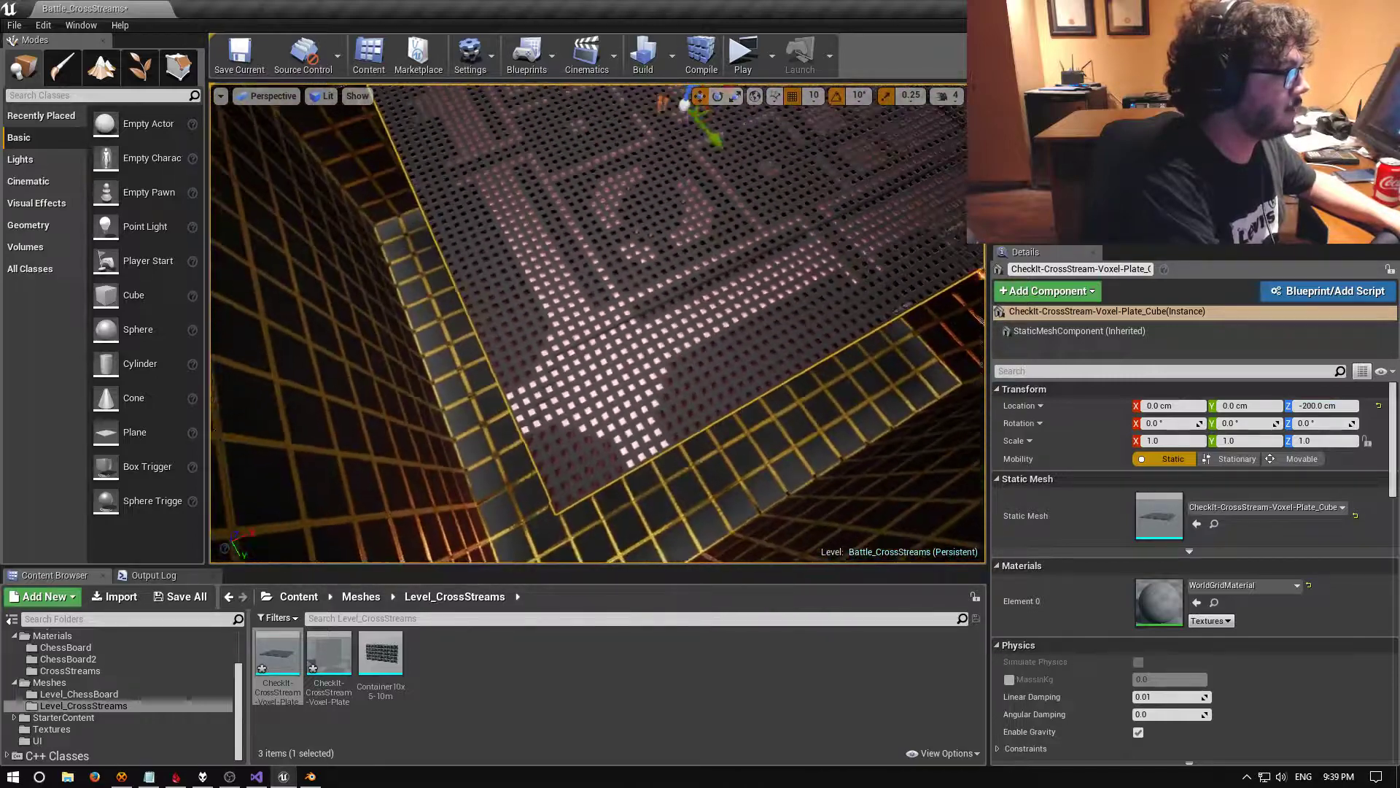
{"action": "key", "text": "f"}
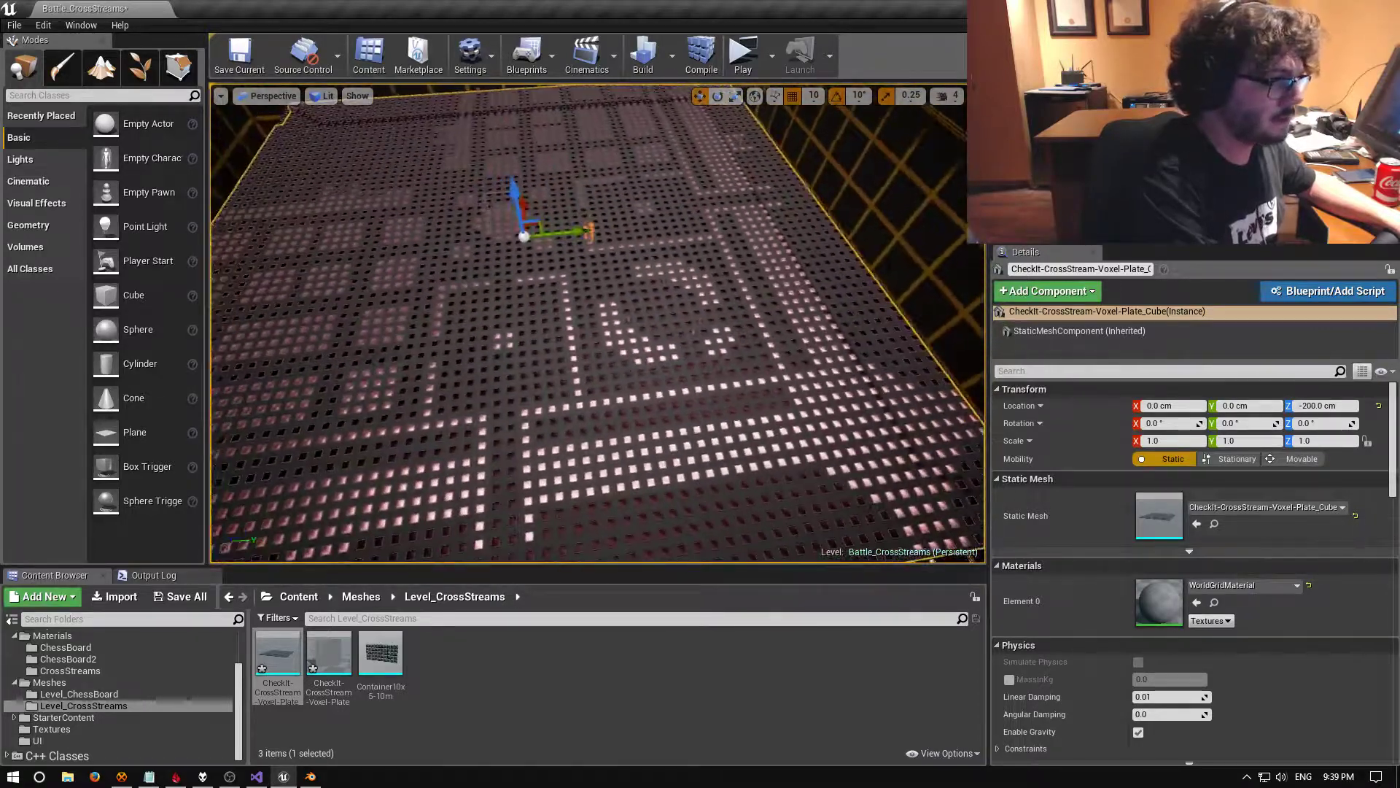
Rotate the plate by setting its Z rotation to 90°
{"action": "left_click", "coordinate": [1316, 423]}
{"action": "right_click_drag", "start_coordinate": [598, 321], "coordinate": [555, 321]}
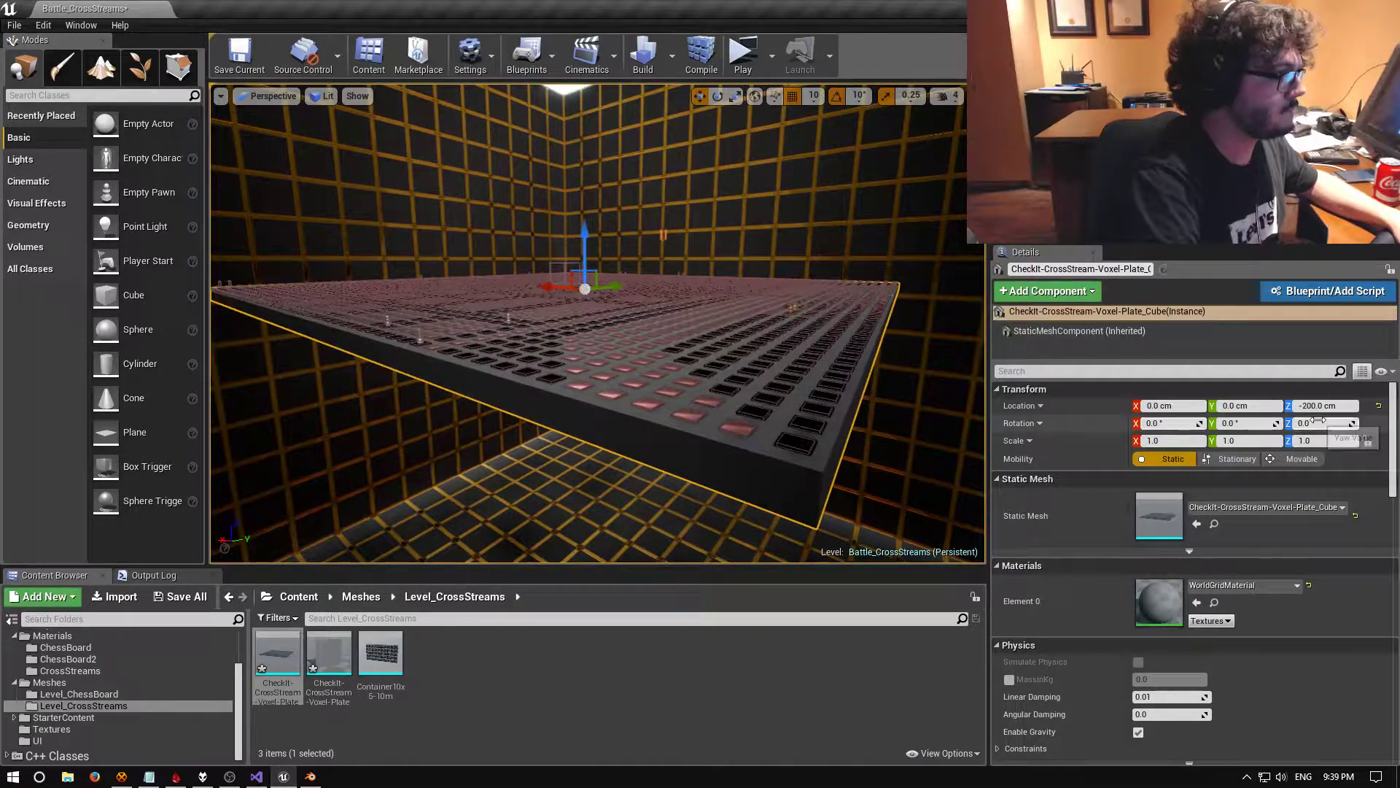
{"action": "left_click", "coordinate": [1305, 421]}
{"action": "type", "text": "90"}
{"action": "key", "text": "Return"}
Examine the rotated plate's recessed channels and stepped corners from several viewpoints in the level
{"action": "left_click_drag", "start_coordinate": [871, 440], "coordinate": [821, 430]}
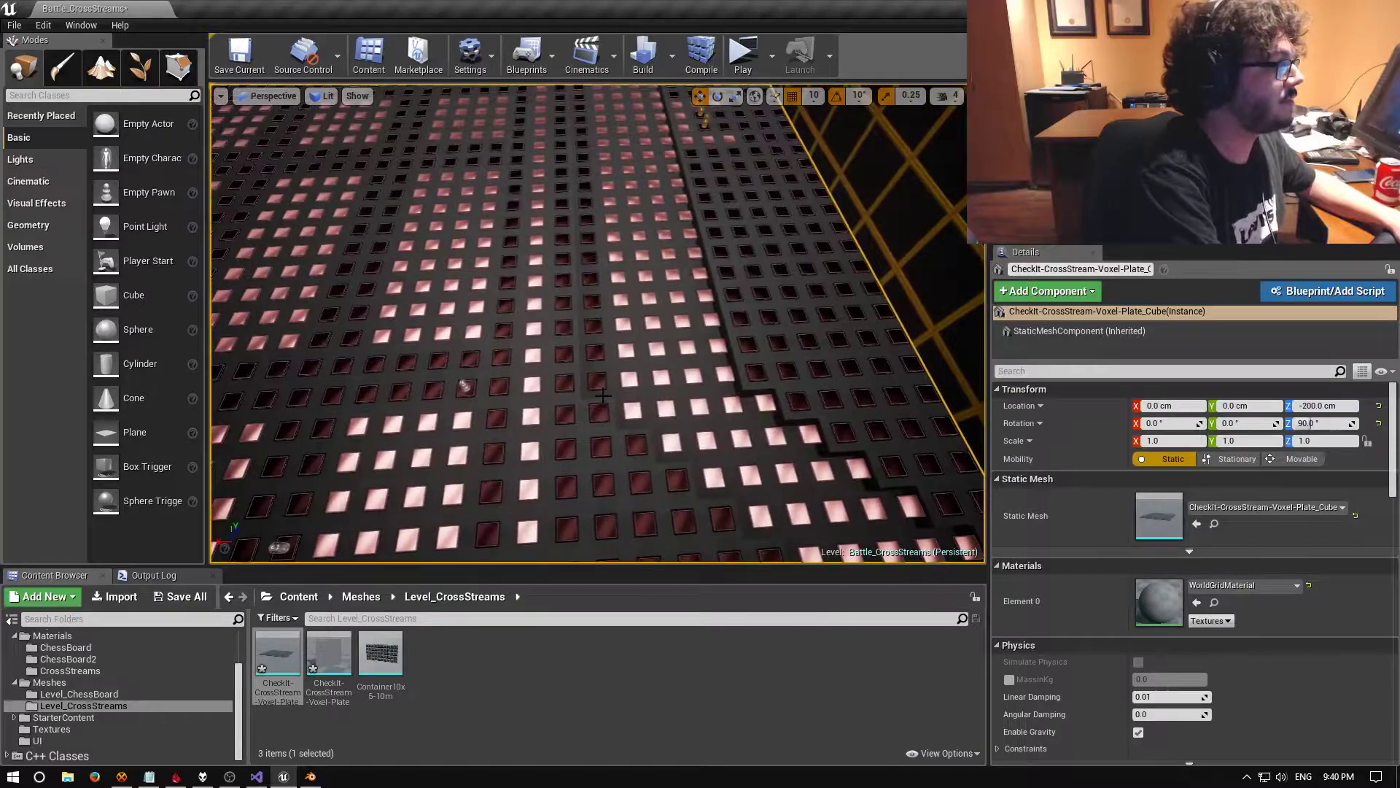
{"action": "left_click_drag", "start_coordinate": [602, 395], "coordinate": [594, 434]}
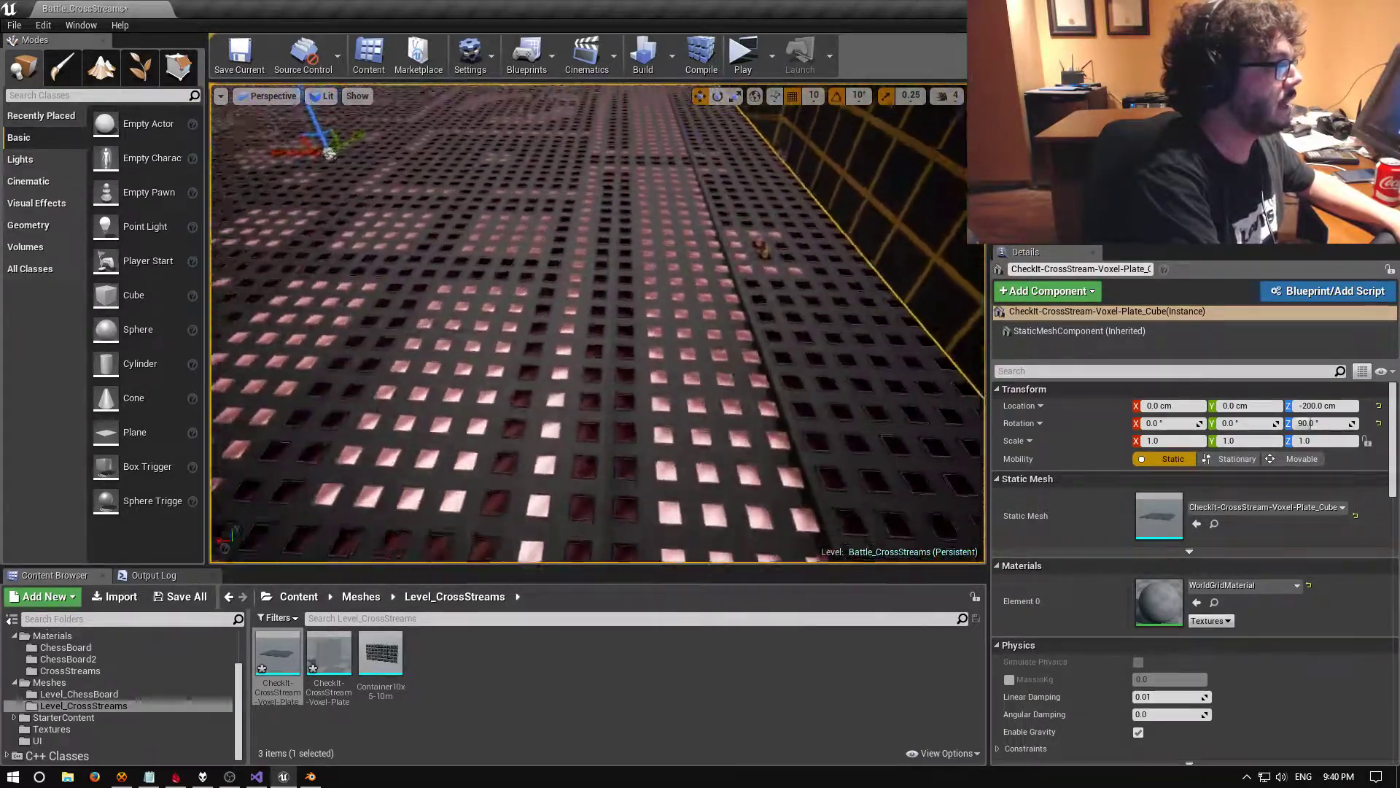
{"action": "left_click_drag", "start_coordinate": [595, 434], "coordinate": [617, 308]}
{"action": "left_click_drag", "start_coordinate": [537, 436], "coordinate": [569, 379]}
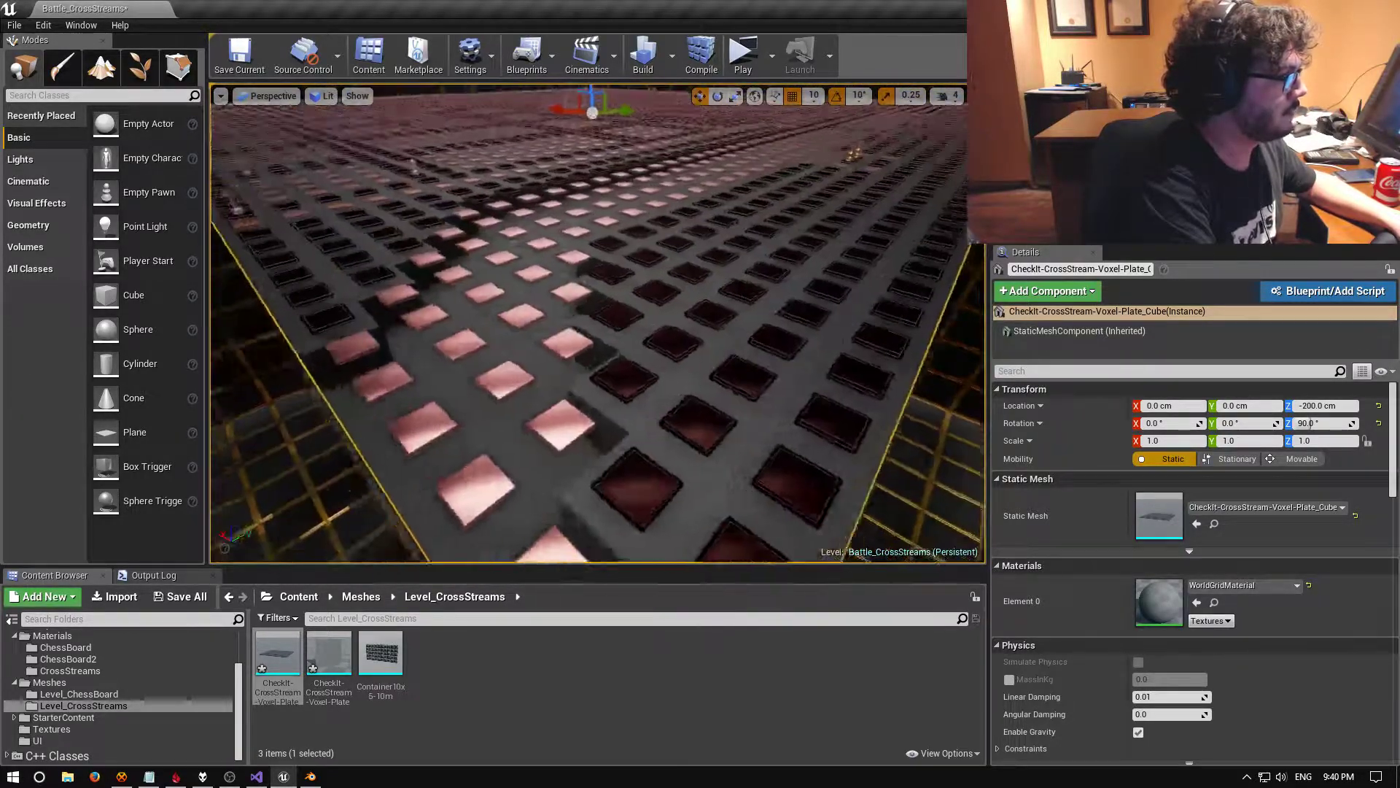
{"action": "left_click_drag", "start_coordinate": [569, 379], "coordinate": [573, 452]}
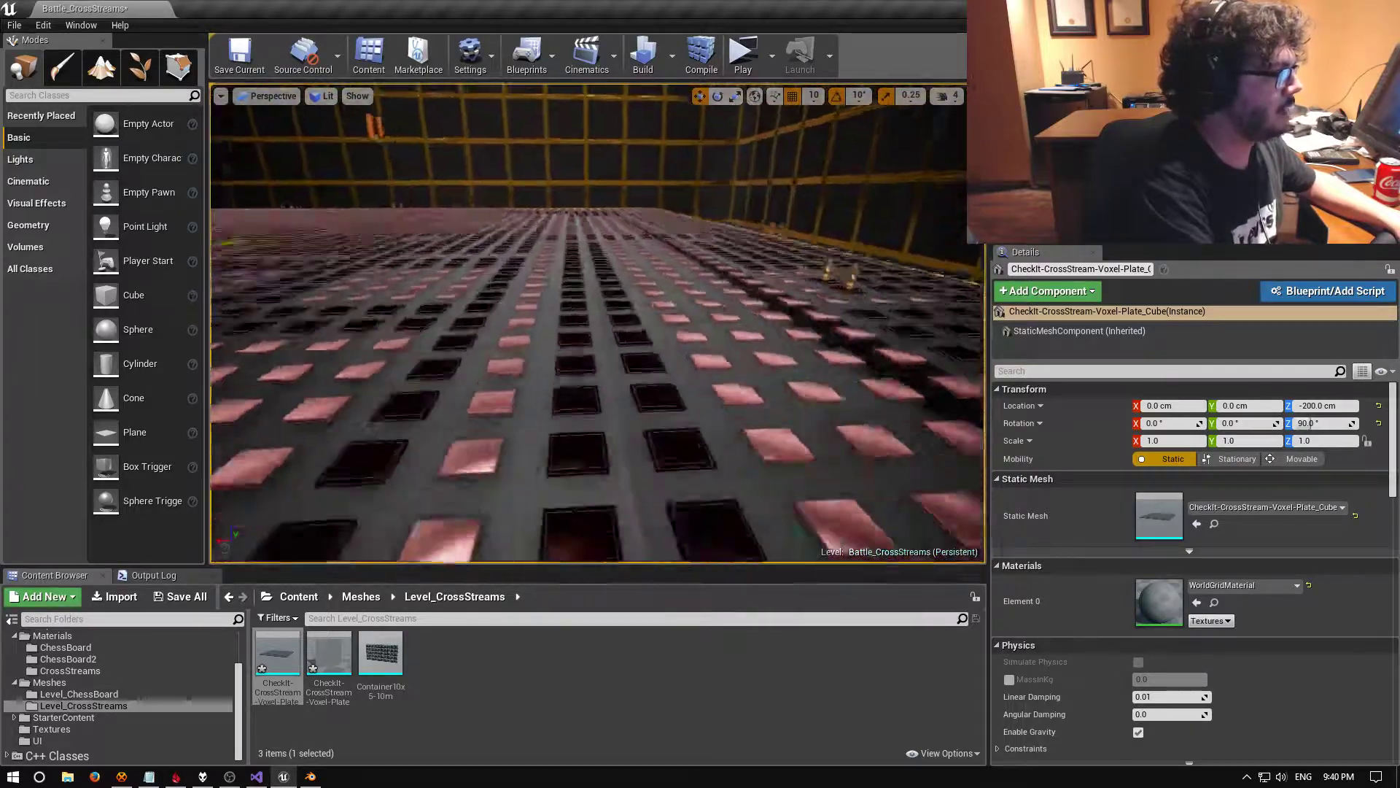
{"action": "left_click_drag", "start_coordinate": [711, 408], "coordinate": [755, 407]}
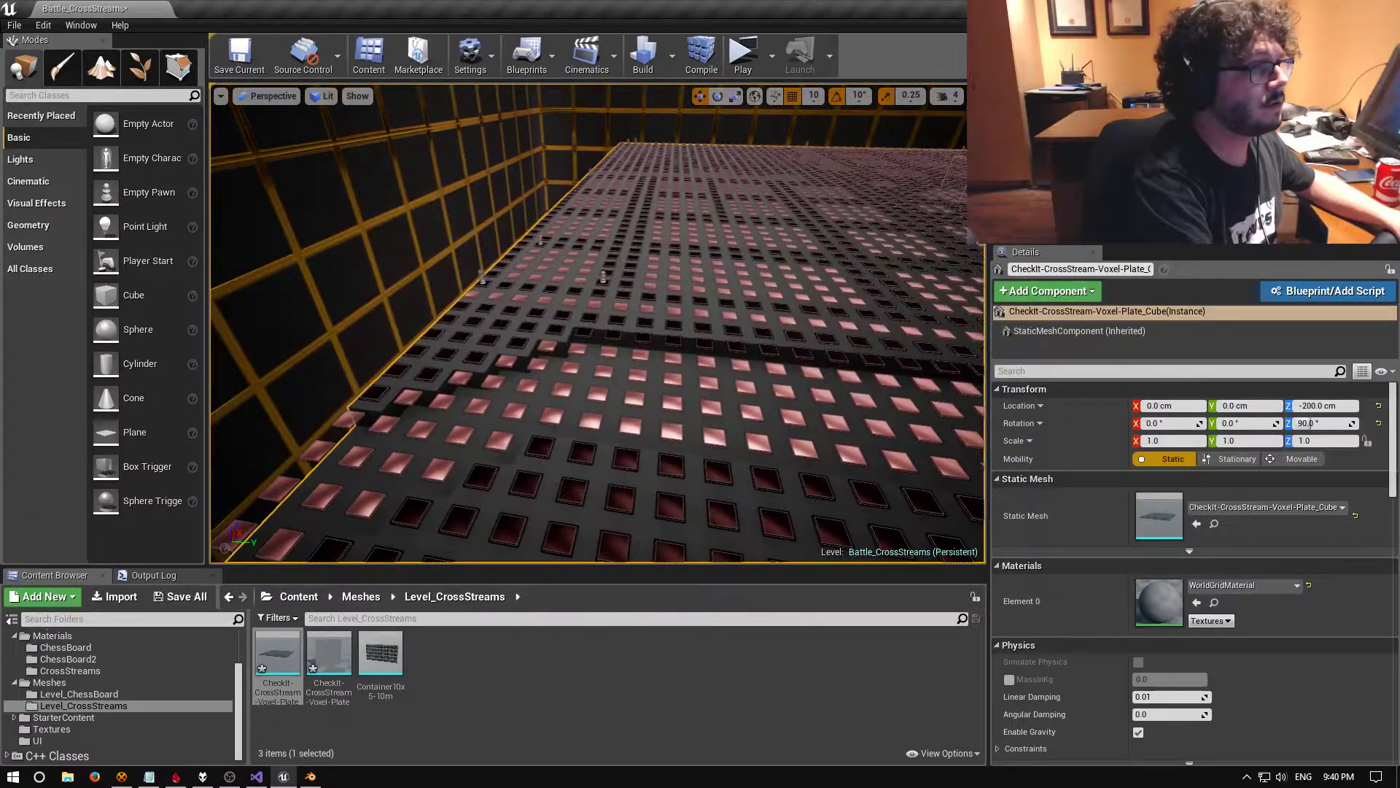
Switch to Blender and move the selected edge of the plate's recess wall -3 m along Y
{"action": "key", "text": "alt+Tab"}
{"action": "right_click", "coordinate": [512, 429]}
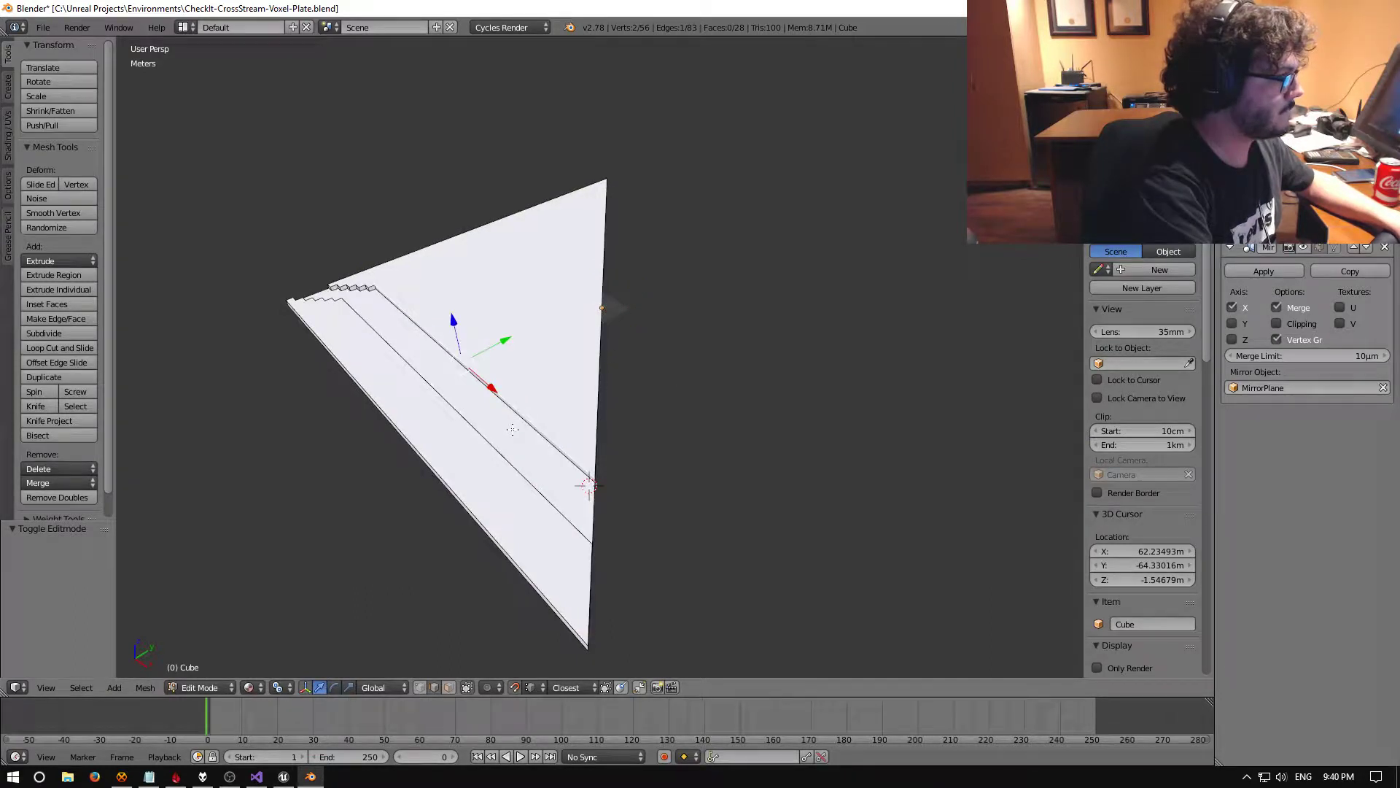
{"action": "middle_click_drag", "start_coordinate": [496, 388], "coordinate": [573, 322]}
{"action": "key", "text": "KP_Decimal"}
{"action": "scroll", "coordinate": [667, 388], "scroll_direction": "up", "scroll_amount": 2}
{"action": "left_click_drag", "start_coordinate": [612, 305], "coordinate": [621, 364]}
{"action": "middle_click_drag", "start_coordinate": [622, 365], "coordinate": [605, 296]}
{"action": "middle_click_drag", "start_coordinate": [639, 396], "coordinate": [778, 378]}
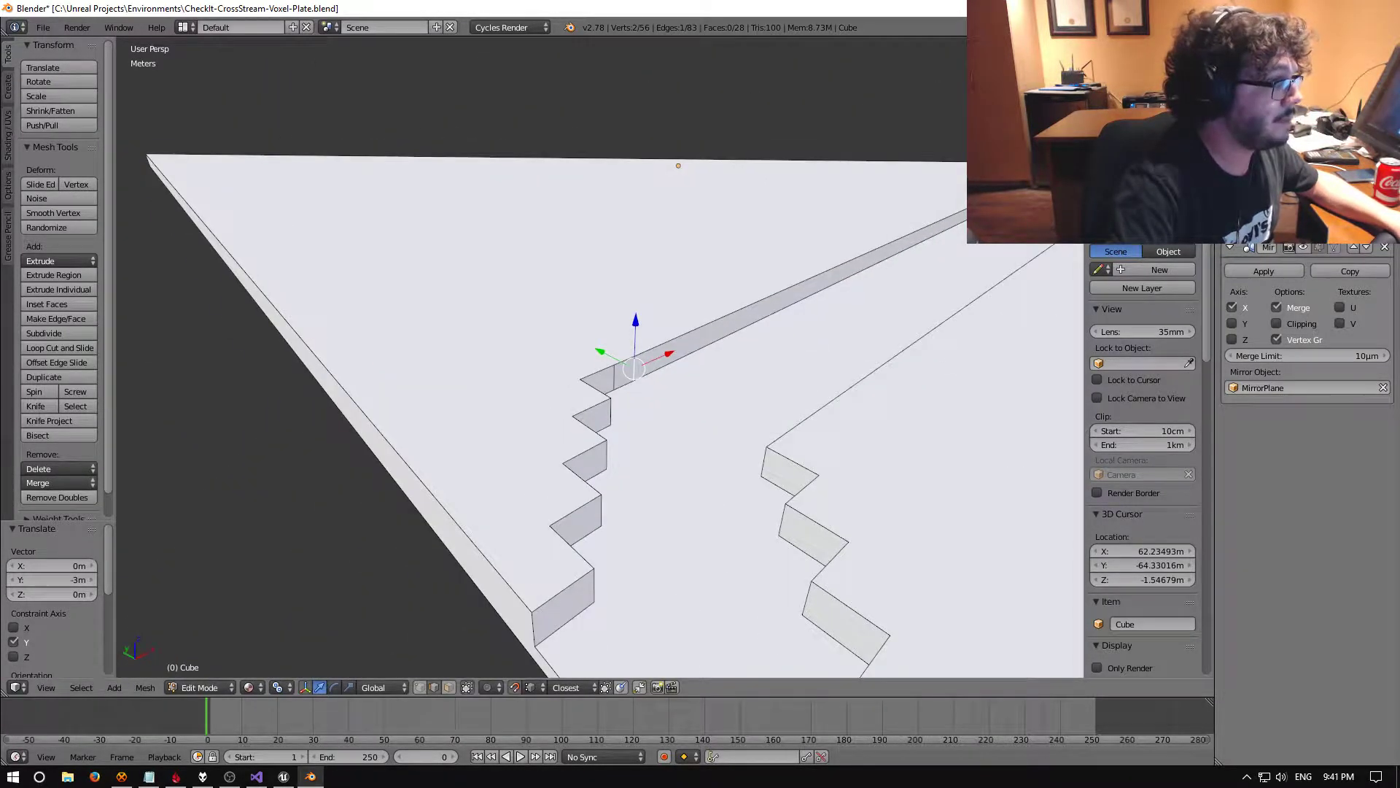
Try to move the recess-wall edge at the plate's diagonal mirror seam -3 m along Y, and undo the move
{"action": "middle_click_drag", "start_coordinate": [633, 368], "coordinate": [655, 206]}
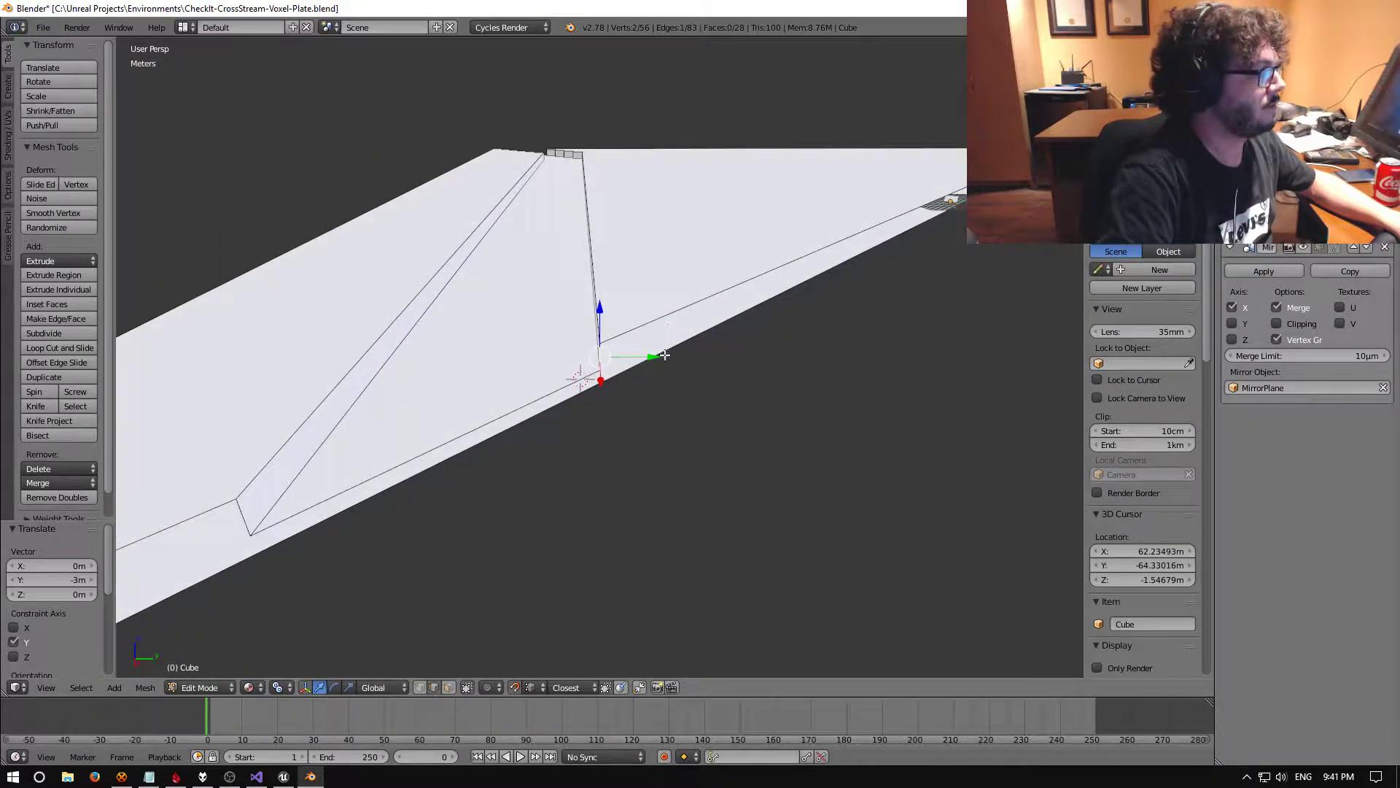
{"action": "middle_click_drag", "start_coordinate": [655, 356], "coordinate": [518, 461]}
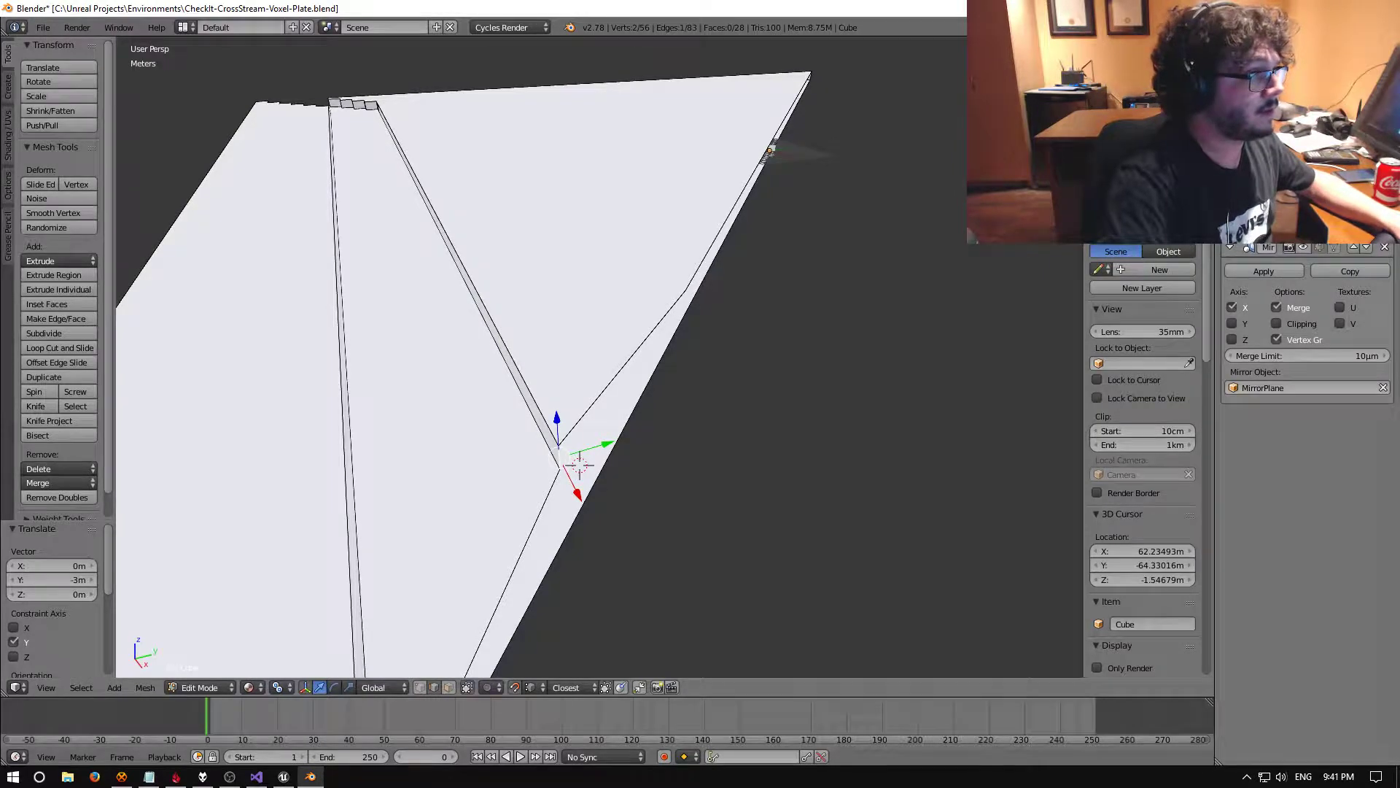
{"action": "key", "text": "ctrl+z"}
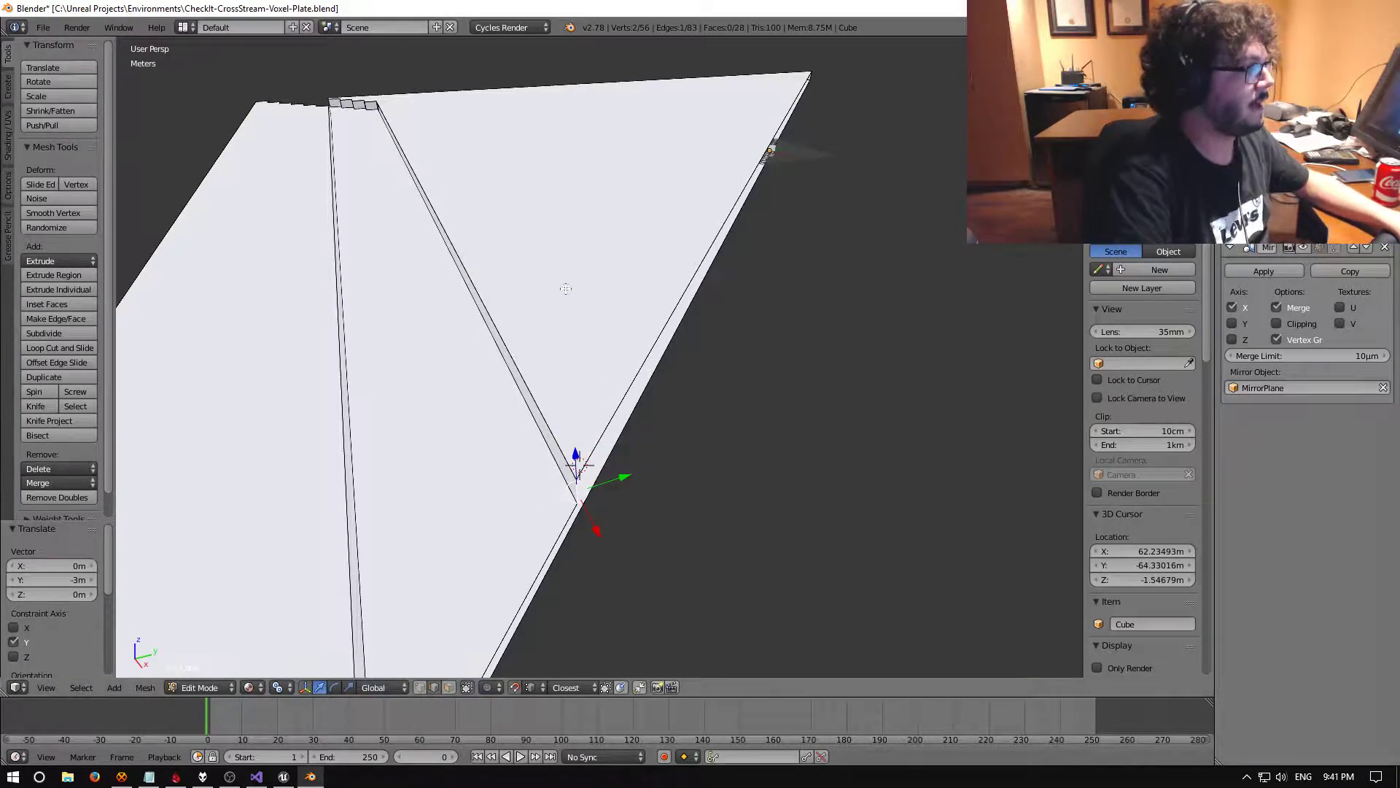
Select the two short edges crossing the long recess wall beside the stepped corner and dissolve them
{"action": "scroll", "coordinate": [591, 404], "scroll_direction": "up", "scroll_amount": 5}
{"action": "middle_click_drag", "start_coordinate": [591, 404], "coordinate": [753, 466]}
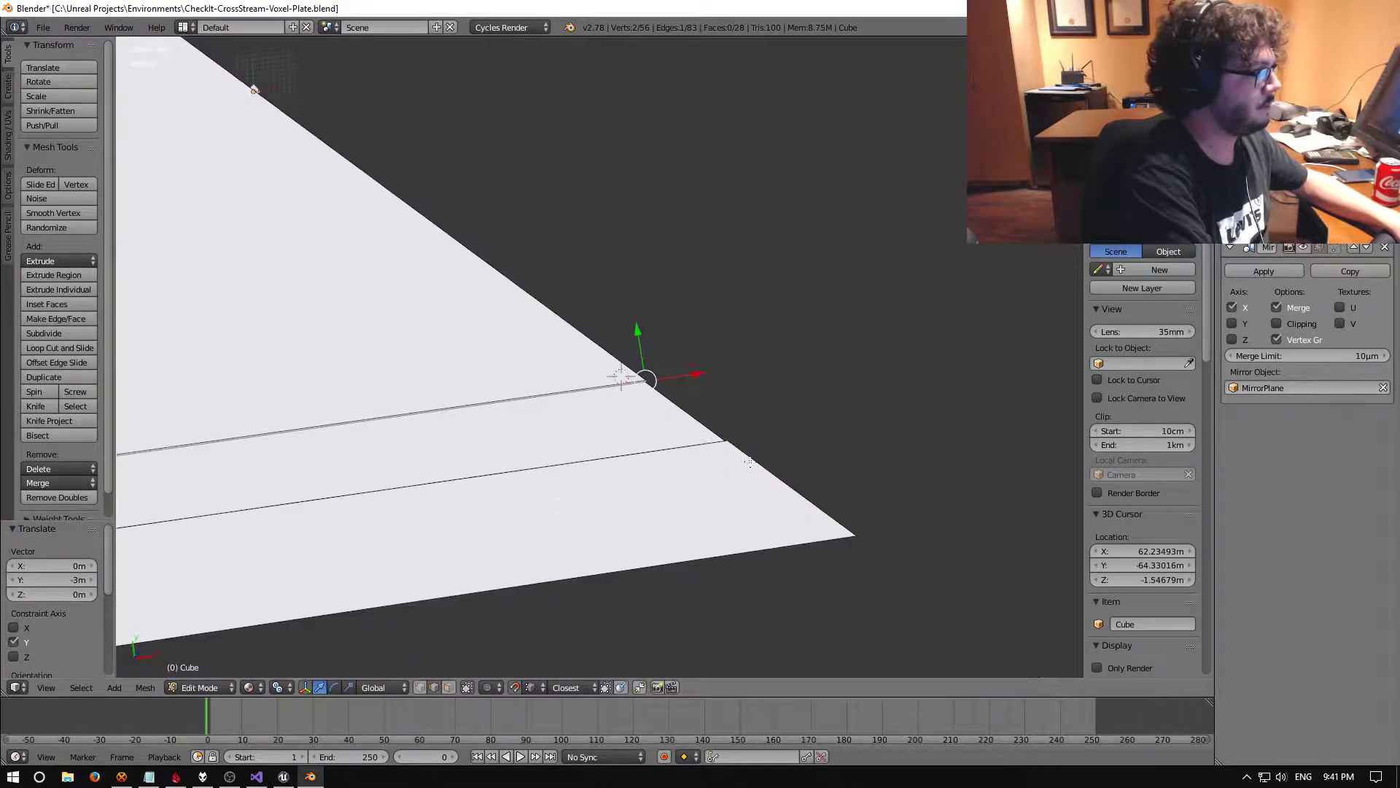
{"action": "middle_click_drag", "start_coordinate": [550, 386], "coordinate": [381, 321]}
{"action": "scroll", "coordinate": [460, 490], "scroll_direction": "up", "scroll_amount": 3}
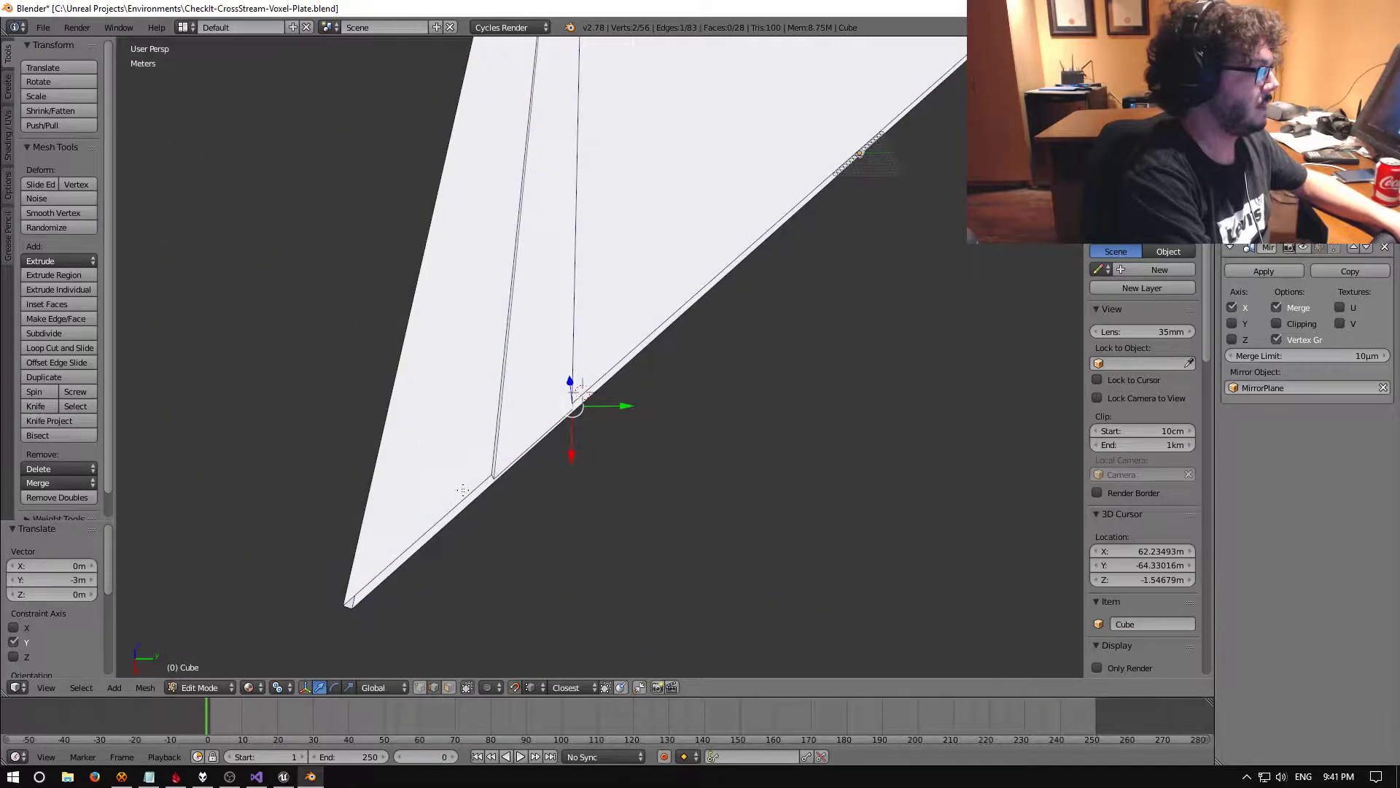
{"action": "middle_click_drag", "start_coordinate": [491, 480], "coordinate": [518, 362]}
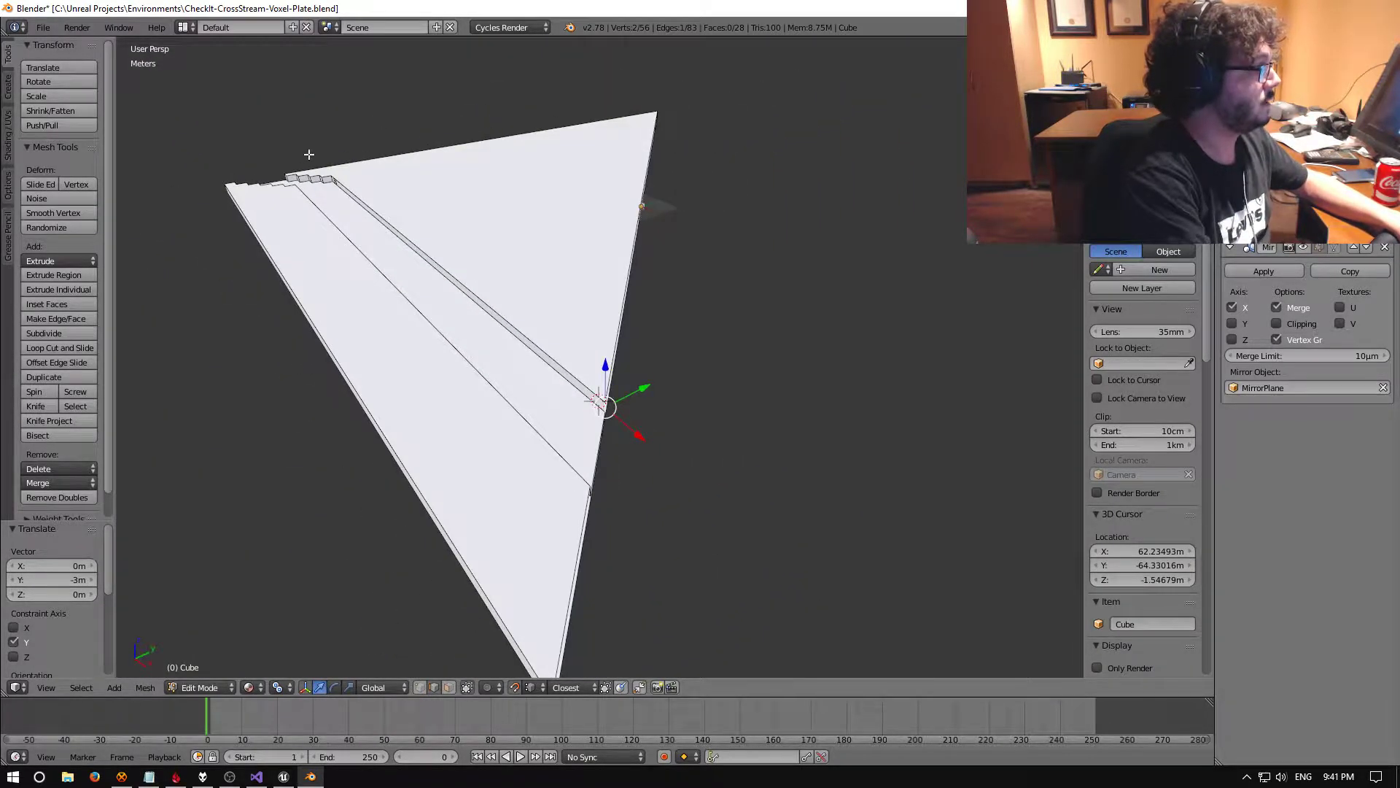
{"action": "scroll", "coordinate": [338, 241], "scroll_direction": "down", "scroll_amount": 3}
{"action": "middle_click_drag", "start_coordinate": [338, 241], "coordinate": [469, 450]}
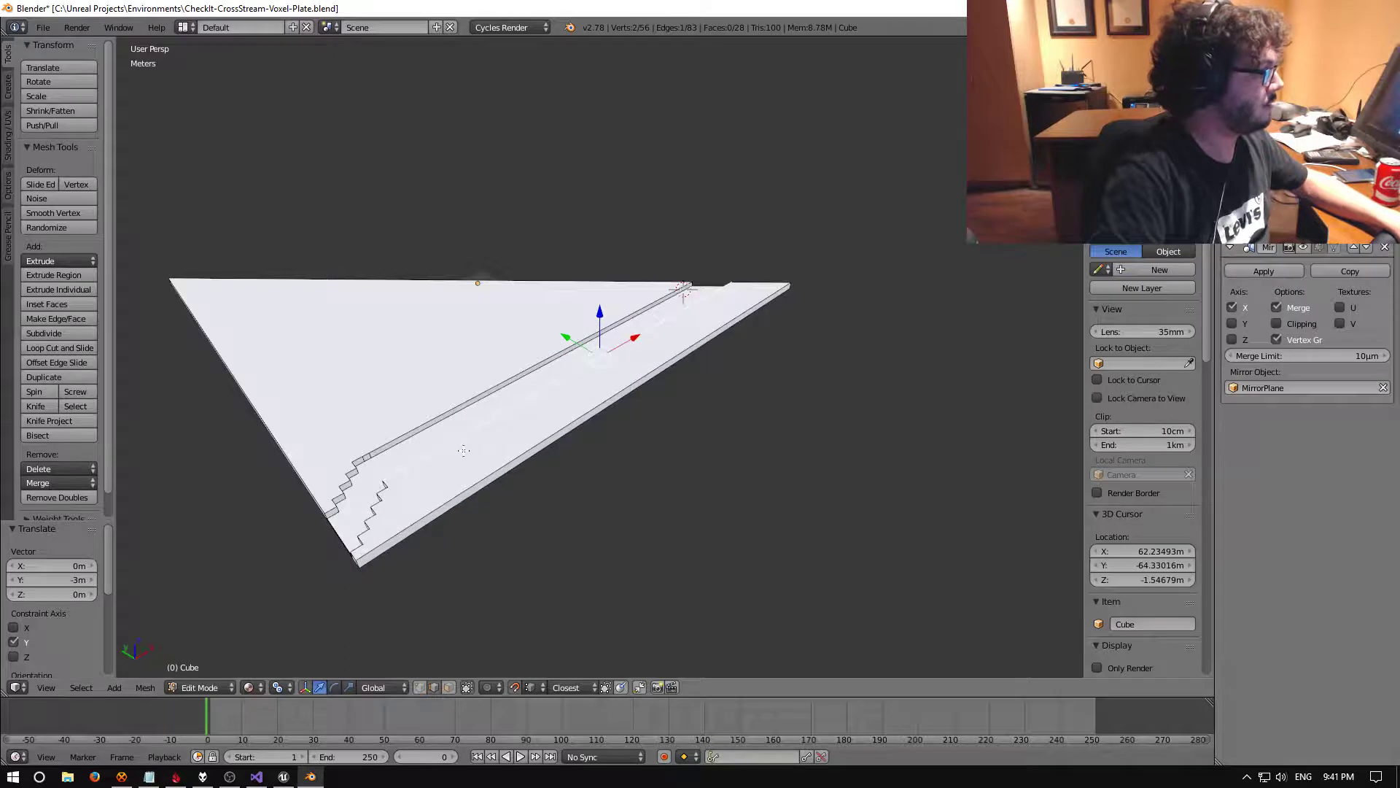
{"action": "right_click", "coordinate": [363, 456], "text": "shift"}
{"action": "right_click", "coordinate": [362, 456], "text": "shift"}
{"action": "right_click", "coordinate": [363, 456], "text": "shift"}
{"action": "middle_click_drag", "start_coordinate": [365, 456], "coordinate": [378, 461]}
{"action": "key", "text": "KP_Decimal"}
{"action": "right_click", "coordinate": [515, 356], "text": "shift"}
{"action": "key", "text": "x"}
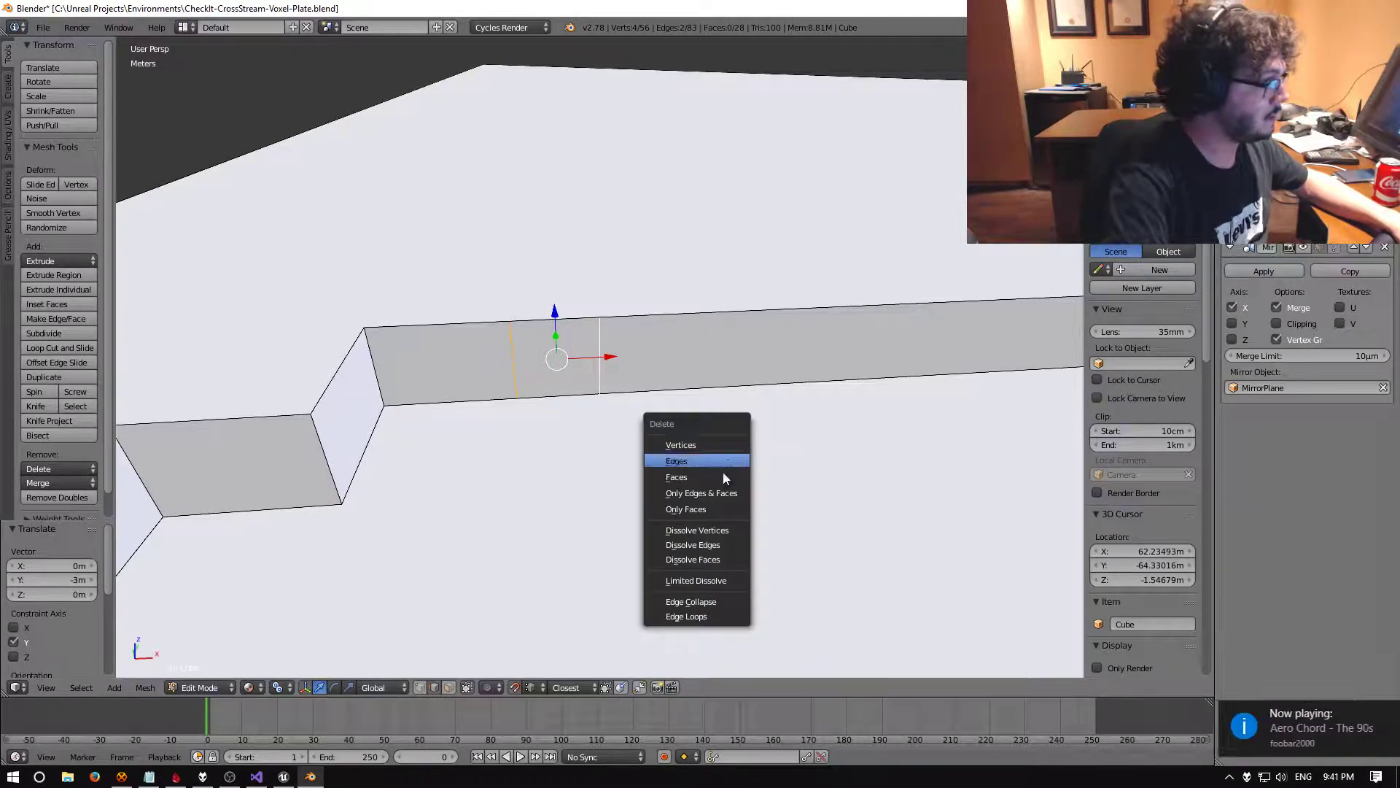
{"action": "left_click", "coordinate": [711, 545]}
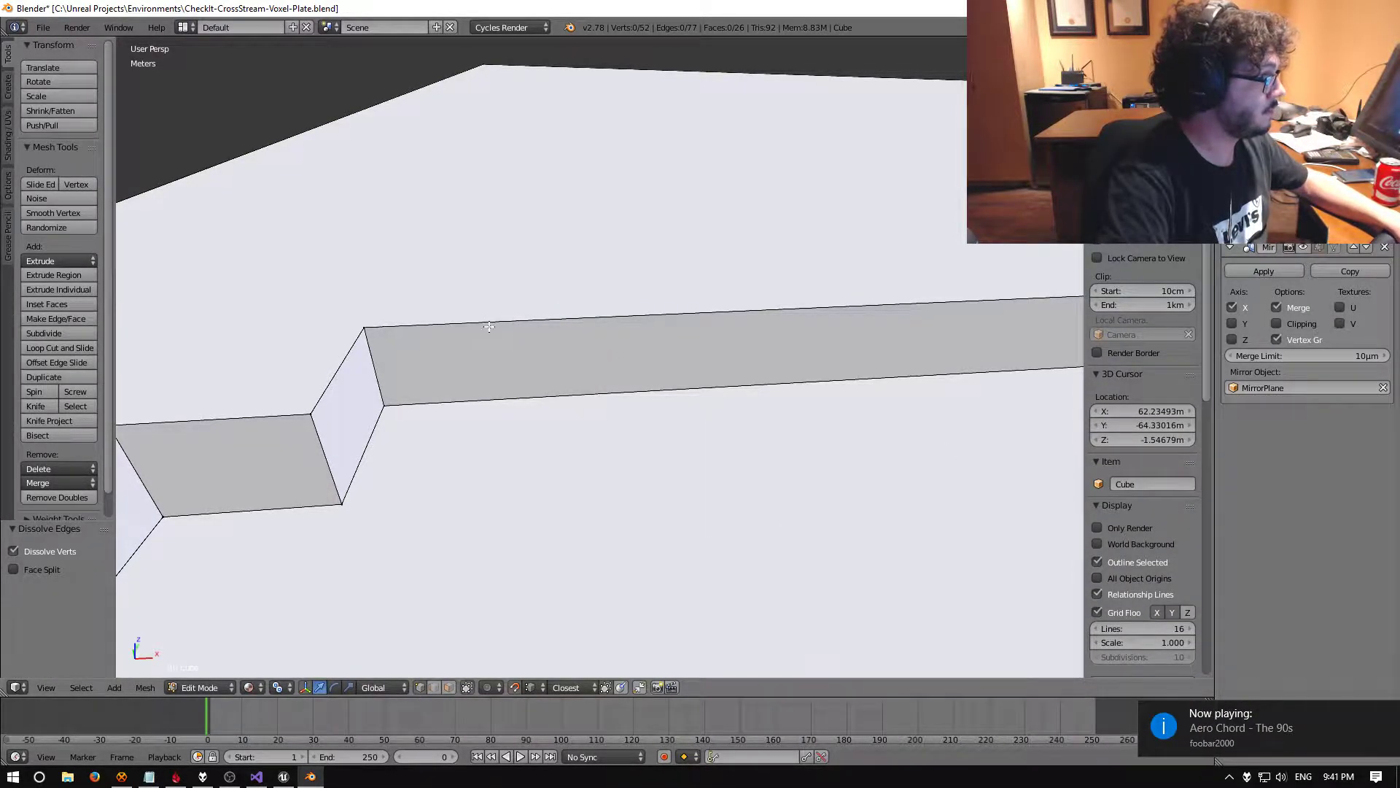
Change the mesh selection mode to faces and bring the recess walls' ends at the diagonal seam into view
{"action": "left_click", "coordinate": [449, 687]}
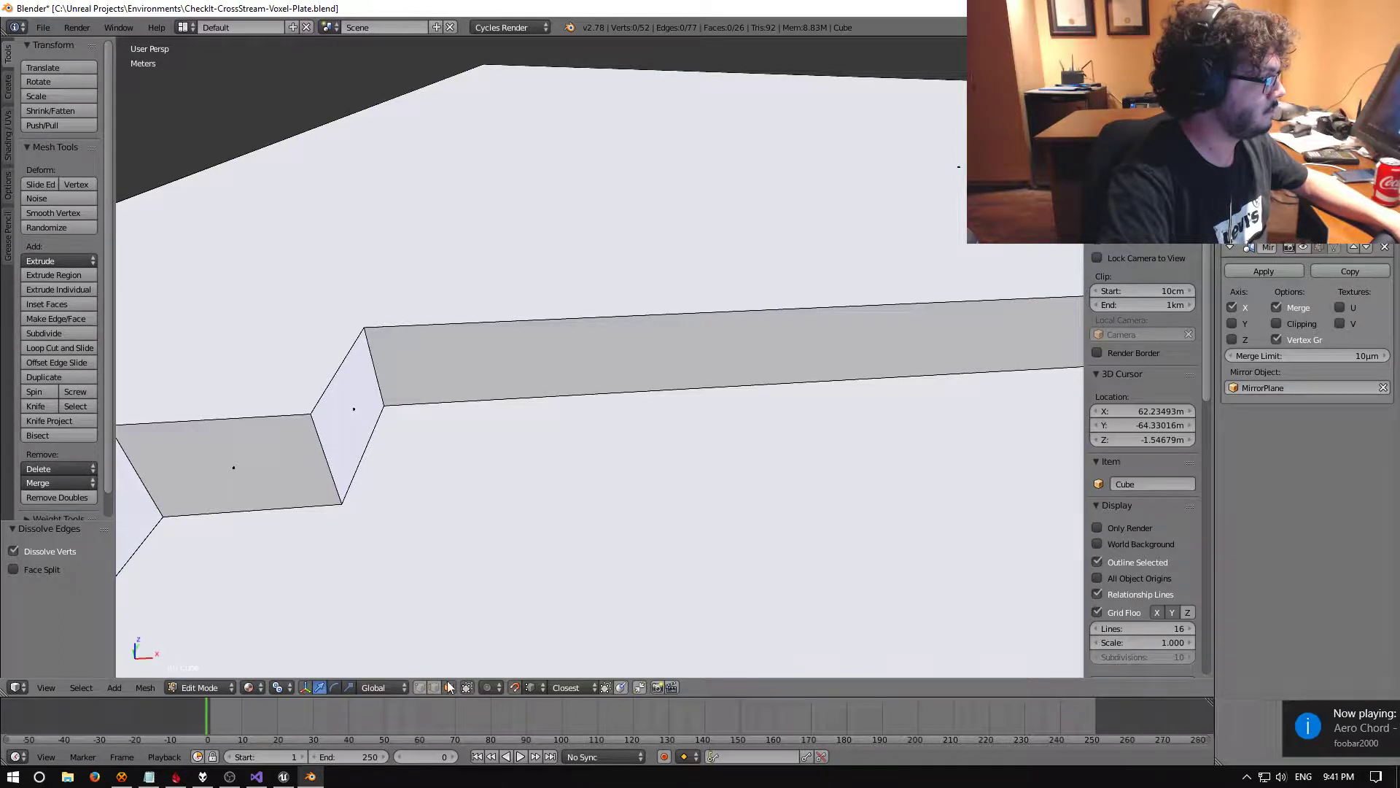
{"action": "middle_click_drag", "start_coordinate": [423, 657], "coordinate": [768, 359]}
{"action": "middle_click_drag", "start_coordinate": [949, 359], "coordinate": [749, 301]}
{"action": "middle_click_drag", "start_coordinate": [787, 353], "coordinate": [508, 406]}
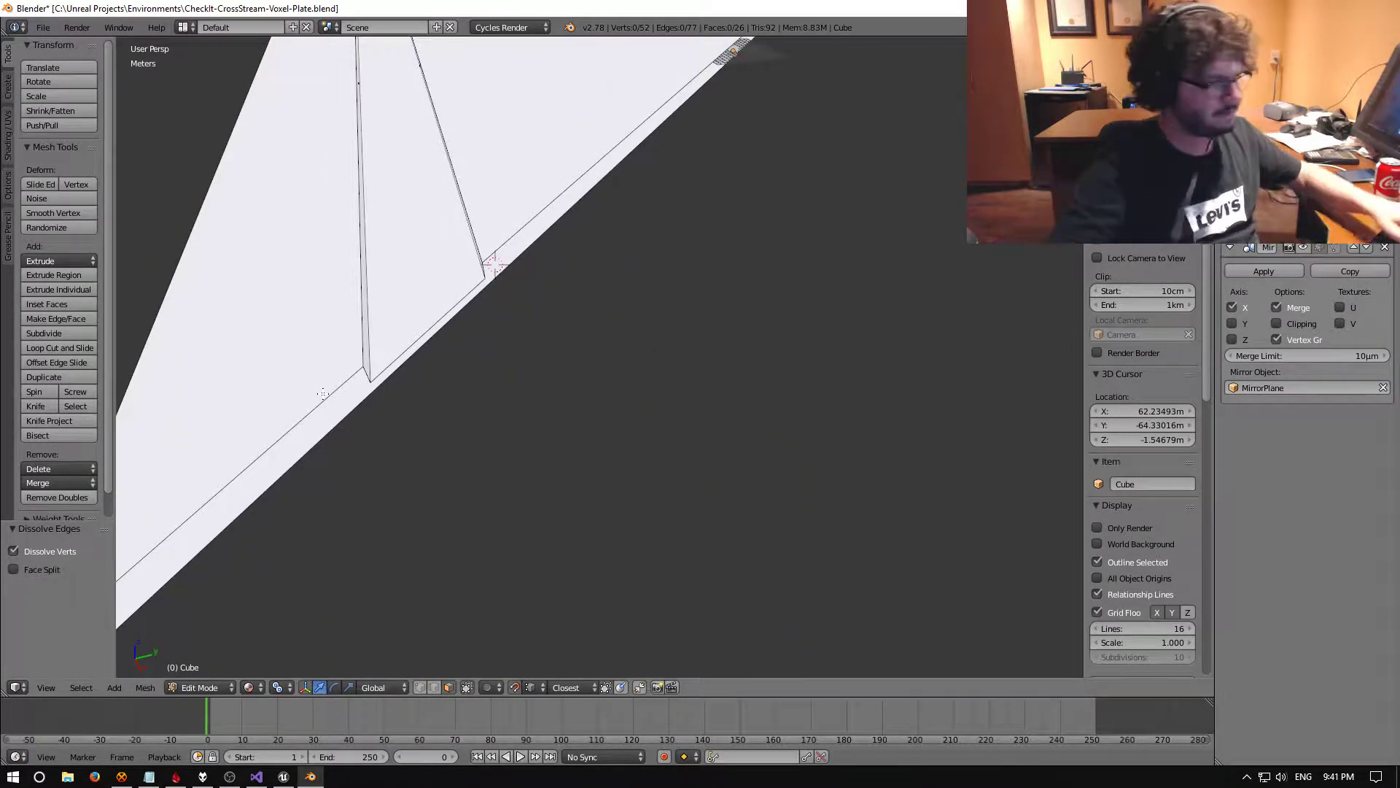
Switch to Unreal Editor and examine the recess walls and stepped corner of the placed plate
{"action": "left_click", "coordinate": [257, 777]}
{"action": "left_click", "coordinate": [257, 777]}
{"action": "left_click", "coordinate": [284, 777]}
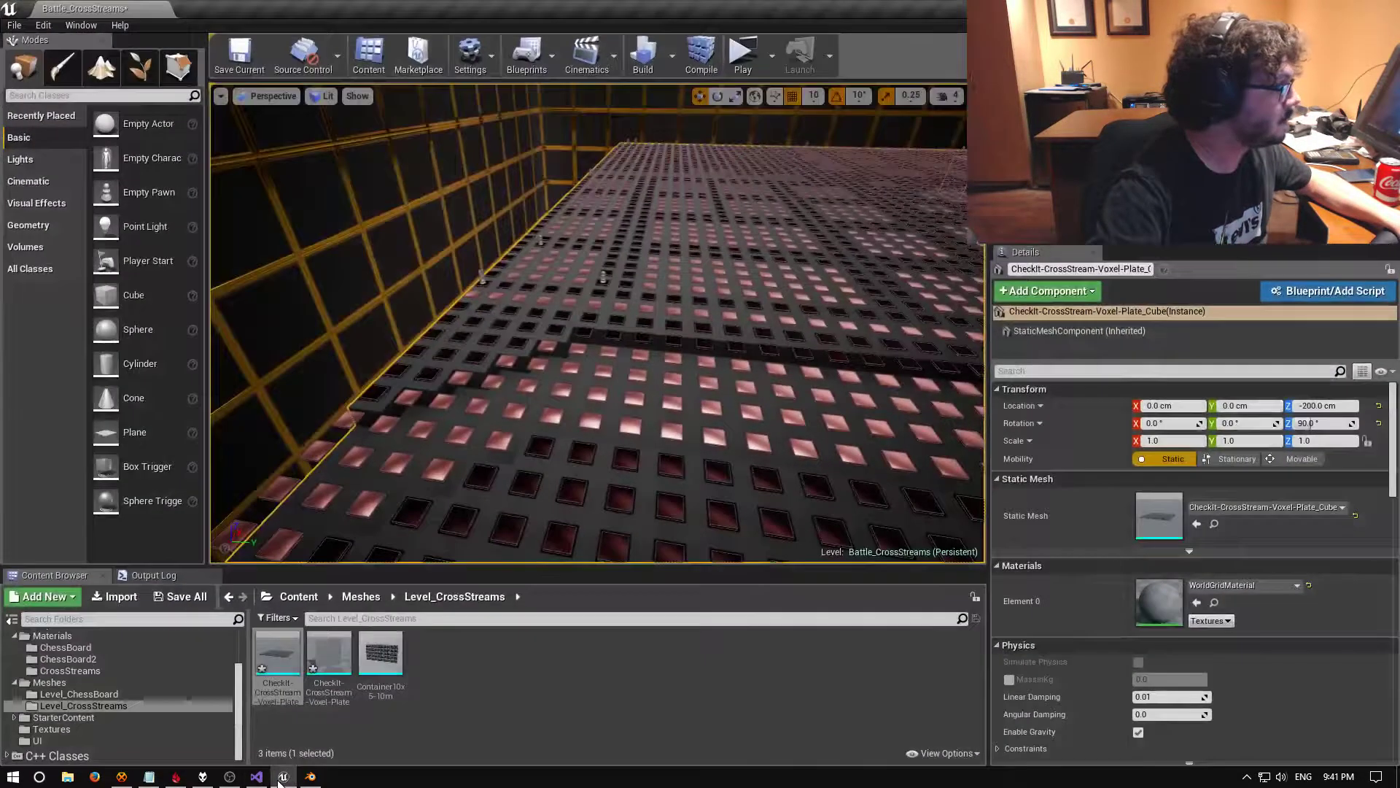
{"action": "right_click_drag", "start_coordinate": [356, 416], "coordinate": [356, 416]}
{"action": "right_click_drag", "start_coordinate": [583, 489], "coordinate": [584, 489]}
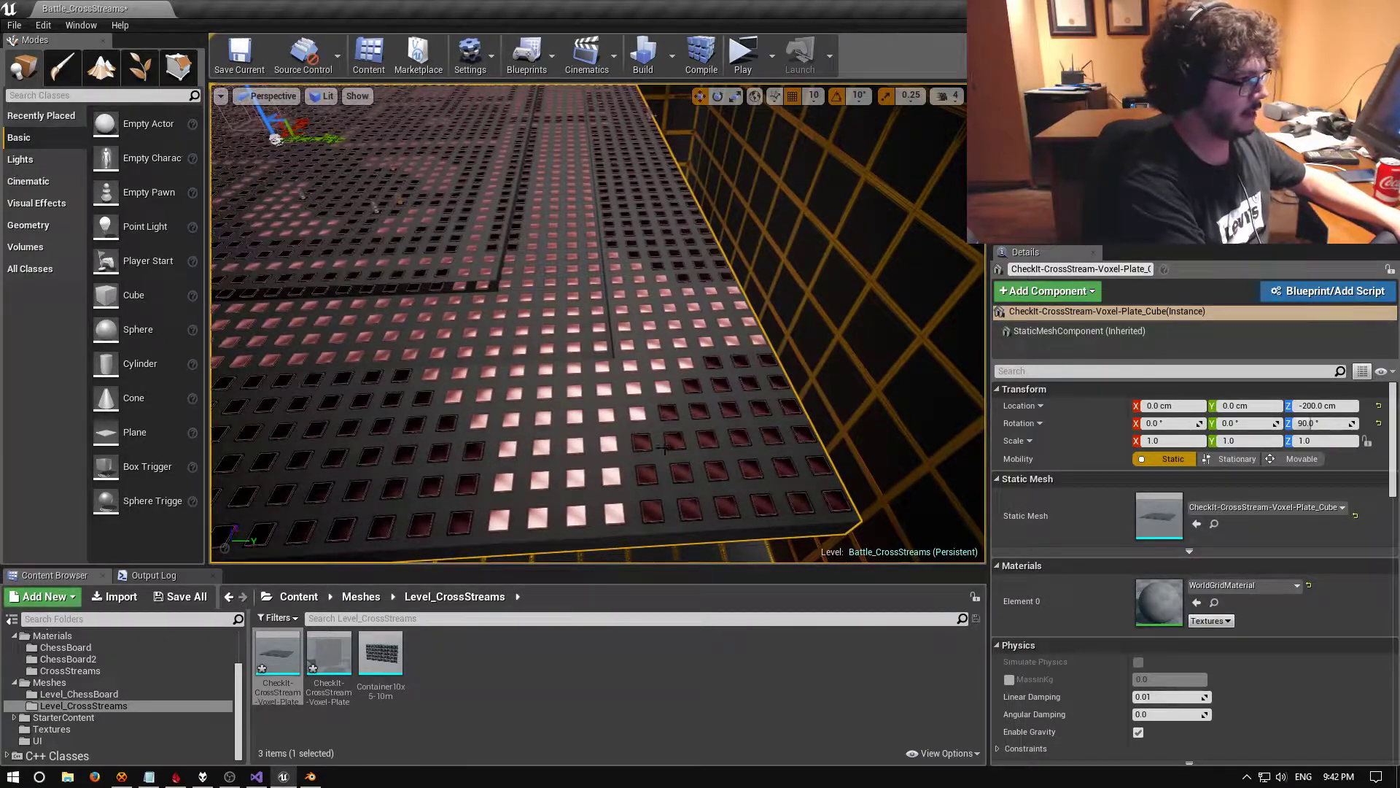
Switch to Blender and subdivide the long recess wall's upper and lower edges with one cut
{"action": "left_click", "coordinate": [310, 776]}
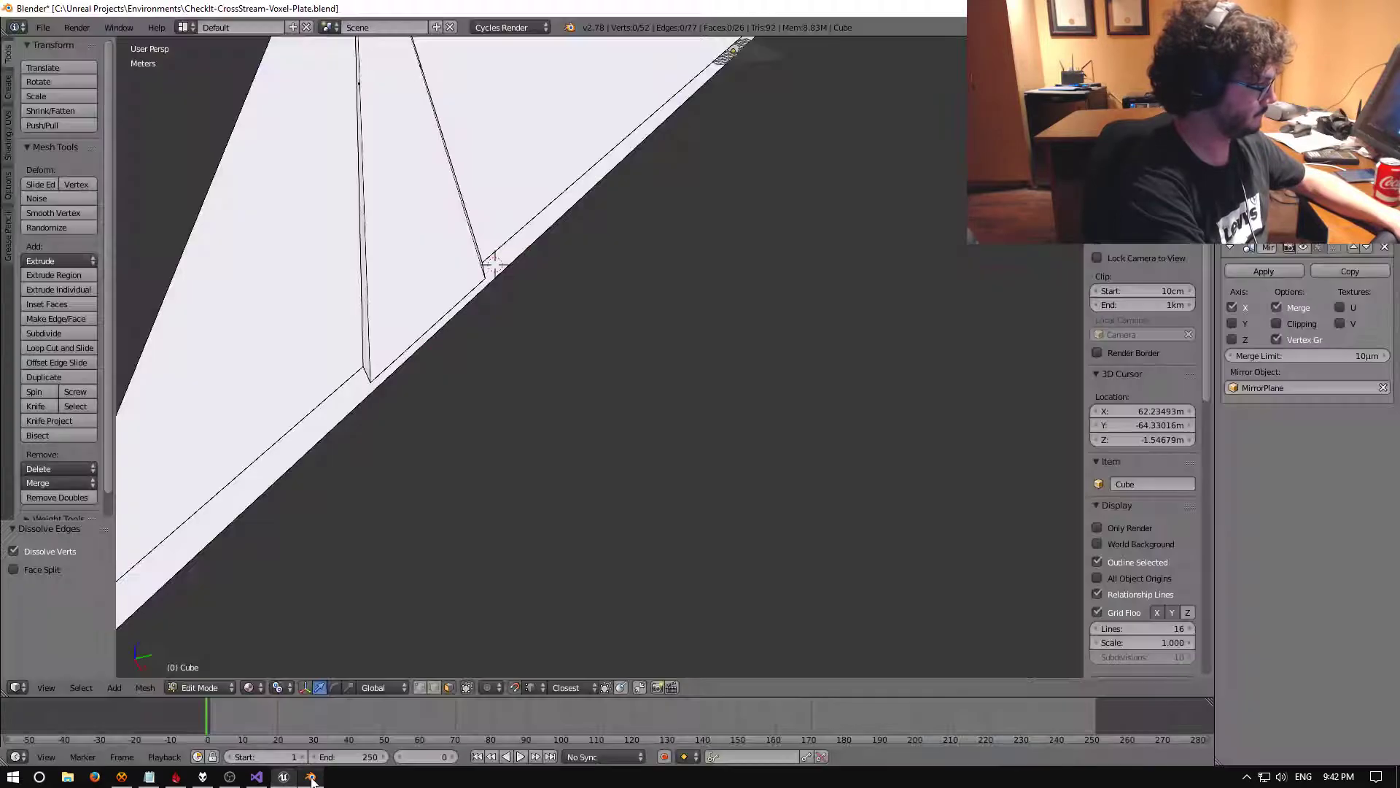
{"action": "middle_click_drag", "start_coordinate": [560, 433], "coordinate": [384, 316]}
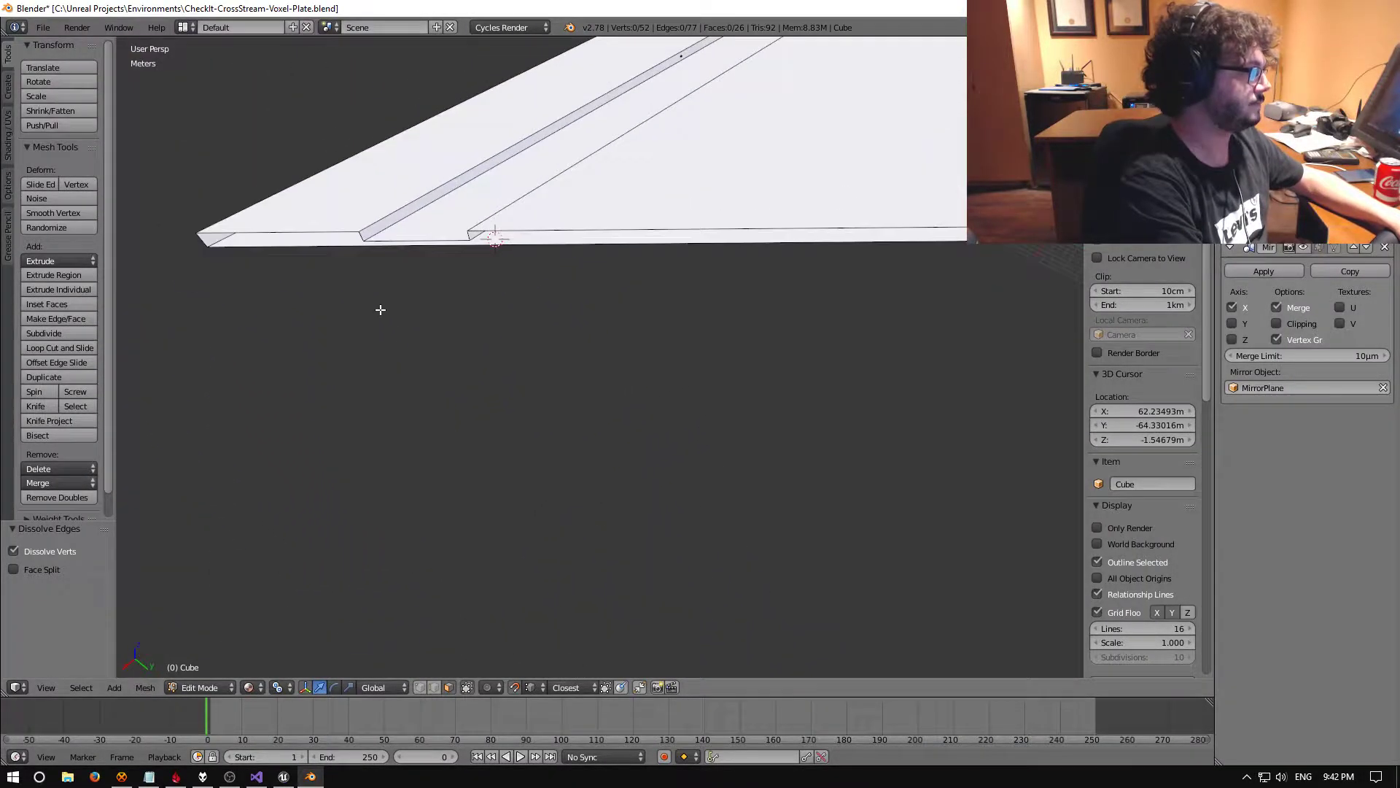
{"action": "right_click", "coordinate": [359, 236]}
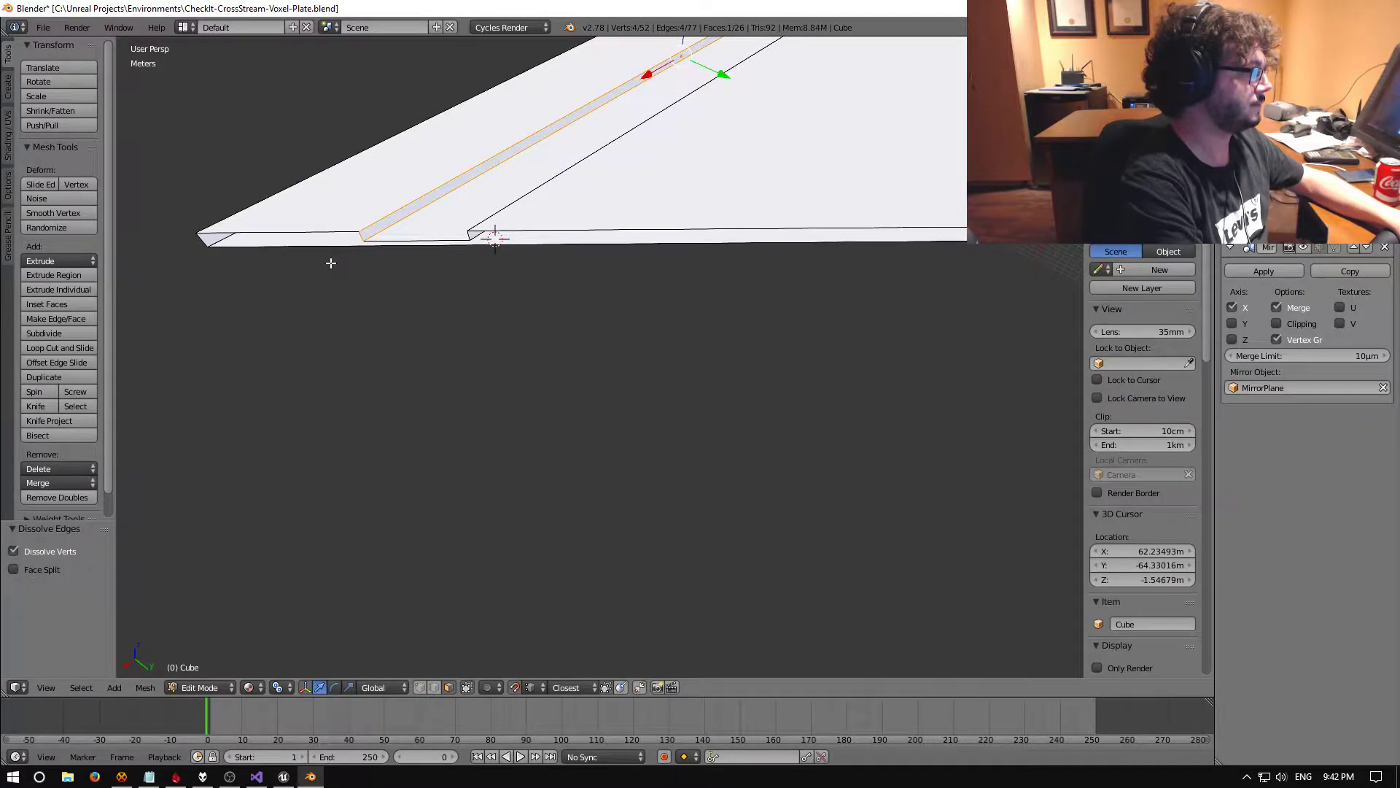
{"action": "scroll", "coordinate": [340, 260], "scroll_direction": "up", "scroll_amount": 2}
{"action": "middle_click_drag", "start_coordinate": [341, 260], "coordinate": [576, 253]}
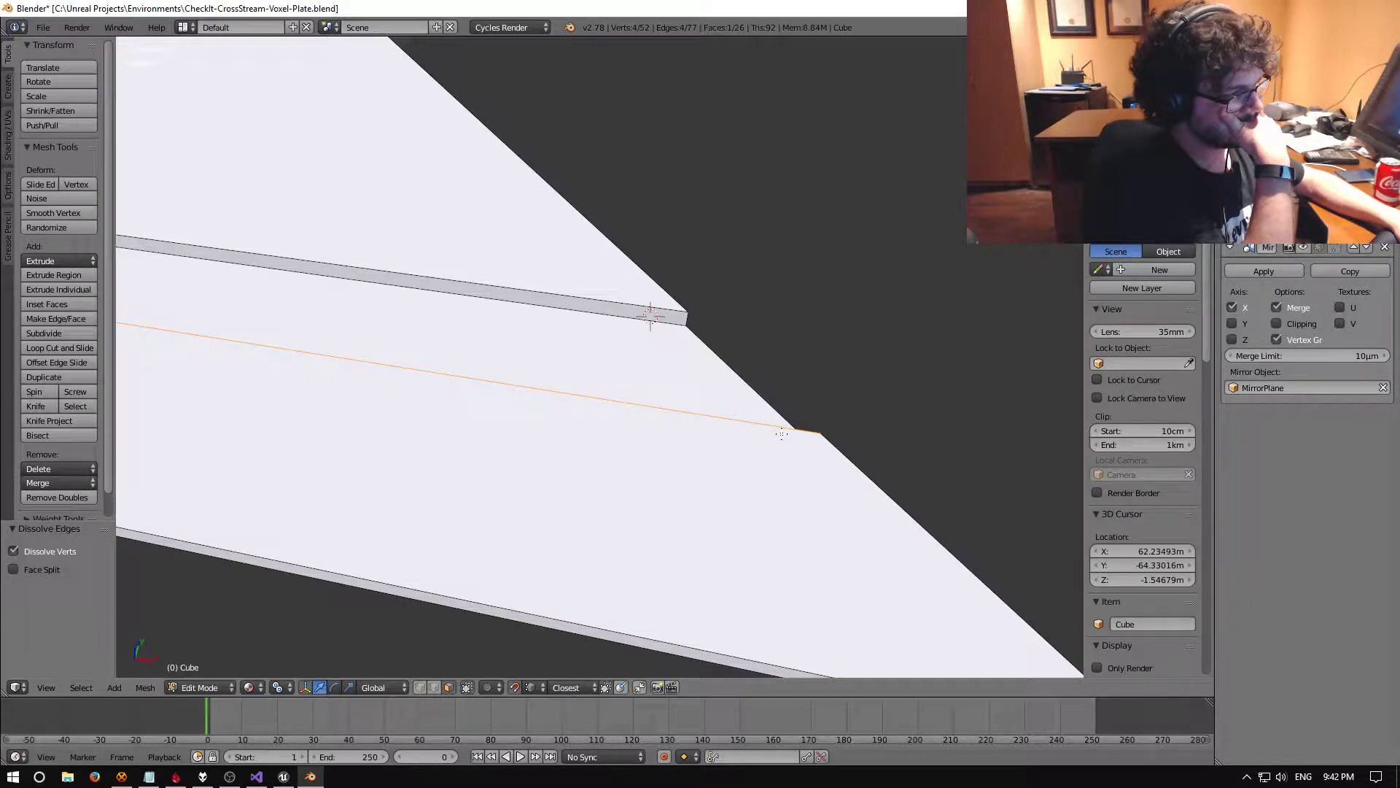
{"action": "middle_click_drag", "start_coordinate": [782, 434], "coordinate": [488, 368]}
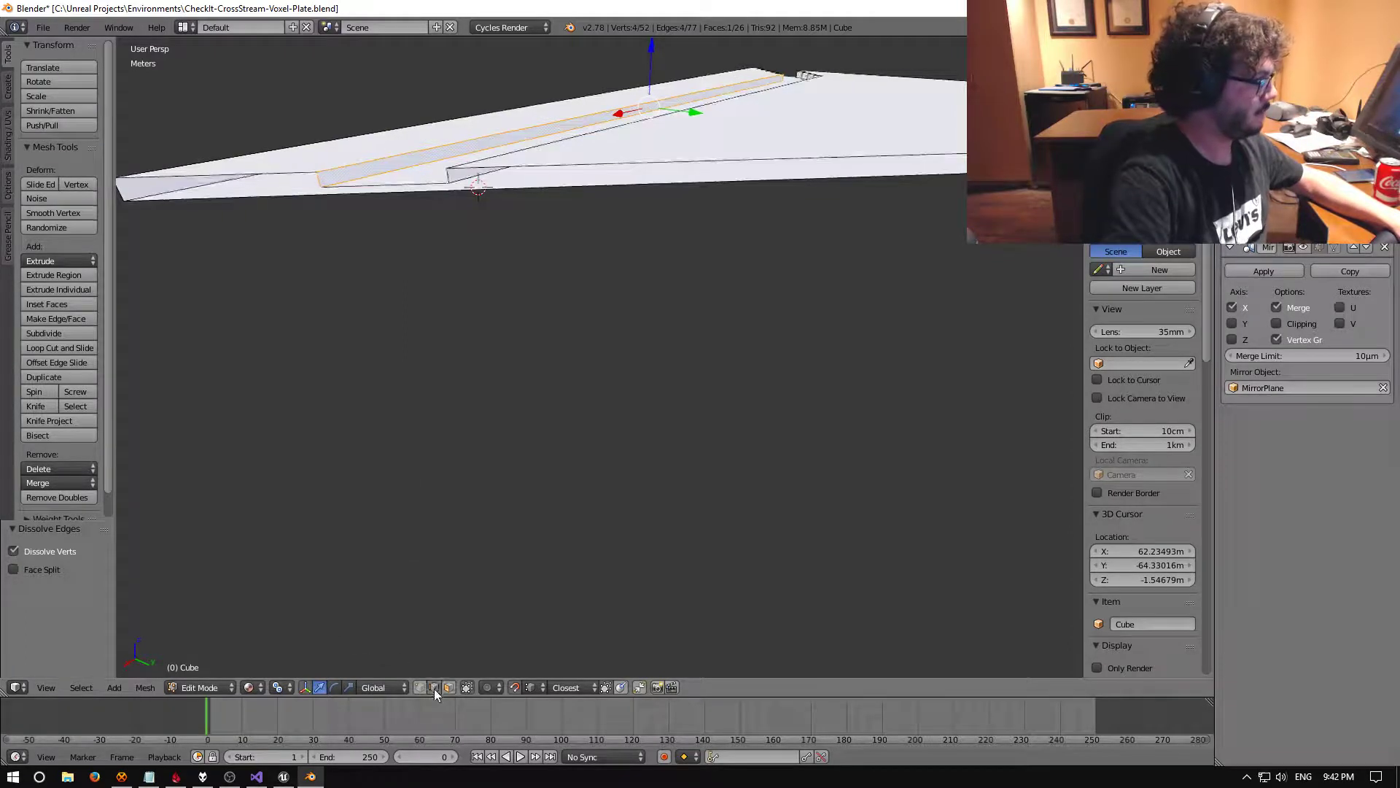
{"action": "right_click", "coordinate": [378, 160]}
{"action": "right_click", "coordinate": [386, 172], "text": "shift"}
{"action": "key", "text": "space"}
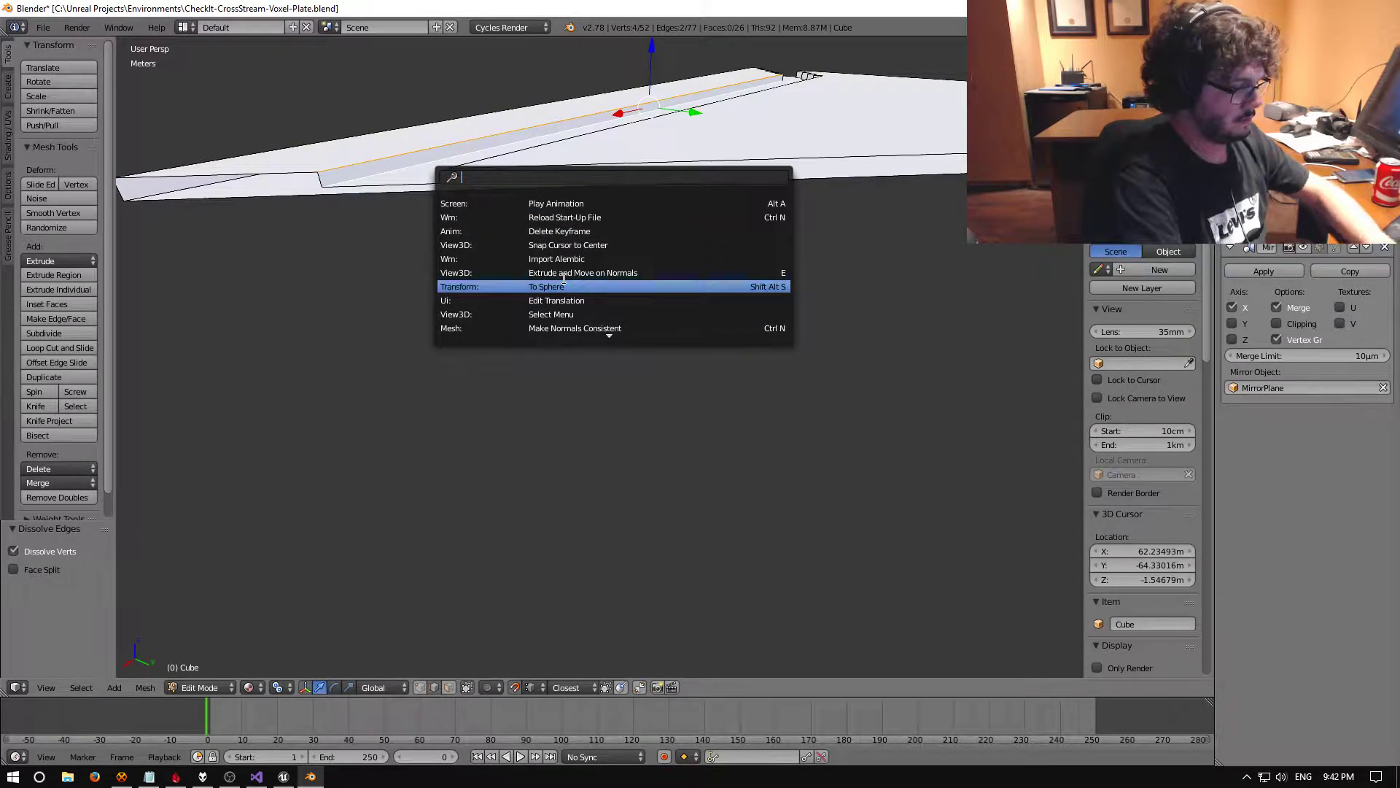
{"action": "type", "text": "sub"}
{"action": "key", "text": "Down"}
{"action": "key", "text": "Return"}
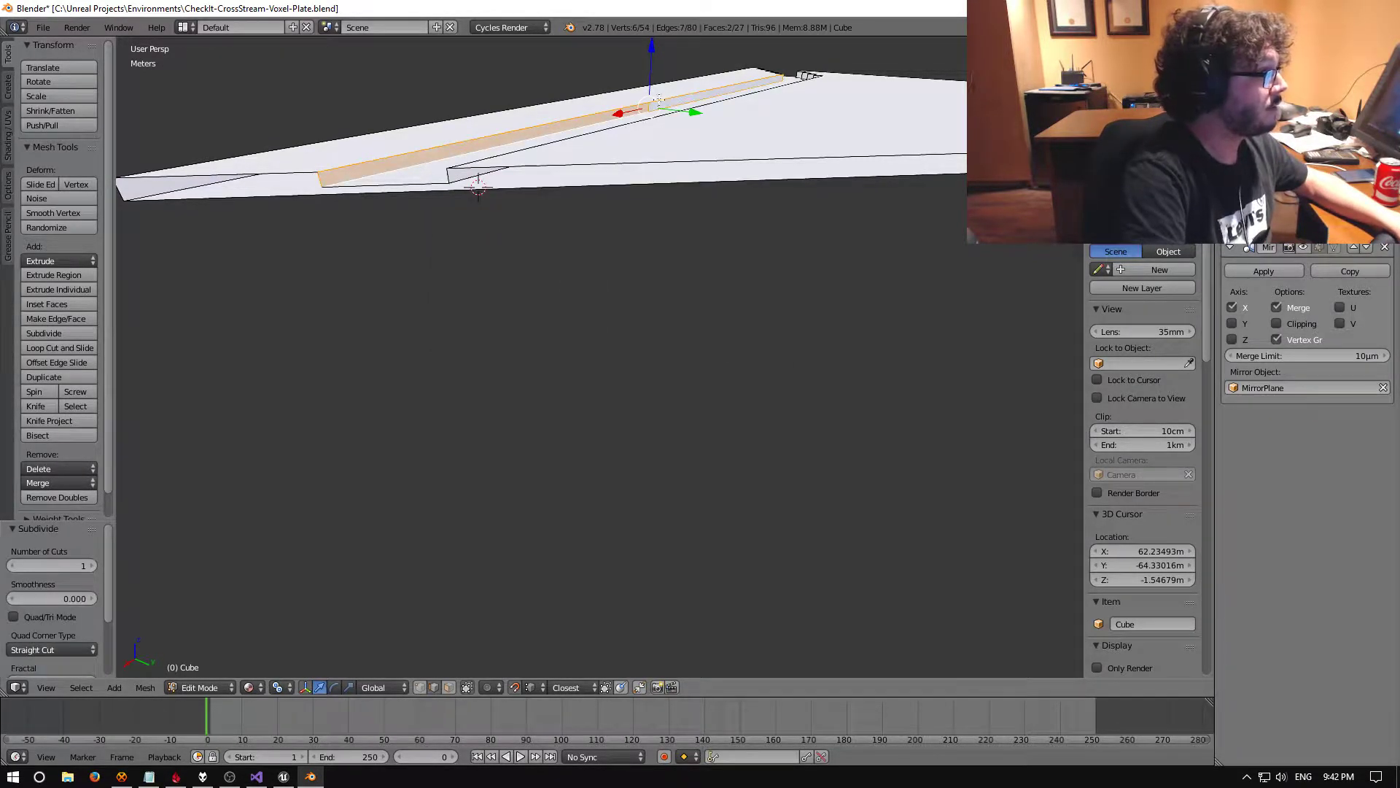
Move the recess wall's new cross edge along X to the wall's seam end, and offset it -12 m from there
{"action": "right_click", "coordinate": [633, 117]}
{"action": "key", "text": "g"}
{"action": "key", "text": "x"}
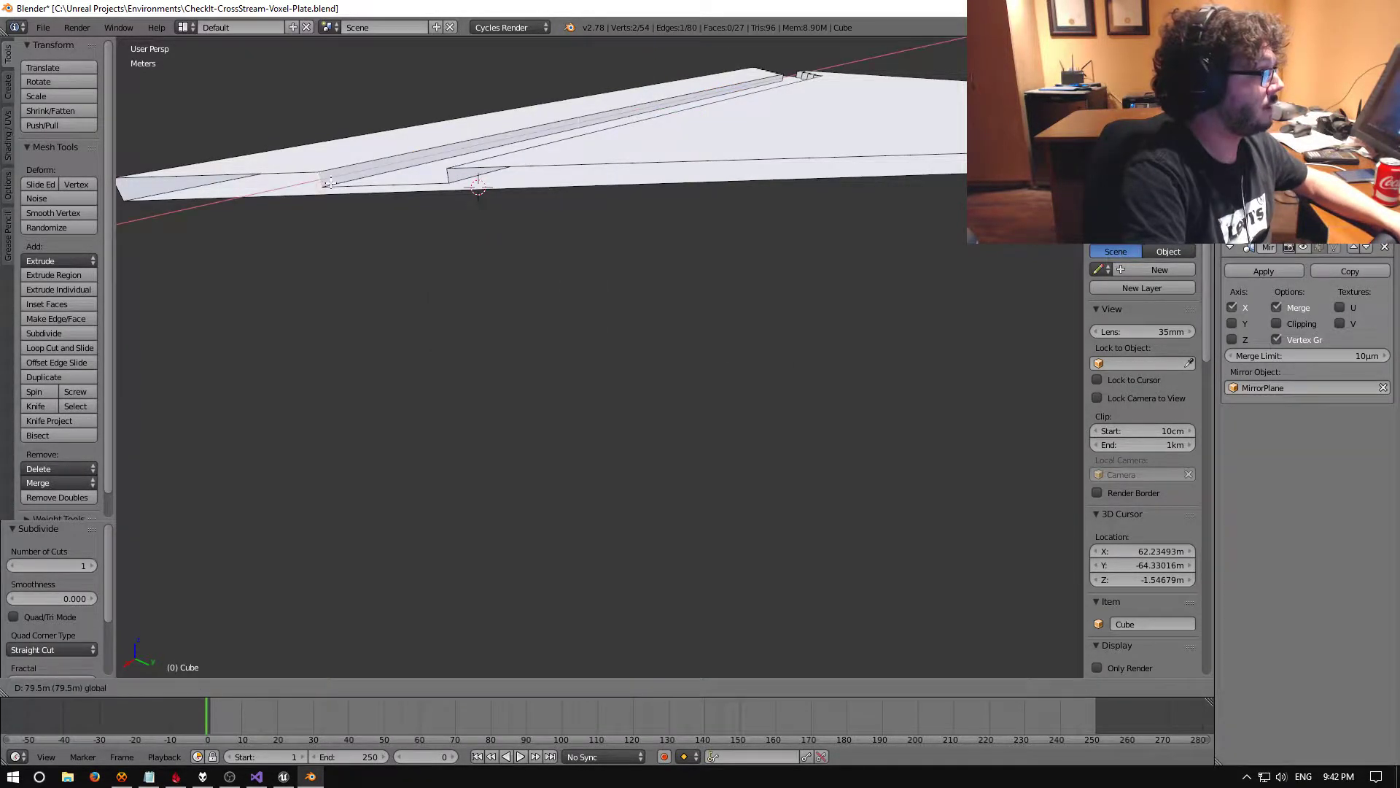
{"action": "left_click", "coordinate": [324, 176]}
{"action": "key", "text": "g"}
{"action": "key", "text": "x"}
{"action": "left_click", "coordinate": [284, 191]}
{"action": "left_click", "coordinate": [84, 566]}
{"action": "type", "text": "-12m"}
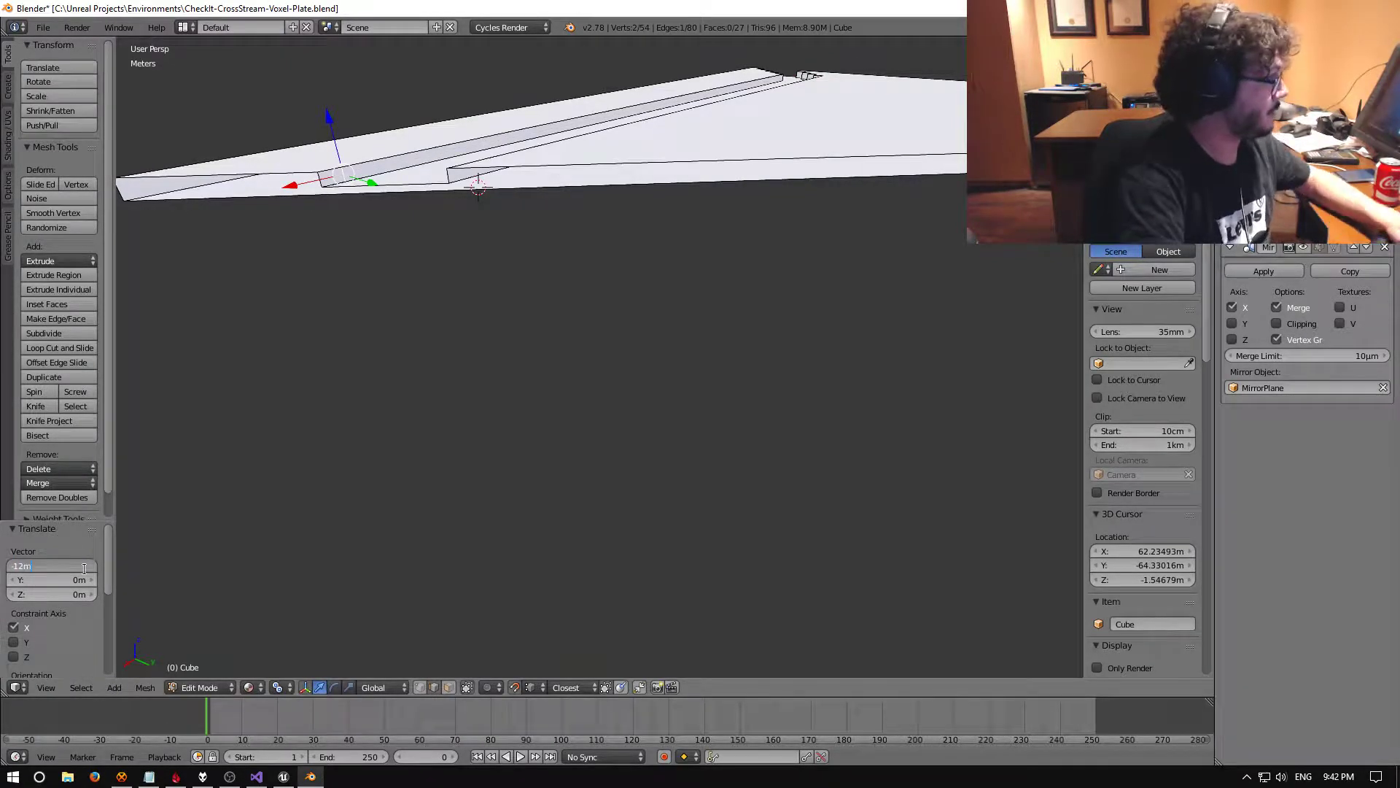
{"action": "key", "text": "Return"}
Select the upper and lower long edges of the plate's outer side and subdivide them with one cut
{"action": "middle_click_drag", "start_coordinate": [293, 378], "coordinate": [635, 371]}
{"action": "middle_click_drag", "start_coordinate": [750, 387], "coordinate": [397, 289]}
{"action": "right_click", "coordinate": [374, 256]}
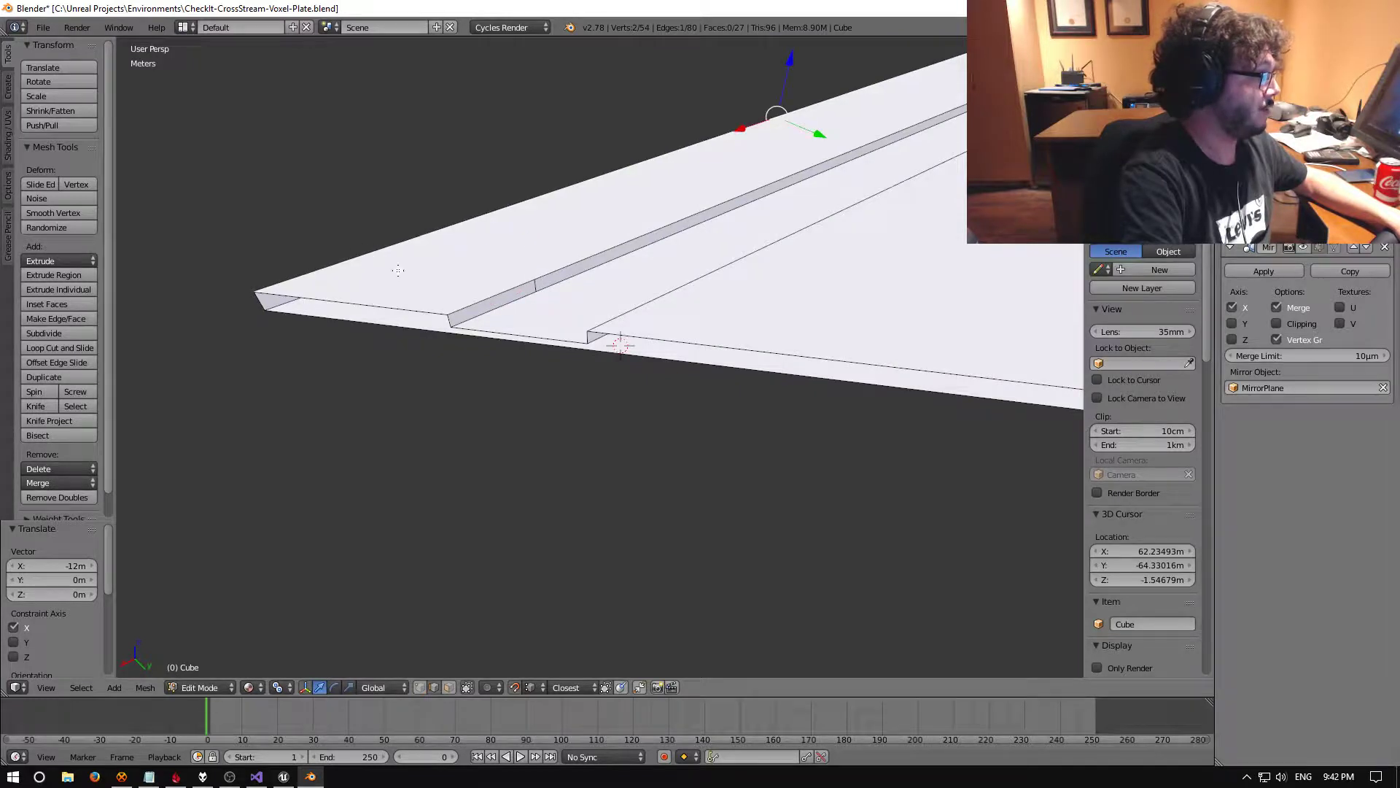
{"action": "middle_click_drag", "start_coordinate": [418, 649], "coordinate": [628, 316]}
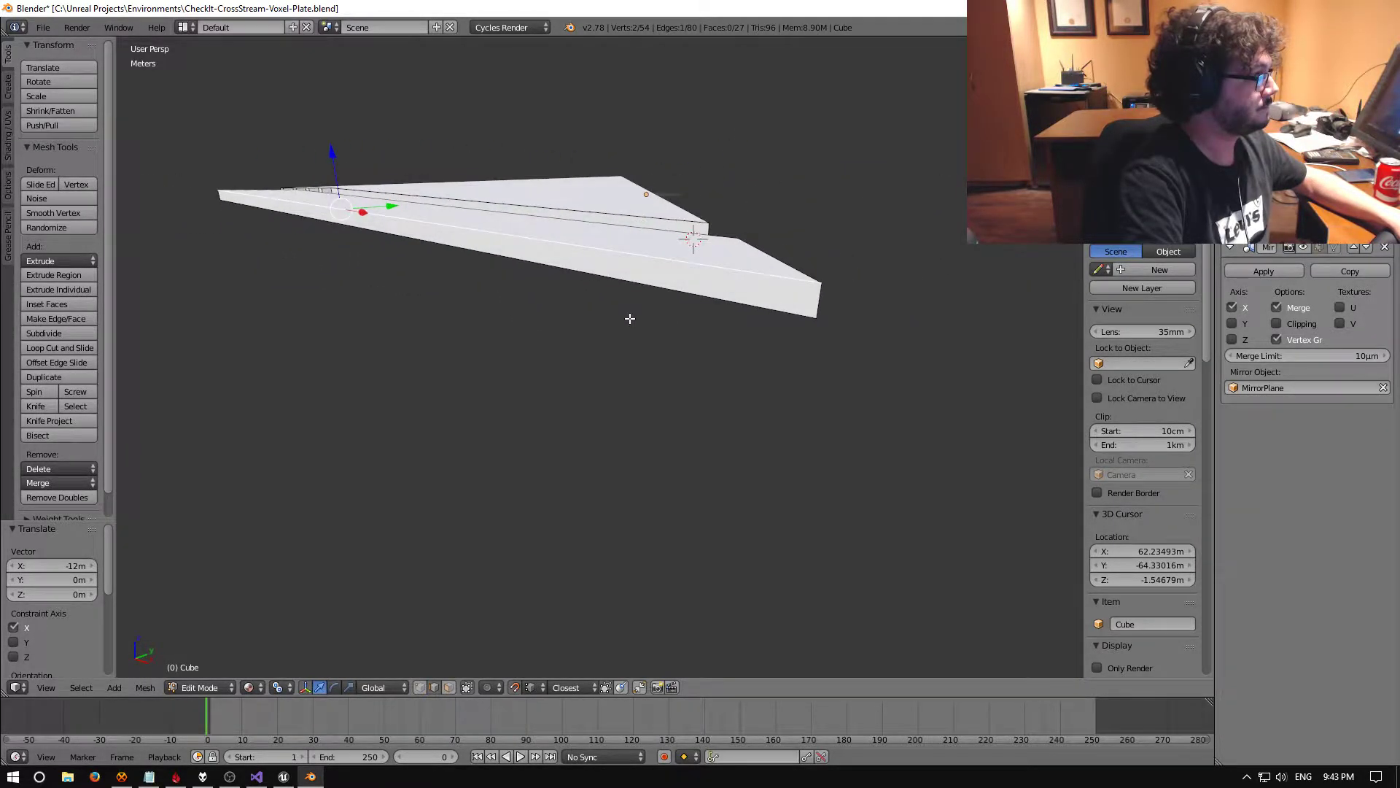
{"action": "key", "text": "space"}
{"action": "key", "text": "Return"}
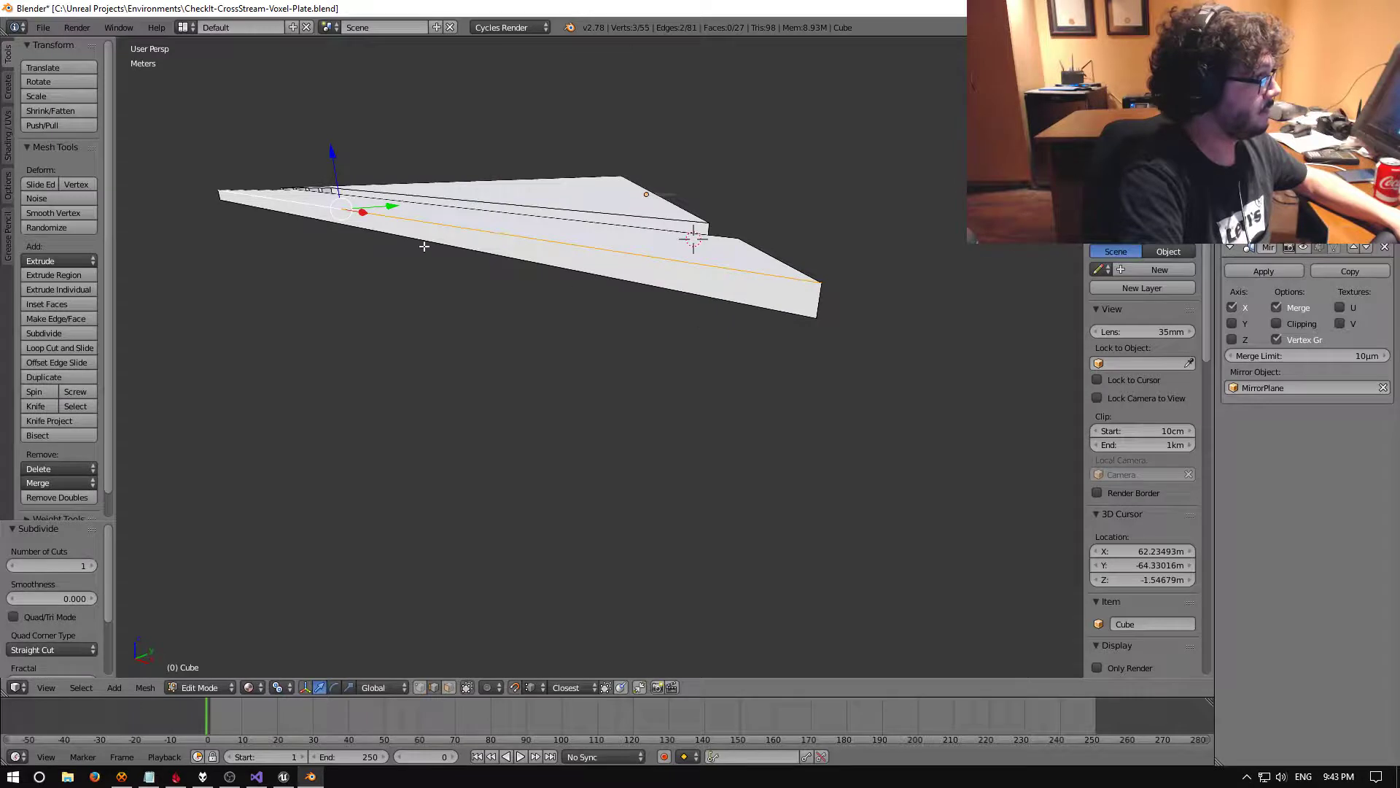
{"action": "key", "text": "ctrl+z"}
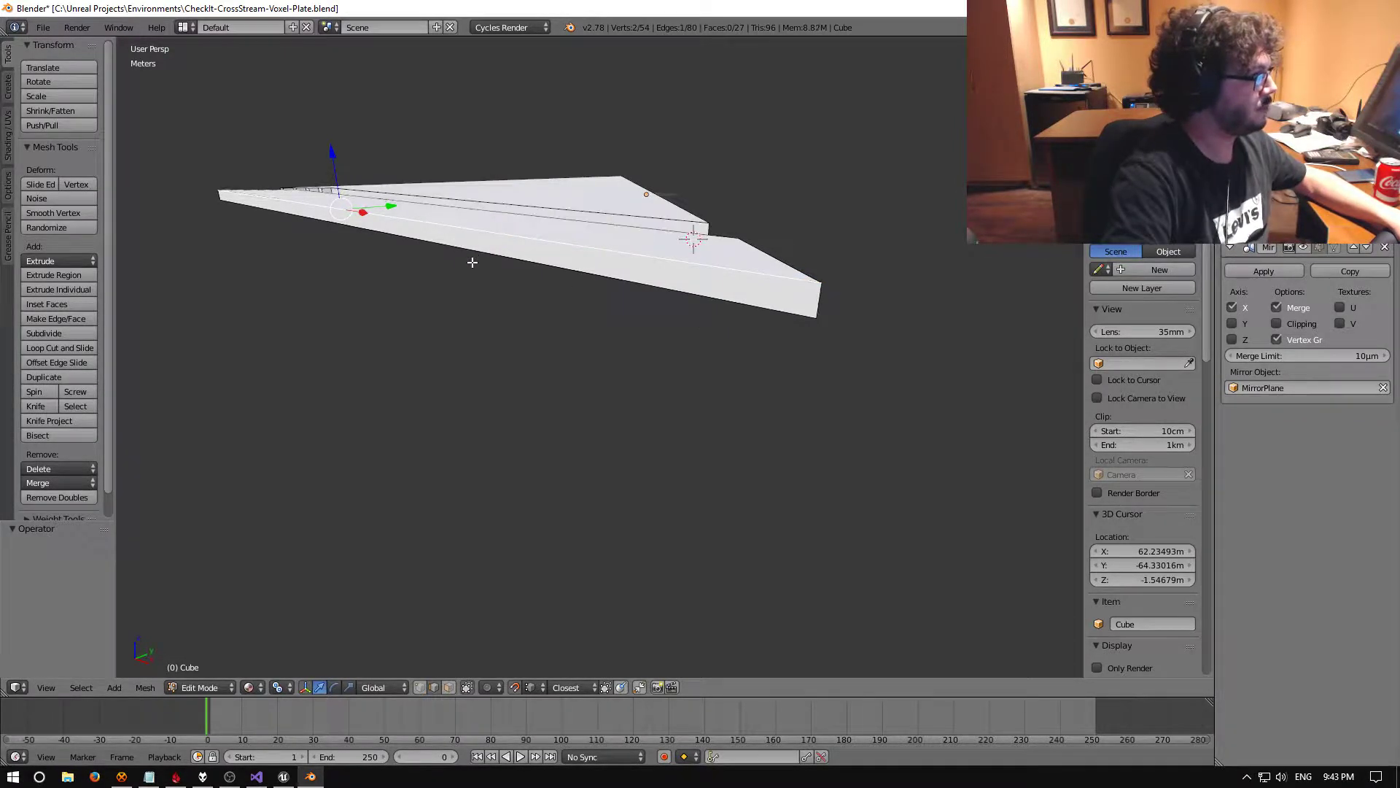
{"action": "right_click", "coordinate": [477, 249], "text": "shift"}
{"action": "key", "text": "space"}
{"action": "key", "text": "Return"}
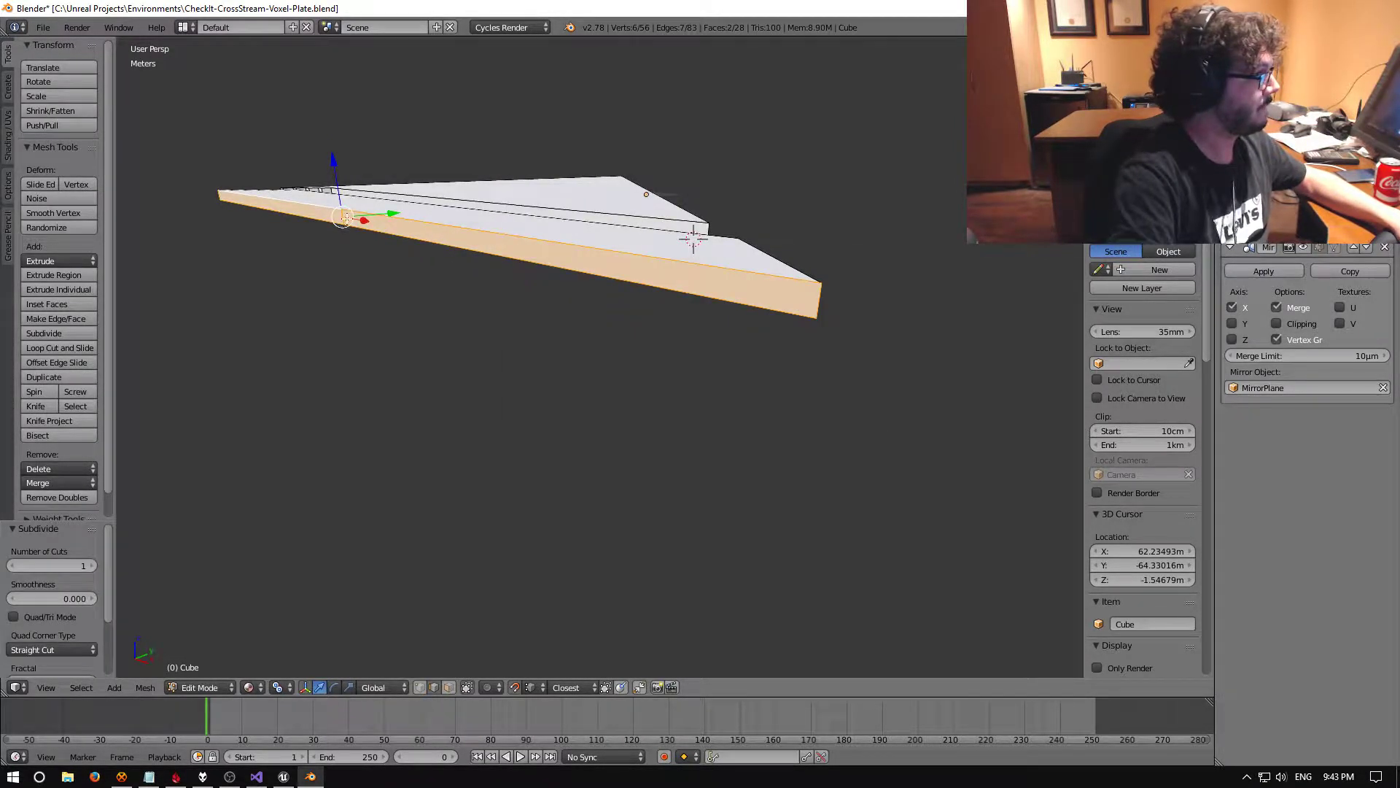
Move the outer side's new vertical edge along X to line up with the cut in the recess wall
{"action": "right_click", "coordinate": [379, 244]}
{"action": "key", "text": "g"}
{"action": "key", "text": "x"}
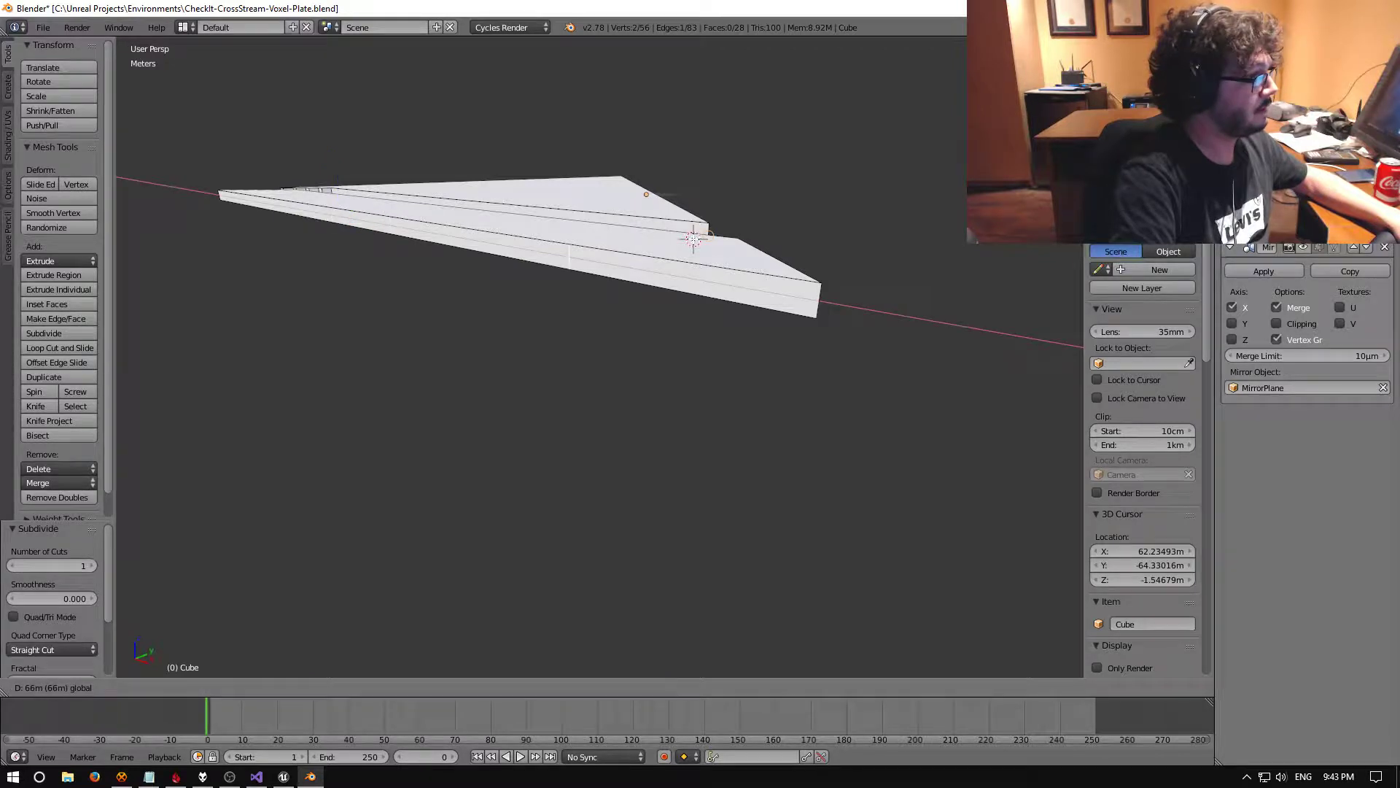
{"action": "middle_click_drag", "start_coordinate": [722, 261], "coordinate": [739, 338]}
Subdivide the outer side's remaining section toward the corner and move its new edge along X in line with the recess wall's seam end
{"action": "right_click", "coordinate": [738, 339]}
{"action": "key", "text": "w"}
{"action": "left_click", "coordinate": [766, 388]}
{"action": "right_click", "coordinate": [721, 321]}
{"action": "middle_click_drag", "start_coordinate": [721, 321], "coordinate": [516, 385]}
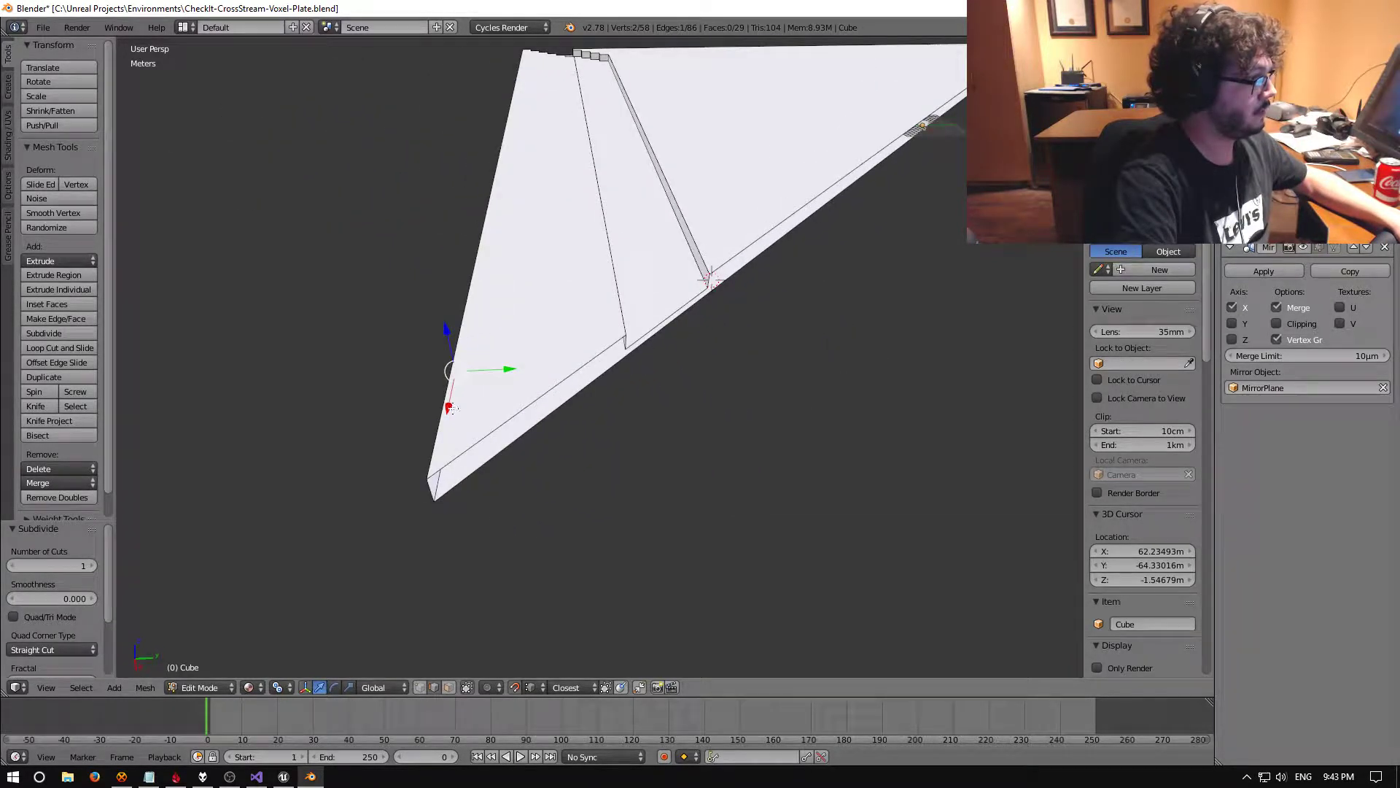
{"action": "left_click_drag", "start_coordinate": [448, 407], "coordinate": [579, 378]}
{"action": "left_click_drag", "start_coordinate": [626, 336], "coordinate": [626, 337]}
Subdivide the two vertical edges bounding the outer side's short section and move the new horizontal edge -50 cm along Z
{"action": "middle_click_drag", "start_coordinate": [626, 336], "coordinate": [682, 324]}
{"action": "right_click", "coordinate": [657, 284]}
{"action": "right_click", "coordinate": [764, 295], "text": "shift"}
{"action": "key", "text": "w"}
{"action": "left_click", "coordinate": [771, 299]}
{"action": "right_click", "coordinate": [677, 296]}
{"action": "middle_click_drag", "start_coordinate": [677, 297], "coordinate": [545, 221]}
{"action": "left_click_drag", "start_coordinate": [440, 195], "coordinate": [438, 222]}
Connect the short section's two upper vertices across the plate's top to the recess wall's cut vertex and its seam-end vertex
{"action": "middle_click_drag", "start_coordinate": [438, 223], "coordinate": [672, 243]}
{"action": "scroll", "coordinate": [772, 266], "scroll_direction": "up", "scroll_amount": 4}
{"action": "middle_click_drag", "start_coordinate": [772, 265], "coordinate": [512, 322]}
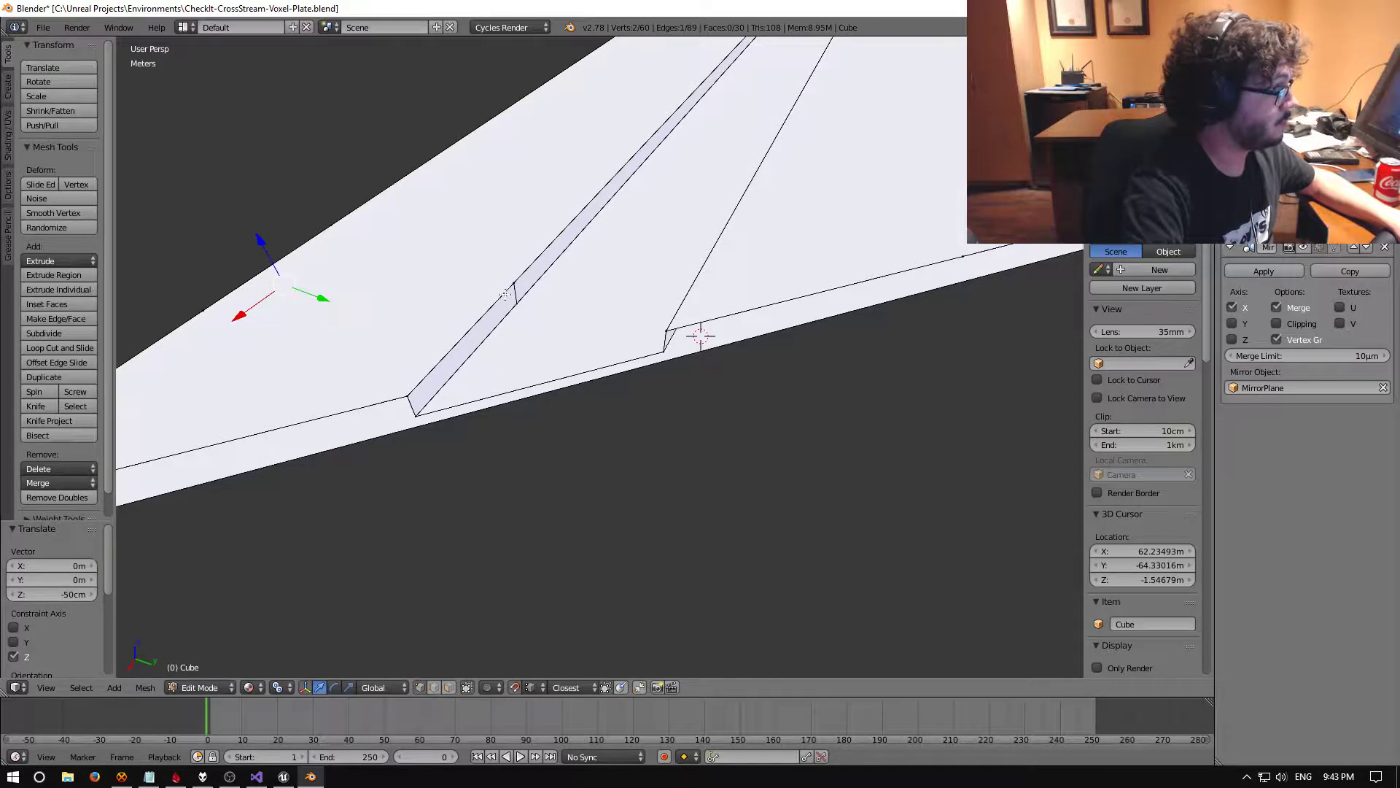
{"action": "right_click", "coordinate": [506, 292]}
{"action": "middle_click_drag", "start_coordinate": [265, 280], "coordinate": [441, 365]}
{"action": "right_click", "coordinate": [441, 365], "text": "shift"}
{"action": "key", "text": "j"}
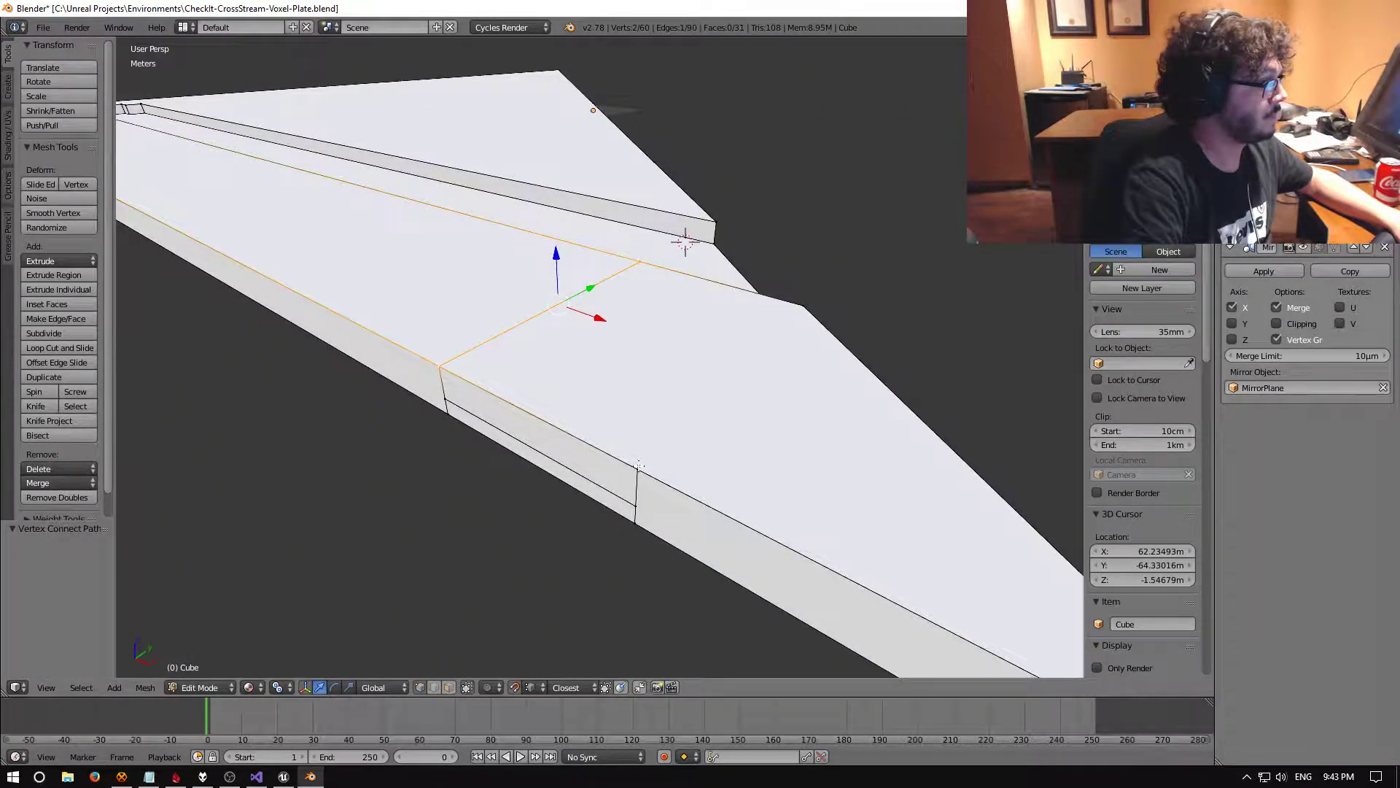
{"action": "right_click", "coordinate": [637, 469]}
{"action": "right_click", "coordinate": [801, 309], "text": "shift"}
{"action": "key", "text": "j"}
{"action": "middle_click_drag", "start_coordinate": [716, 343], "coordinate": [430, 525]}
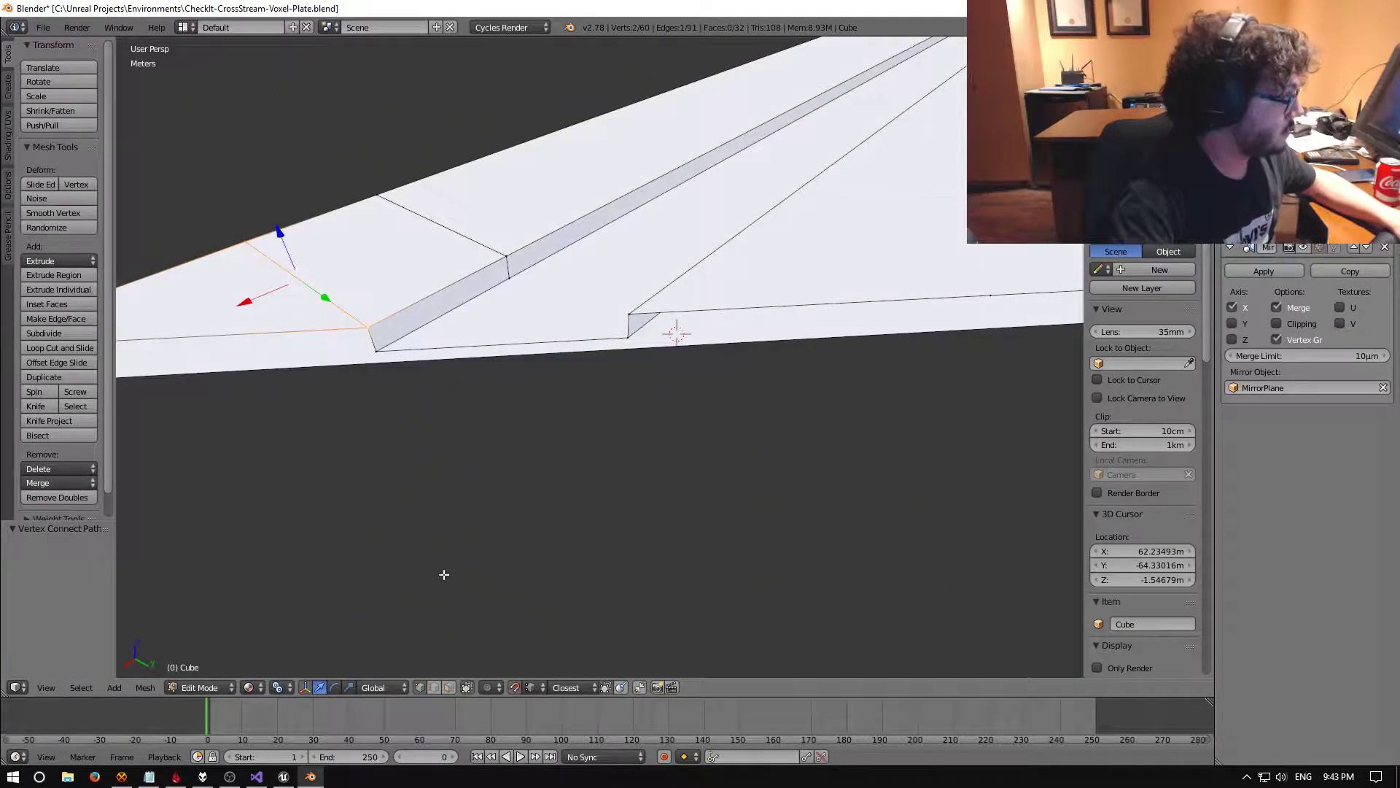
Delete the short section's top face, recess-wall face and upper outer-side face to open a gap
{"action": "left_click", "coordinate": [449, 688]}
{"action": "right_click", "coordinate": [365, 263]}
{"action": "right_click", "coordinate": [441, 300], "text": "shift"}
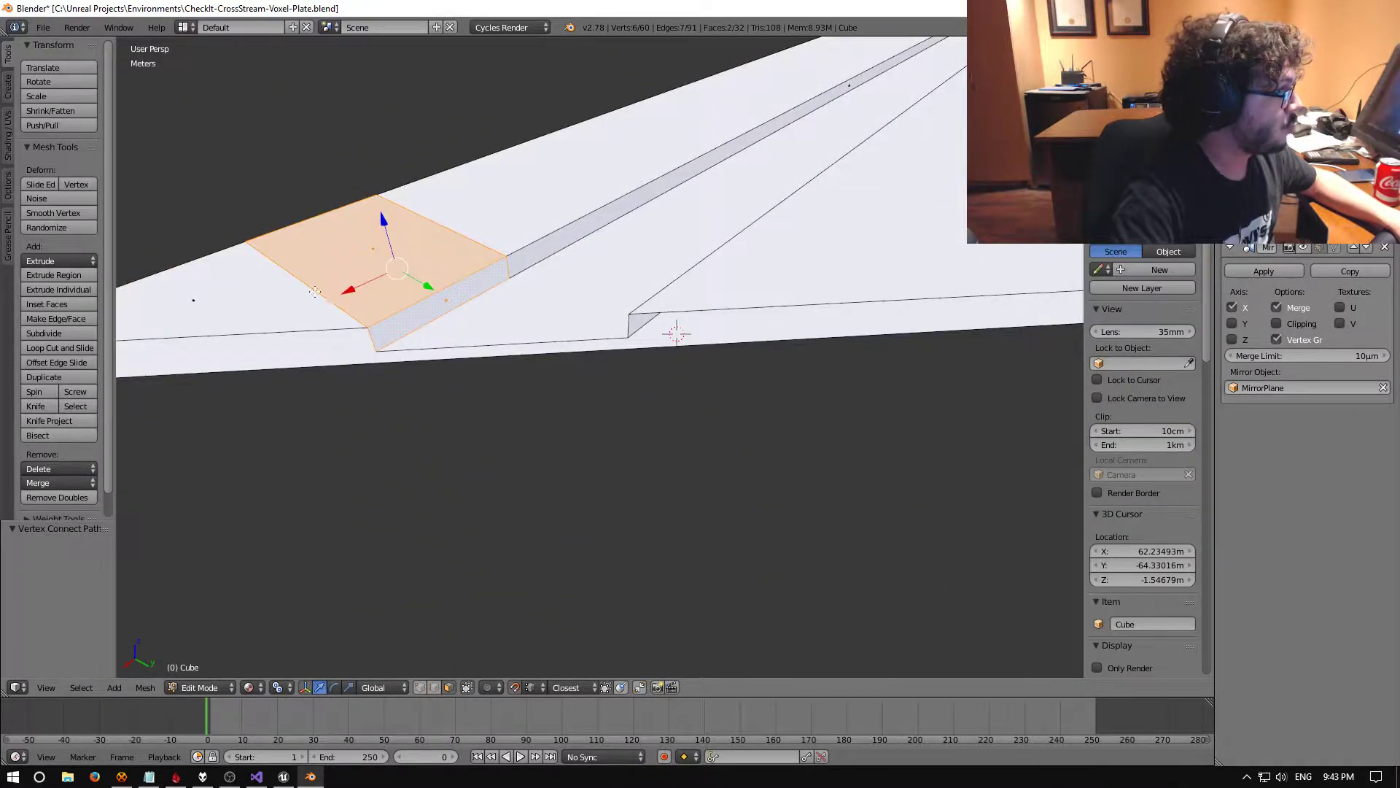
{"action": "middle_click_drag", "start_coordinate": [315, 292], "coordinate": [642, 365]}
{"action": "right_click", "coordinate": [646, 363], "text": "shift"}
{"action": "key", "text": "x"}
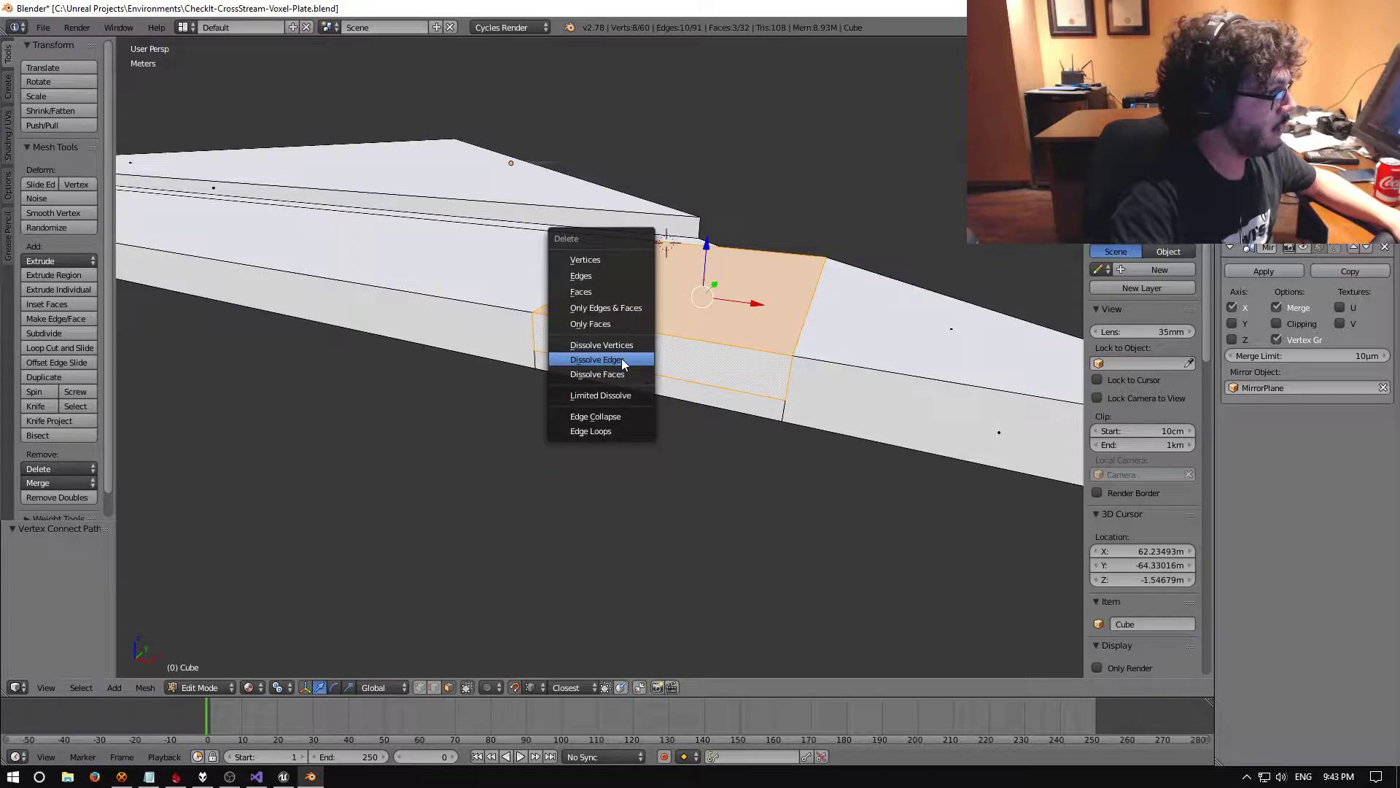
{"action": "left_click", "coordinate": [601, 293]}
Fill a side wall between the two vertical edges on the gap's side away from the plate corner
{"action": "middle_click_drag", "start_coordinate": [601, 295], "coordinate": [522, 453]}
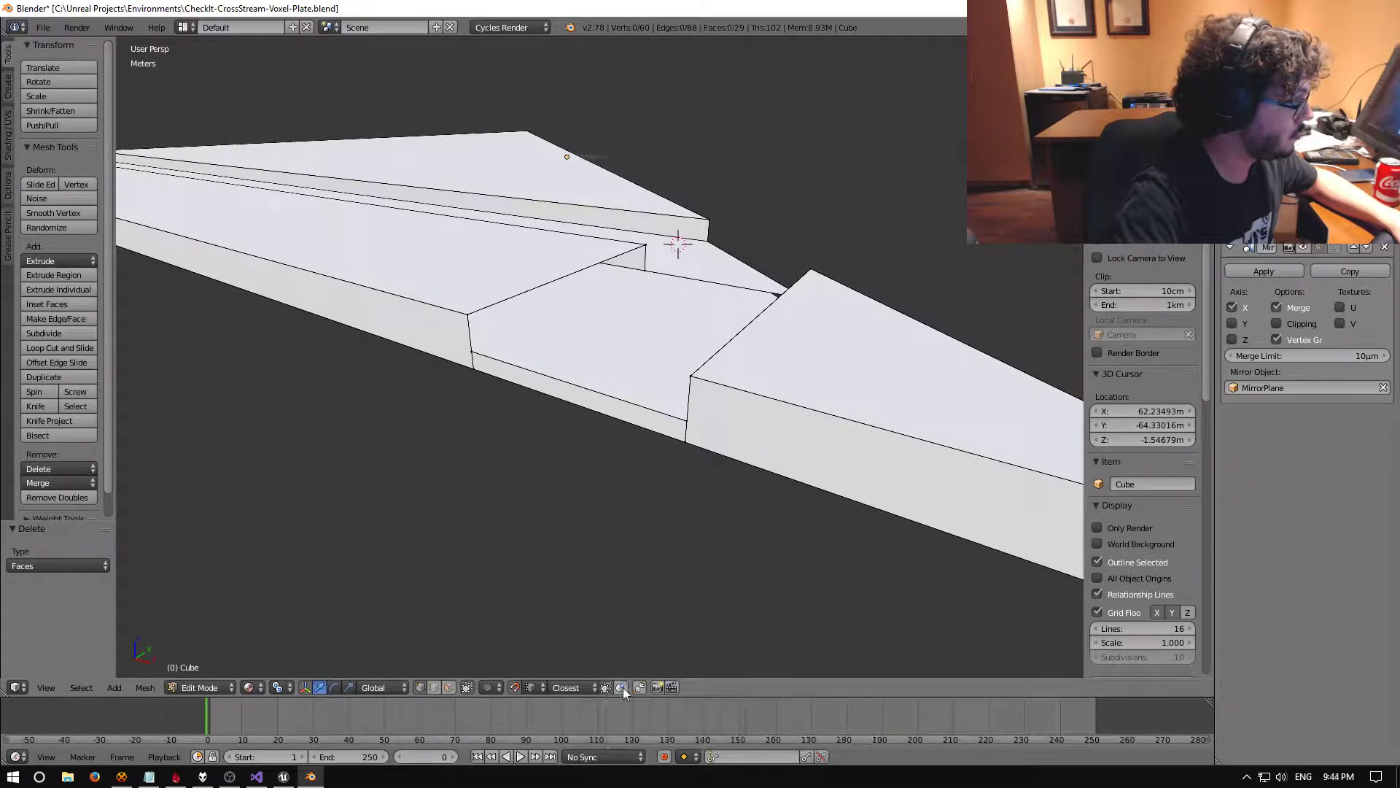
{"action": "right_click", "coordinate": [644, 275]}
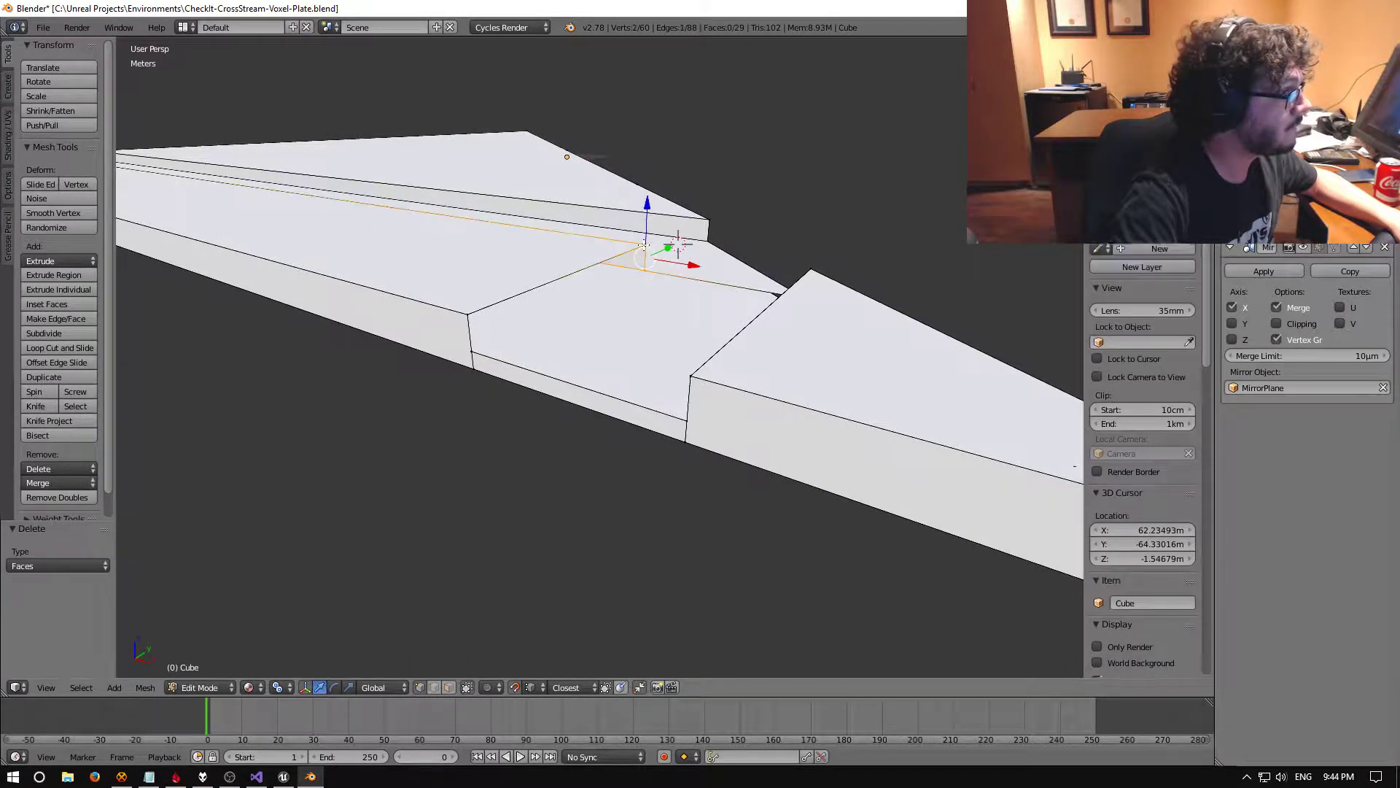
{"action": "right_click", "coordinate": [472, 354], "text": "shift"}
{"action": "key", "text": "f"}
{"action": "middle_click_drag", "start_coordinate": [496, 373], "coordinate": [776, 267]}
Select the gap's four lower corner vertices and fill them with a floor face
{"action": "right_click", "coordinate": [652, 263]}
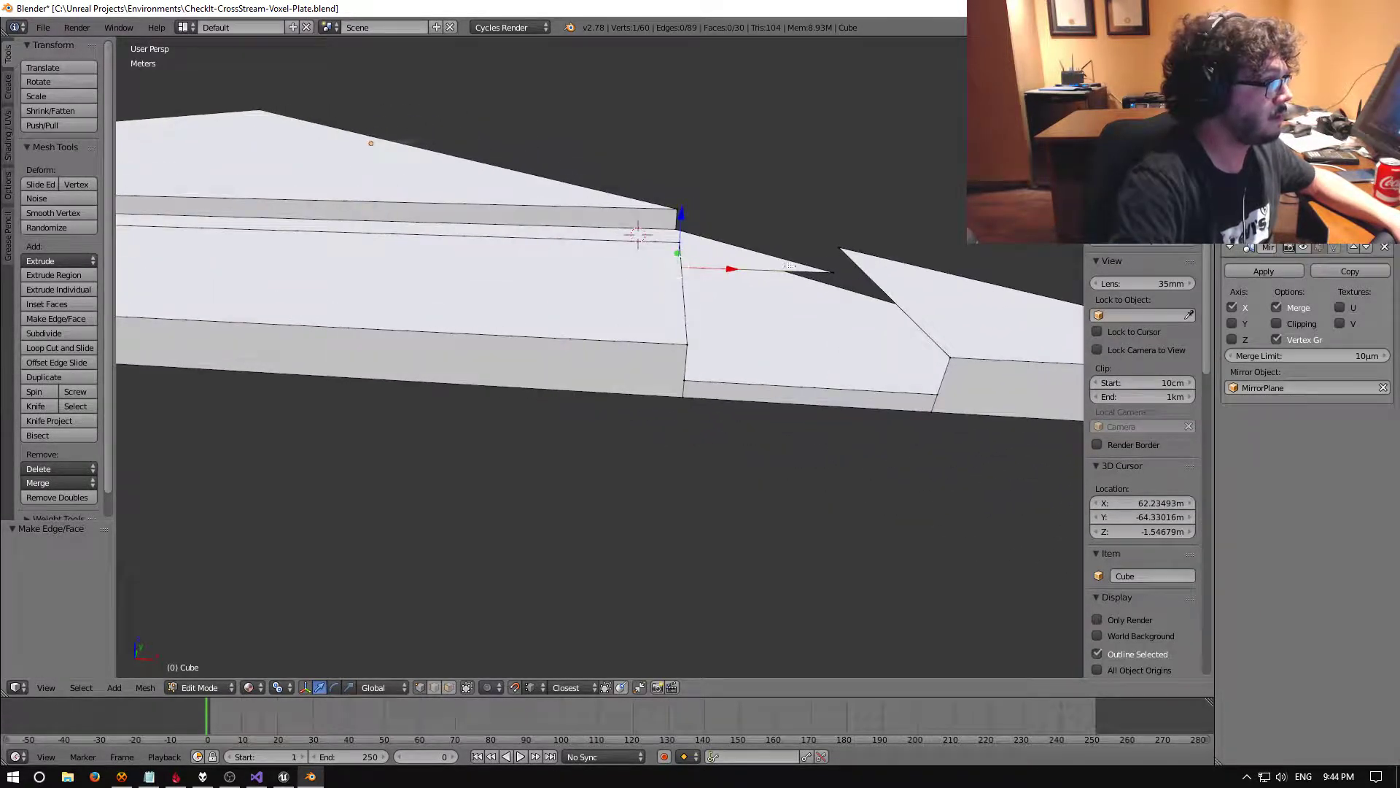
{"action": "right_click", "coordinate": [832, 274], "text": "shift"}
{"action": "right_click", "coordinate": [939, 396], "text": "shift"}
{"action": "right_click", "coordinate": [684, 381], "text": "shift"}
{"action": "middle_click_drag", "start_coordinate": [684, 381], "coordinate": [758, 376]}
{"action": "key", "text": "f"}
Fill the gap's remaining side wall, on the plate-corner side, from its four corner vertices
{"action": "right_click", "coordinate": [826, 256]}
{"action": "right_click", "coordinate": [833, 236], "text": "shift"}
{"action": "right_click", "coordinate": [995, 332], "text": "shift"}
{"action": "right_click", "coordinate": [999, 360], "text": "shift"}
{"action": "key", "text": "f"}
Deselect the whole mesh and save the Blender file
{"action": "middle_click_drag", "start_coordinate": [999, 360], "coordinate": [493, 261]}
{"action": "key", "text": "a"}
{"action": "scroll", "coordinate": [745, 281], "scroll_direction": "down", "scroll_amount": 3}
{"action": "left_click", "coordinate": [43, 27]}
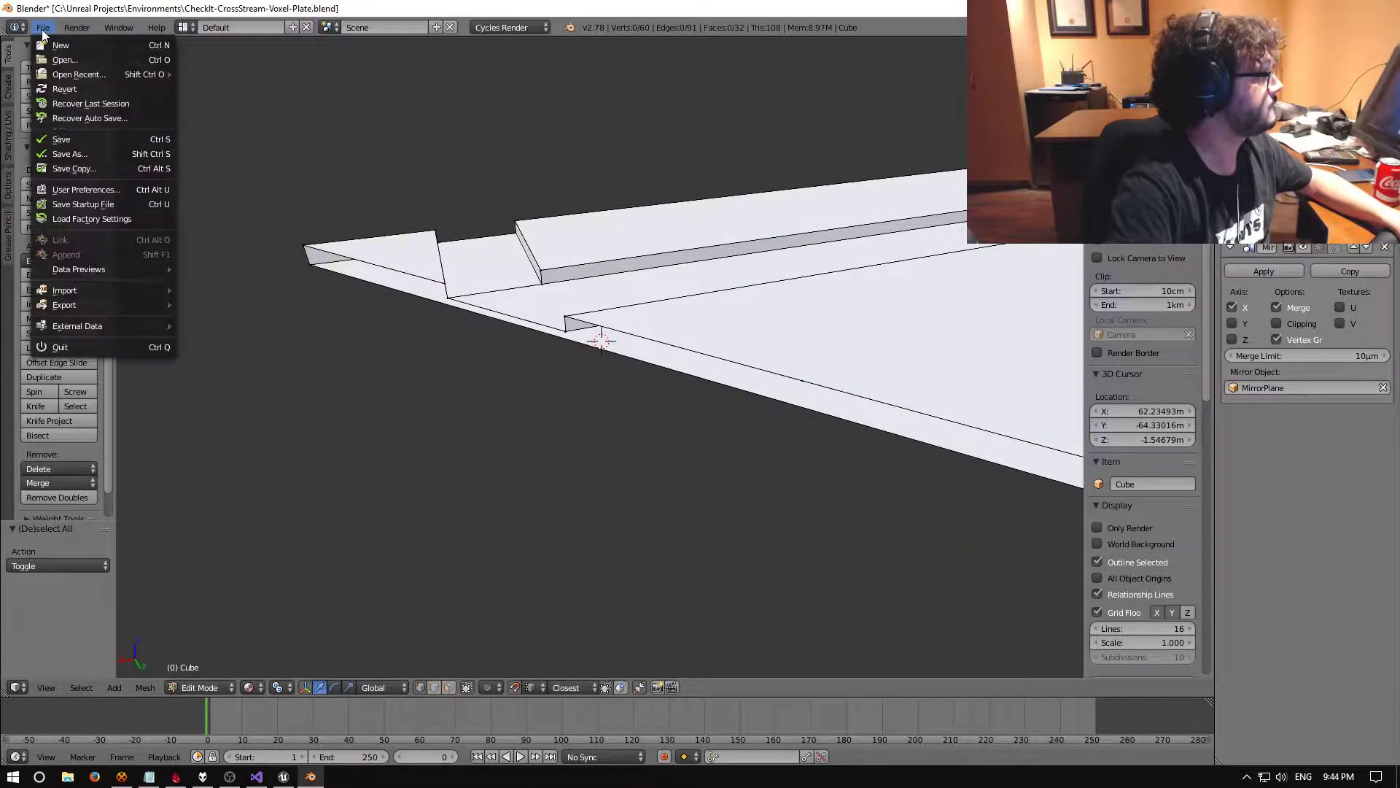
{"action": "left_click", "coordinate": [63, 143]}
Show the plate's Mirror modifier in the viewport, switch to Object Mode and apply the modifier
{"action": "middle_click_drag", "start_coordinate": [379, 194], "coordinate": [1148, 291]}
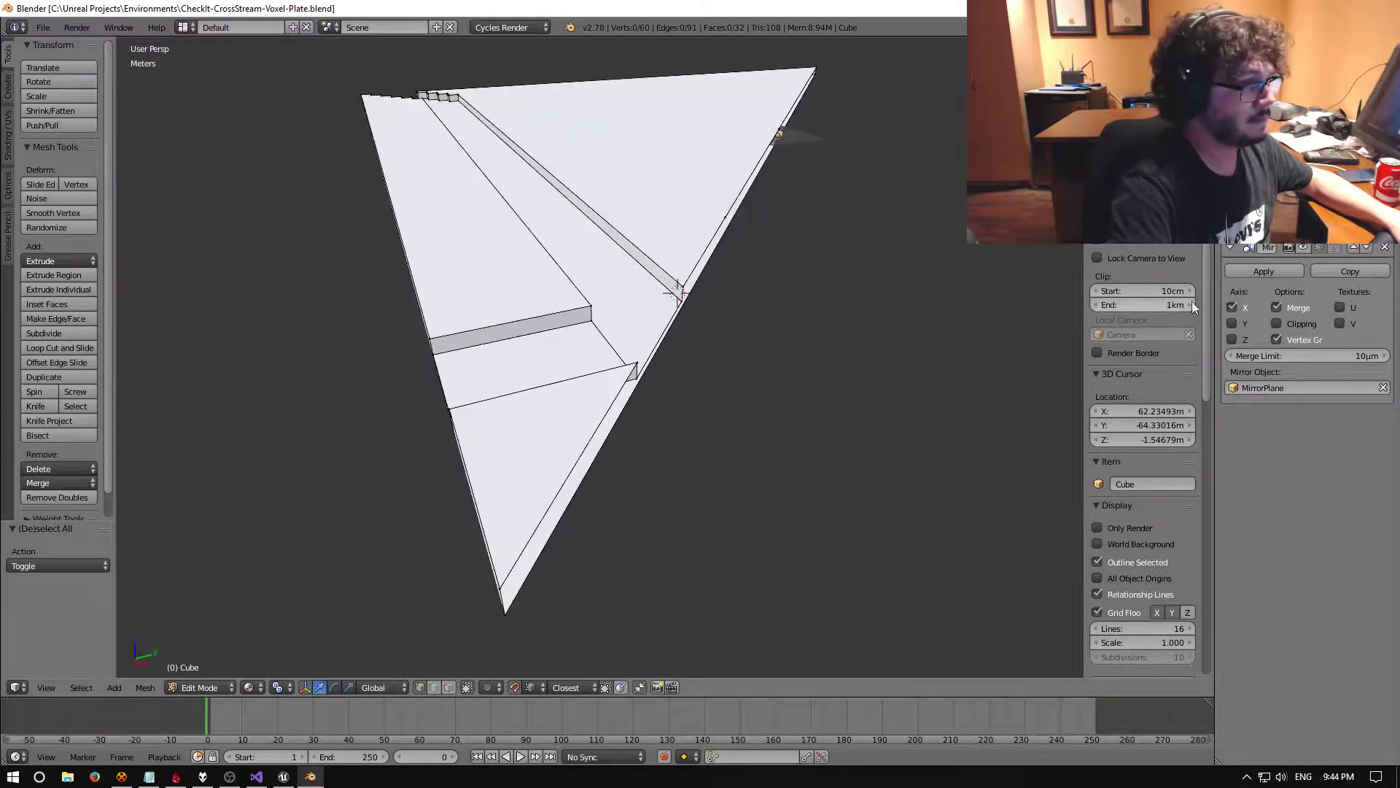
{"action": "left_click", "coordinate": [1302, 247]}
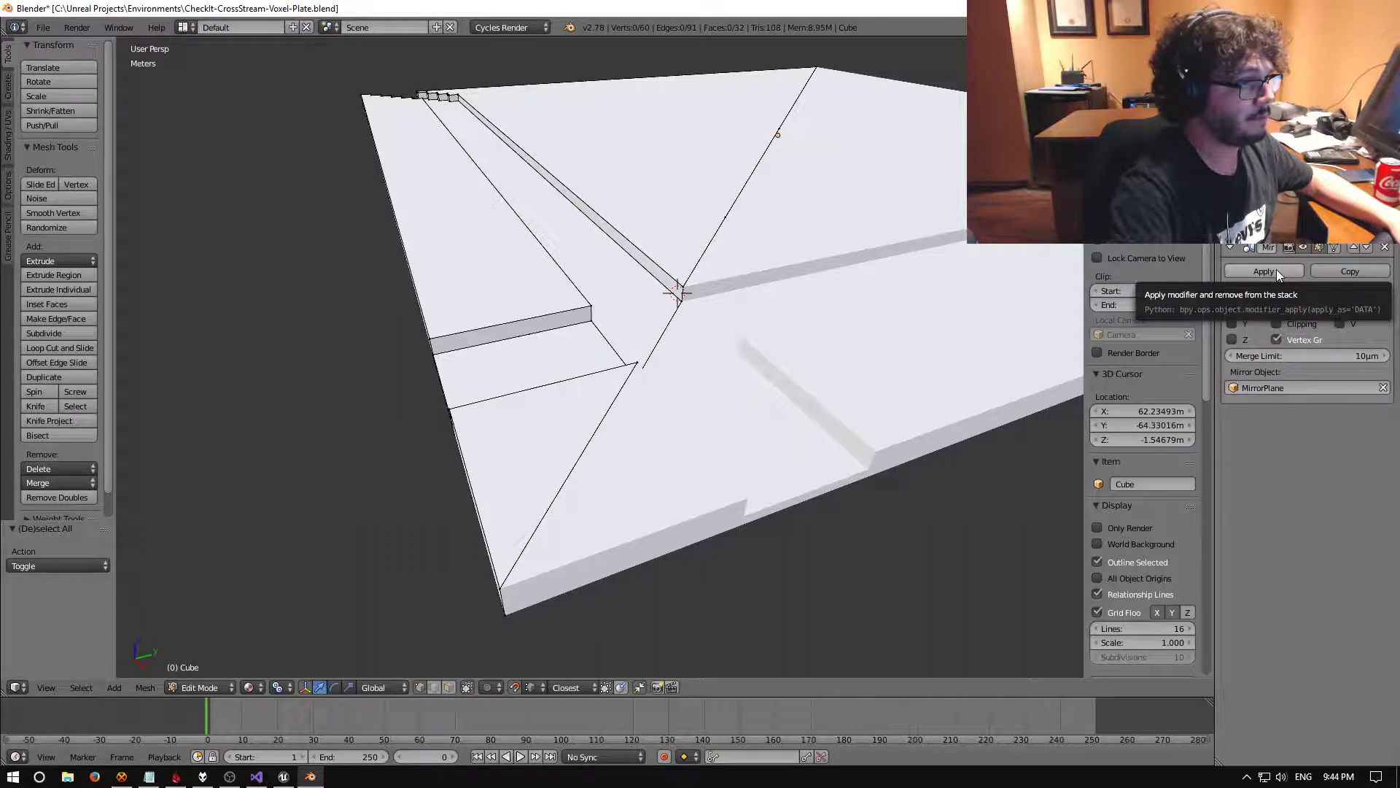
{"action": "left_click", "coordinate": [215, 695]}
{"action": "left_click", "coordinate": [208, 670]}
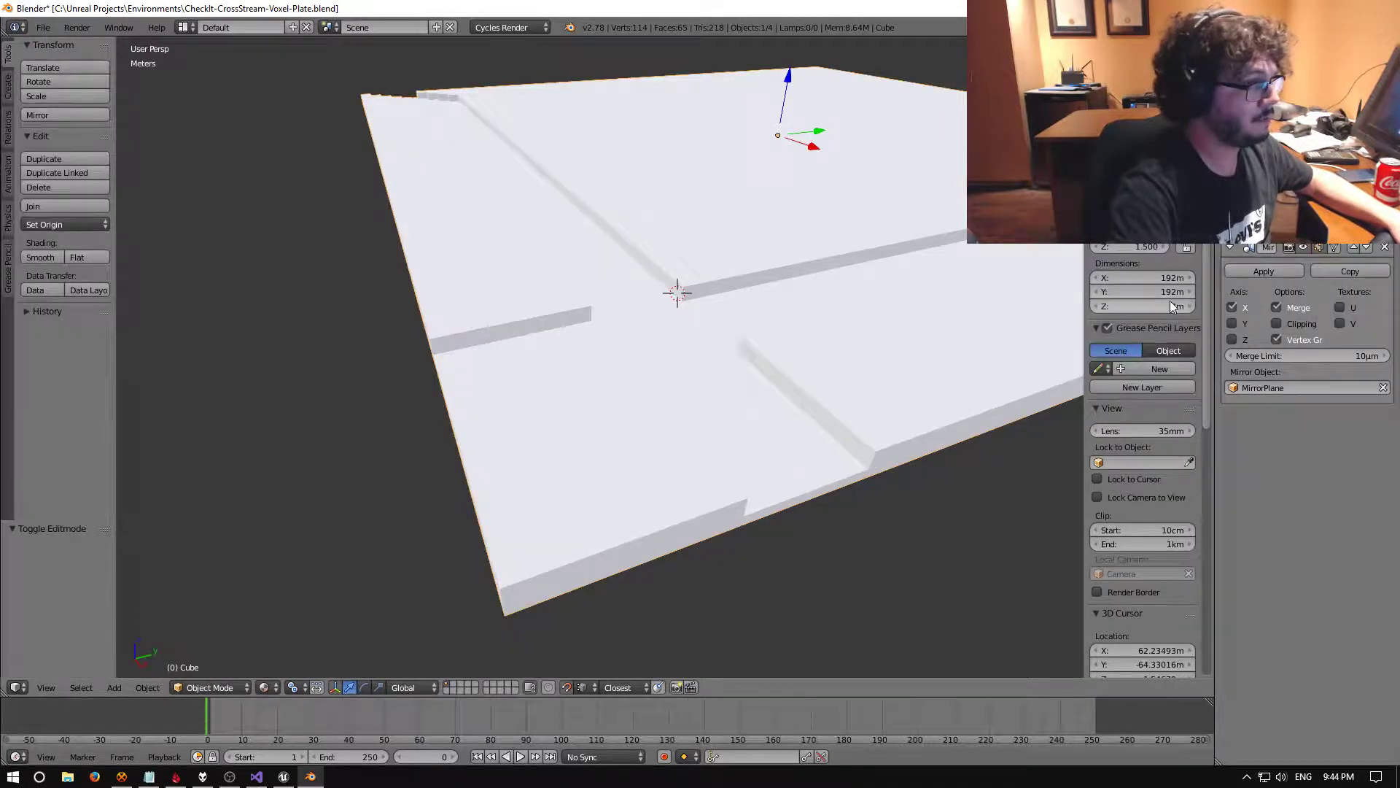
{"action": "left_click", "coordinate": [1264, 272]}
Reselect the plate object and start an FBX export
{"action": "left_click", "coordinate": [43, 27]}
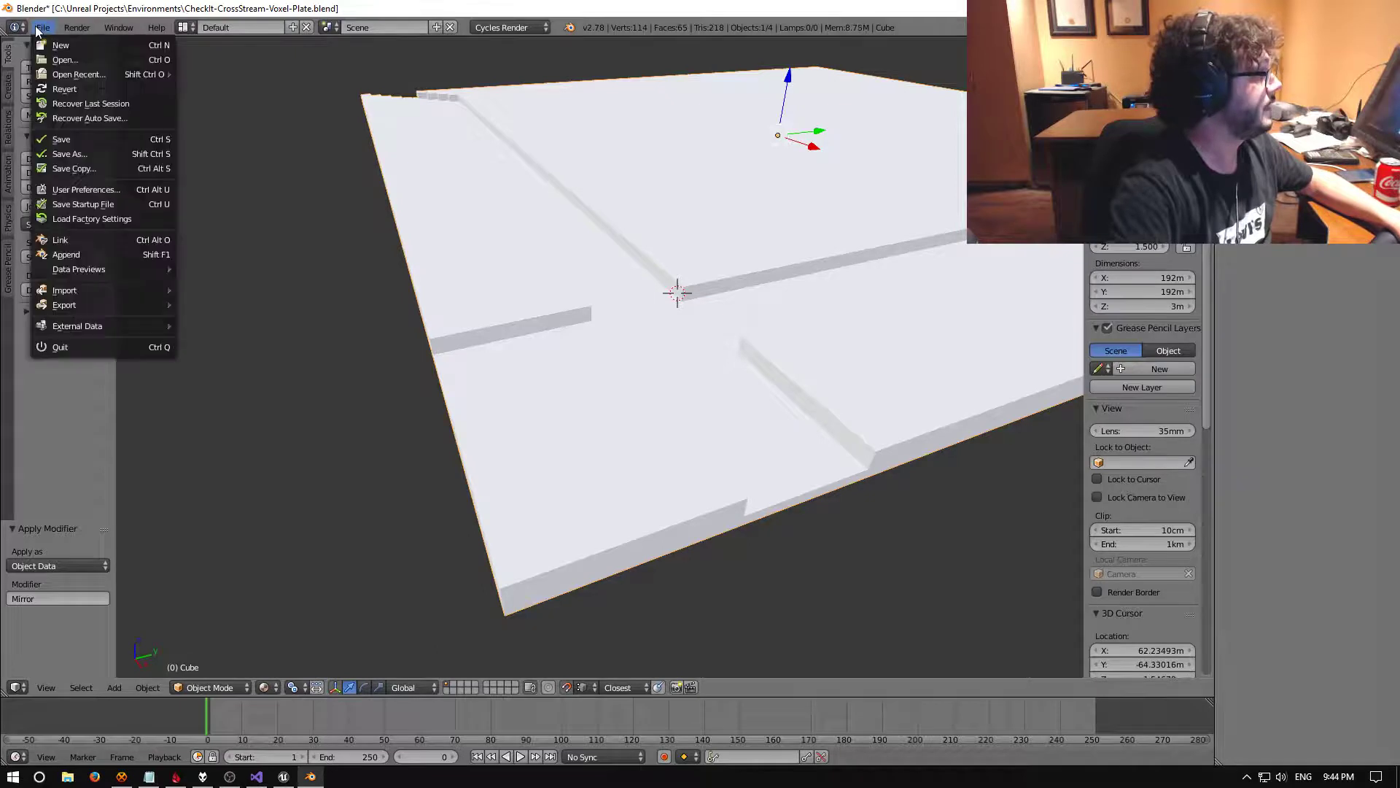
{"action": "mouse_move", "coordinate": [86, 305]}
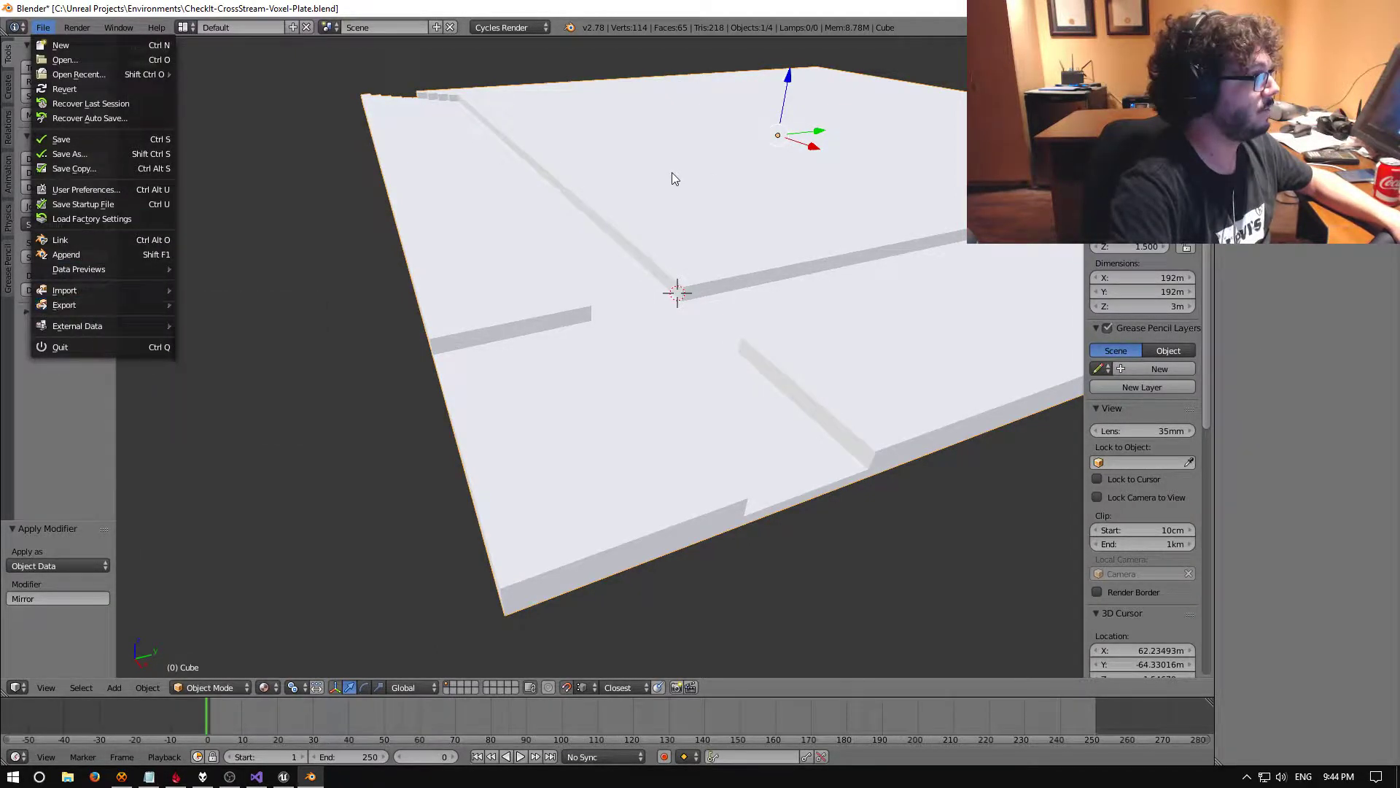
{"action": "key", "text": "a"}
{"action": "key", "text": "a"}
{"action": "left_click", "coordinate": [44, 28]}
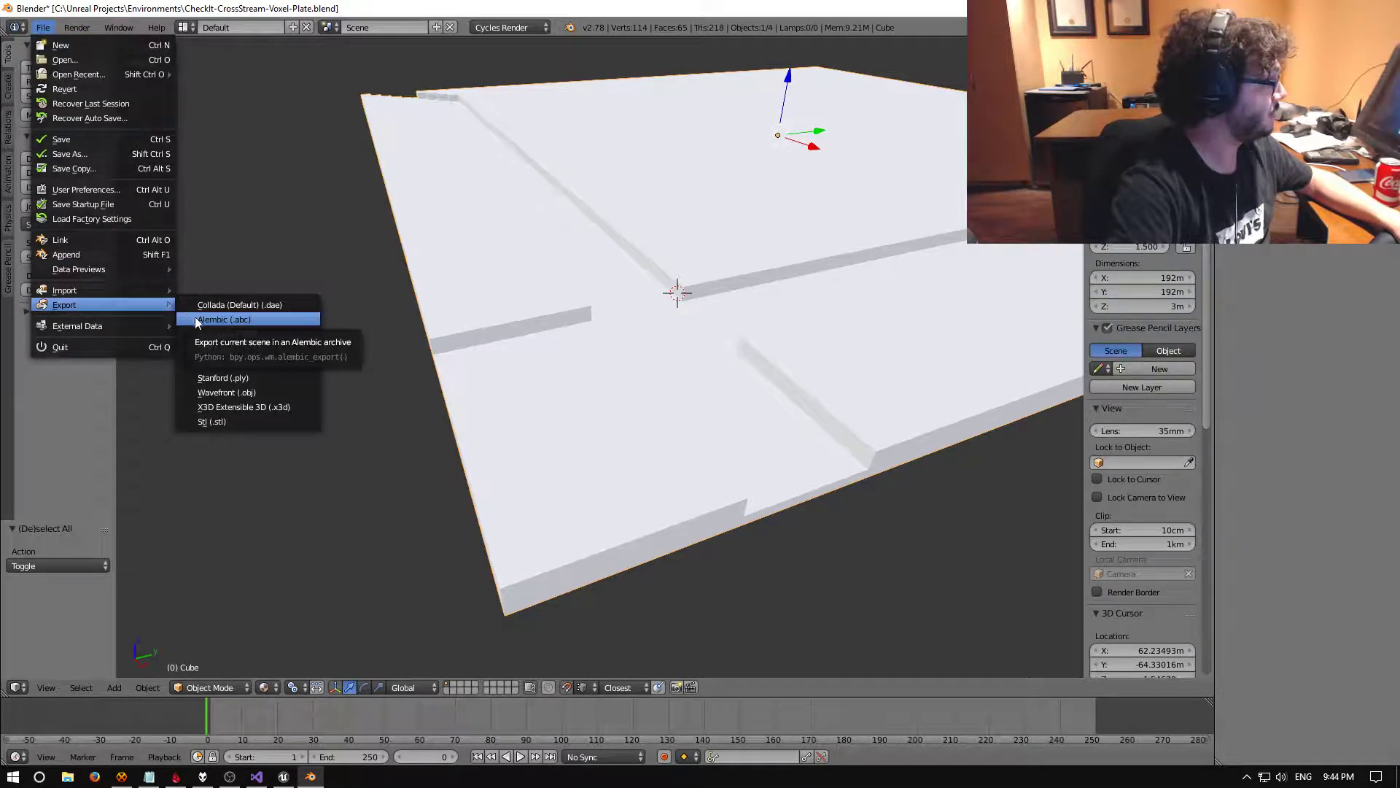
{"action": "left_click", "coordinate": [240, 348]}
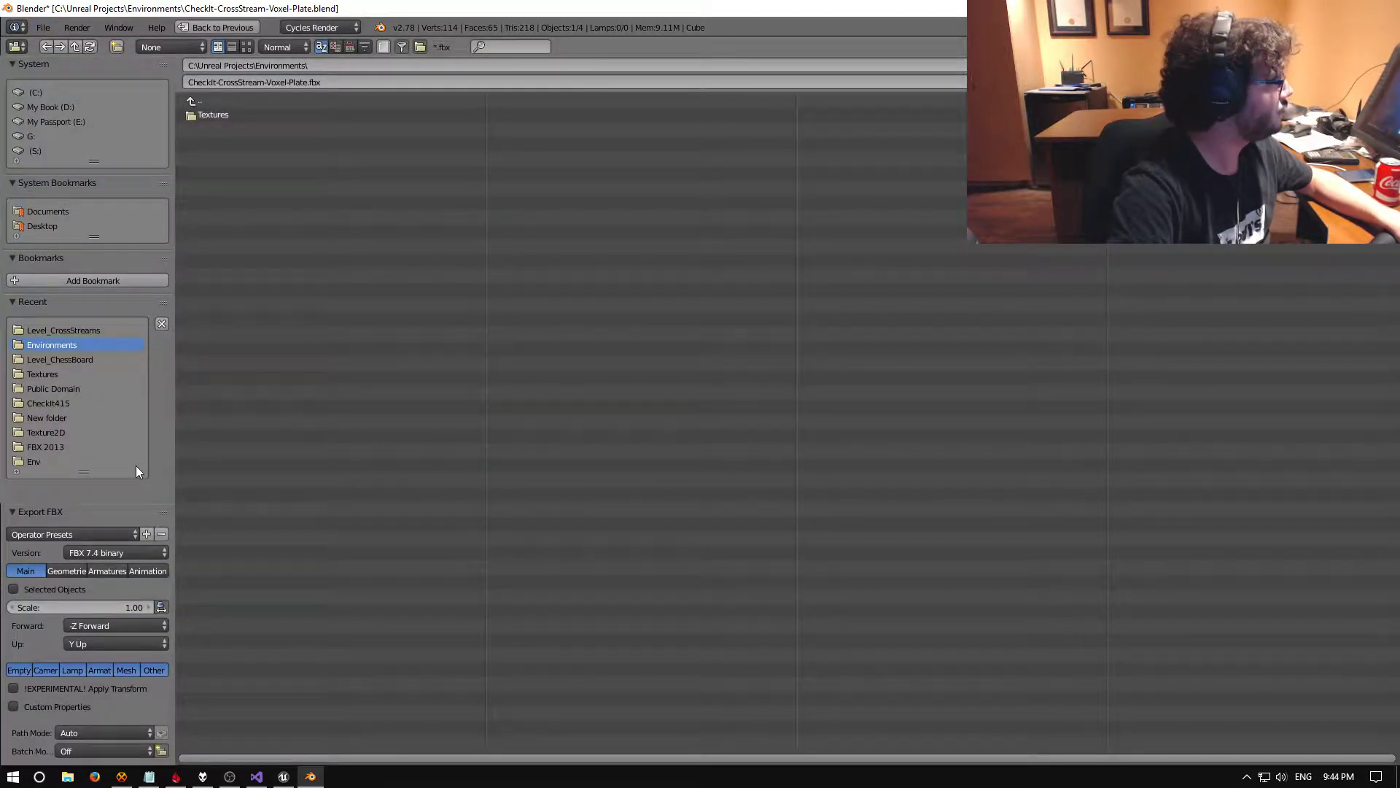
Export only the selected plate over CheckIt-CrossStream-Voxel-Plate.fbx in the CheckIt 4.15 project's Content\Meshes\Level_CrossStreams folder
{"action": "left_click", "coordinate": [9, 590]}
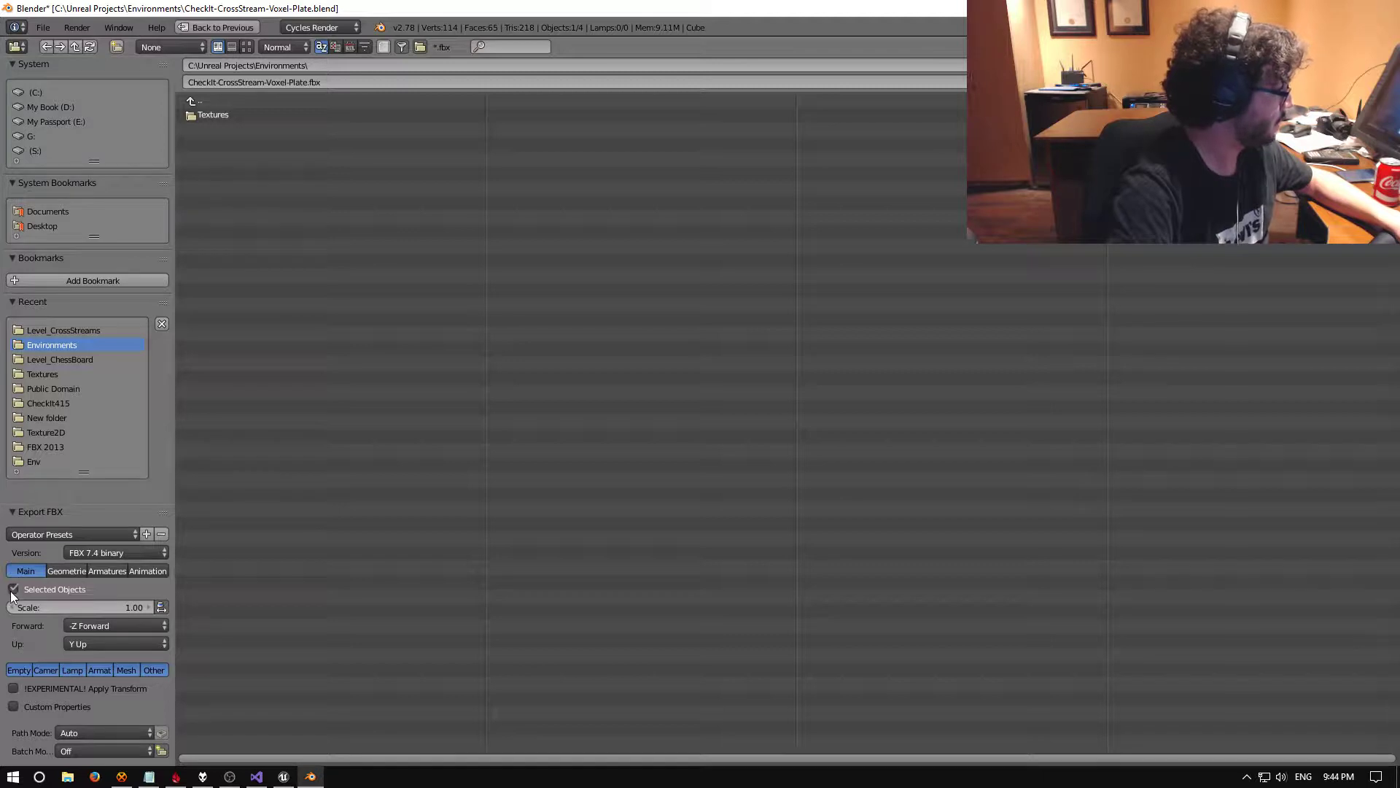
{"action": "left_click", "coordinate": [191, 102]}
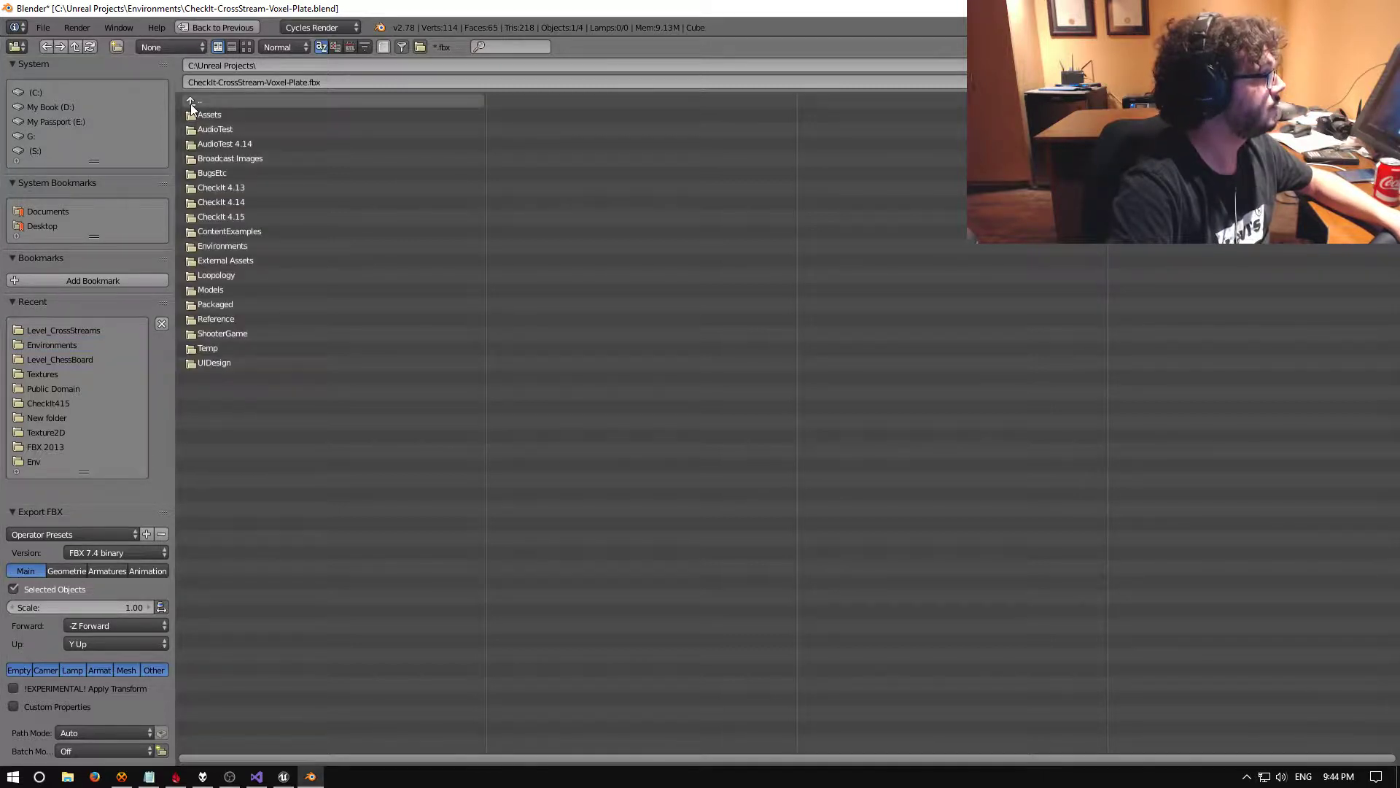
{"action": "left_click", "coordinate": [216, 217]}
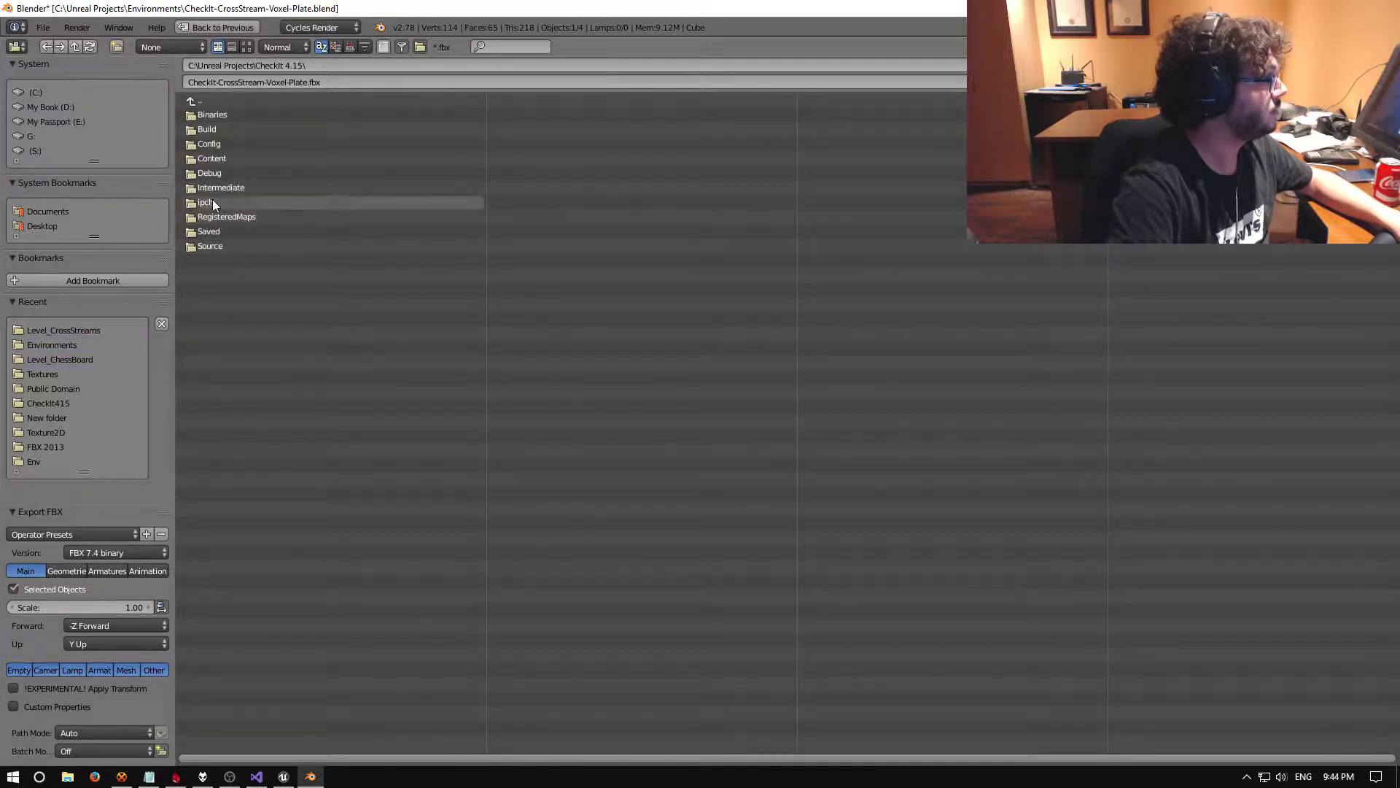
{"action": "left_click", "coordinate": [199, 144]}
{"action": "left_click", "coordinate": [193, 103]}
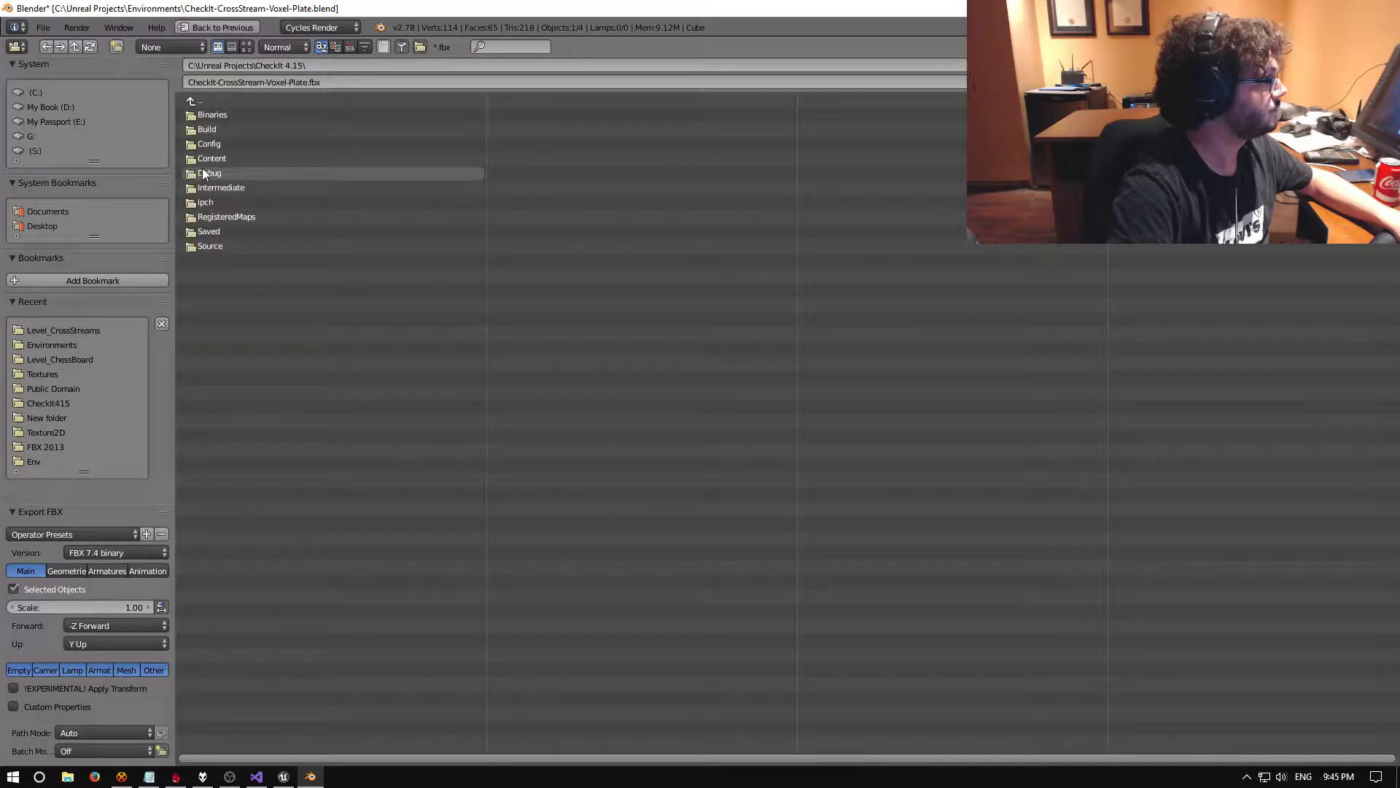
{"action": "left_click", "coordinate": [213, 160]}
{"action": "left_click", "coordinate": [216, 217]}
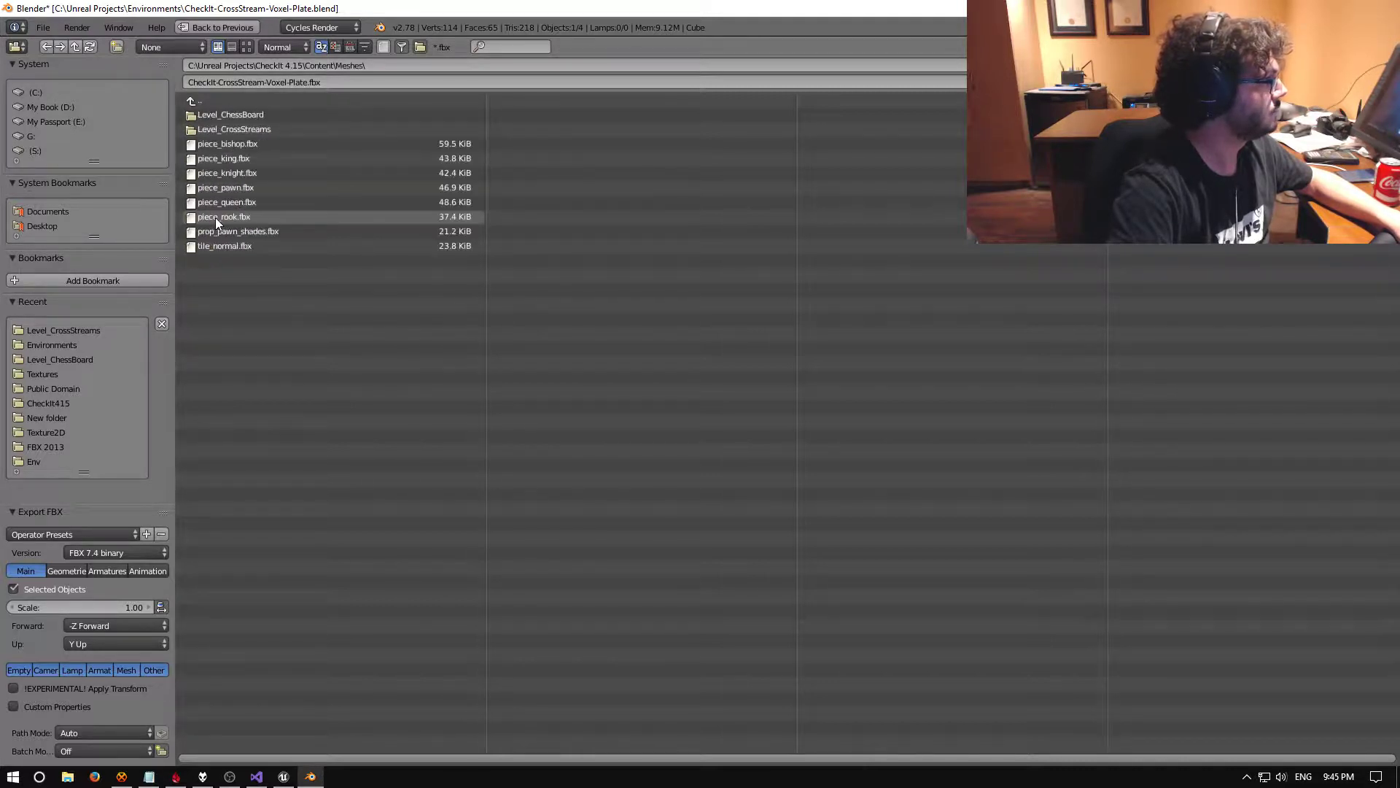
{"action": "left_click", "coordinate": [220, 129]}
{"action": "left_click", "coordinate": [239, 115]}
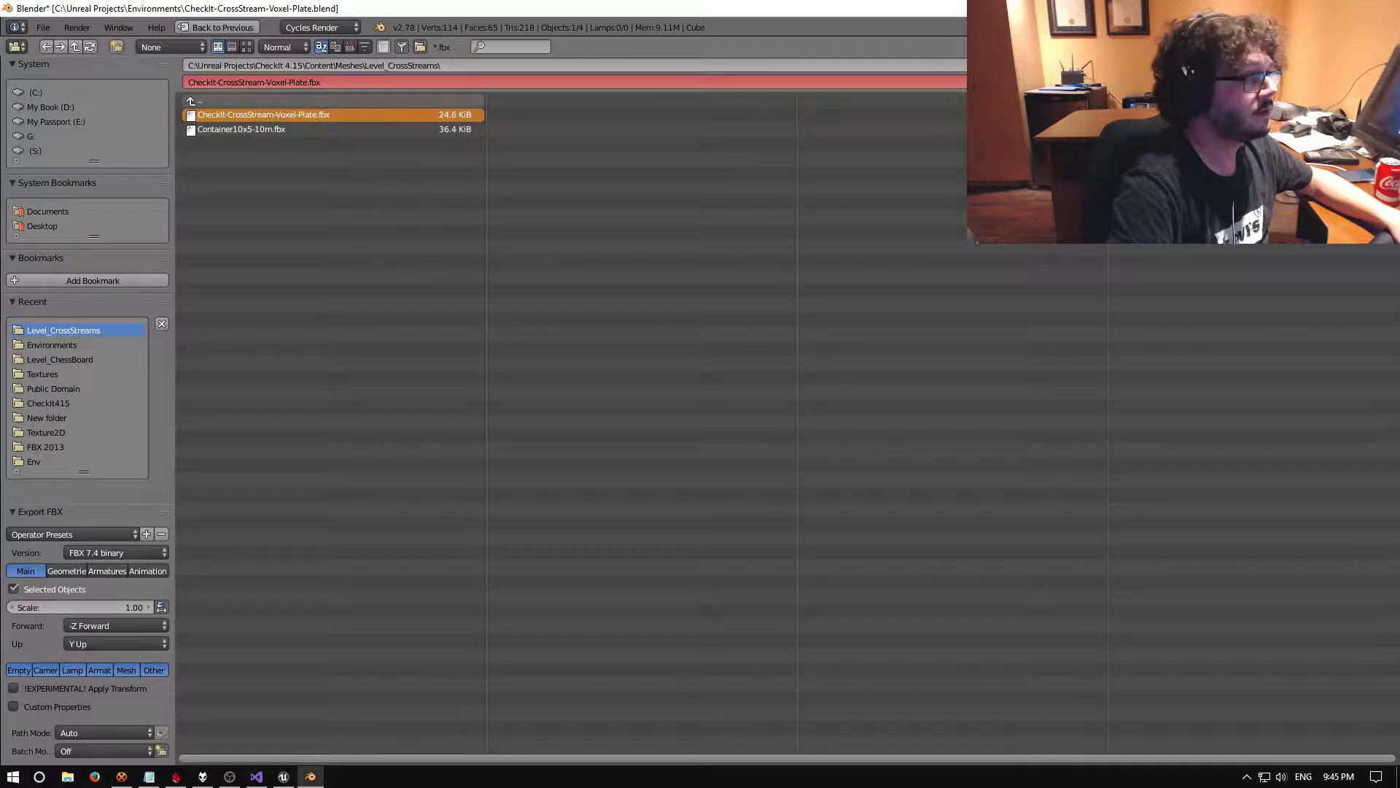
{"action": "key", "text": "Return"}
Switch to Unreal Editor, delete the duplicate Mirror version of the voxel plate mesh and select the remaining plate asset
{"action": "left_click", "coordinate": [283, 778]}
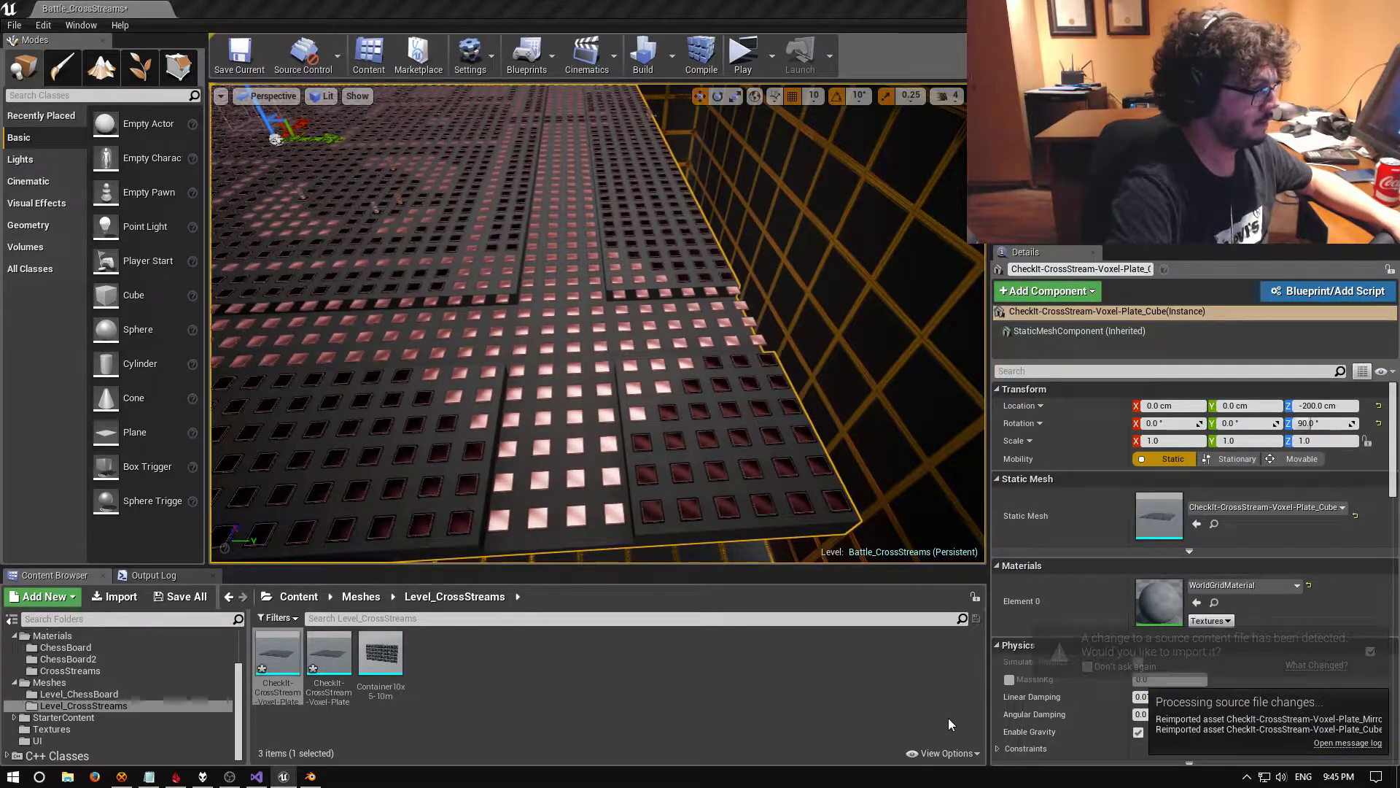
{"action": "left_click", "coordinate": [343, 668]}
{"action": "key", "text": "Delete"}
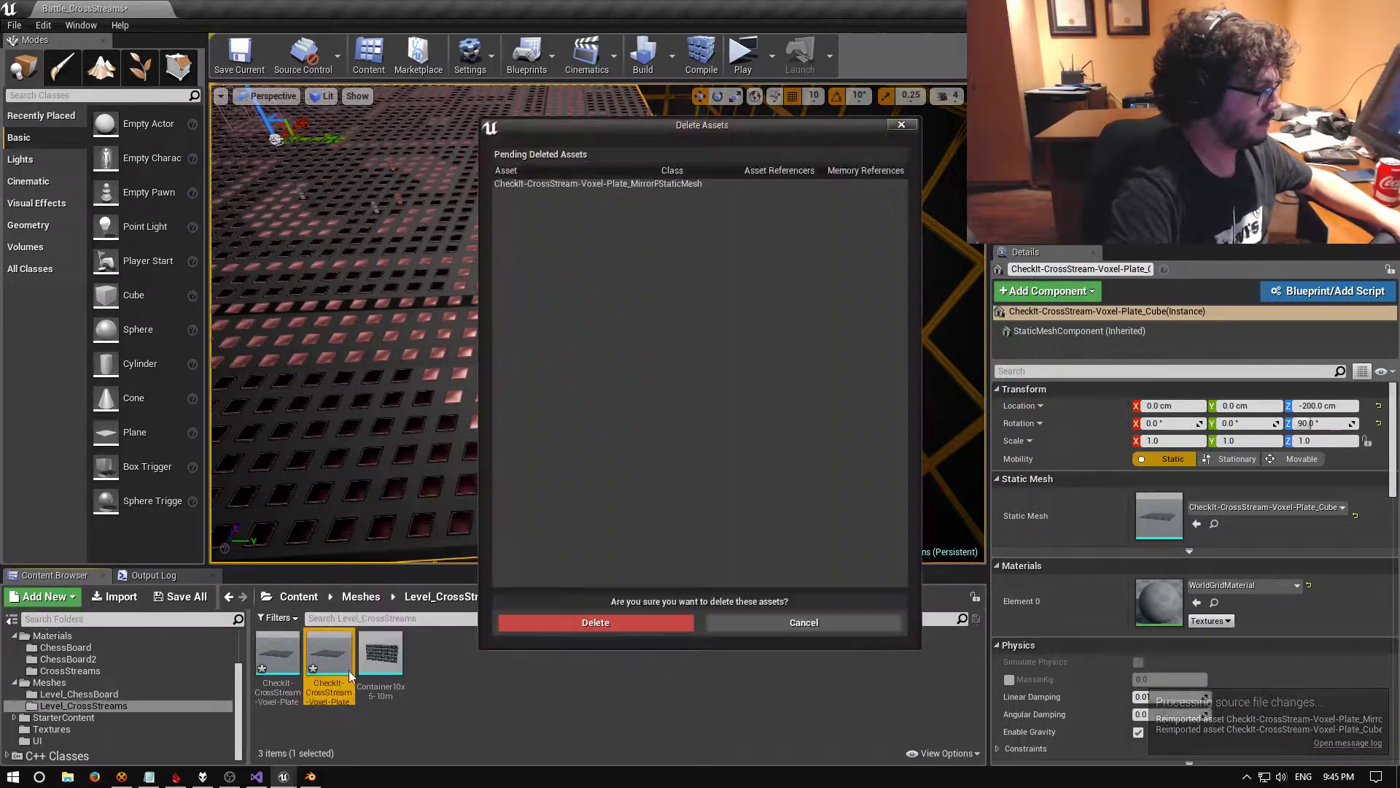
{"action": "left_click", "coordinate": [633, 617]}
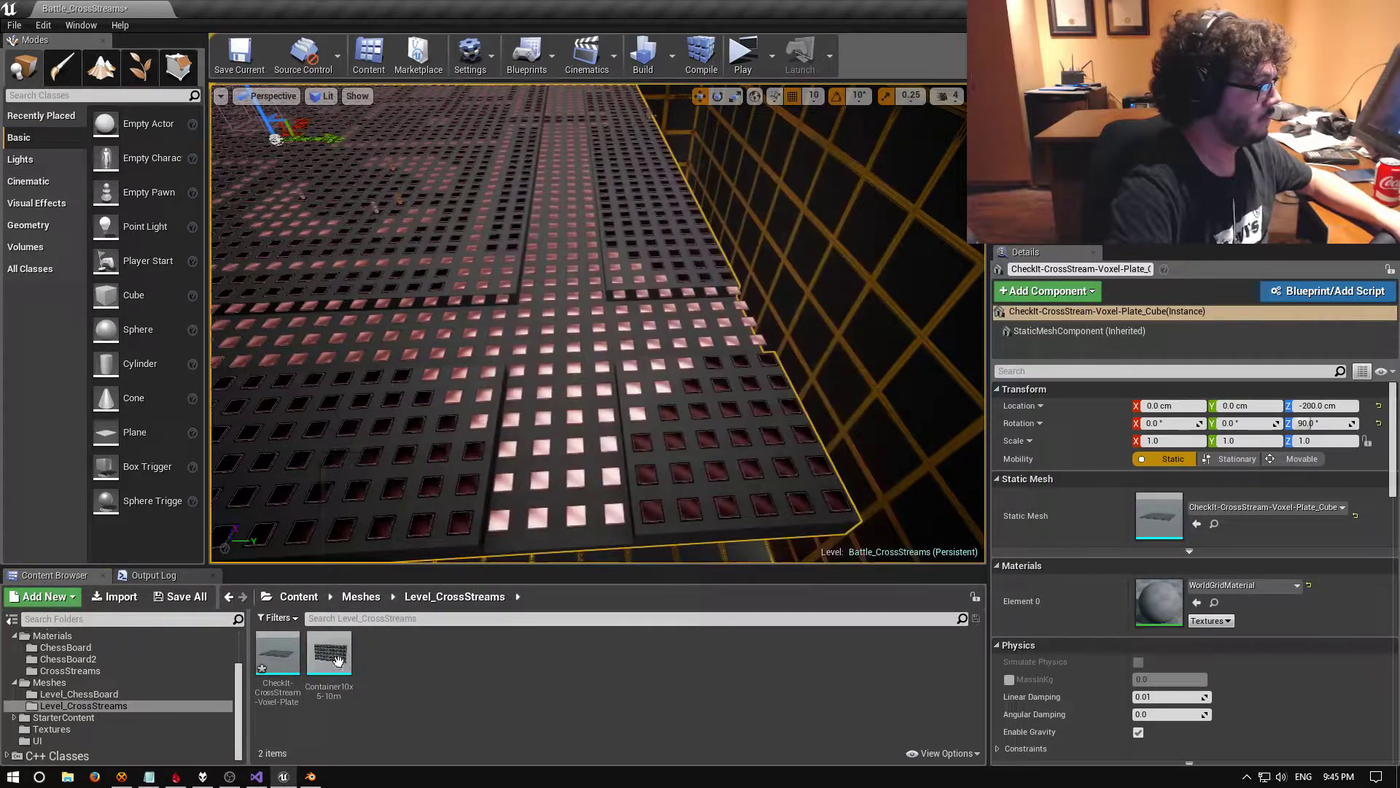
{"action": "left_click", "coordinate": [277, 654]}
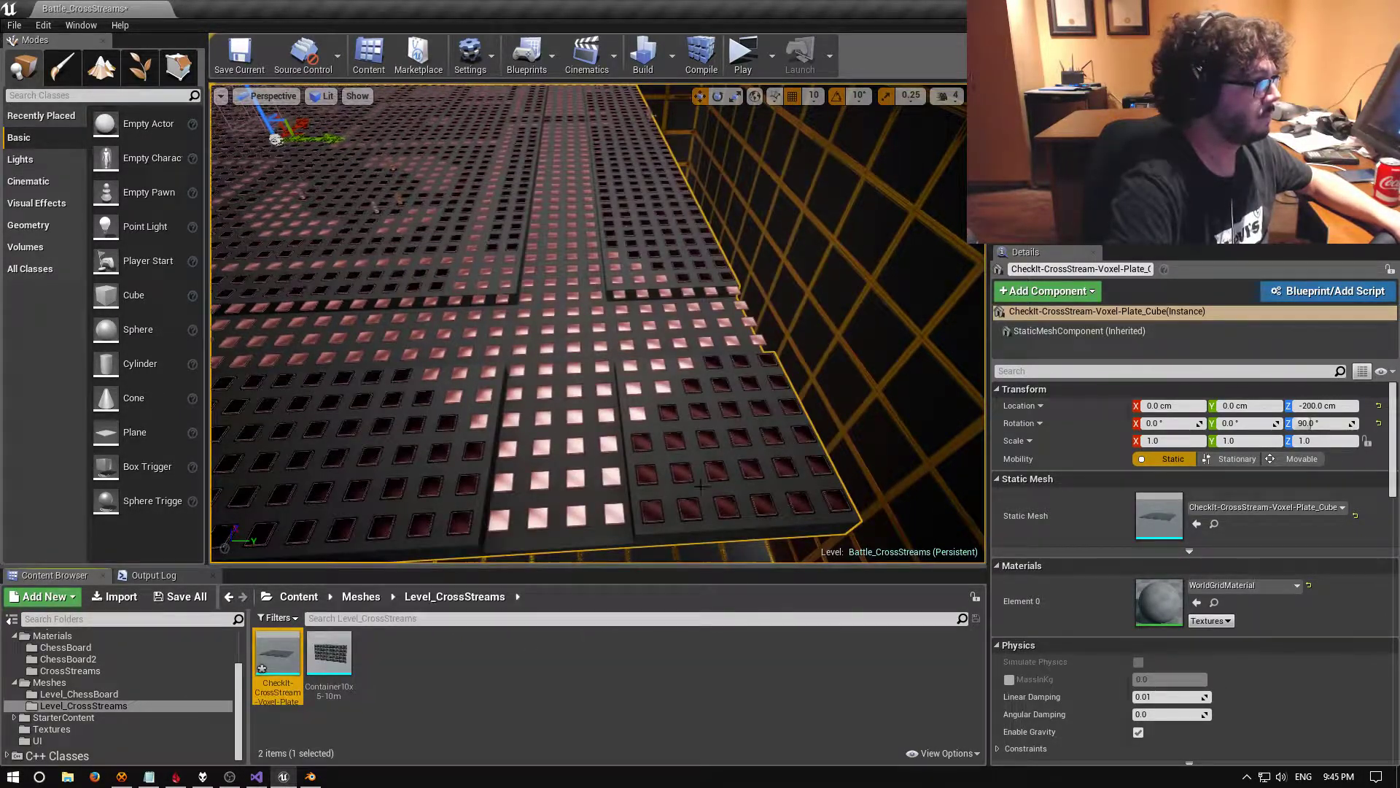
Examine the reimported voxel plate's channels, corner gap and outer side walls from several angles in the level
{"action": "right_click_drag", "start_coordinate": [701, 485], "coordinate": [894, 498]}
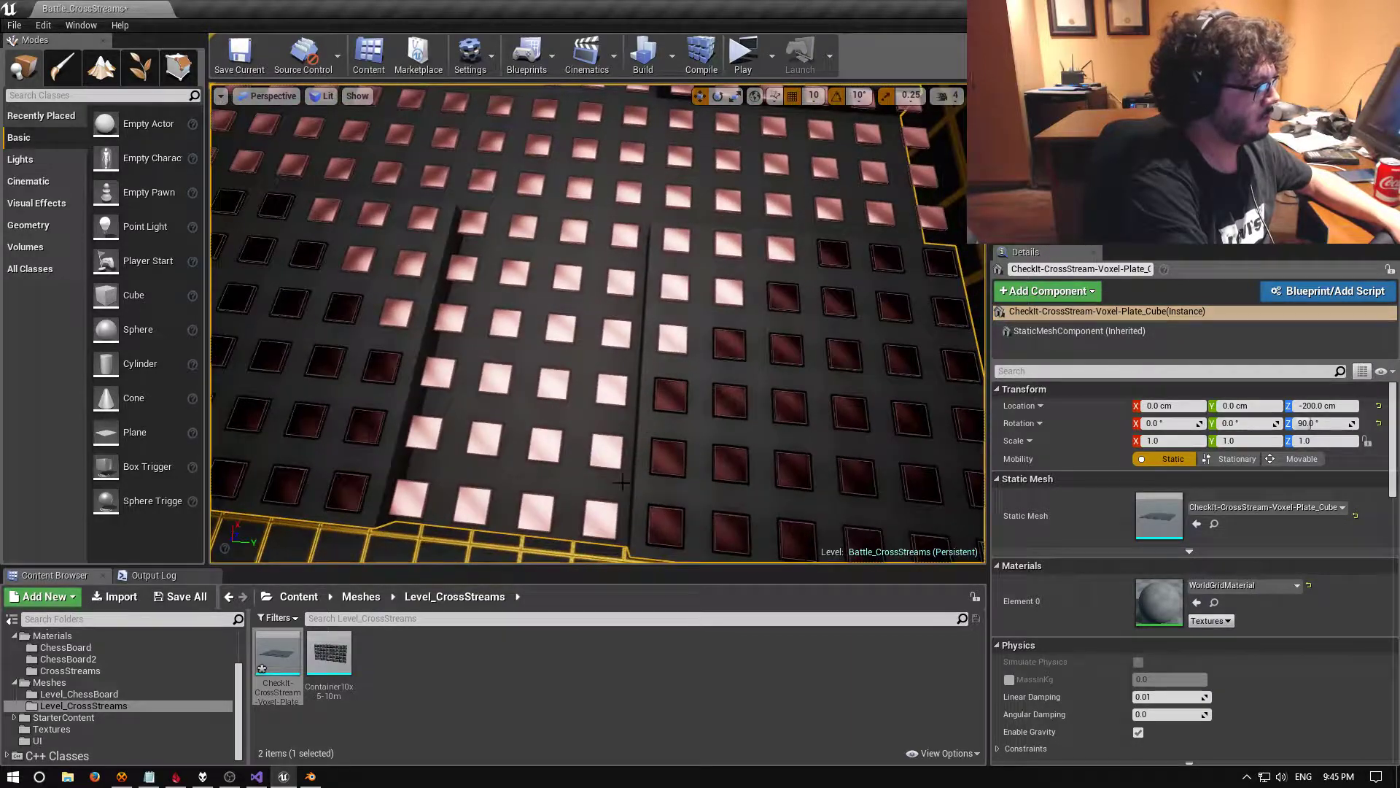
{"action": "right_click_drag", "start_coordinate": [894, 497], "coordinate": [898, 493]}
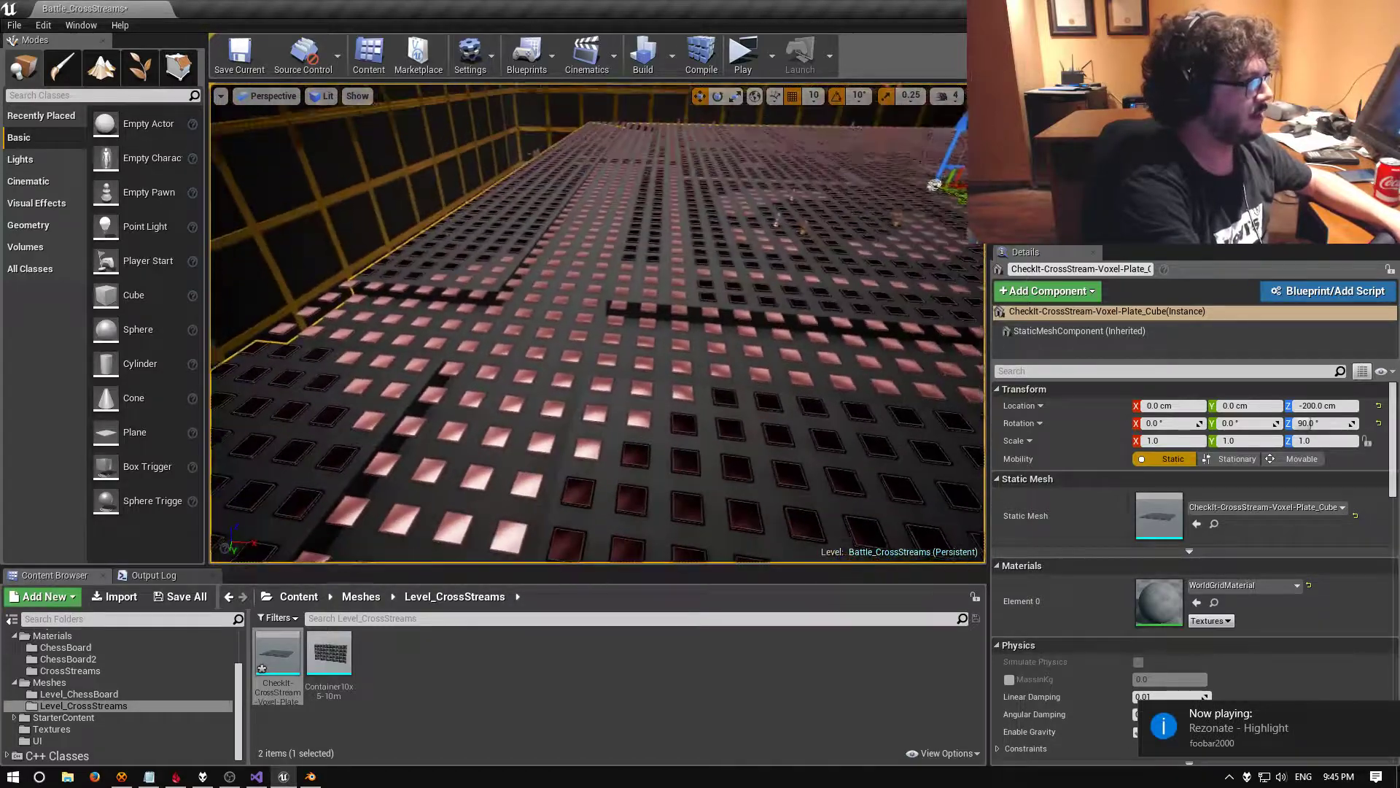
{"action": "right_click_drag", "start_coordinate": [898, 493], "coordinate": [903, 489]}
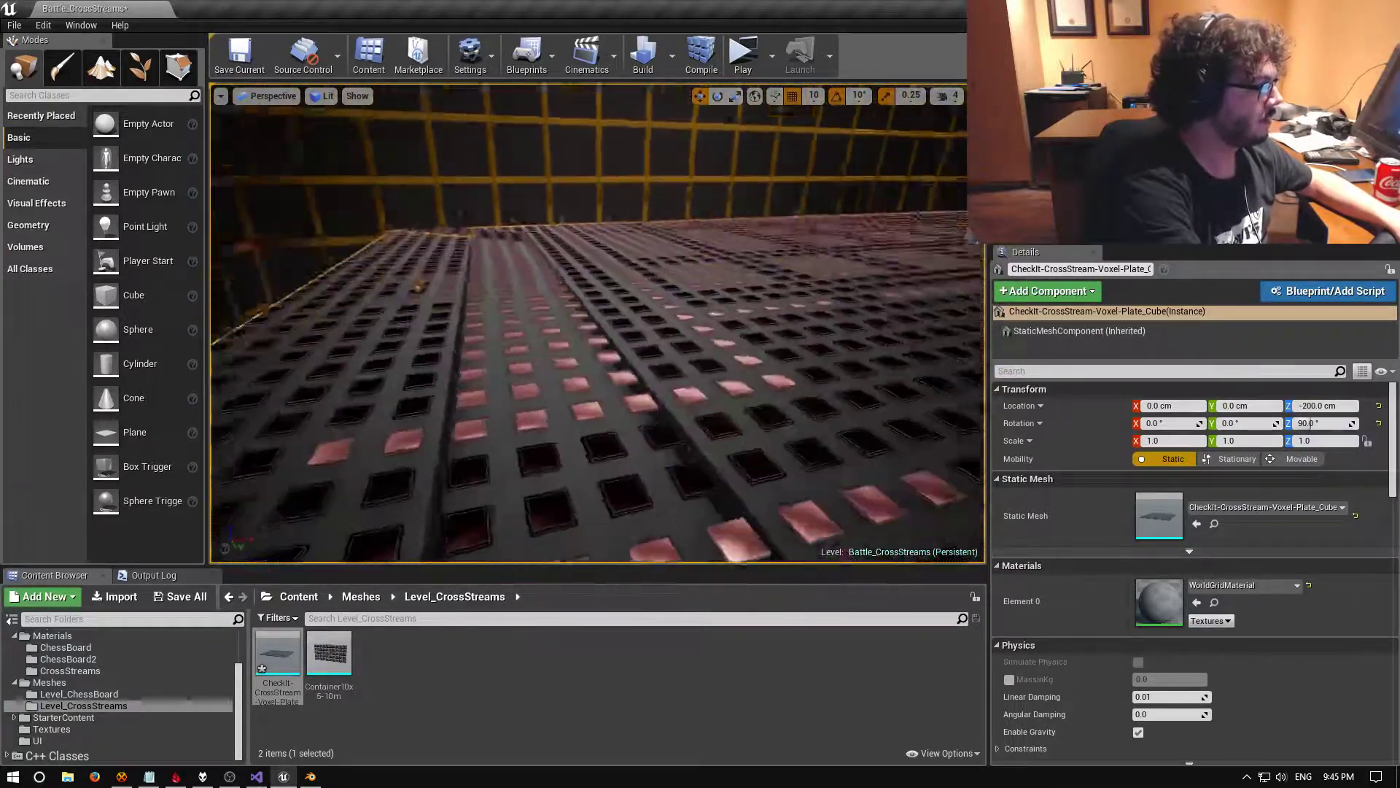
{"action": "right_click_drag", "start_coordinate": [902, 489], "coordinate": [904, 487]}
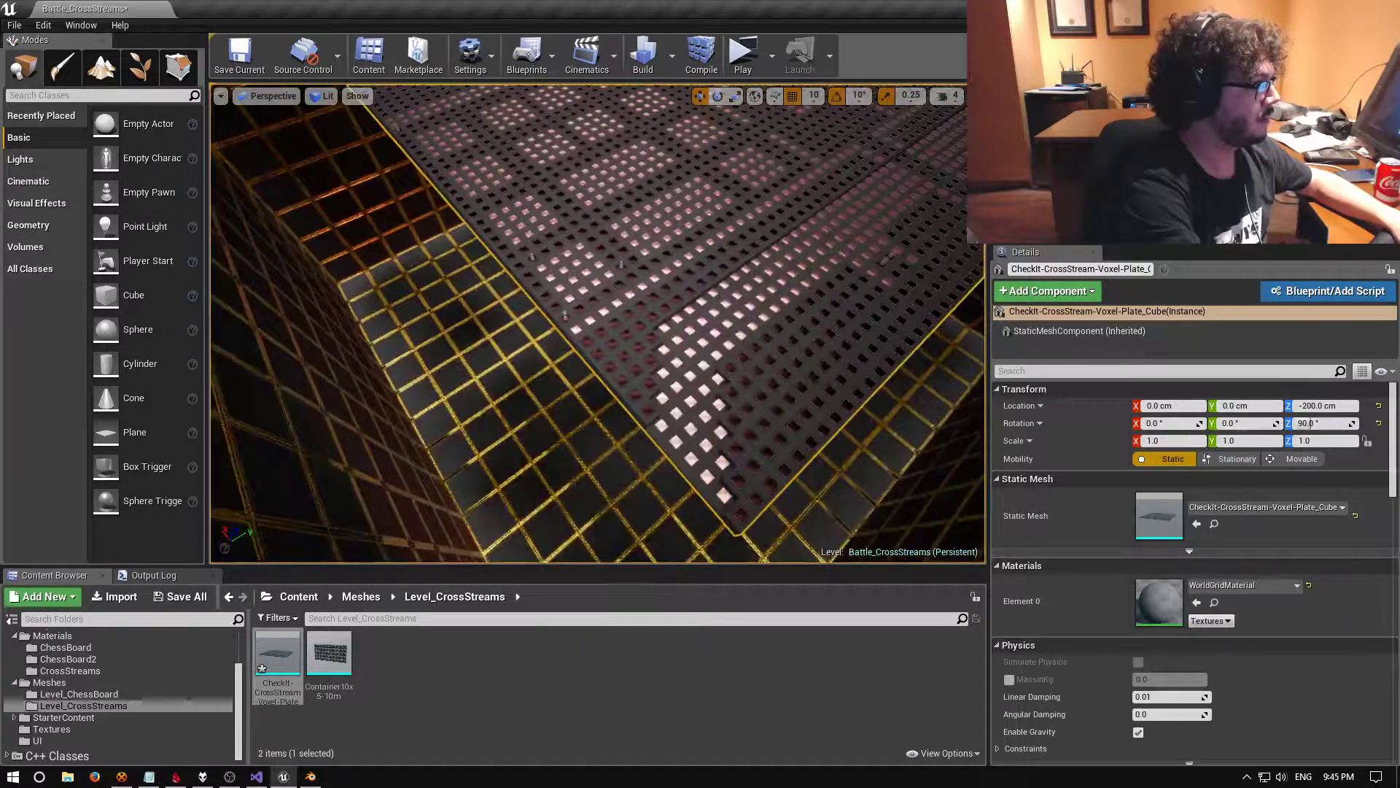
{"action": "right_click_drag", "start_coordinate": [903, 488], "coordinate": [905, 487]}
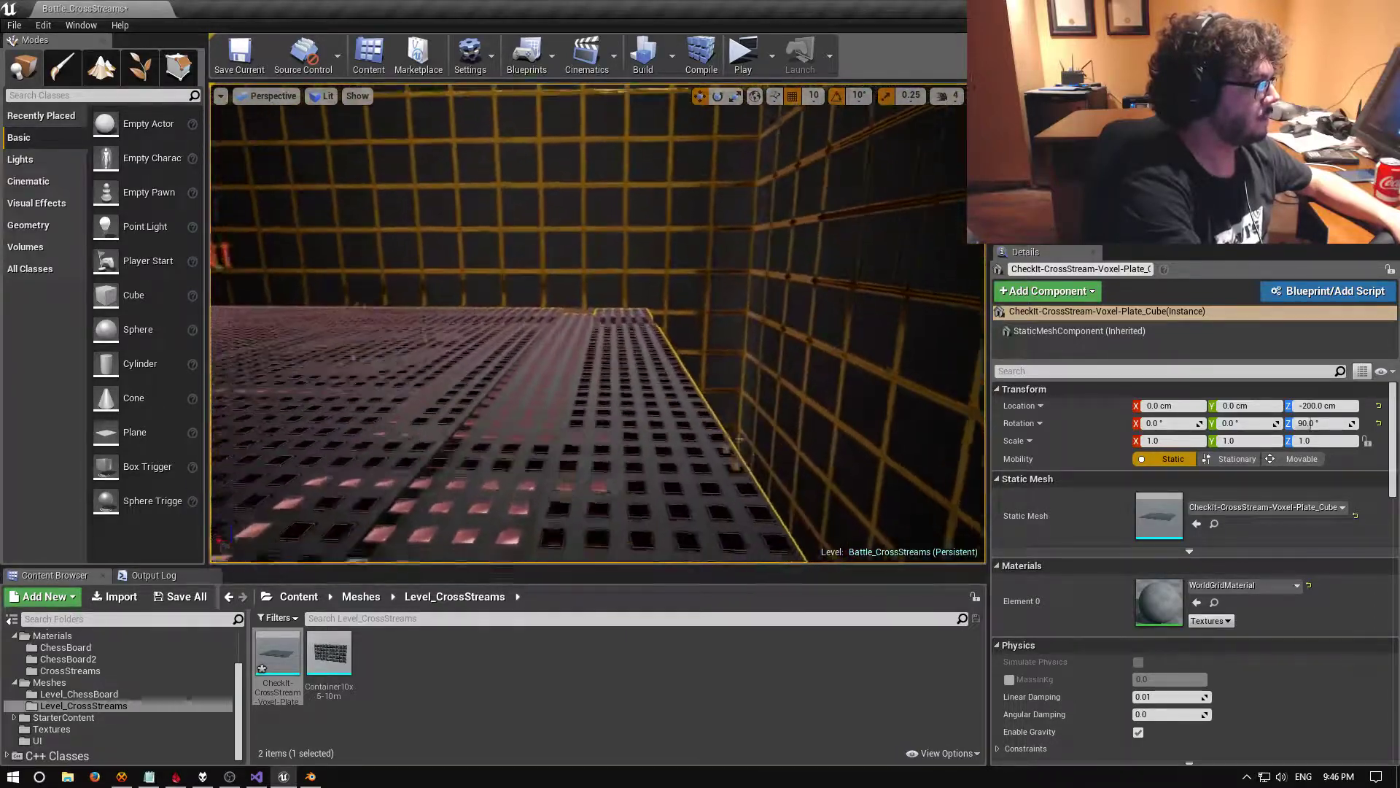
{"action": "right_click_drag", "start_coordinate": [904, 486], "coordinate": [904, 486]}
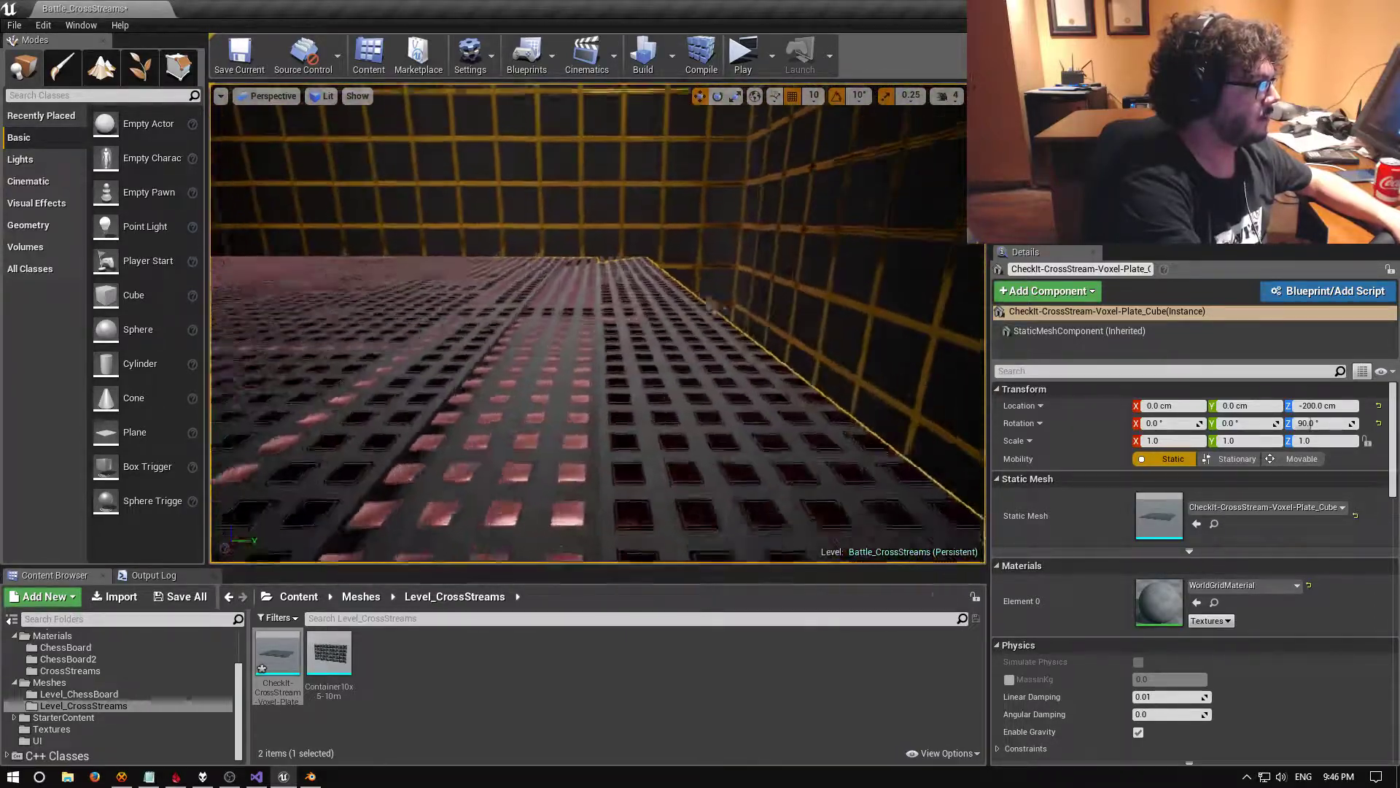
{"action": "right_click_drag", "start_coordinate": [905, 486], "coordinate": [904, 487]}
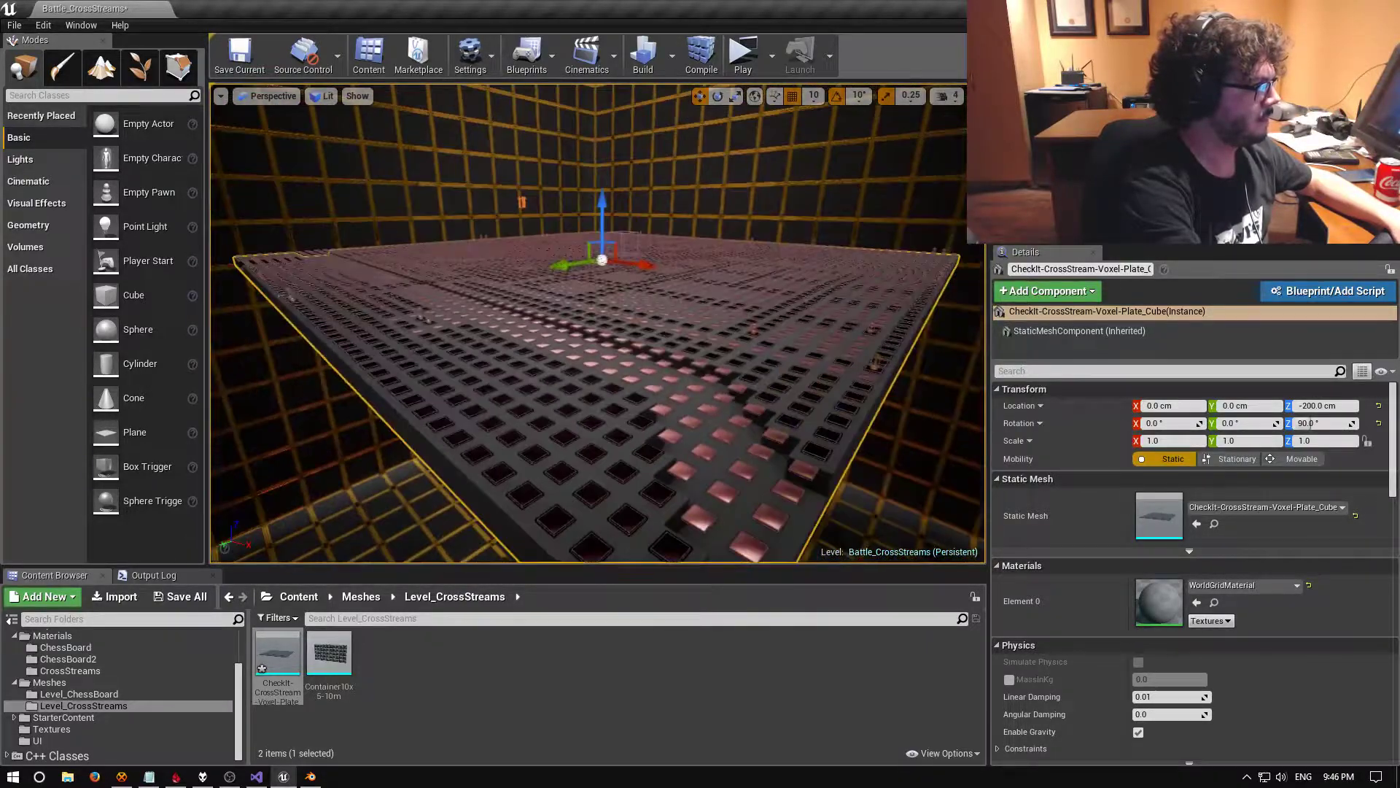
{"action": "right_click_drag", "start_coordinate": [904, 487], "coordinate": [904, 487]}
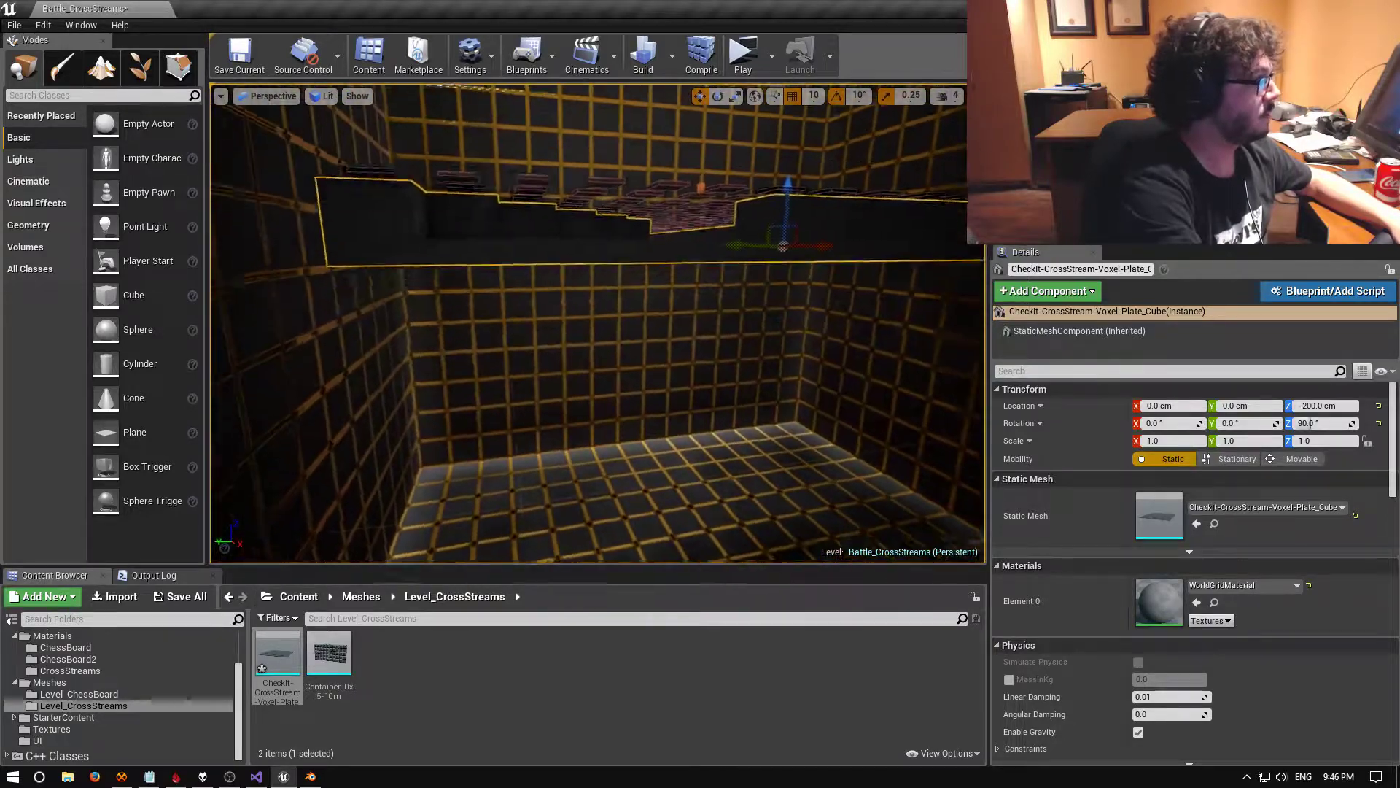
{"action": "right_click_drag", "start_coordinate": [905, 487], "coordinate": [905, 487]}
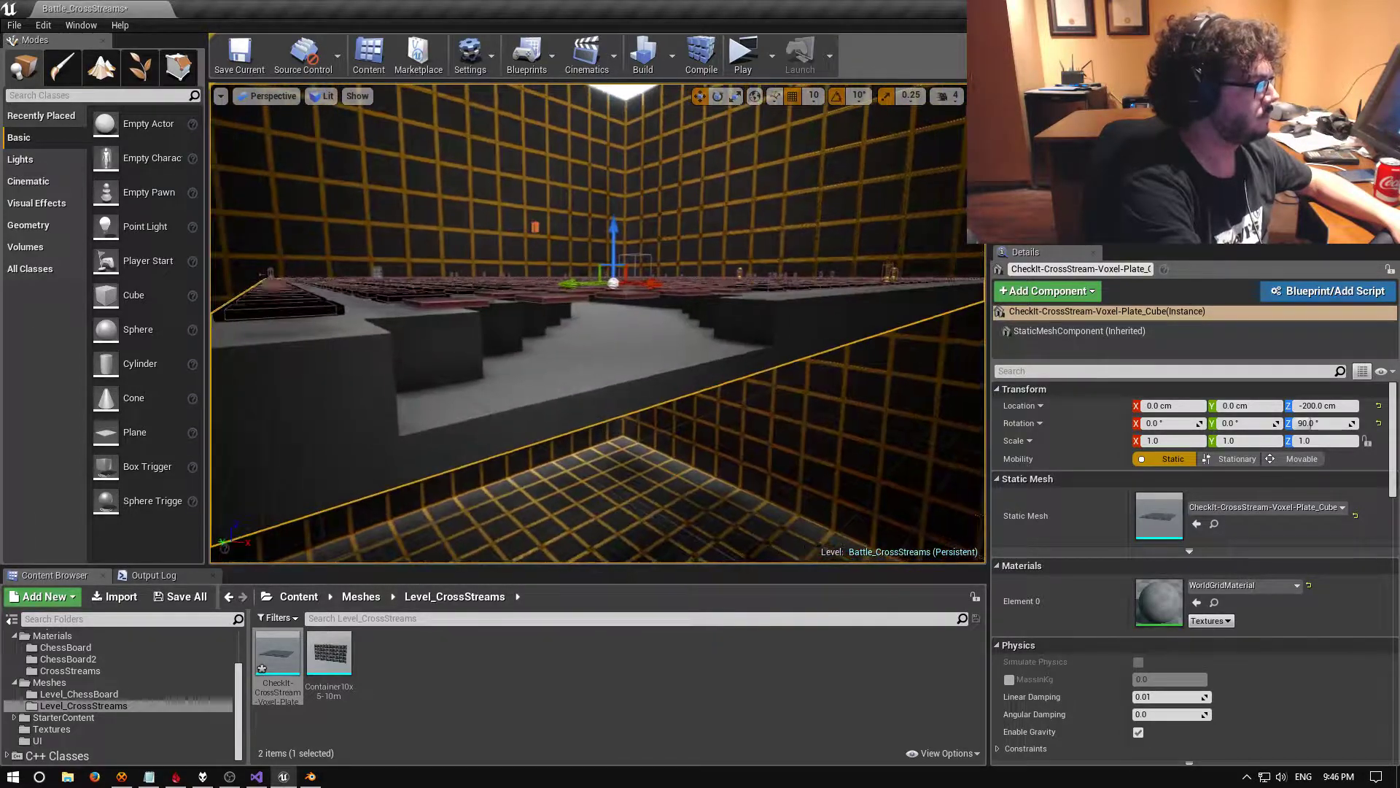
{"action": "right_click_drag", "start_coordinate": [904, 486], "coordinate": [904, 487]}
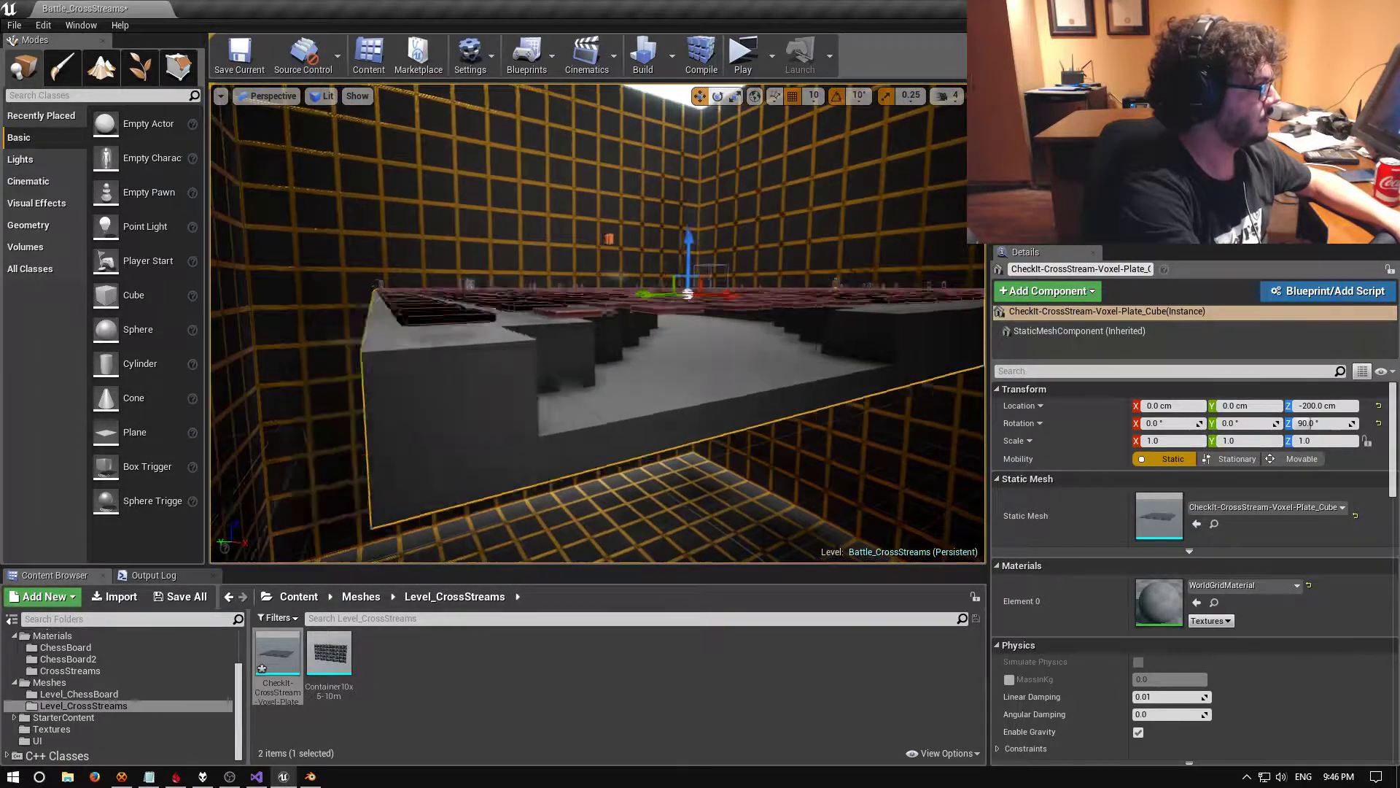
{"action": "right_click_drag", "start_coordinate": [905, 486], "coordinate": [904, 487]}
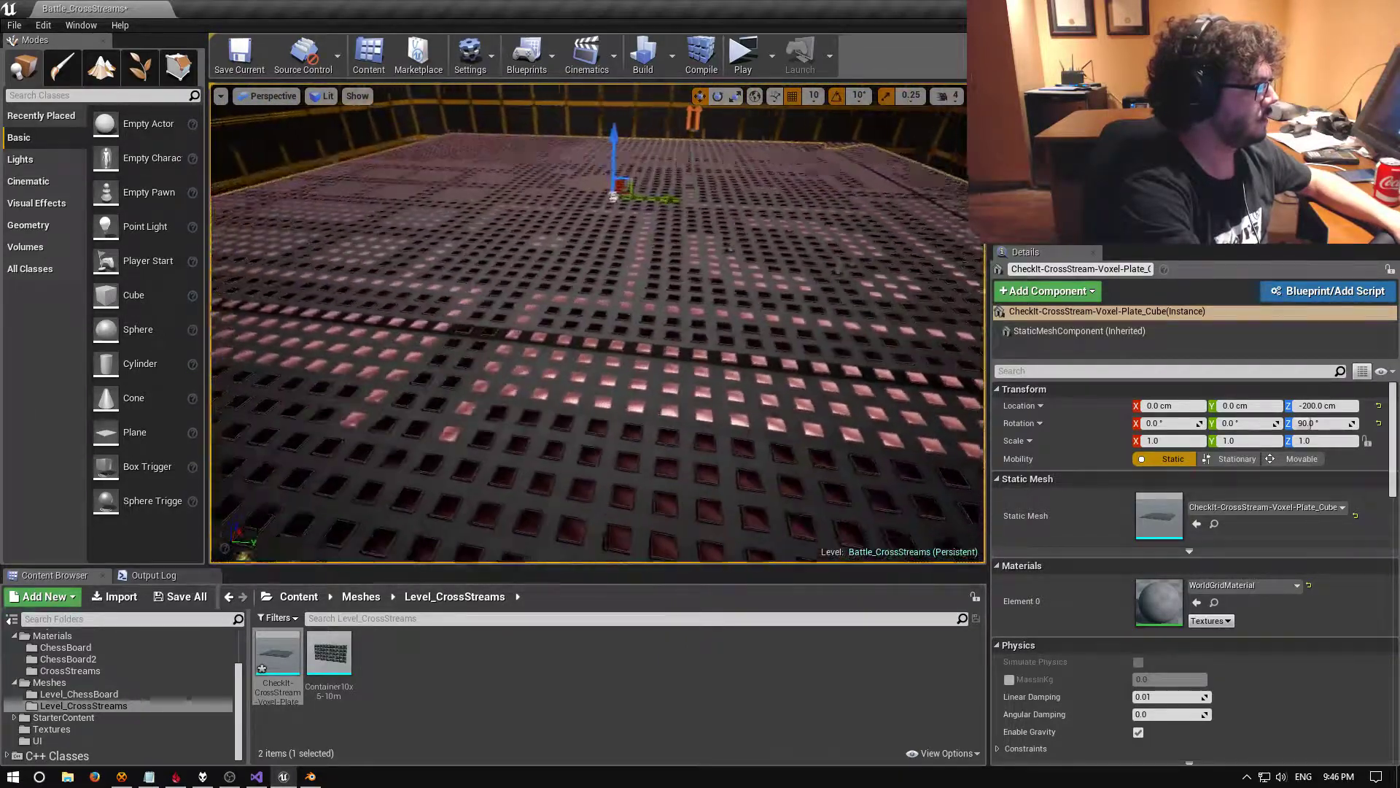
{"action": "right_click_drag", "start_coordinate": [905, 486], "coordinate": [904, 487]}
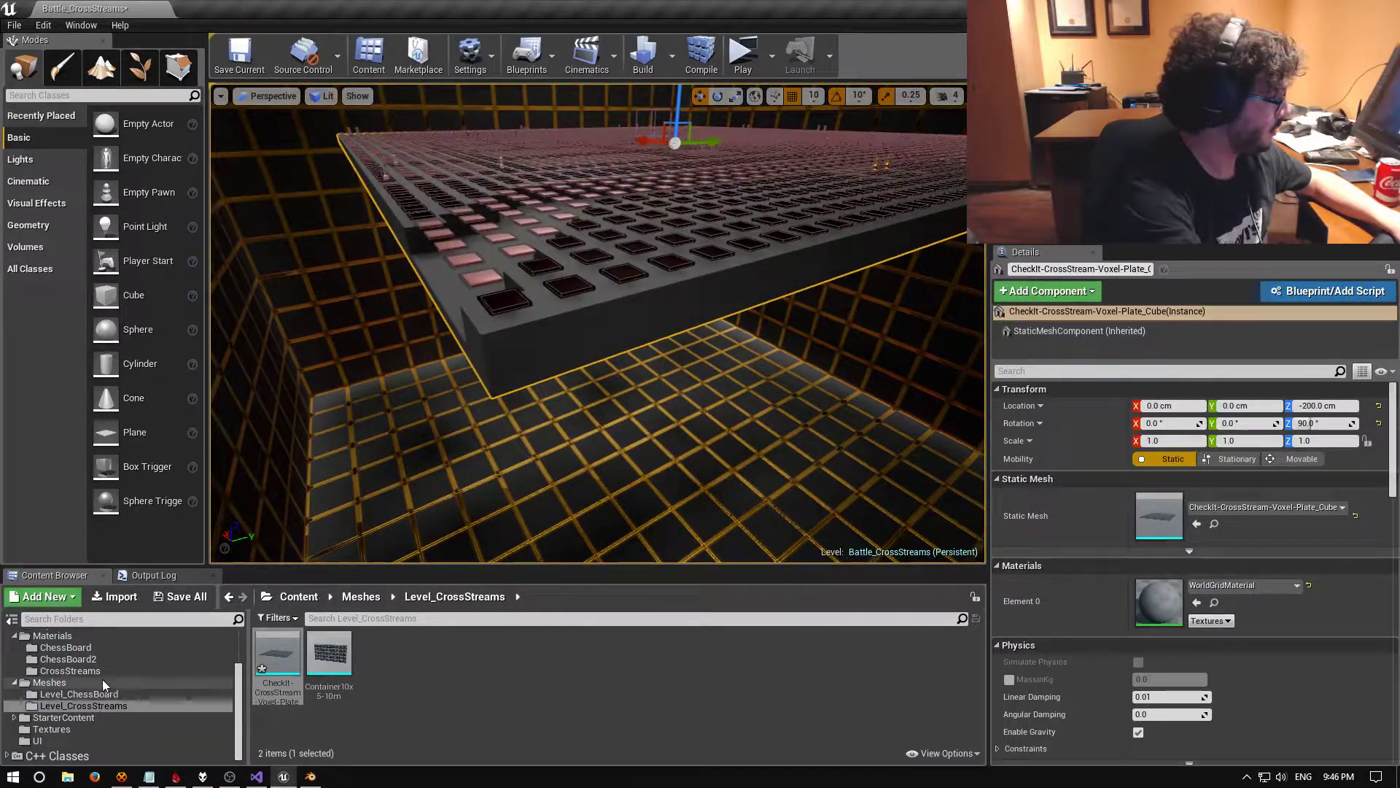
Open the voxel plate's static mesh asset for inspection and close its editor
{"action": "scroll", "coordinate": [100, 680], "scroll_direction": "up", "scroll_amount": 1}
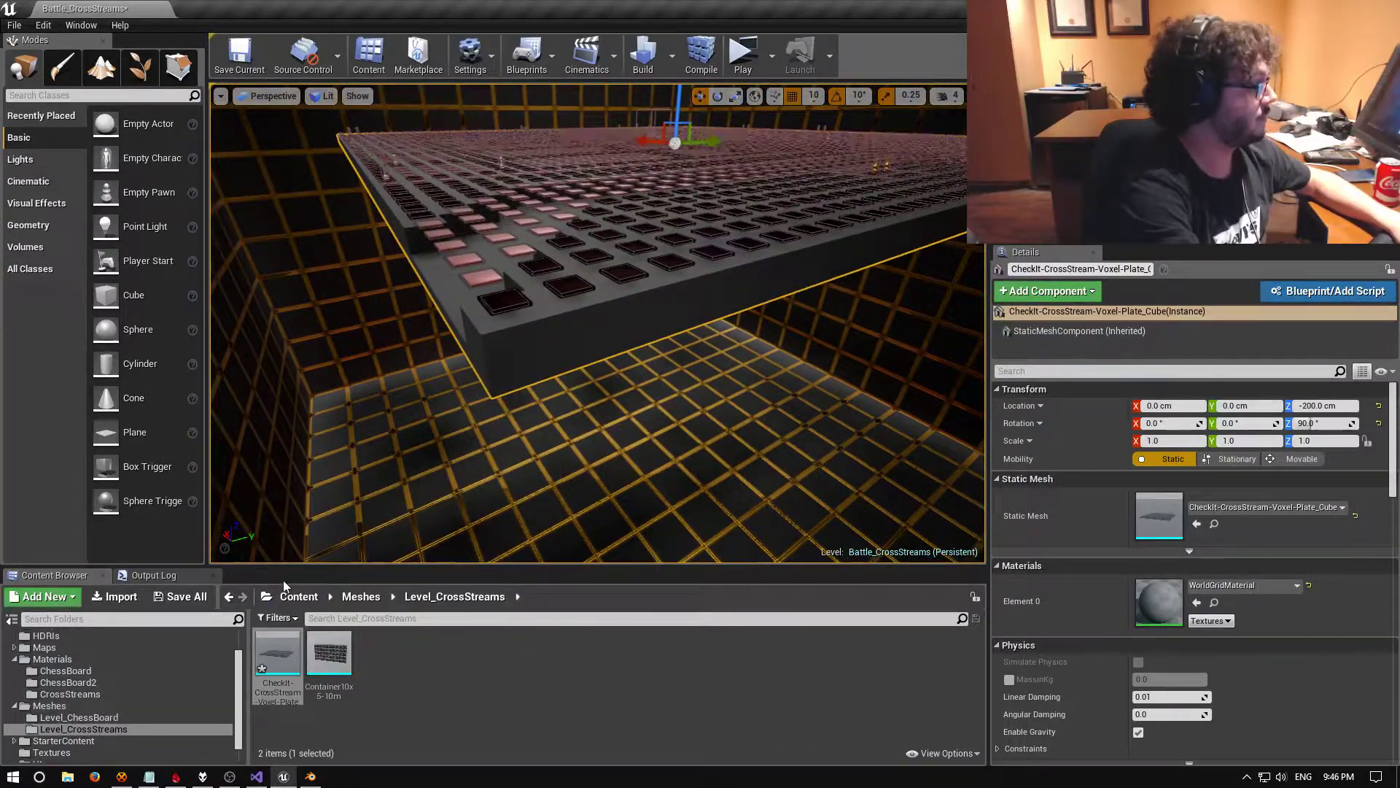
{"action": "double_click", "coordinate": [277, 653]}
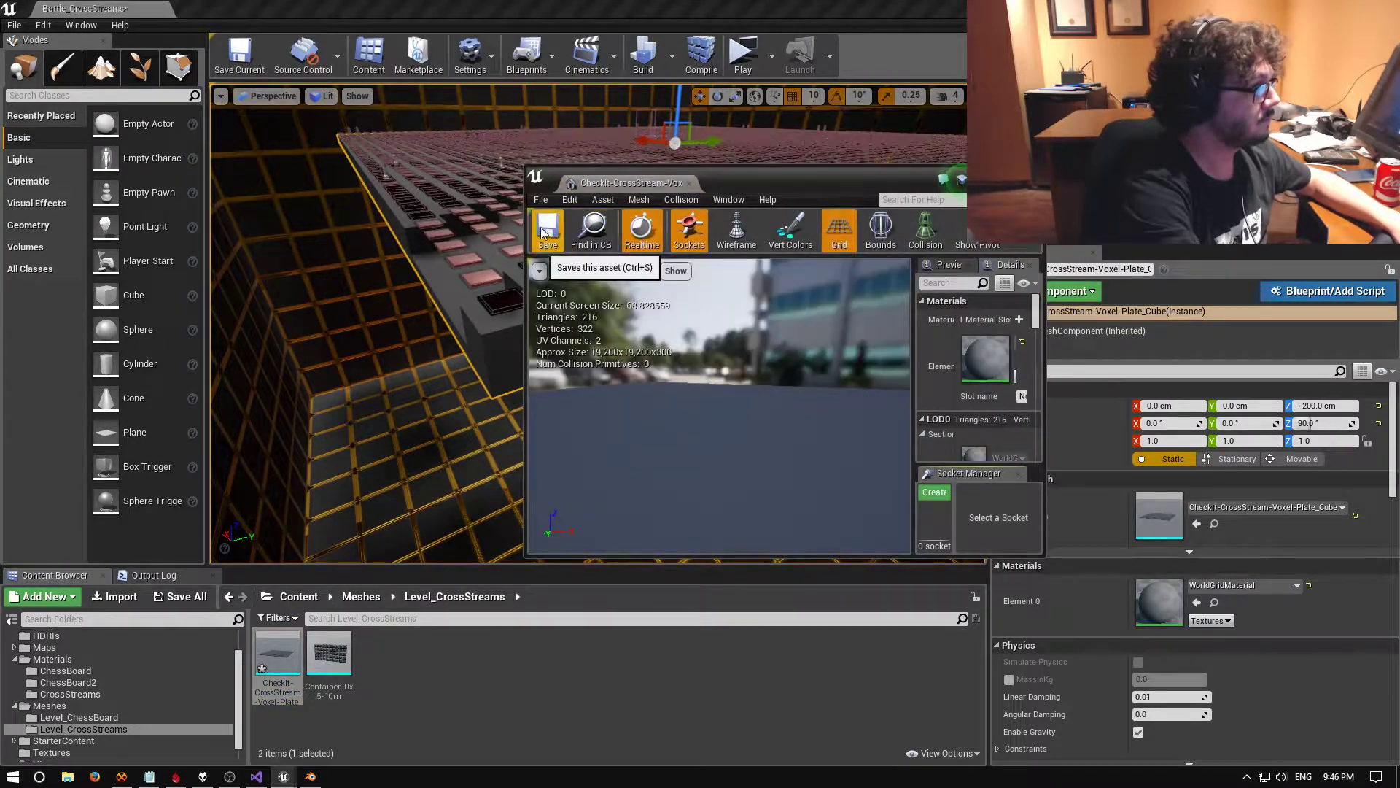
{"action": "left_click", "coordinate": [977, 231]}
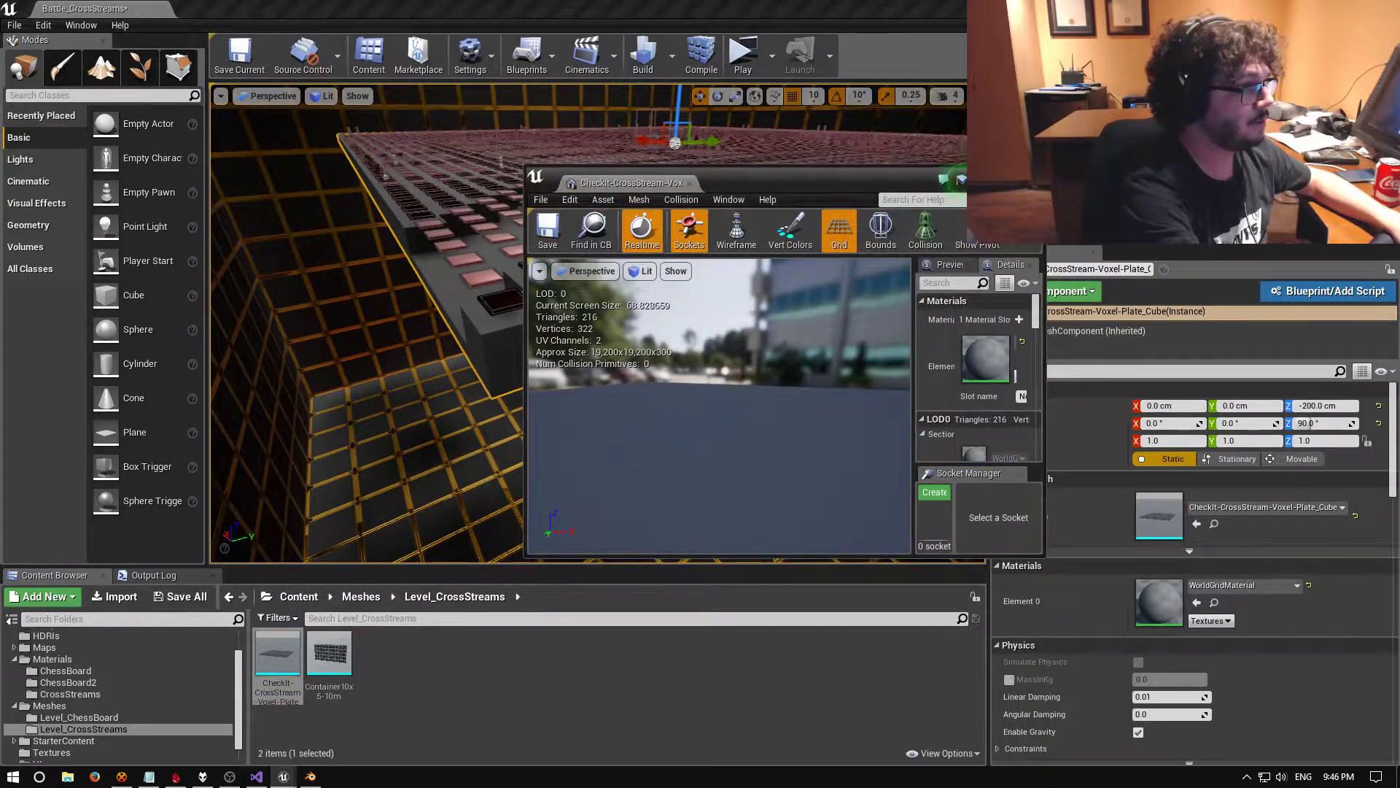
{"action": "left_click", "coordinate": [1034, 182]}
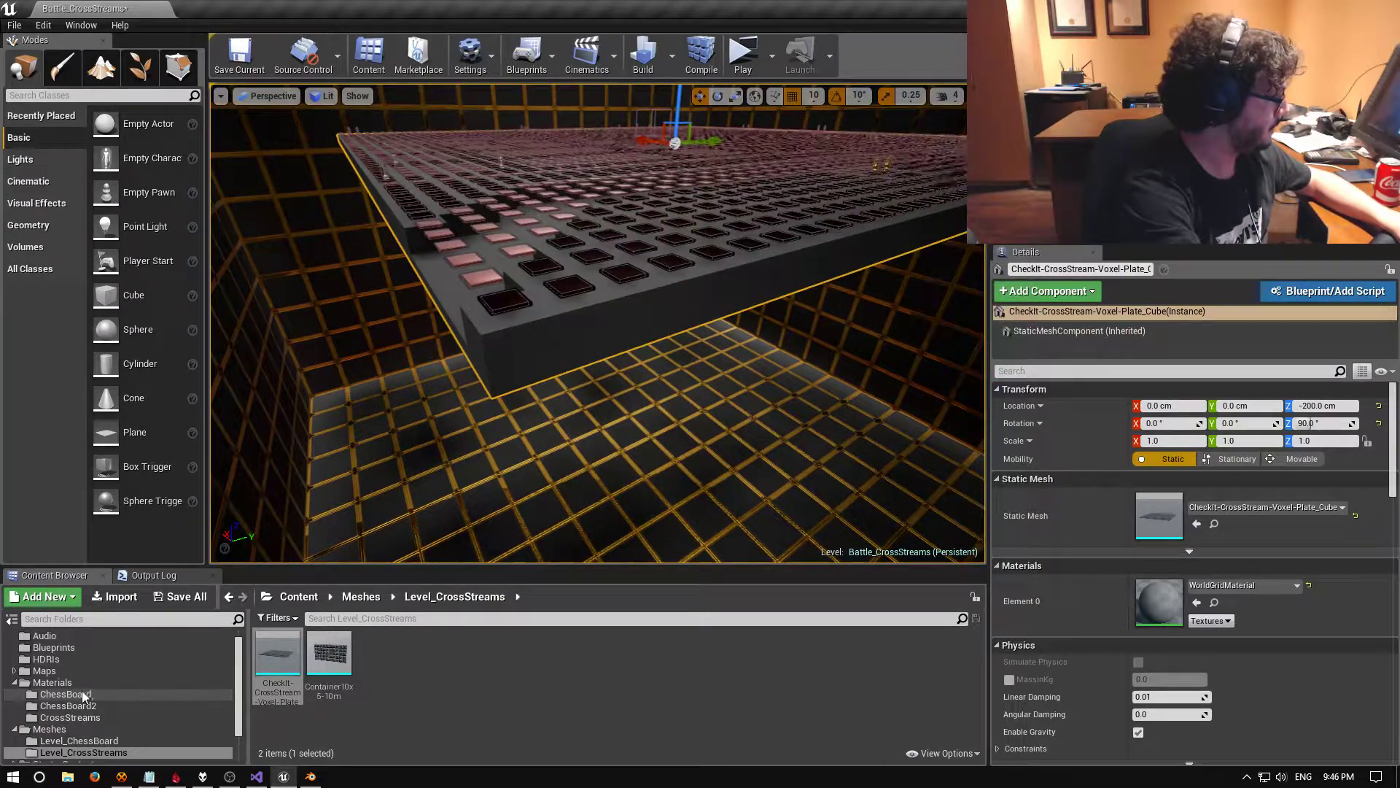
Apply the M_Voxel_Board material from the ChessBoard2 materials folder to the voxel plate and save the level
{"action": "scroll", "coordinate": [80, 697], "scroll_direction": "up", "scroll_amount": 3}
{"action": "left_click", "coordinate": [67, 720]}
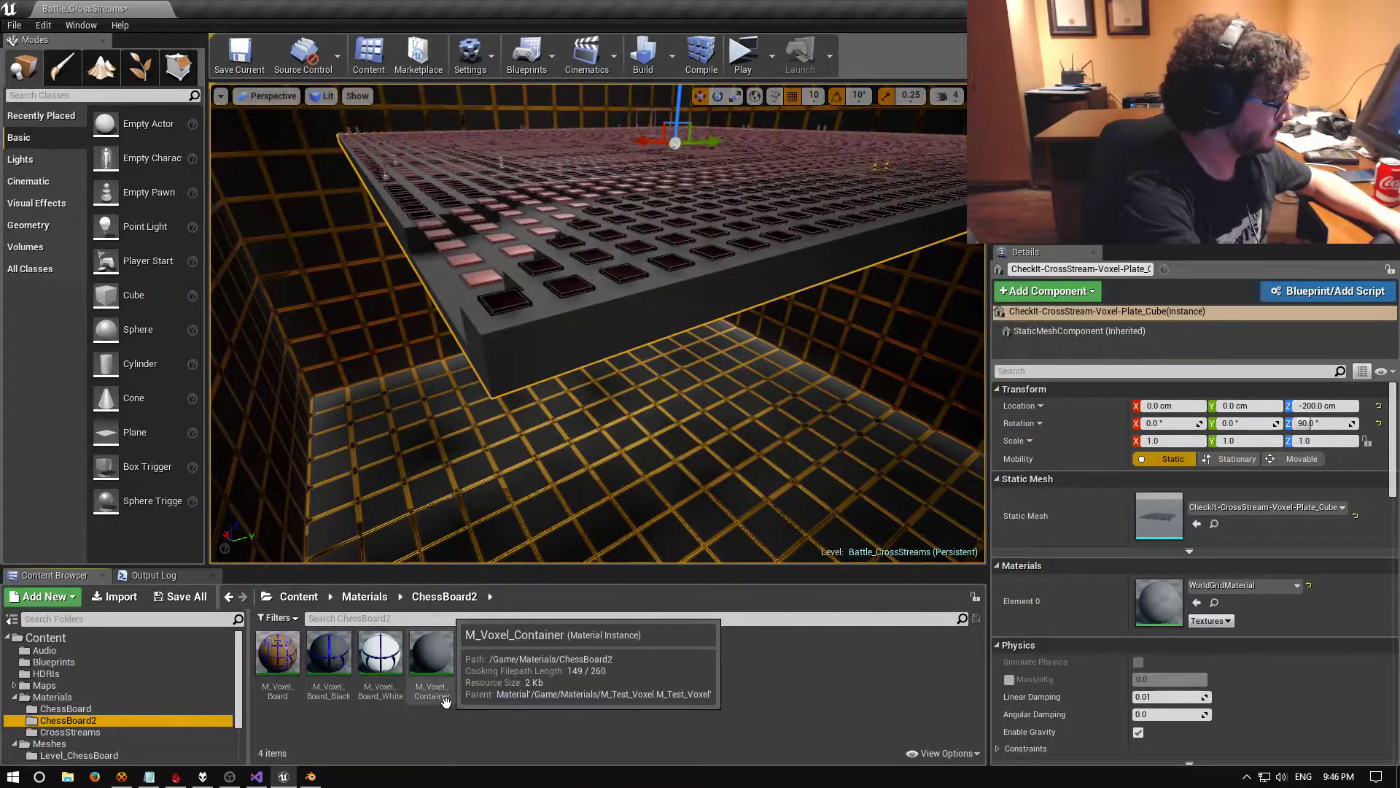
{"action": "left_click", "coordinate": [281, 656]}
{"action": "left_click_drag", "start_coordinate": [281, 656], "coordinate": [579, 321]}
{"action": "right_click_drag", "start_coordinate": [579, 321], "coordinate": [580, 379]}
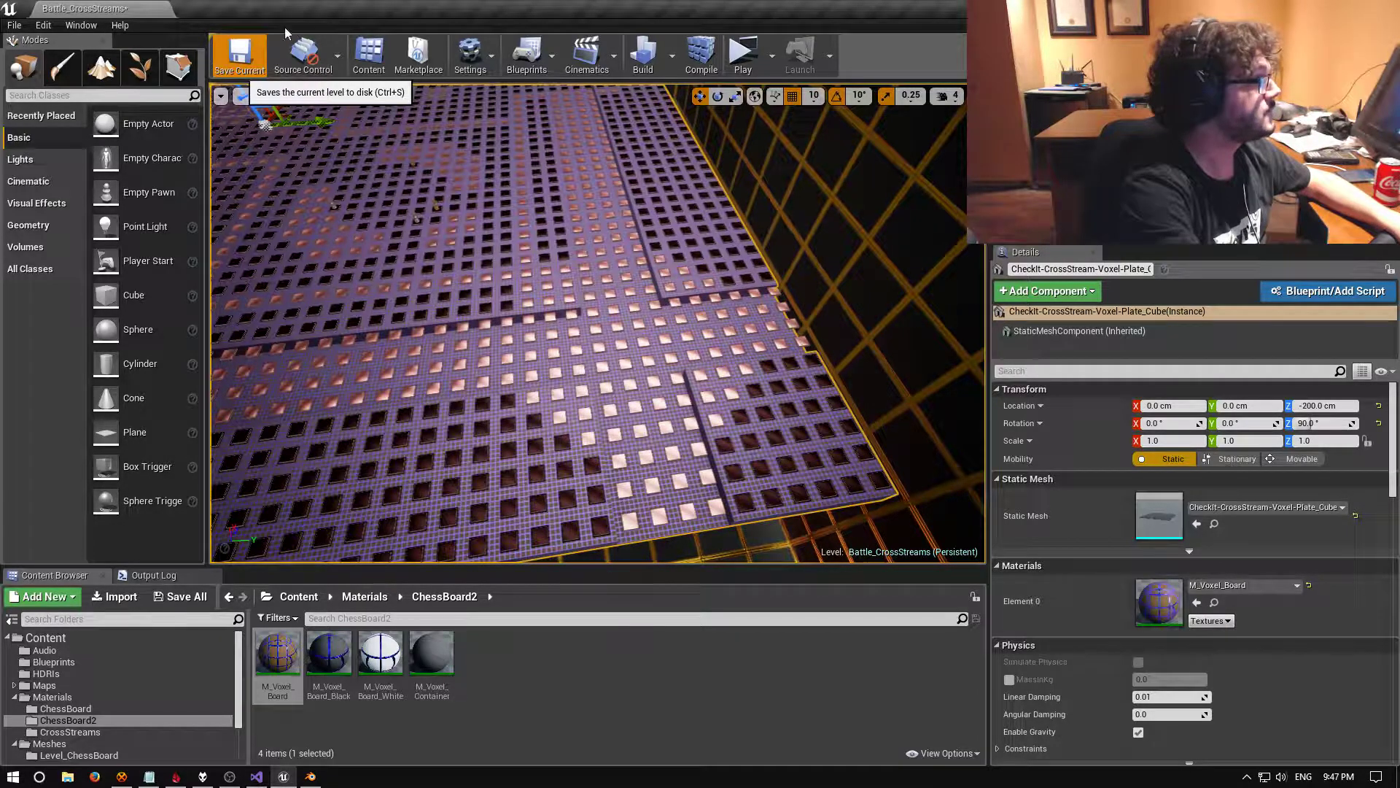
{"action": "left_click", "coordinate": [243, 57]}
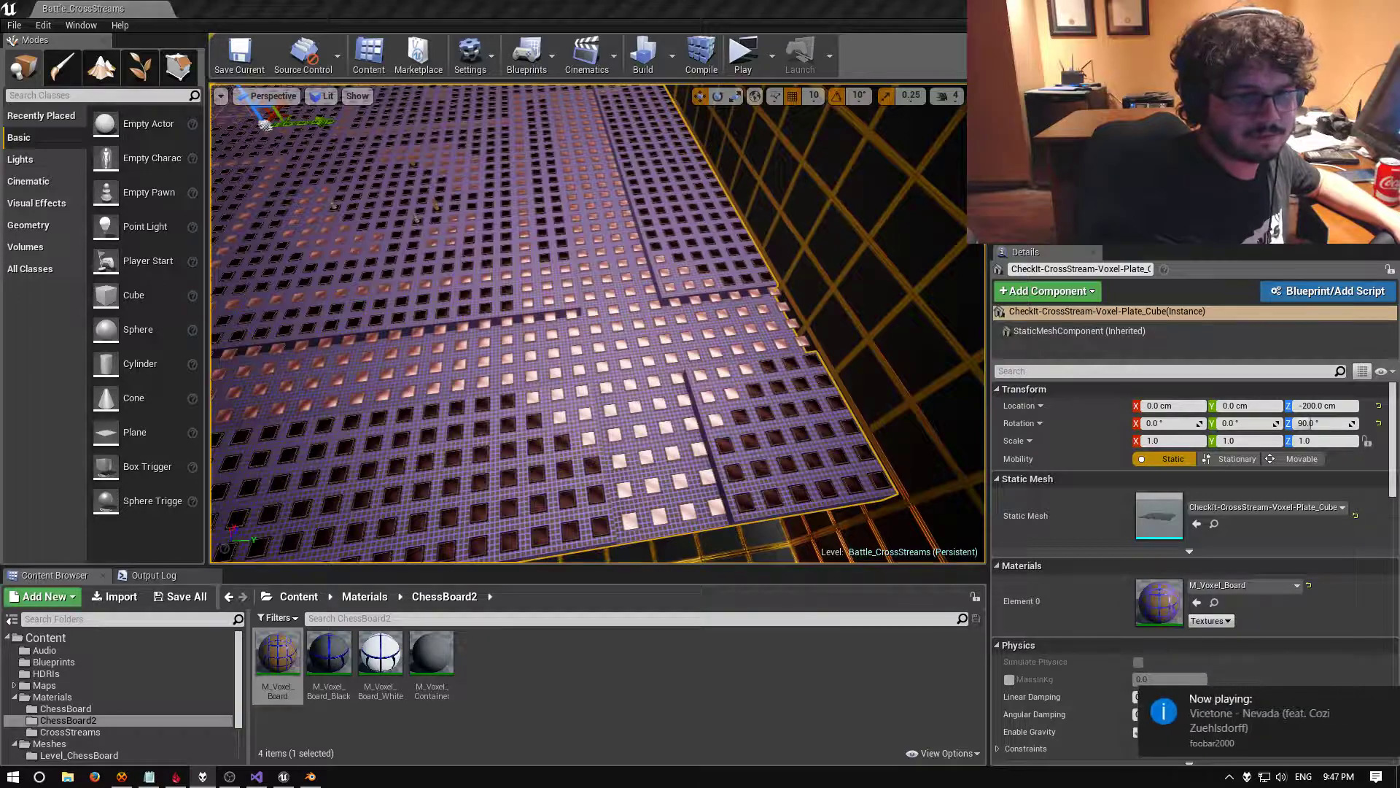
Start a build of the level and stop it during the texture streaming stage
{"action": "left_click_drag", "start_coordinate": [758, 270], "coordinate": [772, 222]}
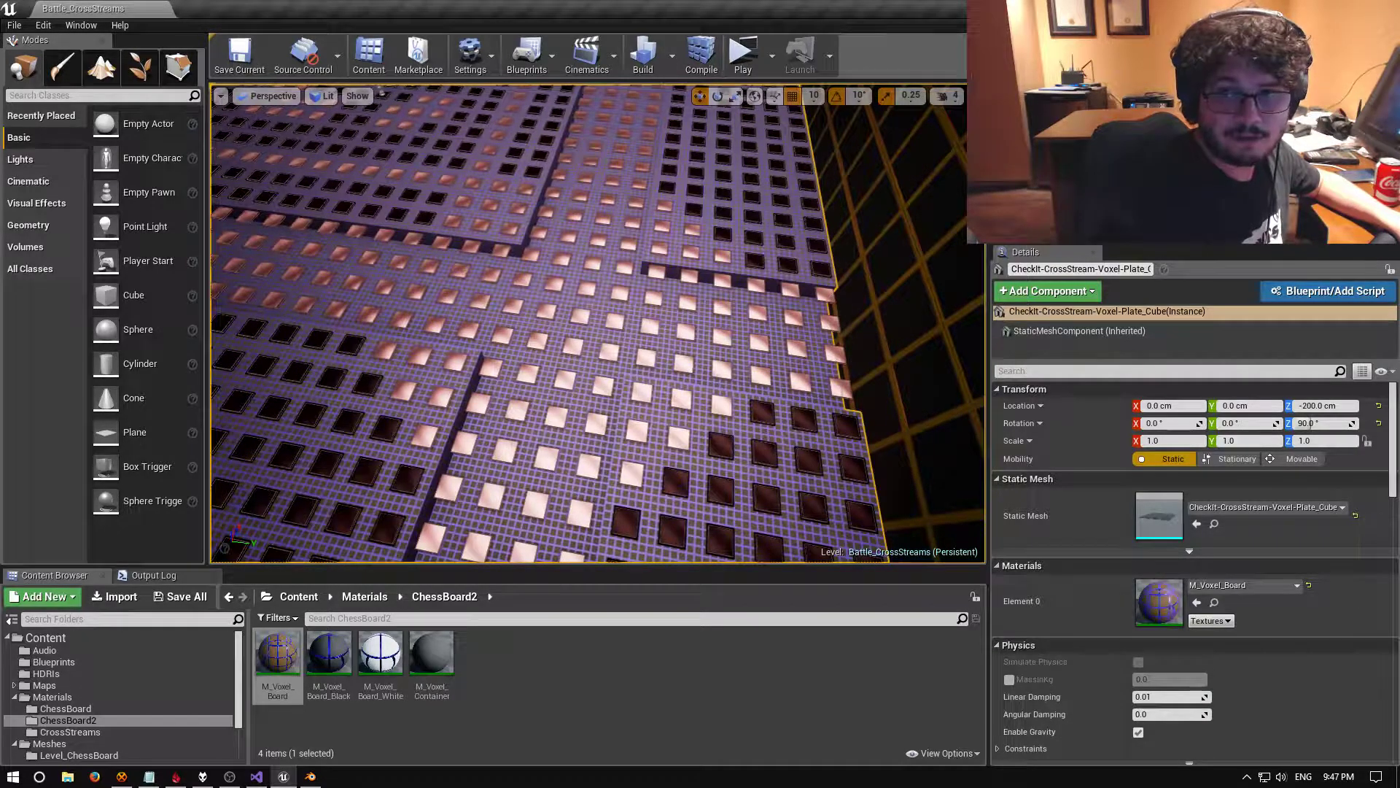
{"action": "right_click_drag", "start_coordinate": [598, 321], "coordinate": [617, 292]}
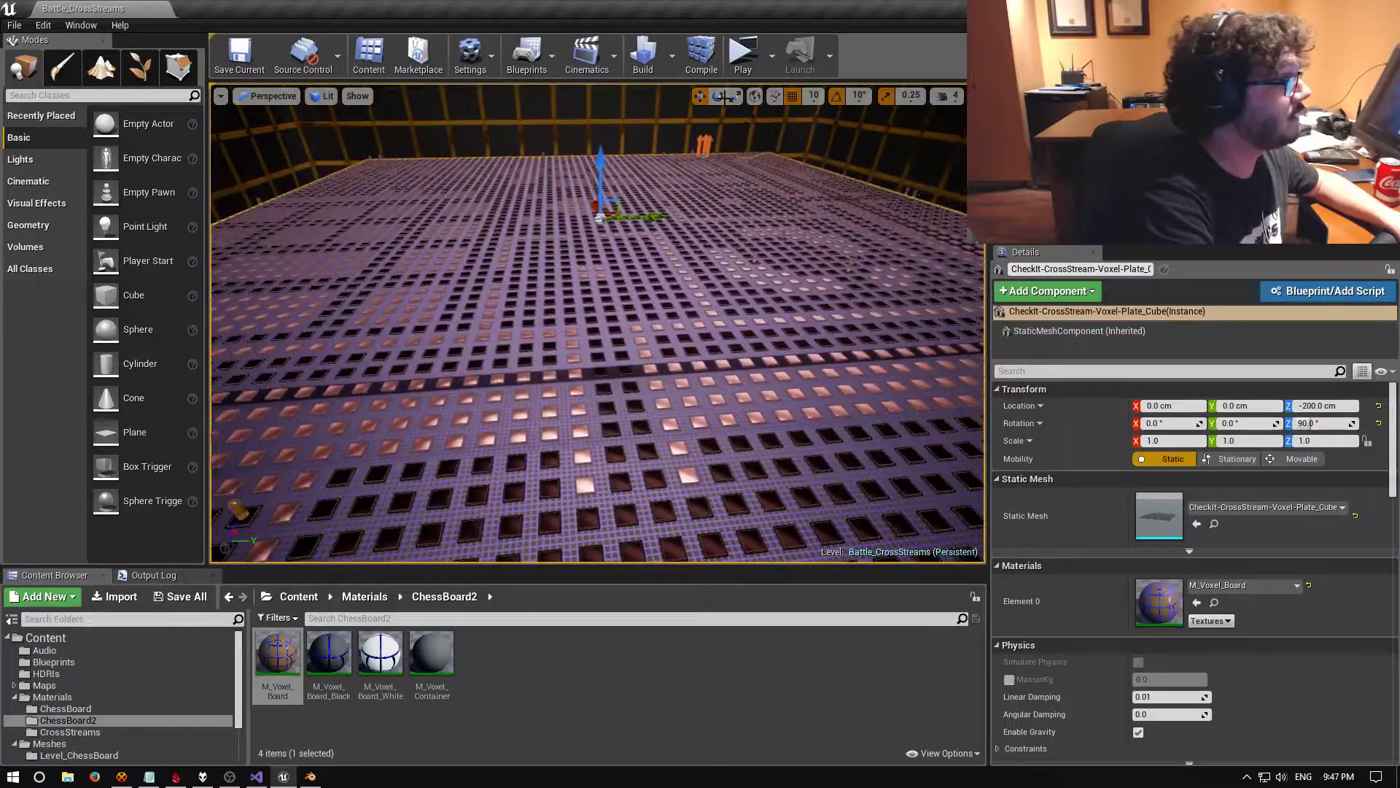
{"action": "left_click", "coordinate": [646, 58]}
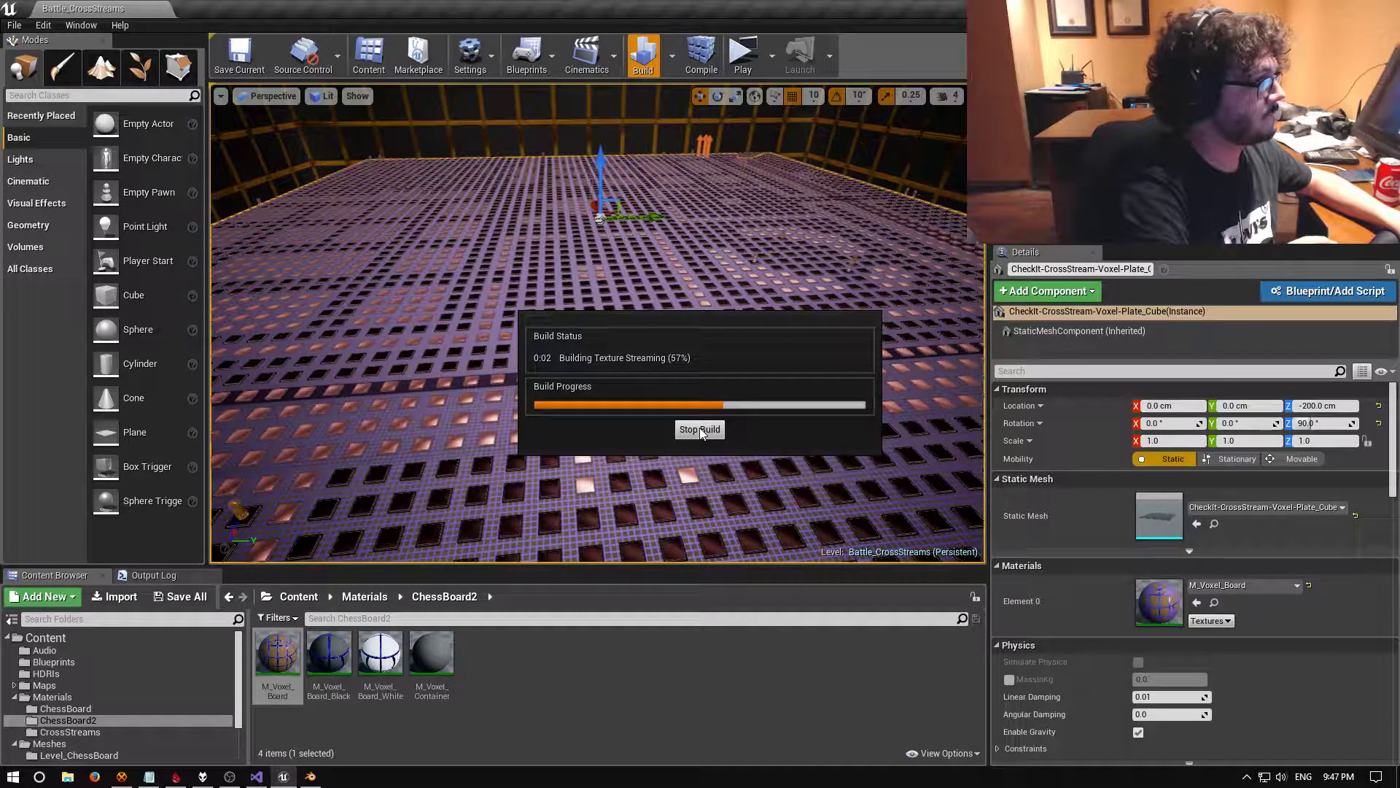
{"action": "left_click", "coordinate": [701, 428]}
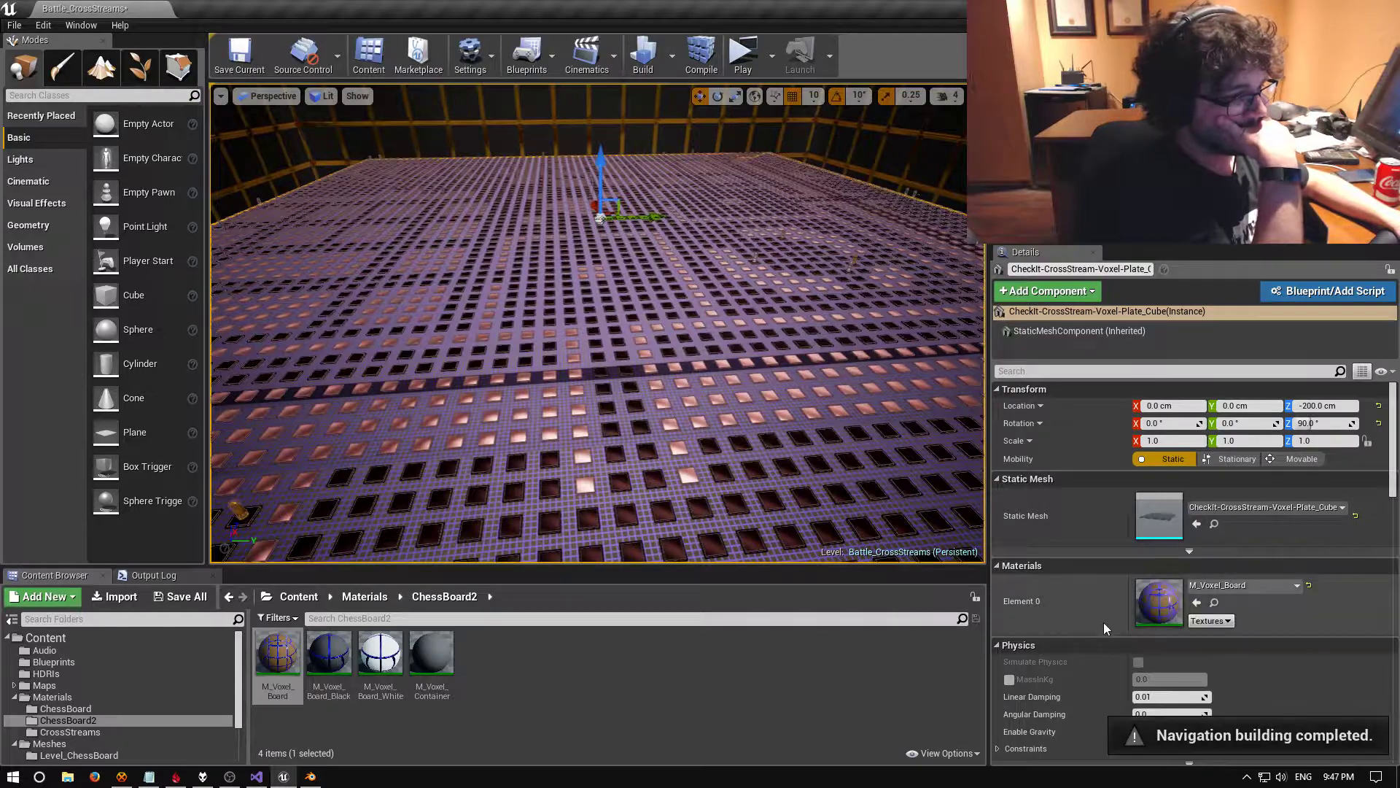
Inspect the textured plate from inside its channels and from beyond its outer edge
{"action": "right_click_drag", "start_coordinate": [596, 447], "coordinate": [733, 439]}
{"action": "right_click_drag", "start_coordinate": [596, 447], "coordinate": [563, 340]}
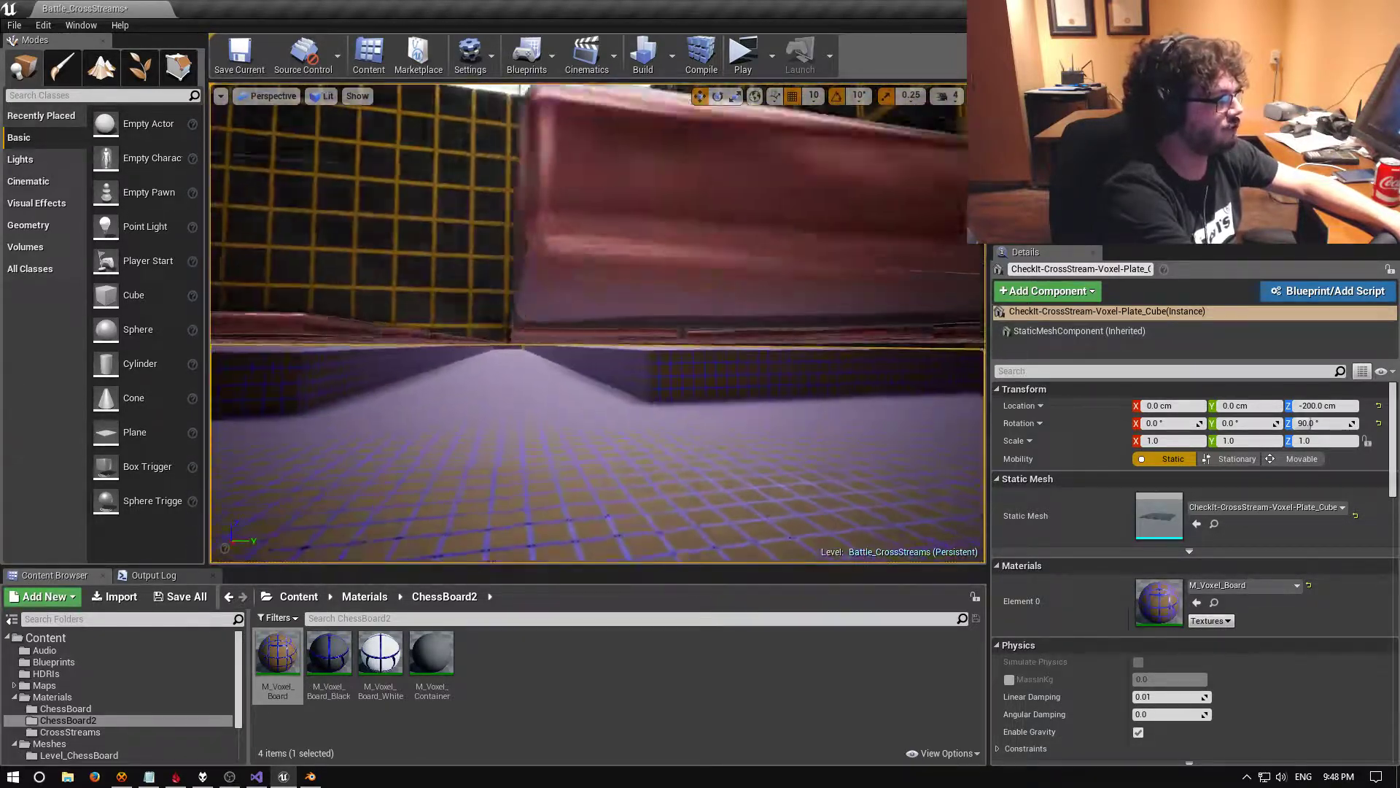
{"action": "right_click_drag", "start_coordinate": [598, 323], "coordinate": [459, 350]}
{"action": "right_click_drag", "start_coordinate": [682, 394], "coordinate": [628, 416]}
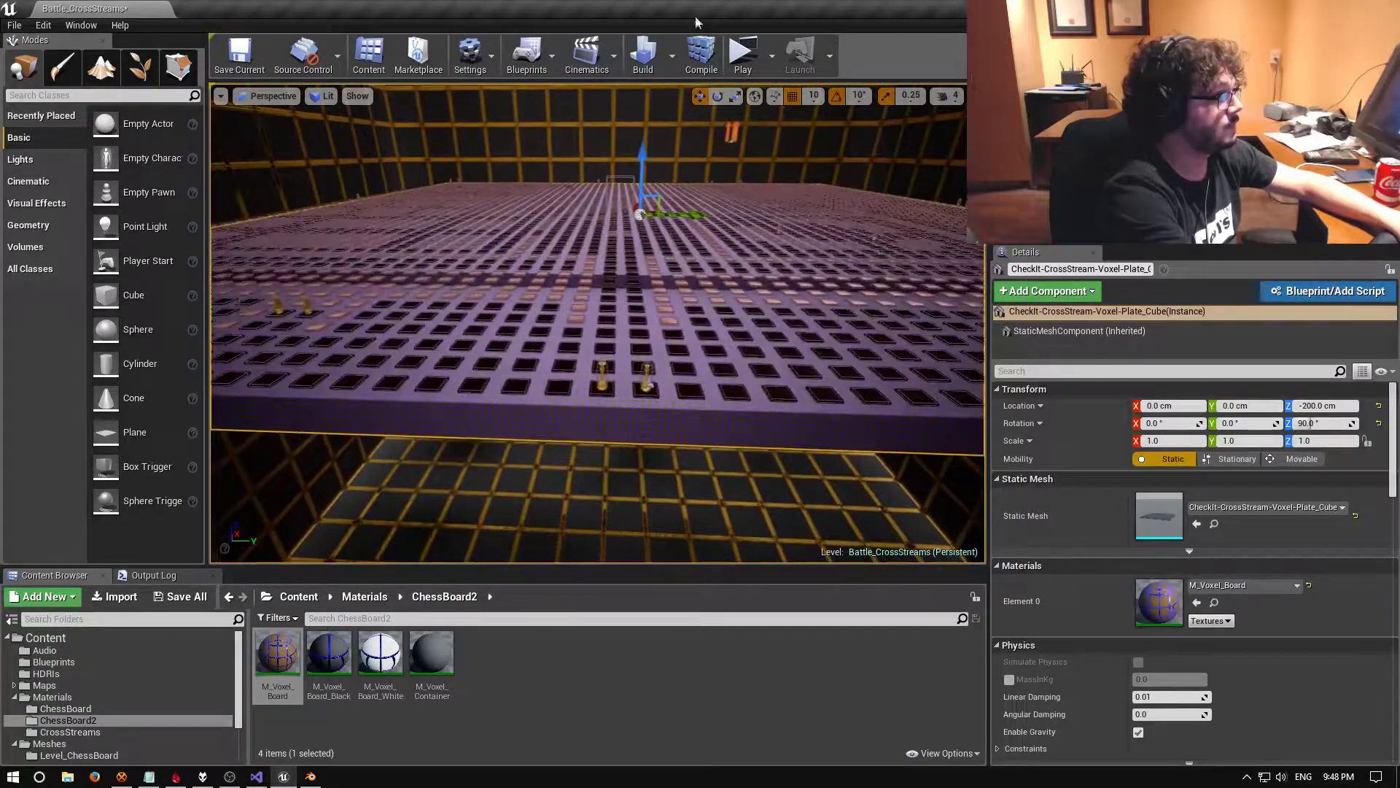
Play the Battle_CrossStreams level in the standalone game preview and view the textured voxel plate up close
{"action": "key", "text": "alt+p"}
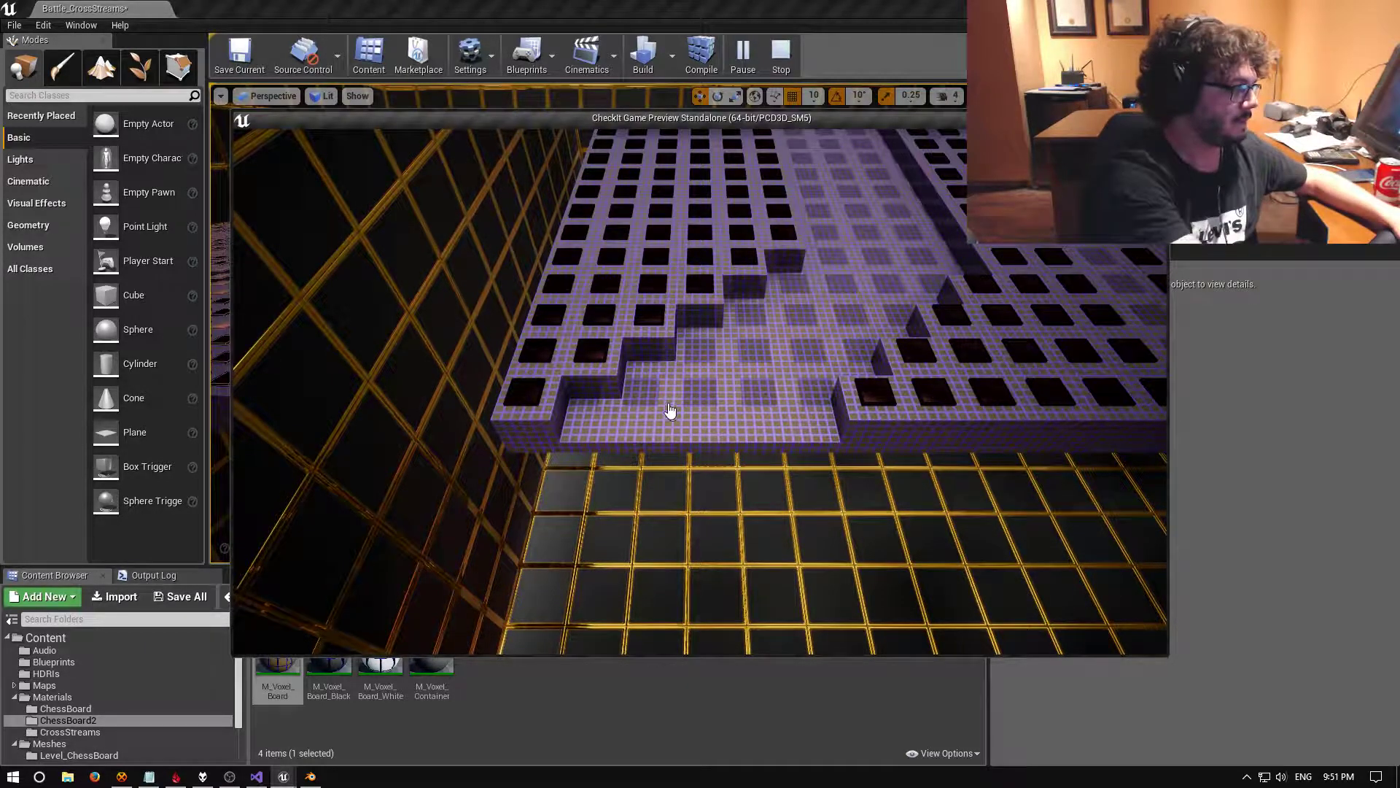
{"action": "scroll", "coordinate": [700, 456], "scroll_direction": "up", "scroll_amount": 2}
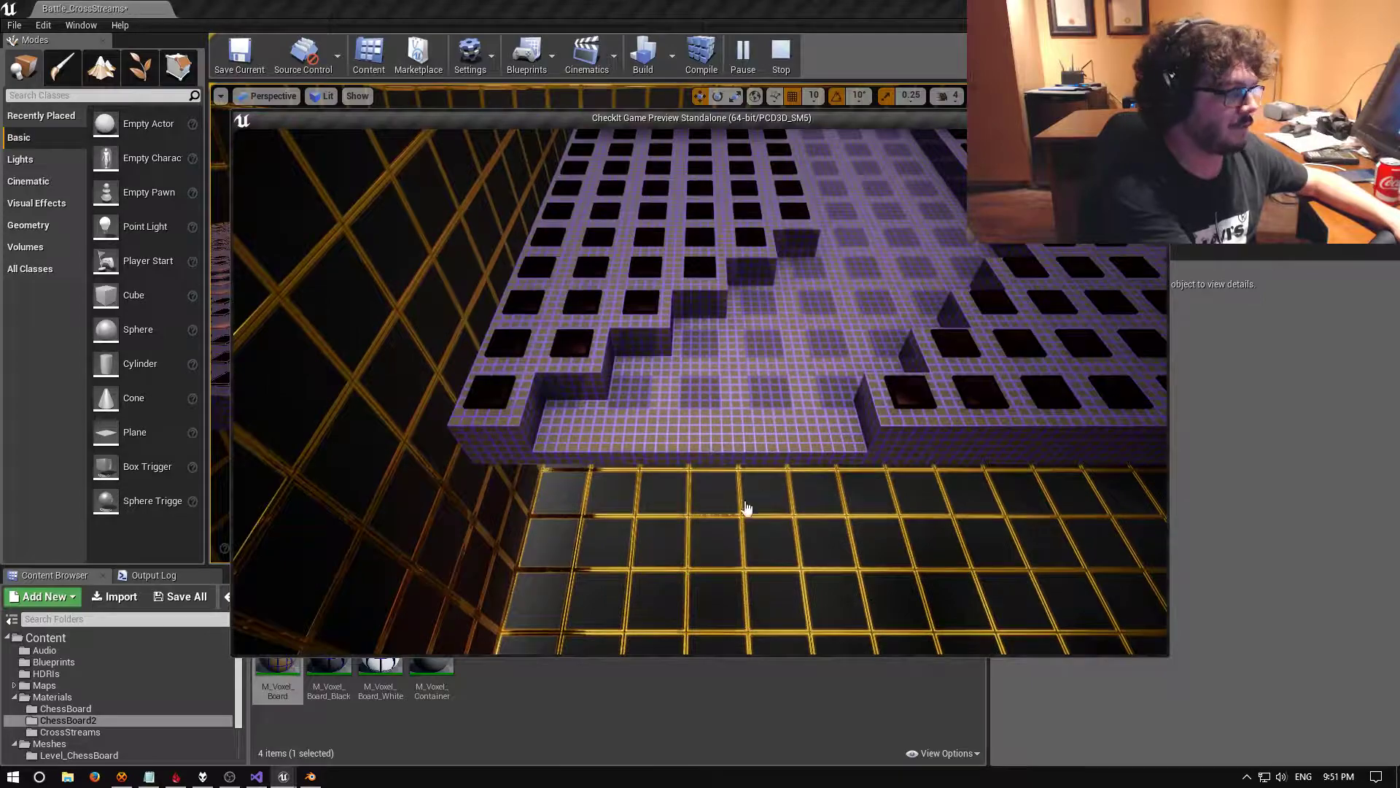
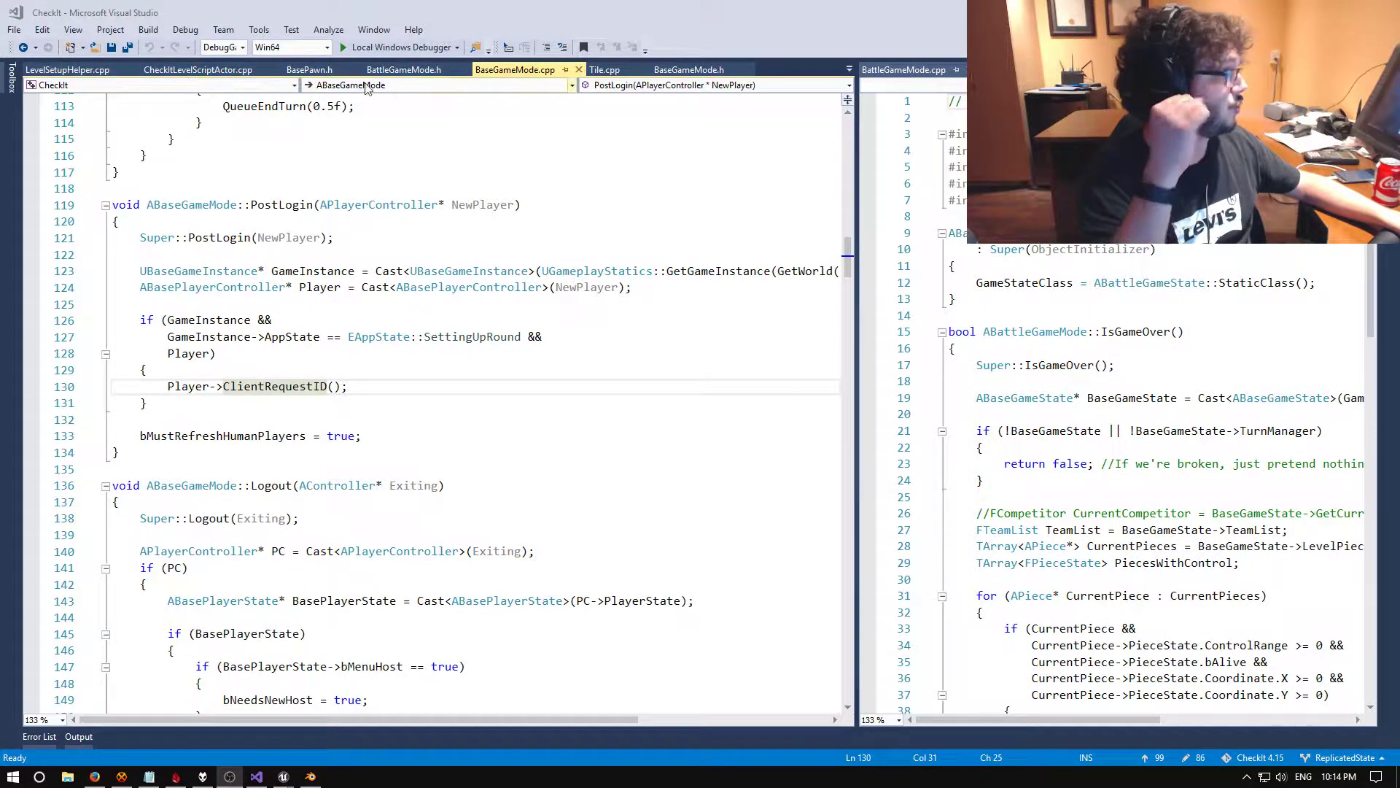
Switch to Visual Studio, open BasePlayerController.cpp and read through its player tick, debug and mouse-handling functions
{"action": "left_click", "coordinate": [849, 70]}
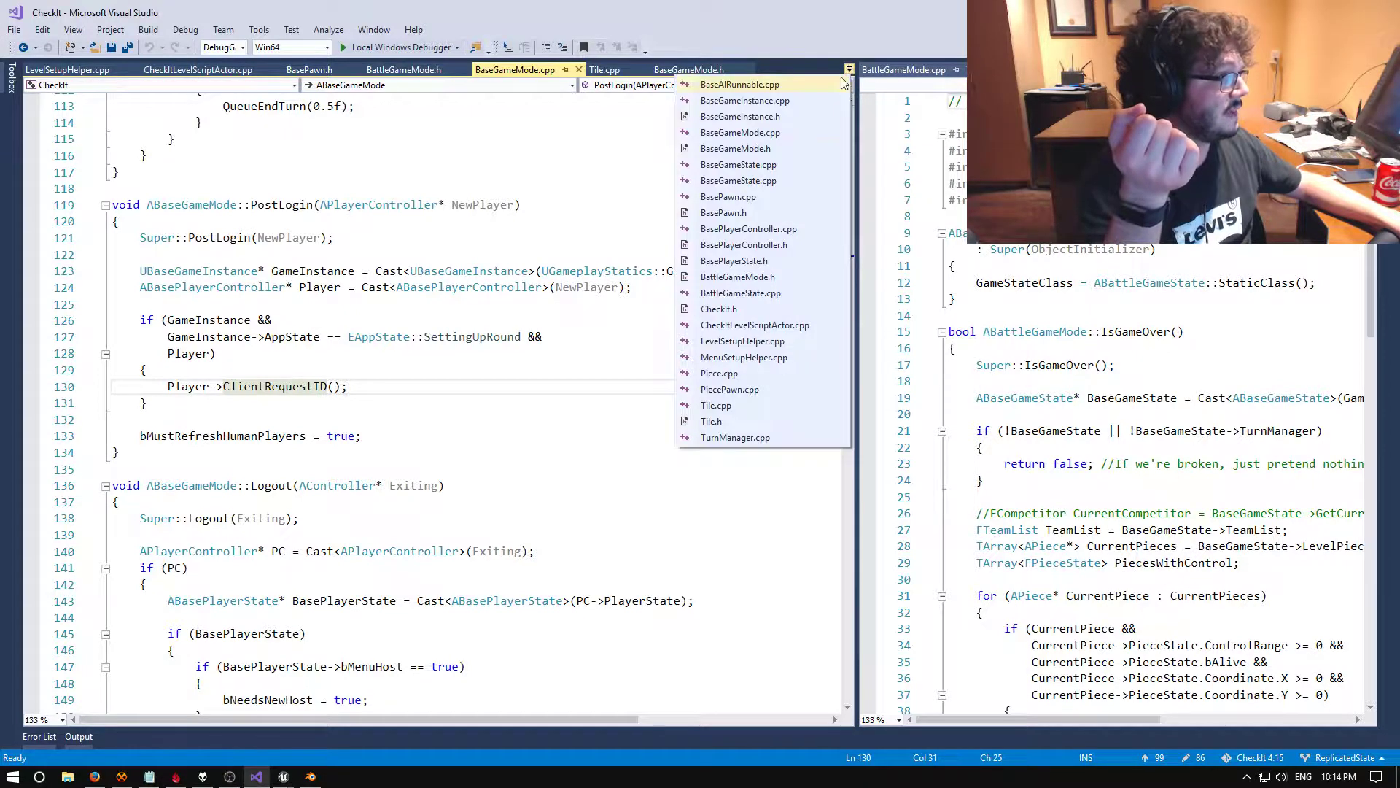
{"action": "left_click", "coordinate": [744, 230]}
{"action": "scroll", "coordinate": [394, 343], "scroll_direction": "down", "scroll_amount": 15}
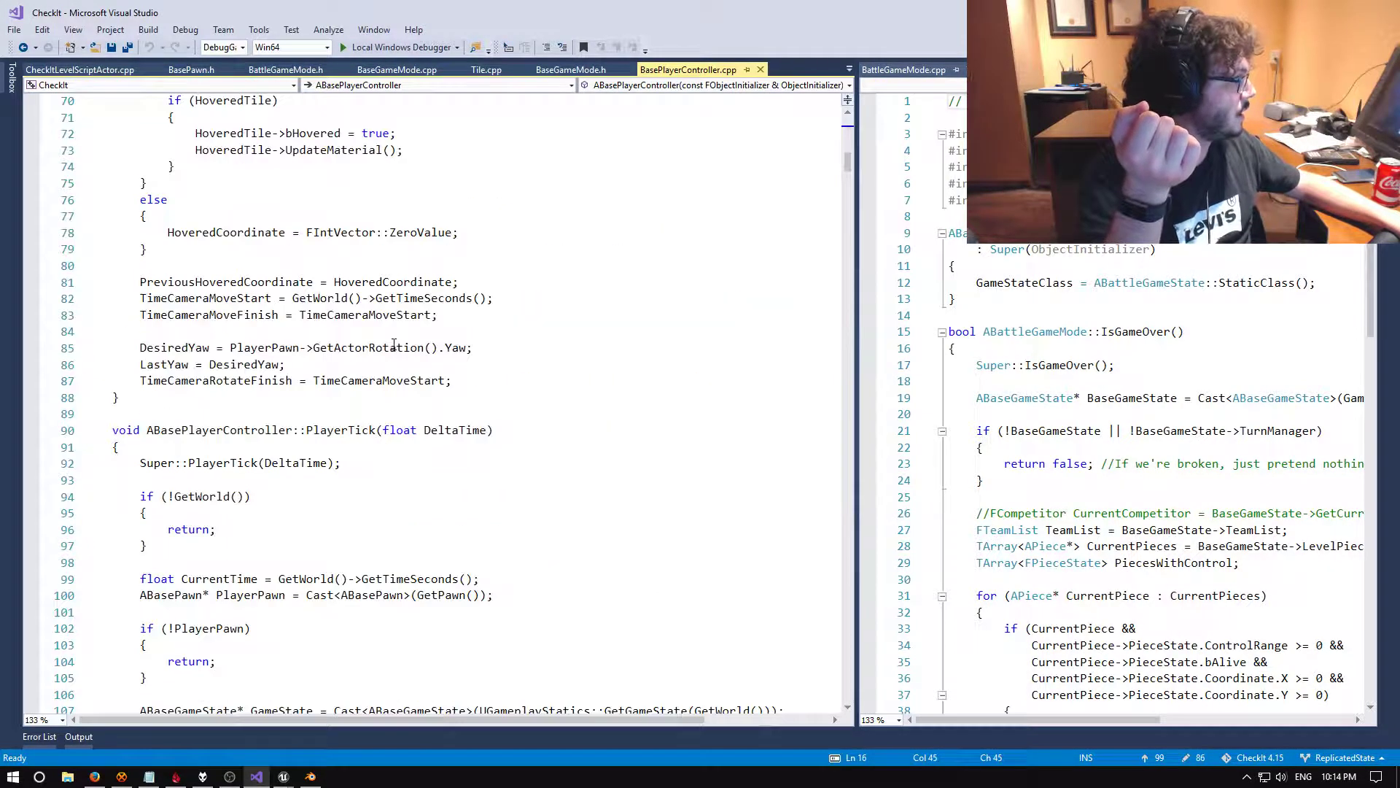
{"action": "scroll", "coordinate": [408, 350], "scroll_direction": "down", "scroll_amount": 13}
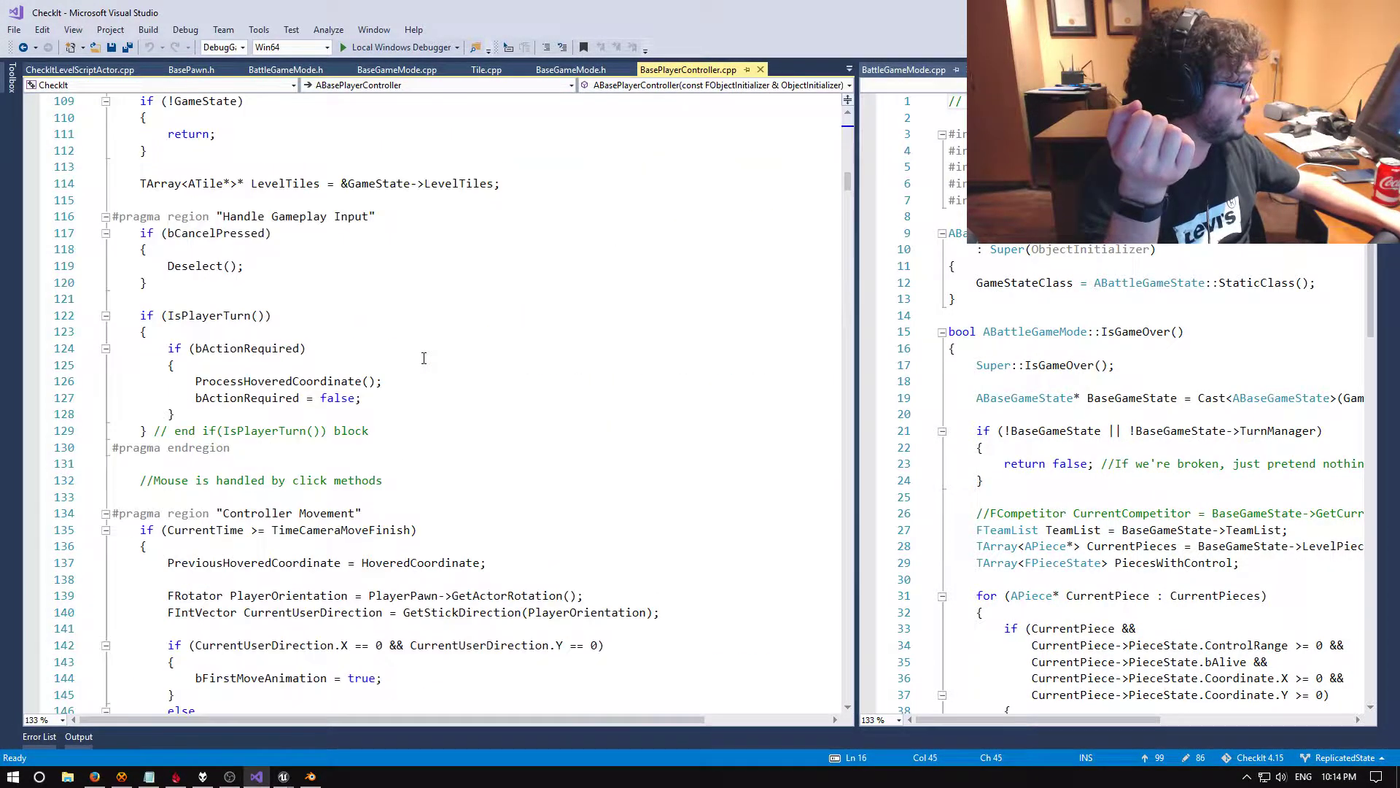
{"action": "scroll", "coordinate": [420, 352], "scroll_direction": "down", "scroll_amount": 20}
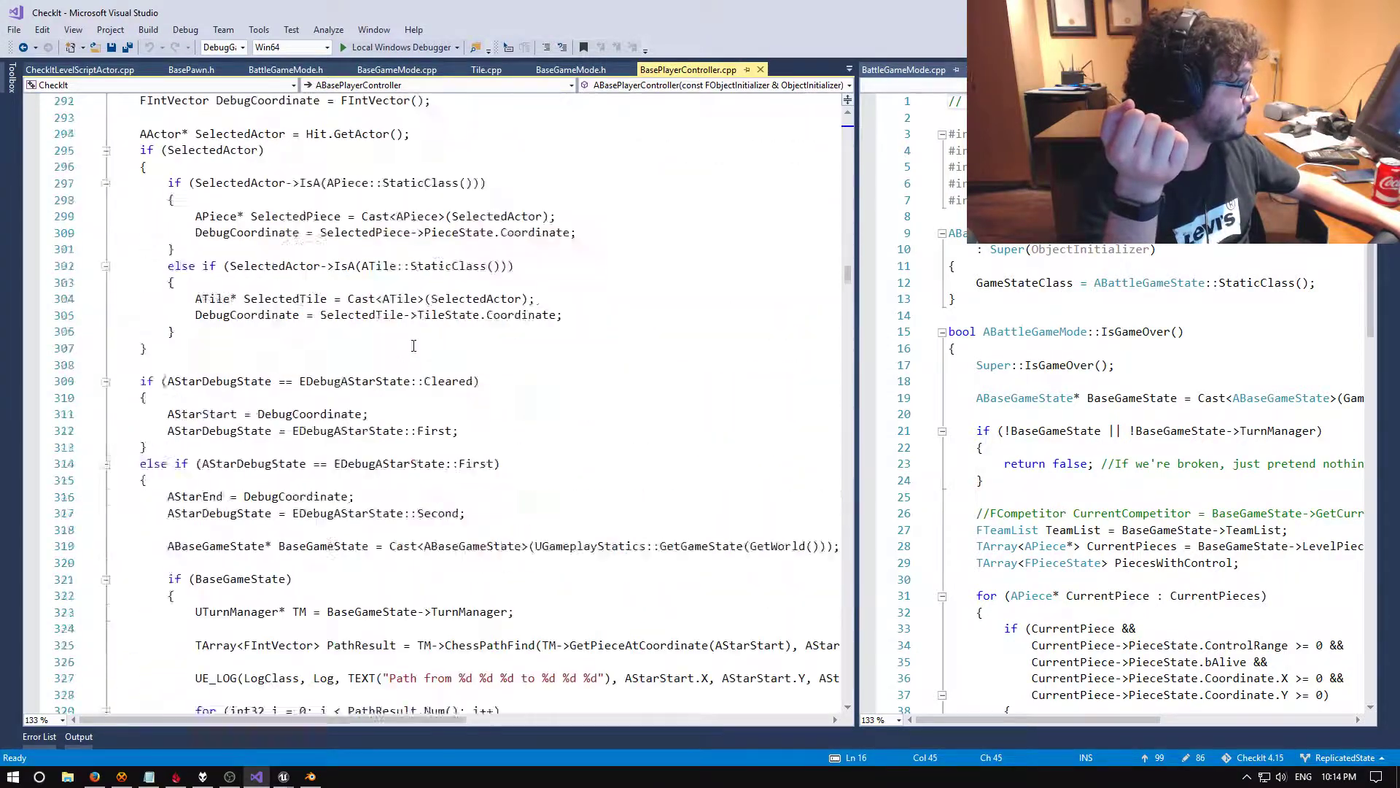
{"action": "scroll", "coordinate": [414, 346], "scroll_direction": "up", "scroll_amount": 3}
{"action": "scroll", "coordinate": [416, 343], "scroll_direction": "down", "scroll_amount": 12}
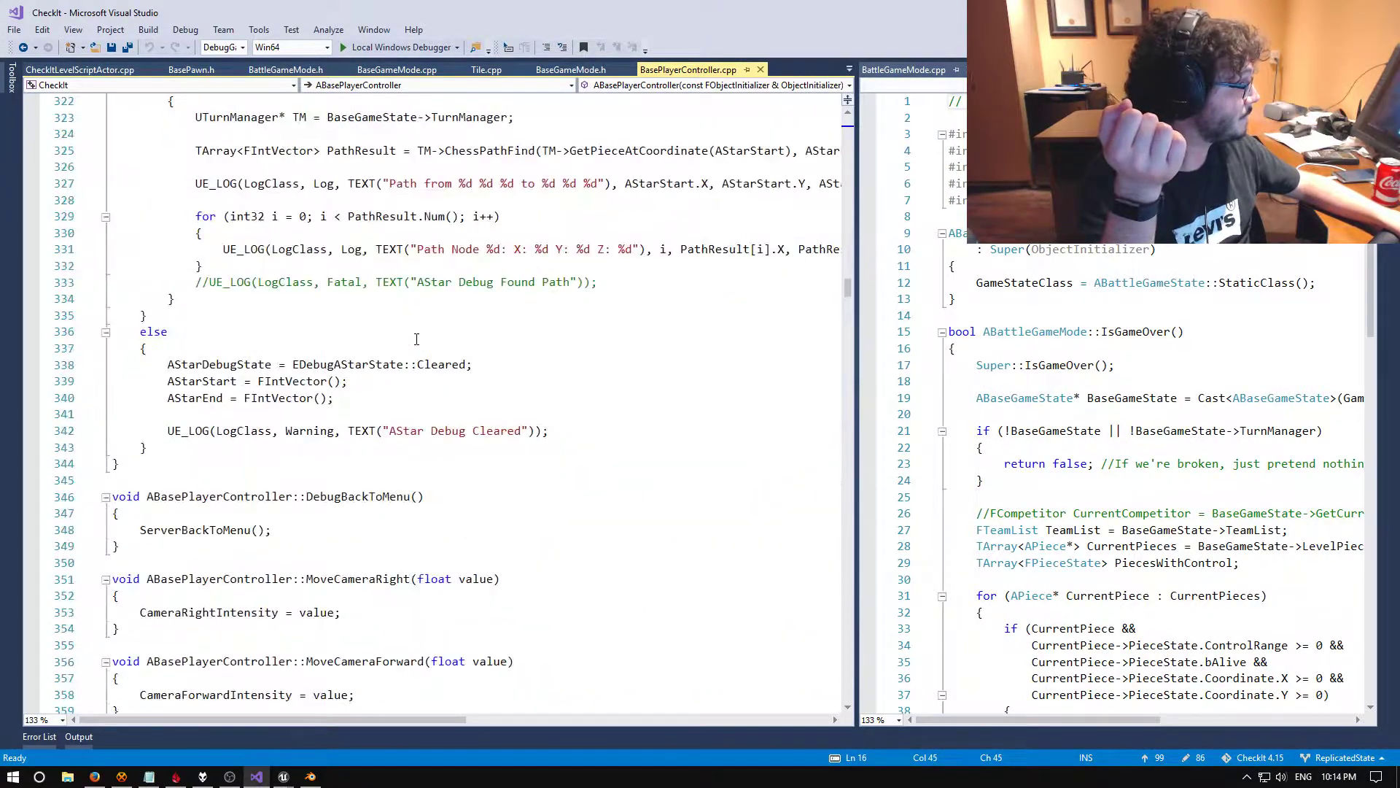
{"action": "scroll", "coordinate": [417, 339], "scroll_direction": "down", "scroll_amount": 17}
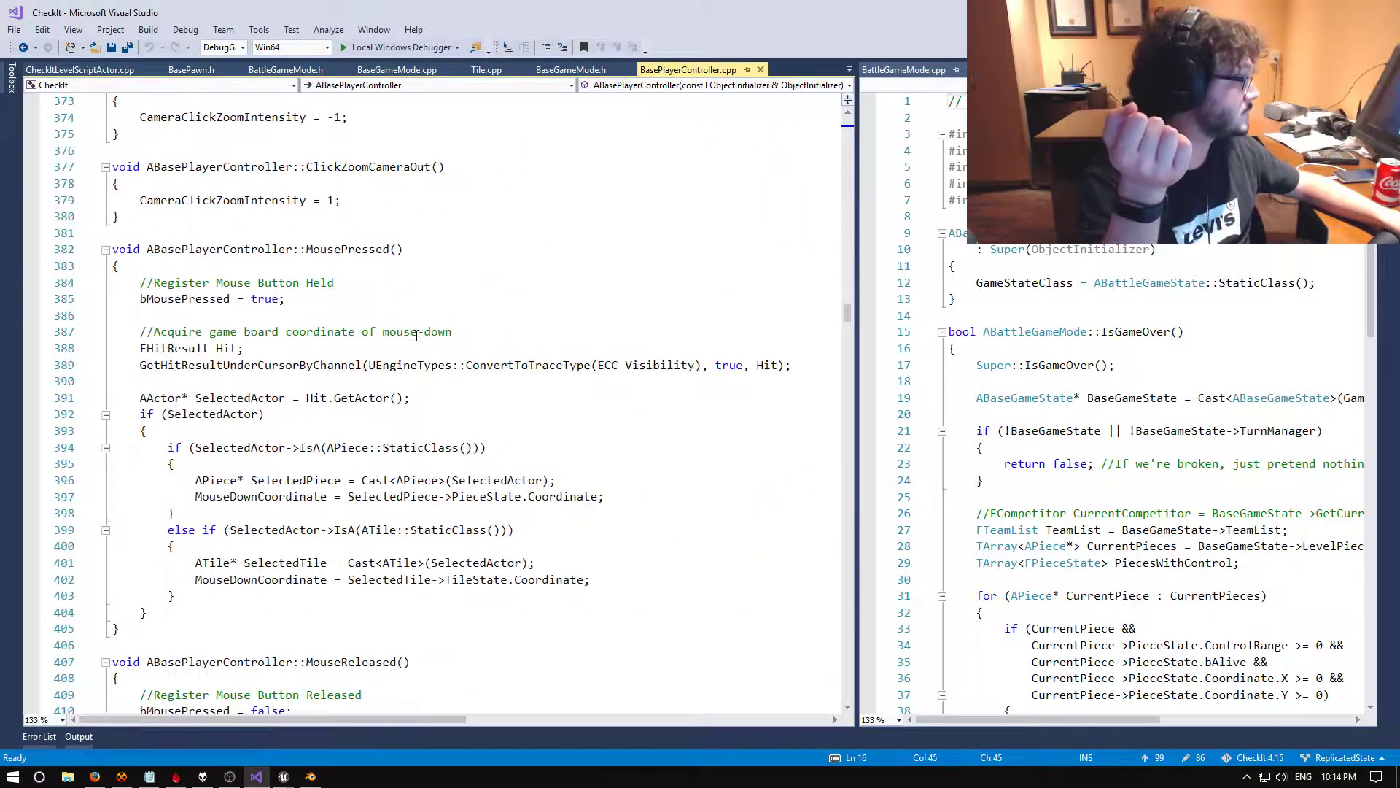
Go through BasePlayerController.cpp again from its beginning and locate the SetupInputComponent function definition
{"action": "scroll", "coordinate": [835, 304], "scroll_direction": "up", "scroll_amount": 20}
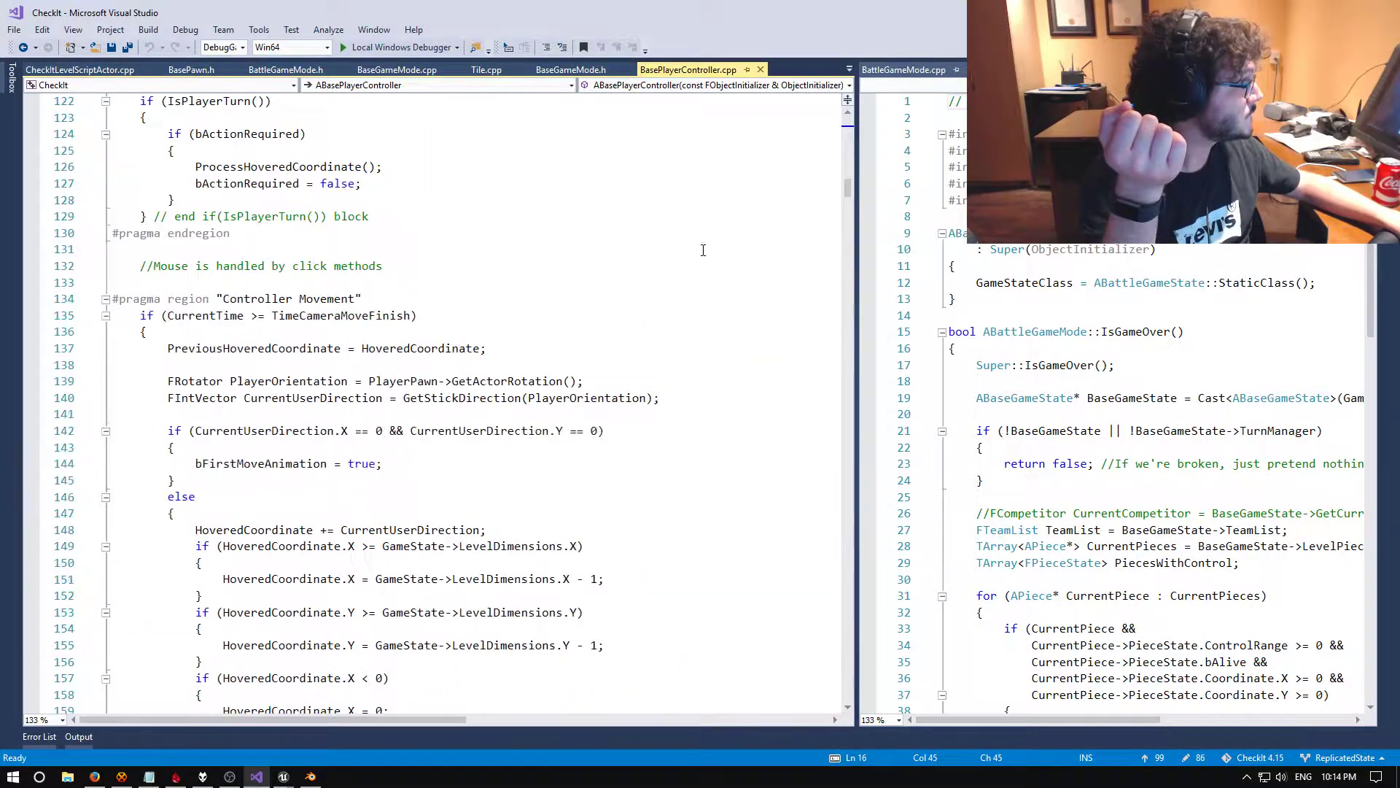
{"action": "scroll", "coordinate": [688, 251], "scroll_direction": "up", "scroll_amount": 20}
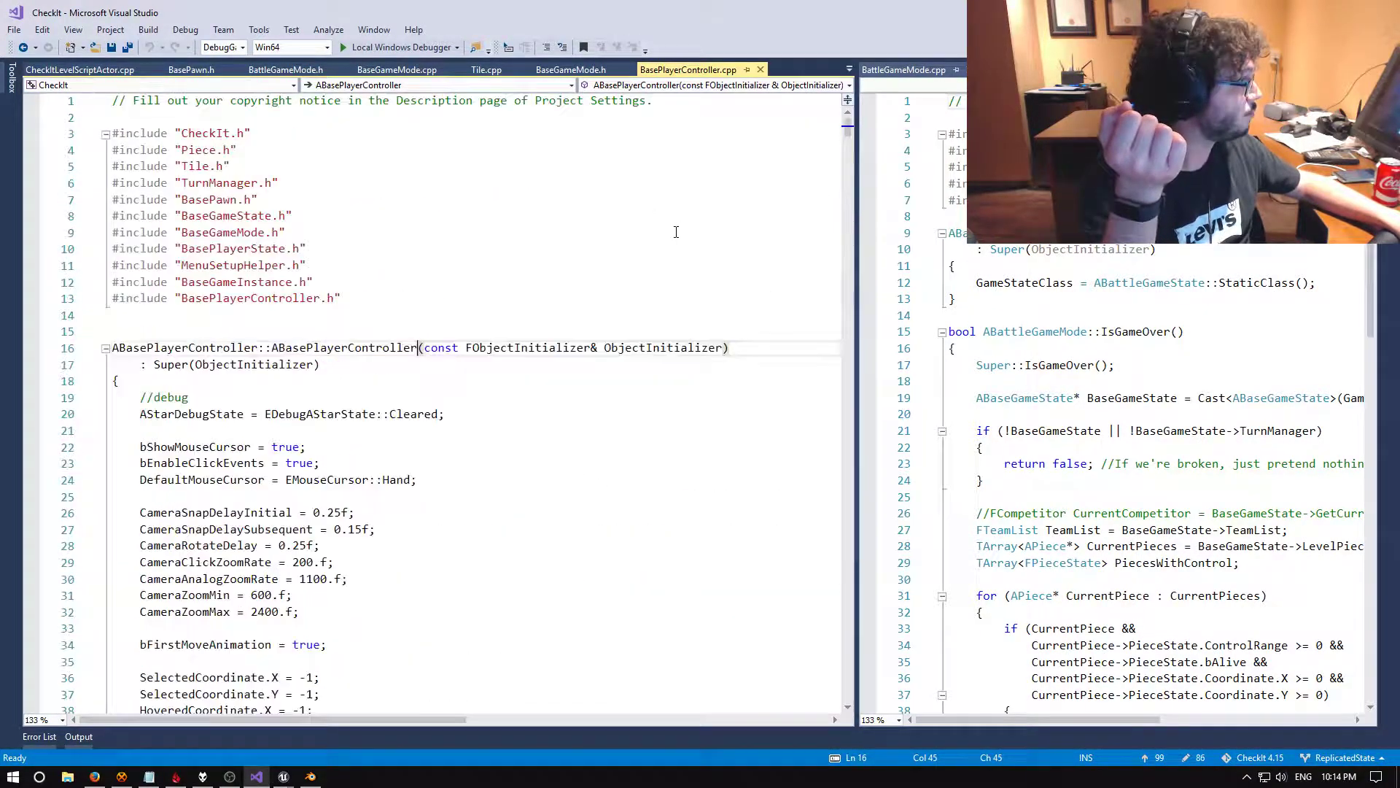
{"action": "scroll", "coordinate": [680, 241], "scroll_direction": "down", "scroll_amount": 20}
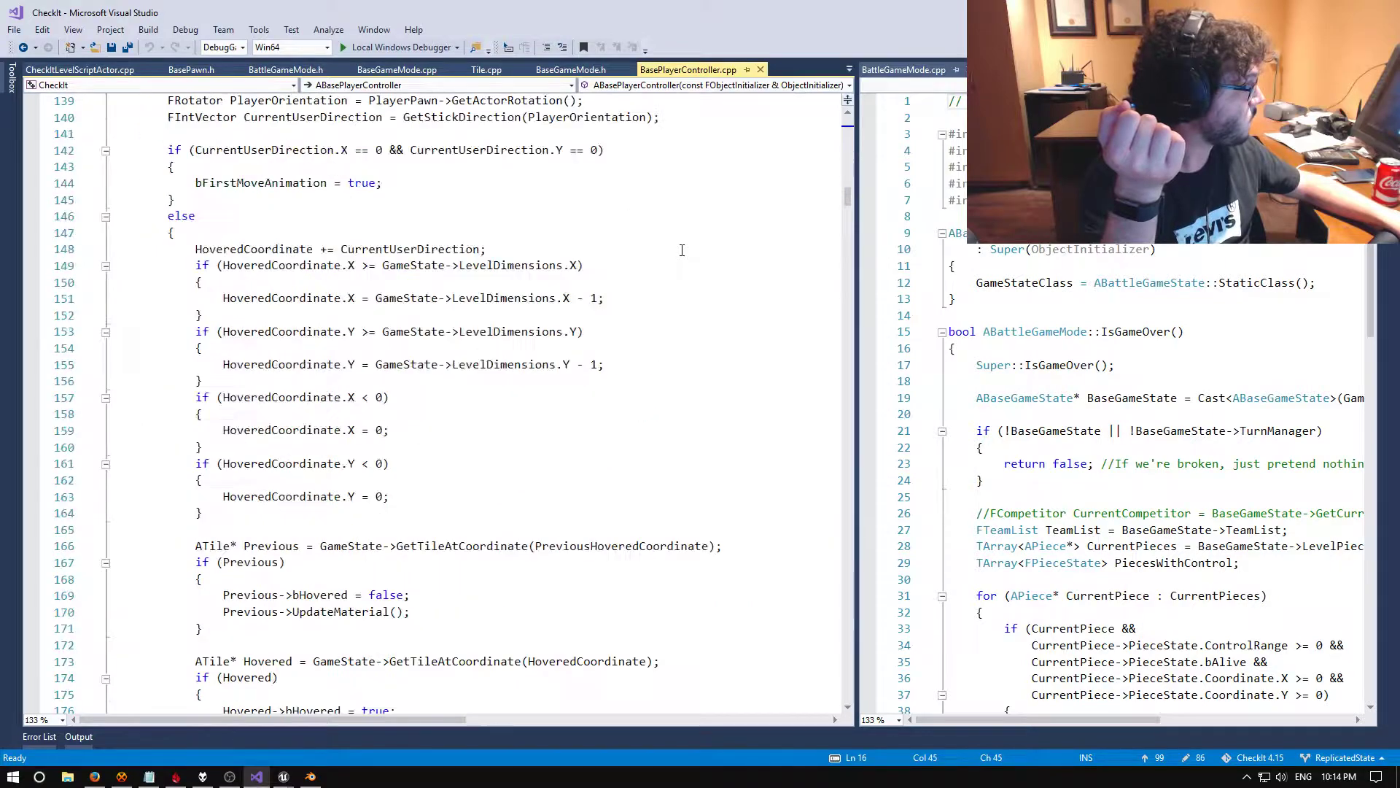
{"action": "scroll", "coordinate": [681, 250], "scroll_direction": "down", "scroll_amount": 14}
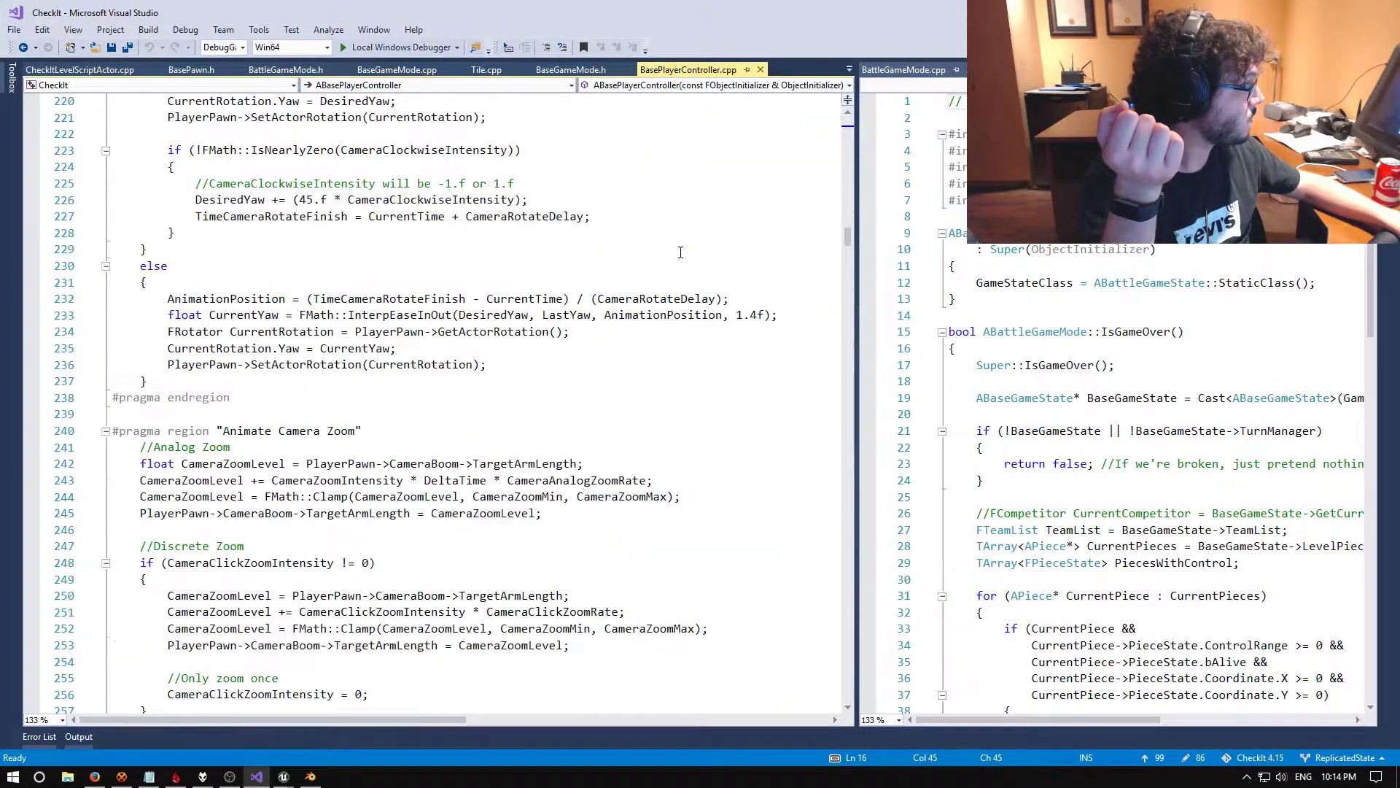
{"action": "scroll", "coordinate": [681, 252], "scroll_direction": "down", "scroll_amount": 9}
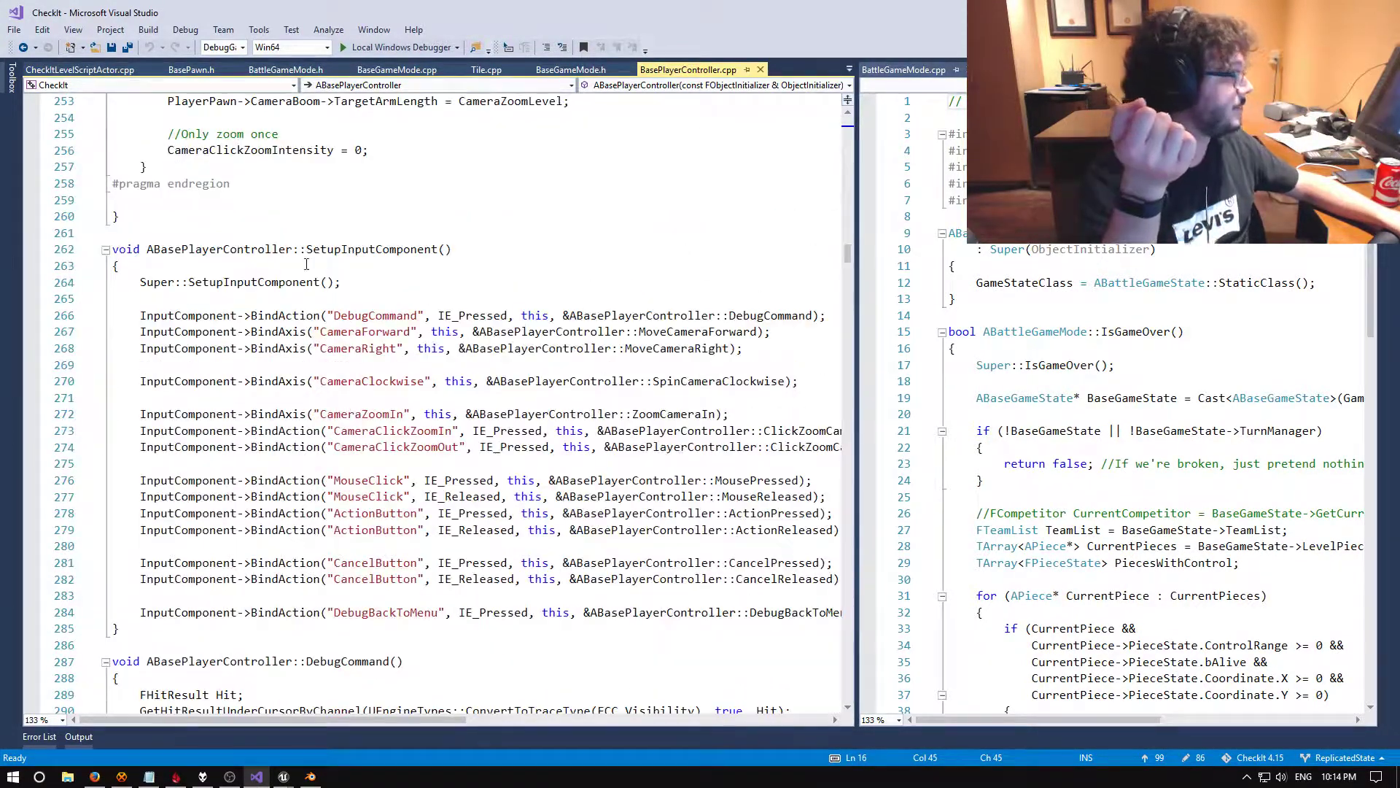
{"action": "left_click", "coordinate": [190, 249]}
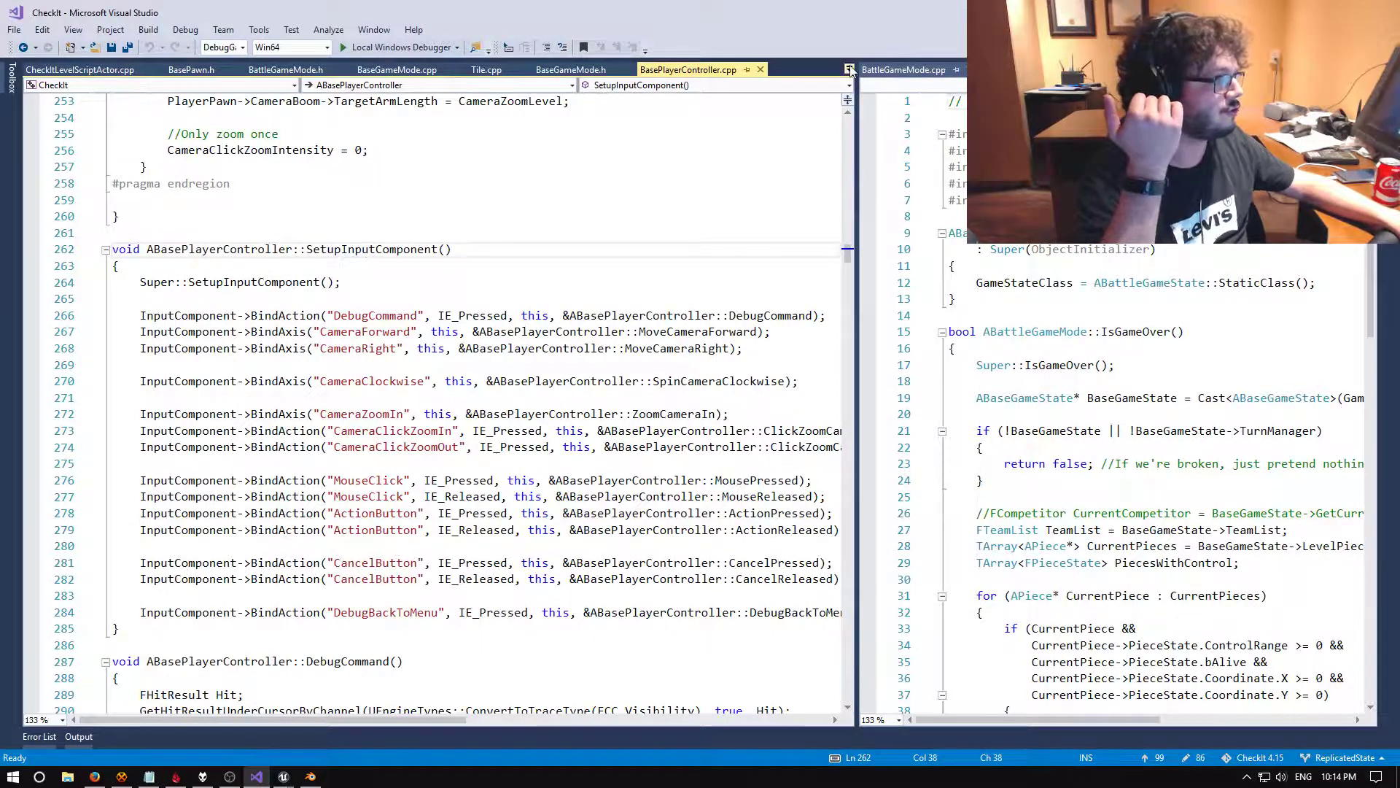
Open BasePlayerController.h and locate the SetupInputComponent override declaration
{"action": "left_click", "coordinate": [849, 69]}
{"action": "left_click", "coordinate": [773, 245]}
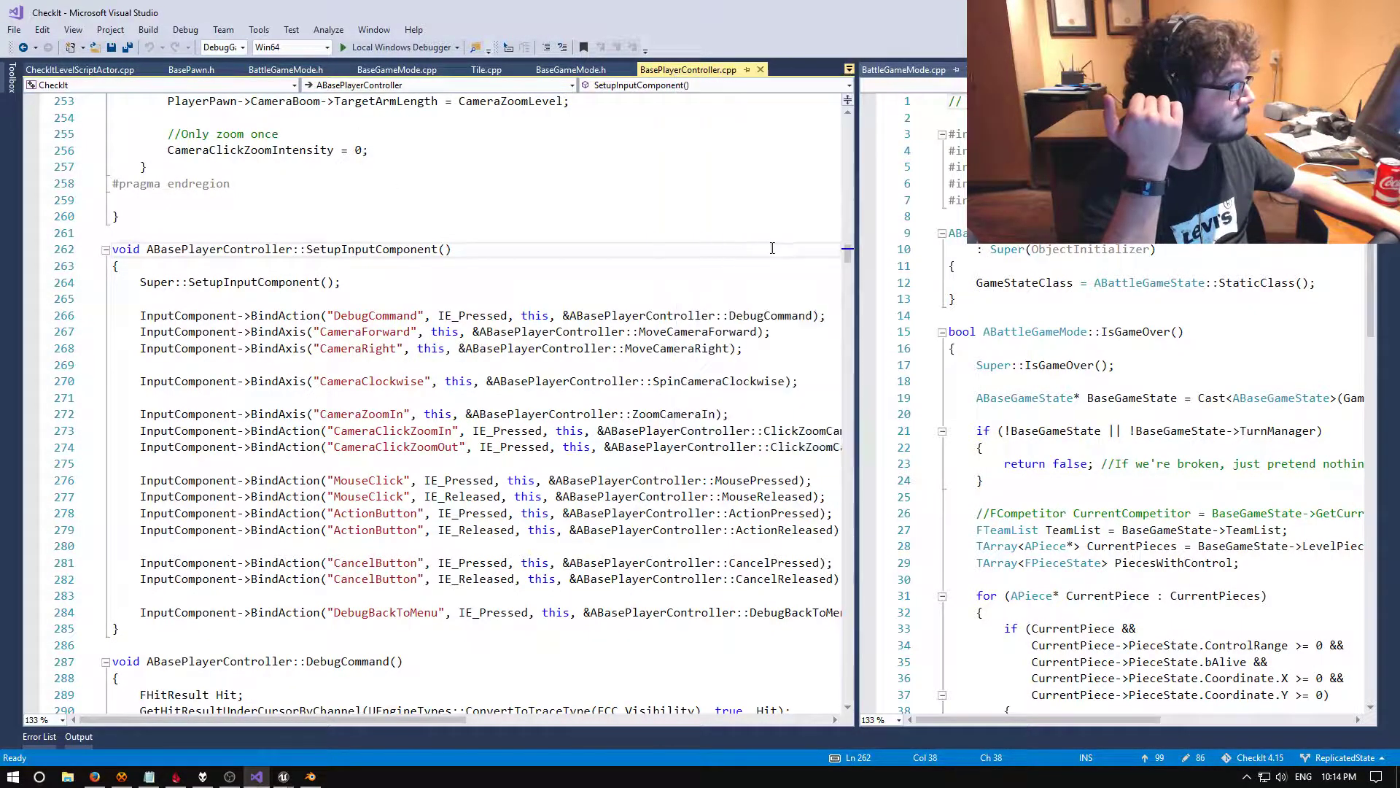
{"action": "scroll", "coordinate": [532, 325], "scroll_direction": "down", "scroll_amount": 8}
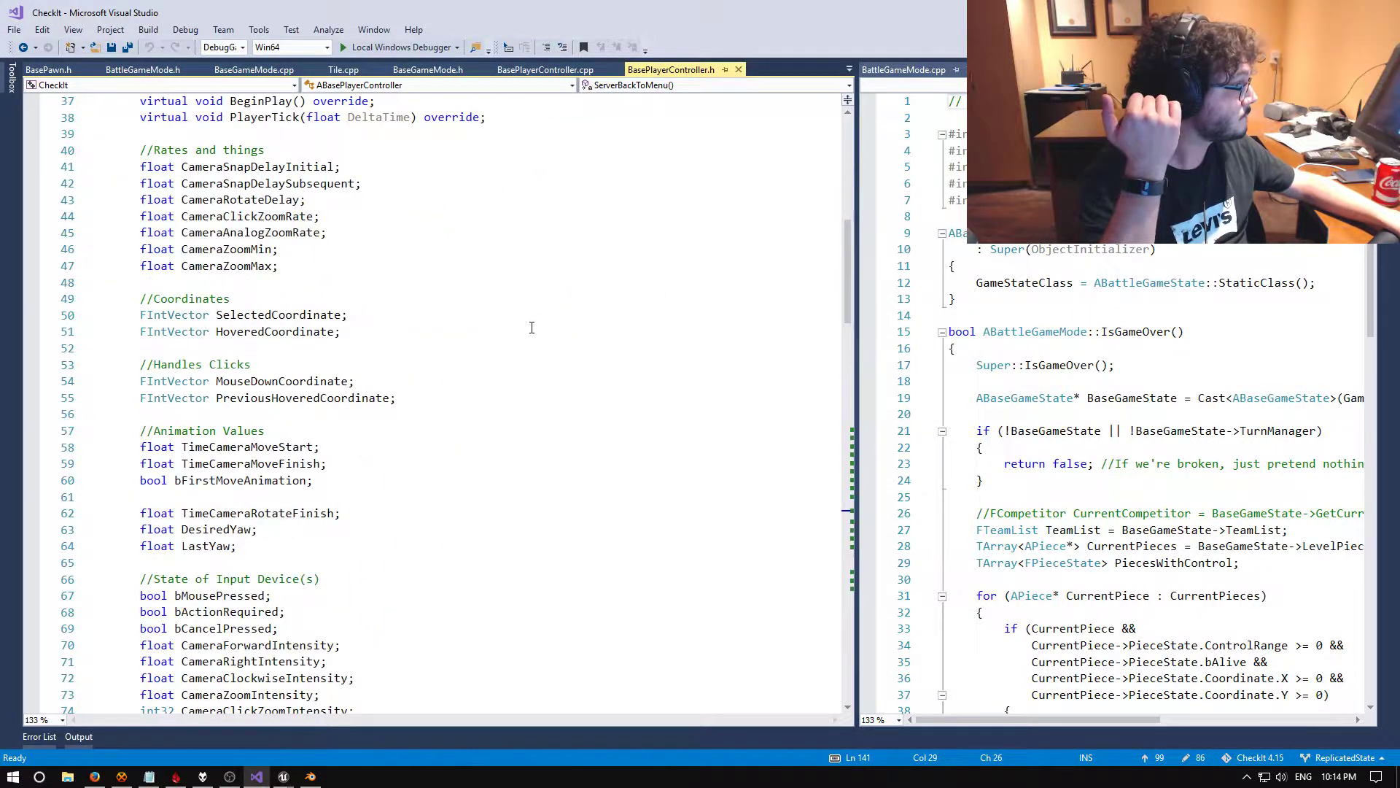
{"action": "scroll", "coordinate": [520, 325], "scroll_direction": "up", "scroll_amount": 5}
{"action": "left_click", "coordinate": [154, 331]}
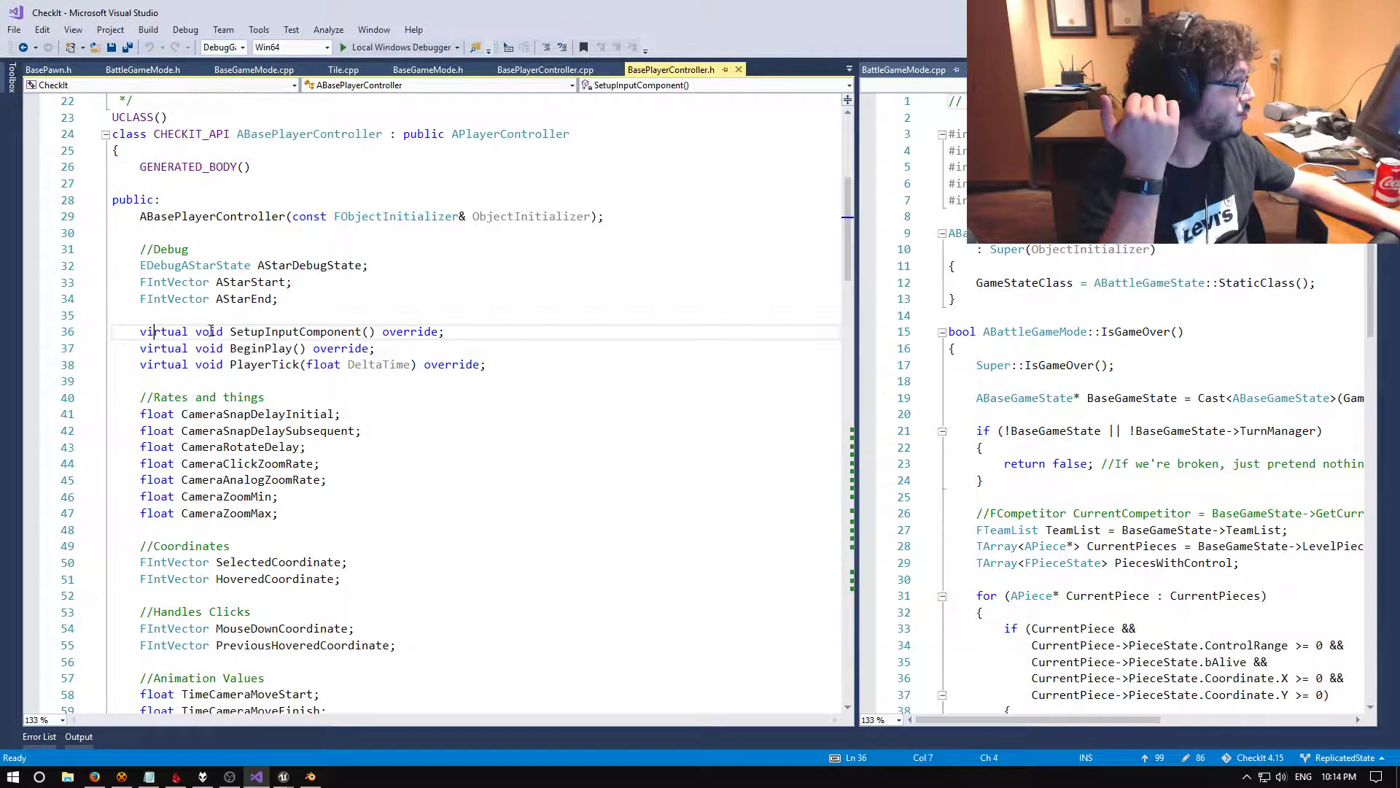
Return to BasePlayerController.cpp and examine SetupInputComponent's Super call, its input bindings and the DebugCommand handler reference
{"action": "left_click", "coordinate": [543, 70]}
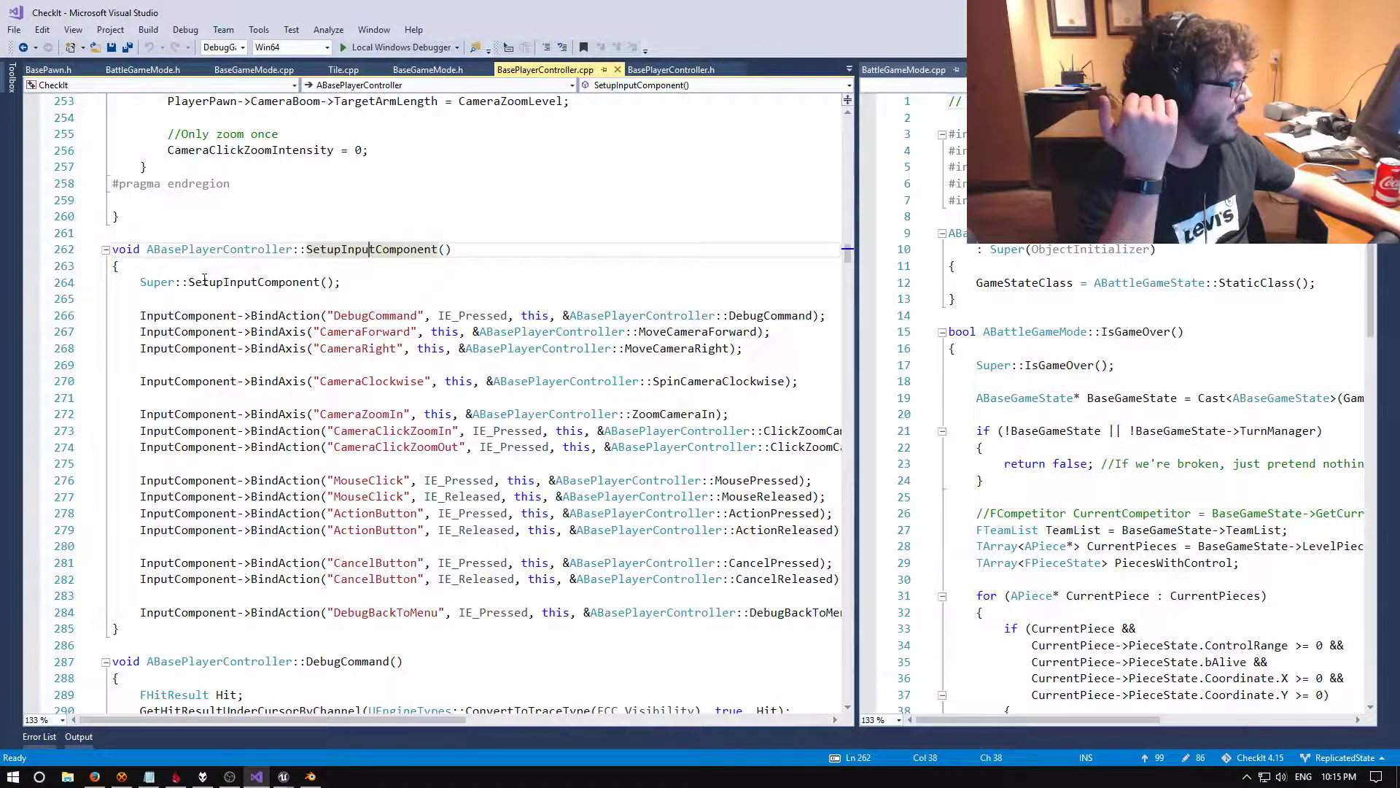
{"action": "left_click", "coordinate": [235, 281]}
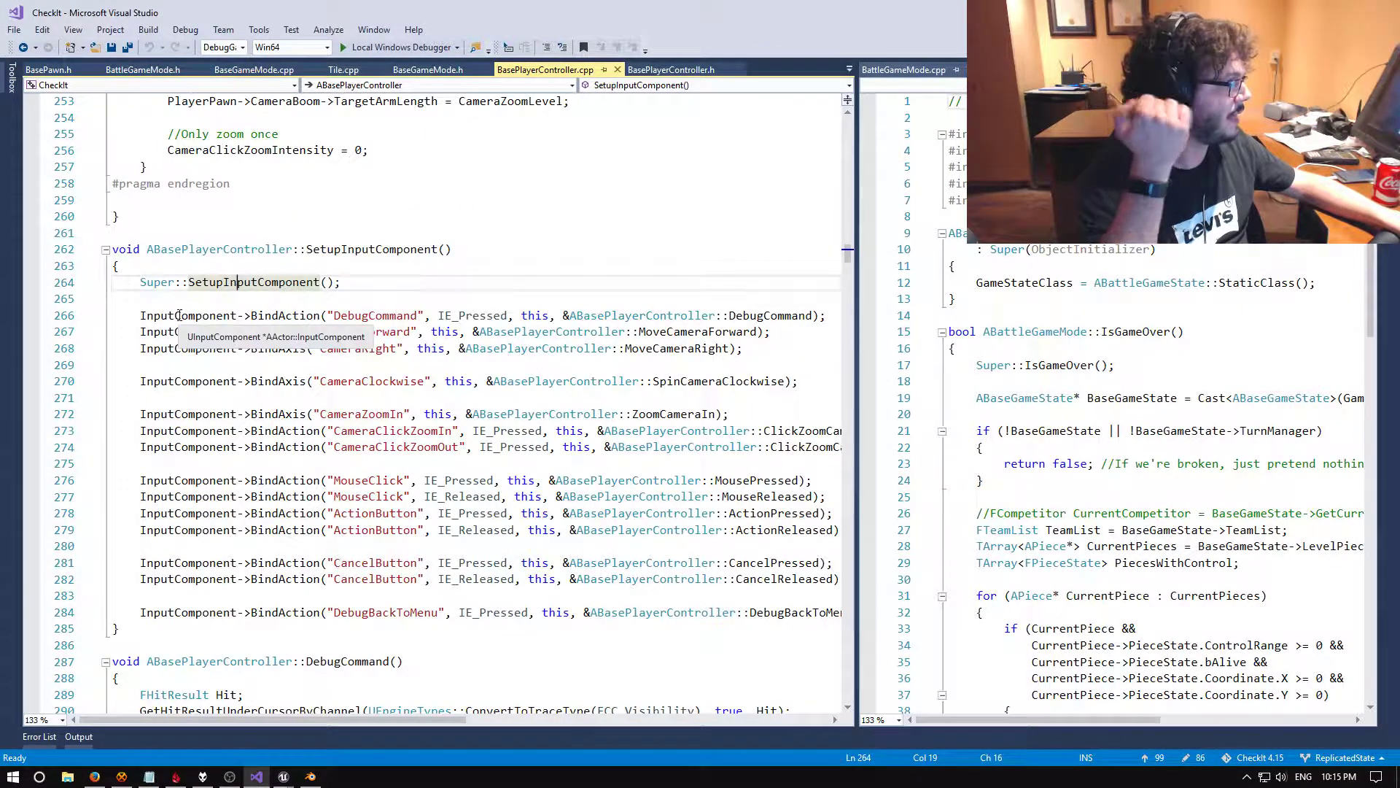
{"action": "left_click", "coordinate": [235, 331]}
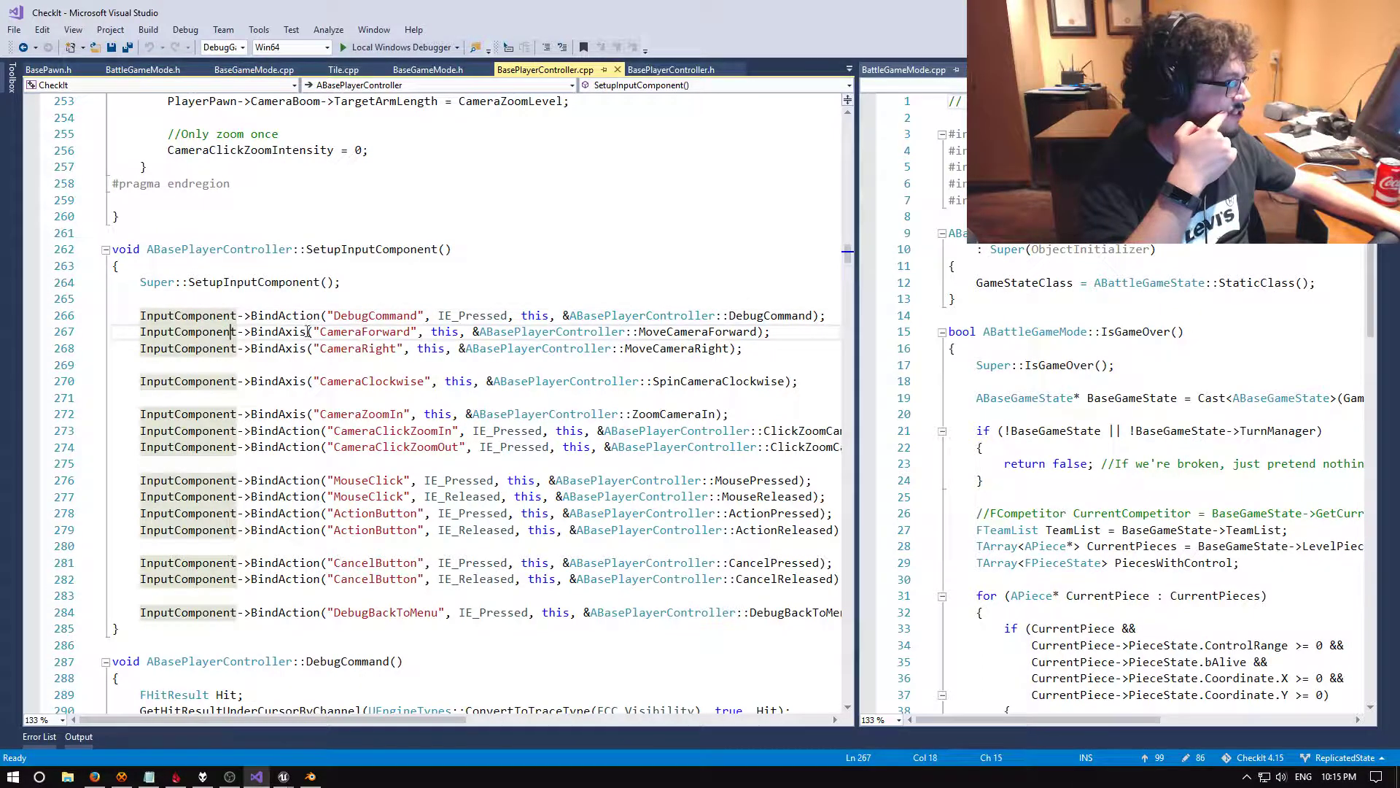
{"action": "left_click", "coordinate": [729, 315]}
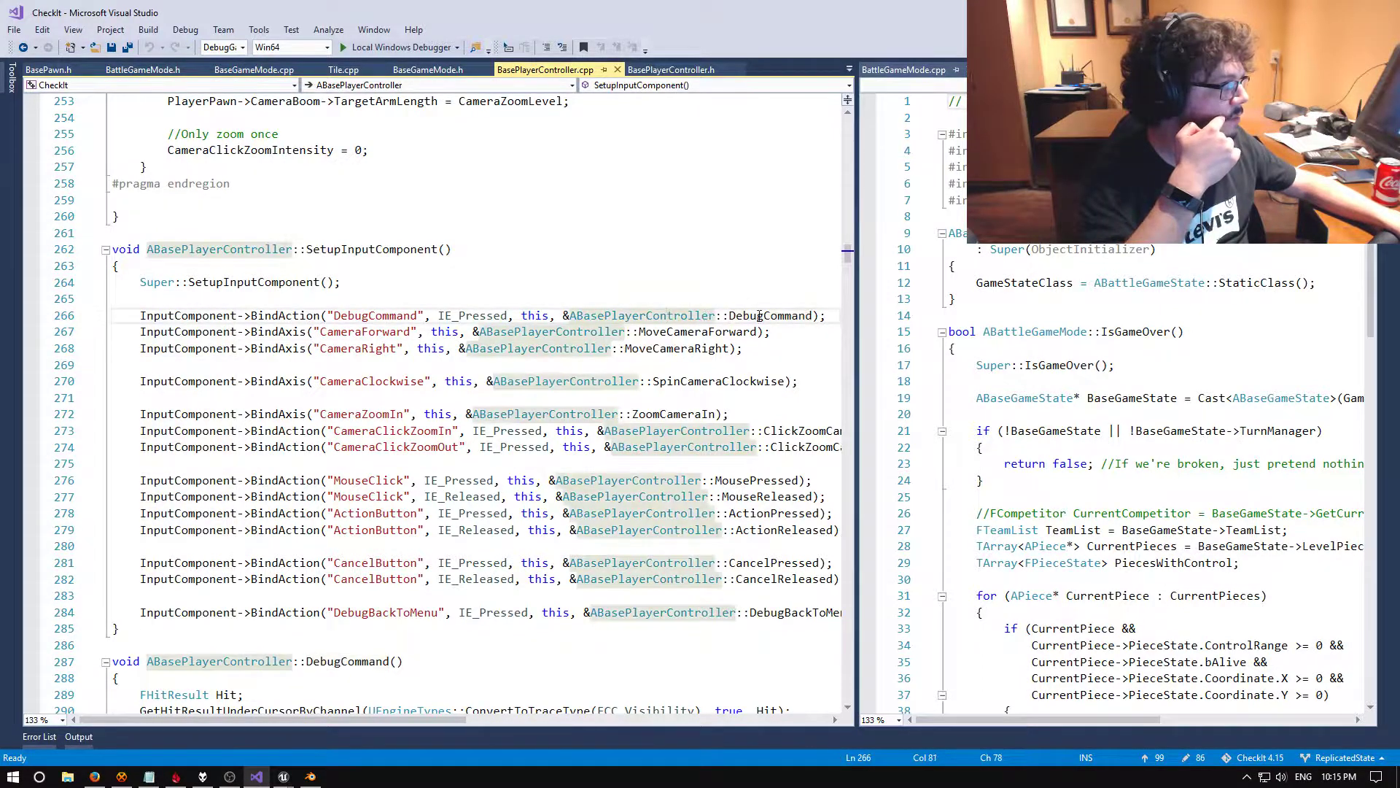
{"action": "left_click", "coordinate": [669, 315]}
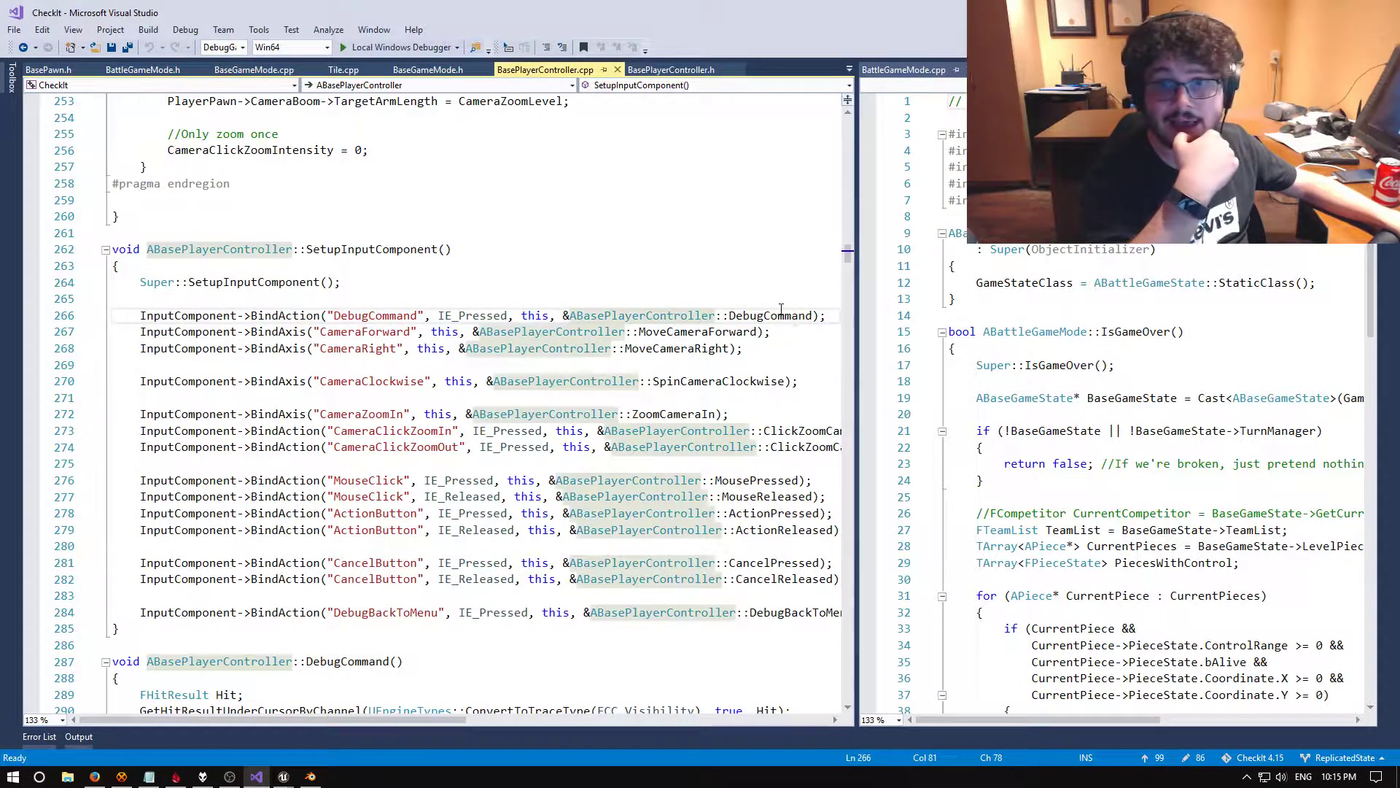
Examine the DebugCommand action binding in the SetupInputComponent function
{"action": "key", "text": "Right"}
{"action": "key", "text": "Right"}
{"action": "key", "text": "Right"}
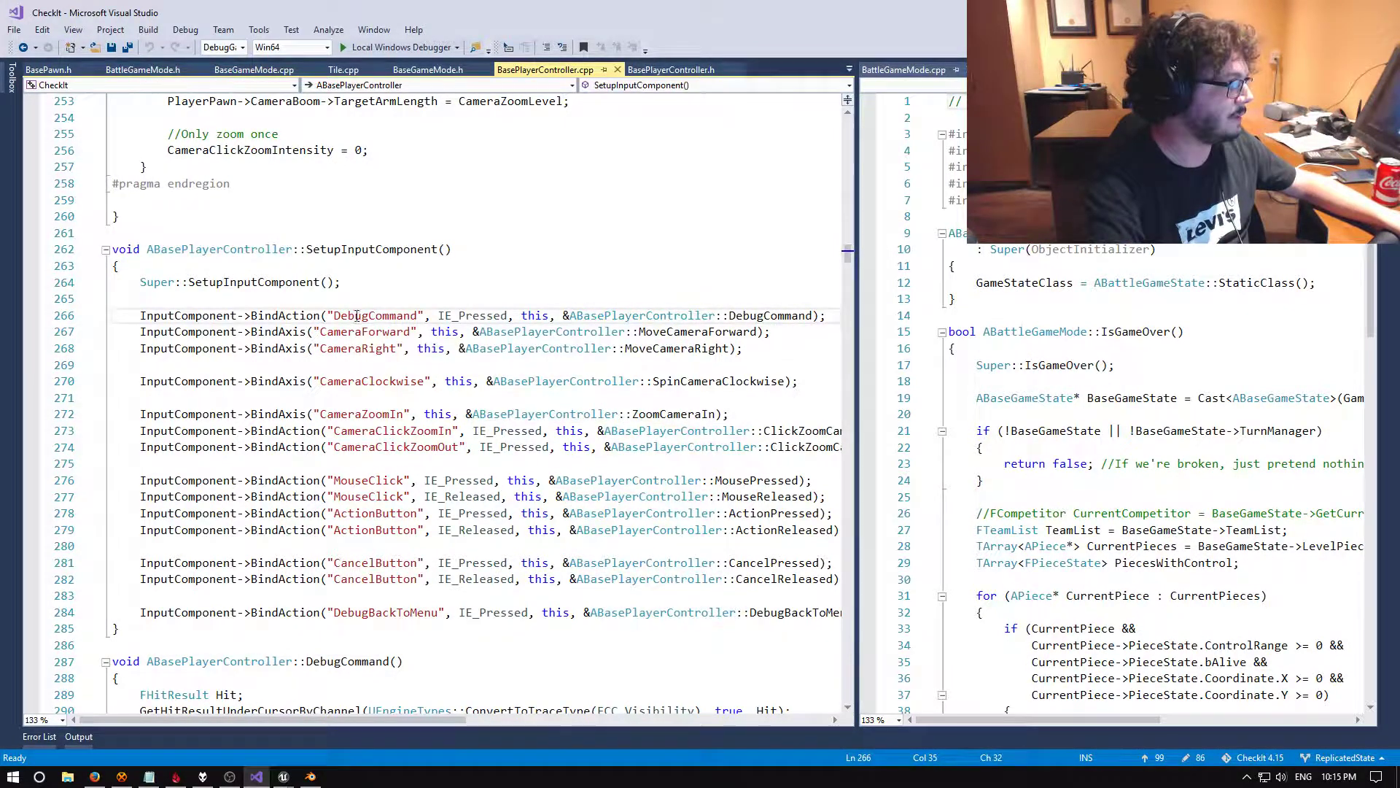
{"action": "left_click", "coordinate": [382, 315]}
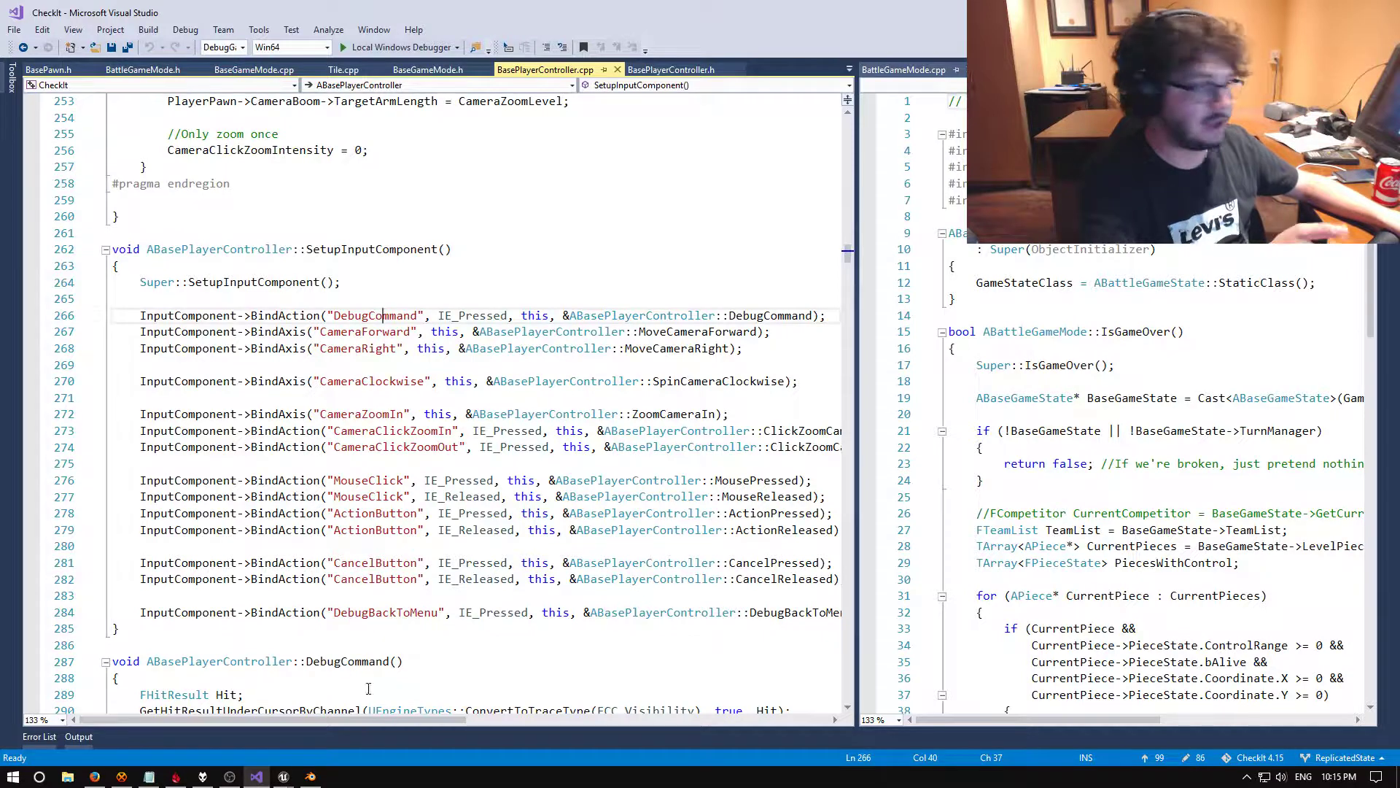
Switch to Unreal Editor and inspect the key assigned to DebugCommand in the project's input action mappings
{"action": "mouse_move", "coordinate": [284, 776]}
{"action": "left_click", "coordinate": [232, 720]}
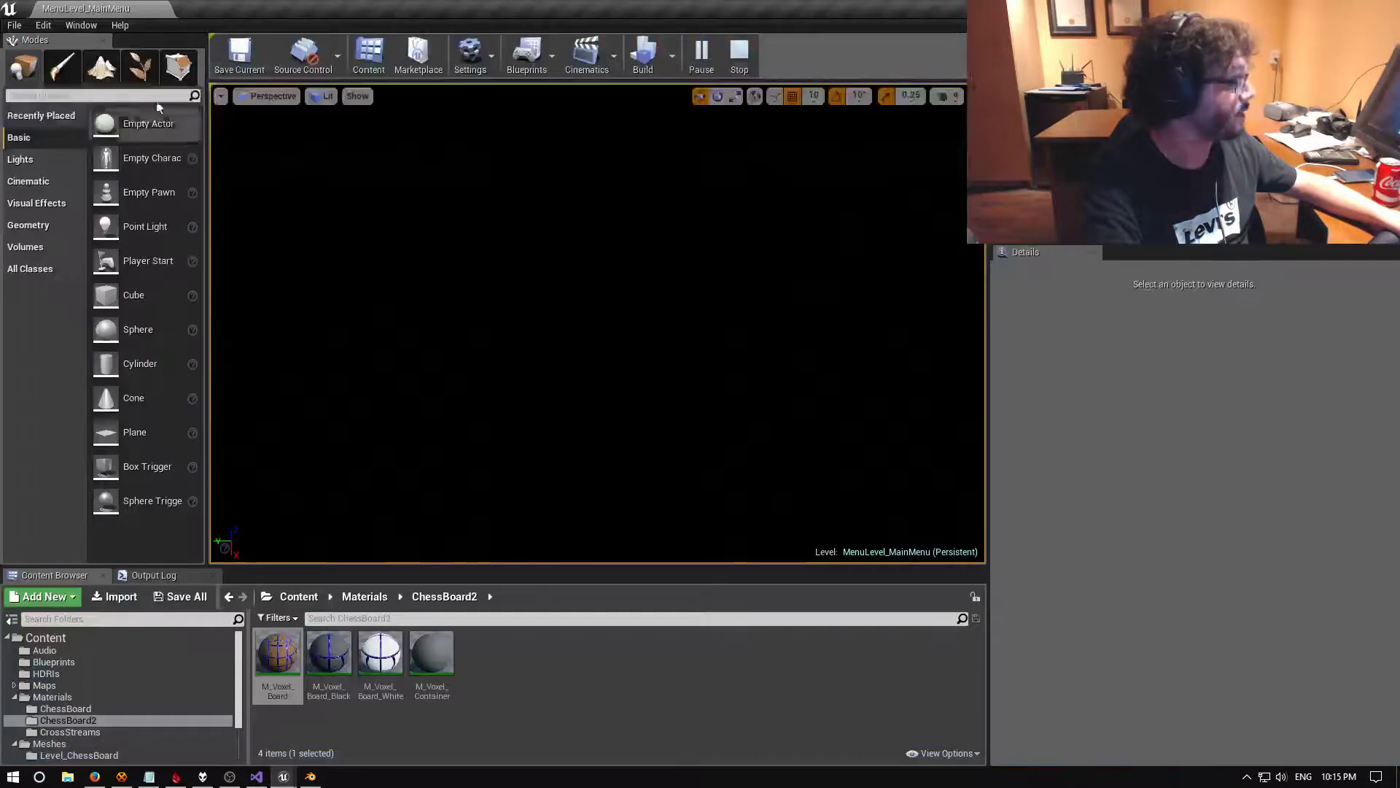
{"action": "left_click", "coordinate": [43, 25]}
{"action": "left_click", "coordinate": [77, 231]}
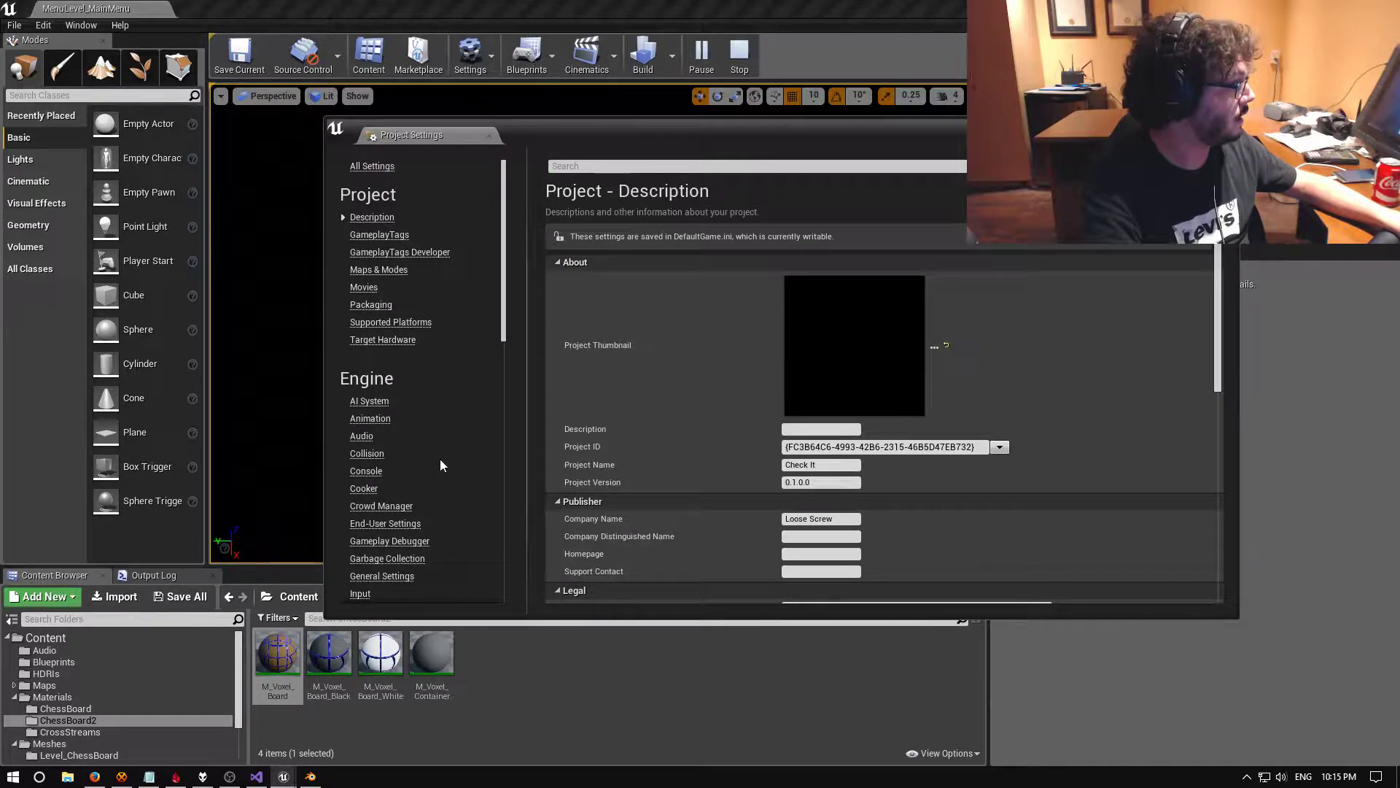
{"action": "scroll", "coordinate": [441, 465], "scroll_direction": "down", "scroll_amount": 2}
{"action": "left_click", "coordinate": [372, 500]}
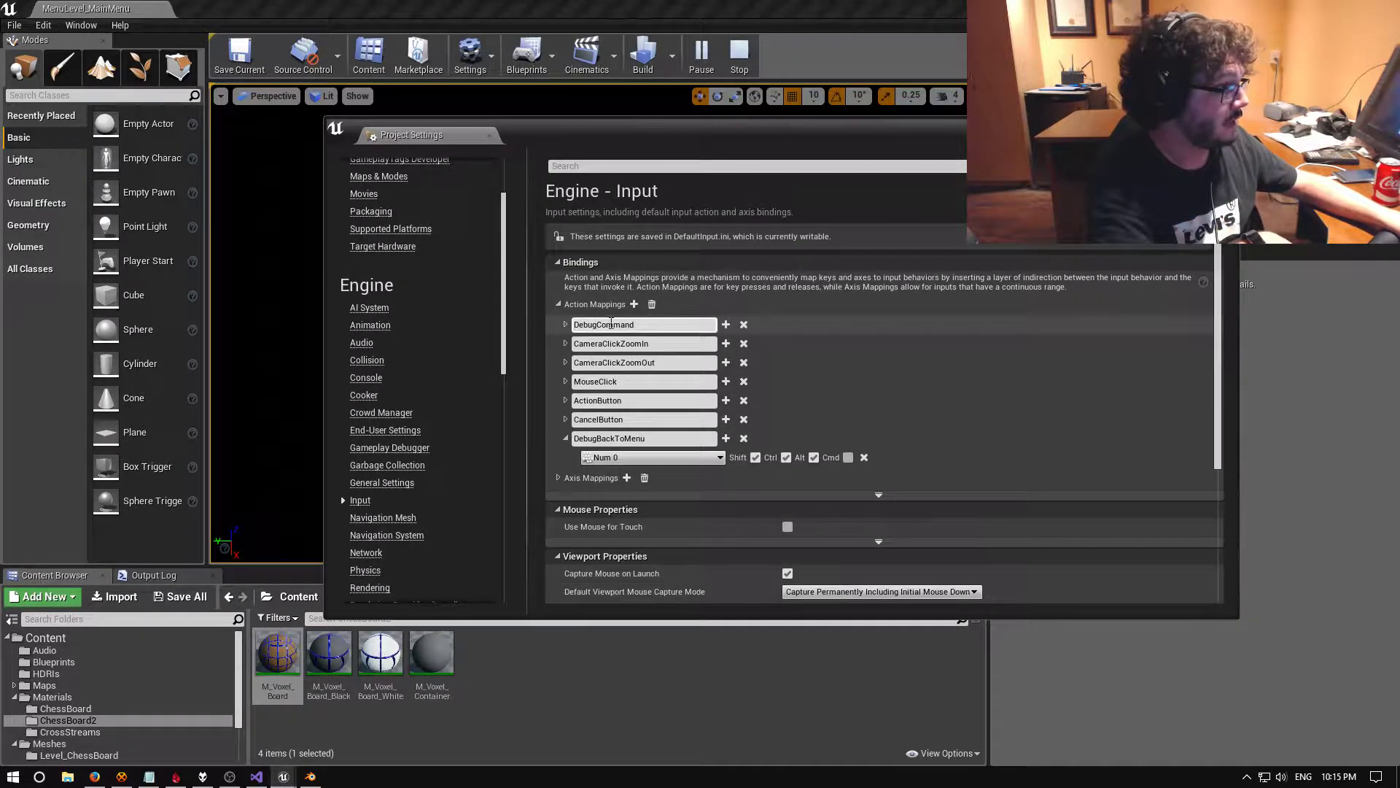
{"action": "left_click", "coordinate": [565, 324]}
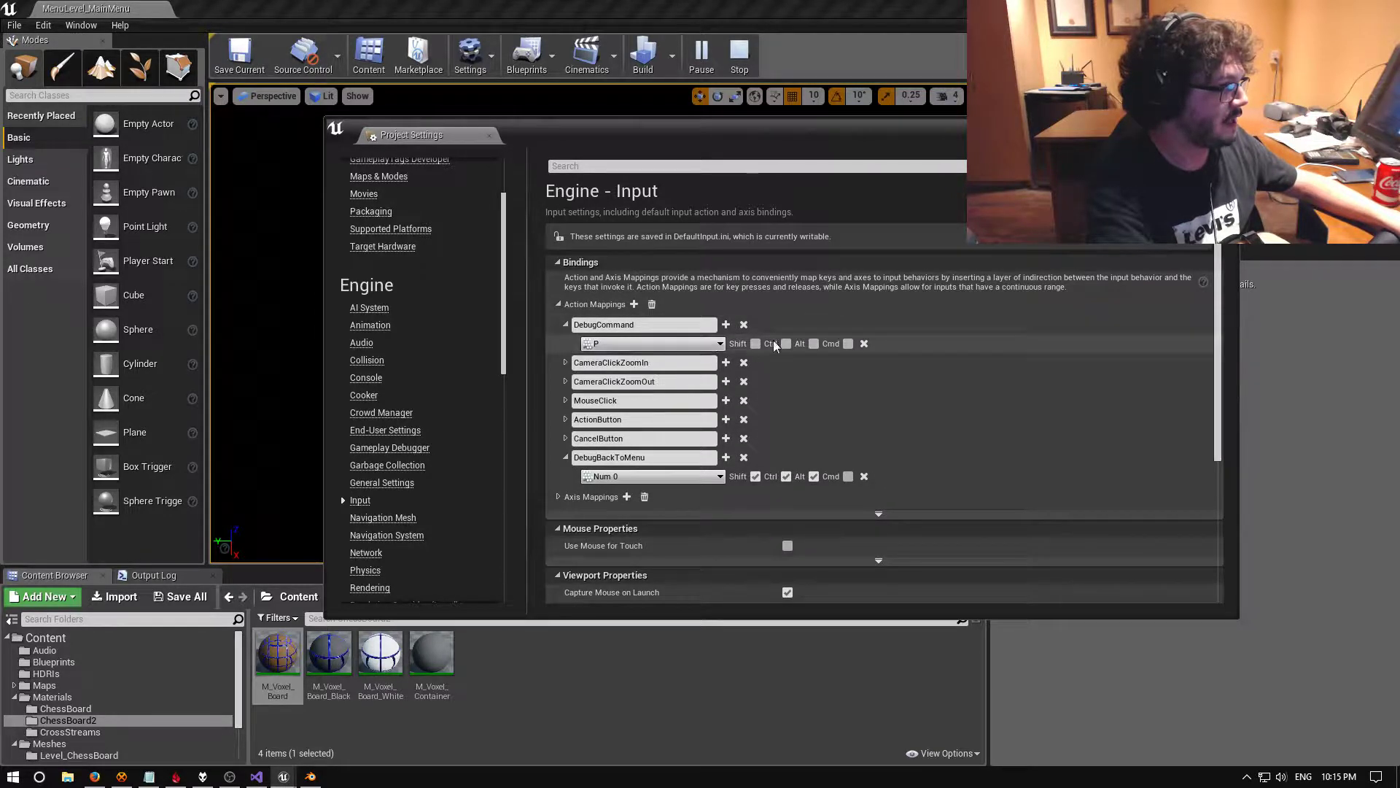
{"action": "left_click", "coordinate": [566, 325]}
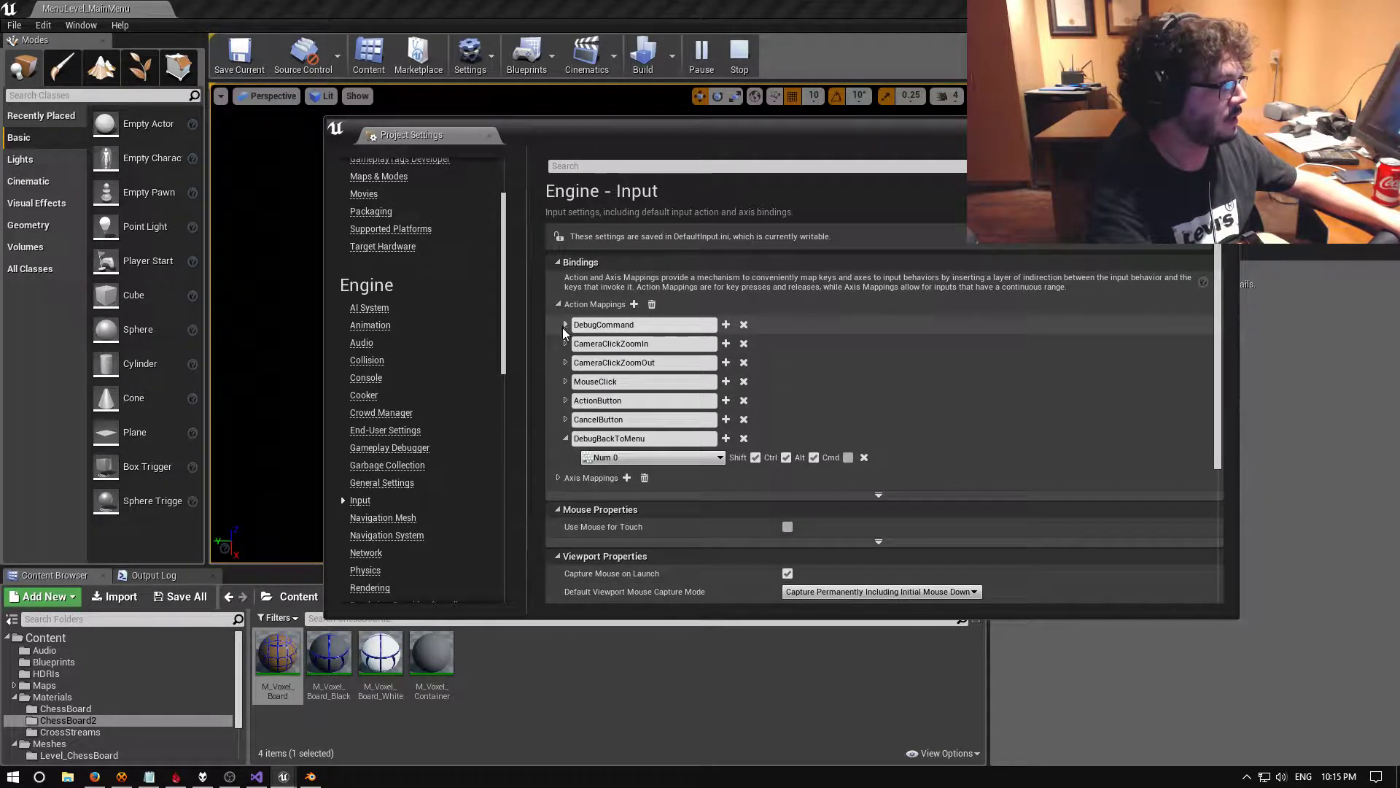
Return to Visual Studio and examine the ABasePlayerController handler bound to the DebugCommand action
{"action": "key", "text": "alt+Tab"}
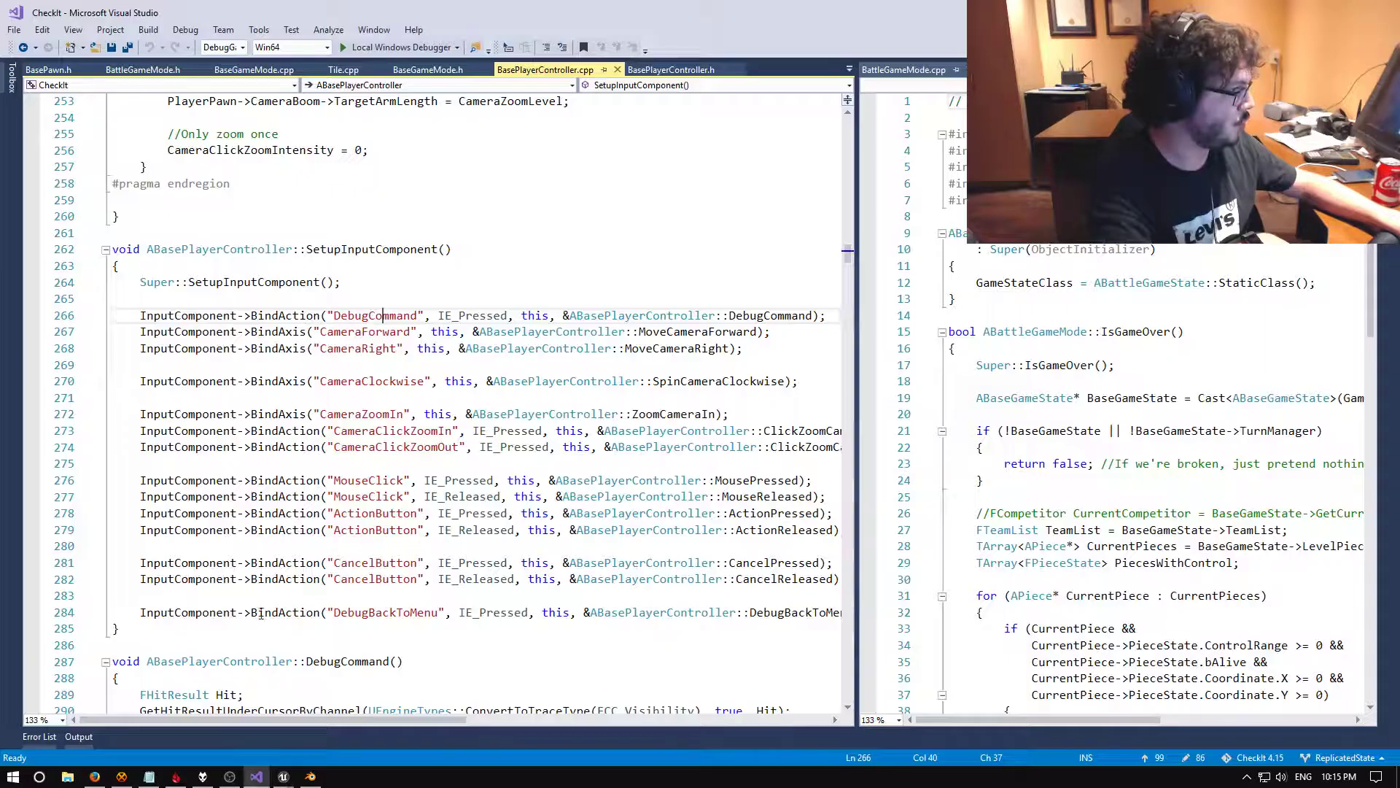
{"action": "left_click_drag", "start_coordinate": [572, 315], "coordinate": [785, 315]}
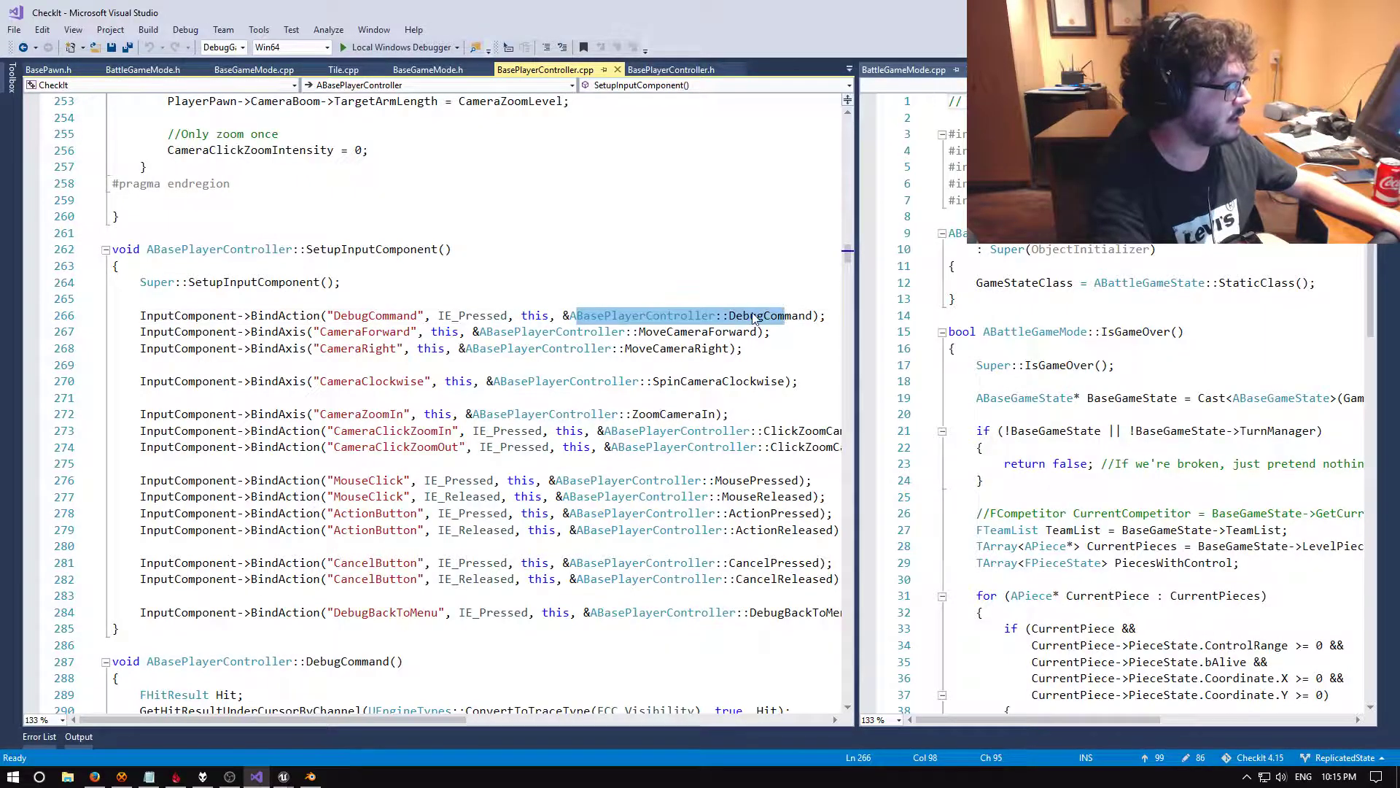
{"action": "left_click", "coordinate": [750, 315]}
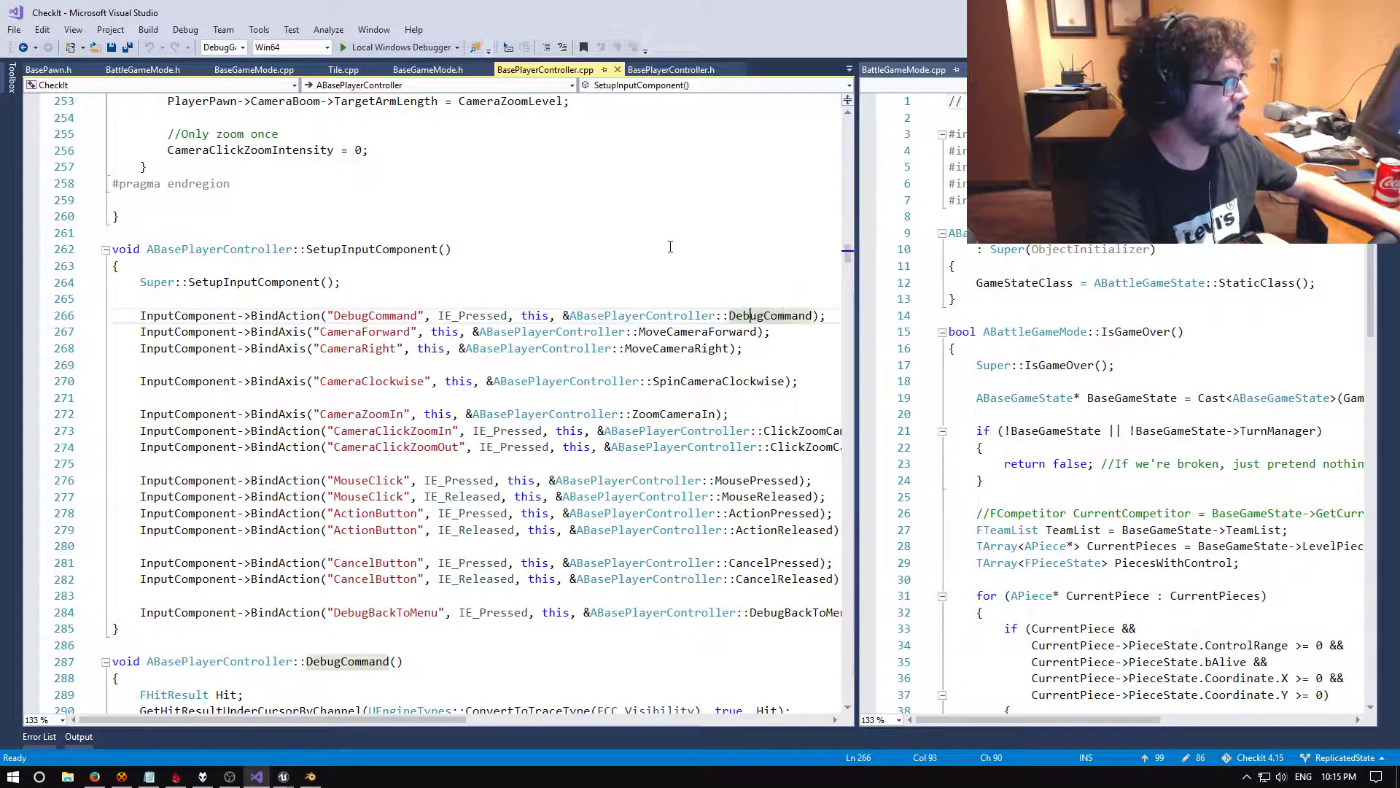
{"action": "left_click", "coordinate": [673, 315]}
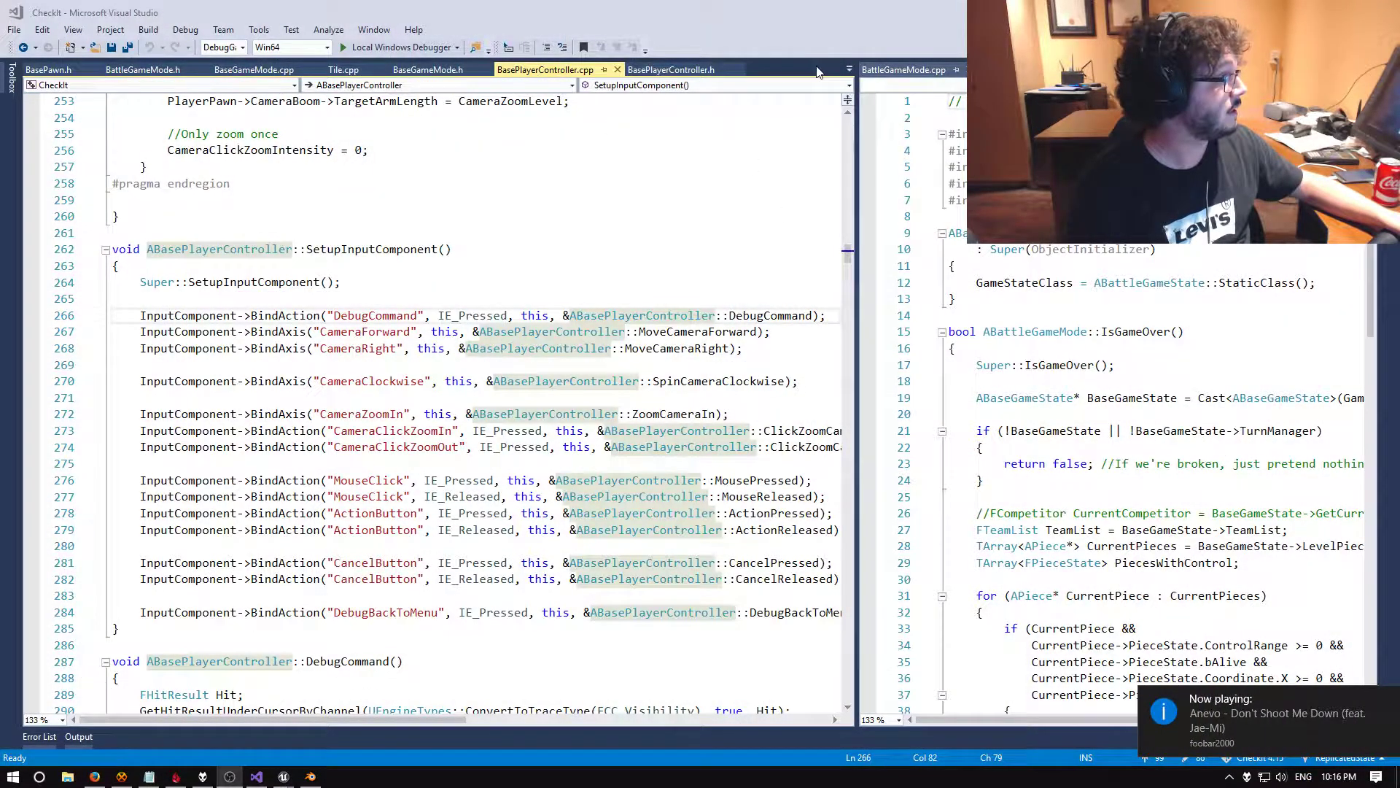
Open BaseGameMode.cpp and examine the player controller and default pawn class assignments in the ABaseGameMode constructor
{"action": "left_click", "coordinate": [254, 69]}
{"action": "left_click_drag", "start_coordinate": [846, 252], "coordinate": [829, 115]}
{"action": "scroll", "coordinate": [534, 283], "scroll_direction": "down", "scroll_amount": 3}
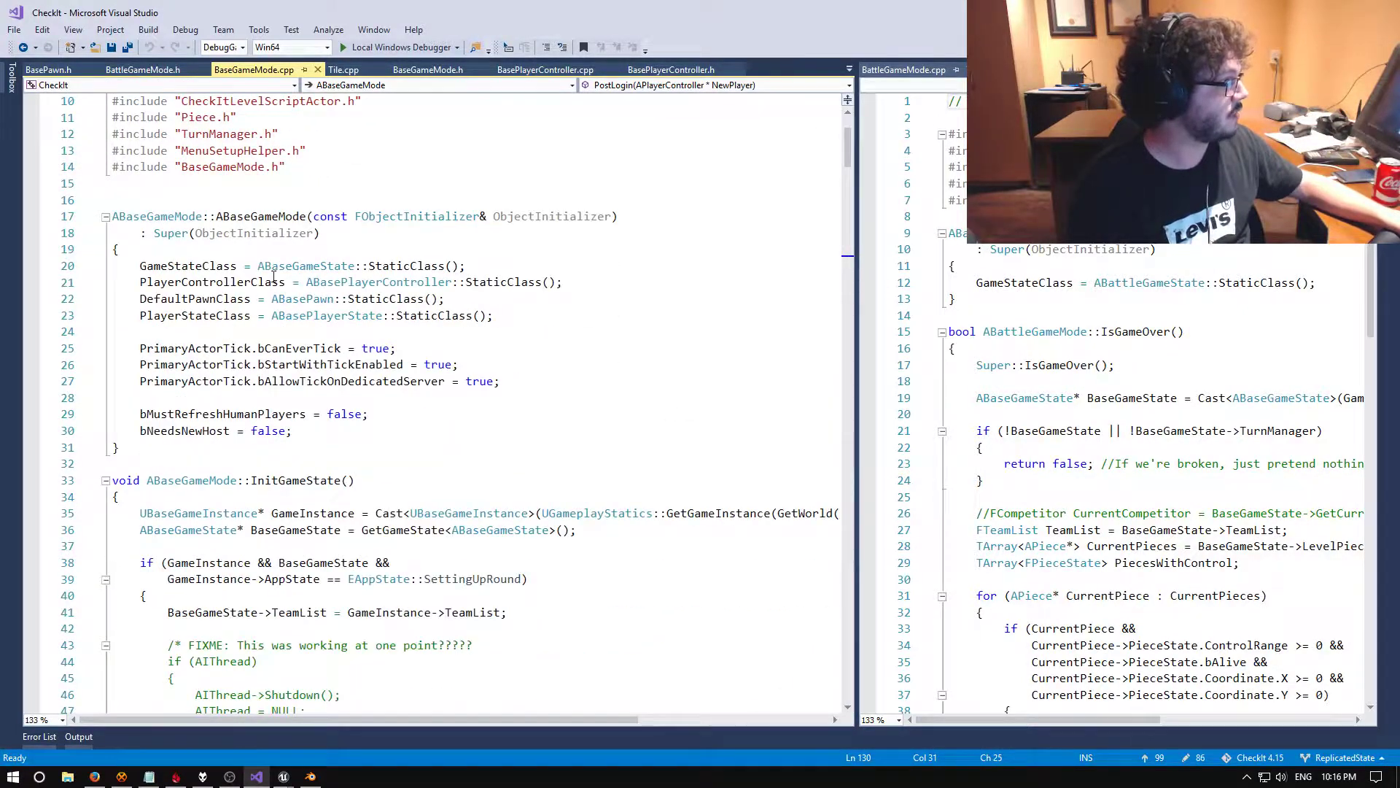
{"action": "left_click", "coordinate": [318, 282]}
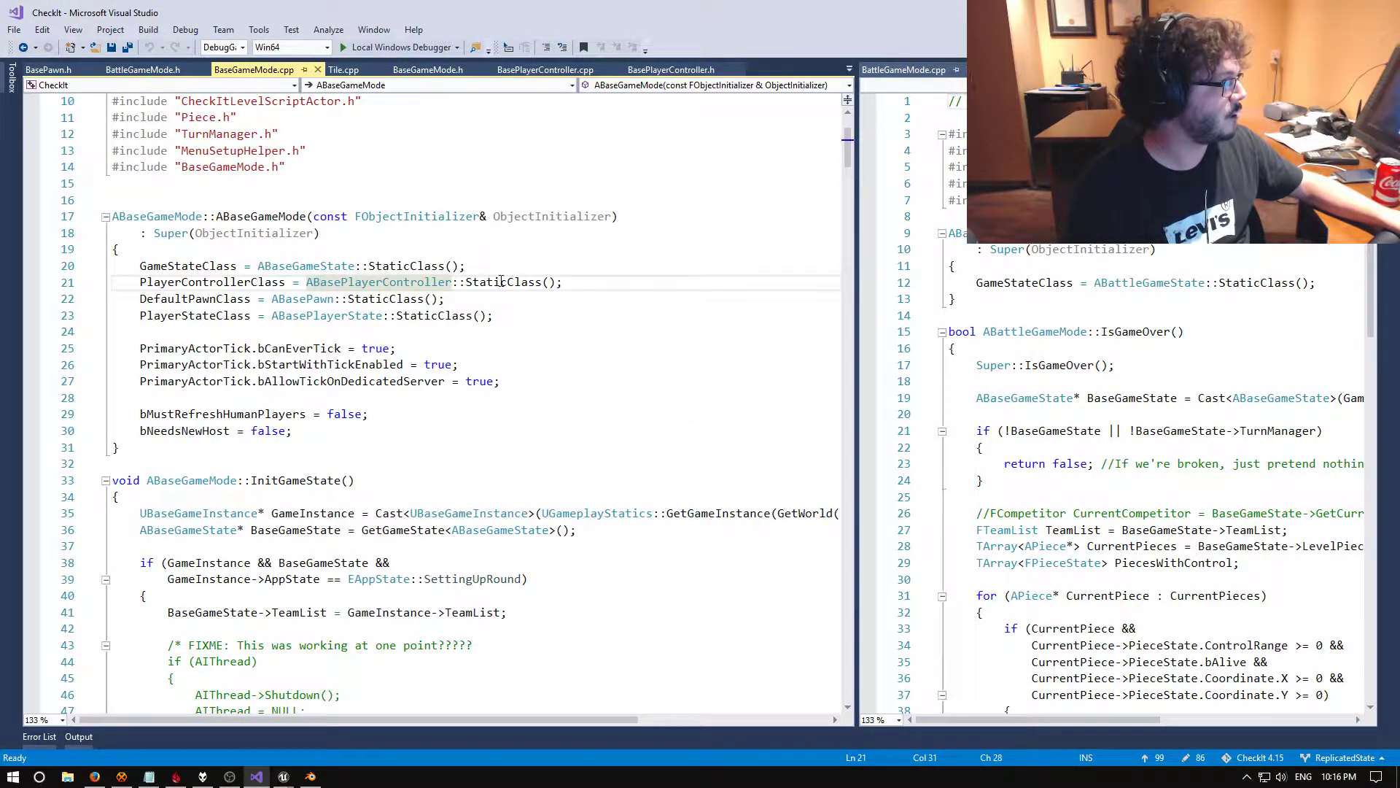
{"action": "left_click", "coordinate": [161, 283]}
{"action": "left_click", "coordinate": [511, 285]}
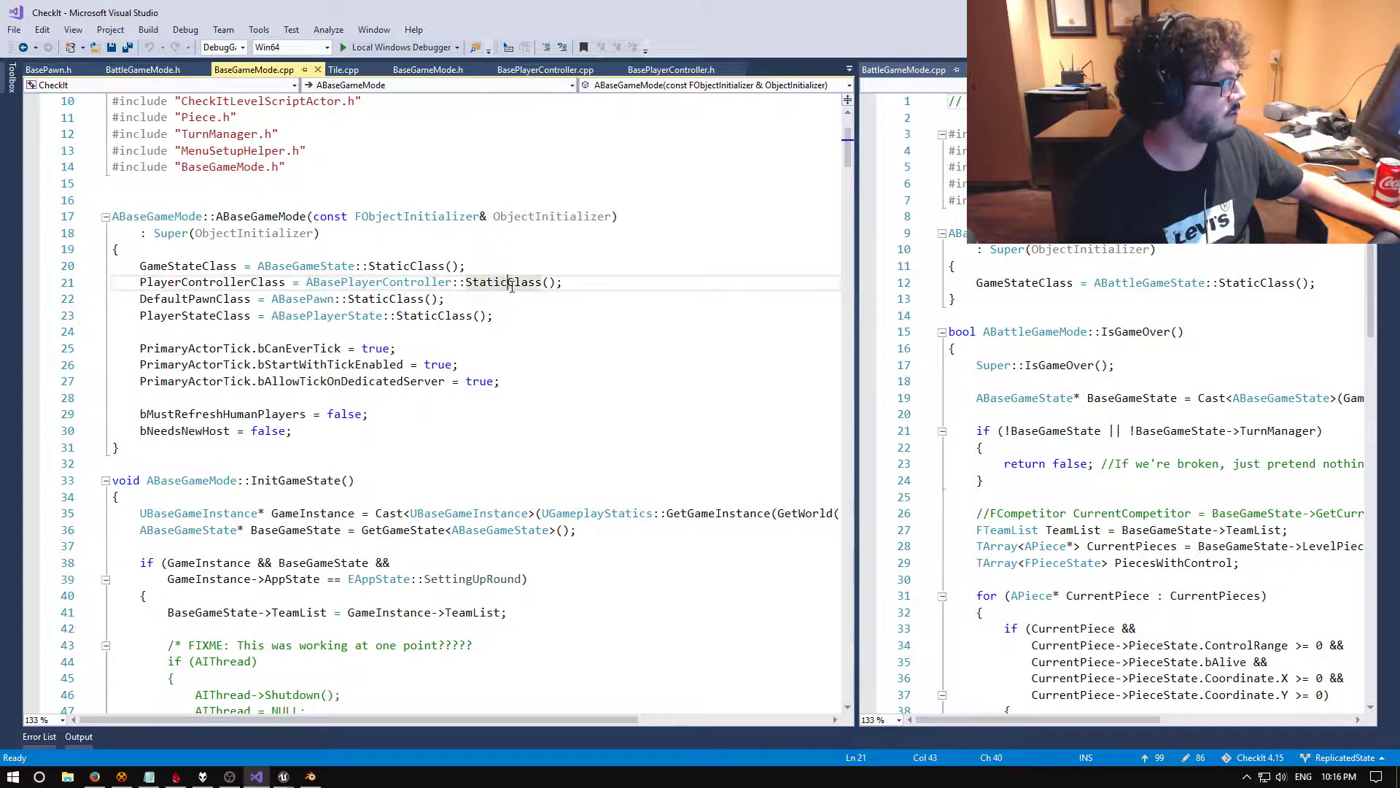
{"action": "left_click", "coordinate": [205, 300]}
{"action": "left_click", "coordinate": [422, 300]}
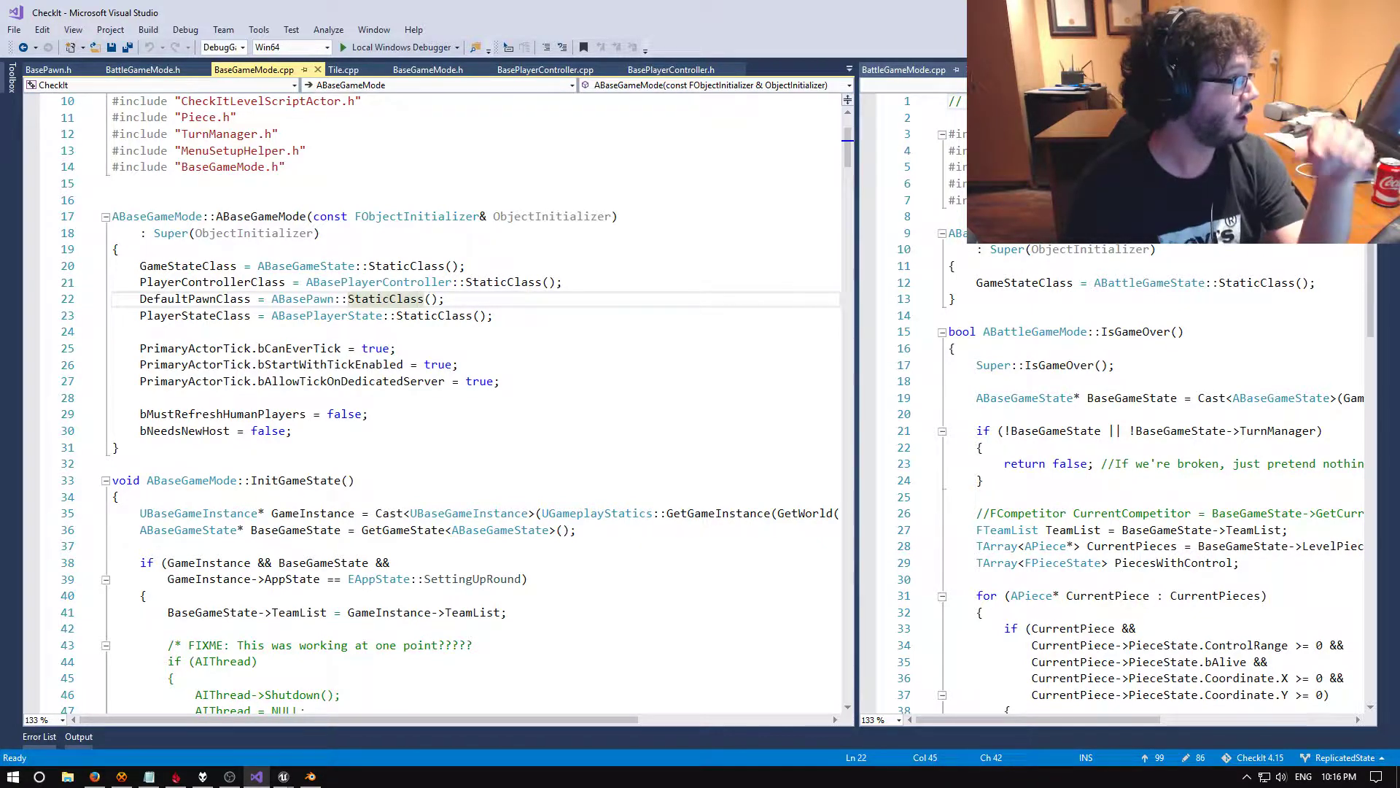
{"action": "left_click", "coordinate": [225, 282]}
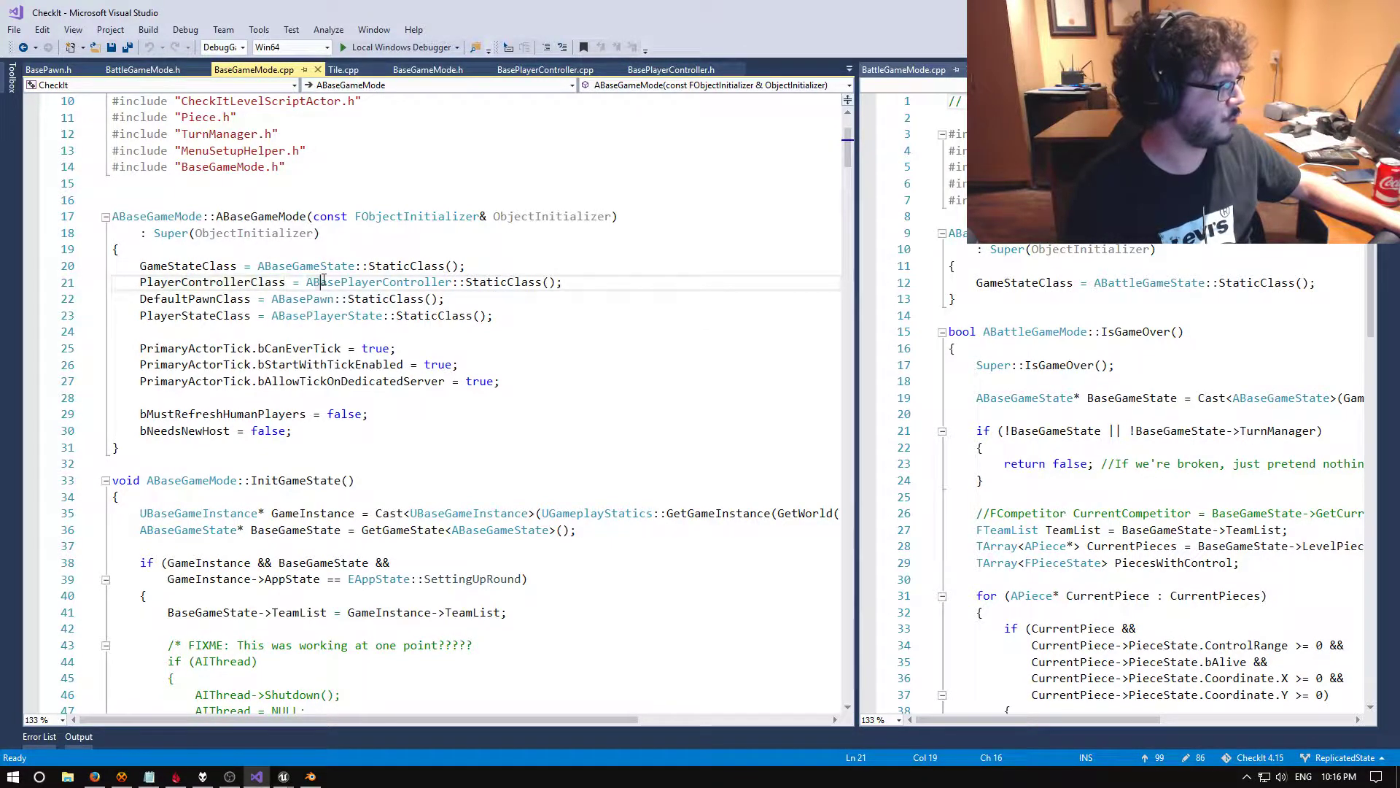
{"action": "left_click", "coordinate": [363, 283]}
{"action": "left_click", "coordinate": [496, 283]}
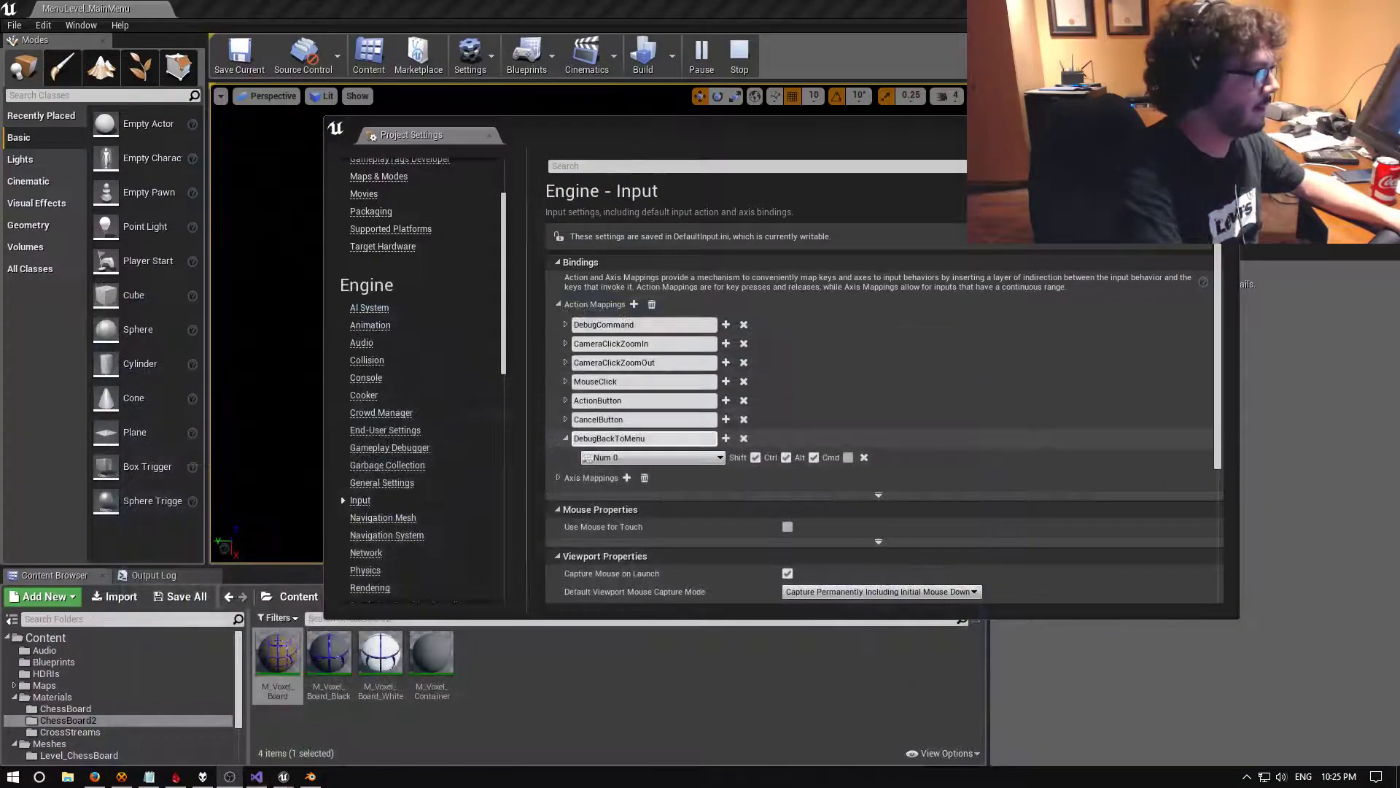
Close the Project Settings window and end the running standalone game preview
{"action": "left_click", "coordinate": [1227, 123]}
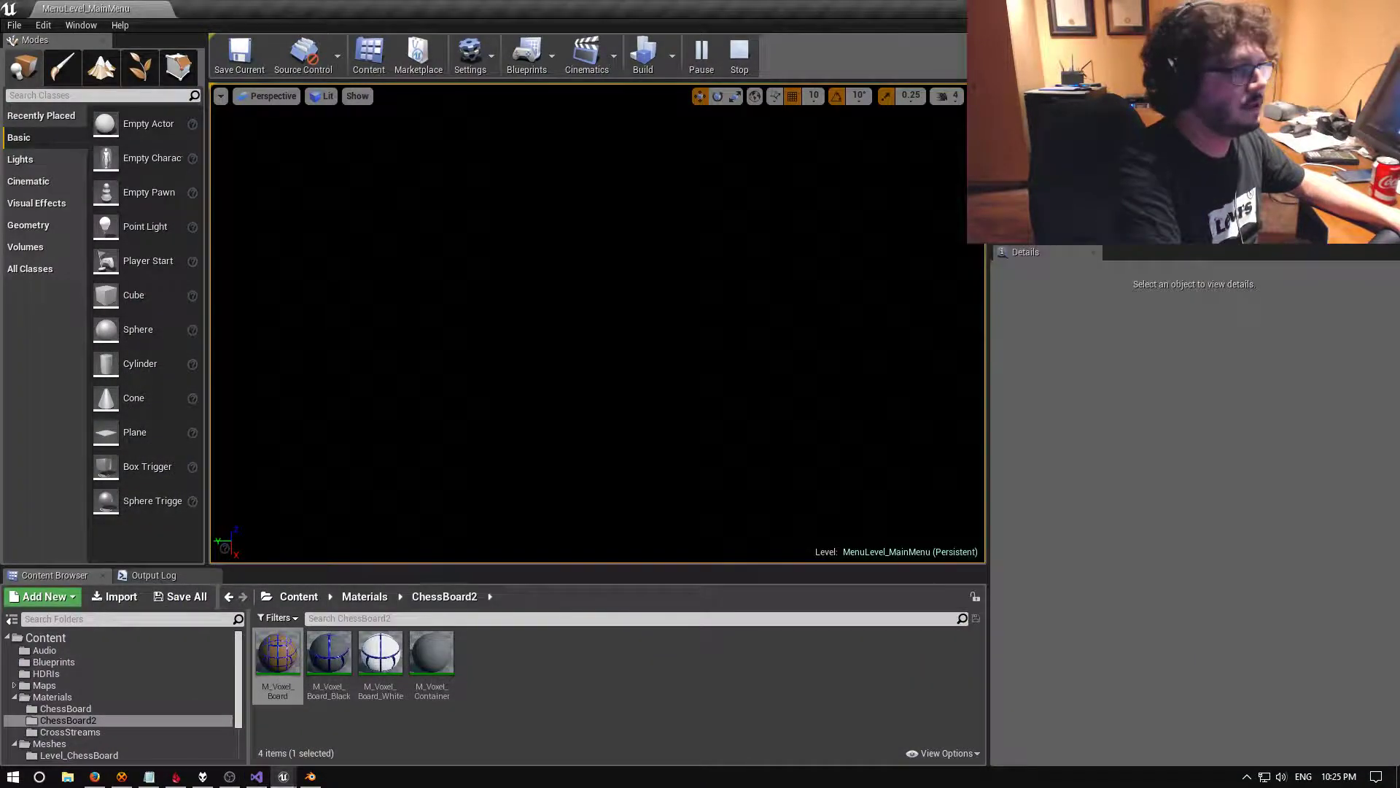
{"action": "key", "text": "alt+Tab"}
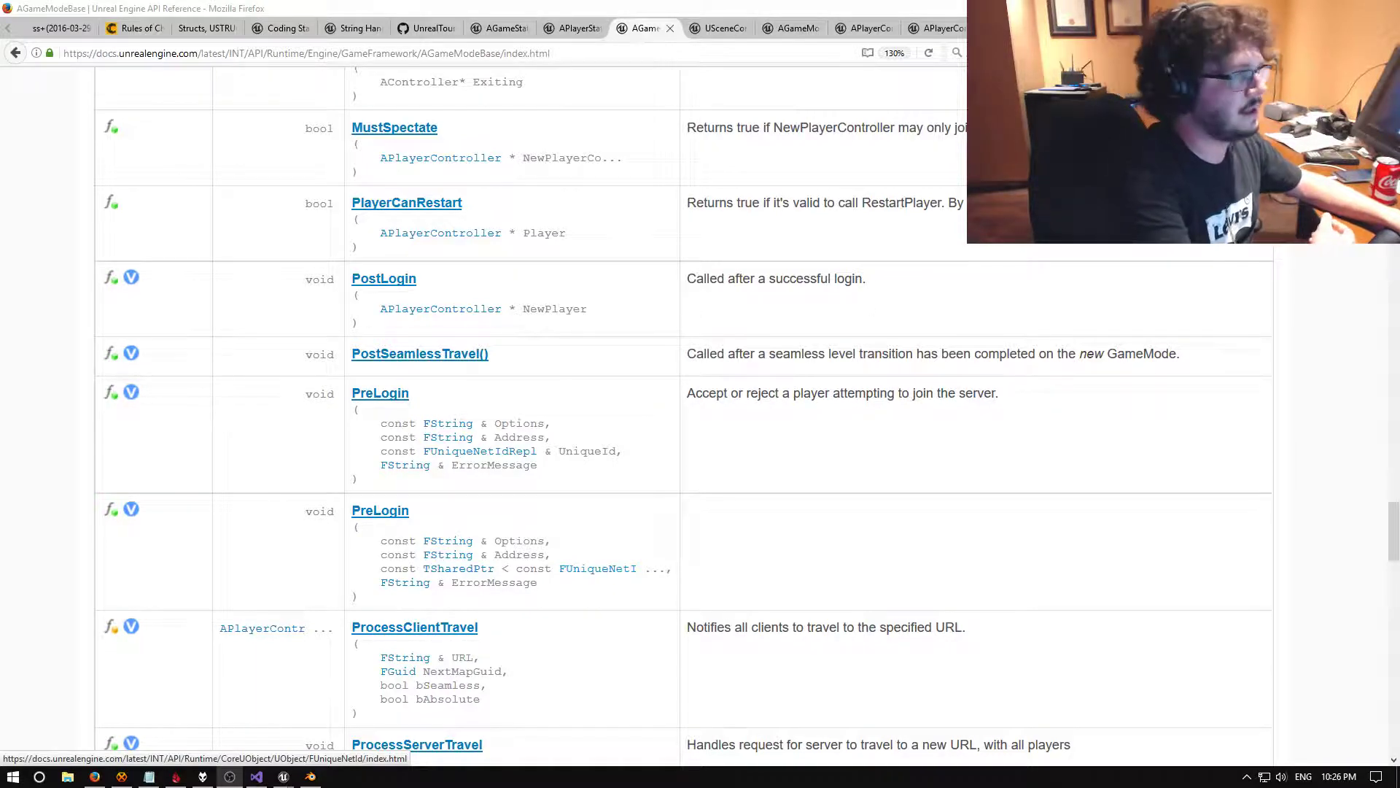
{"action": "key", "text": "alt+Tab"}
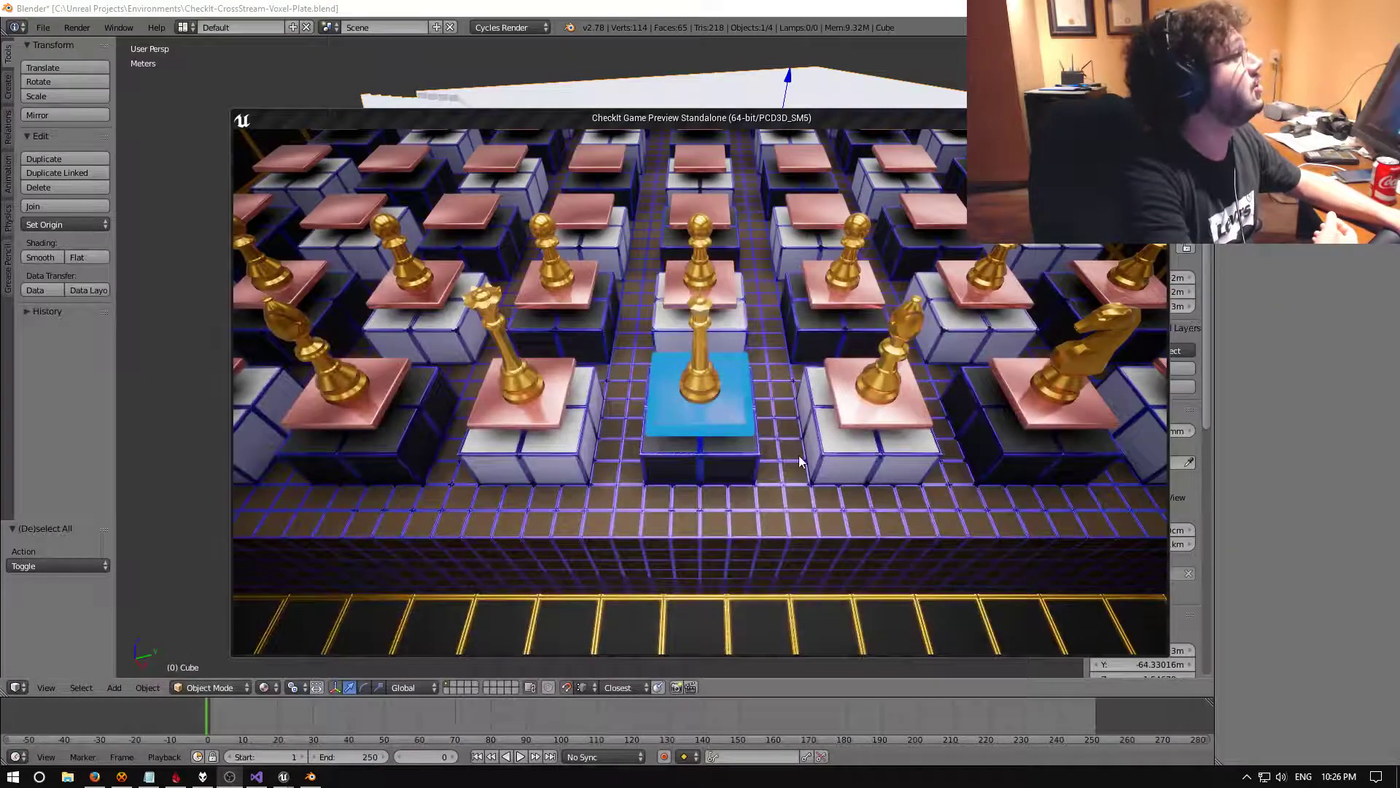
{"action": "left_click", "coordinate": [718, 453]}
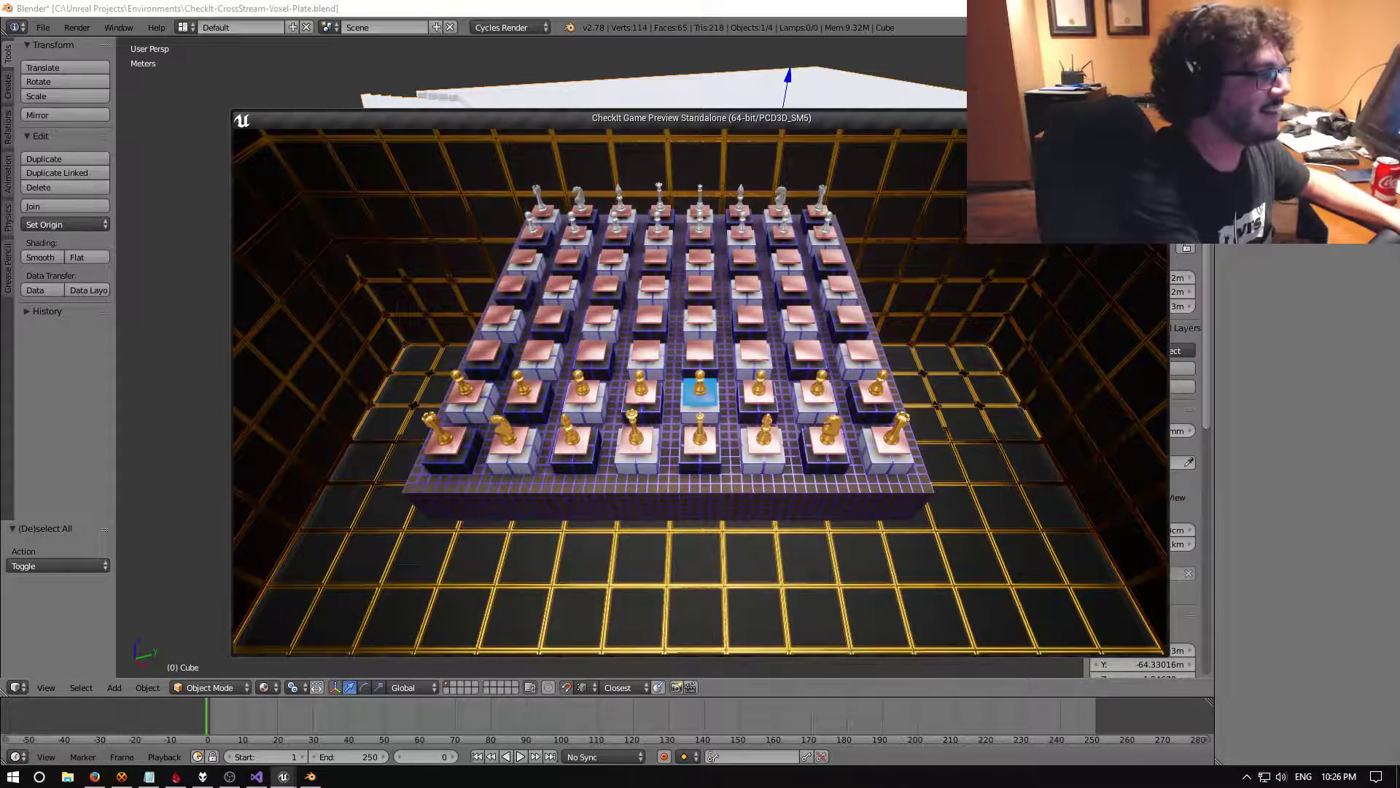
{"action": "key", "text": "Escape"}
{"action": "scroll", "coordinate": [675, 327], "scroll_direction": "up", "scroll_amount": 6}
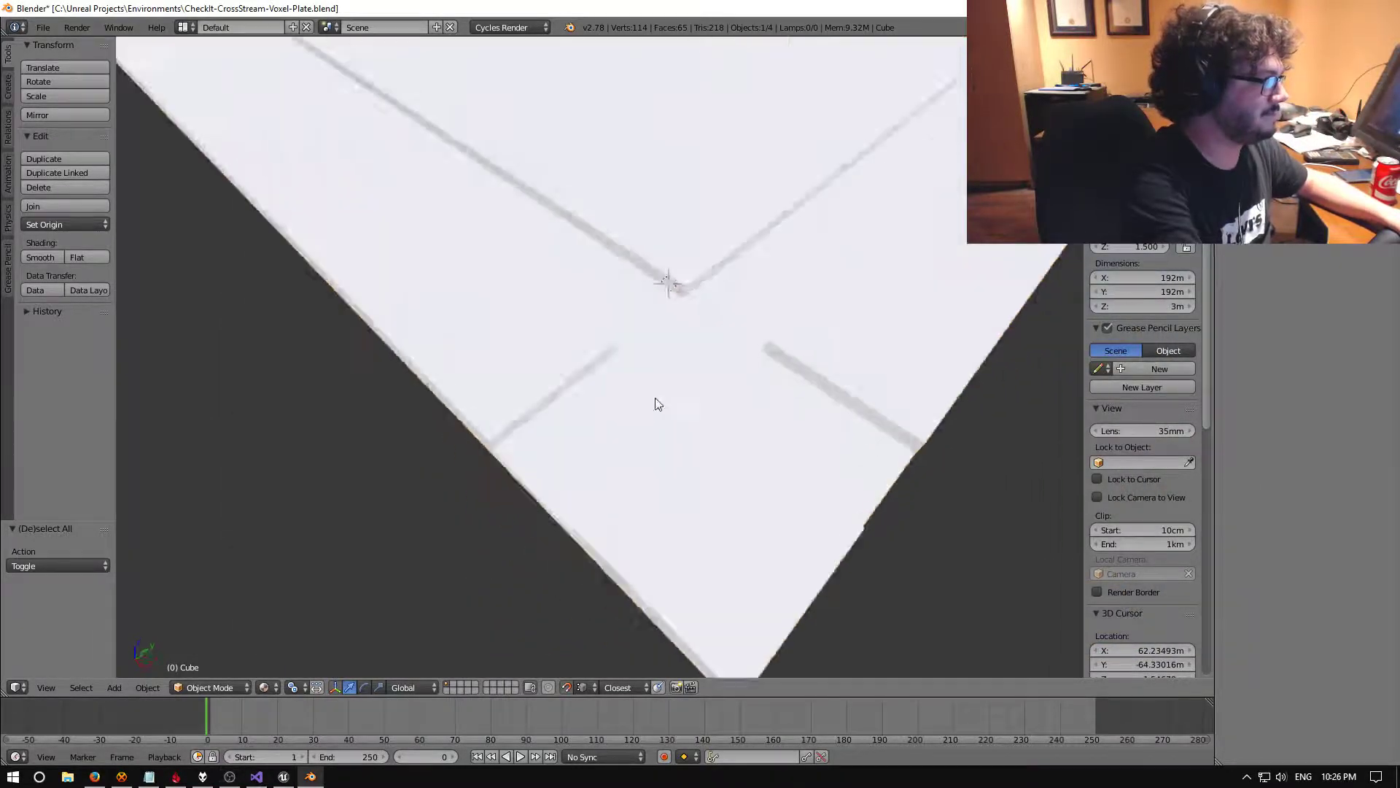
{"action": "scroll", "coordinate": [713, 412], "scroll_direction": "down", "scroll_amount": 5}
{"action": "middle_click_drag", "start_coordinate": [713, 409], "coordinate": [715, 381]}
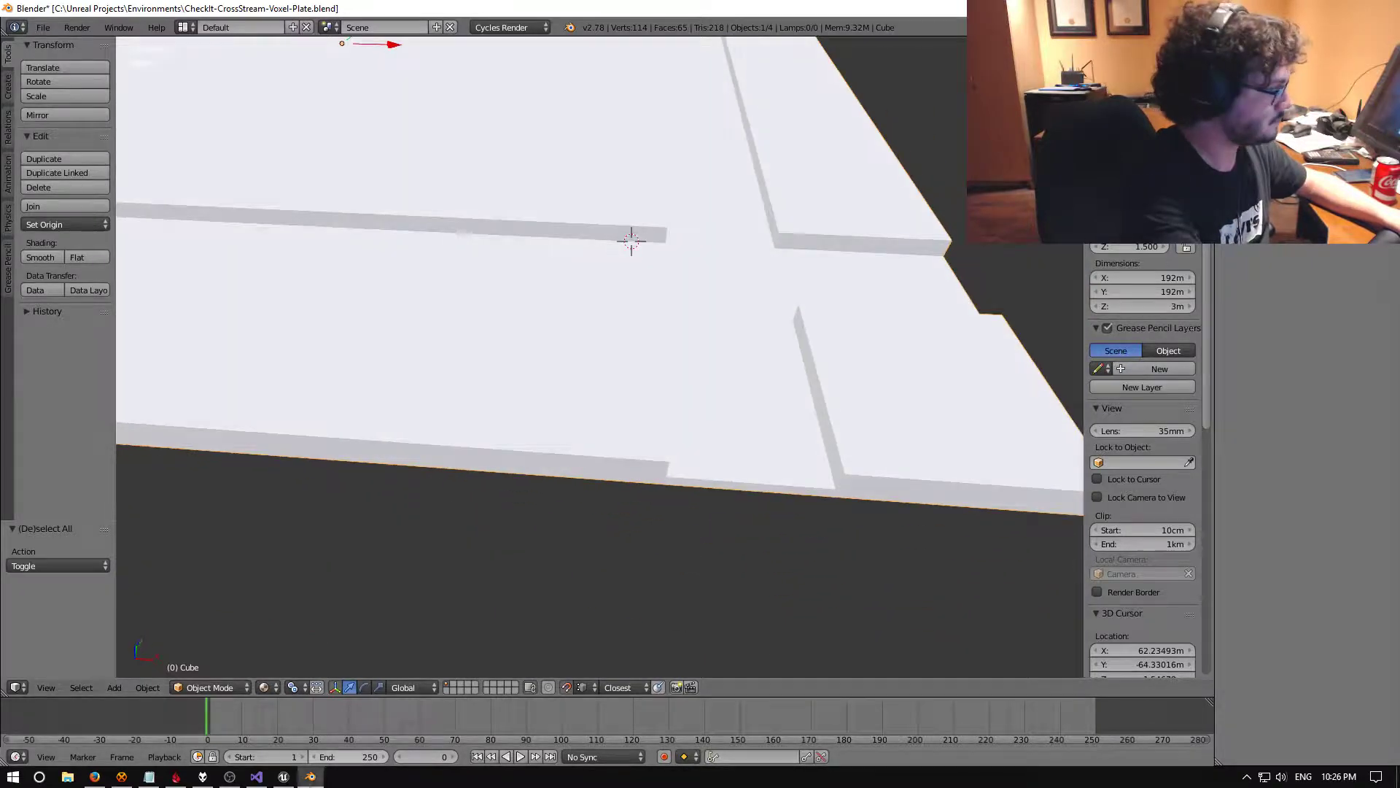
Switch to Unreal Editor, open the recent level Battle_CrossStreams and inspect the height steps between its board sections
{"action": "key", "text": "alt+Tab"}
{"action": "left_click", "coordinate": [17, 27]}
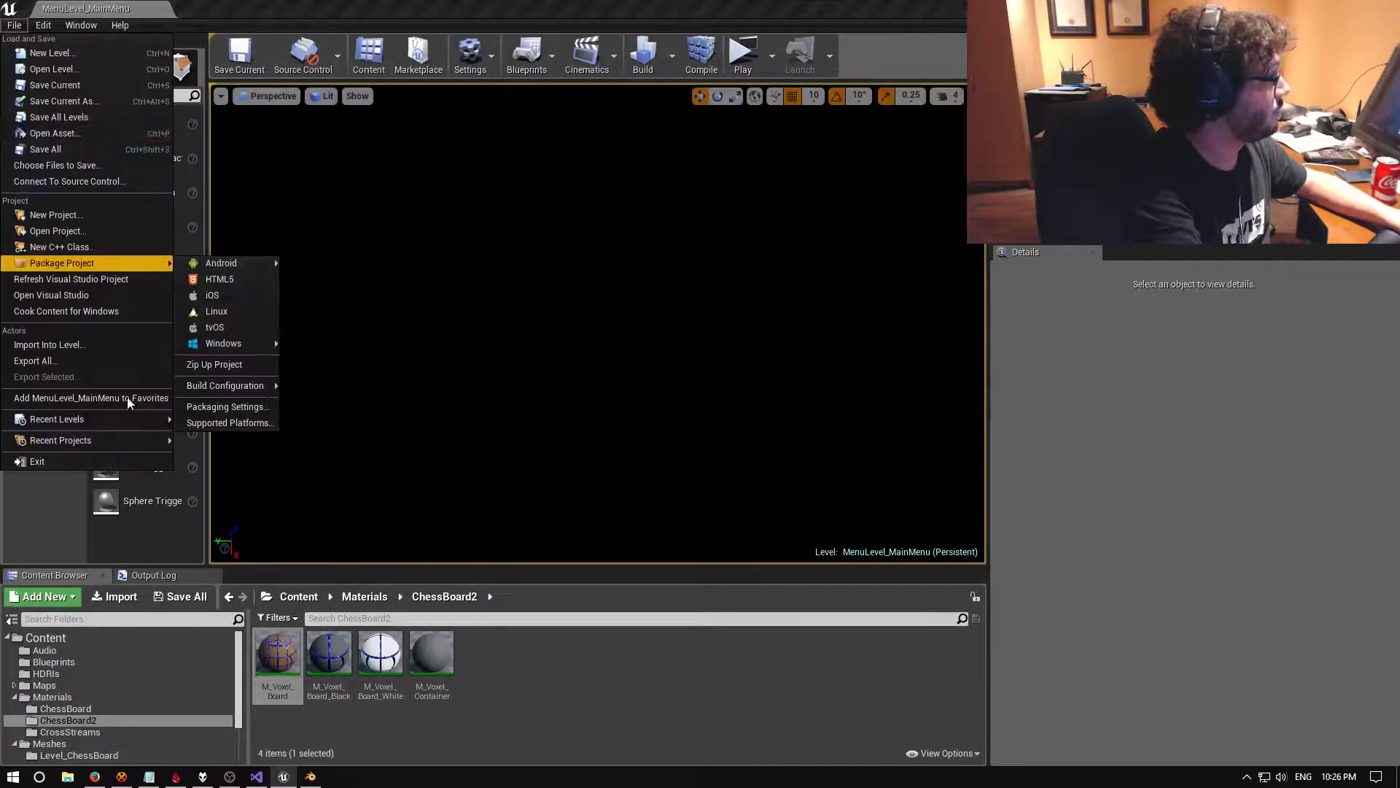
{"action": "mouse_move", "coordinate": [141, 426]}
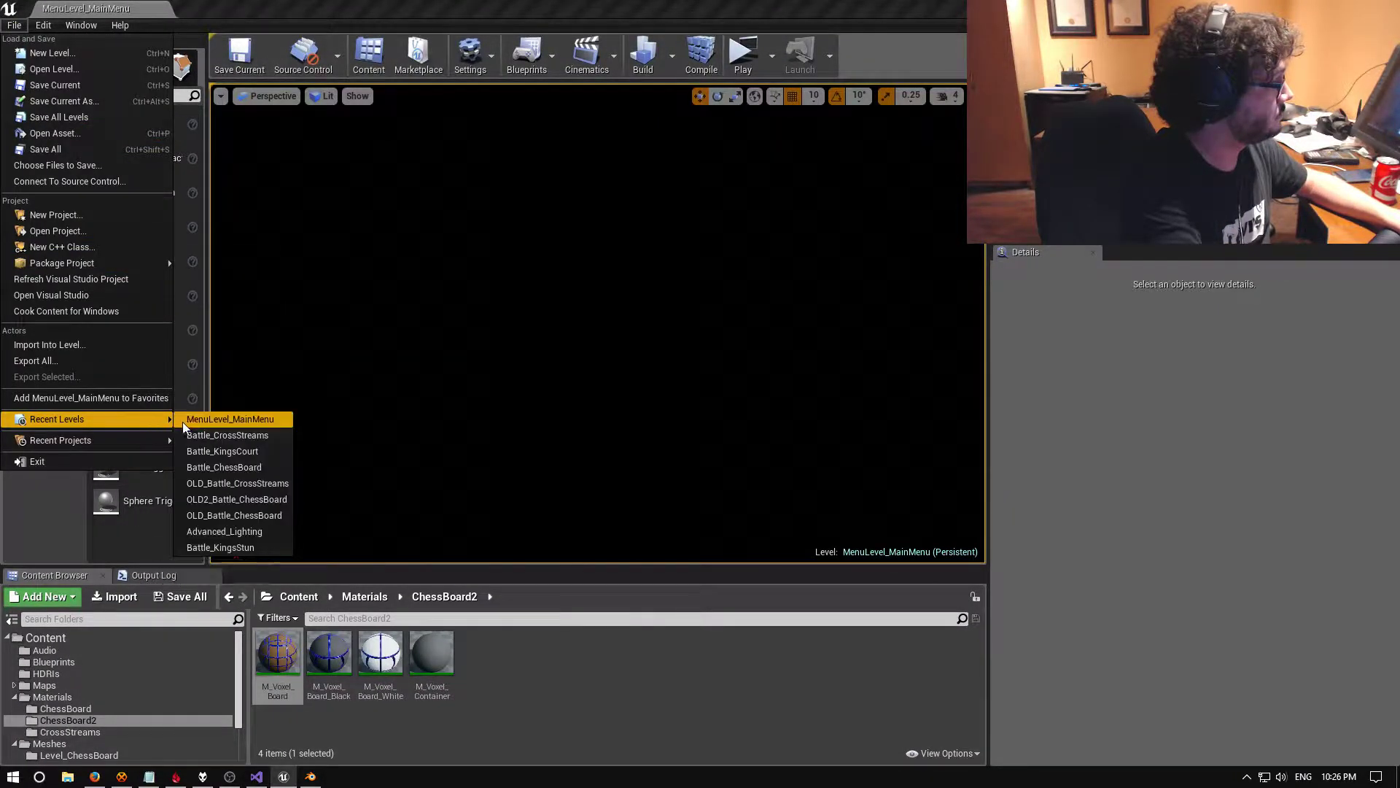
{"action": "left_click", "coordinate": [248, 437]}
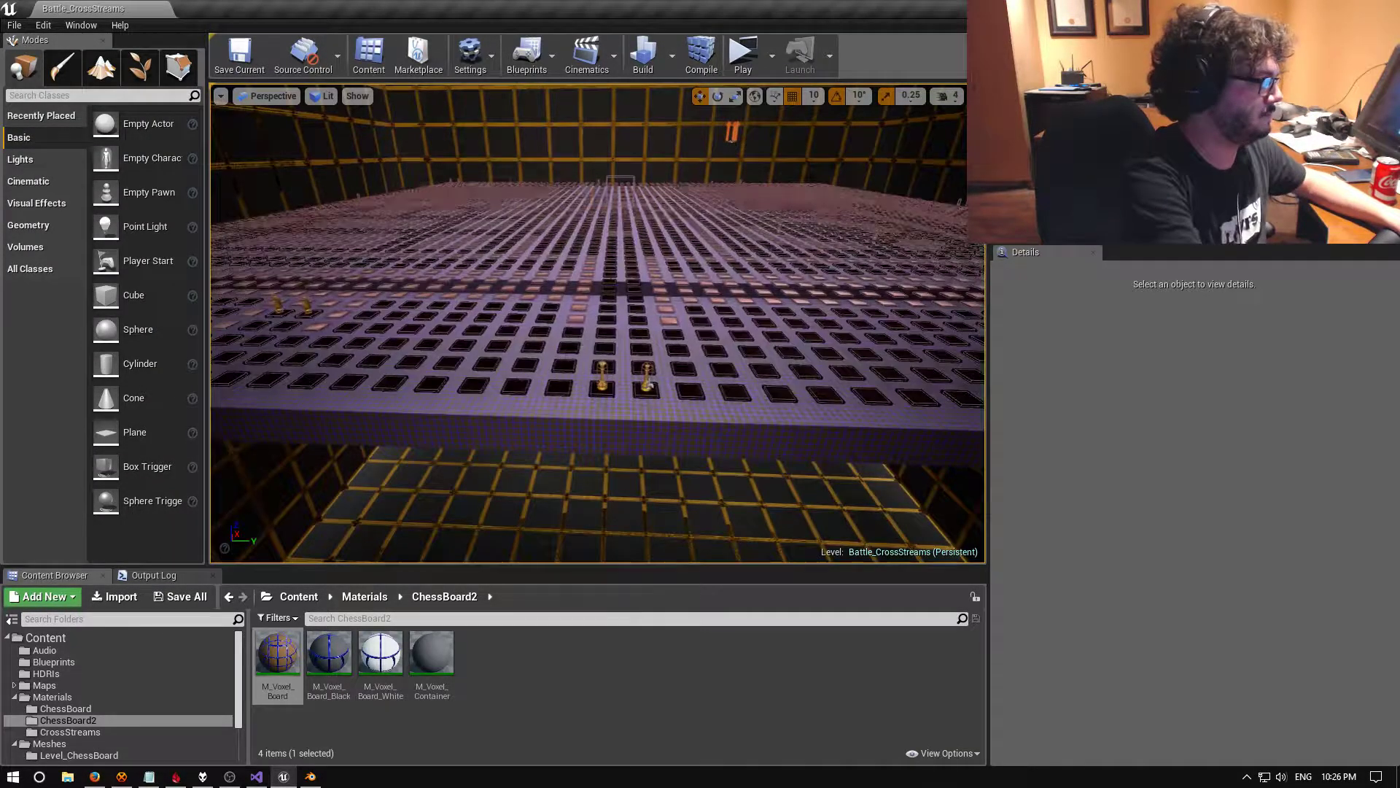
{"action": "right_click_drag", "start_coordinate": [571, 349], "coordinate": [536, 291]}
{"action": "key", "text": "w"}
{"action": "key", "text": "s"}
{"action": "key", "text": "w"}
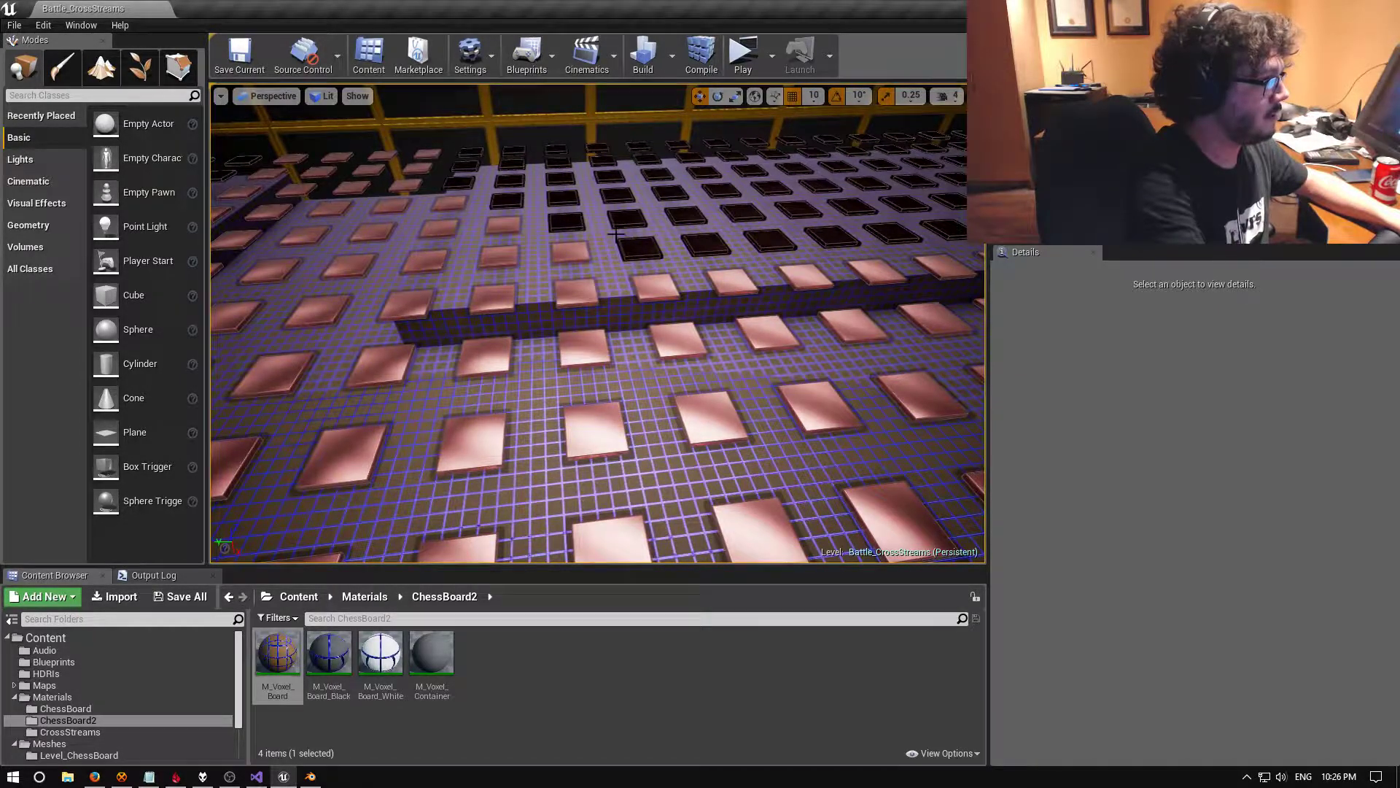
{"action": "right_click_drag", "start_coordinate": [536, 292], "coordinate": [561, 355]}
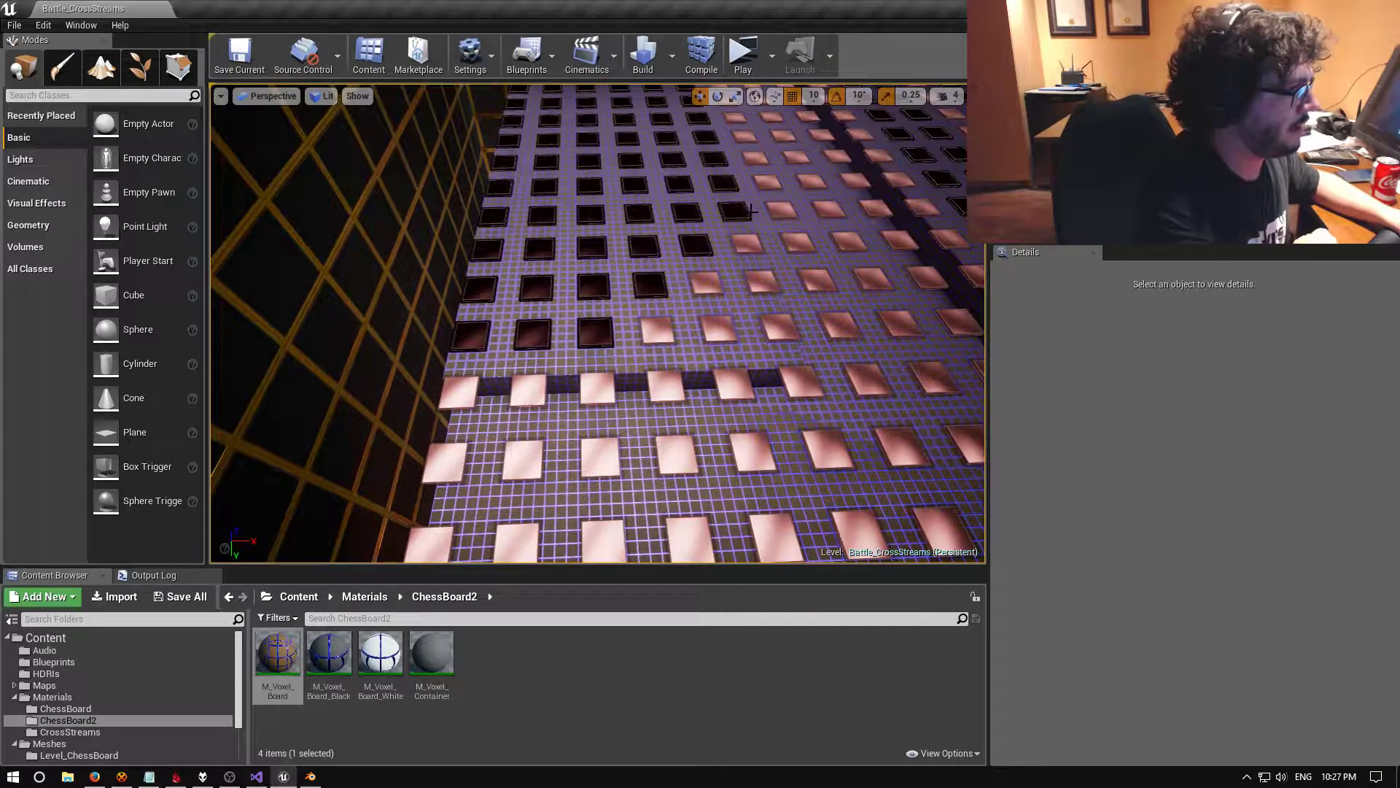
Switch to Blender, set the viewport shading to Solid and put the plate mesh into Edit Mode
{"action": "left_click", "coordinate": [311, 776]}
{"action": "mouse_move", "coordinate": [584, 378]}
{"action": "middle_mouse_down"}
{"action": "mouse_move", "coordinate": [509, 378]}
{"action": "mouse_move", "coordinate": [550, 315]}
{"action": "mouse_move", "coordinate": [511, 408]}
{"action": "middle_mouse_up"}
{"action": "left_click", "coordinate": [264, 687]}
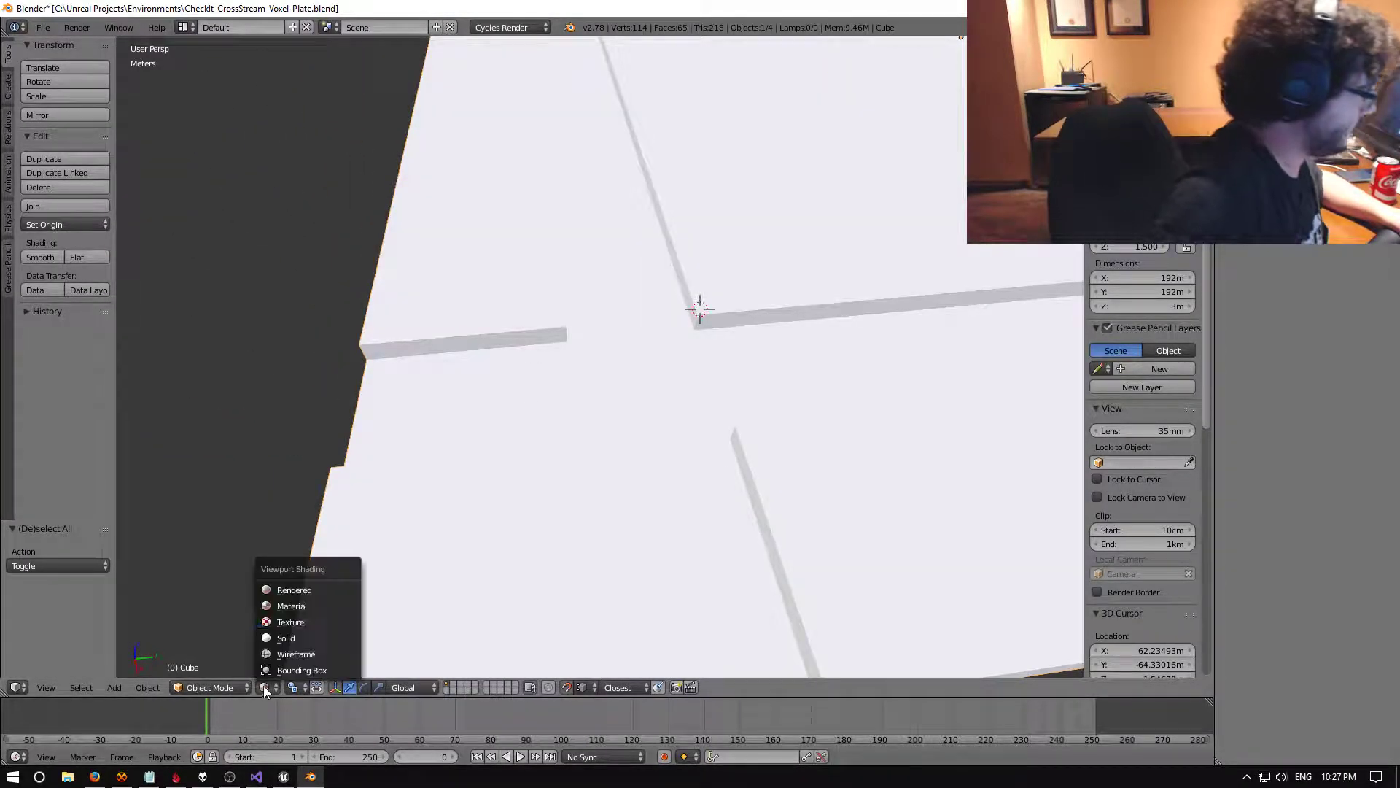
{"action": "left_click", "coordinate": [319, 637]}
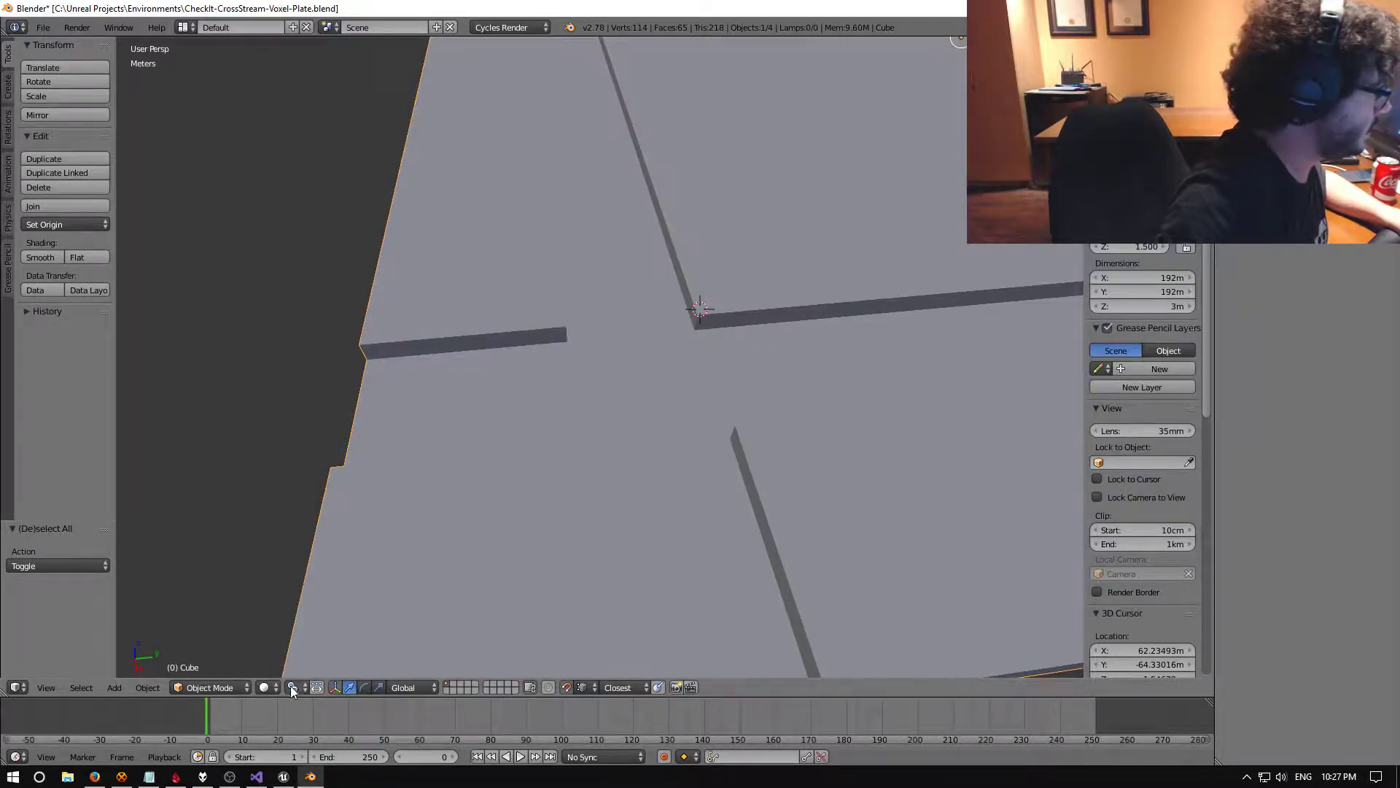
{"action": "left_click", "coordinate": [211, 687]}
{"action": "left_click", "coordinate": [219, 658]}
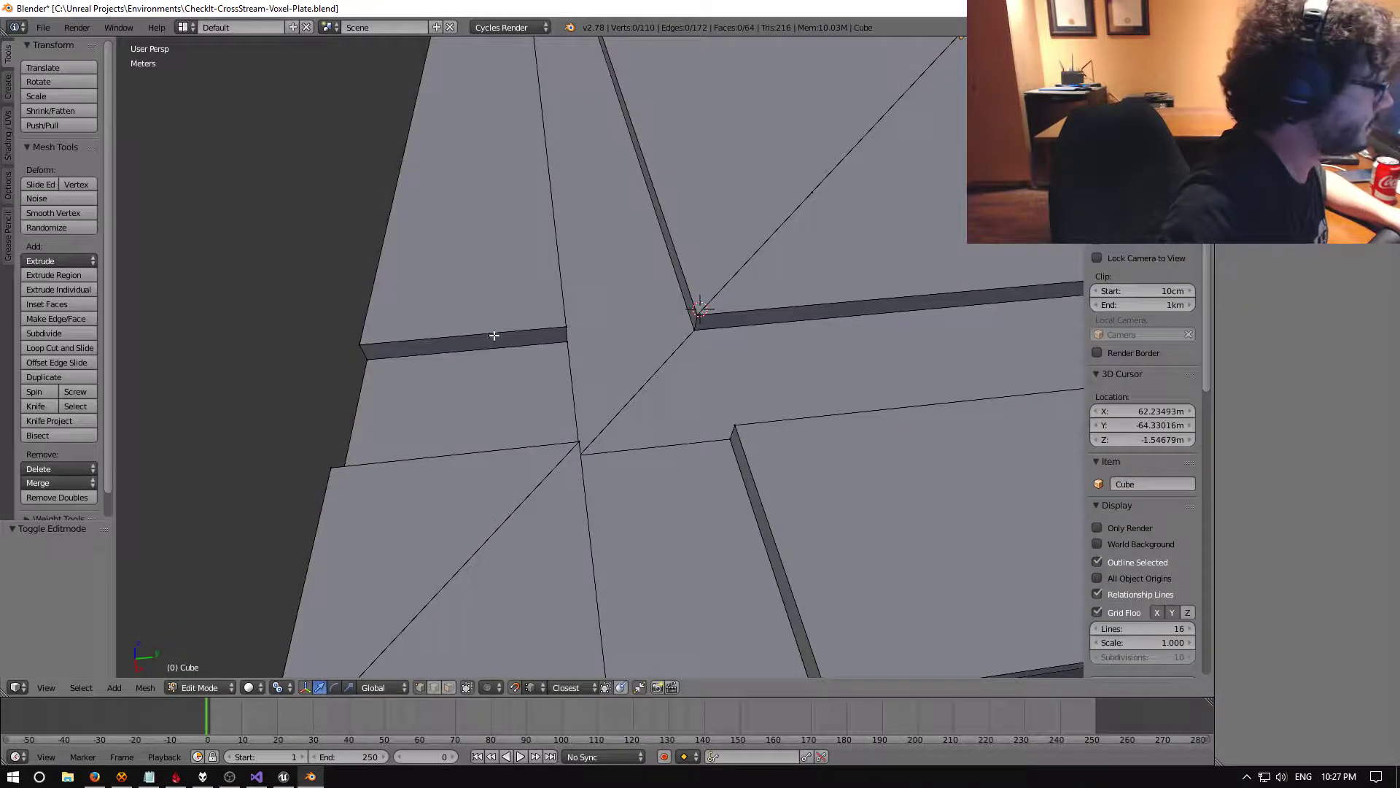
Subdivide the upper and lower long edges of the narrow step face near the plate's channel crossing with one cut
{"action": "middle_click_drag", "start_coordinate": [509, 350], "coordinate": [649, 350]}
{"action": "middle_click_drag", "start_coordinate": [646, 362], "coordinate": [666, 340]}
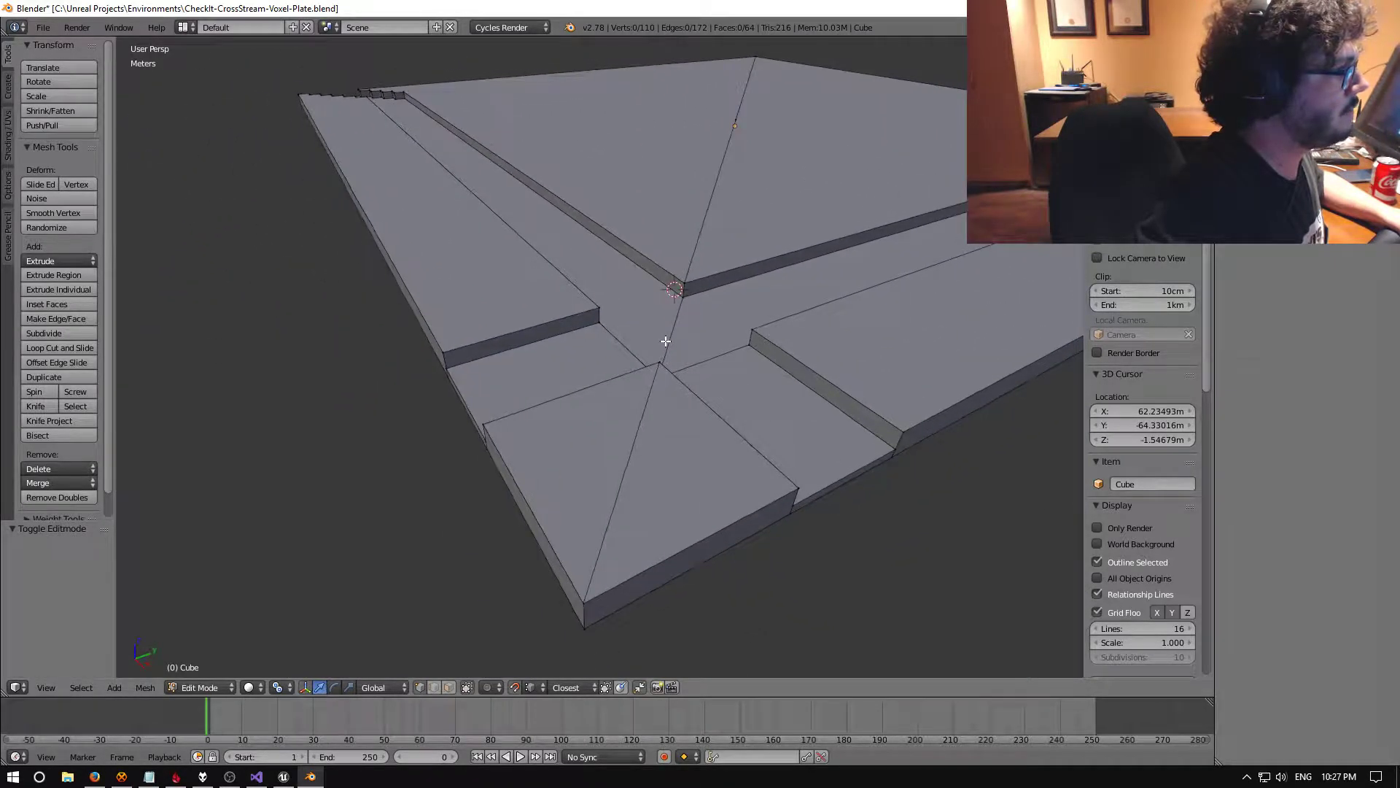
{"action": "scroll", "coordinate": [580, 372], "scroll_direction": "up", "scroll_amount": 4}
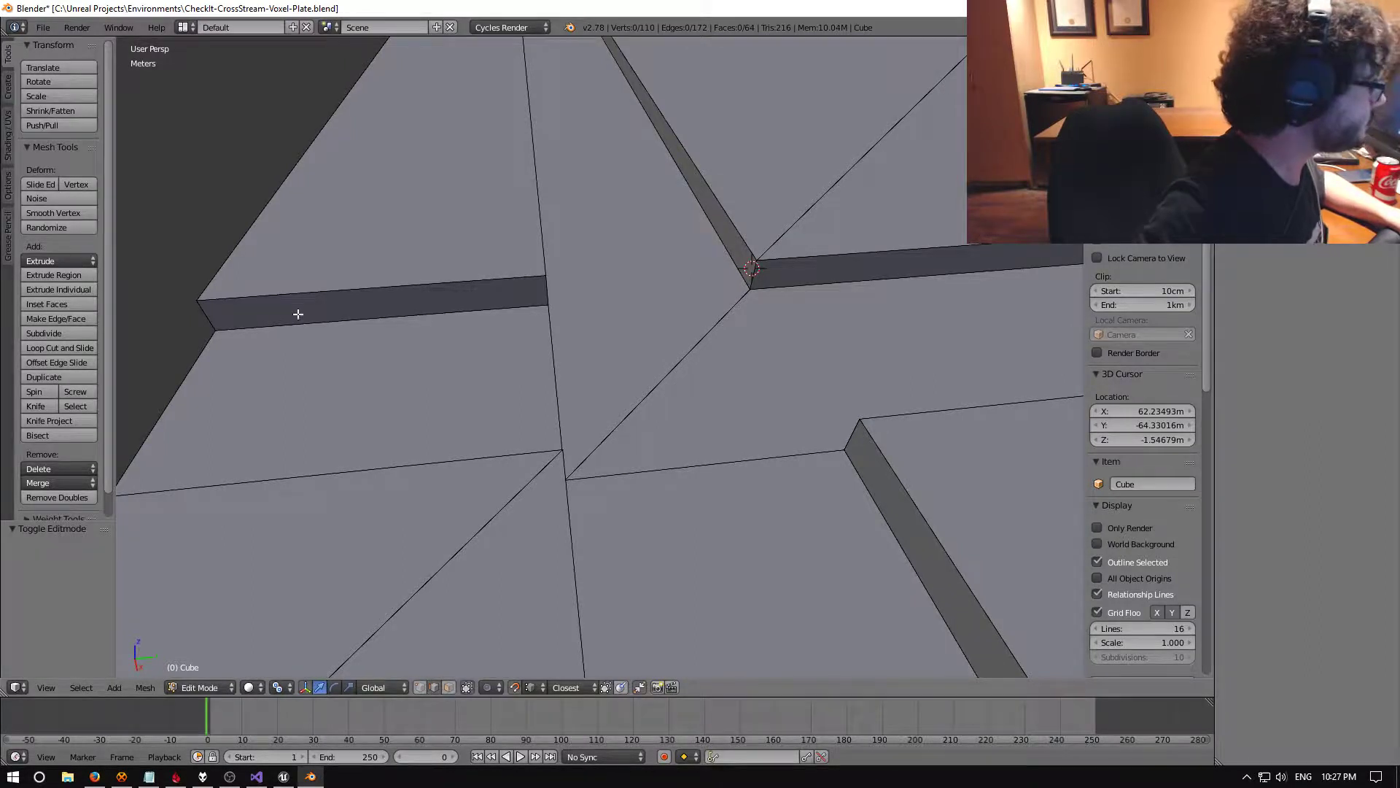
{"action": "left_click", "coordinate": [334, 294]}
{"action": "left_click", "coordinate": [373, 318], "text": "shift"}
{"action": "key", "text": "space"}
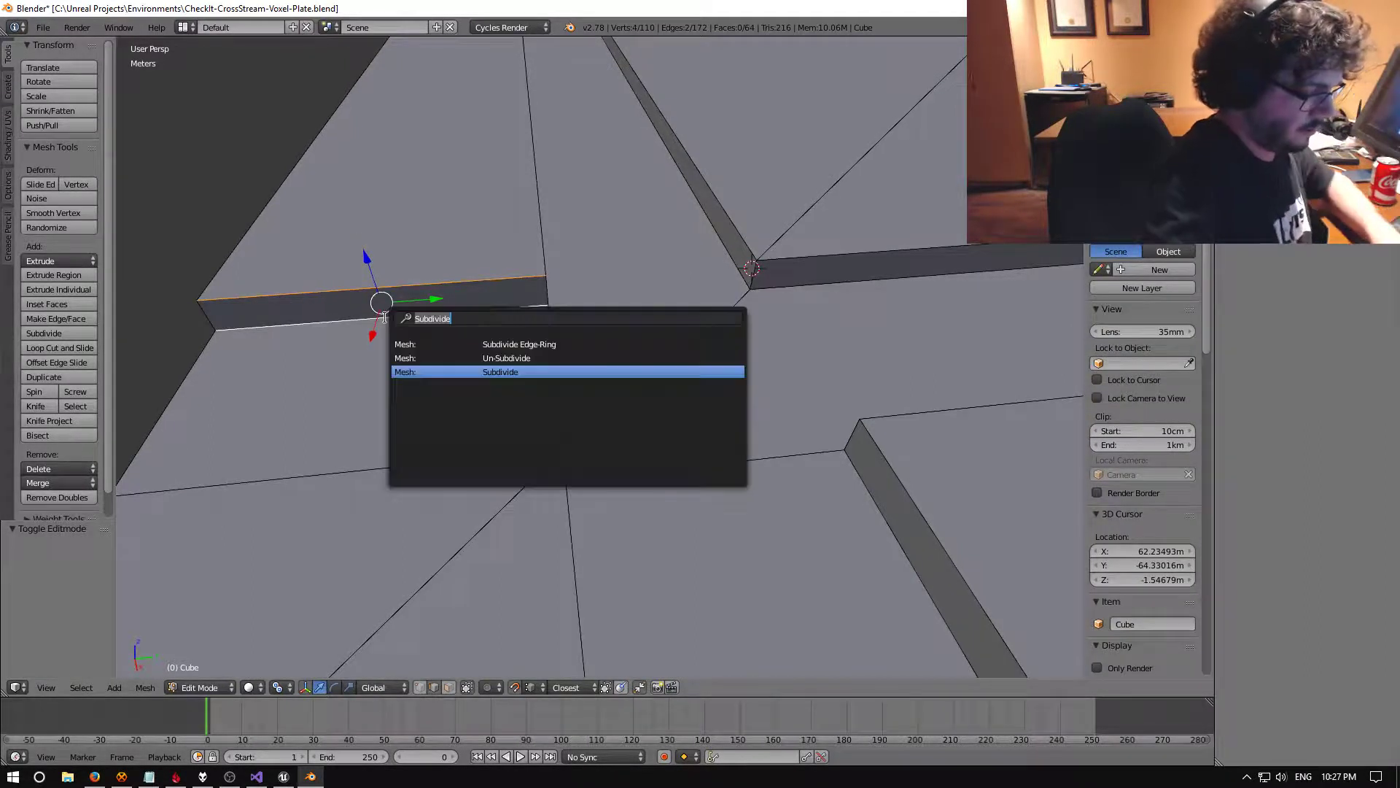
{"action": "type", "text": "subd"}
{"action": "key", "text": "Down"}
{"action": "key", "text": "Down"}
{"action": "key", "text": "Down"}
{"action": "key", "text": "Return"}
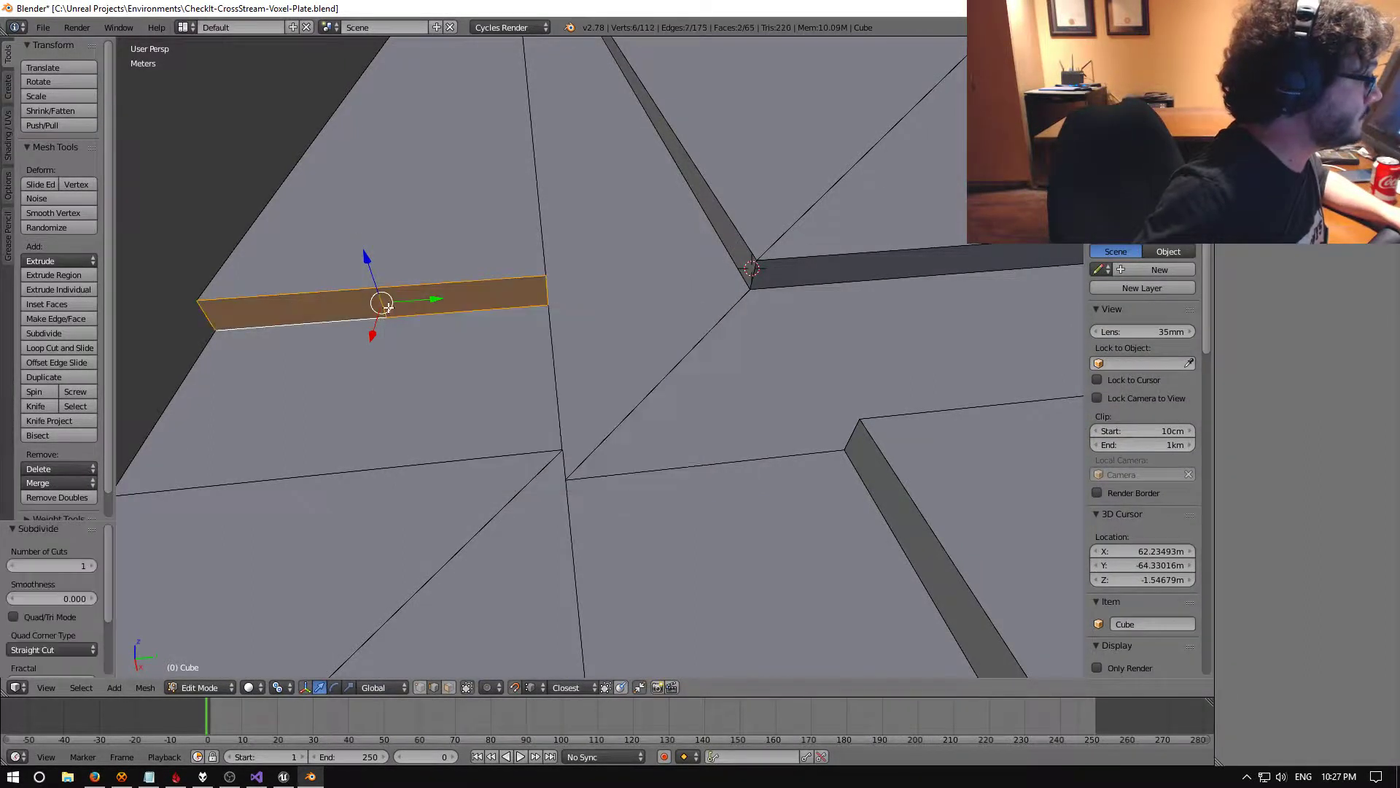
Select the vertical edge added in the middle of the subdivided narrow step face
{"action": "right_click", "coordinate": [375, 310]}
{"action": "middle_click_drag", "start_coordinate": [435, 299], "coordinate": [322, 344]}
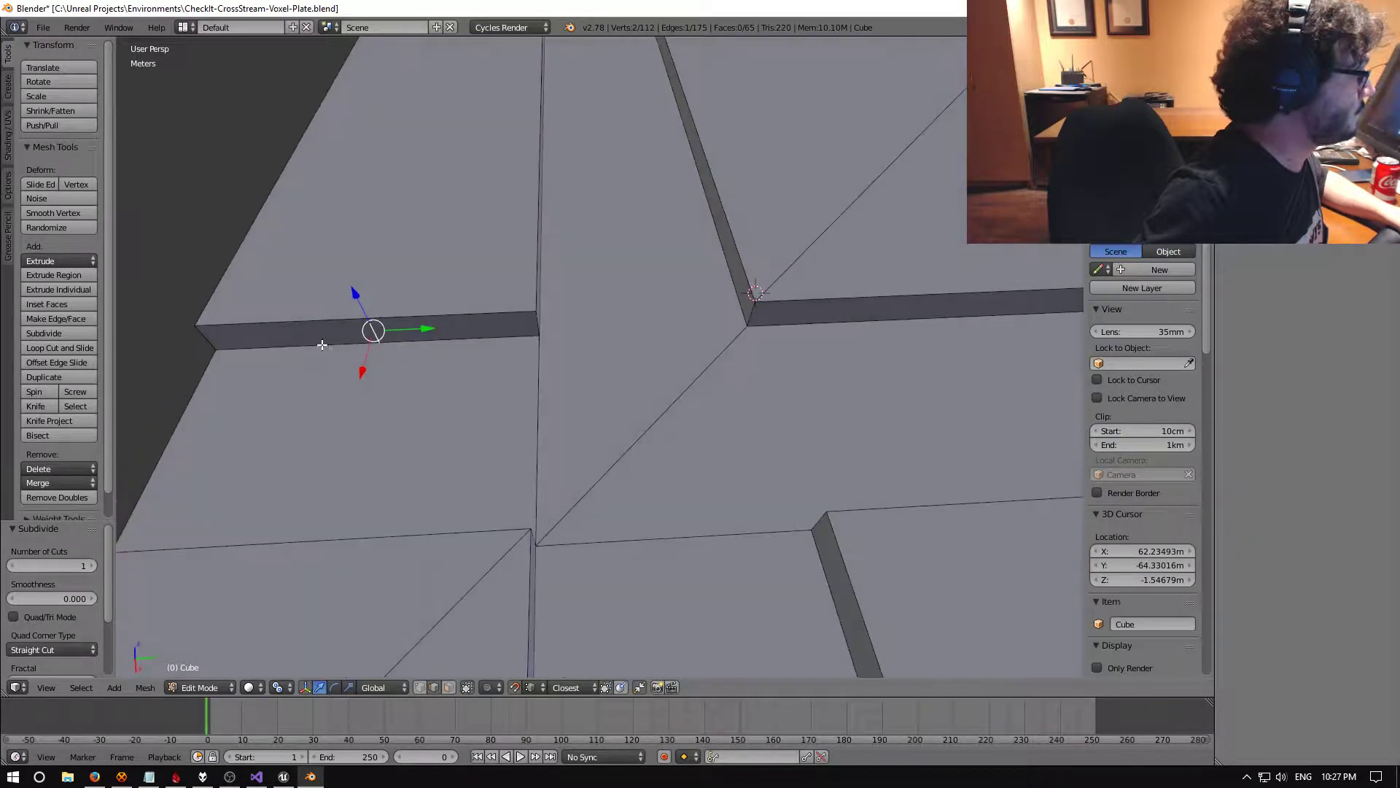
{"action": "left_click_drag", "start_coordinate": [441, 334], "coordinate": [321, 343]}
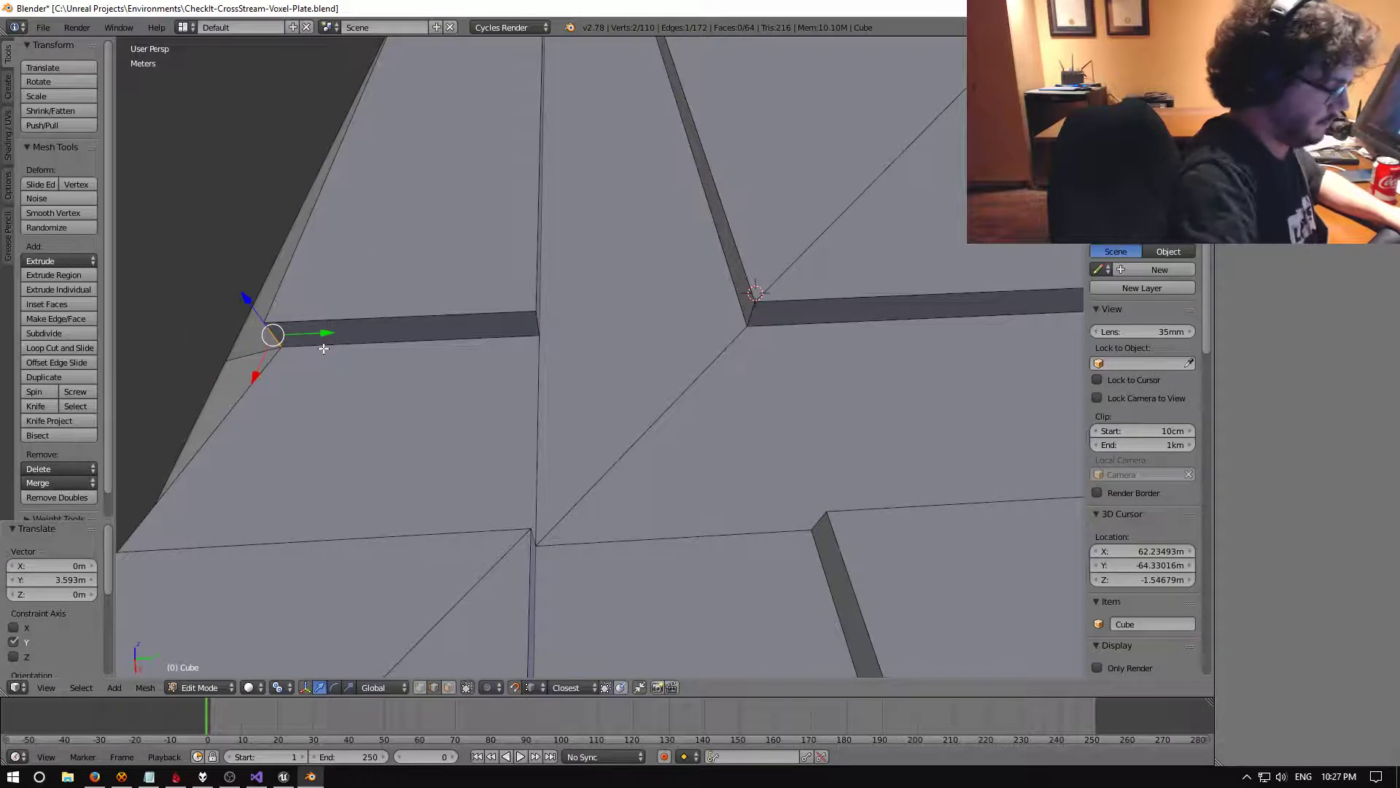
{"action": "key", "text": "ctrl+z"}
{"action": "key", "text": "ctrl+z"}
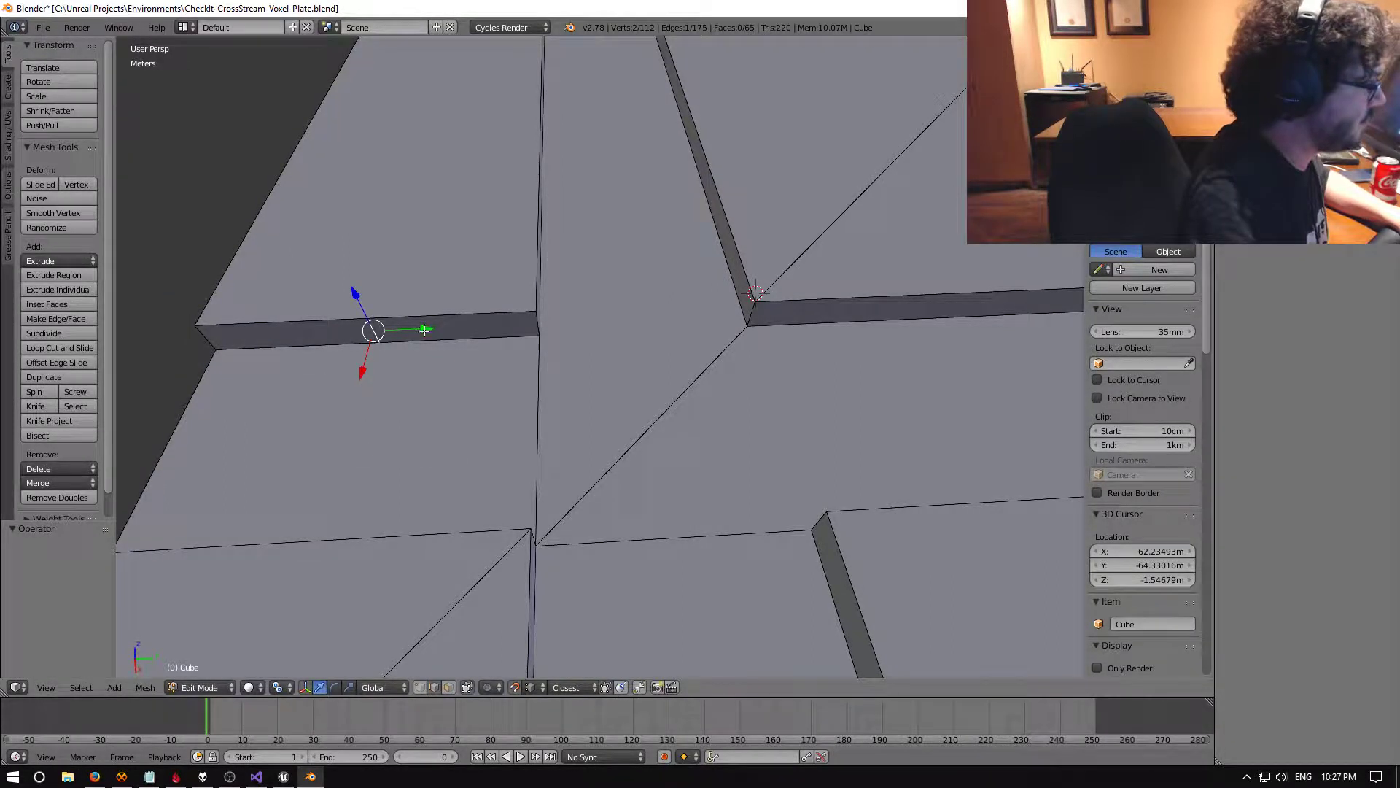
Shift the new vertical edge along the narrow step face and set its Y translation to 9 m
{"action": "left_click_drag", "start_coordinate": [424, 330], "coordinate": [300, 341]}
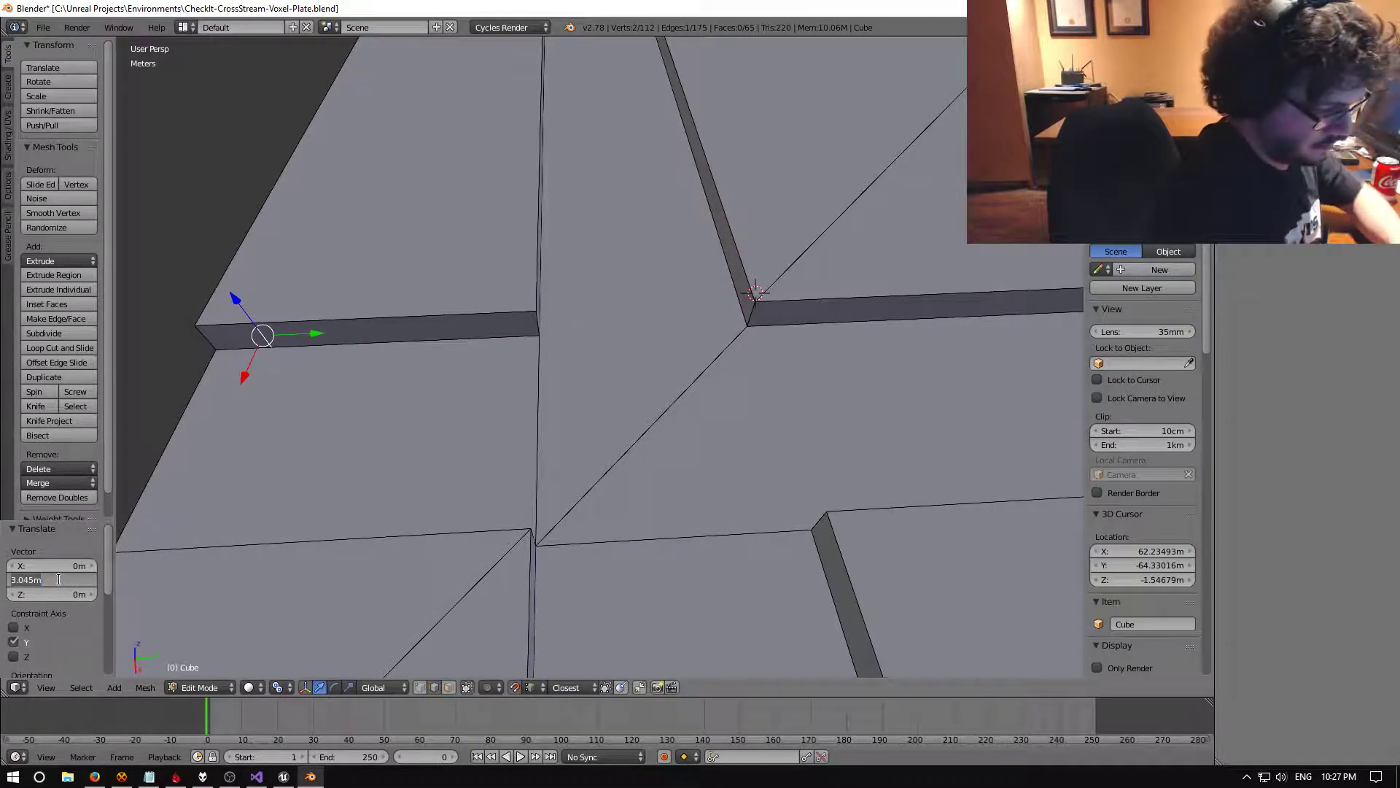
{"action": "left_click", "coordinate": [58, 579]}
{"action": "type", "text": "9m"}
{"action": "key", "text": "Return"}
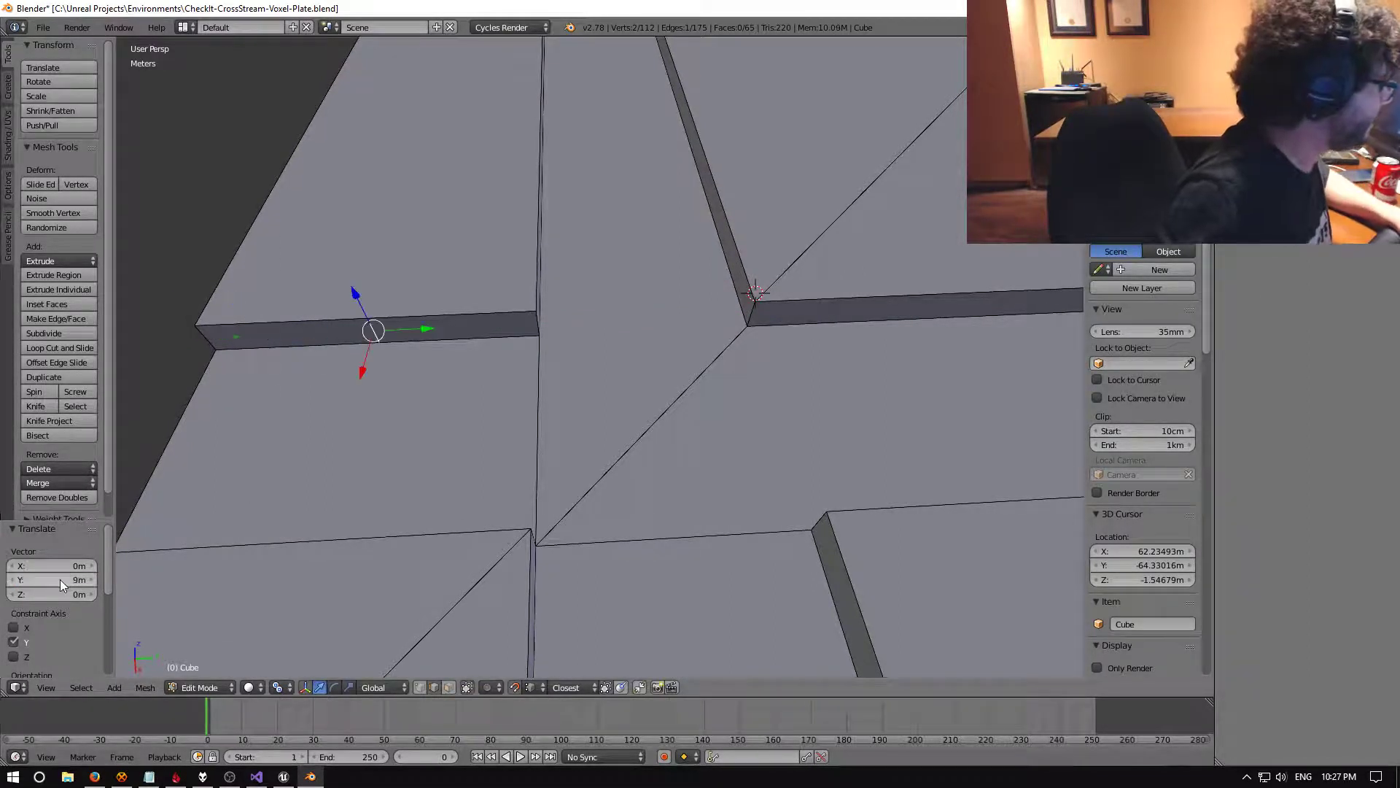
Subdivide the upper and lower edges of the long step face adjoining the narrow one with one cut
{"action": "middle_click_drag", "start_coordinate": [516, 416], "coordinate": [435, 366]}
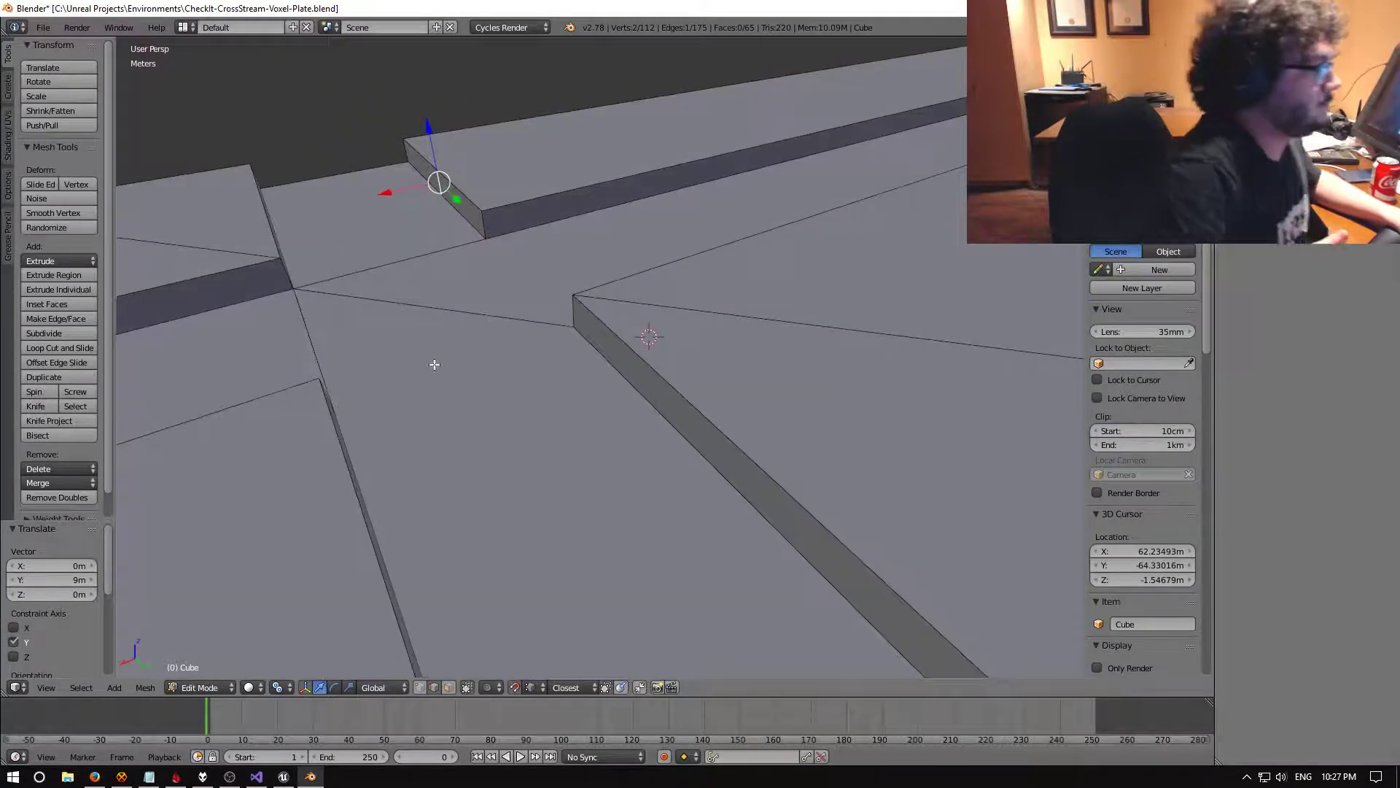
{"action": "right_click", "coordinate": [610, 207], "text": "shift"}
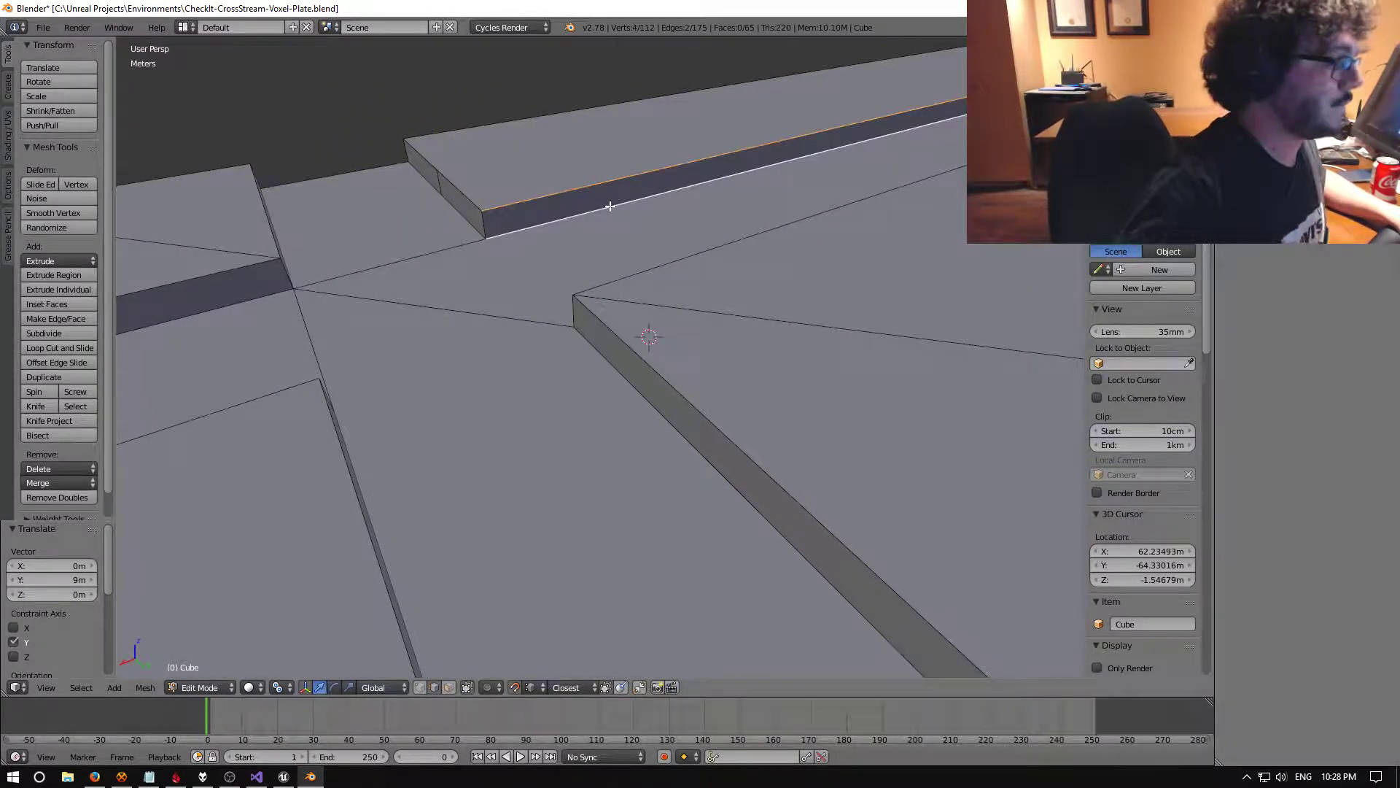
{"action": "key", "text": "space"}
{"action": "type", "text": "subd"}
{"action": "key", "text": "Return"}
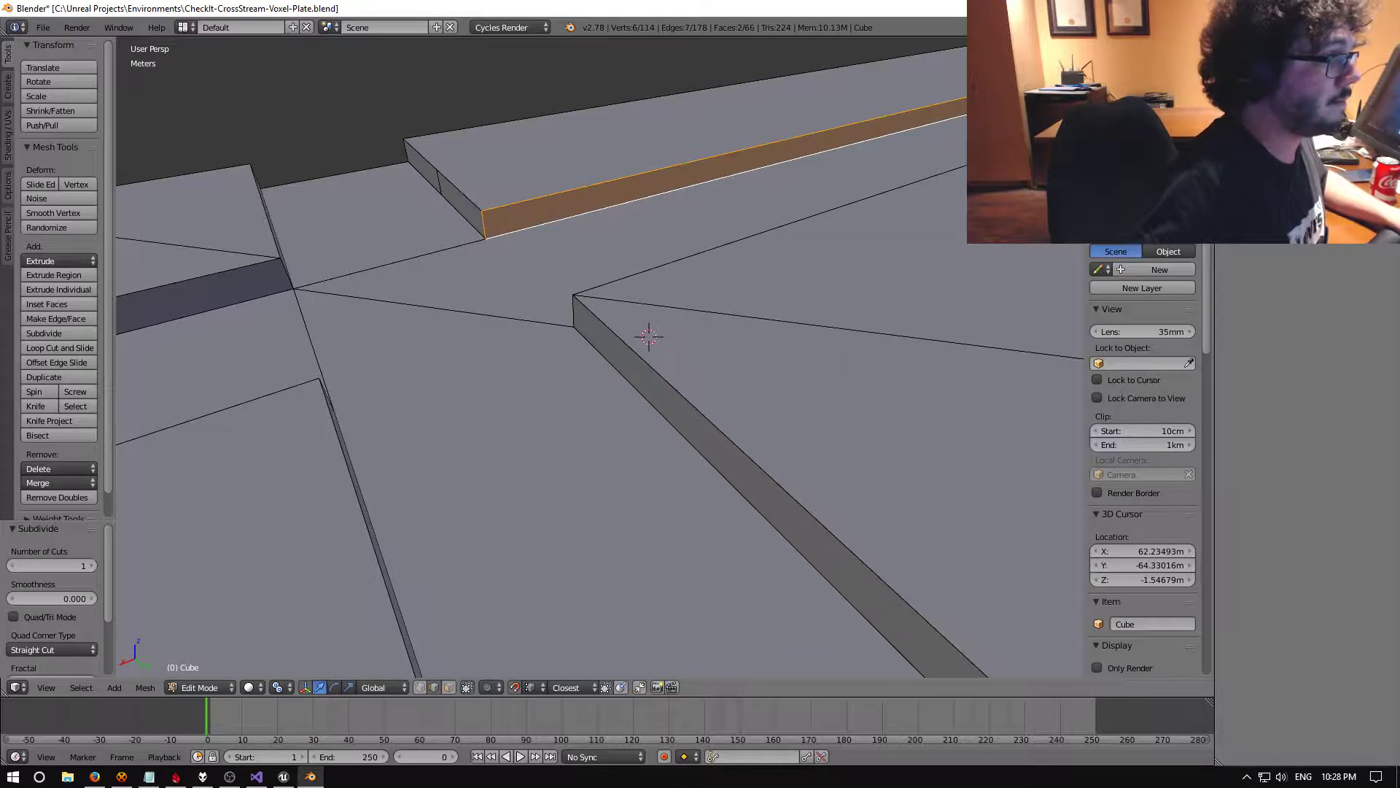
Slide the long step face's new vertical edge toward the raised strip's corner and set its X translation to -9 m
{"action": "right_click", "coordinate": [681, 177]}
{"action": "key", "text": "g"}
{"action": "key", "text": "x"}
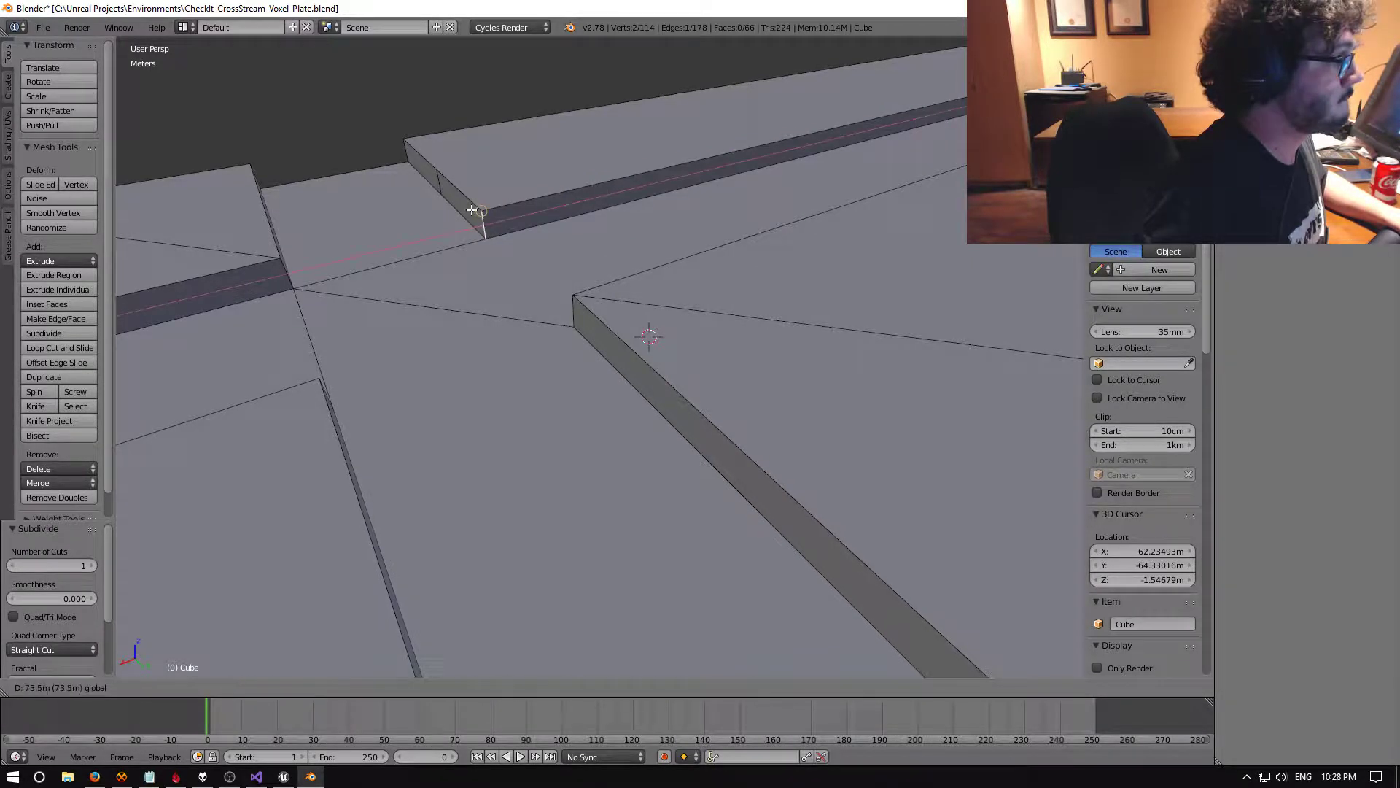
{"action": "left_click", "coordinate": [471, 210]}
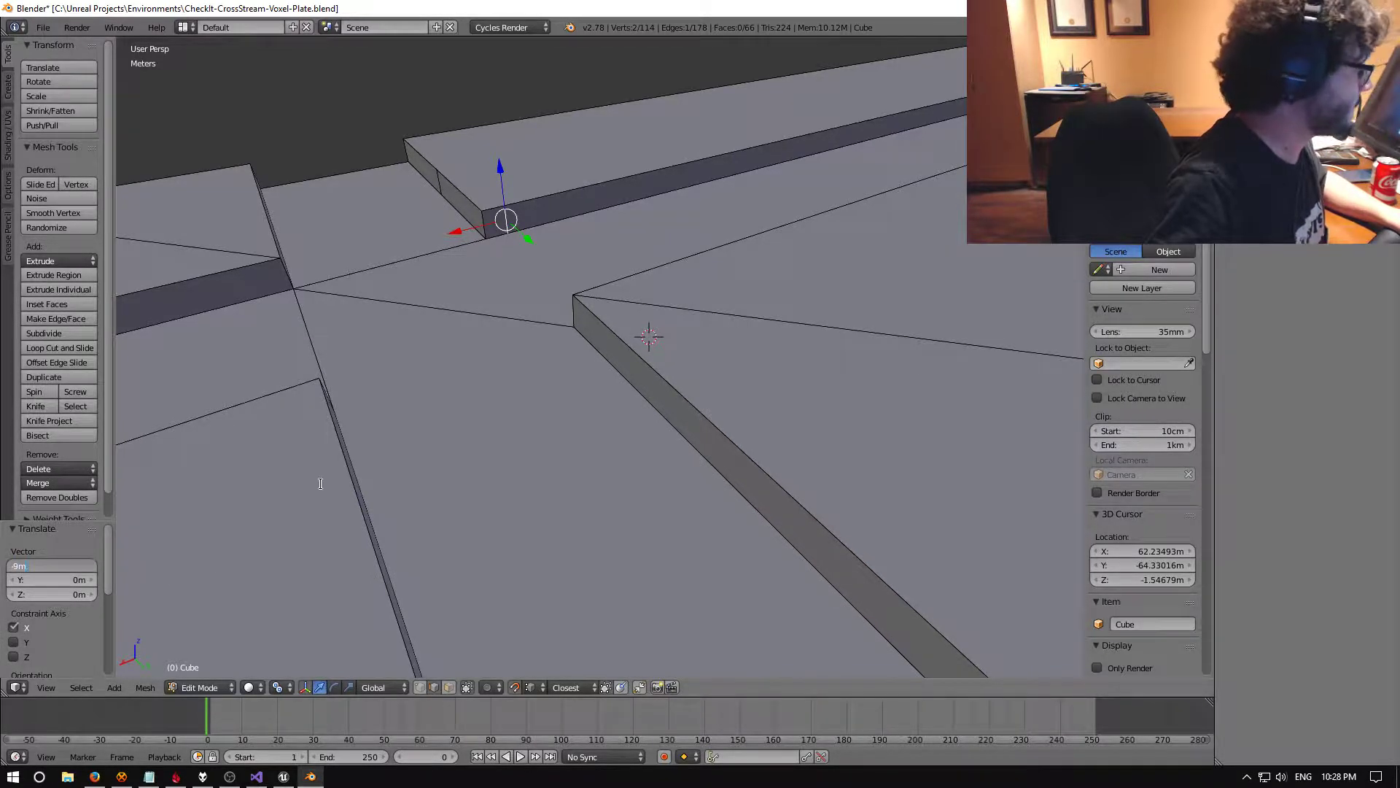
{"action": "key", "text": "Return"}
Move the raised strip's vertical corner edge -9 m along X and -3 m along Y to start a notch
{"action": "middle_click_drag", "start_coordinate": [350, 460], "coordinate": [433, 378]}
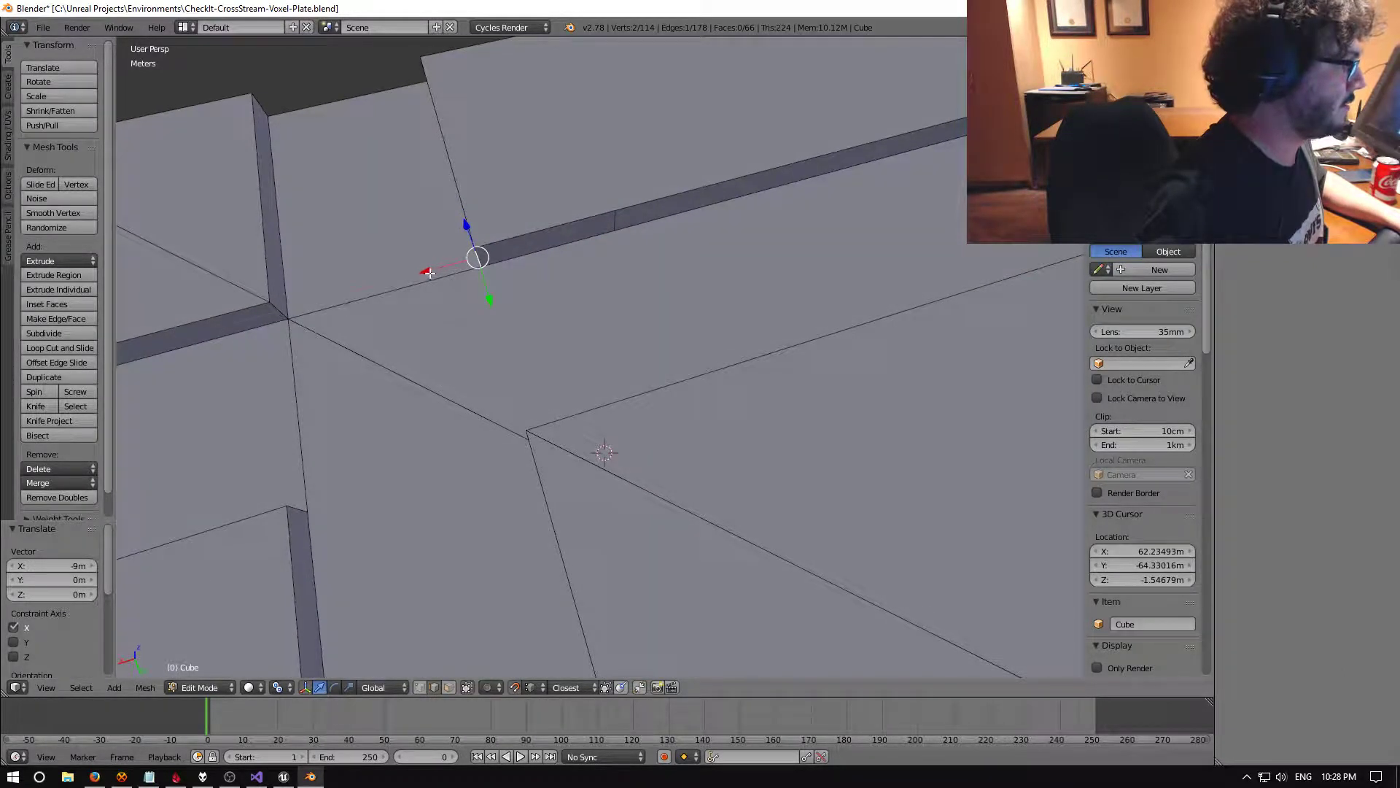
{"action": "type", "text": "gx-9"}
{"action": "key", "text": "Return"}
{"action": "key", "text": "g"}
{"action": "key", "text": "y"}
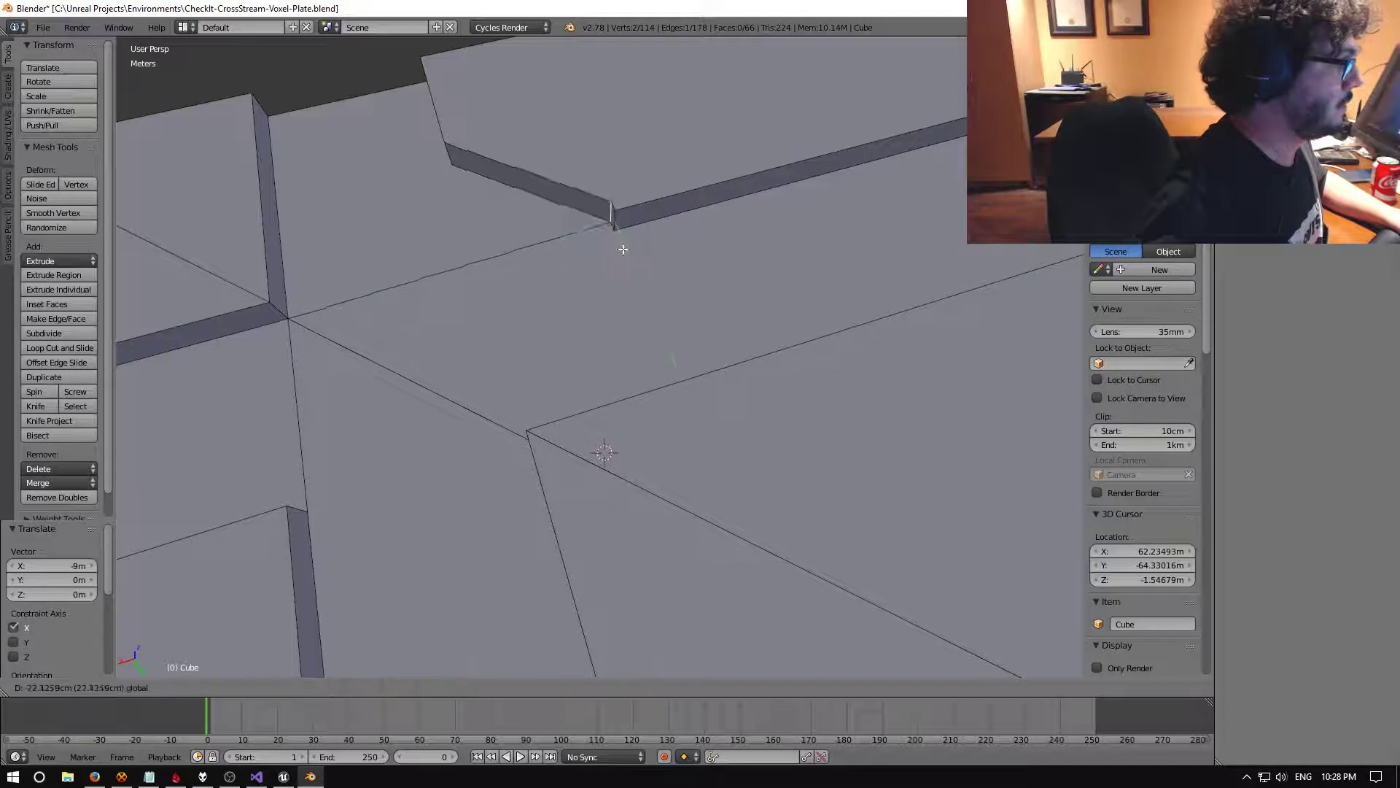
{"action": "left_click", "coordinate": [530, 240]}
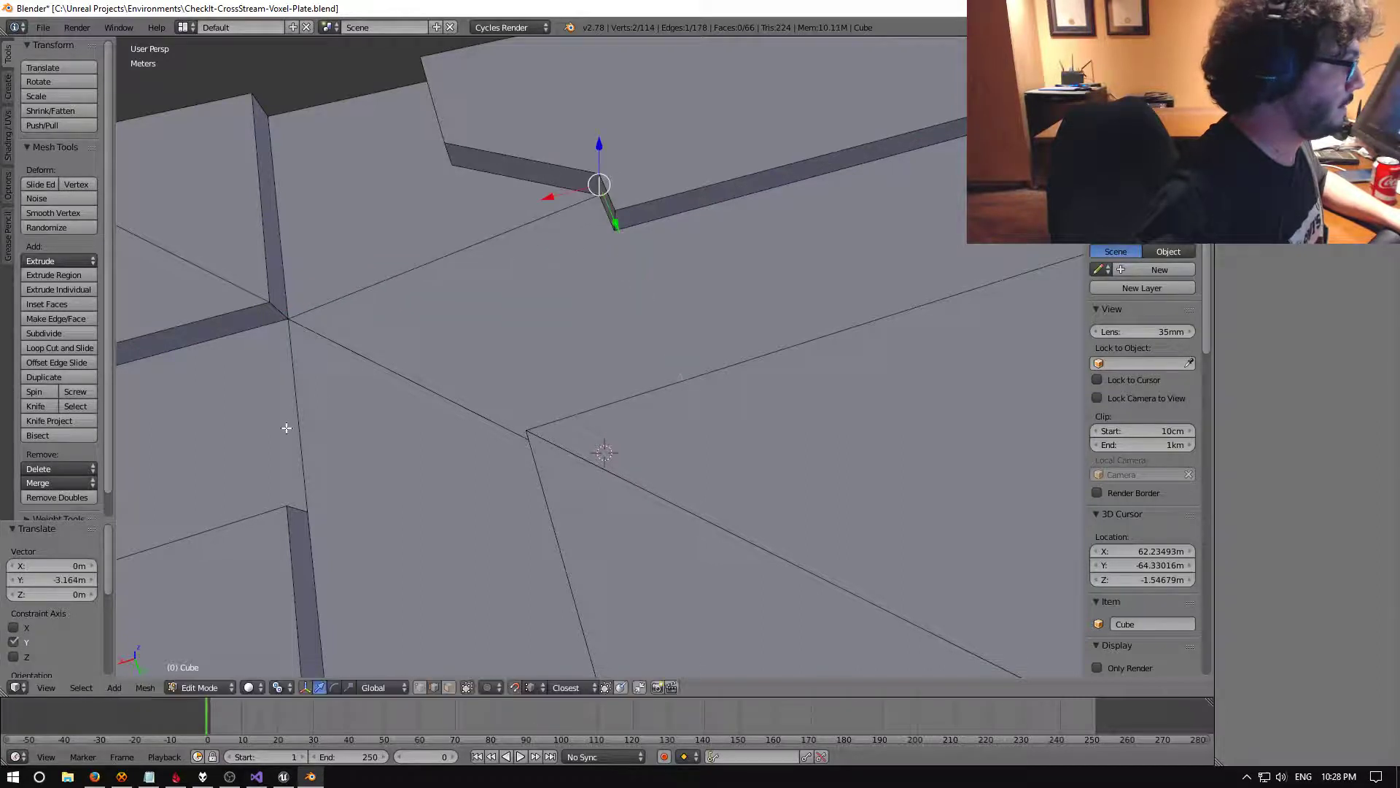
{"action": "left_click", "coordinate": [64, 581]}
{"action": "type", "text": "-4"}
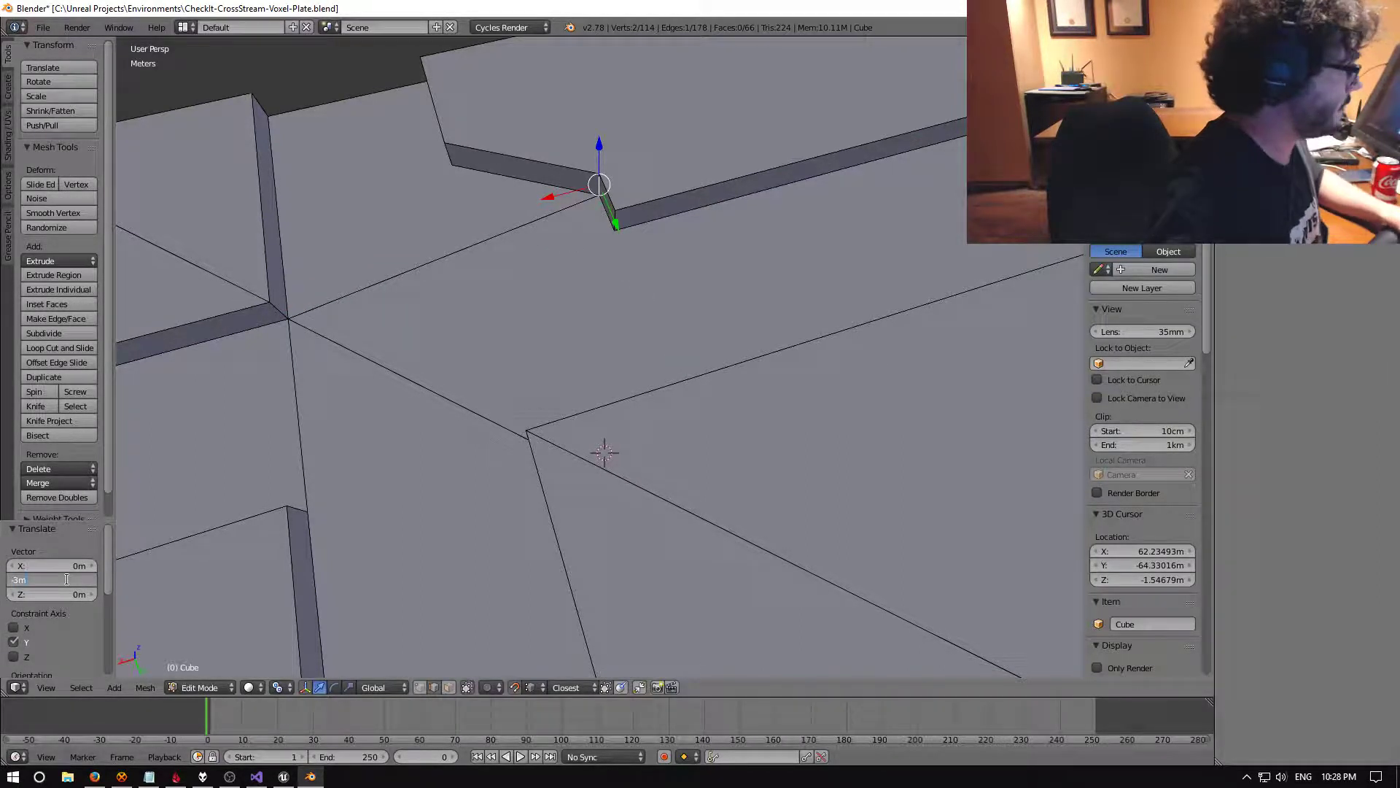
{"action": "key", "text": "Return"}
Subdivide the slanted notch face with one cut and move its new vertical edge 3 m along Y
{"action": "middle_click_drag", "start_coordinate": [627, 343], "coordinate": [510, 304]}
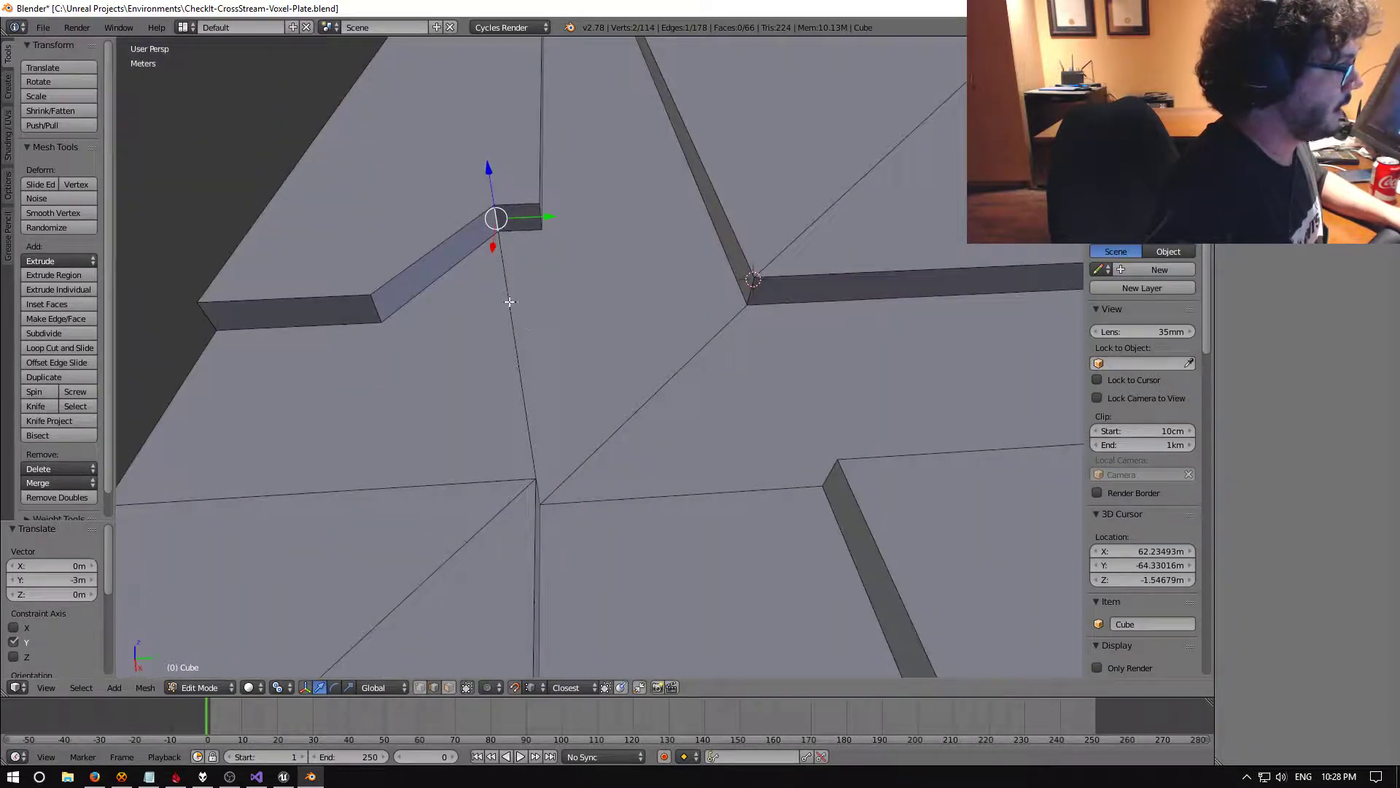
{"action": "right_click", "coordinate": [459, 277], "text": "shift"}
{"action": "key", "text": "space"}
{"action": "type", "text": "subdiv"}
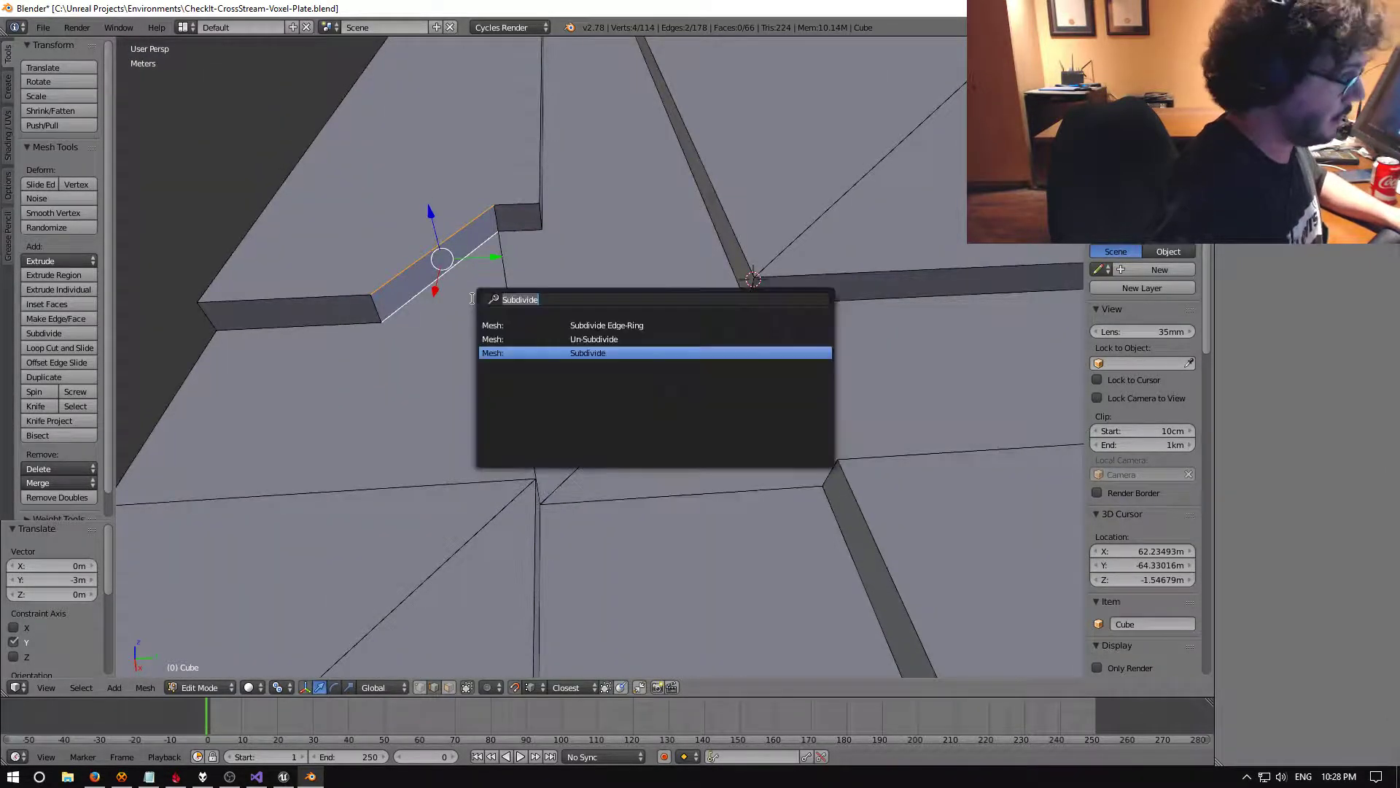
{"action": "key", "text": "Return"}
{"action": "right_click", "coordinate": [441, 260]}
{"action": "key", "text": "g"}
{"action": "key", "text": "y"}
{"action": "key", "text": "3"}
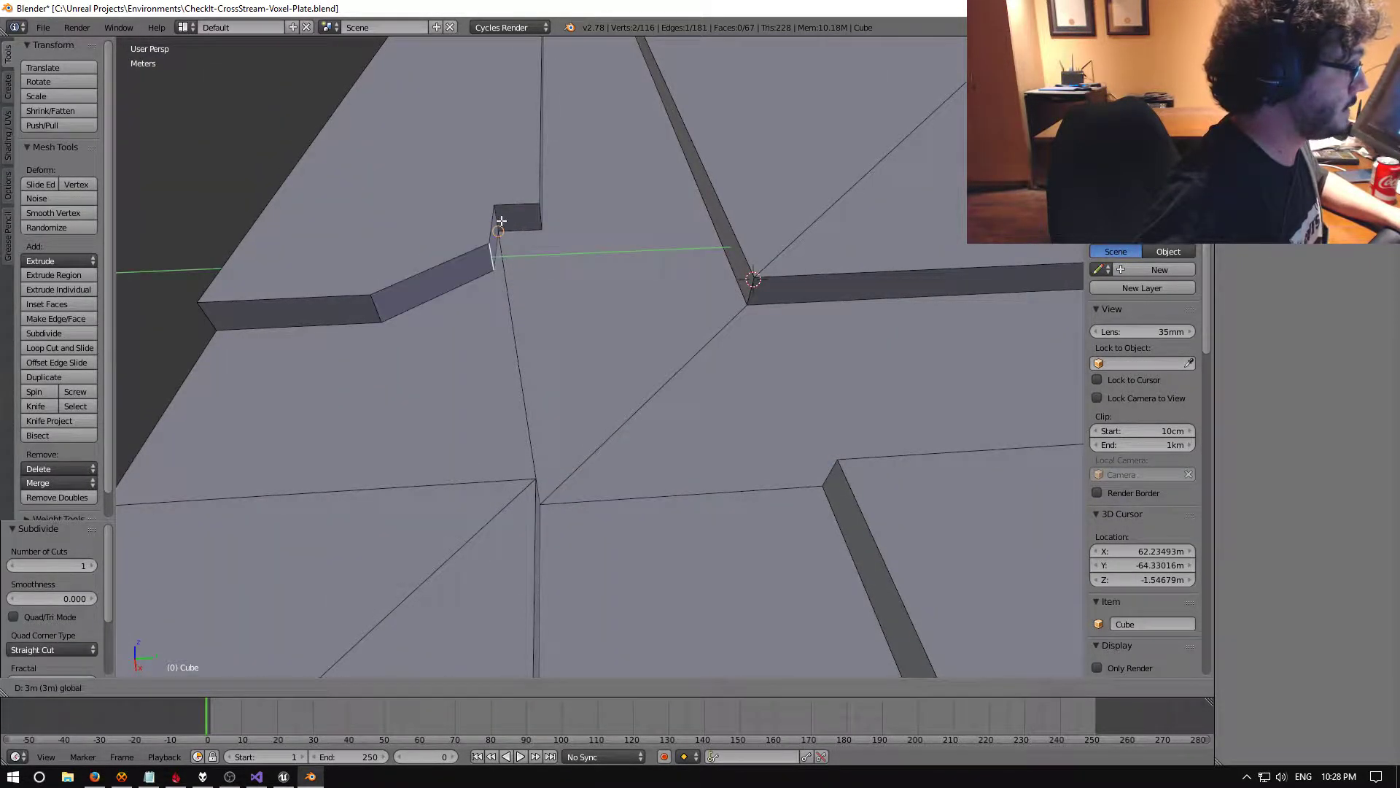
{"action": "key", "text": "Return"}
Move the same vertical edge -4.5 m along X, followed by a second X translation of 3 m
{"action": "middle_click_drag", "start_coordinate": [481, 248], "coordinate": [394, 239]}
{"action": "type", "text": "gx-4.5"}
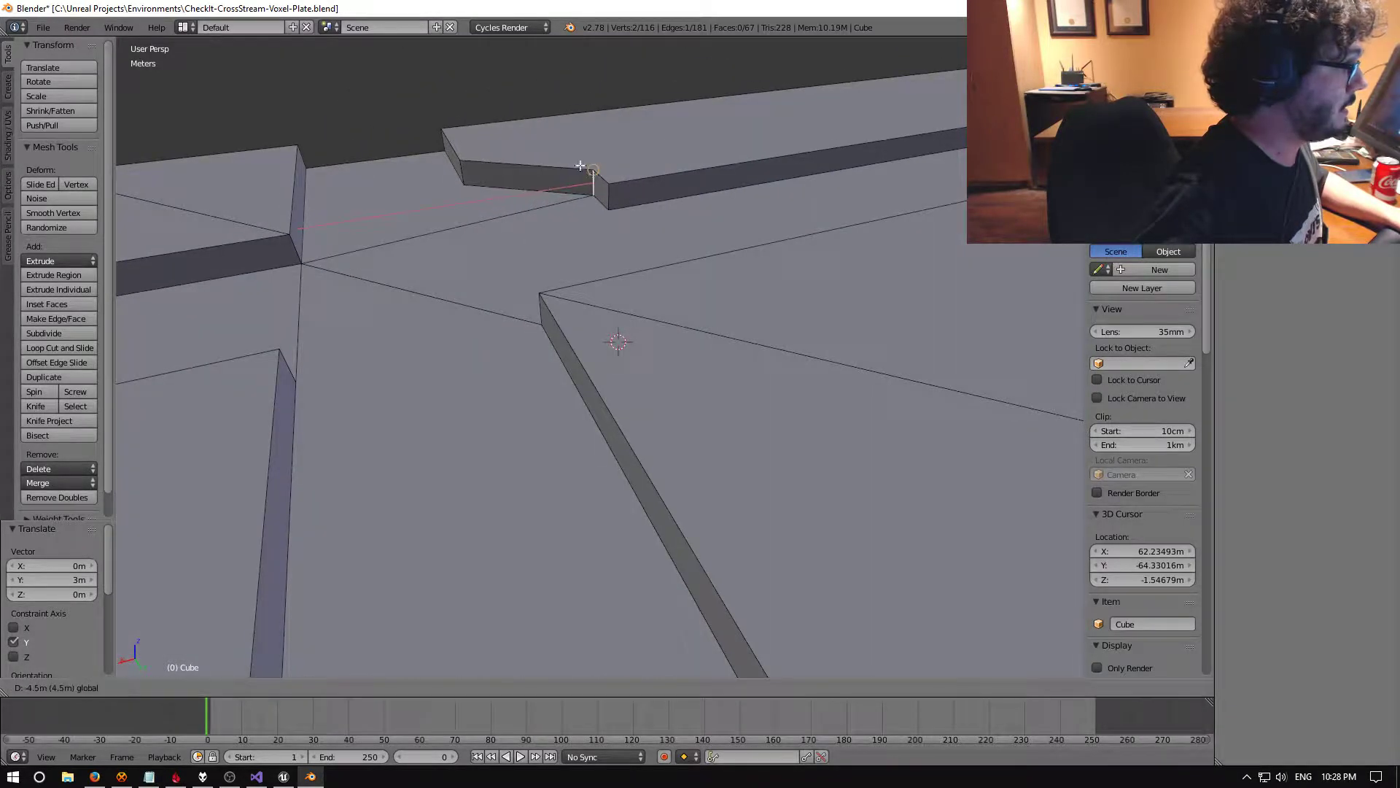
{"action": "key", "text": "Return"}
{"action": "key", "text": "g"}
{"action": "key", "text": "x"}
{"action": "left_click", "coordinate": [511, 194]}
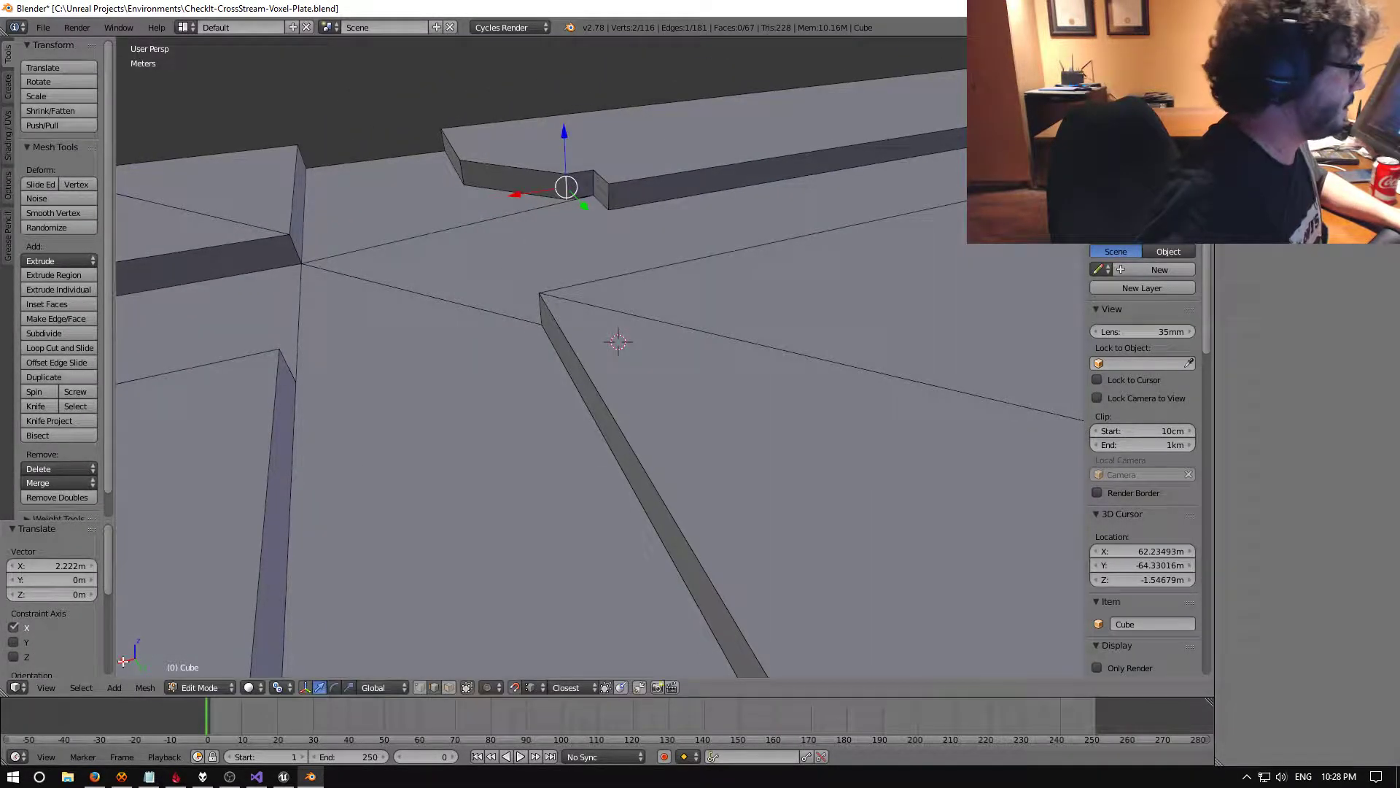
{"action": "left_click", "coordinate": [75, 566]}
{"action": "type", "text": "3m"}
{"action": "key", "text": "Return"}
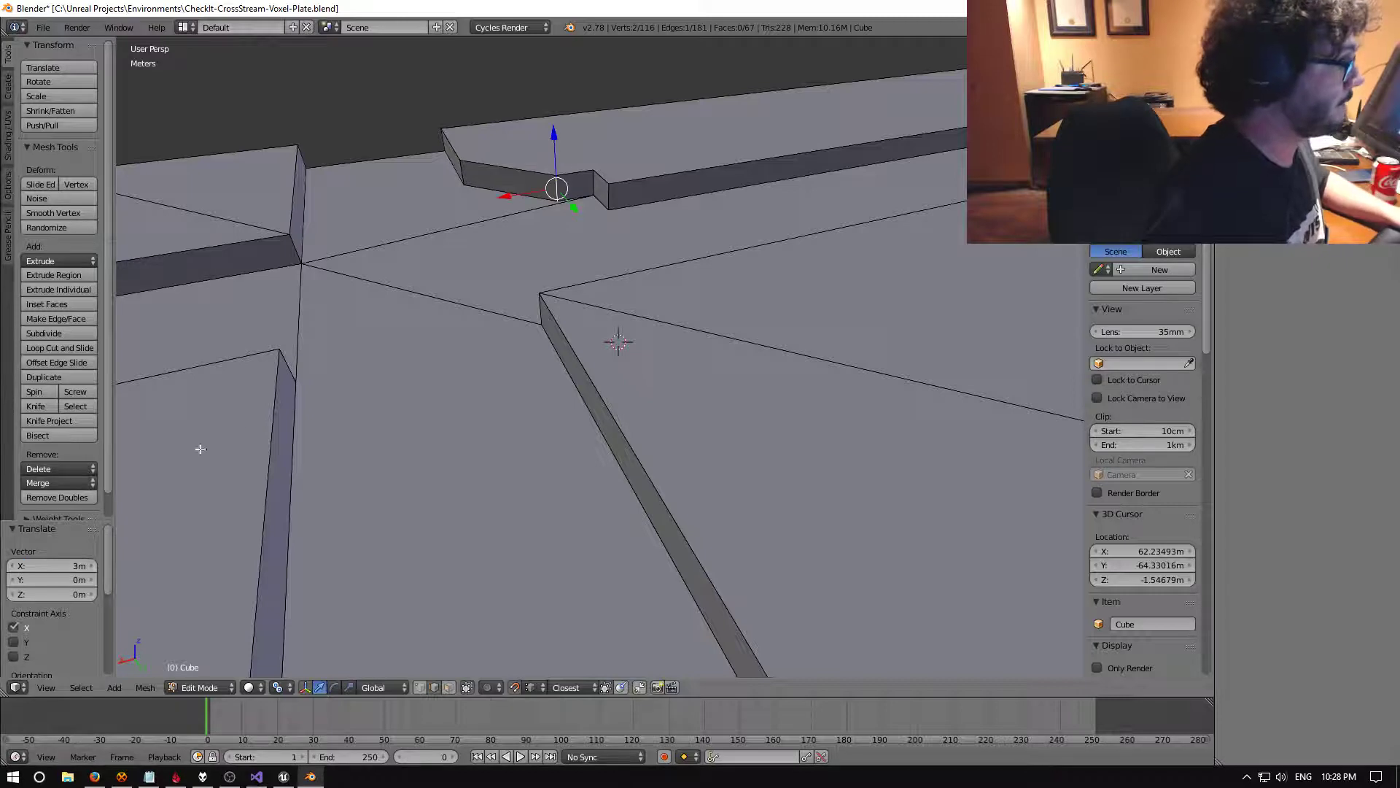
Subdivide the upper and lower edges of the remaining slanted notch face with one cut
{"action": "middle_click_drag", "start_coordinate": [346, 402], "coordinate": [439, 317]}
{"action": "left_click", "coordinate": [441, 272]}
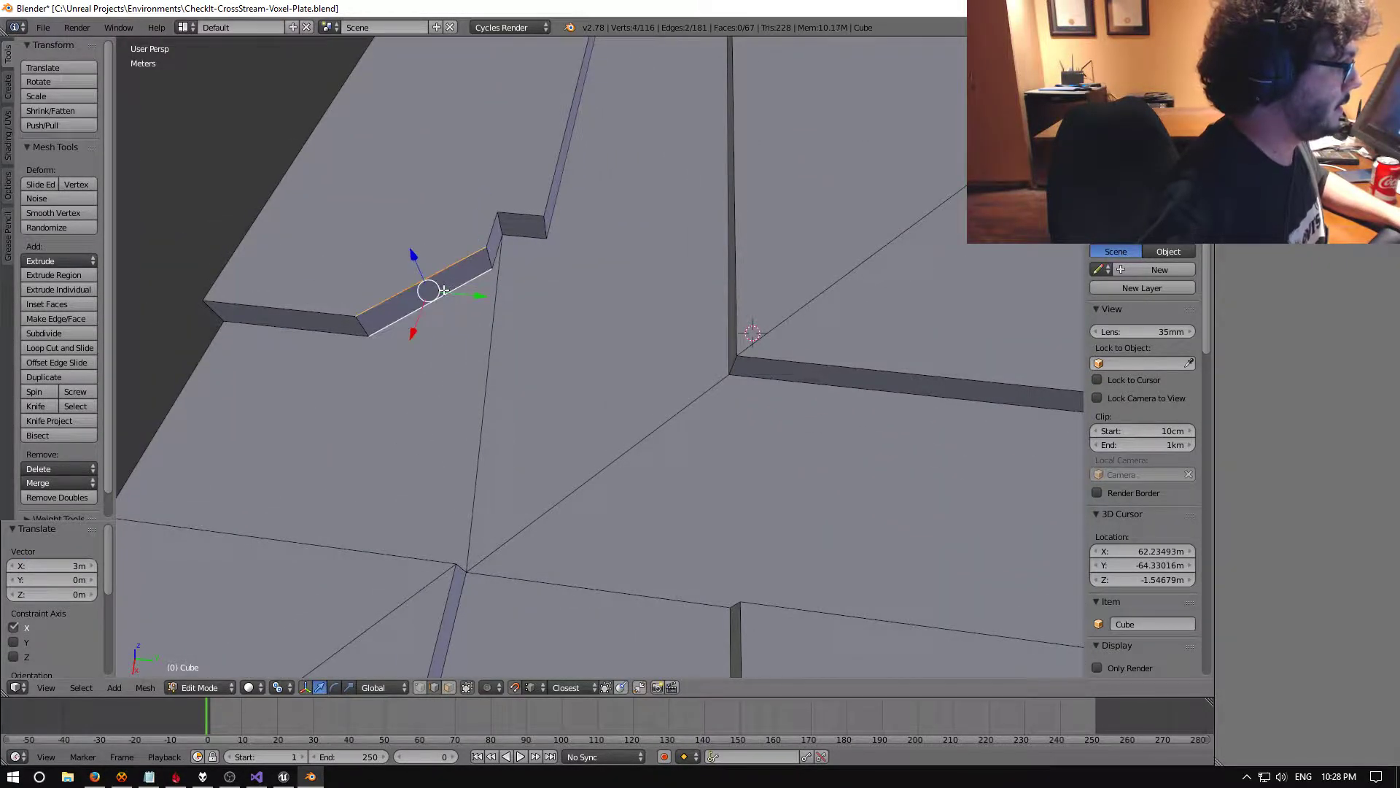
{"action": "key", "text": "w"}
{"action": "left_click", "coordinate": [443, 290]}
Move the new vertical edge toward the adjacent notch corner and set its Y translation to -3 m
{"action": "right_click", "coordinate": [428, 291]}
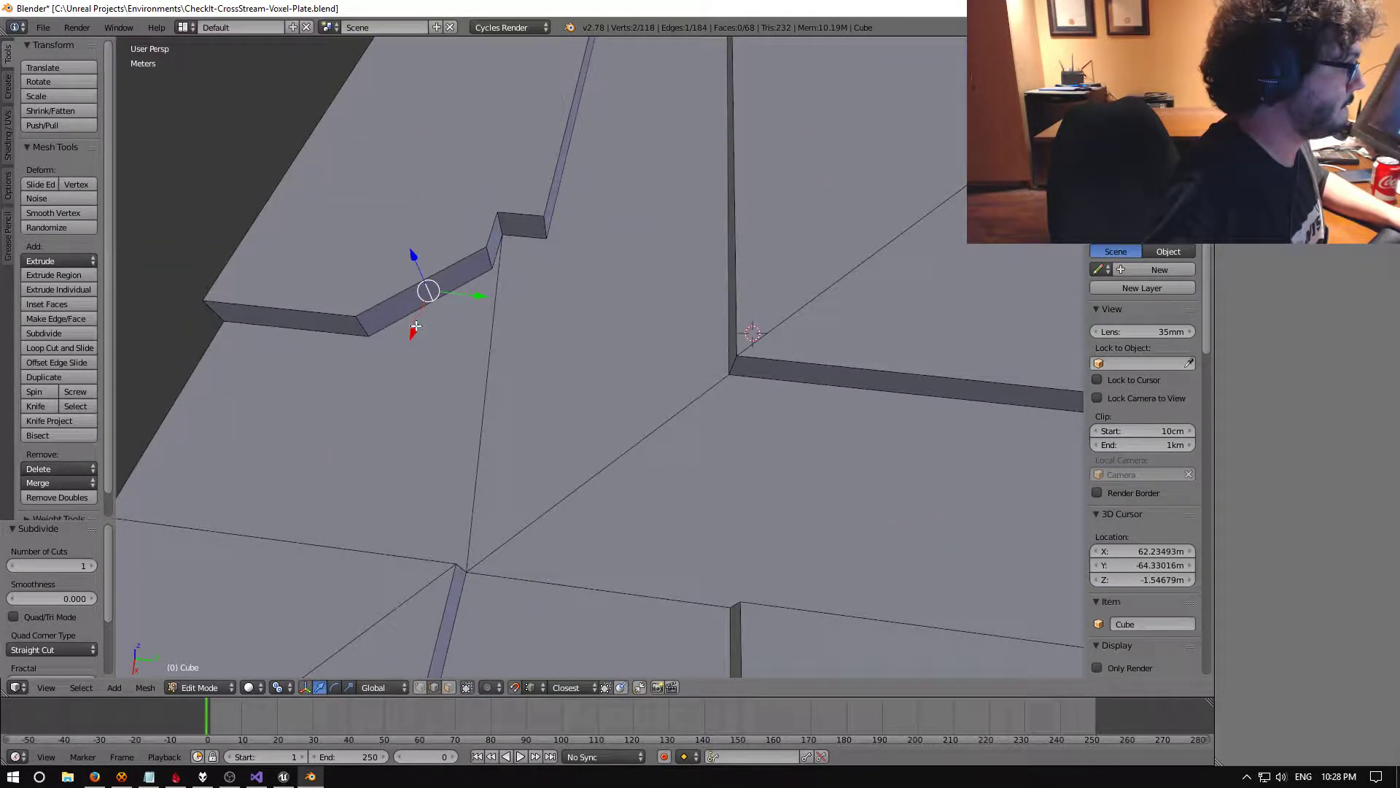
{"action": "left_click_drag", "start_coordinate": [416, 326], "coordinate": [506, 251]}
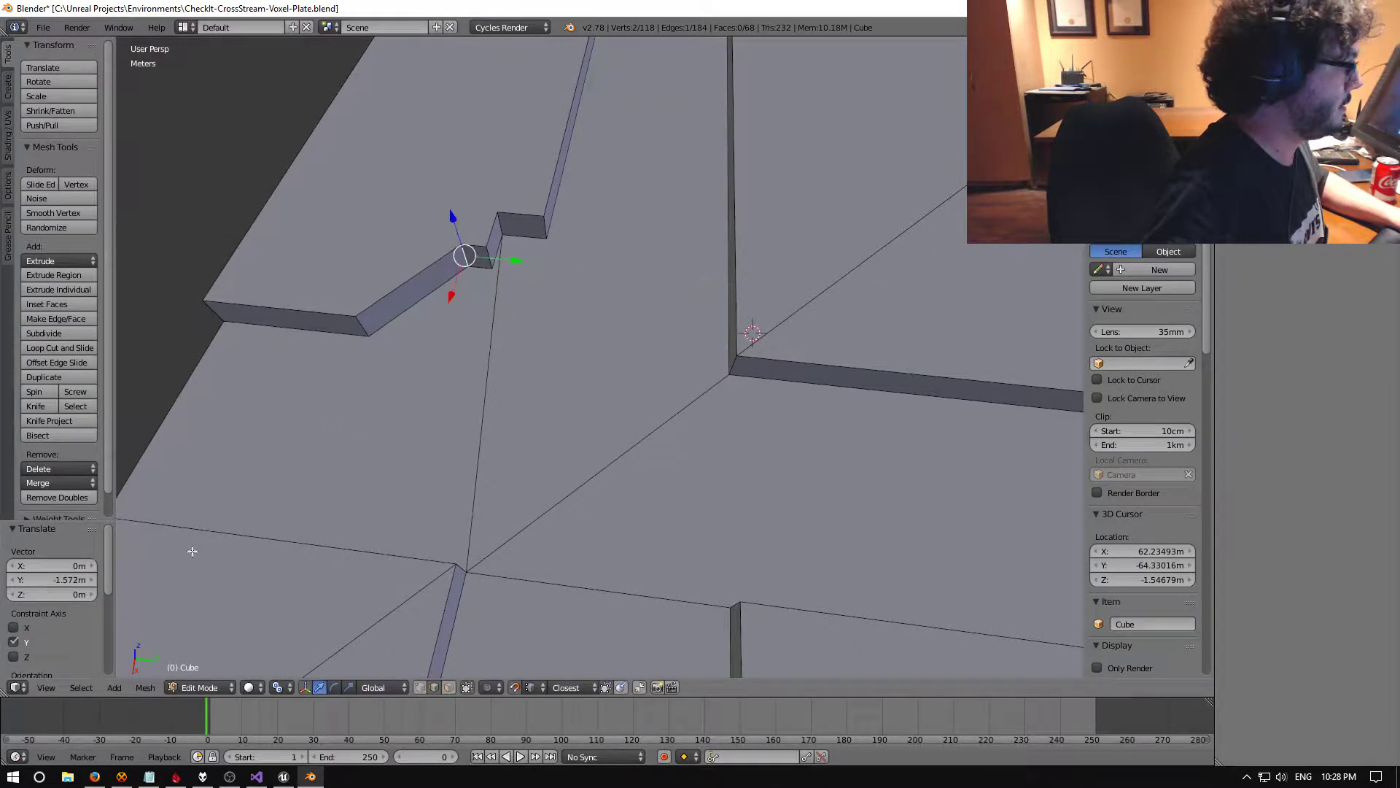
{"action": "left_click", "coordinate": [67, 580]}
{"action": "type", "text": "-1"}
{"action": "key", "text": "Return"}
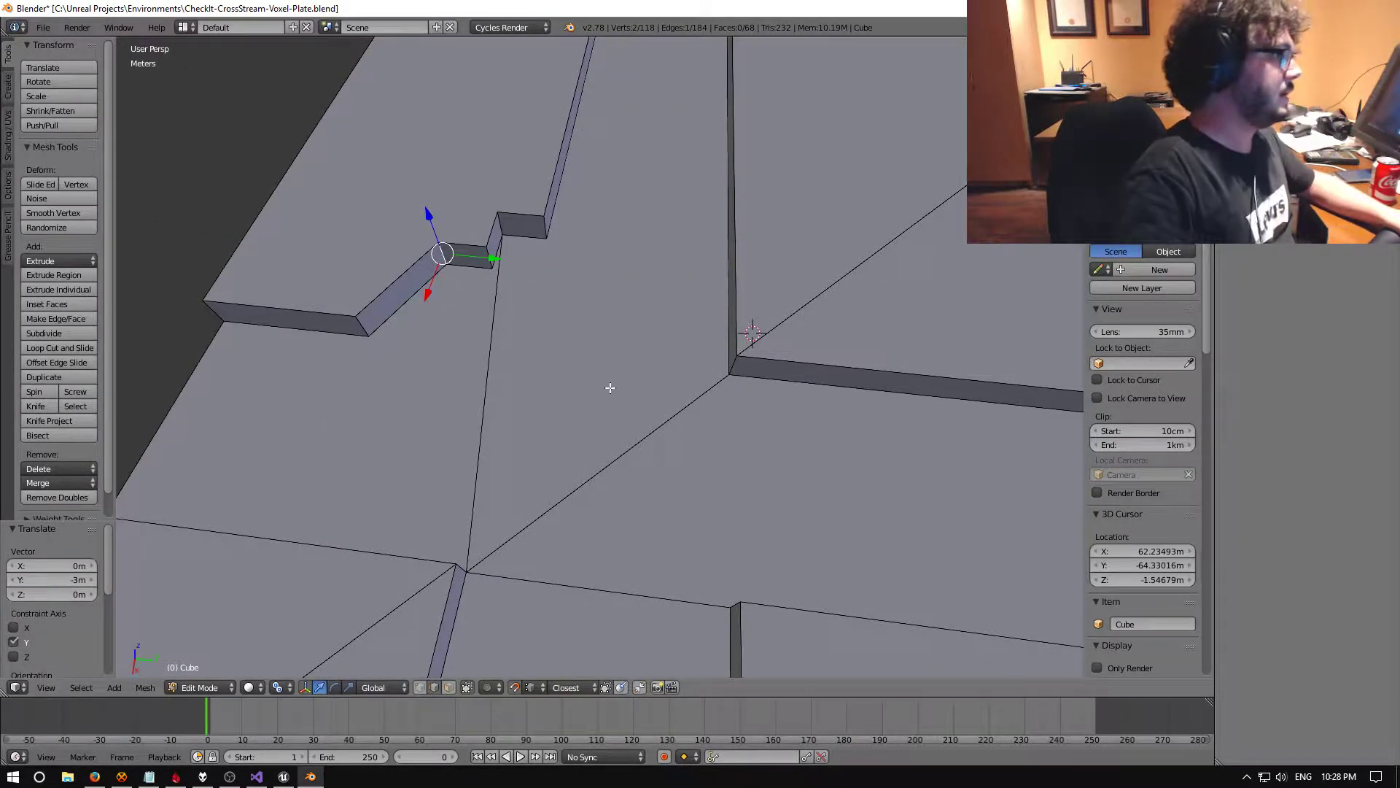
Subdivide the slanted face left beside the second stair notch and move its new vertical edge 1.5 m along Y
{"action": "middle_click_drag", "start_coordinate": [610, 391], "coordinate": [513, 437]}
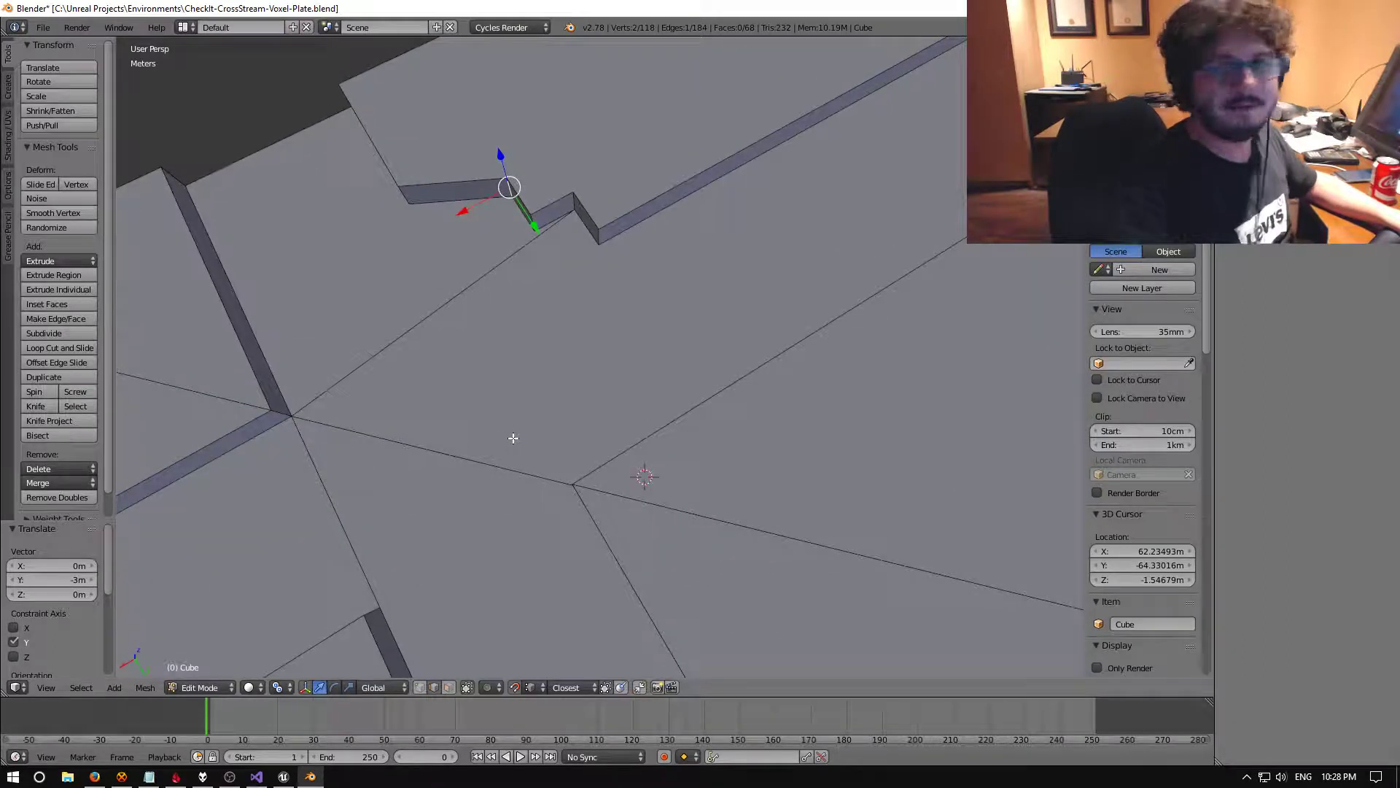
{"action": "right_click", "coordinate": [467, 182]}
{"action": "right_click", "coordinate": [464, 198], "text": "shift"}
{"action": "key", "text": "space"}
{"action": "key", "text": "Return"}
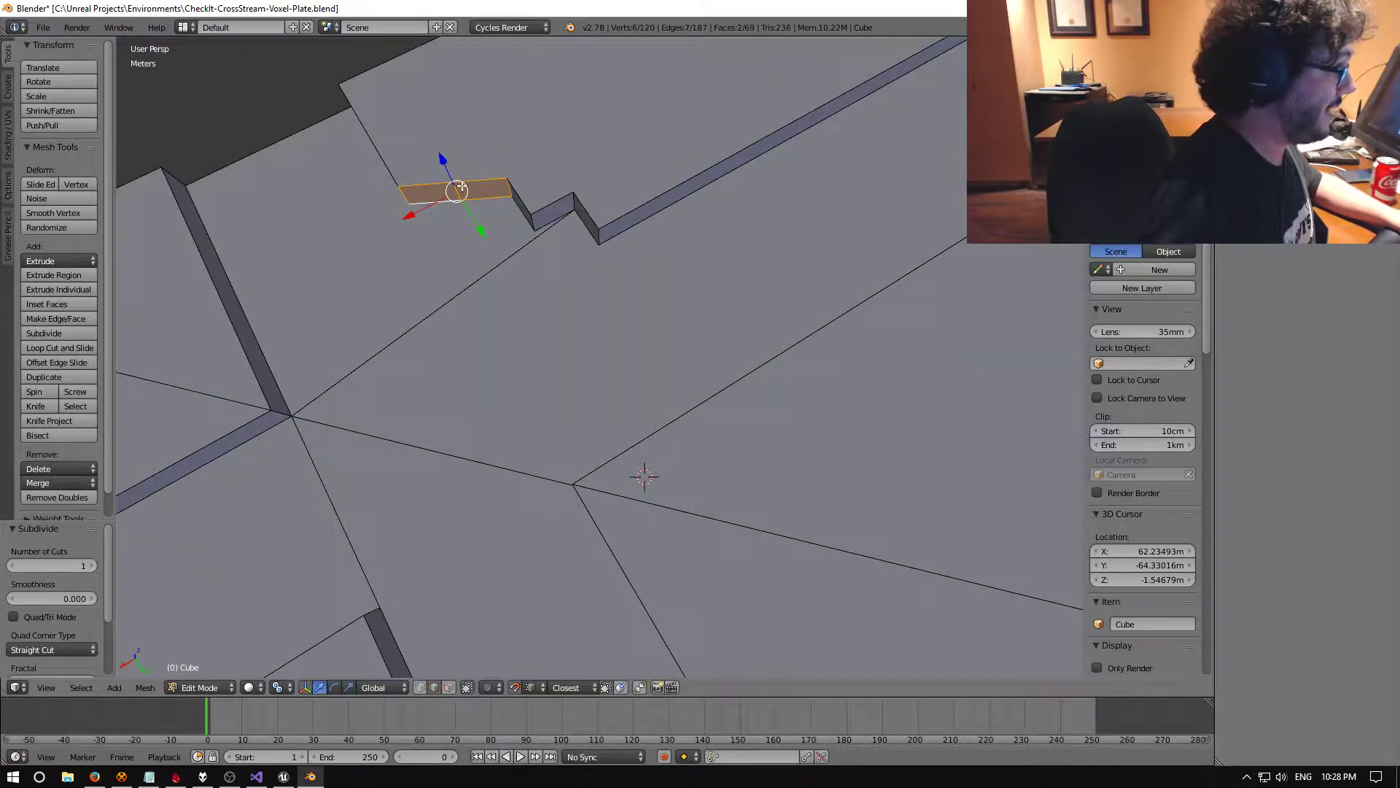
{"action": "right_click", "coordinate": [454, 193]}
{"action": "type", "text": "gy1.5"}
{"action": "key", "text": "Return"}
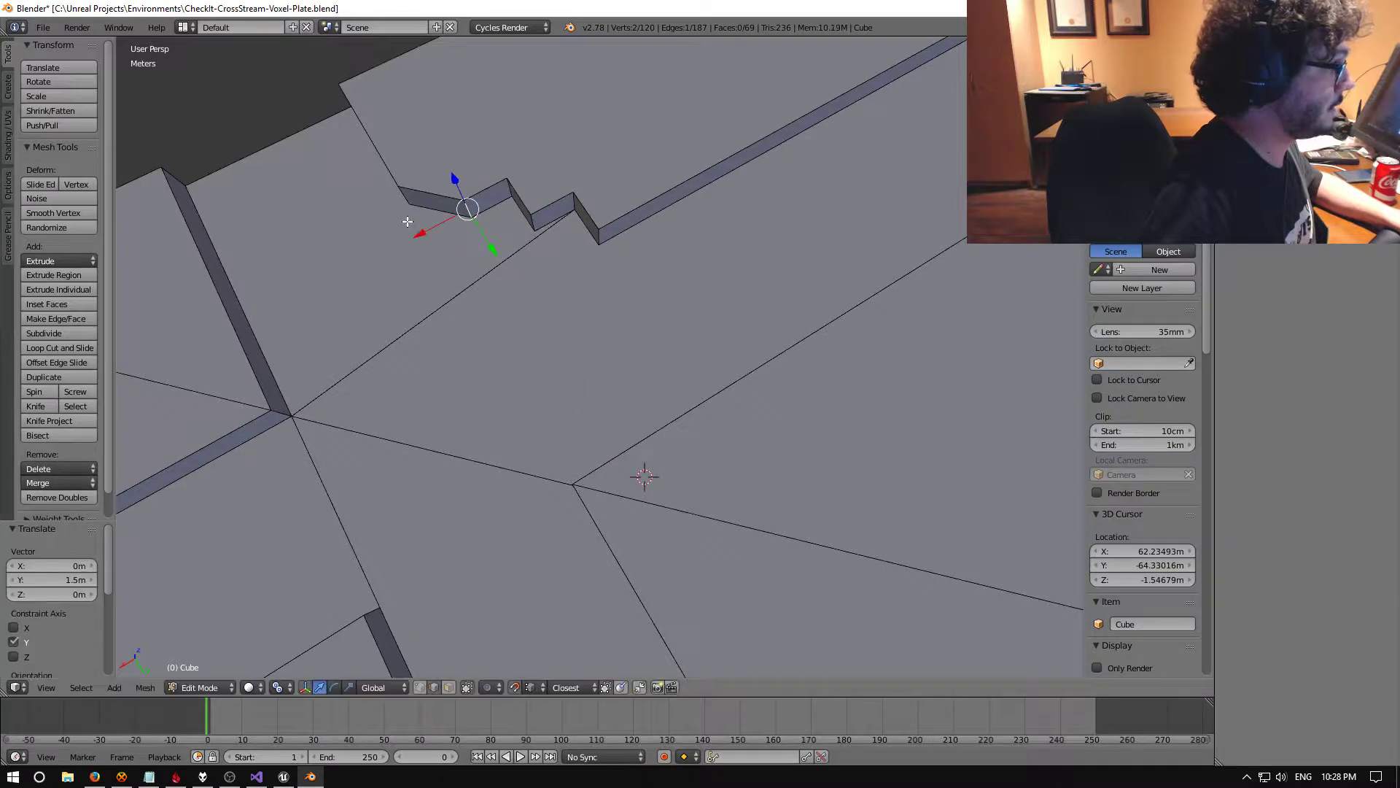
Subdivide the upper and lower edges of the last short slanted face of the staircase with one cut
{"action": "middle_click_drag", "start_coordinate": [469, 203], "coordinate": [375, 316]}
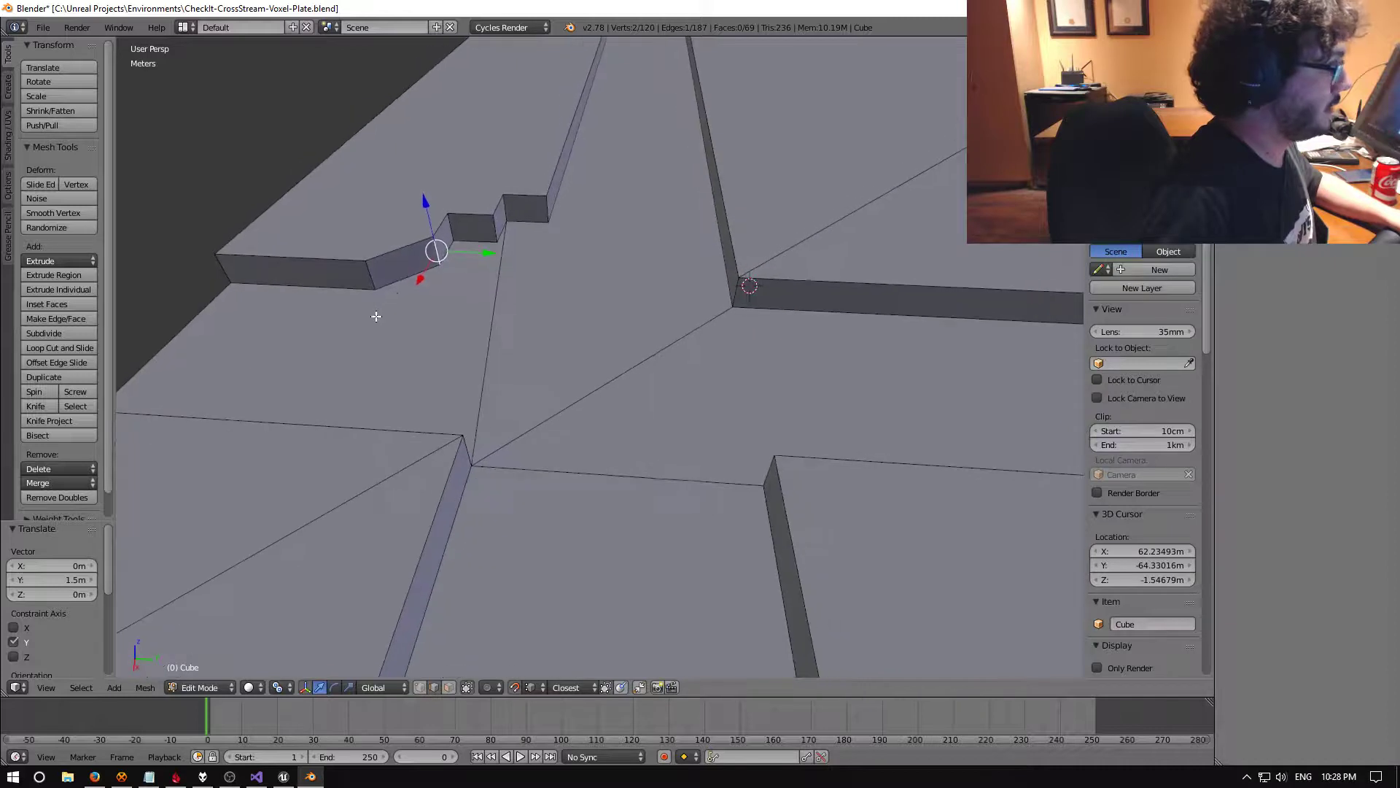
{"action": "right_click", "coordinate": [400, 254]}
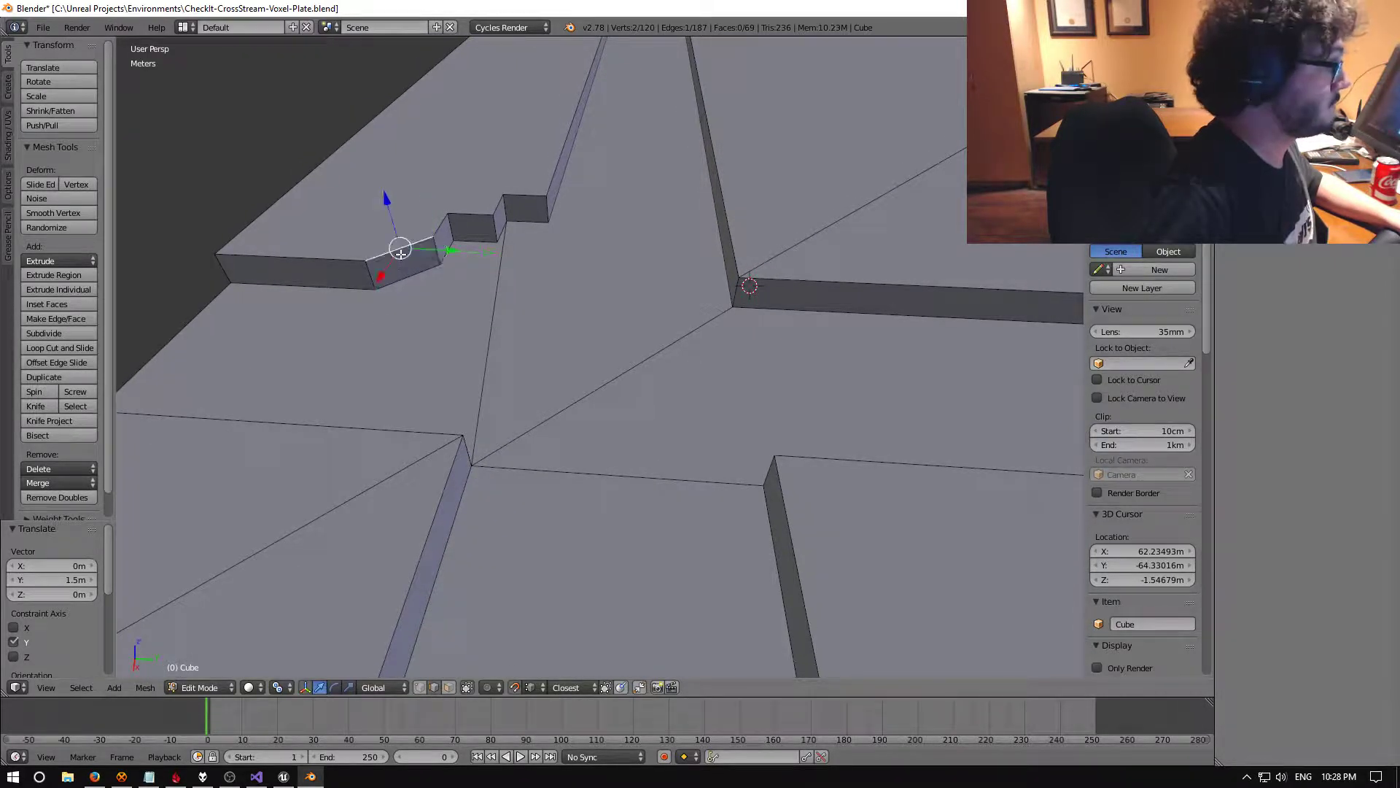
{"action": "right_click", "coordinate": [408, 281], "text": "shift"}
{"action": "key", "text": "space"}
{"action": "key", "text": "Return"}
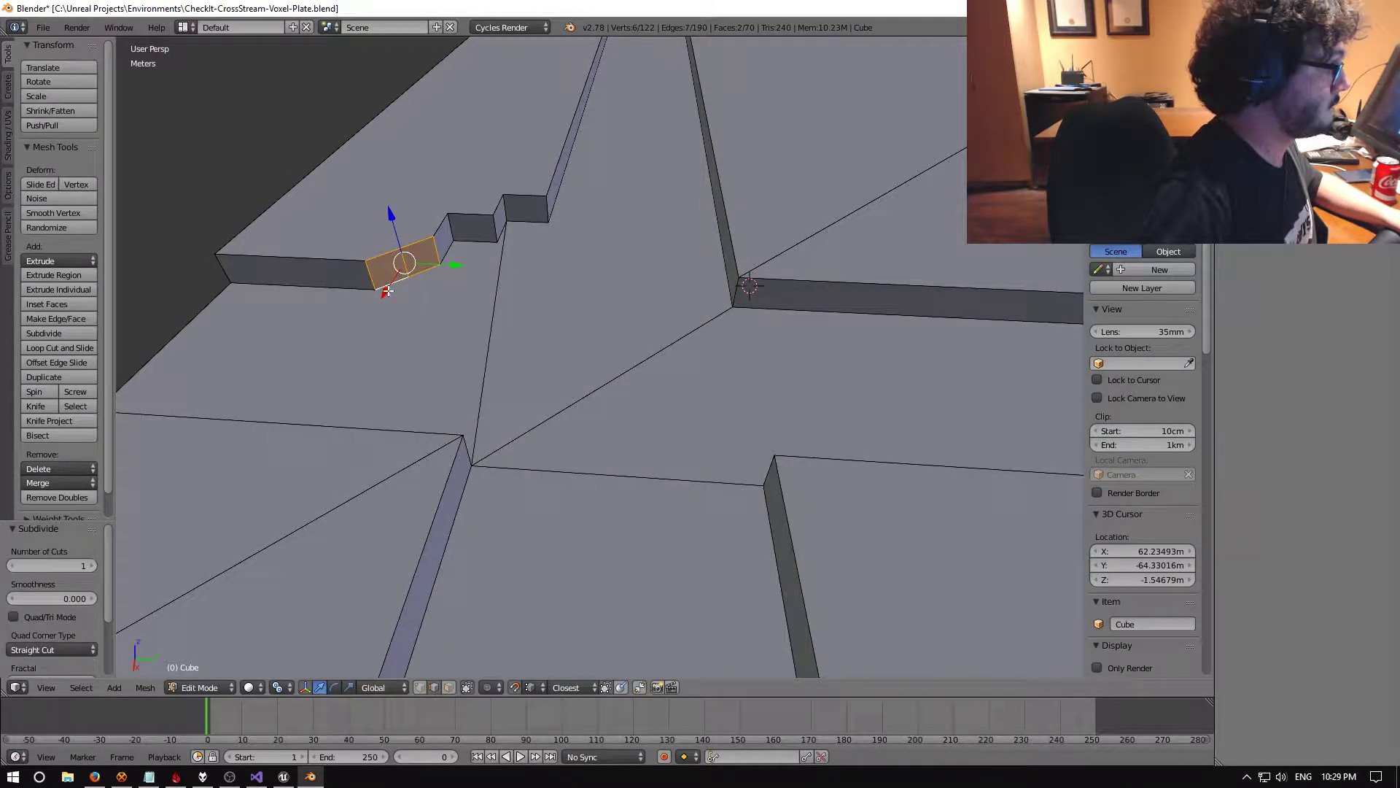
{"action": "key", "text": "g"}
{"action": "key", "text": "Escape"}
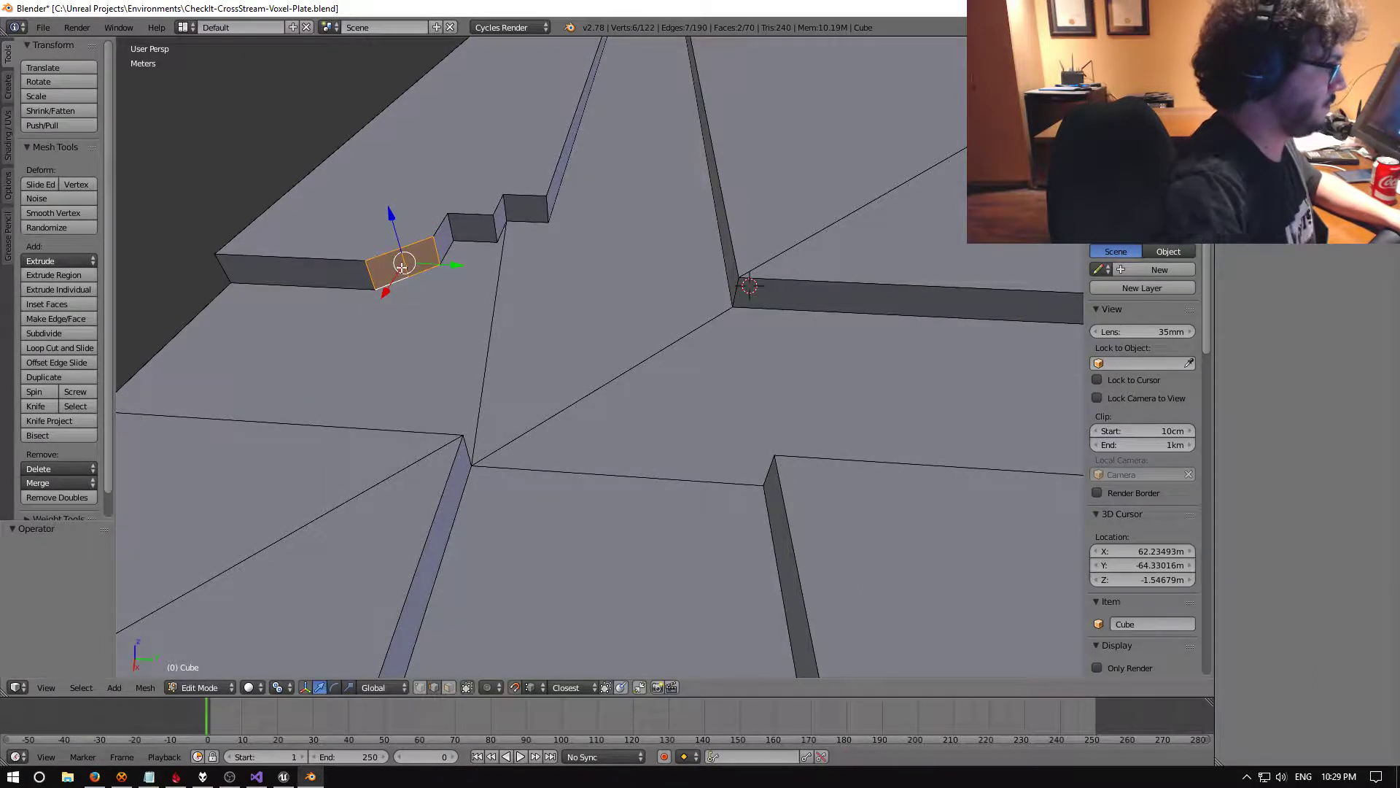
Move the last slanted face's new vertical edge -1.5 m along X and -1.5 m along Y to square off the staircase
{"action": "right_click", "coordinate": [403, 271]}
{"action": "key", "text": "g"}
{"action": "key", "text": "x"}
{"action": "left_click", "coordinate": [459, 252]}
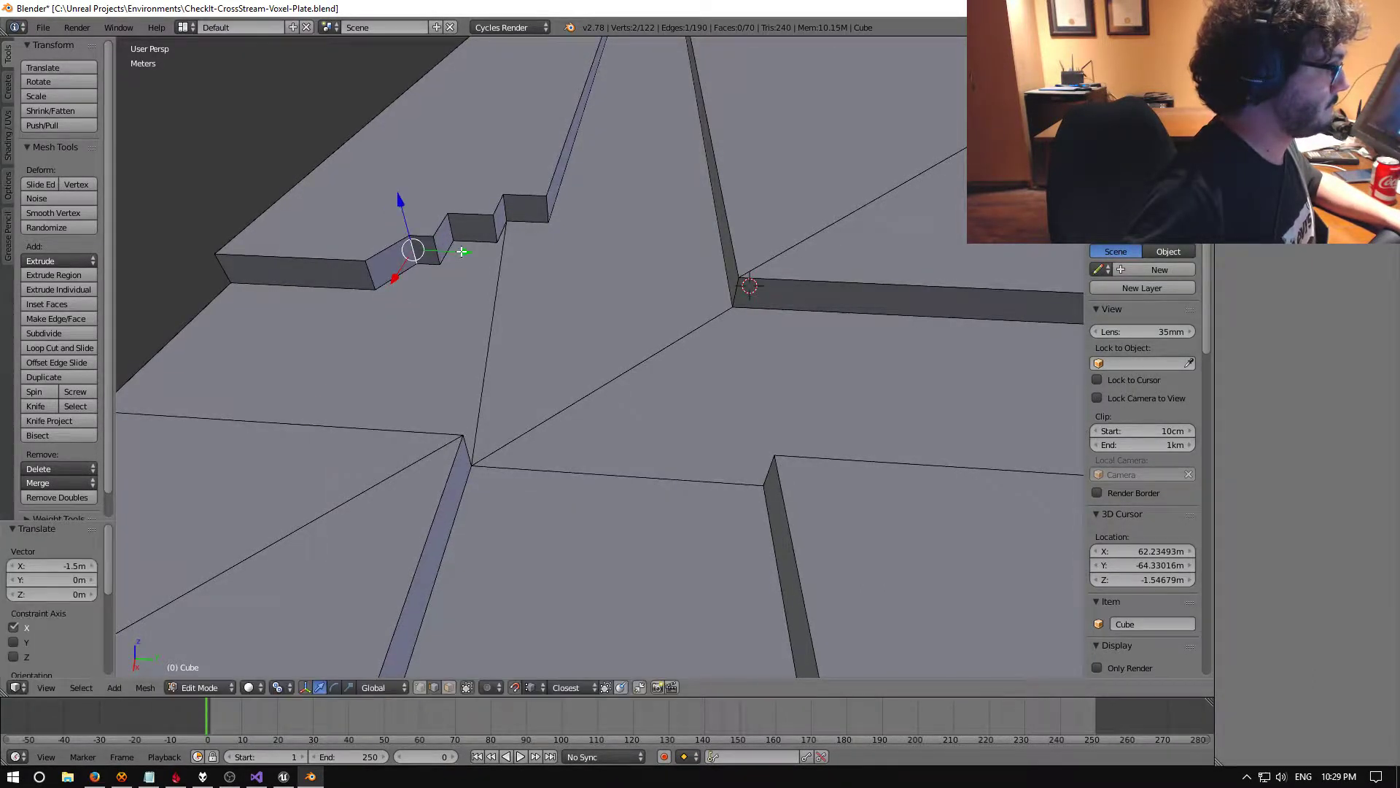
{"action": "key", "text": "g"}
{"action": "key", "text": "y"}
{"action": "left_click", "coordinate": [466, 255]}
Dissolve the diagonal edges running across the plate's top surfaces, channel floor and underside
{"action": "middle_click_drag", "start_coordinate": [466, 255], "coordinate": [597, 325]}
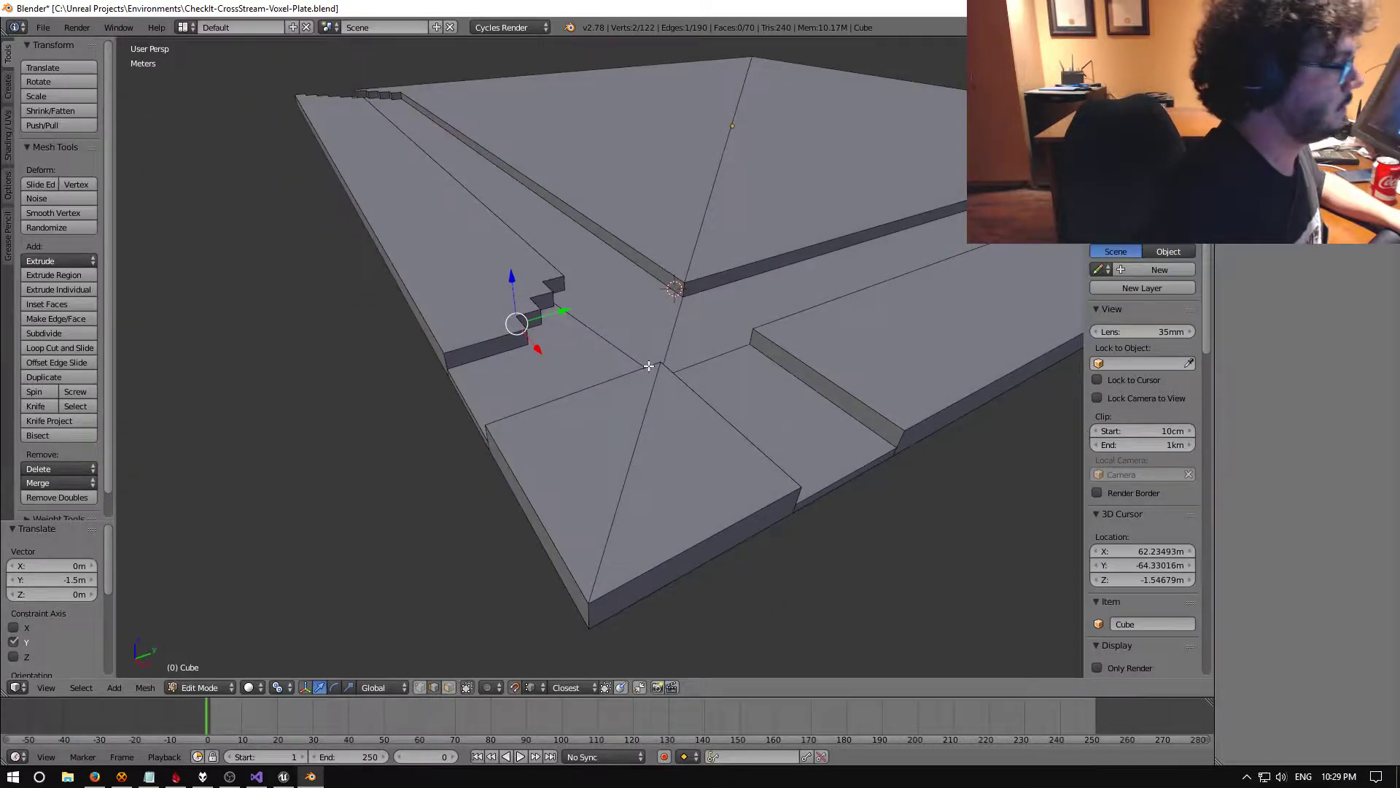
{"action": "middle_click_drag", "start_coordinate": [648, 365], "coordinate": [560, 387]}
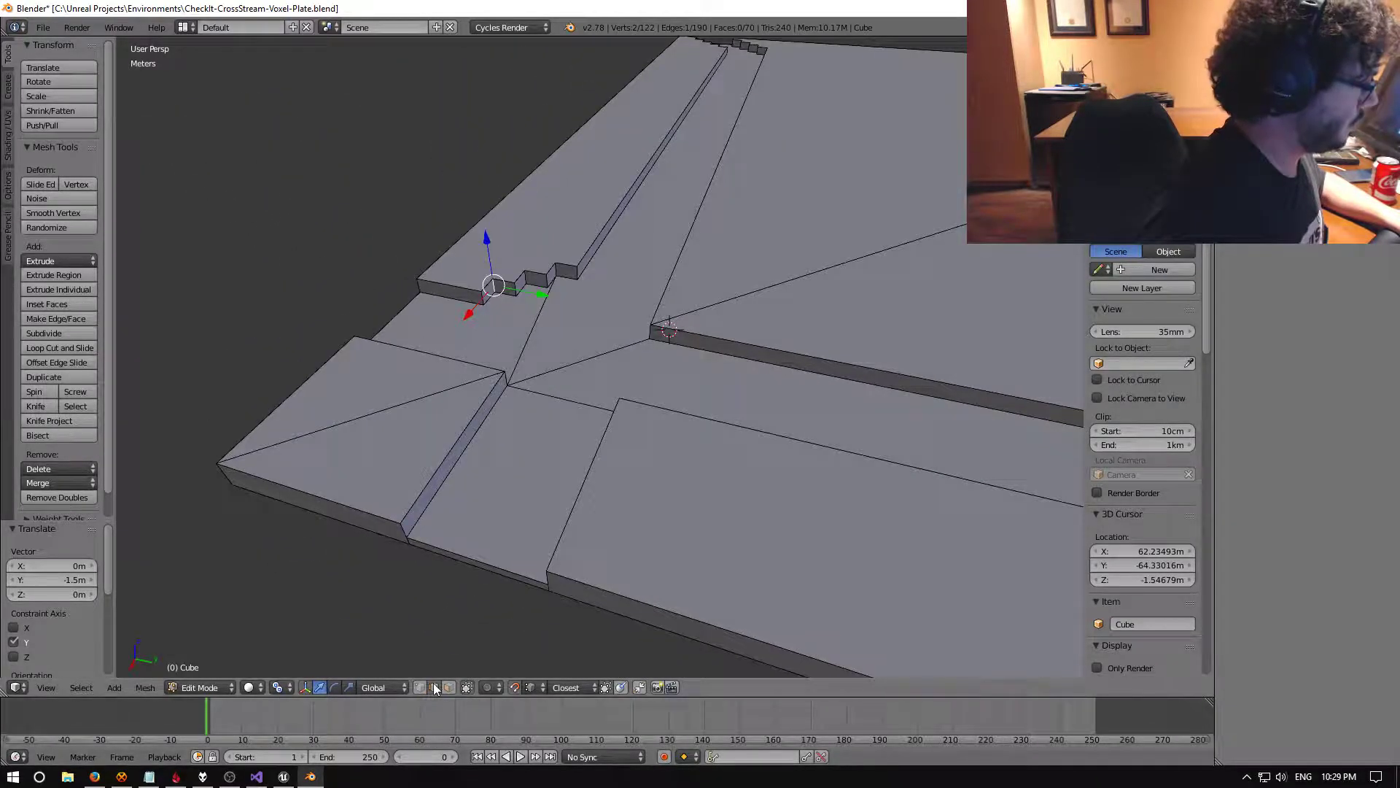
{"action": "right_click", "coordinate": [580, 360]}
{"action": "right_click", "coordinate": [724, 305], "text": "shift"}
{"action": "middle_click_drag", "start_coordinate": [717, 315], "coordinate": [669, 344]}
{"action": "right_click", "coordinate": [364, 369], "text": "shift"}
{"action": "right_click", "coordinate": [524, 345], "text": "shift"}
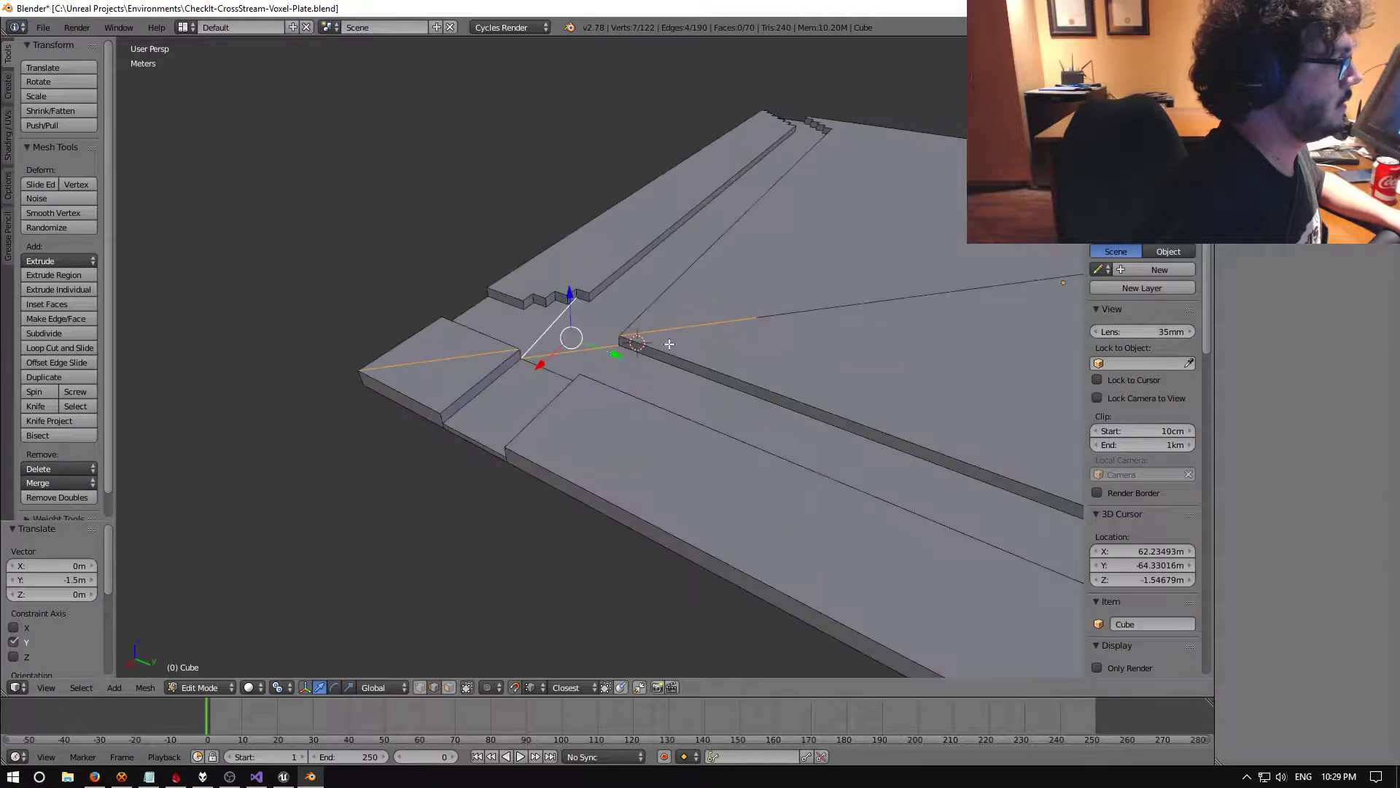
{"action": "right_click", "coordinate": [820, 312], "text": "shift"}
{"action": "scroll", "coordinate": [666, 321], "scroll_direction": "up", "scroll_amount": 5}
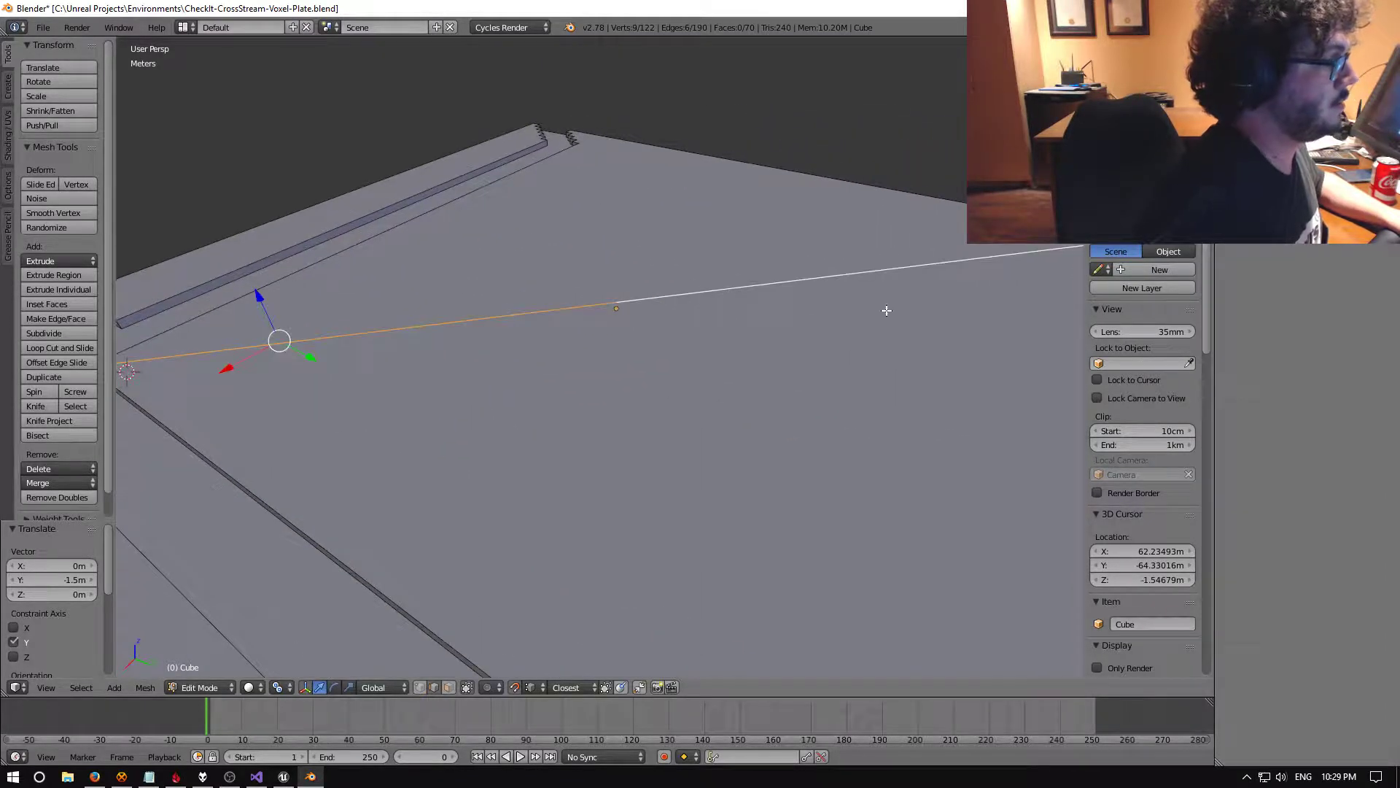
{"action": "scroll", "coordinate": [885, 312], "scroll_direction": "down", "scroll_amount": 5}
{"action": "middle_click_drag", "start_coordinate": [884, 312], "coordinate": [711, 236]}
{"action": "right_click", "coordinate": [711, 236], "text": "shift"}
{"action": "key", "text": "x"}
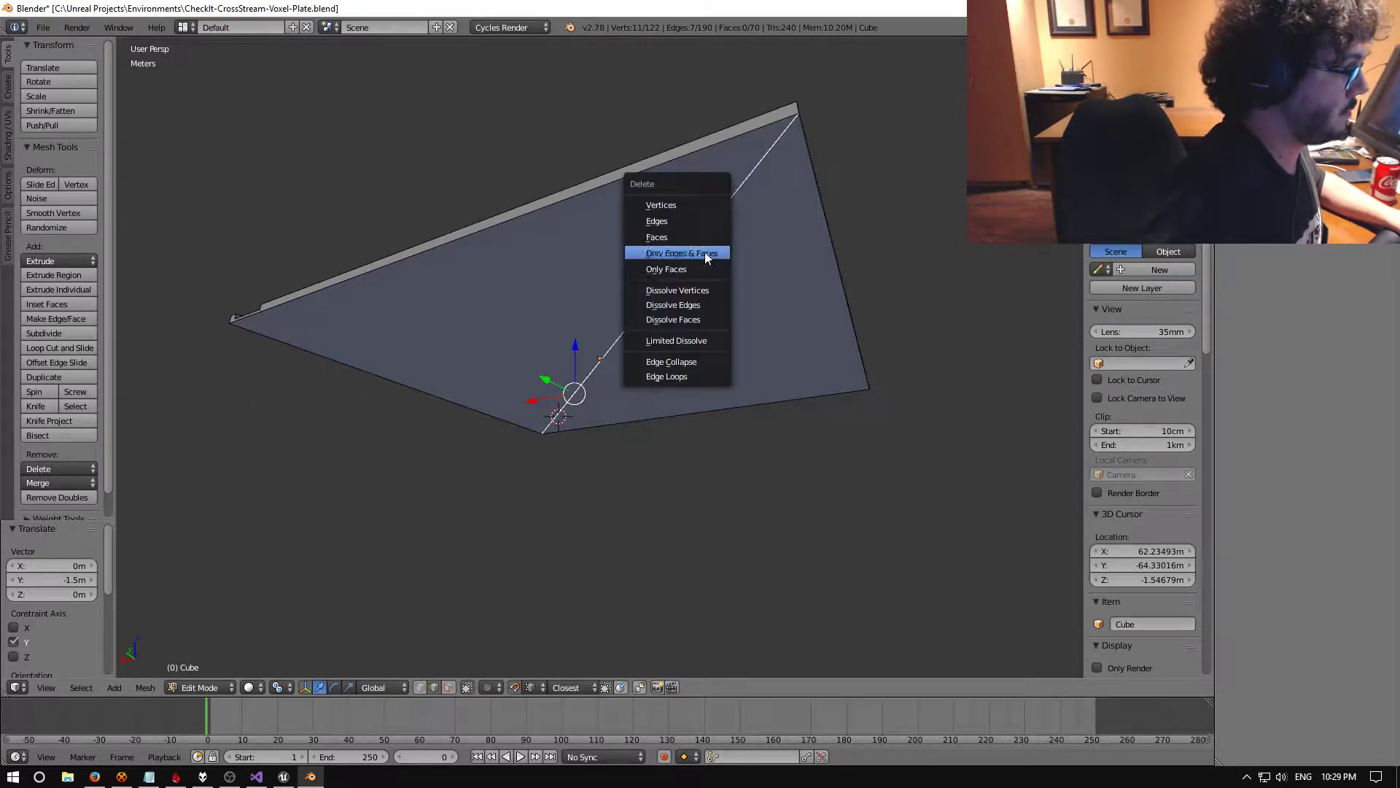
{"action": "left_click", "coordinate": [688, 306]}
{"action": "middle_click_drag", "start_coordinate": [688, 306], "coordinate": [869, 372]}
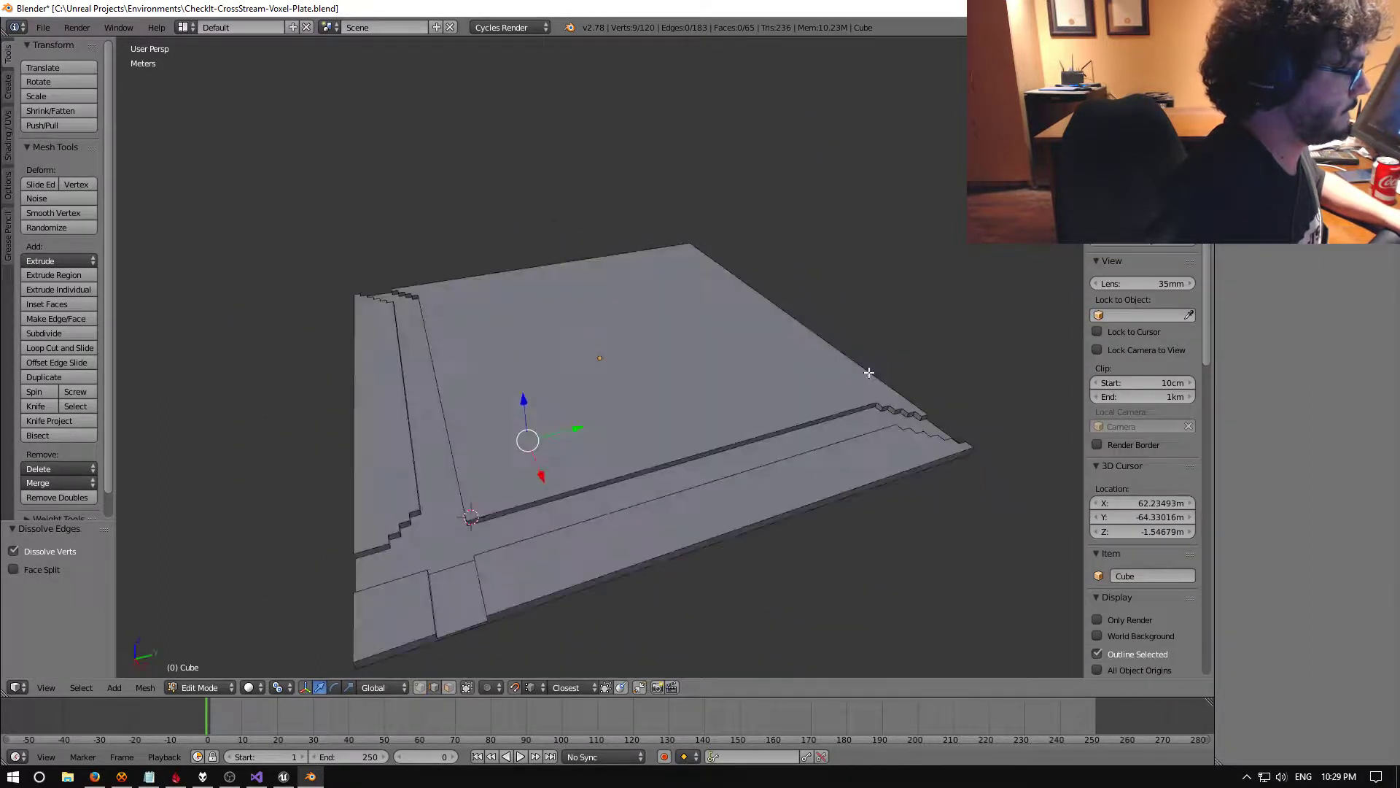
Subdivide the upper and lower edges of the large platform's X-direction side wall with one cut
{"action": "scroll", "coordinate": [600, 496], "scroll_direction": "up", "scroll_amount": 2}
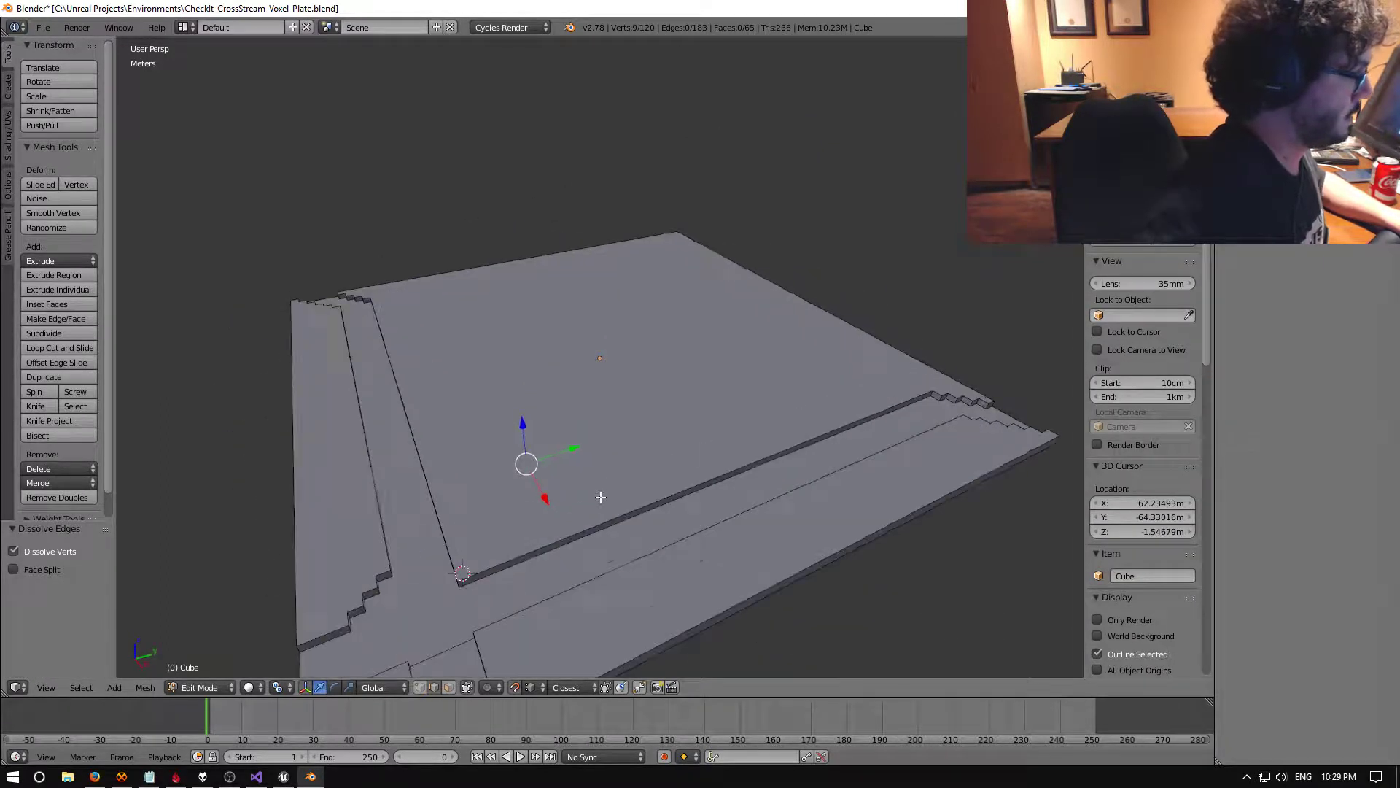
{"action": "middle_click_drag", "start_coordinate": [585, 507], "coordinate": [671, 482]}
{"action": "scroll", "coordinate": [654, 375], "scroll_direction": "up", "scroll_amount": 2}
{"action": "scroll", "coordinate": [653, 378], "scroll_direction": "down", "scroll_amount": 2}
{"action": "scroll", "coordinate": [587, 475], "scroll_direction": "up", "scroll_amount": 3}
{"action": "right_click", "coordinate": [814, 373]}
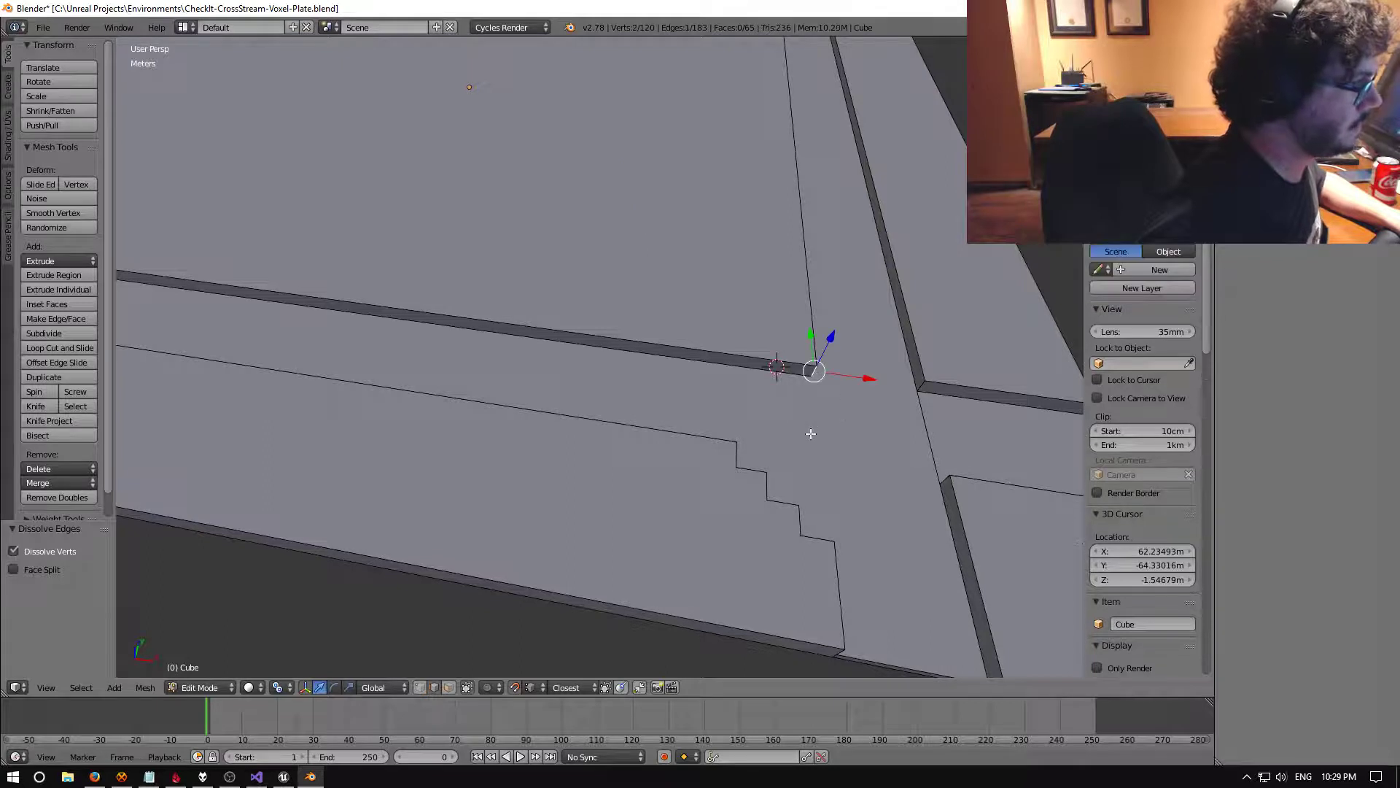
{"action": "key", "text": "KP_Decimal"}
{"action": "middle_click_drag", "start_coordinate": [807, 424], "coordinate": [660, 379]}
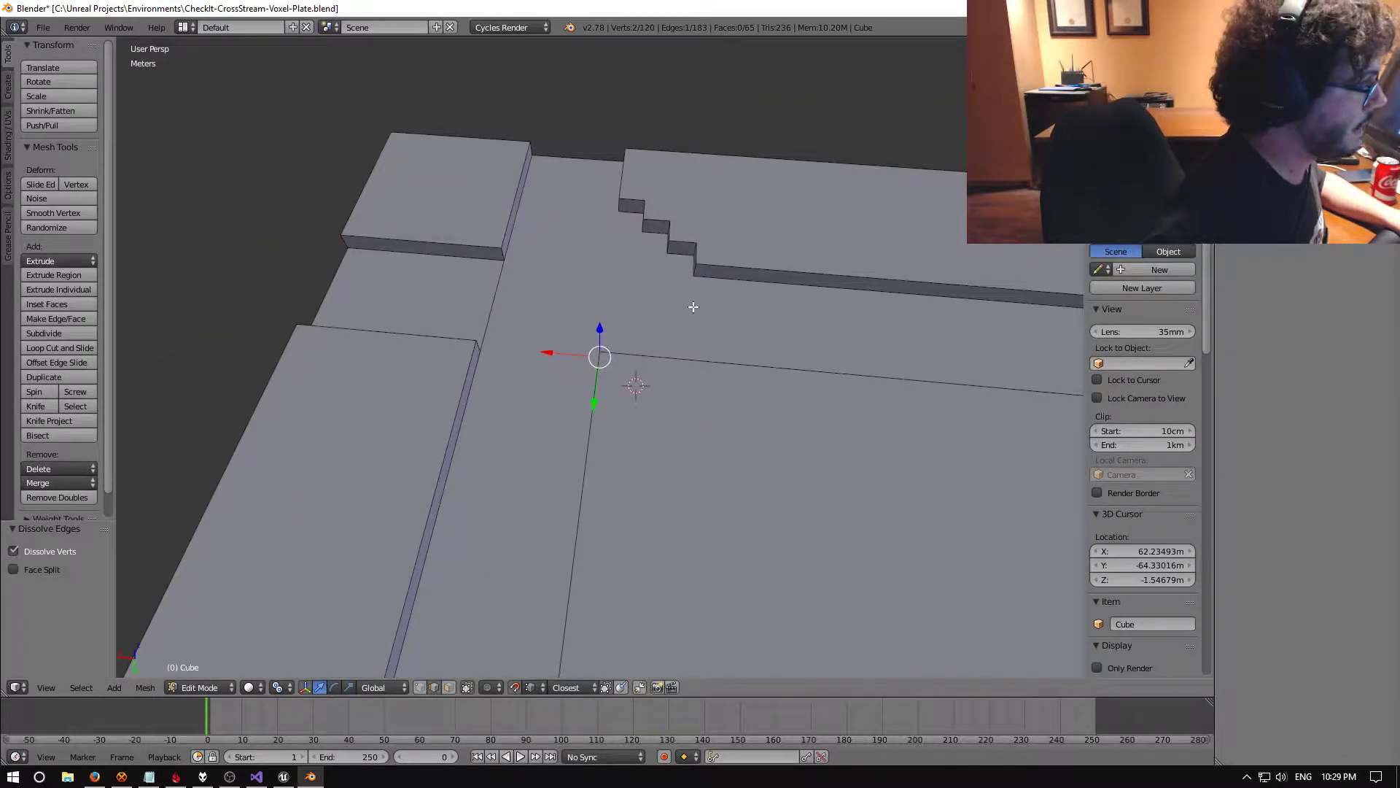
{"action": "middle_click_drag", "start_coordinate": [641, 271], "coordinate": [782, 323]}
{"action": "right_click", "coordinate": [522, 318]}
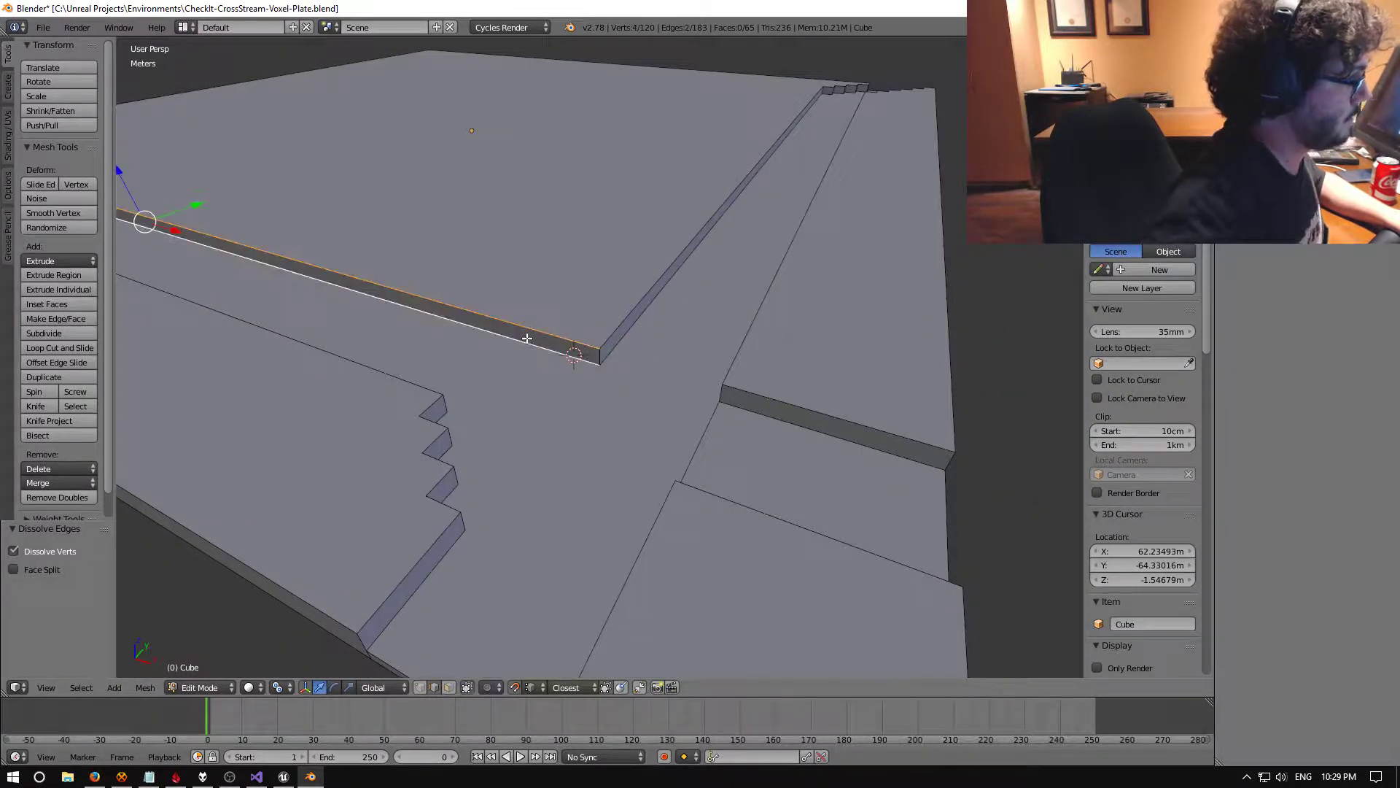
{"action": "key", "text": "w"}
{"action": "left_click", "coordinate": [584, 388]}
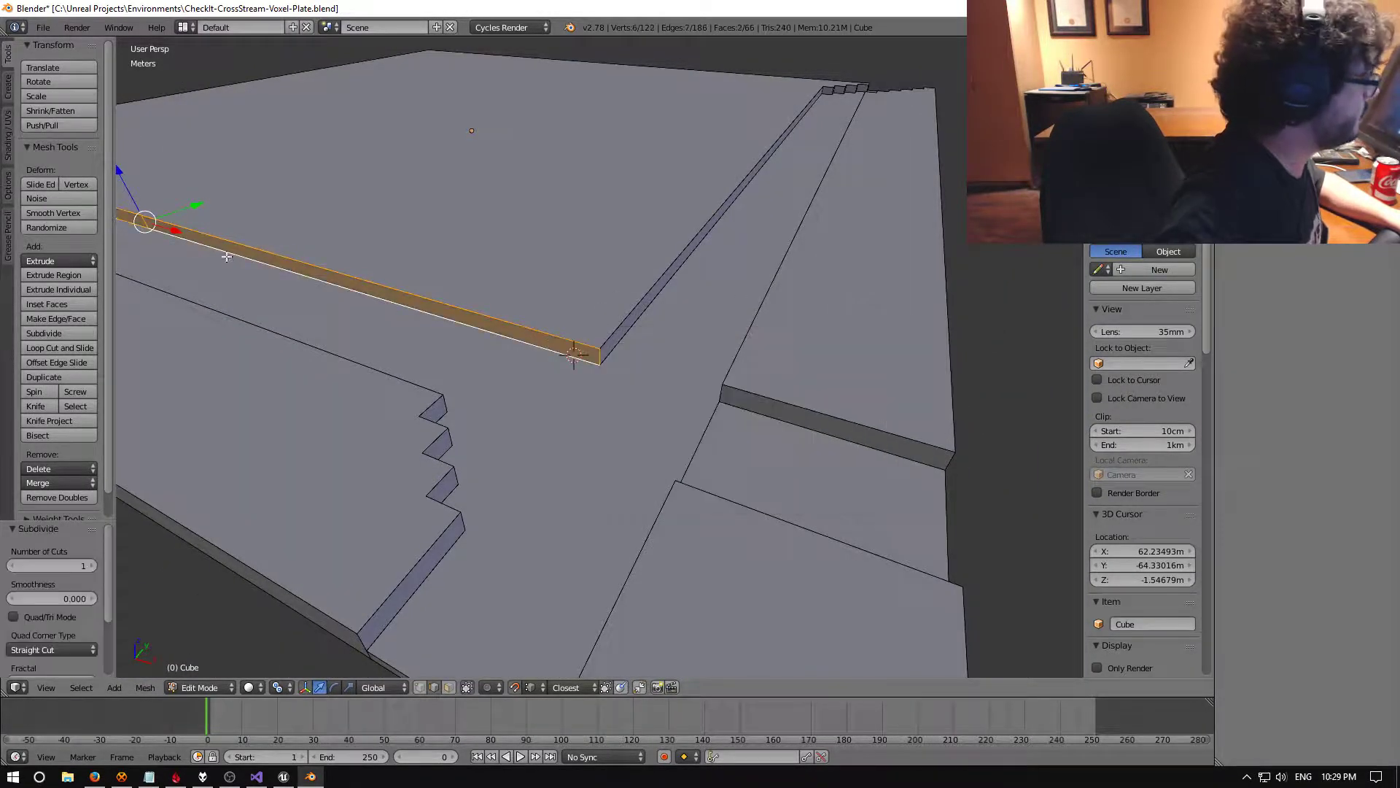
Move the wall's new vertical edge 66 m along X toward the platform corner
{"action": "right_click", "coordinate": [145, 223]}
{"action": "key", "text": "g"}
{"action": "key", "text": "x"}
{"action": "left_click", "coordinate": [446, 392]}
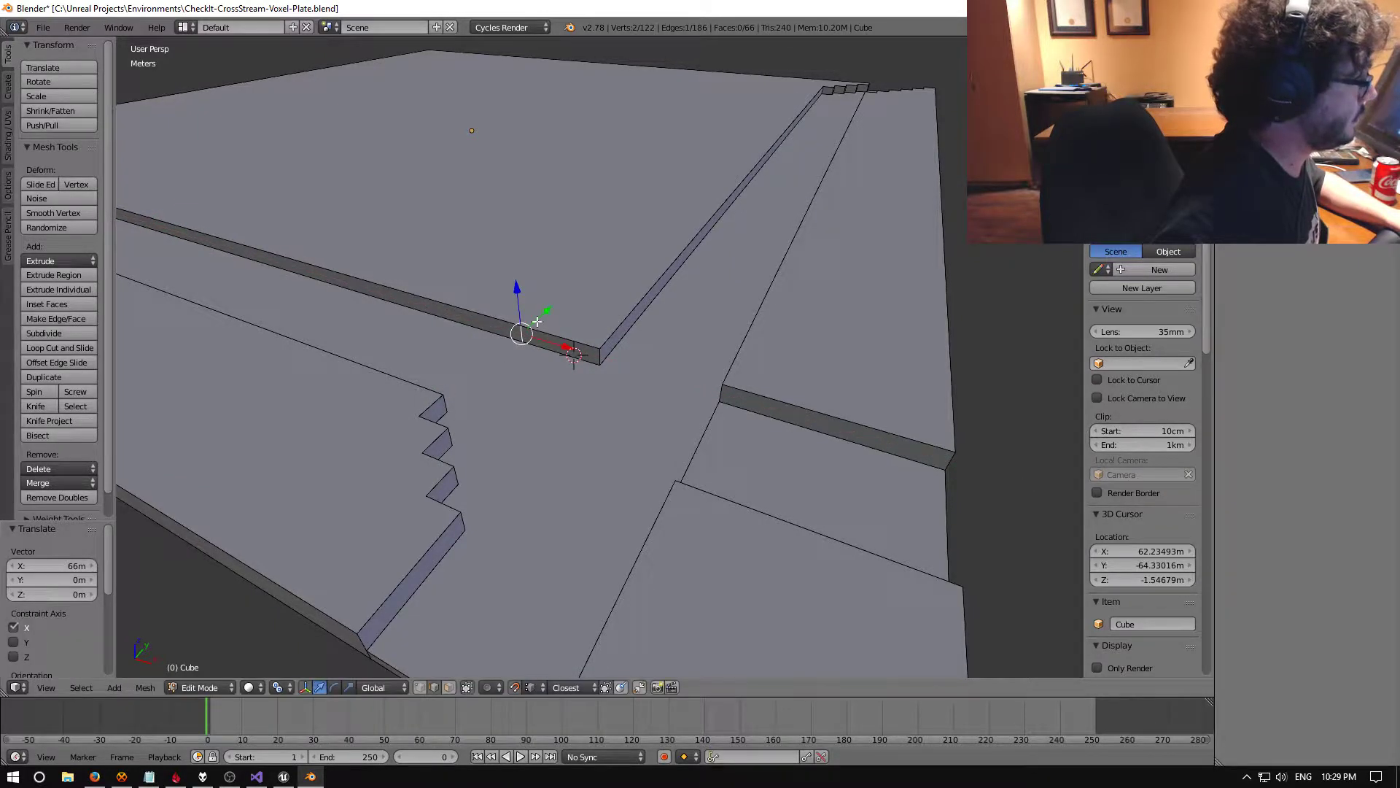
Subdivide the upper and lower edges of the platform's adjoining Y-direction side wall with one cut
{"action": "middle_click_drag", "start_coordinate": [446, 393], "coordinate": [406, 352]}
{"action": "middle_click_drag", "start_coordinate": [526, 342], "coordinate": [562, 348]}
{"action": "right_click", "coordinate": [705, 334]}
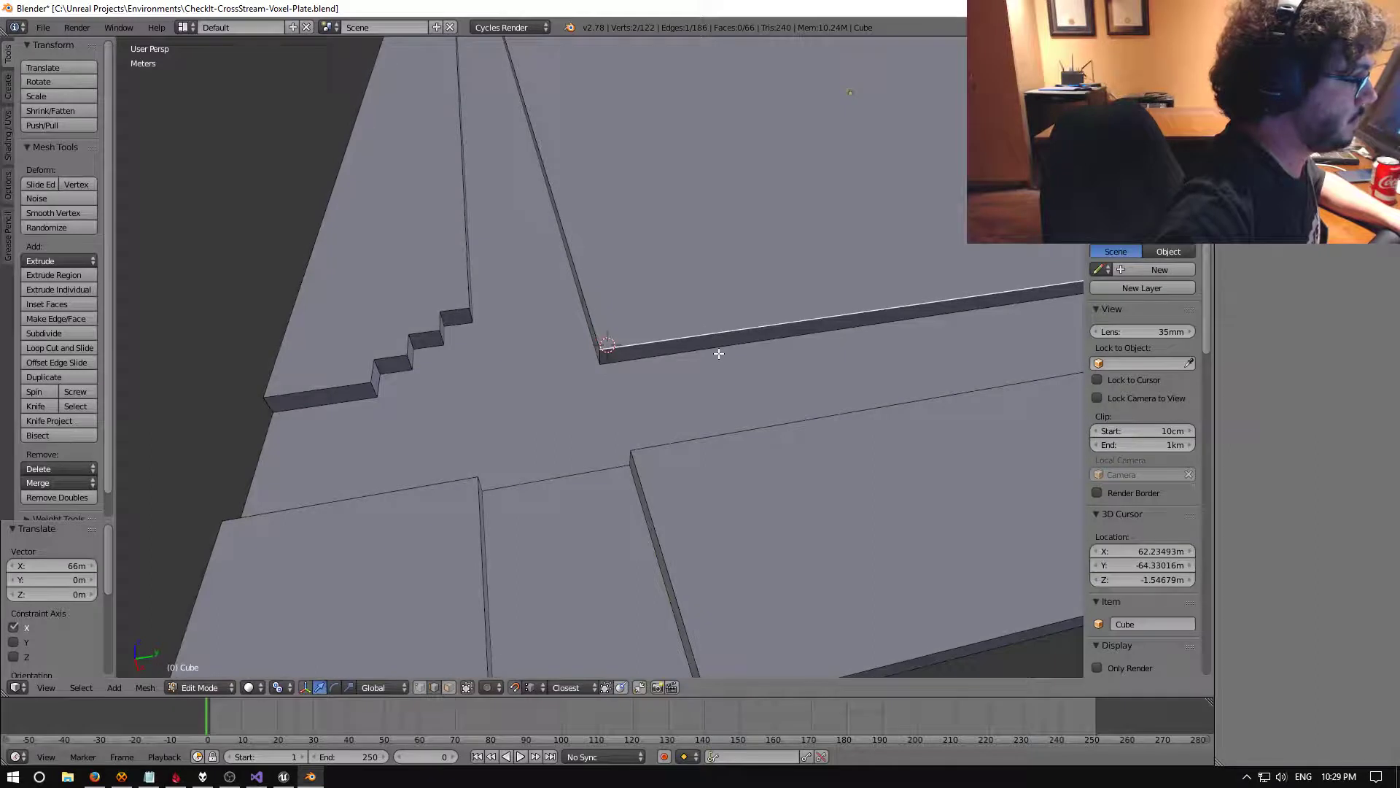
{"action": "right_click", "coordinate": [719, 355], "text": "shift"}
{"action": "middle_click_drag", "start_coordinate": [719, 355], "coordinate": [702, 376]}
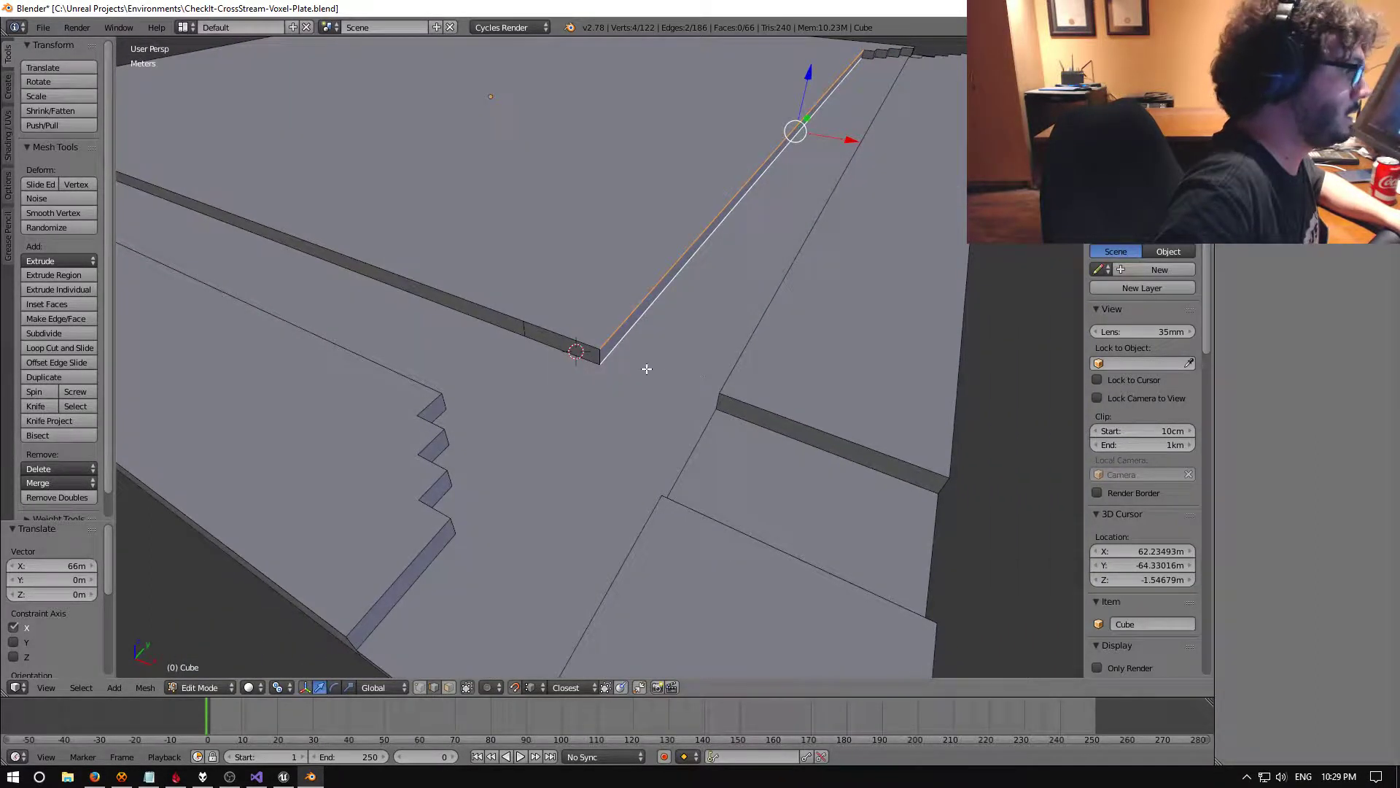
{"action": "key", "text": "space"}
{"action": "key", "text": "Return"}
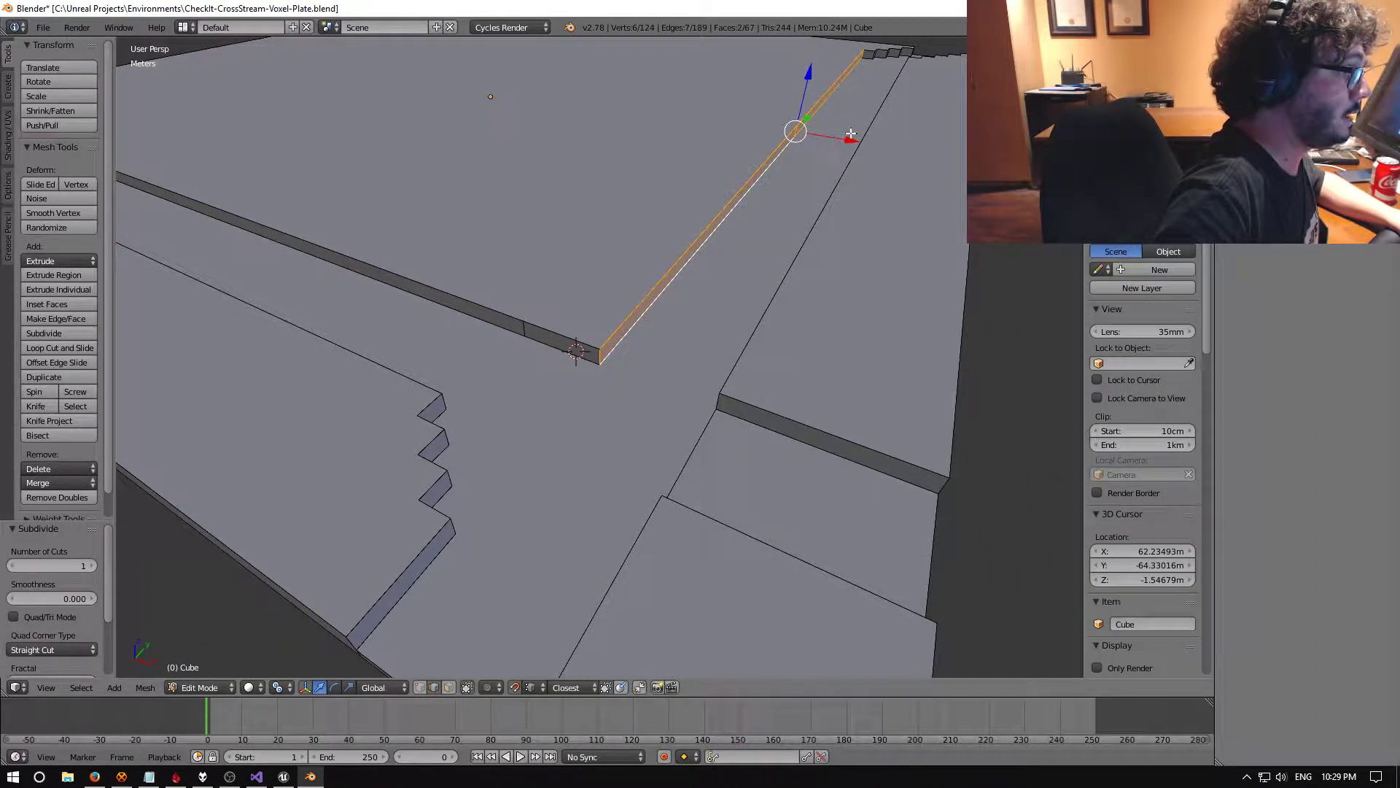
{"action": "left_click", "coordinate": [807, 118]}
Move the Y-direction wall's new vertical edge near the platform corner and set its Y translation to 9 m
{"action": "right_click", "coordinate": [809, 118]}
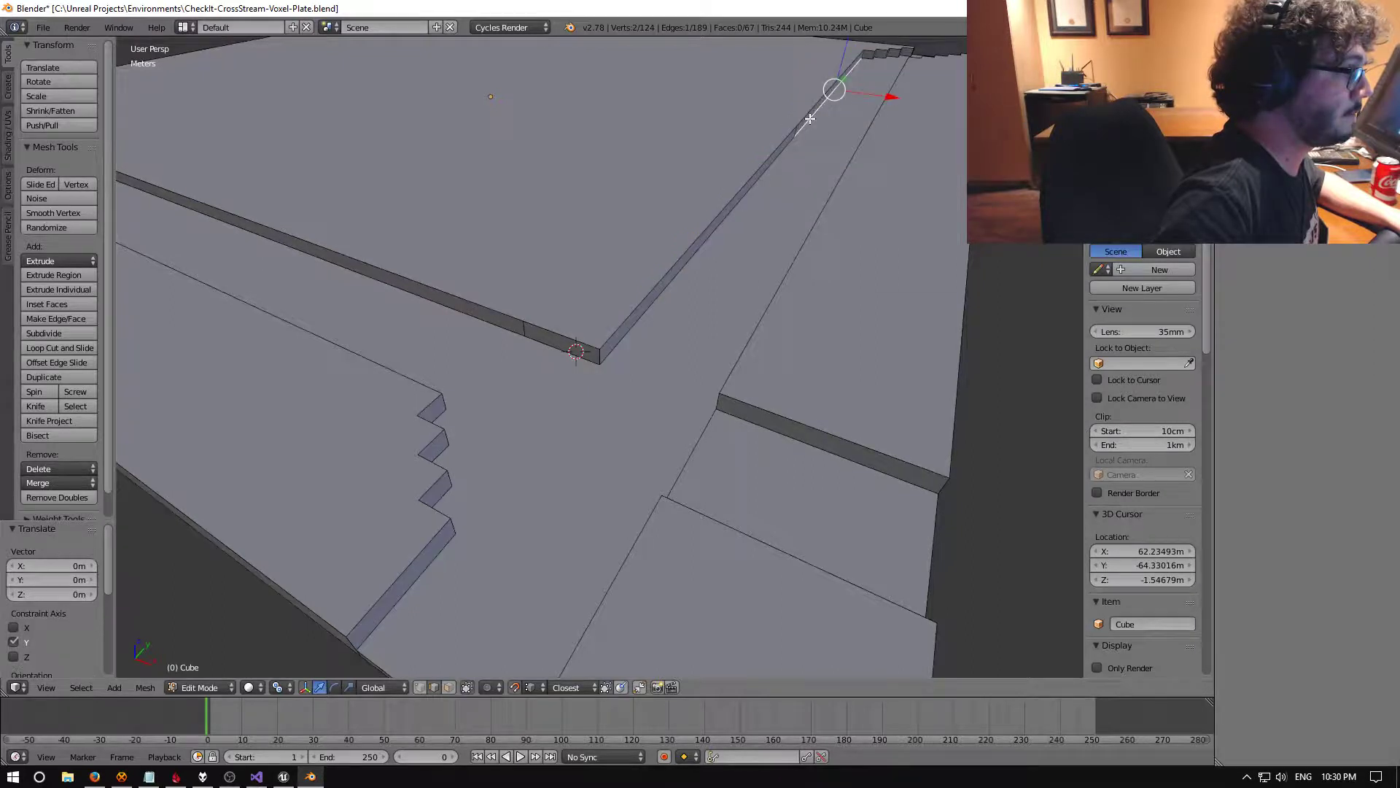
{"action": "left_click_drag", "start_coordinate": [795, 133], "coordinate": [647, 306]}
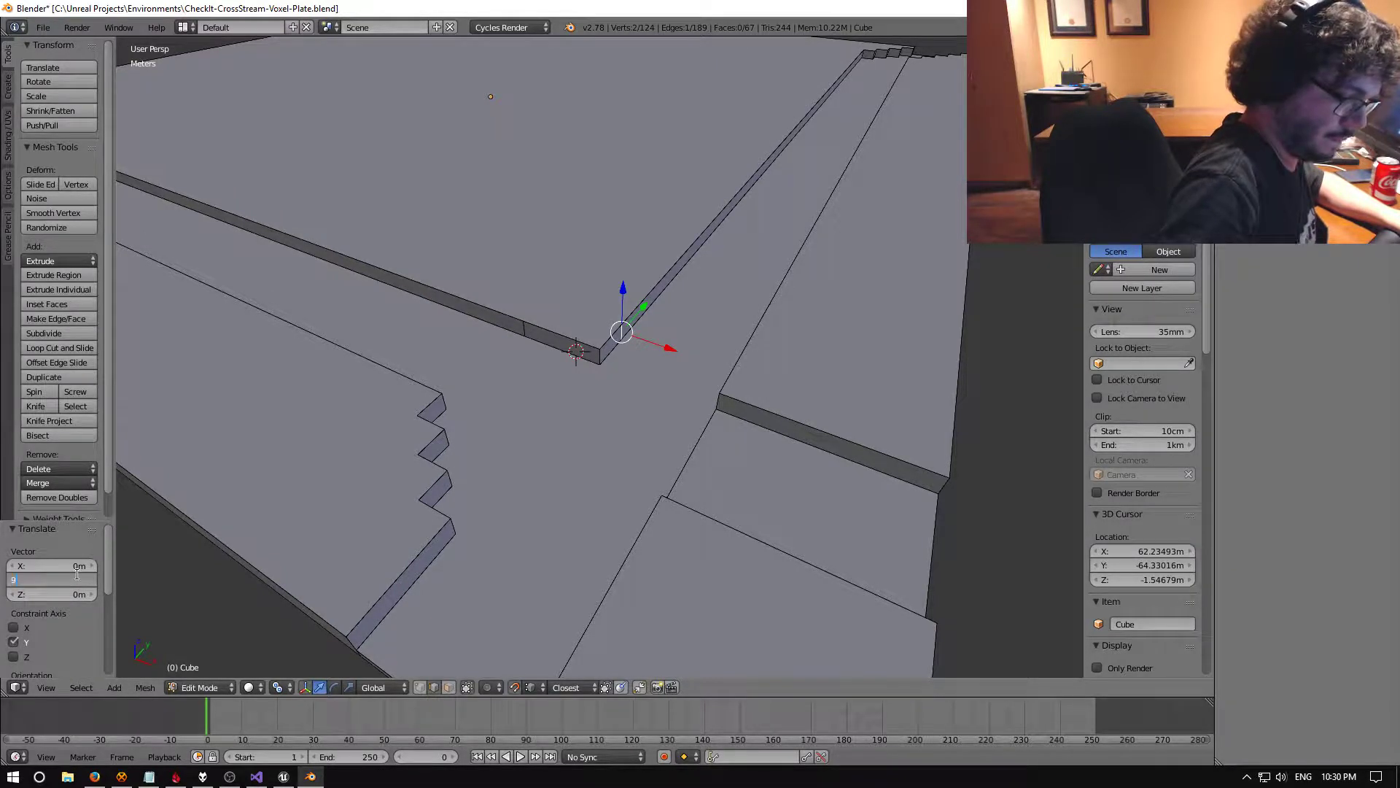
{"action": "left_click", "coordinate": [76, 574]}
{"action": "type", "text": "9"}
{"action": "key", "text": "Return"}
Move the platform's vertical corner edge -6 m along X and 3 m along Y to bevel the corner
{"action": "middle_click_drag", "start_coordinate": [494, 490], "coordinate": [646, 363]}
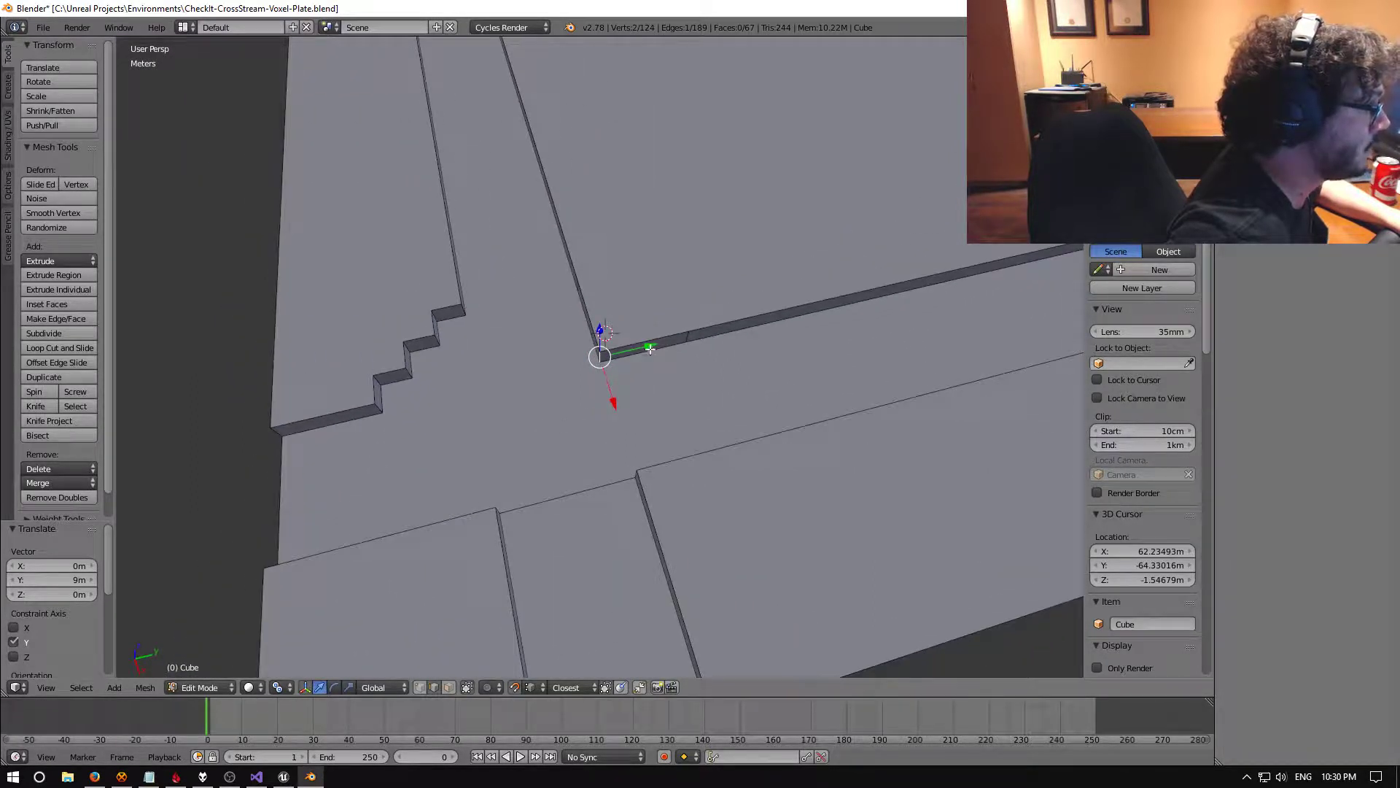
{"action": "key", "text": "g"}
{"action": "key", "text": "x"}
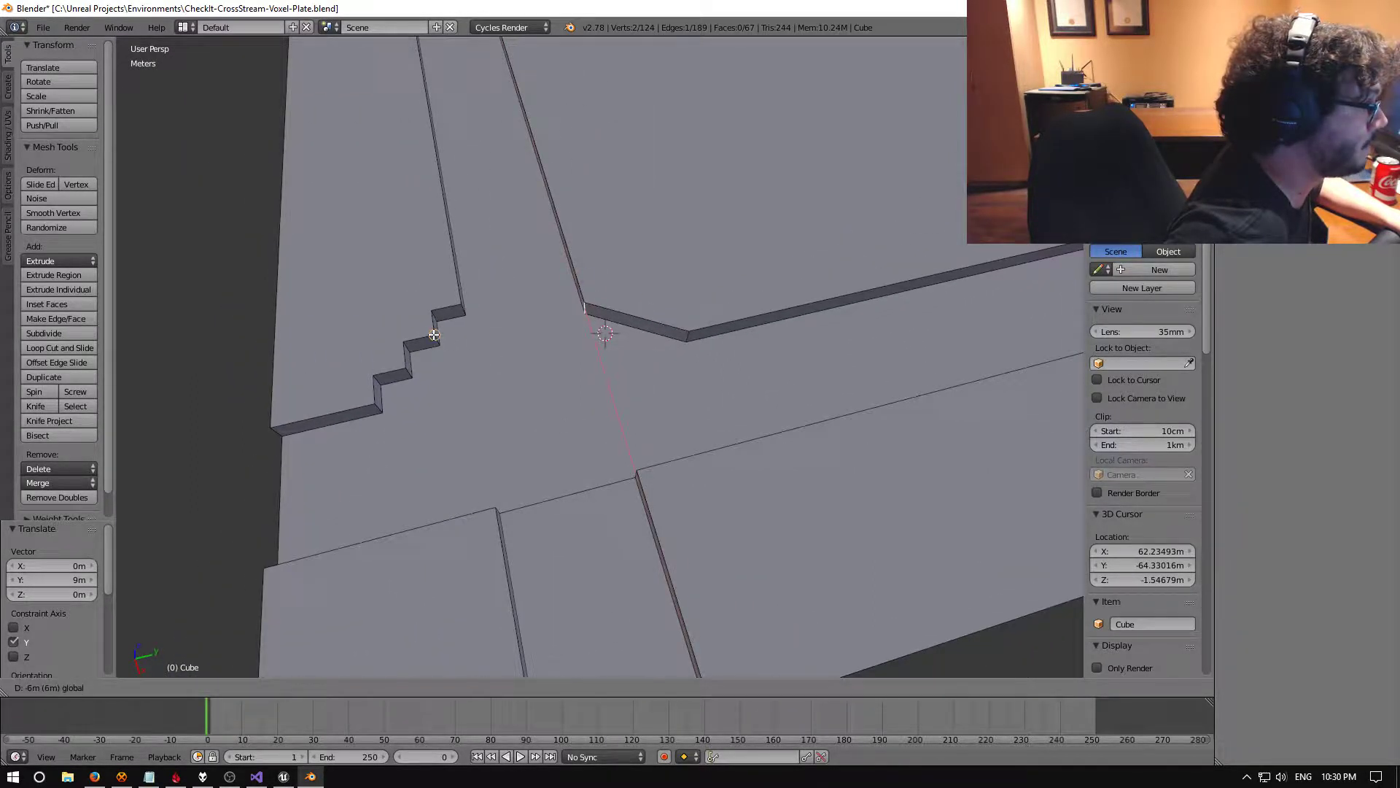
{"action": "left_click", "coordinate": [434, 335]}
{"action": "middle_click_drag", "start_coordinate": [576, 336], "coordinate": [595, 333]}
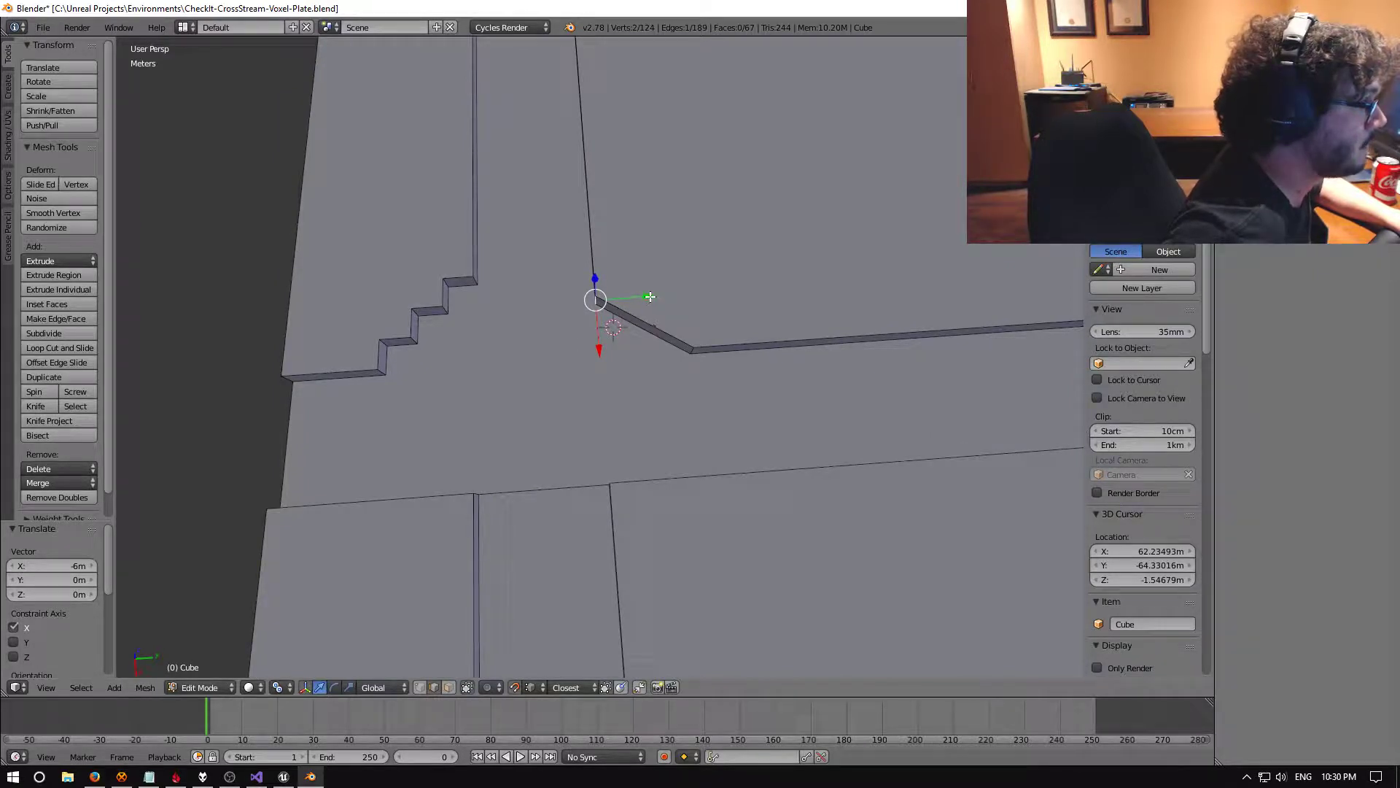
{"action": "left_click_drag", "start_coordinate": [650, 297], "coordinate": [674, 296]}
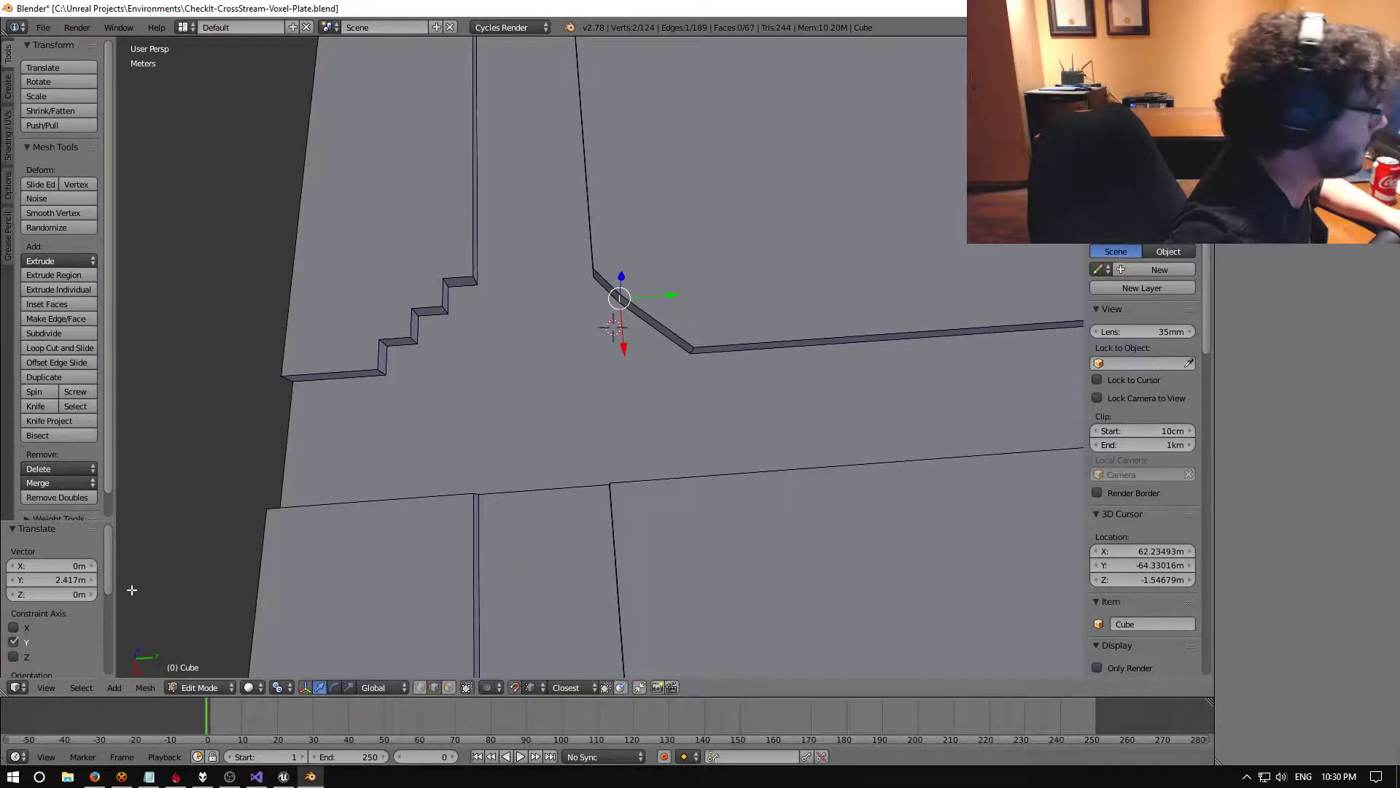
{"action": "left_click", "coordinate": [65, 579]}
{"action": "key", "text": "Return"}
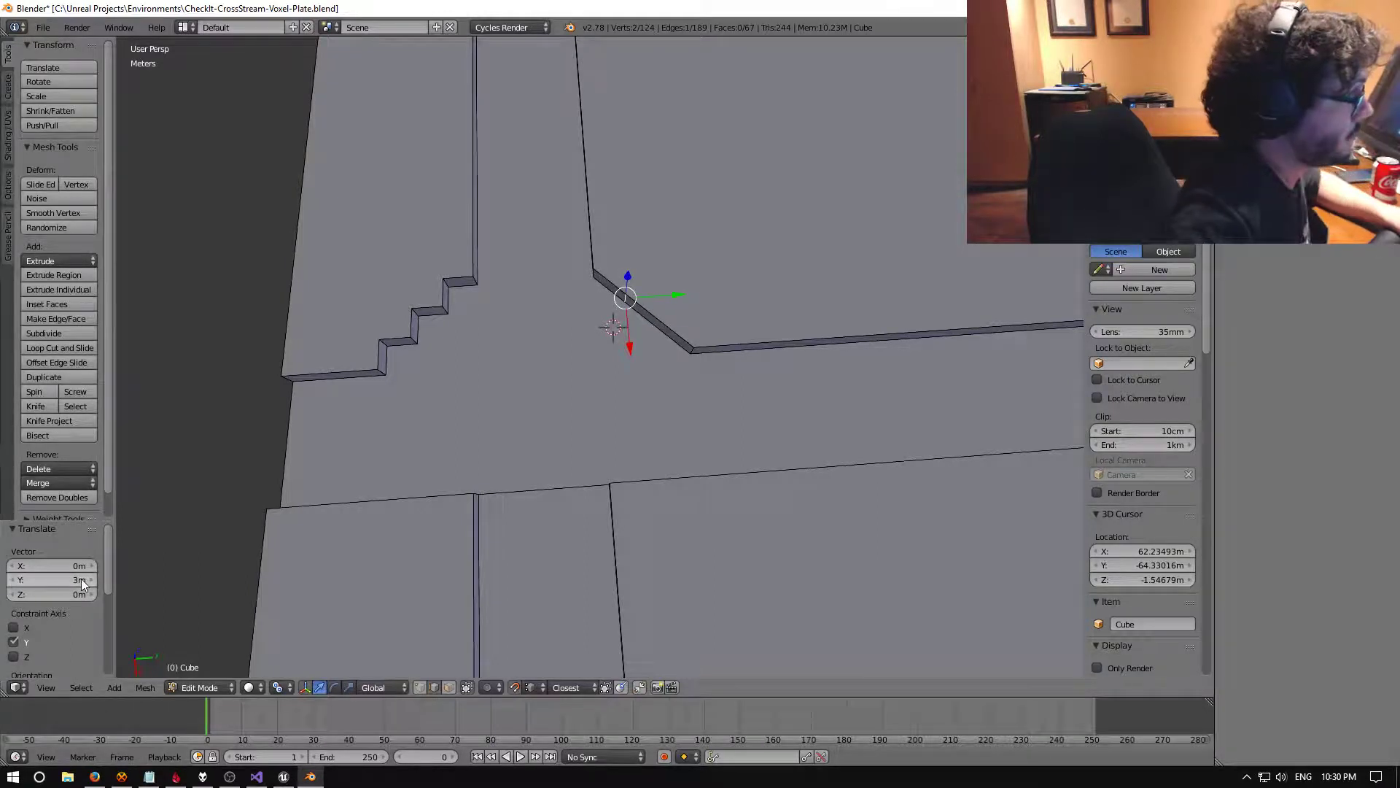
Subdivide the upper and lower edges of the shorter slanted corner face
{"action": "left_click", "coordinate": [616, 283], "text": "shift"}
{"action": "middle_click_drag", "start_coordinate": [616, 283], "coordinate": [590, 297]}
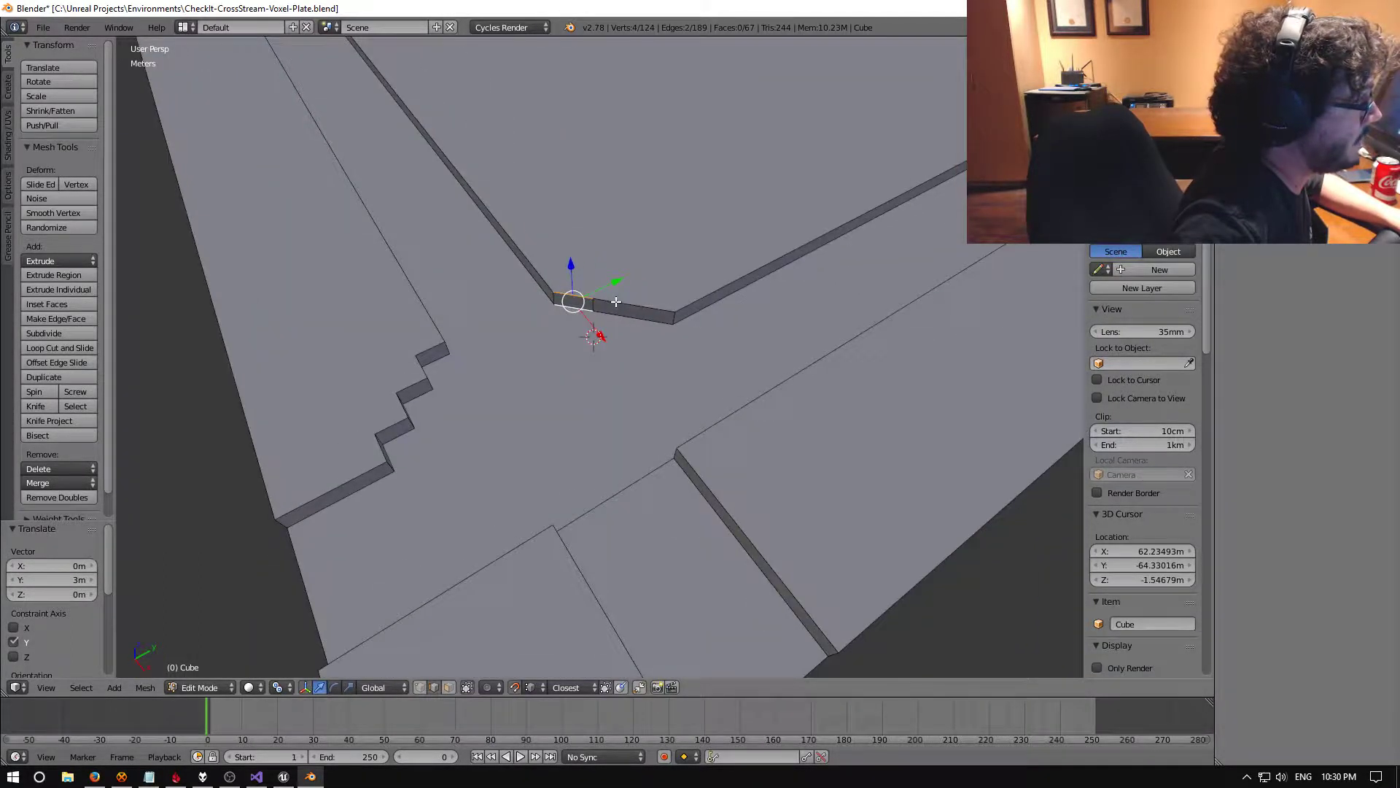
{"action": "key", "text": "space"}
{"action": "type", "text": "subdivide"}
{"action": "key", "text": "Return"}
Move the shorter slanted face's new vertical edge 1.5 m along Y and -1.5 m along X to form a stair notch
{"action": "right_click", "coordinate": [584, 301]}
{"action": "type", "text": "gy"}
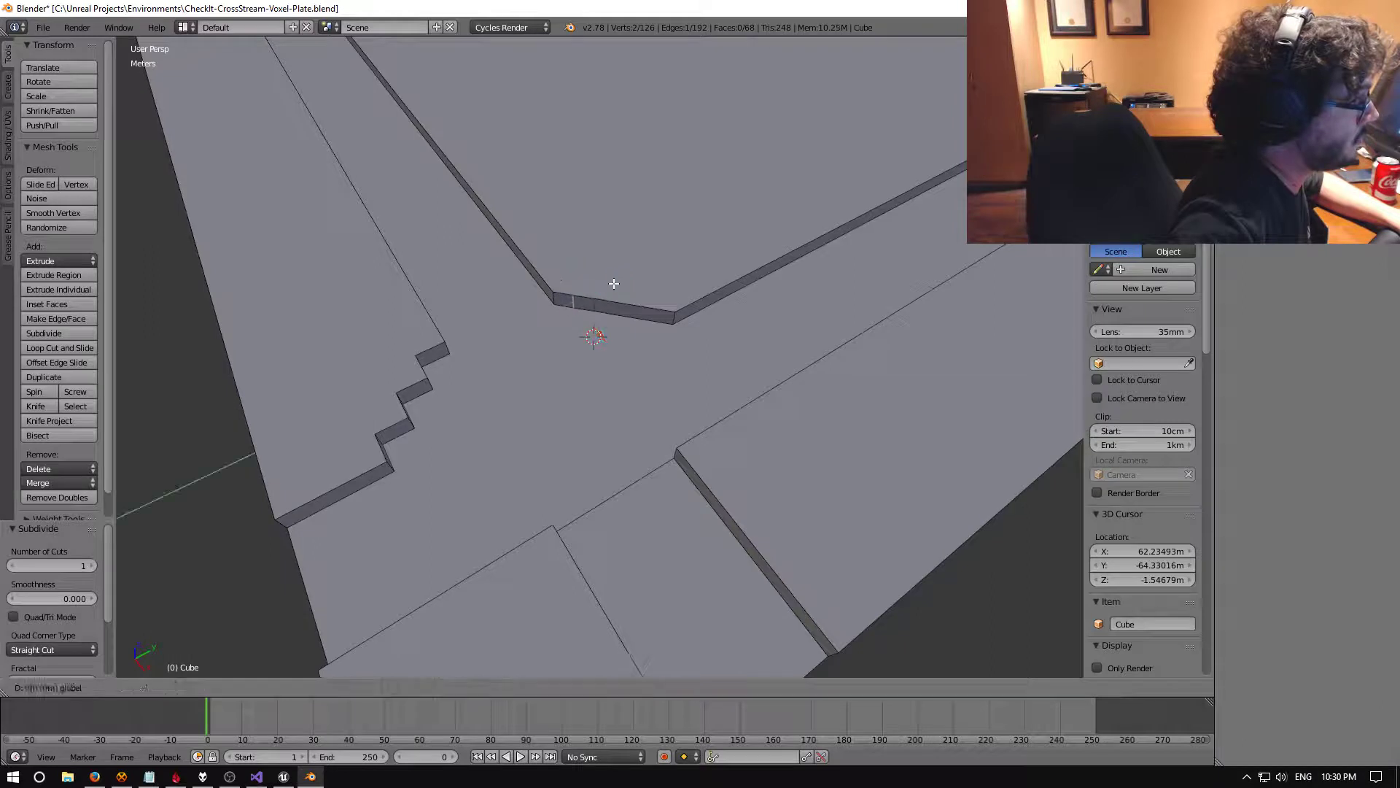
{"action": "type", "text": "1.5"}
{"action": "key", "text": "Return"}
{"action": "key", "text": "Return"}
Subdivide the remaining slanted corner face and move its new vertical edge 3 m along Y
{"action": "middle_click_drag", "start_coordinate": [584, 317], "coordinate": [517, 340]}
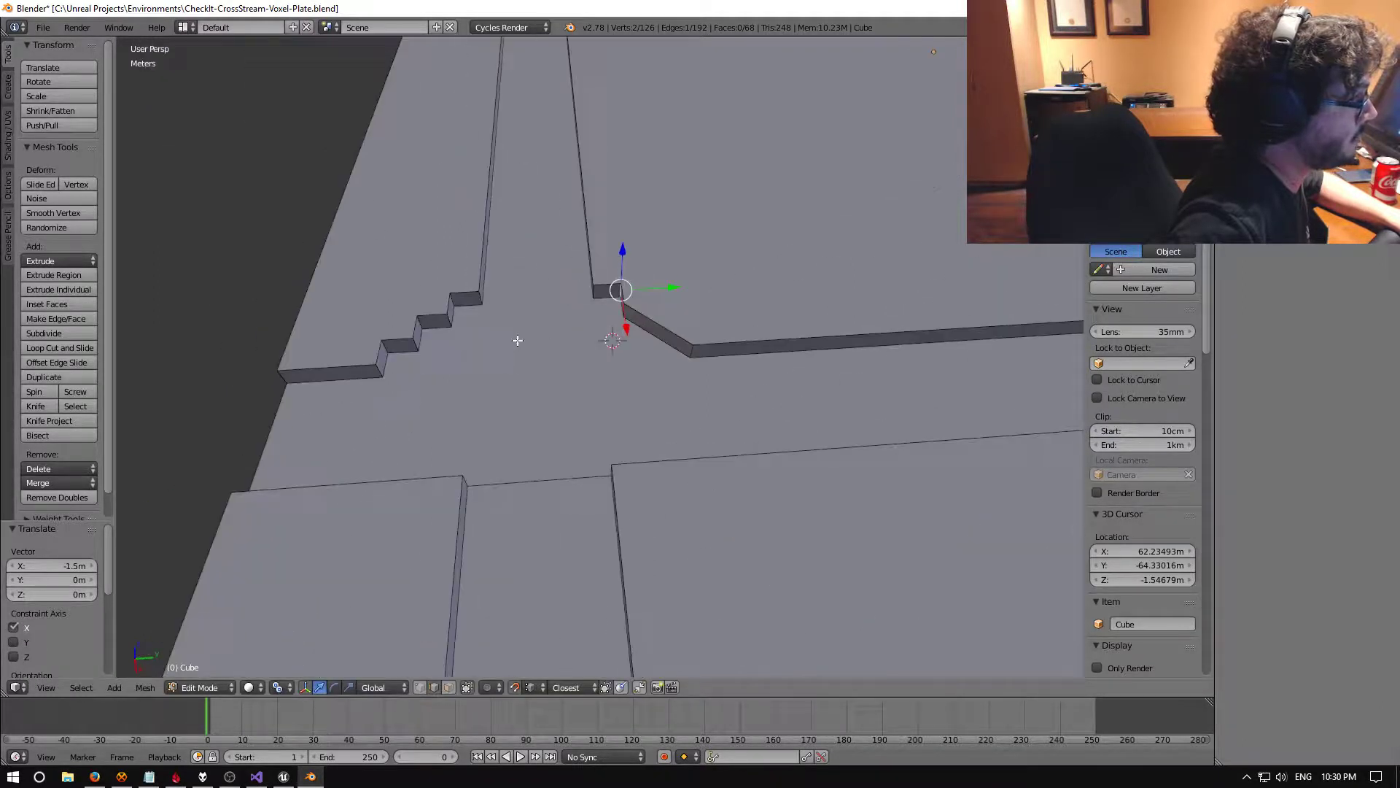
{"action": "right_click", "coordinate": [656, 325], "text": "shift"}
{"action": "key", "text": "space"}
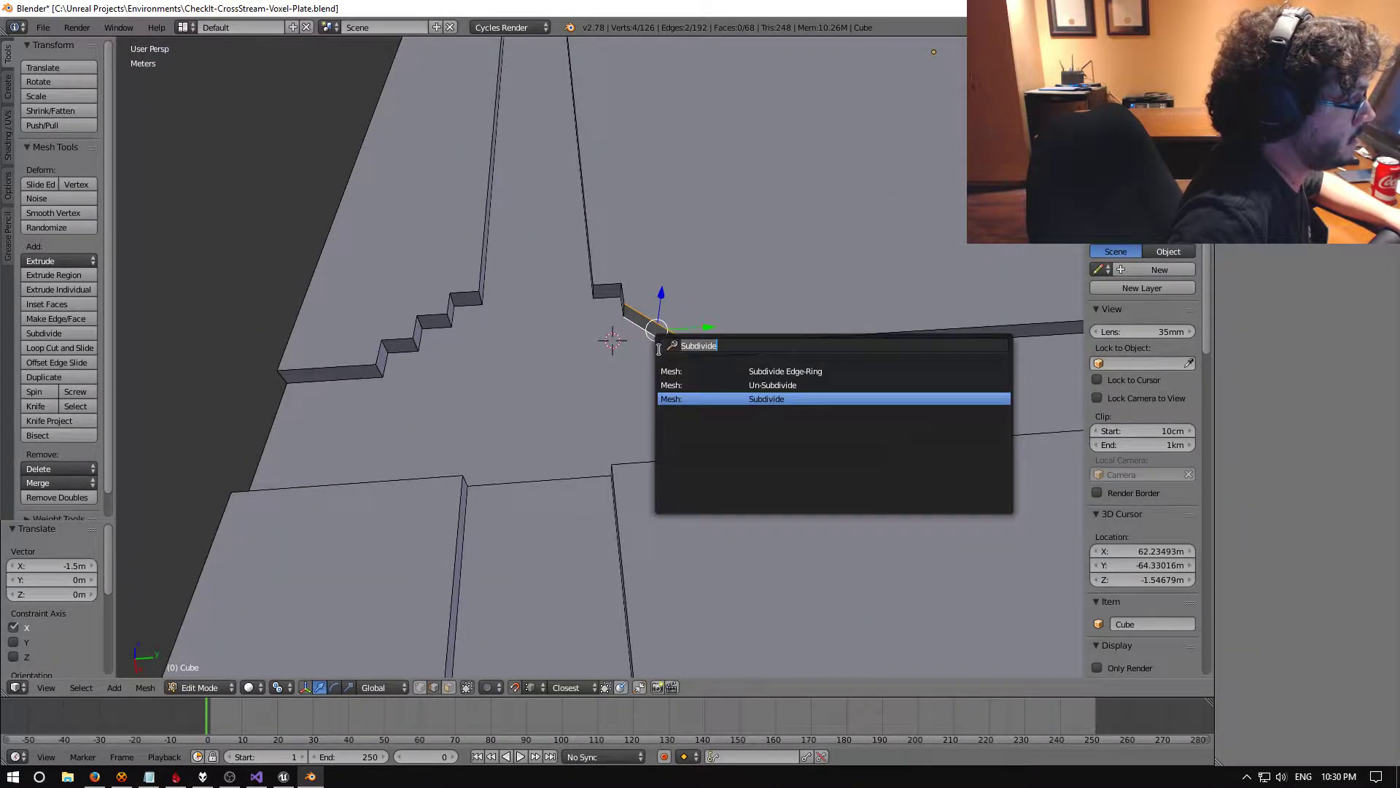
{"action": "key", "text": "Return"}
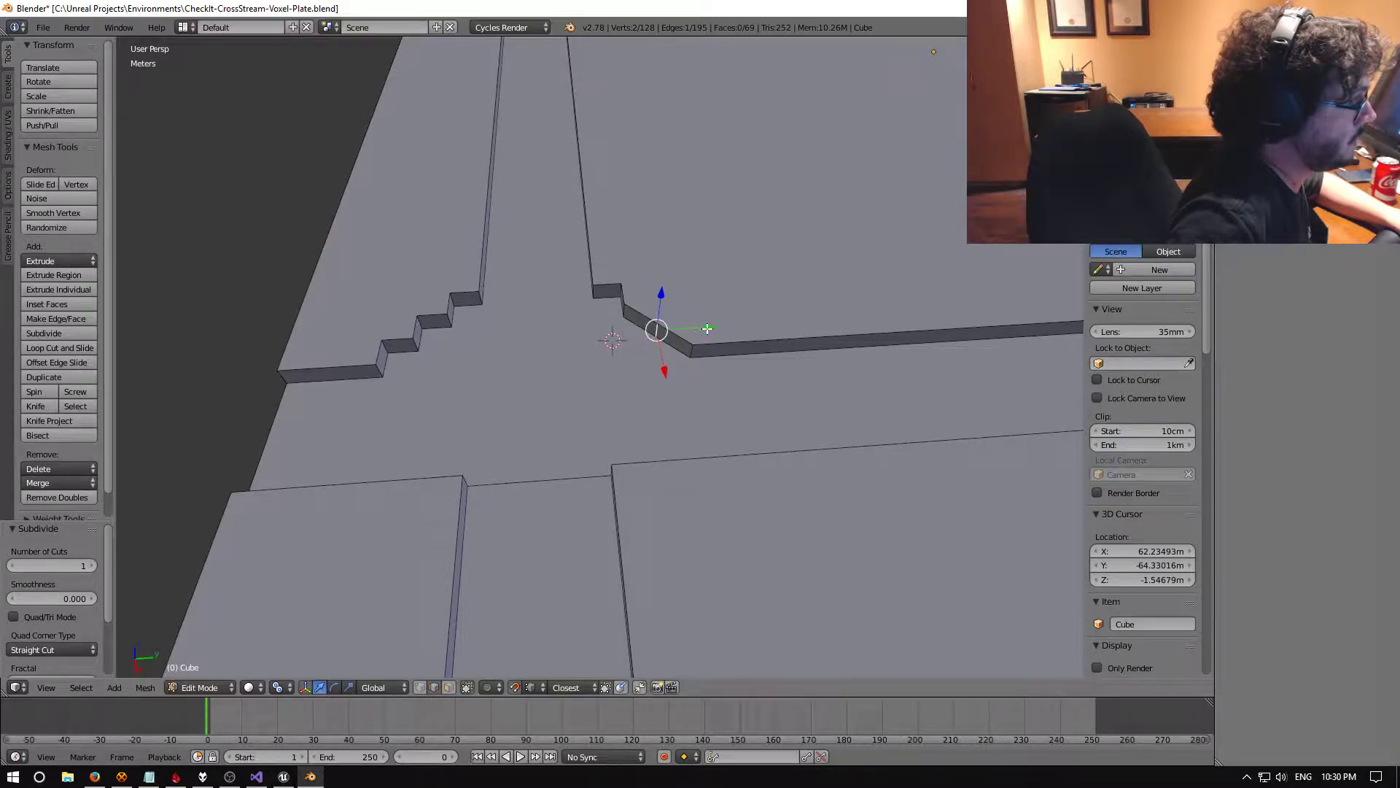
{"action": "key", "text": "g"}
{"action": "key", "text": "y"}
{"action": "key", "text": "3"}
{"action": "key", "text": "Return"}
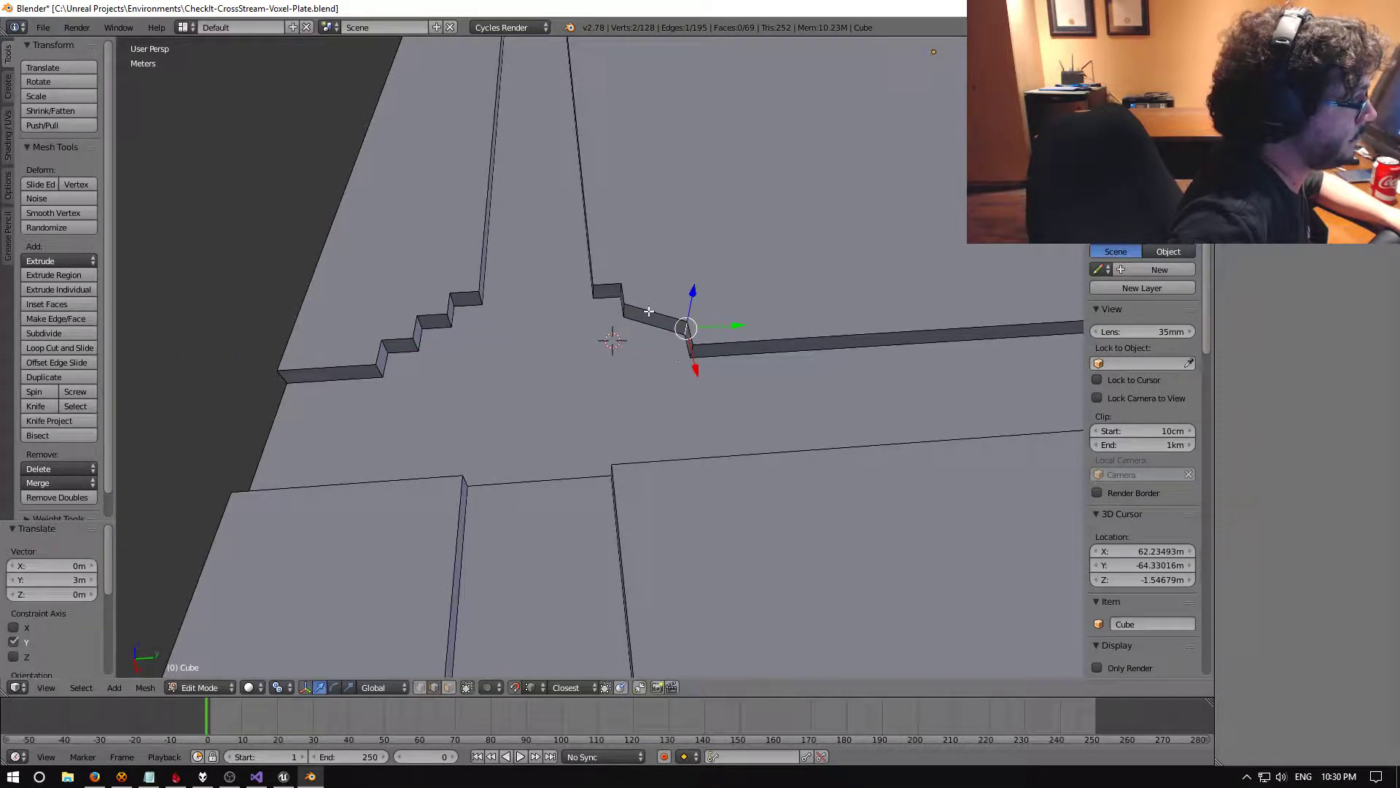
Subdivide the upper and lower edges of the slanted face between the two stair notches
{"action": "mouse_move", "coordinate": [649, 311]}
{"action": "middle_mouse_down"}
{"action": "mouse_move", "coordinate": [713, 319]}
{"action": "mouse_move", "coordinate": [648, 323]}
{"action": "middle_mouse_up"}
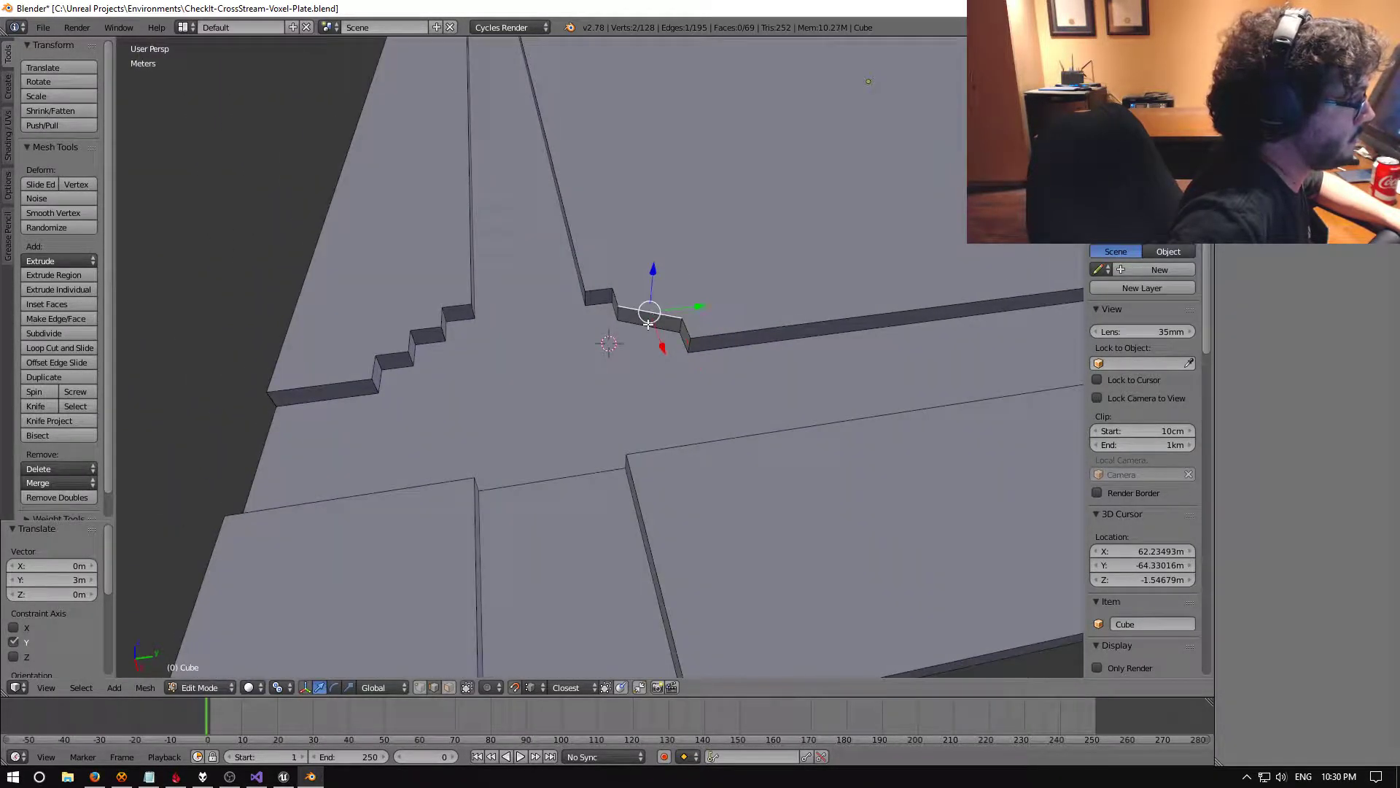
{"action": "right_click", "coordinate": [649, 324]}
{"action": "key", "text": "space"}
{"action": "key", "text": "Return"}
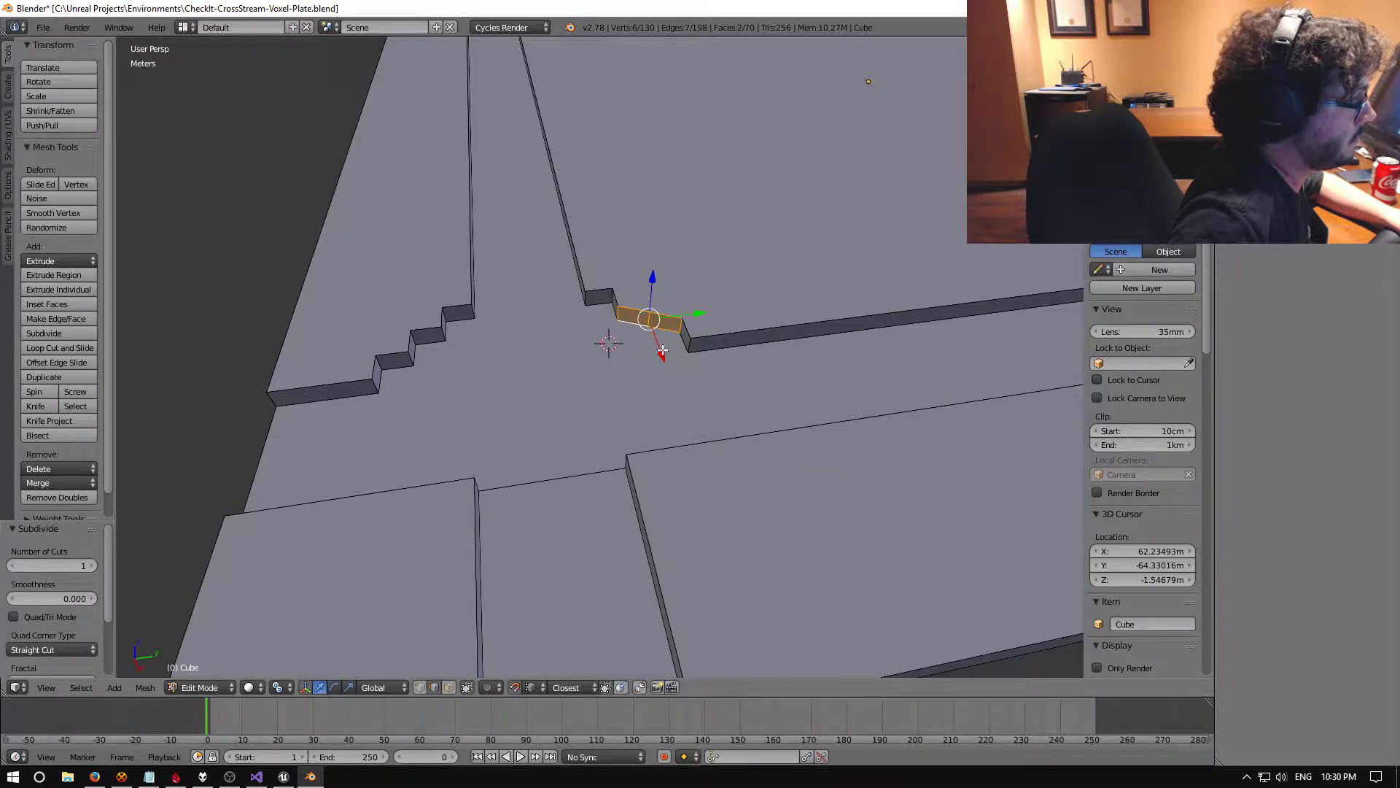
Shift the newly divided face -1.891 m along X and move its middle vertical edge 1.5 m along X
{"action": "key", "text": "g"}
{"action": "key", "text": "x"}
{"action": "left_click", "coordinate": [646, 310]}
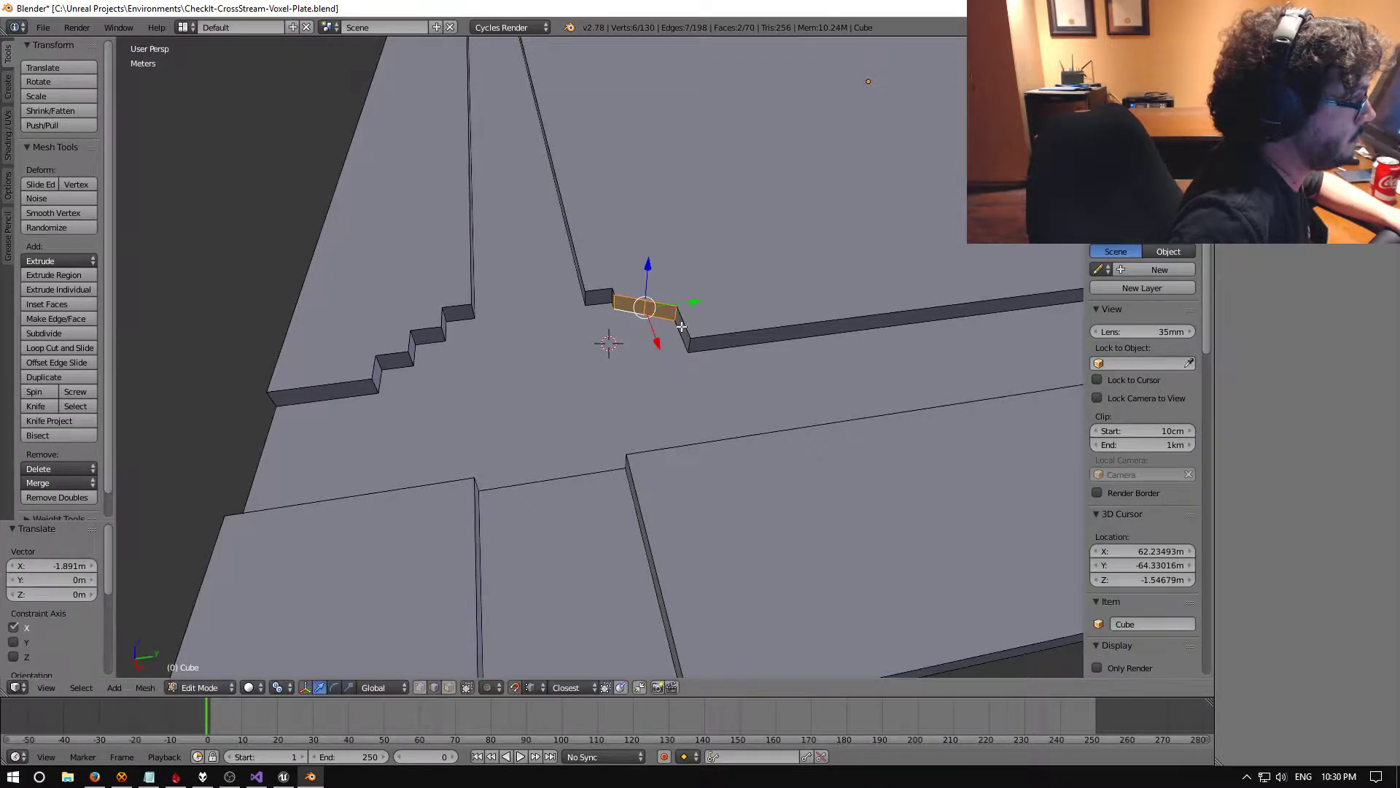
{"action": "right_click", "coordinate": [646, 309]}
{"action": "key", "text": "g"}
{"action": "key", "text": "x"}
{"action": "left_click", "coordinate": [677, 320], "text": "ctrl"}
Try to shift the vertical edge beside the small stair notch along X
{"action": "middle_click_drag", "start_coordinate": [615, 319], "coordinate": [608, 318]}
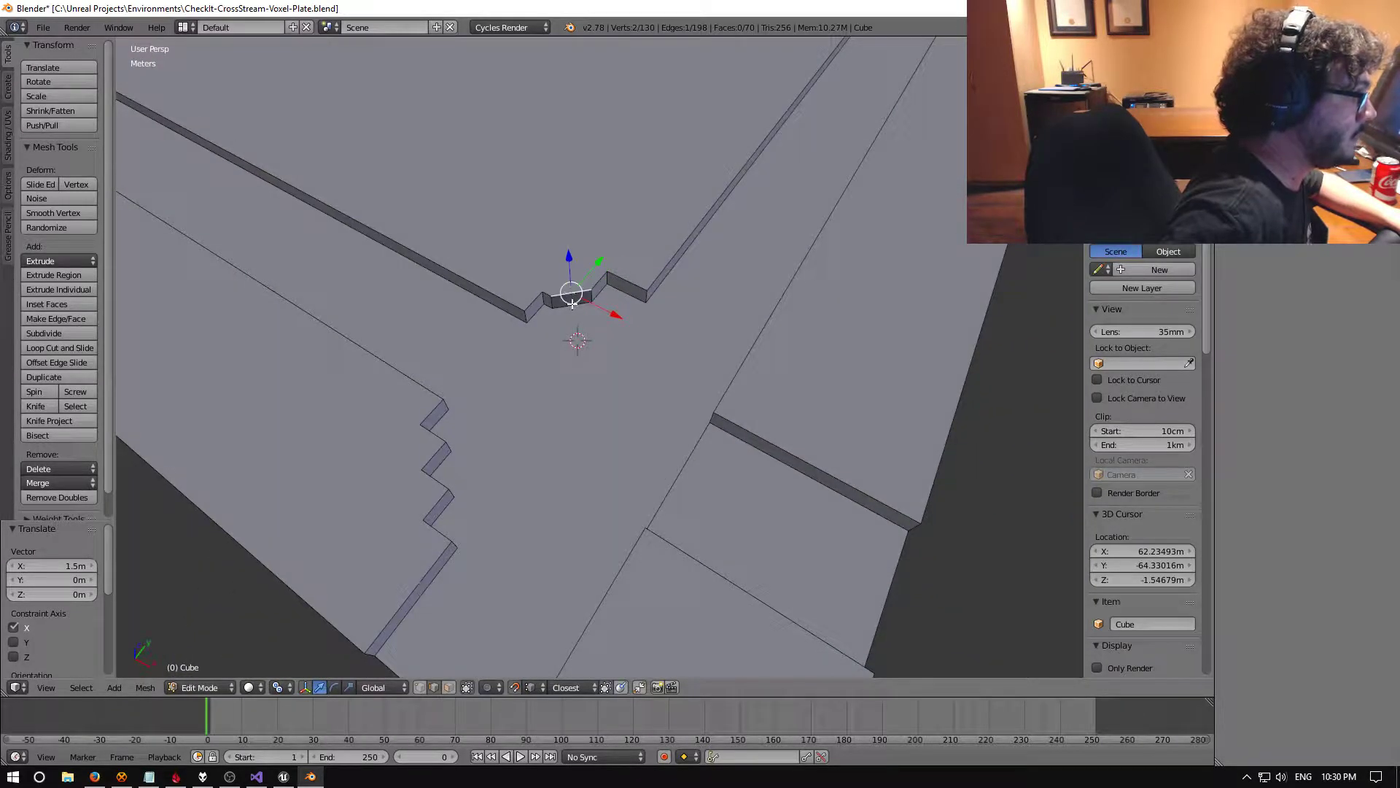
{"action": "middle_click_drag", "start_coordinate": [475, 332], "coordinate": [550, 305]}
{"action": "right_click", "coordinate": [524, 343]}
{"action": "left_click_drag", "start_coordinate": [585, 339], "coordinate": [576, 349]}
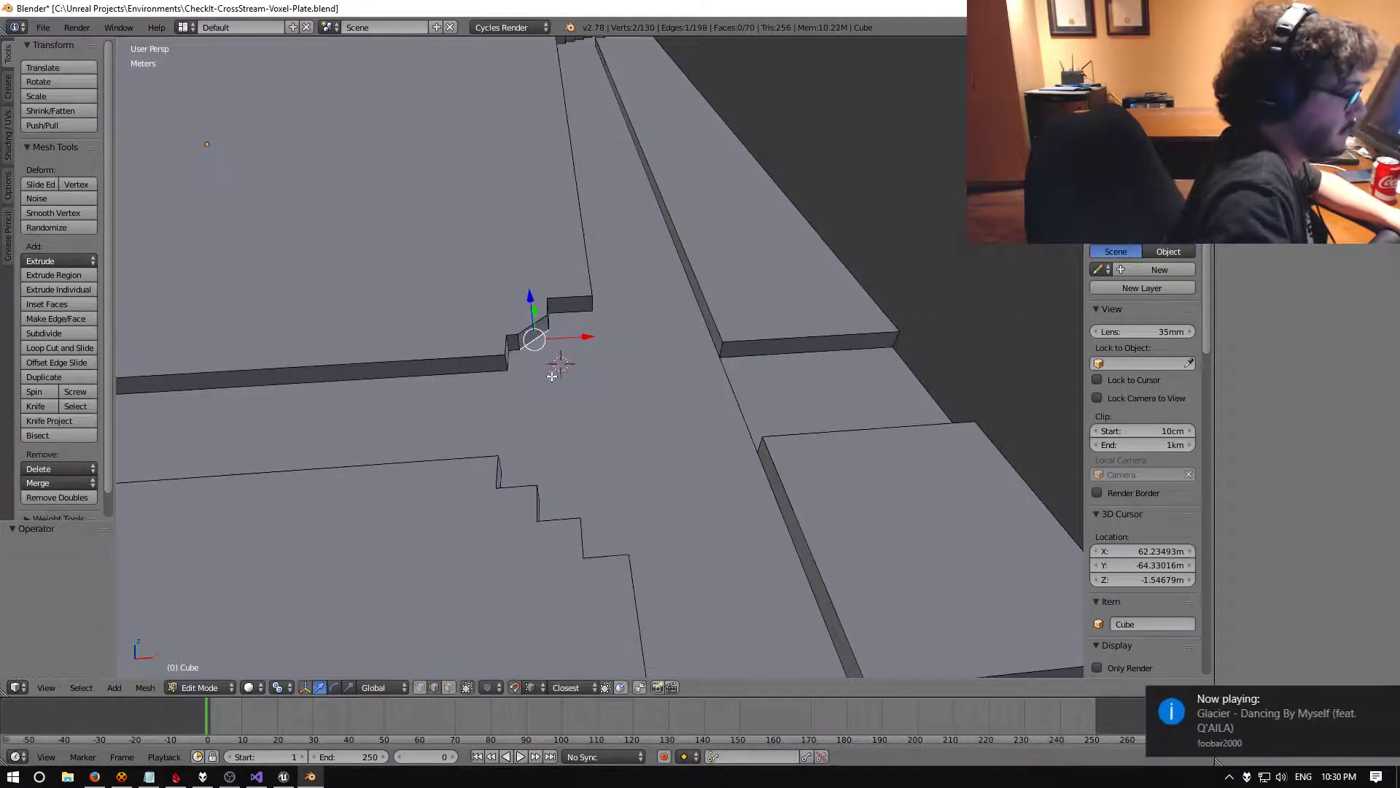
{"action": "key", "text": "ctrl+z"}
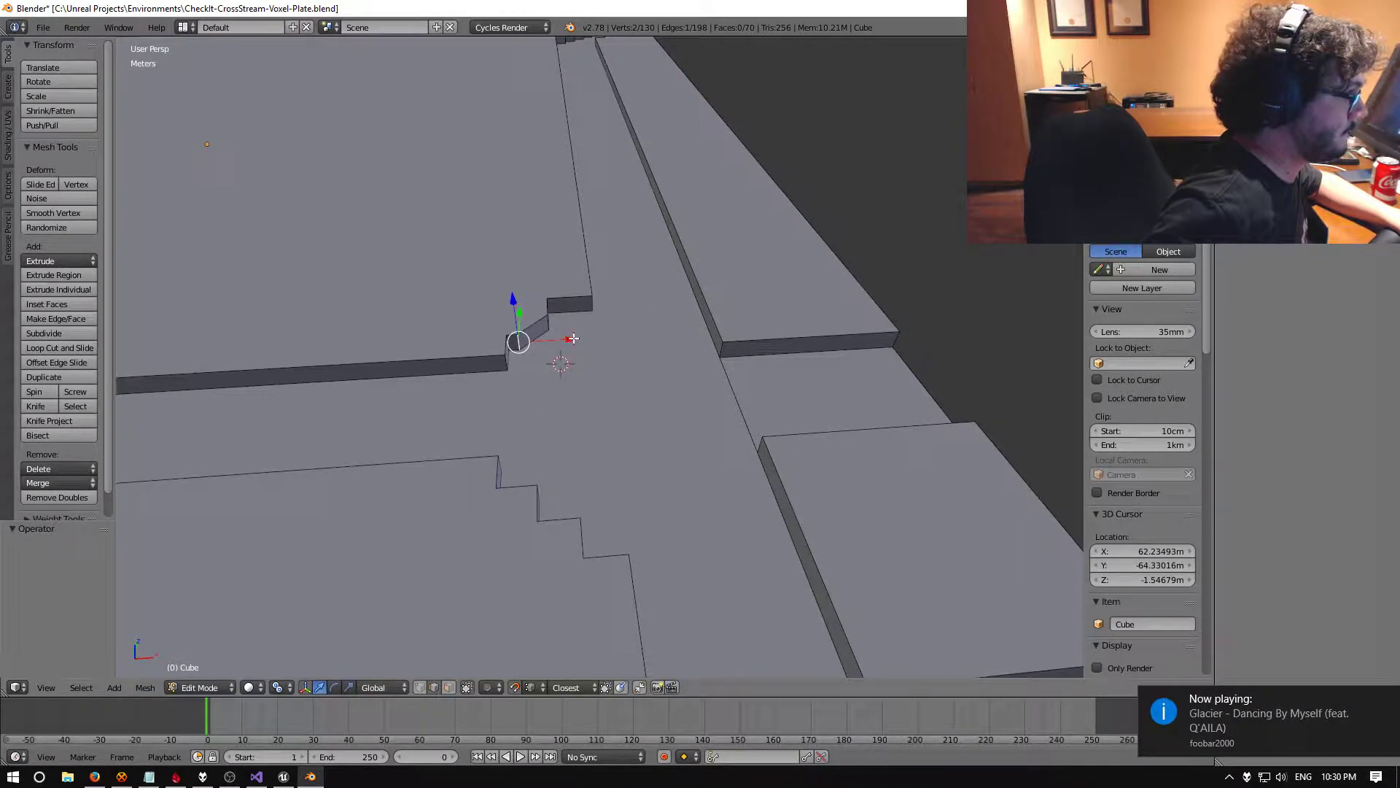
Shift the vertical edges of the small stair notch 1.891 m along X to align them with the neighbouring steps
{"action": "left_click_drag", "start_coordinate": [572, 338], "coordinate": [599, 339]}
{"action": "middle_click_drag", "start_coordinate": [598, 343], "coordinate": [587, 316]}
{"action": "left_click_drag", "start_coordinate": [611, 305], "coordinate": [537, 513]}
{"action": "right_click", "coordinate": [538, 513]}
{"action": "middle_click_drag", "start_coordinate": [537, 513], "coordinate": [523, 345]}
{"action": "right_click", "coordinate": [595, 301]}
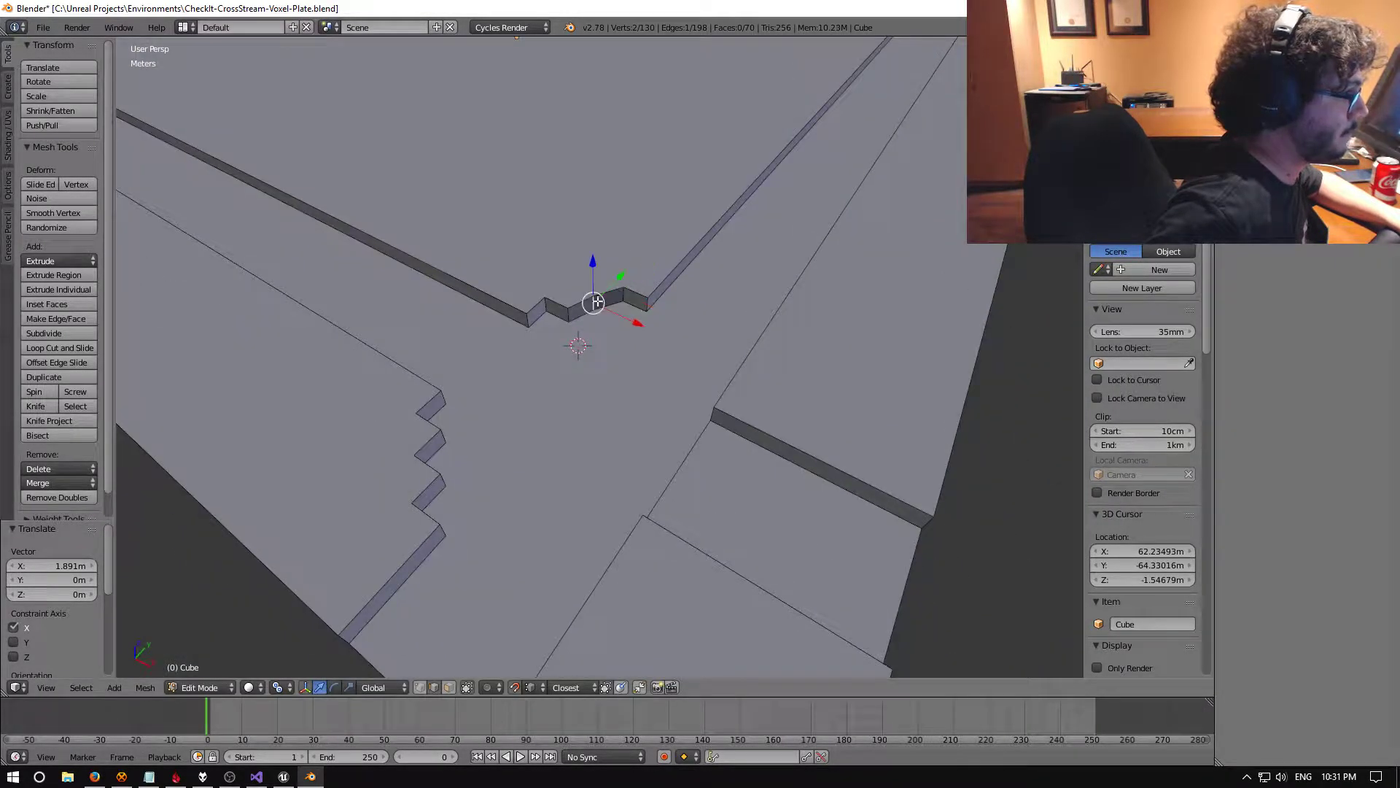
{"action": "left_click_drag", "start_coordinate": [635, 323], "coordinate": [443, 477]}
Subdivide the upper and lower edges of the remaining slanted notch face and move its new vertical edge -1.5 m along X
{"action": "middle_click_drag", "start_coordinate": [443, 476], "coordinate": [563, 368]}
{"action": "right_click", "coordinate": [636, 322], "text": "shift"}
{"action": "key", "text": "space"}
{"action": "type", "text": "subdiv"}
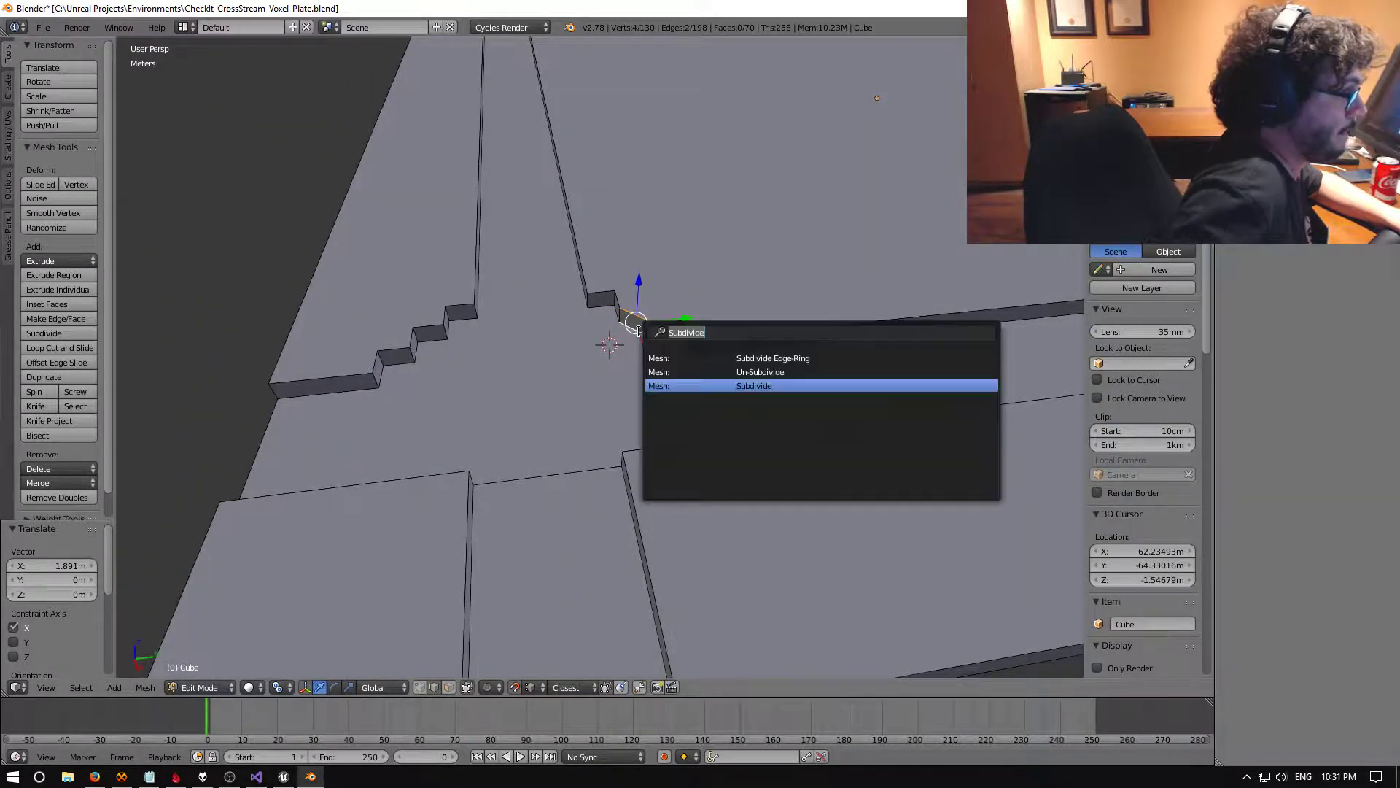
{"action": "key", "text": "Return"}
{"action": "left_click_drag", "start_coordinate": [682, 318], "coordinate": [611, 320]}
{"action": "middle_click_drag", "start_coordinate": [616, 324], "coordinate": [575, 338]}
{"action": "scroll", "coordinate": [681, 381], "scroll_direction": "up", "scroll_amount": 2}
Connect the four pairs of facing stair-corner vertices across the channel floor with straight edges
{"action": "right_click", "coordinate": [527, 349]}
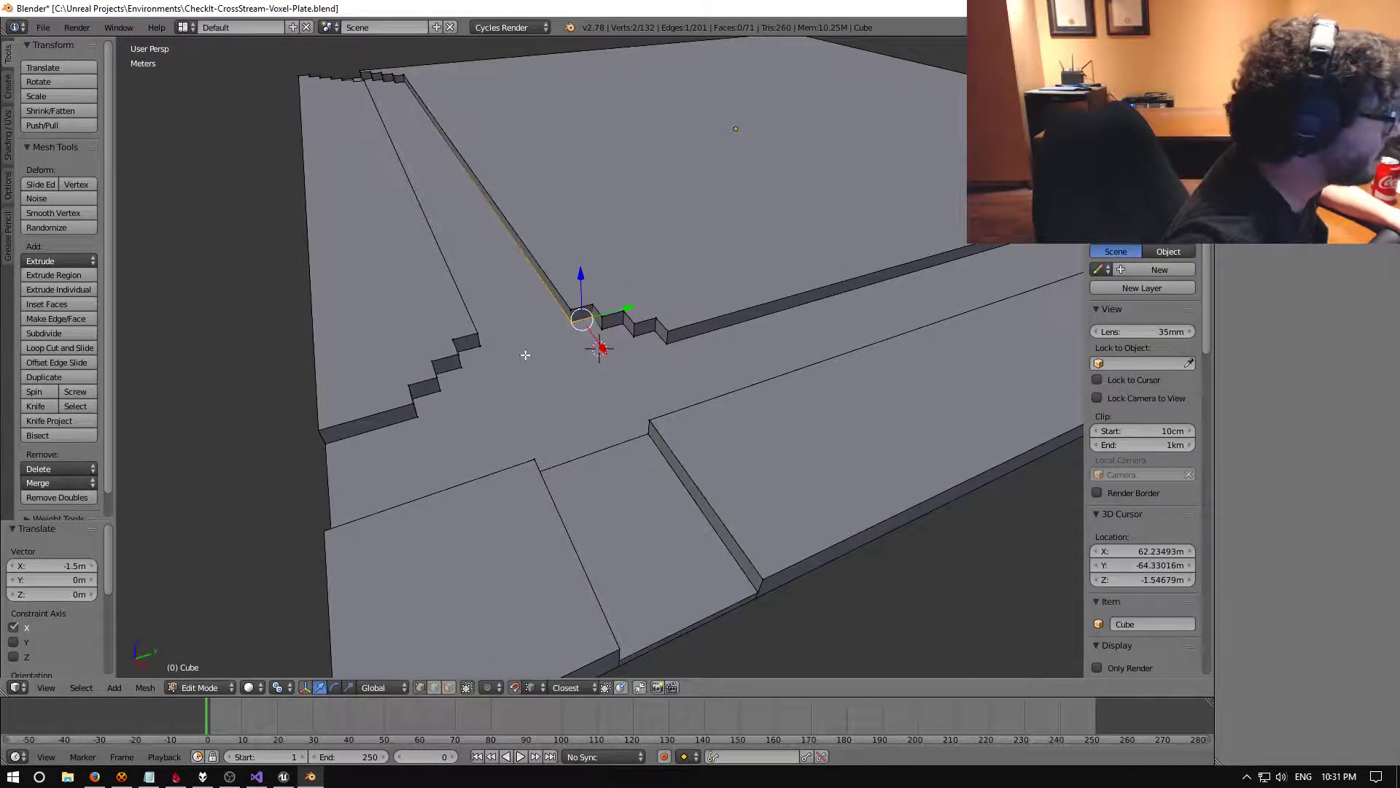
{"action": "right_click", "coordinate": [488, 345], "text": "shift"}
{"action": "key", "text": "j"}
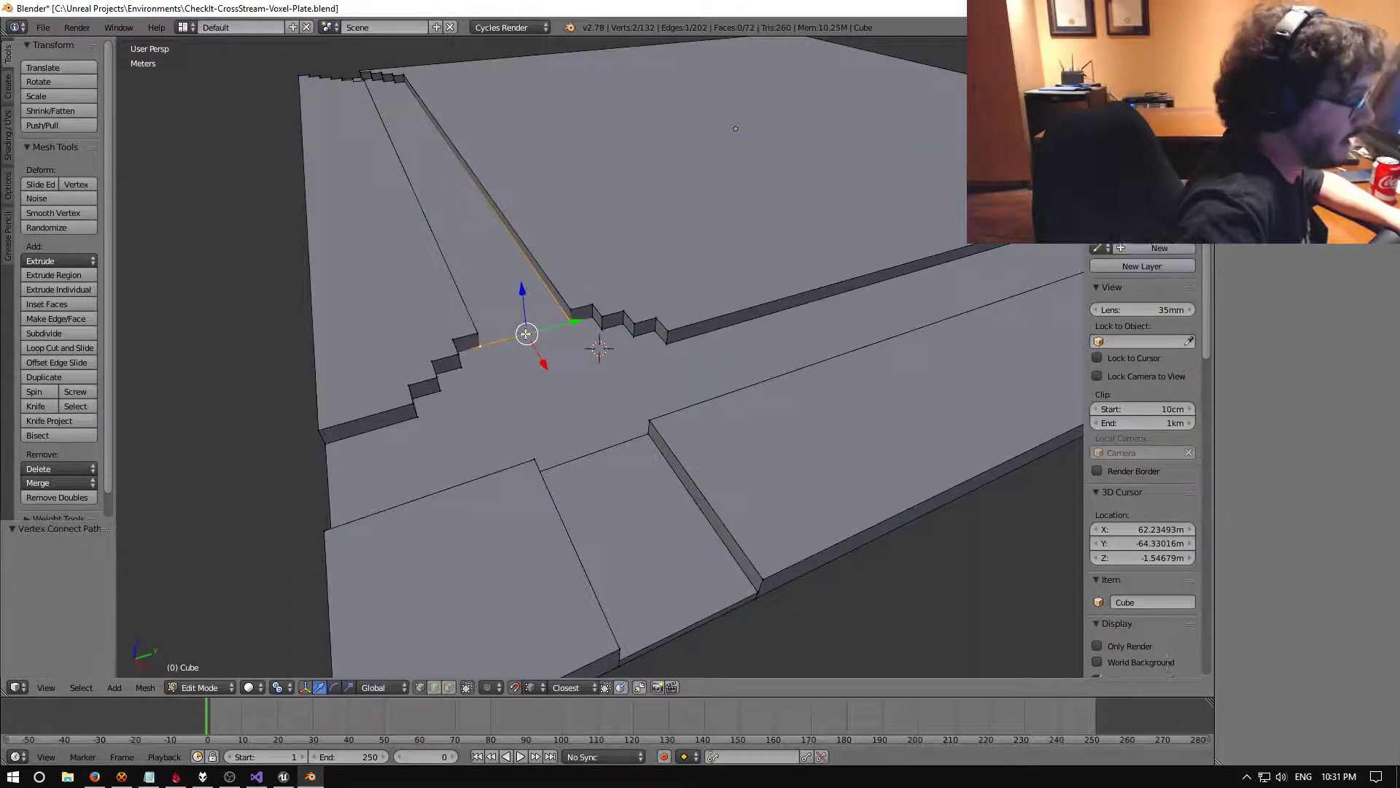
{"action": "right_click", "coordinate": [589, 333]}
{"action": "right_click", "coordinate": [465, 369], "text": "shift"}
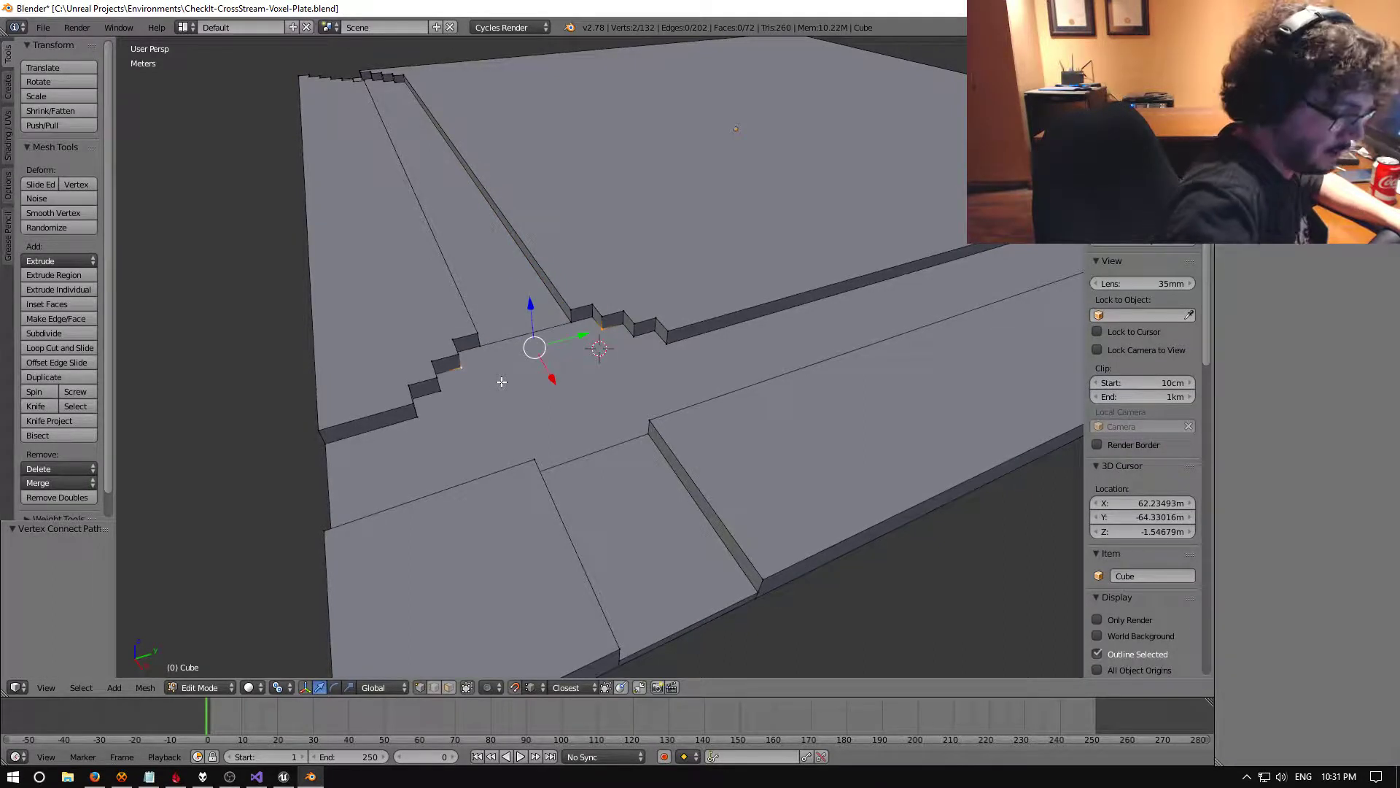
{"action": "key", "text": "j"}
{"action": "right_click", "coordinate": [637, 343]}
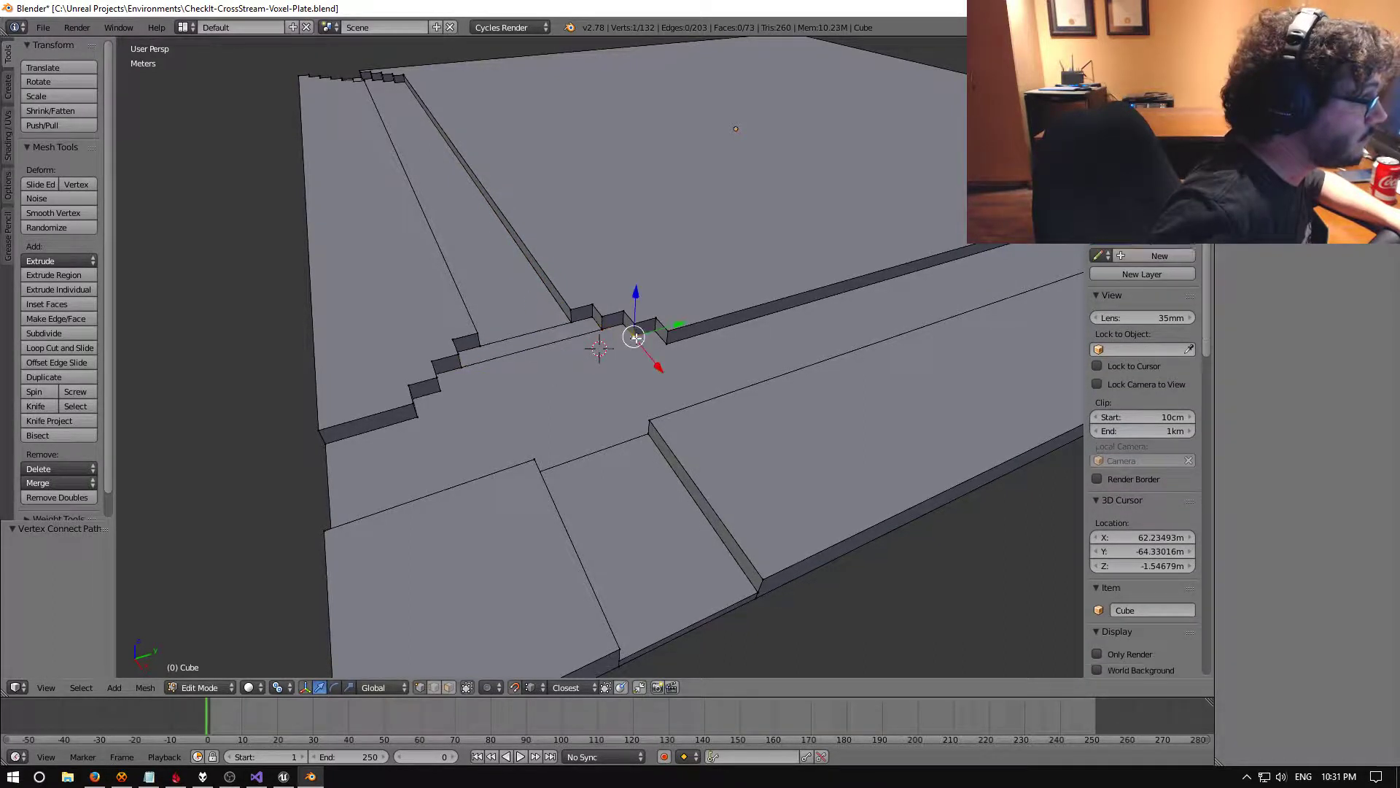
{"action": "right_click", "coordinate": [446, 396], "text": "shift"}
{"action": "key", "text": "j"}
{"action": "right_click", "coordinate": [664, 341]}
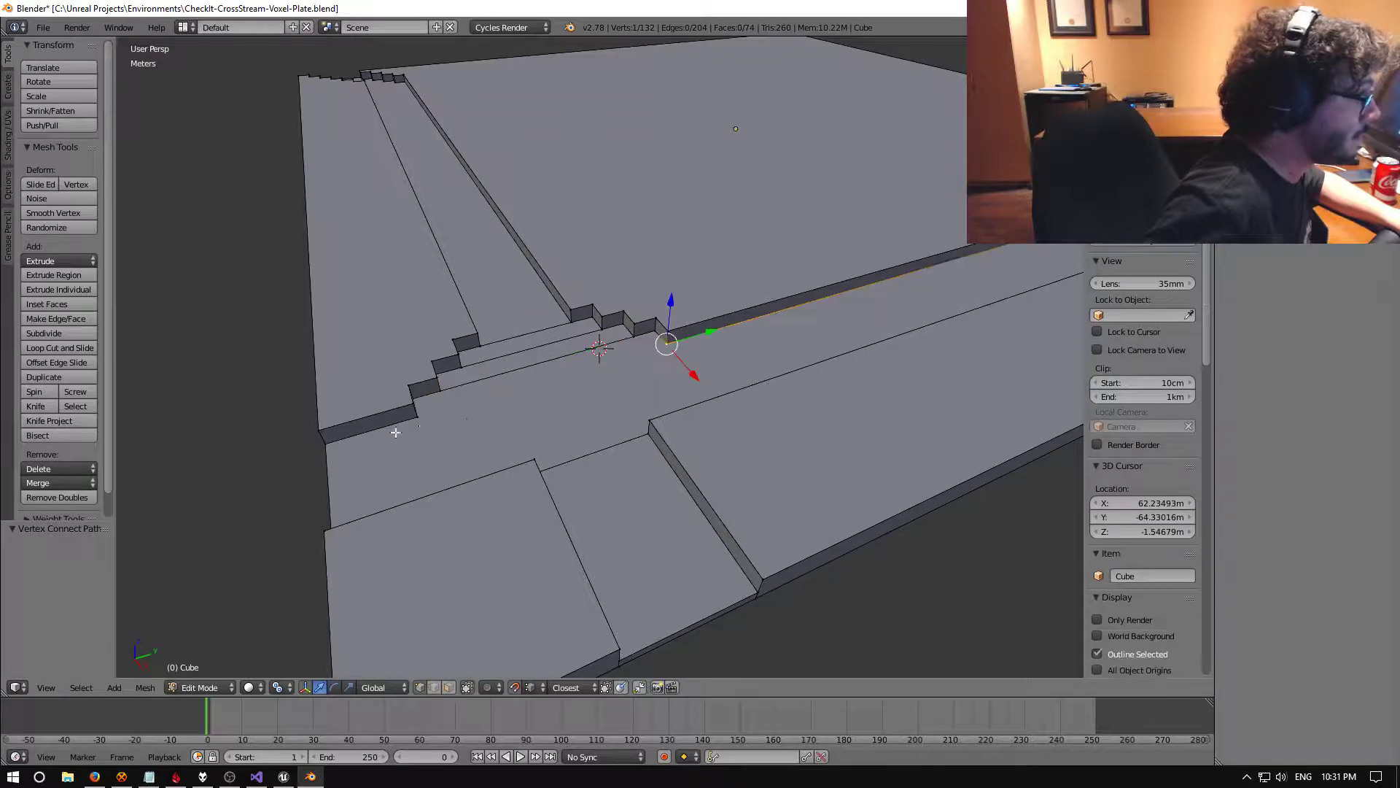
{"action": "right_click", "coordinate": [416, 419], "text": "shift"}
{"action": "key", "text": "j"}
Dissolve the channel-floor edge running between the corners of the two outer raised blocks
{"action": "middle_click_drag", "start_coordinate": [540, 431], "coordinate": [737, 421]}
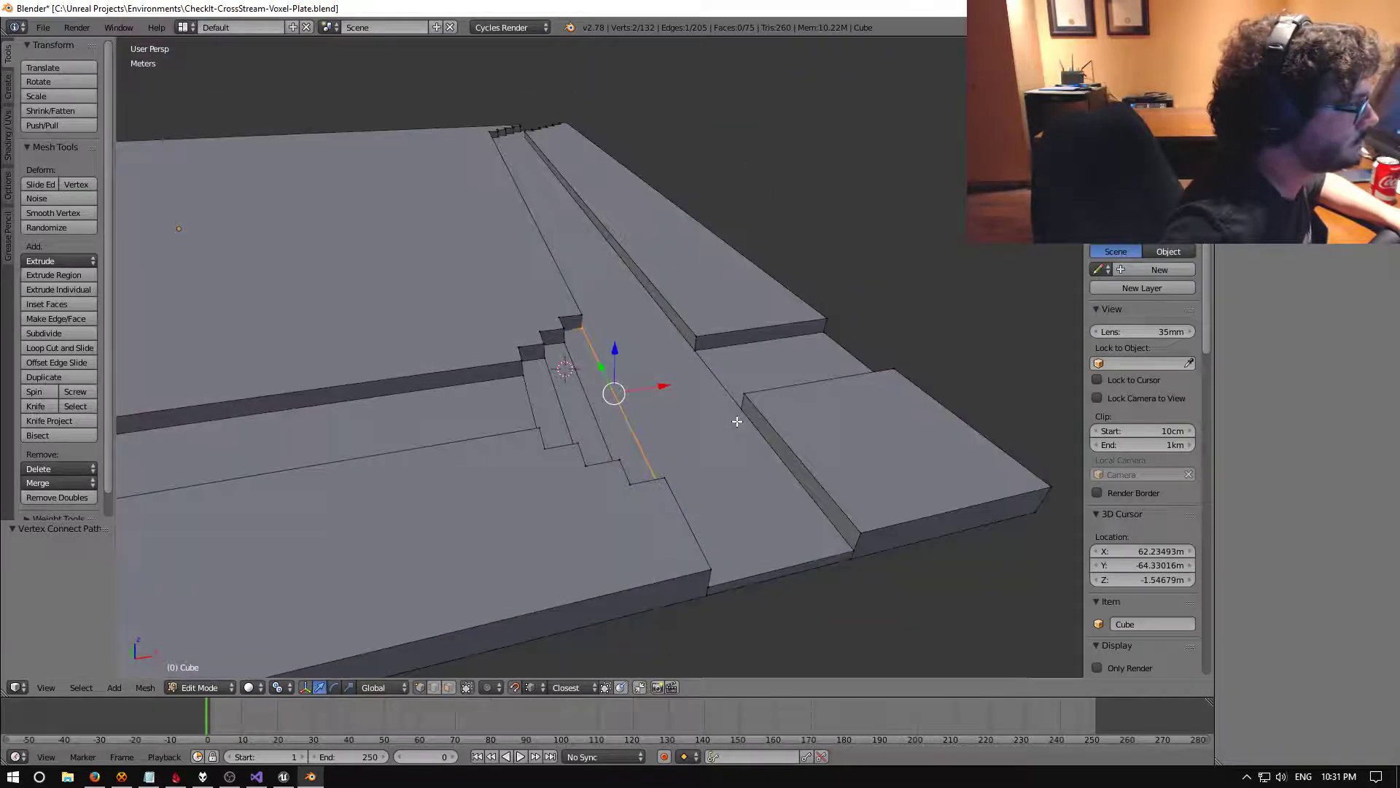
{"action": "right_click", "coordinate": [710, 371]}
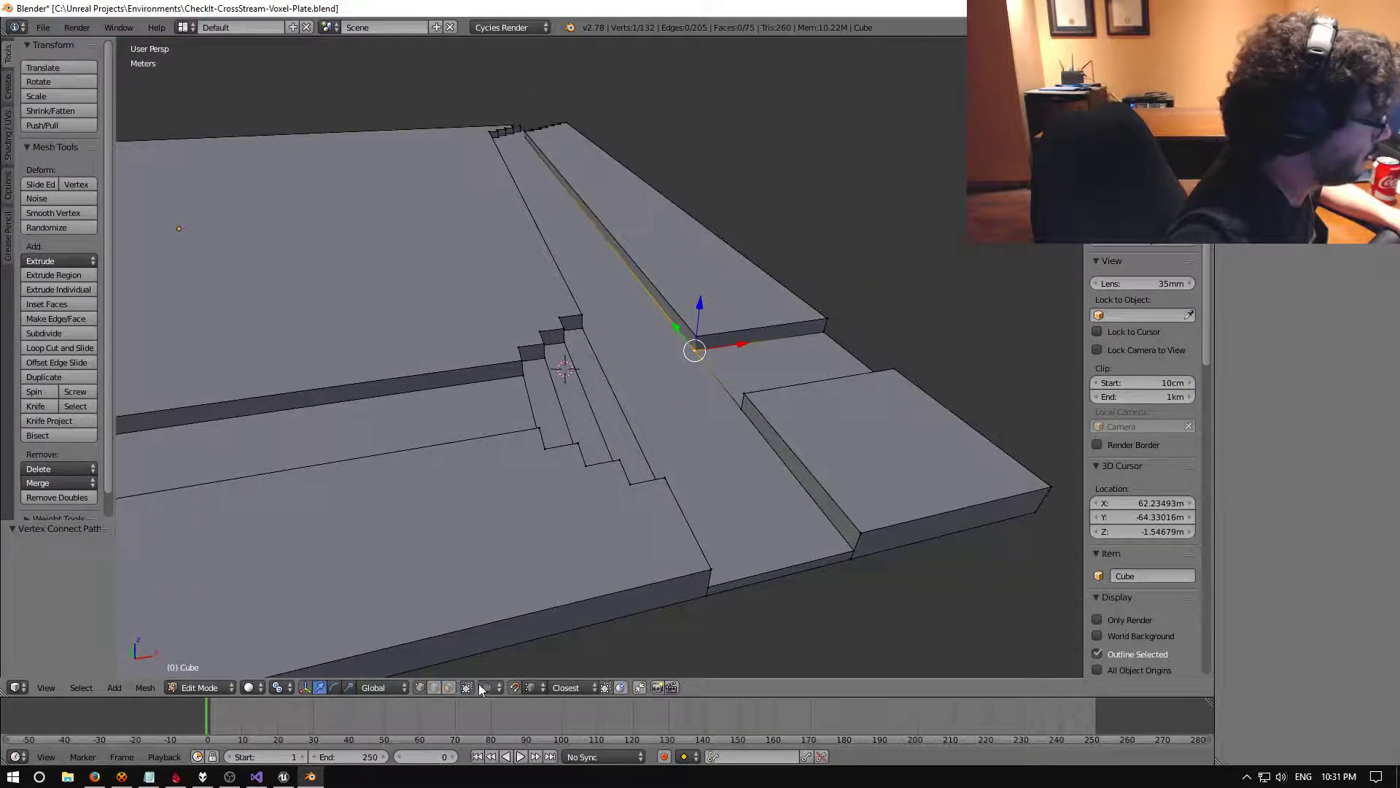
{"action": "right_click", "coordinate": [709, 378], "text": "shift"}
{"action": "key", "text": "x"}
{"action": "left_click", "coordinate": [708, 378]}
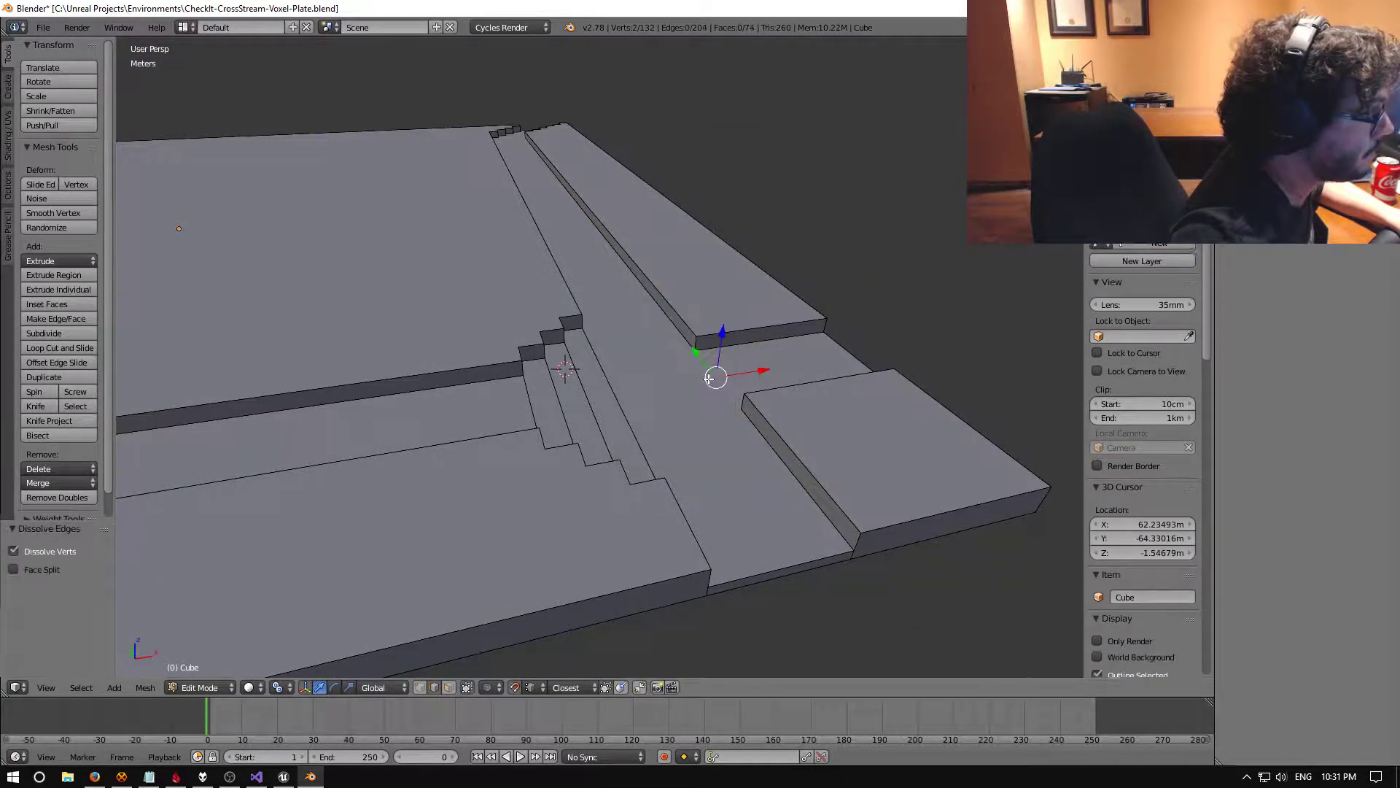
Subdivide the long outer block's inner side wall and move the new vertical edge -64.5 m along Y
{"action": "middle_click_drag", "start_coordinate": [709, 378], "coordinate": [648, 330]}
{"action": "right_click", "coordinate": [661, 326]}
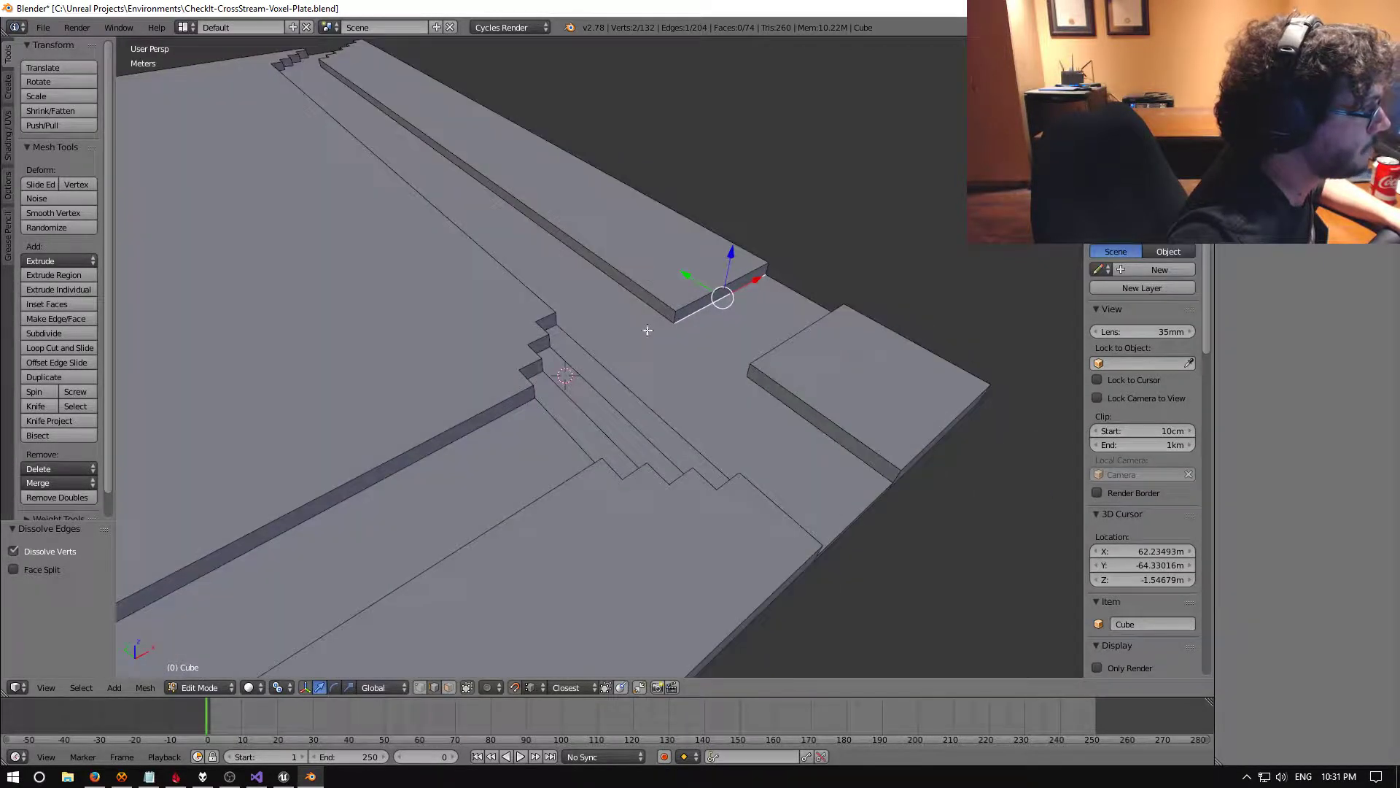
{"action": "right_click", "coordinate": [650, 301]}
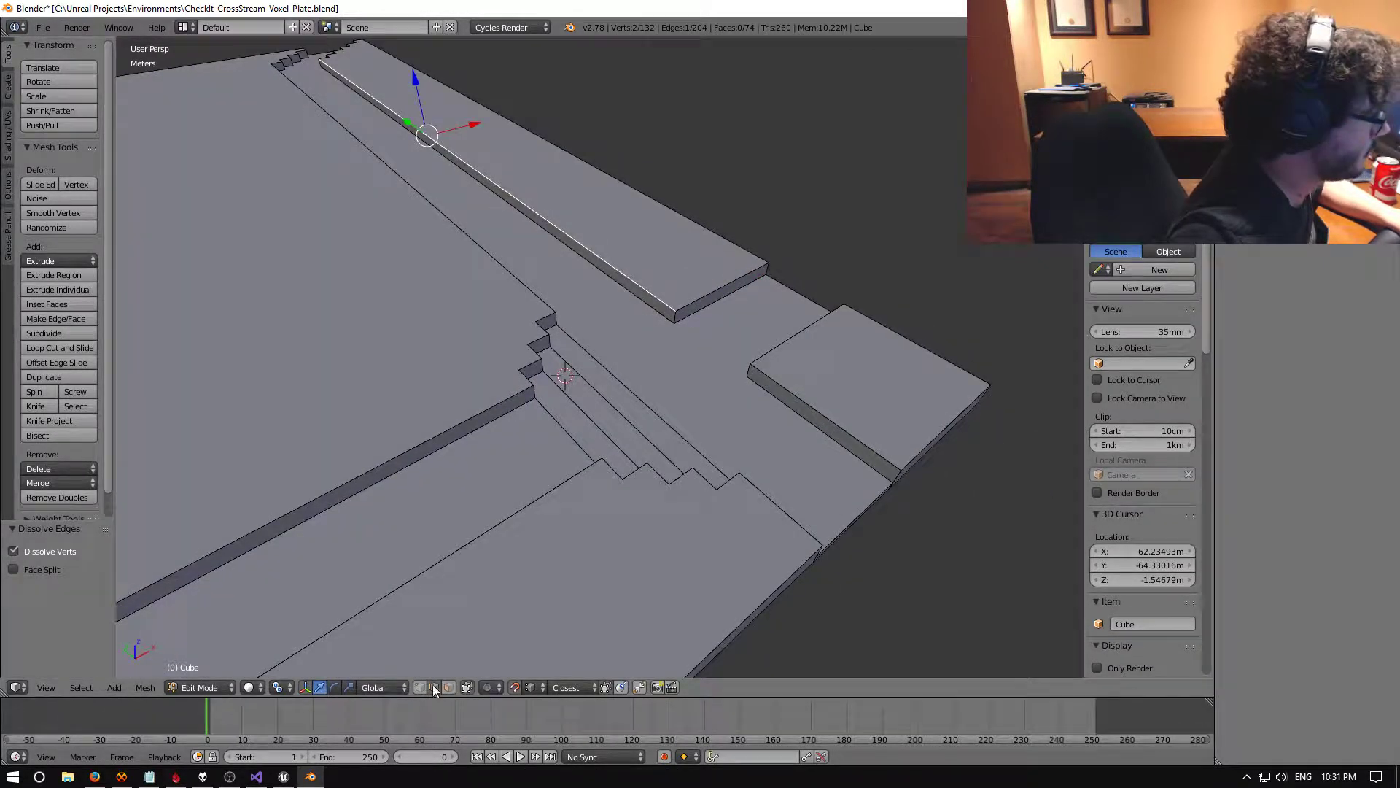
{"action": "right_click", "coordinate": [594, 253], "text": "shift"}
{"action": "key", "text": "space"}
{"action": "type", "text": "subdi"}
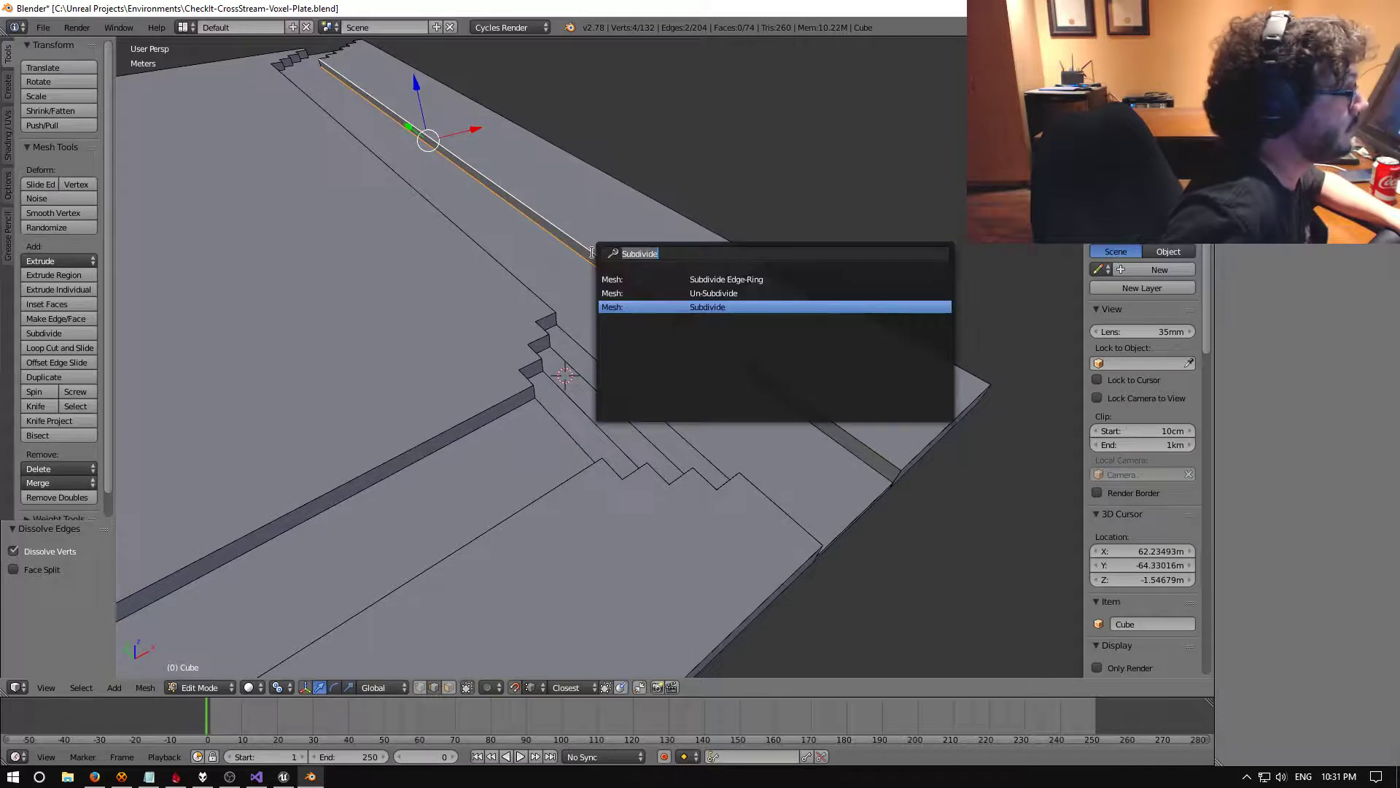
{"action": "key", "text": "Return"}
{"action": "right_click", "coordinate": [427, 140]}
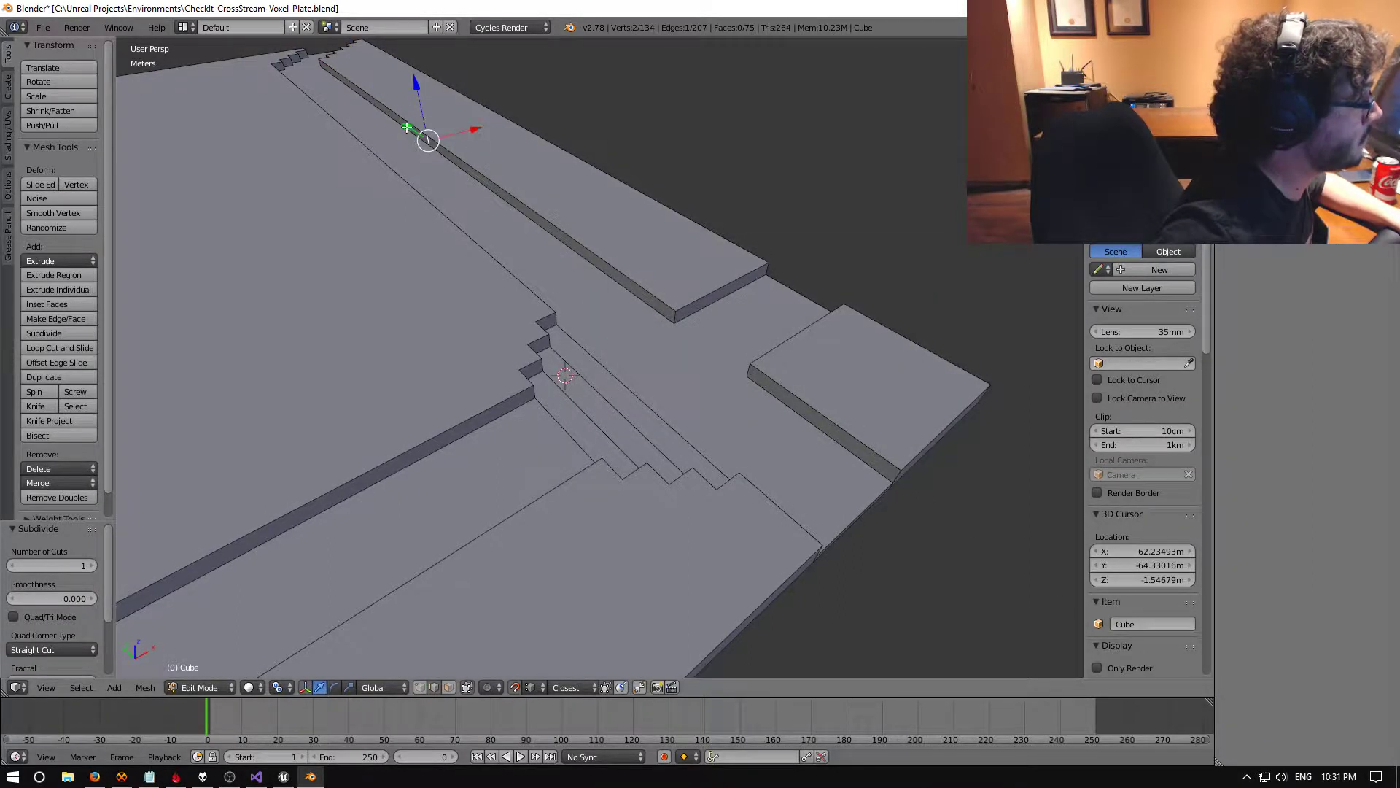
{"action": "key", "text": "g"}
{"action": "key", "text": "y"}
{"action": "left_click", "coordinate": [569, 332]}
Subdivide the outer block's short end wall, snap the new vertical edge to the block's corner and offset it 9 m along X
{"action": "middle_click_drag", "start_coordinate": [569, 332], "coordinate": [569, 403]}
{"action": "right_click", "coordinate": [628, 364]}
{"action": "key", "text": "w"}
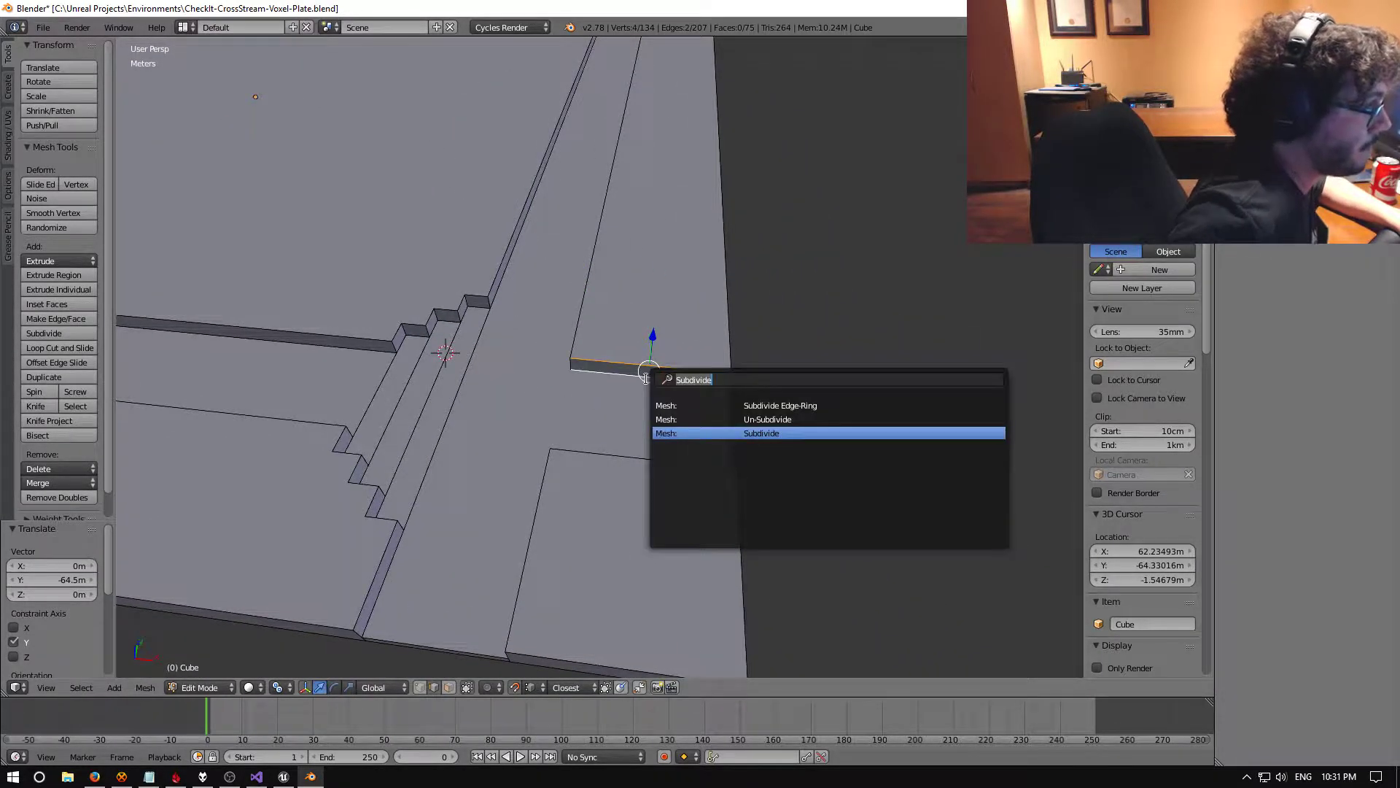
{"action": "key", "text": "Return"}
{"action": "left_click_drag", "start_coordinate": [707, 378], "coordinate": [577, 366]}
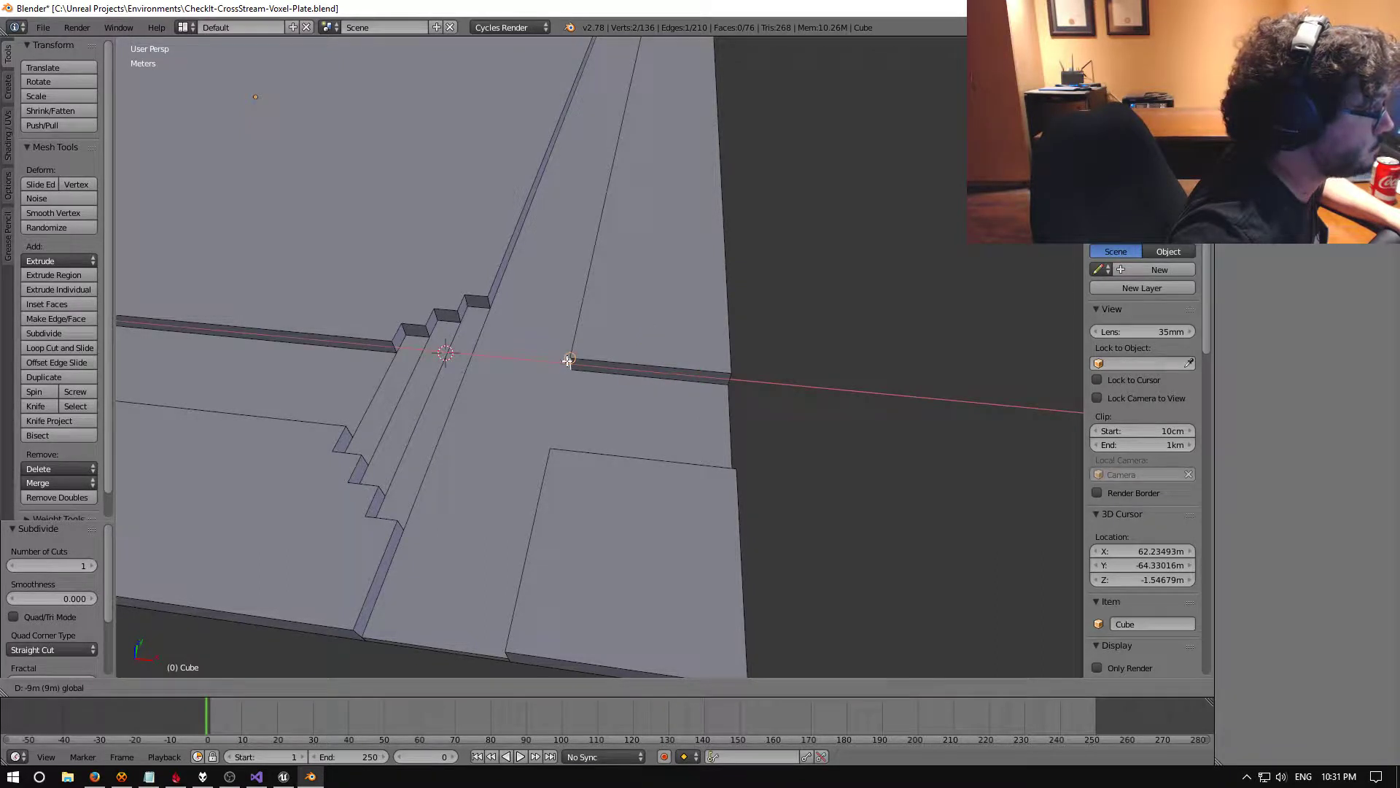
{"action": "left_click", "coordinate": [568, 360]}
{"action": "key", "text": "g"}
{"action": "key", "text": "x"}
{"action": "left_click", "coordinate": [592, 365]}
{"action": "left_click", "coordinate": [66, 565]}
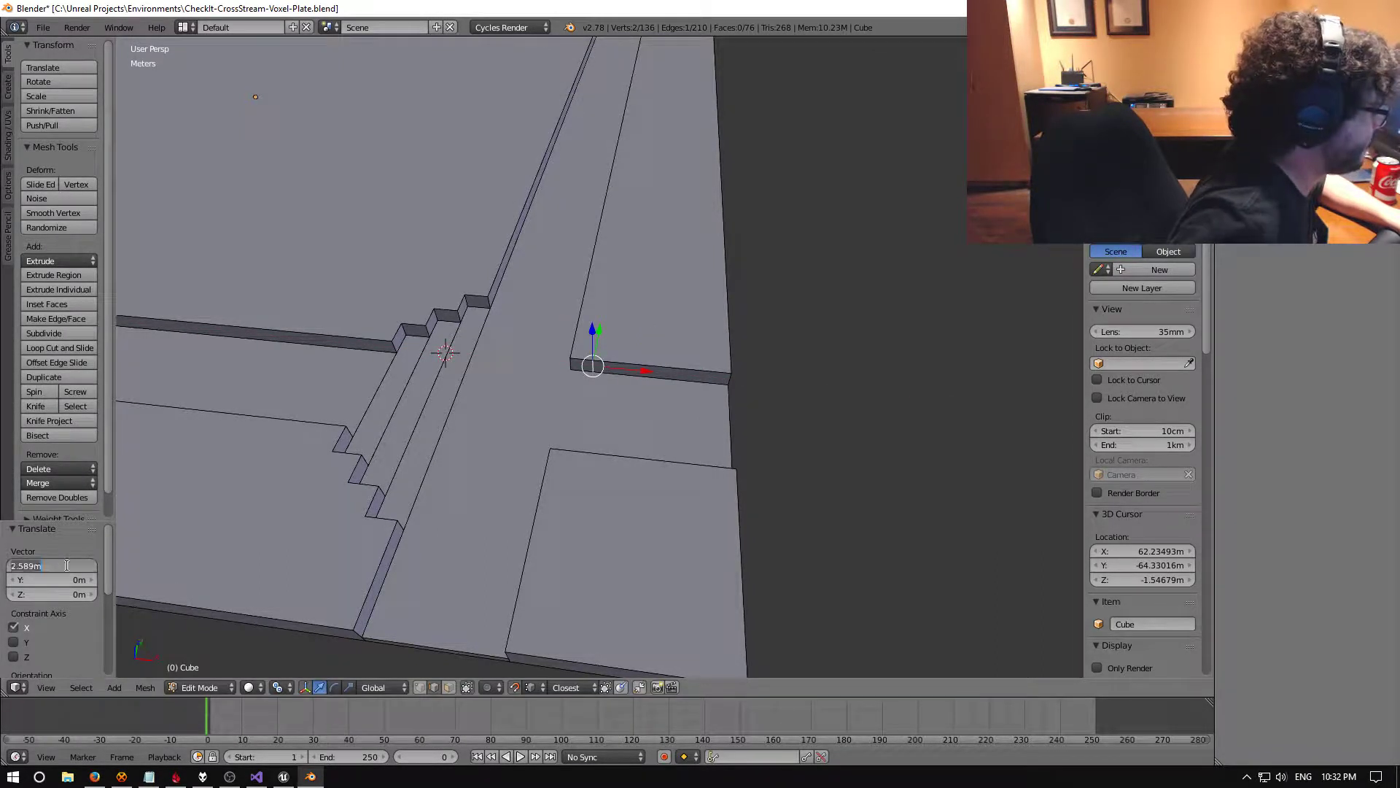
{"action": "key", "text": "Return"}
Subdivide the short section of the outer block's inner wall beside the corner with two cuts
{"action": "middle_click_drag", "start_coordinate": [569, 441], "coordinate": [629, 428]}
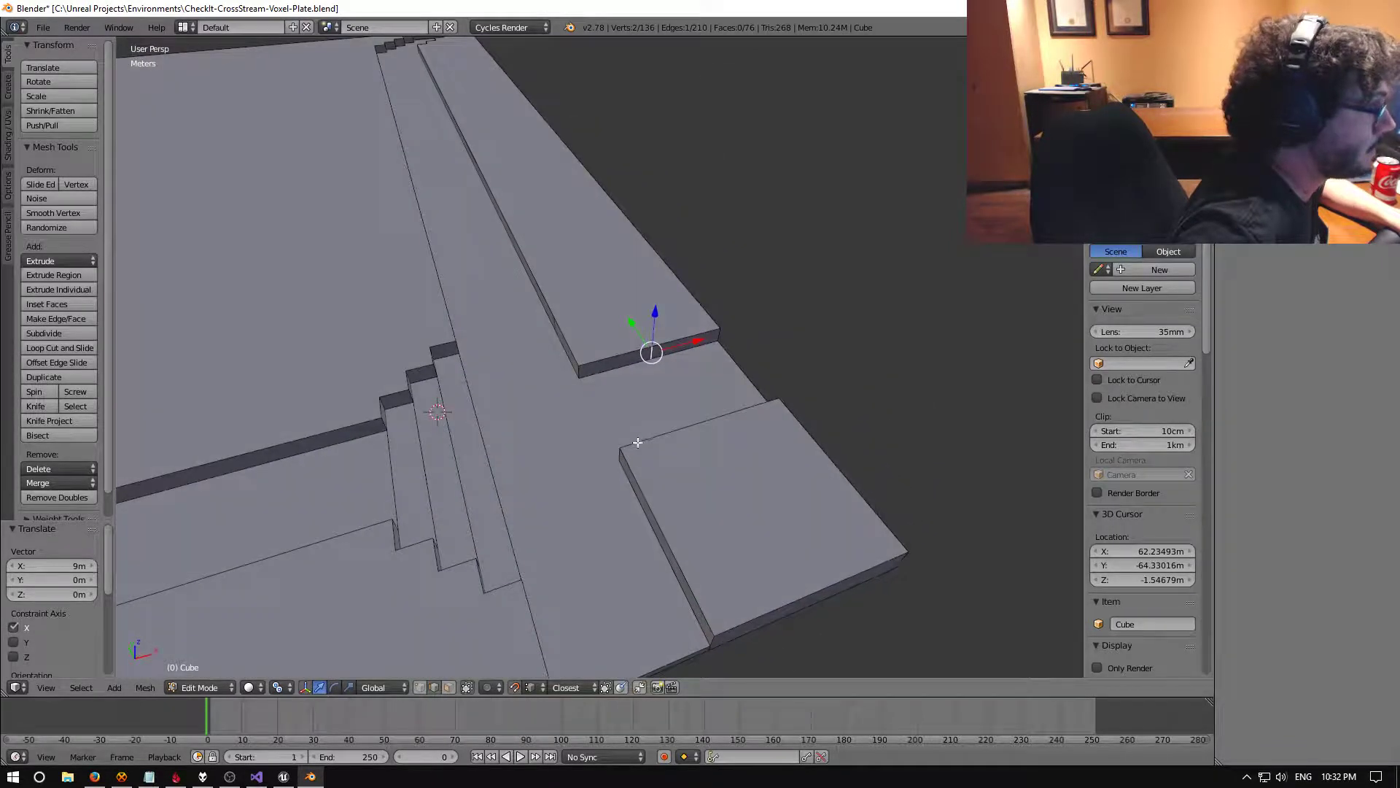
{"action": "middle_click_drag", "start_coordinate": [693, 334], "coordinate": [568, 377]}
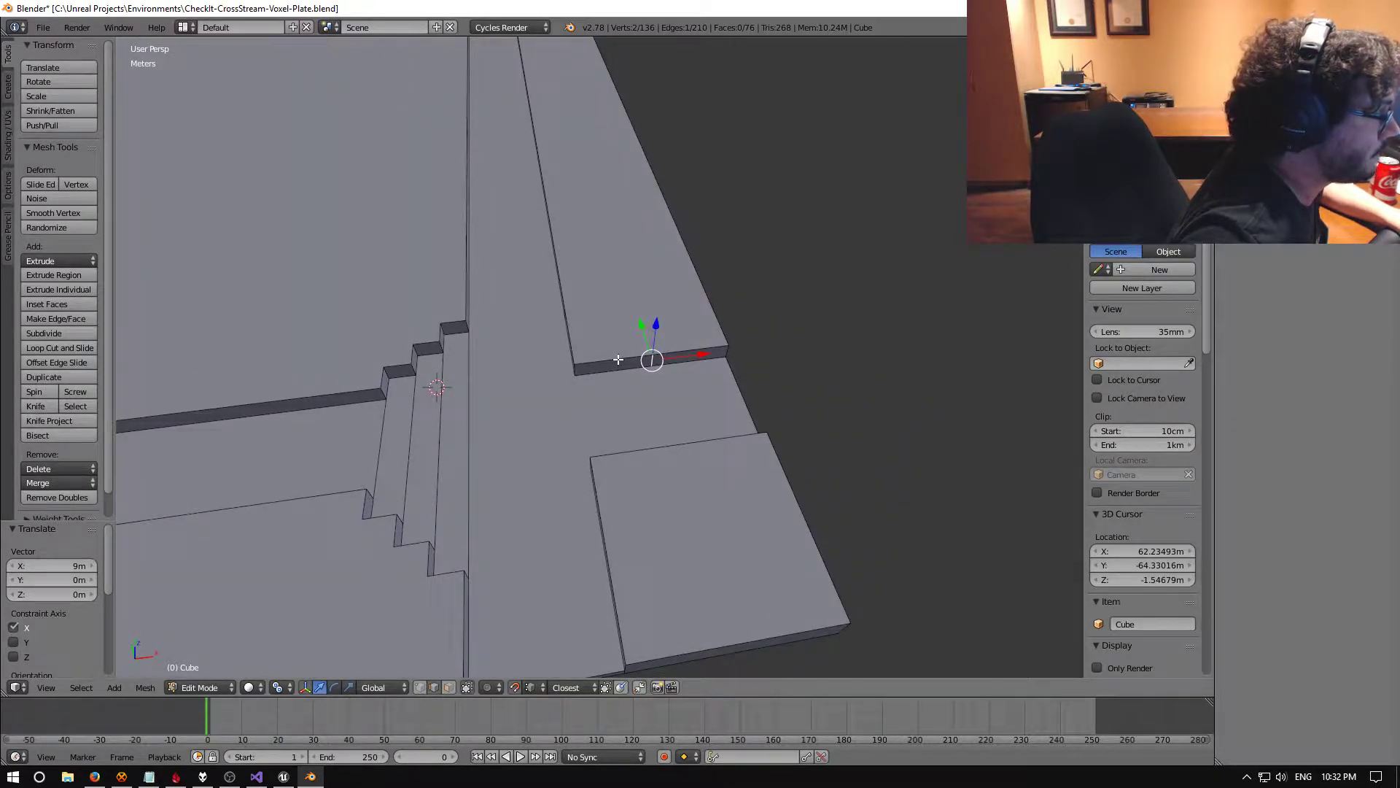
{"action": "middle_click_drag", "start_coordinate": [587, 401], "coordinate": [626, 348]}
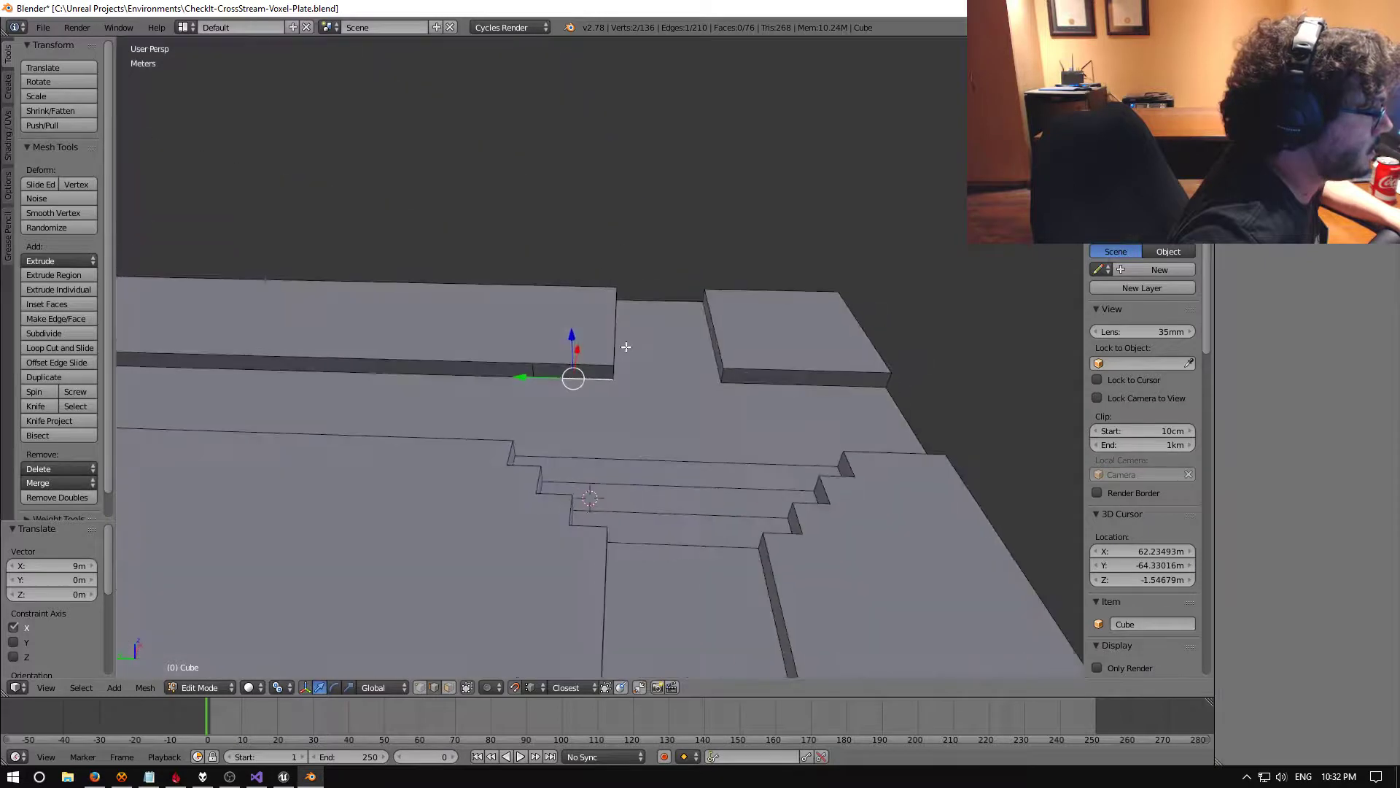
{"action": "key", "text": "w"}
{"action": "left_click", "coordinate": [573, 375]}
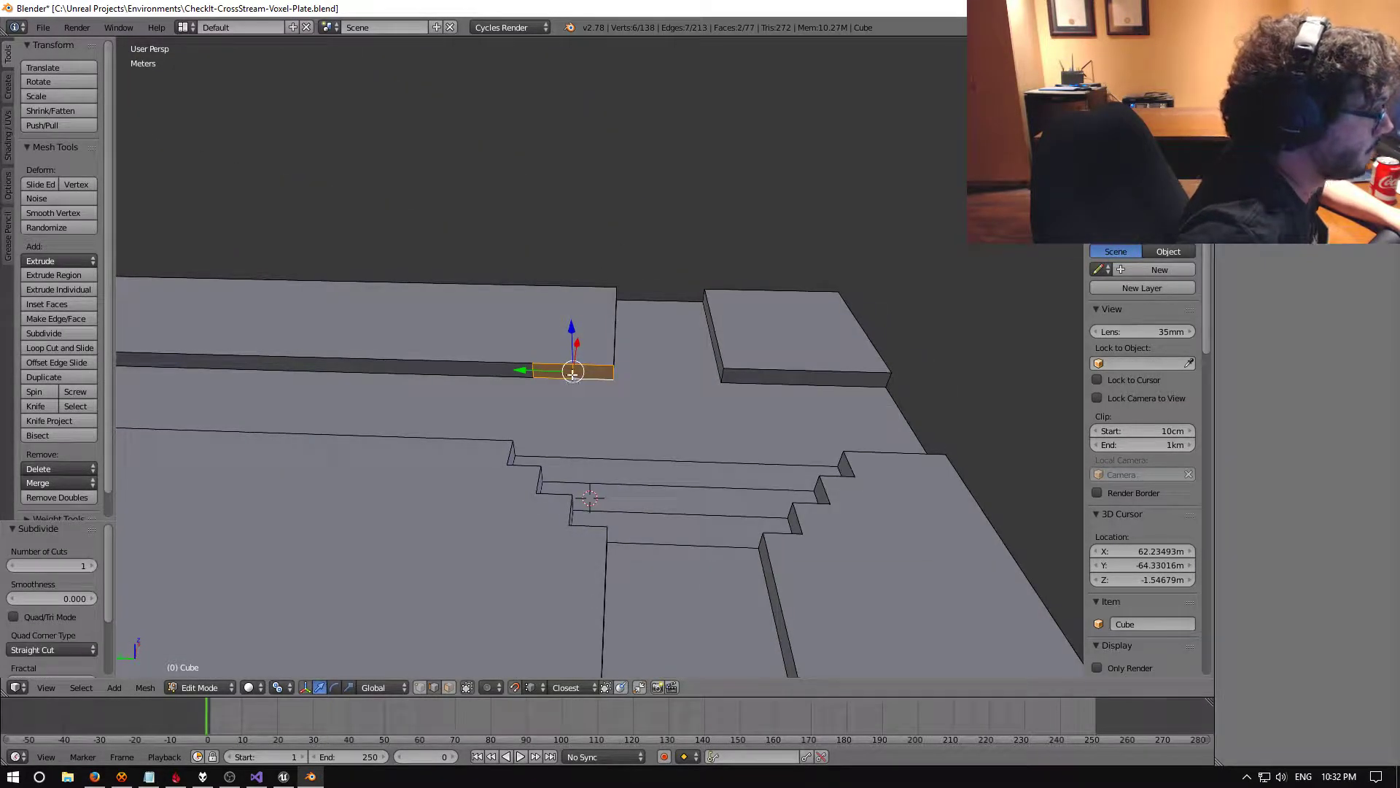
{"action": "left_click", "coordinate": [92, 566]}
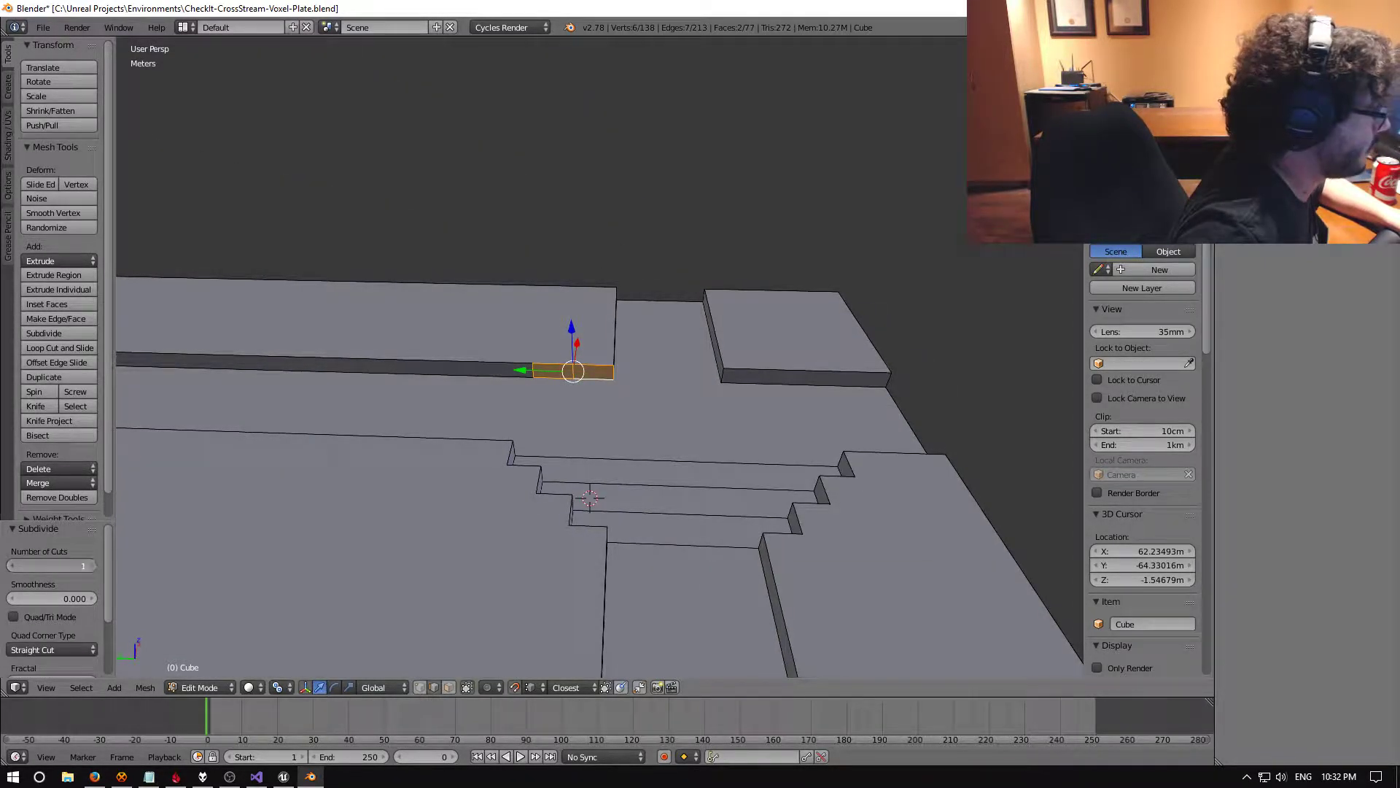
Subdivide the end-wall section beside the same corner with two cuts, and select the inner wall's new vertical edge farther from the corner
{"action": "middle_click_drag", "start_coordinate": [562, 441], "coordinate": [447, 397]}
{"action": "right_click", "coordinate": [599, 363]}
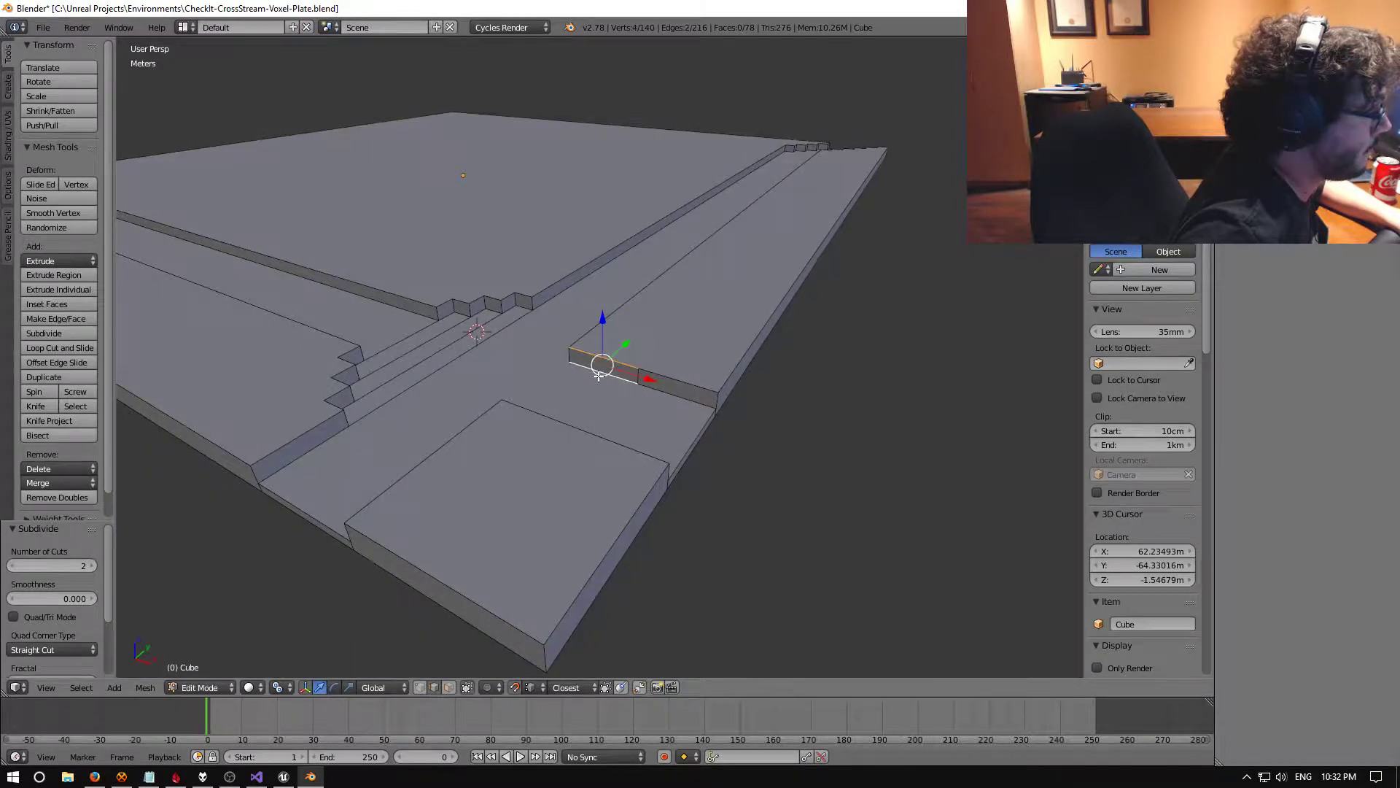
{"action": "key", "text": "w"}
{"action": "left_click", "coordinate": [627, 511]}
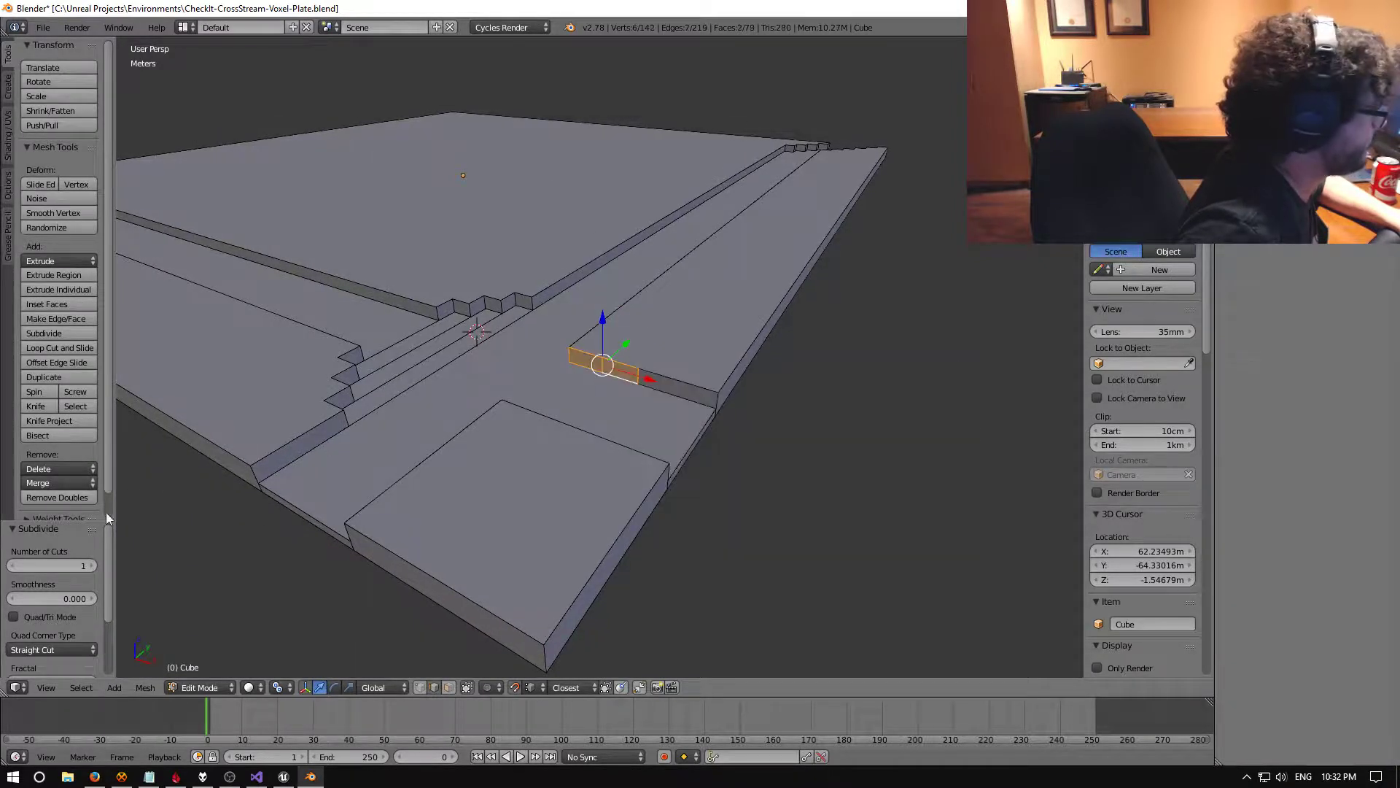
{"action": "left_click", "coordinate": [93, 565]}
{"action": "middle_click_drag", "start_coordinate": [377, 481], "coordinate": [556, 476]}
{"action": "right_click", "coordinate": [555, 392]}
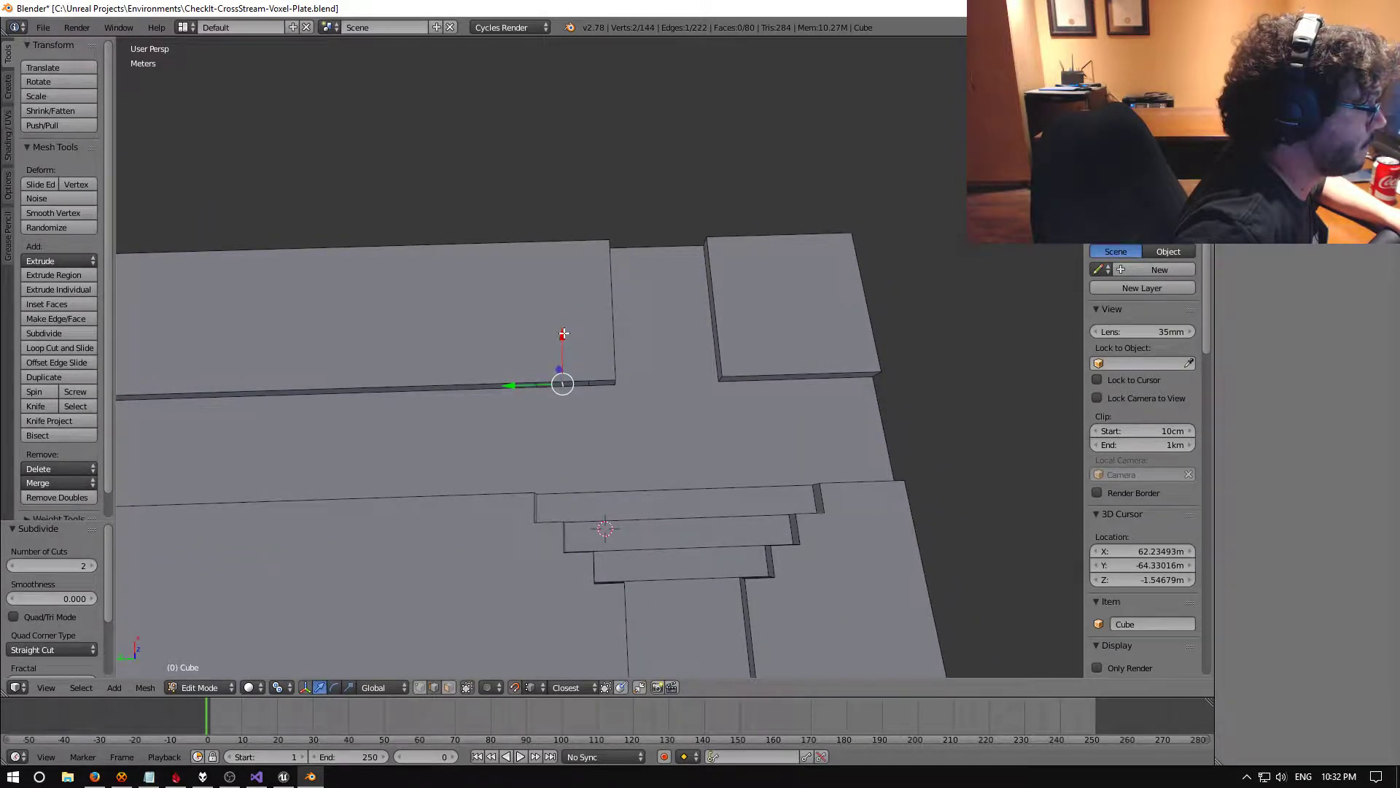
{"action": "left_click_drag", "start_coordinate": [565, 334], "coordinate": [549, 299]}
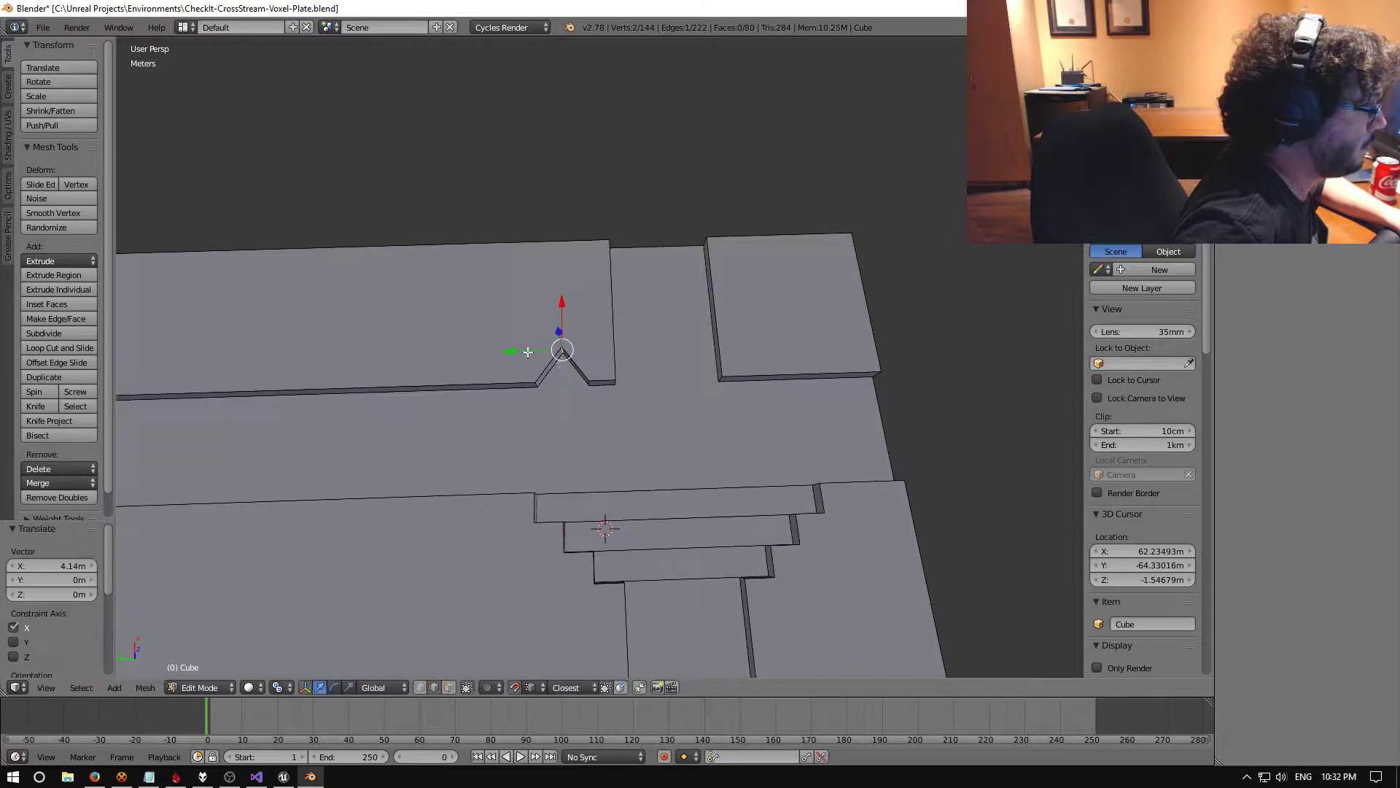
{"action": "left_click_drag", "start_coordinate": [508, 351], "coordinate": [534, 484]}
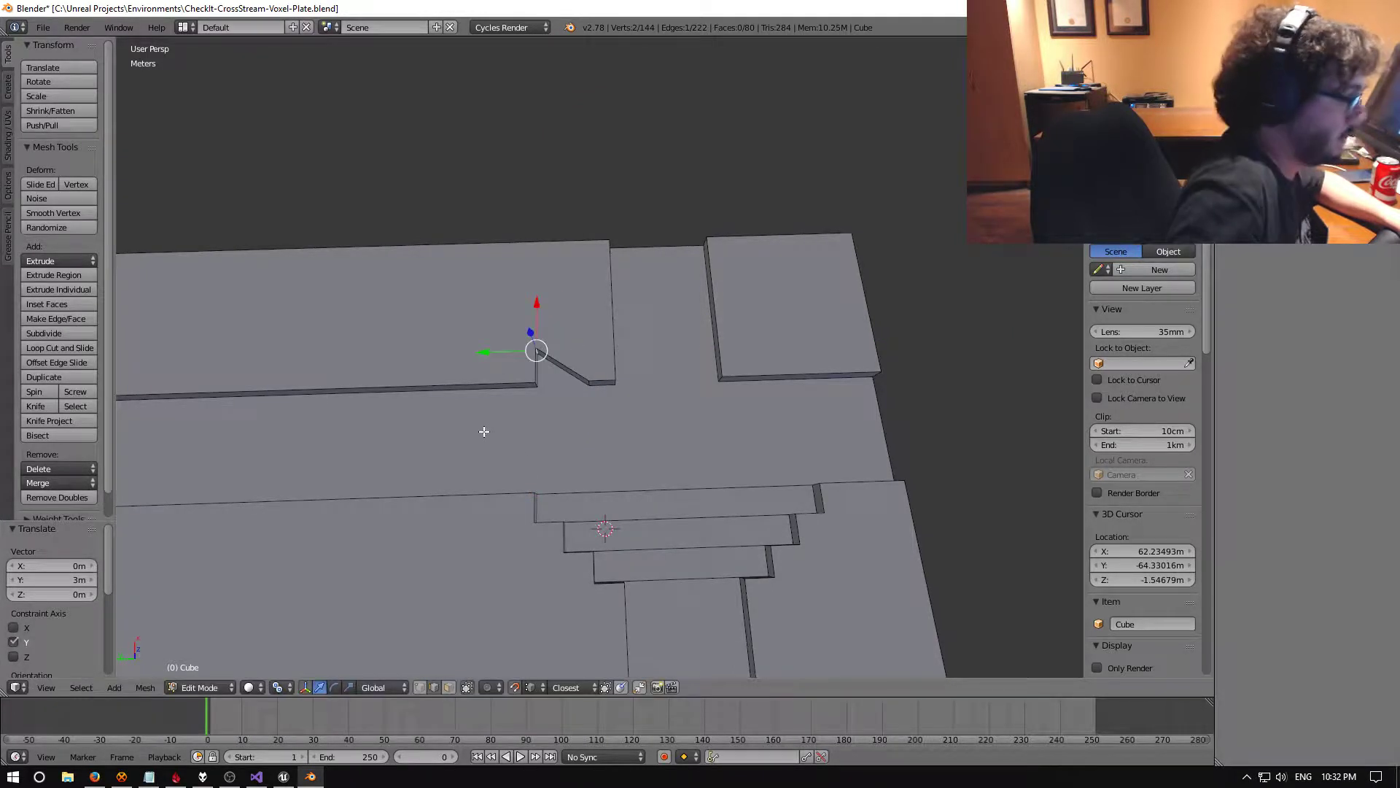
{"action": "key", "text": "ctrl+z"}
{"action": "key", "text": "ctrl+z"}
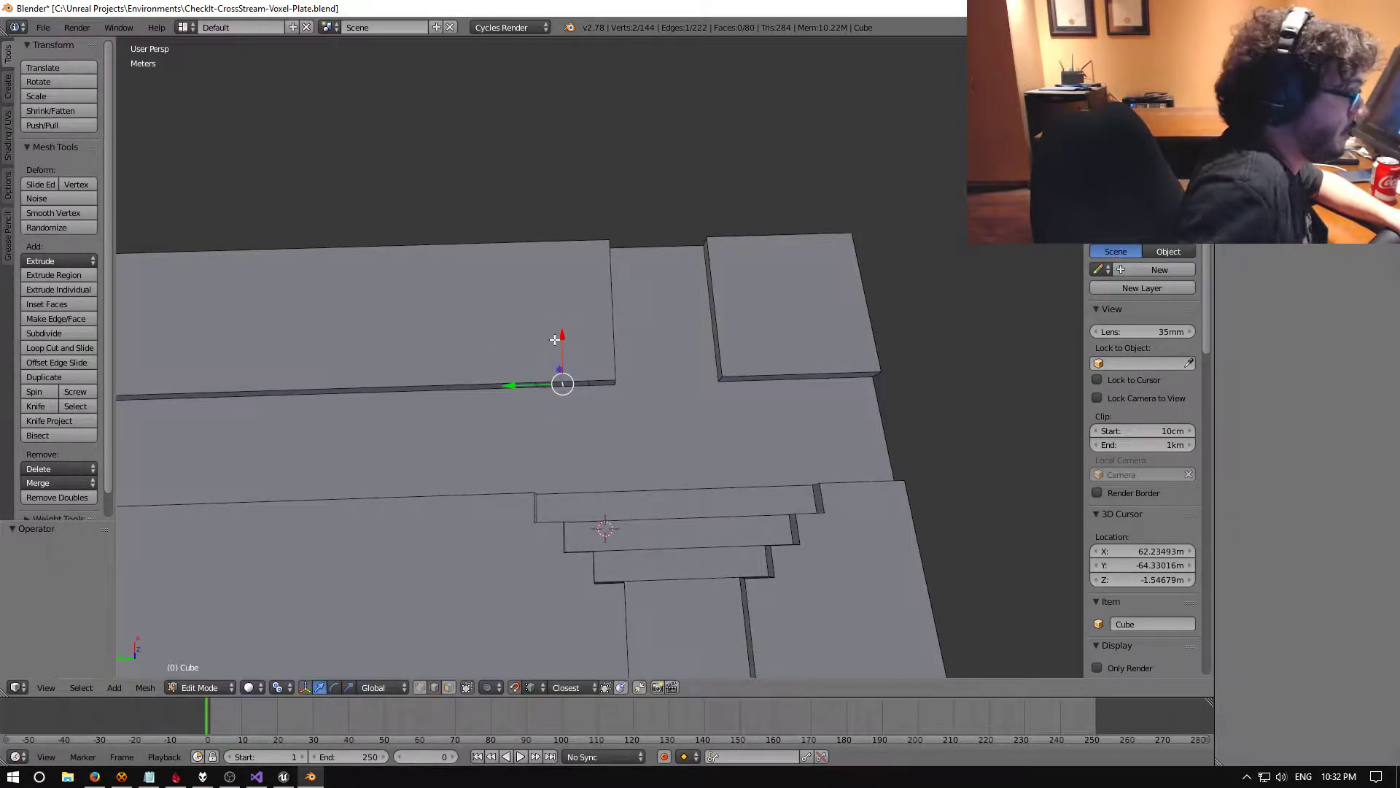
Move the selected vertical edge of the inner wall 3 m along X and 3 m along Y to start a notch
{"action": "left_click_drag", "start_coordinate": [562, 334], "coordinate": [560, 322]}
{"action": "type", "text": "3"}
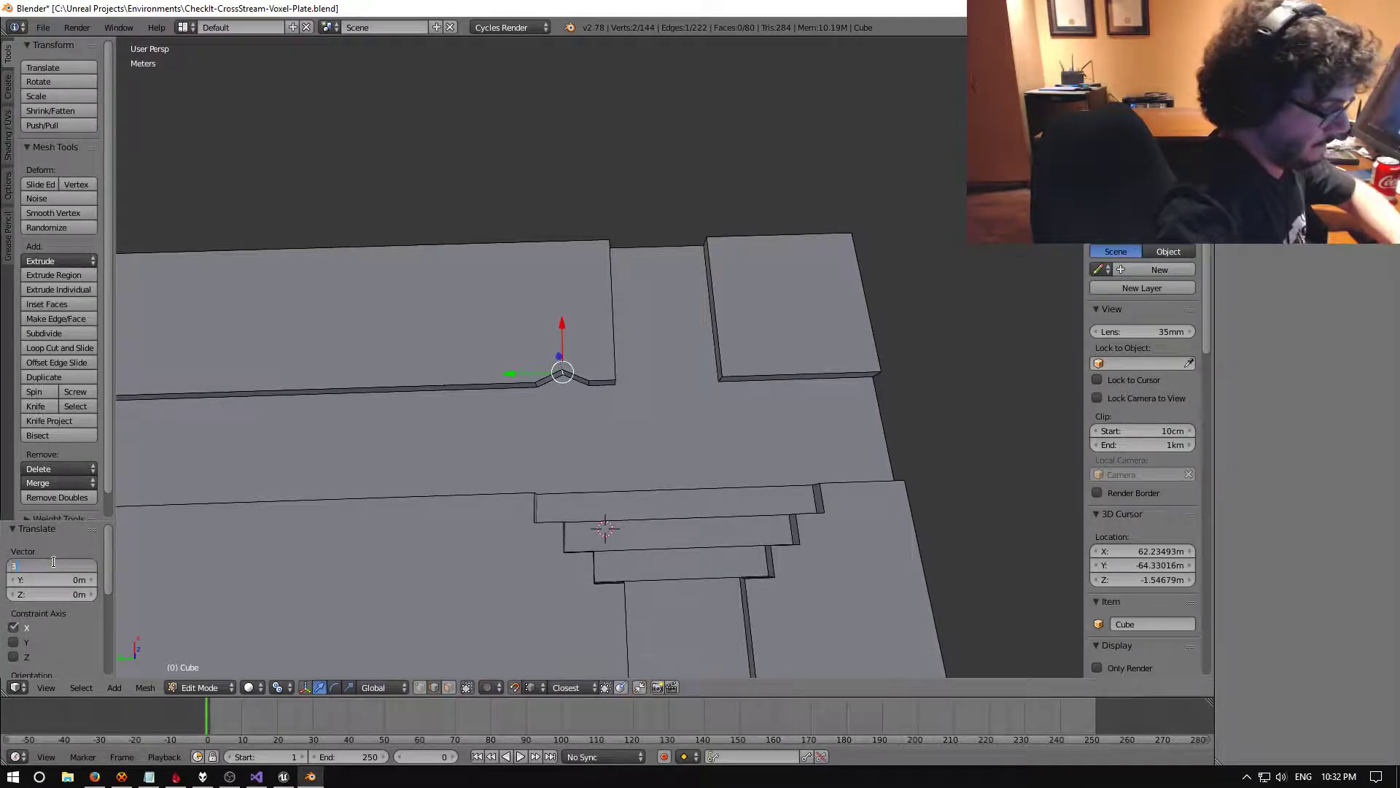
{"action": "key", "text": "Return"}
{"action": "left_click", "coordinate": [509, 361]}
{"action": "type", "text": "3m"}
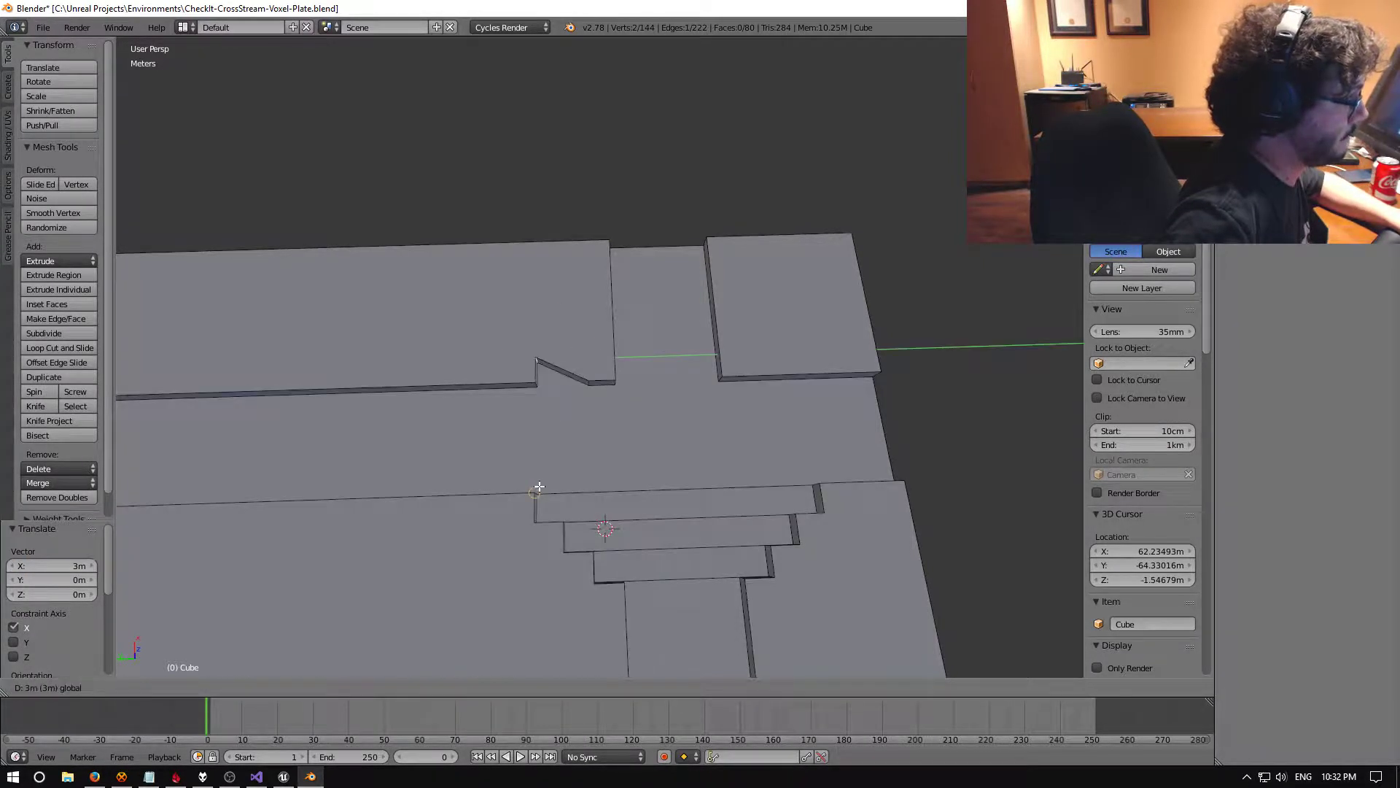
{"action": "key", "text": "Return"}
Move the inner wall's vertical edge nearer the corner 3 m along X
{"action": "middle_click_drag", "start_coordinate": [550, 479], "coordinate": [576, 384]}
{"action": "right_click", "coordinate": [587, 377]}
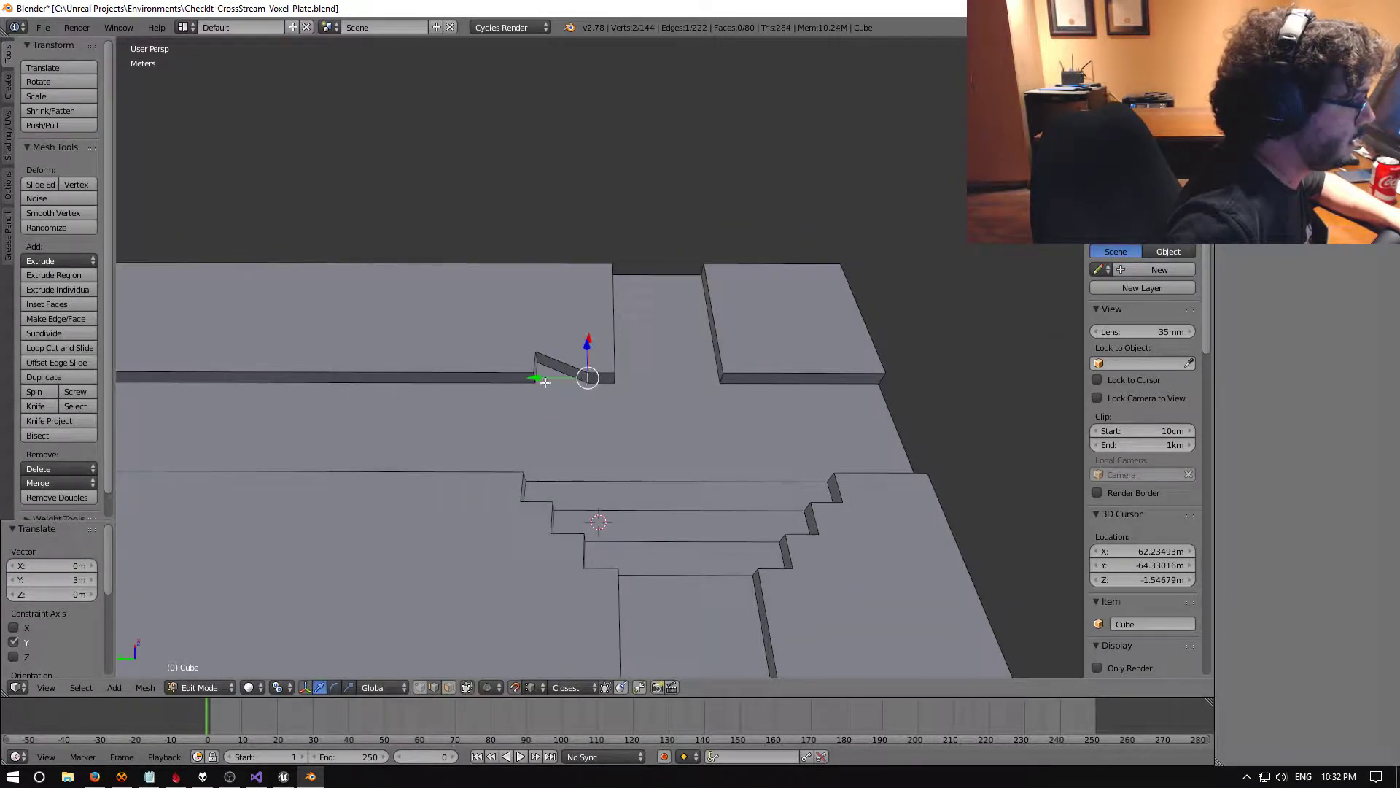
{"action": "type", "text": "gx3"}
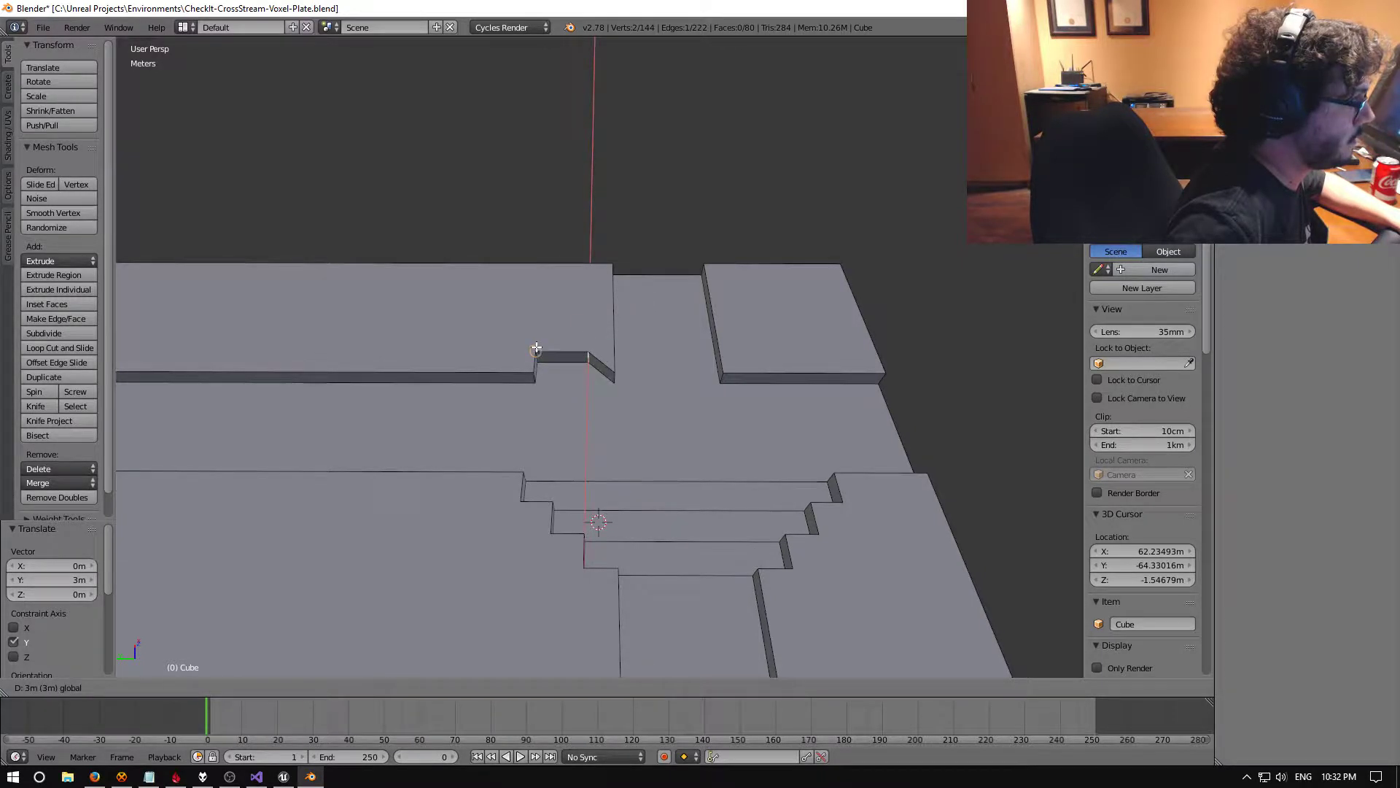
{"action": "key", "text": "Return"}
Snap that edge 6 m along Y to the notch's inner corner, then offset it -3 m along Y
{"action": "key", "text": "g"}
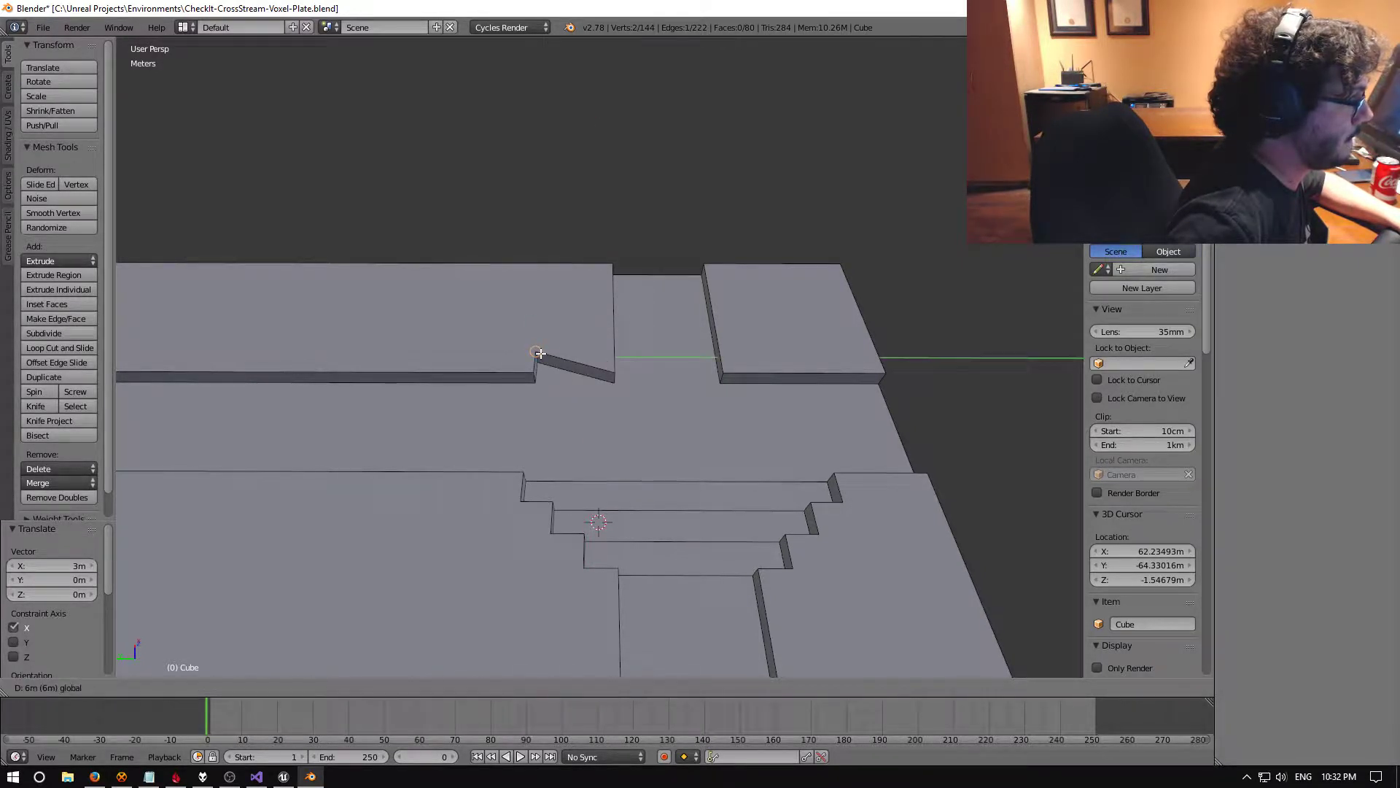
{"action": "left_click", "coordinate": [540, 353]}
{"action": "key", "text": "g"}
{"action": "key", "text": "y"}
{"action": "left_click", "coordinate": [496, 354]}
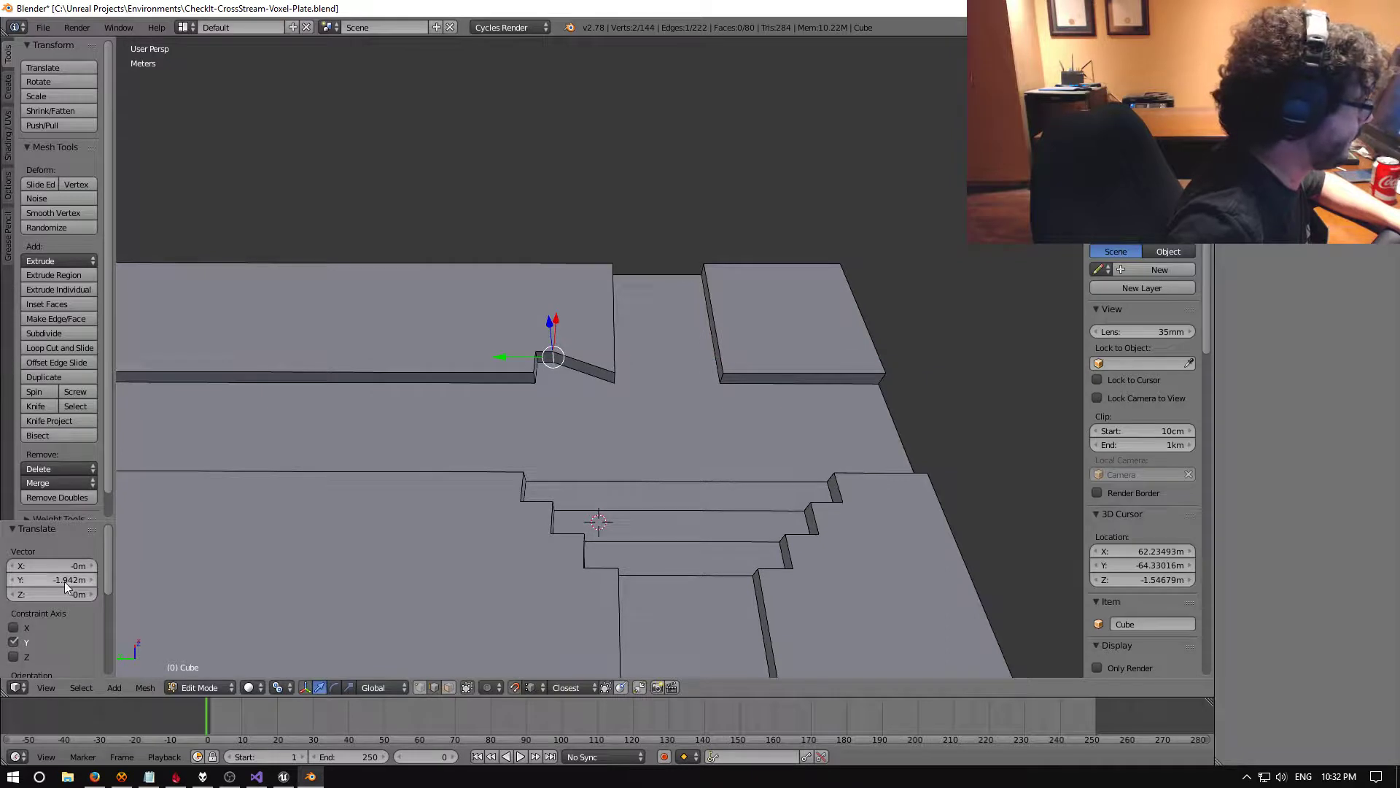
{"action": "type", "text": "-3"}
{"action": "key", "text": "Return"}
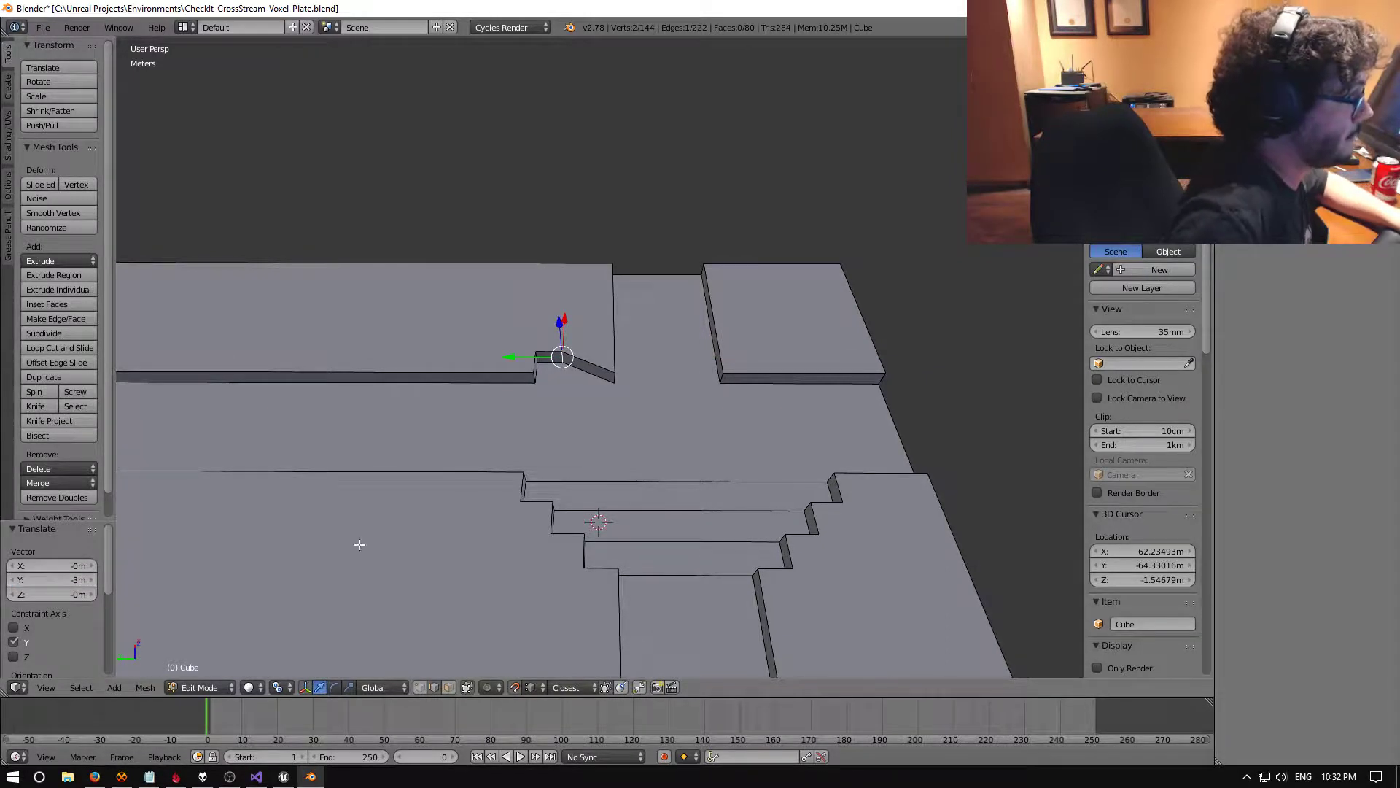
Slide the inner wall's corner edge about 2.32 m along Y, then move it 3 m along X
{"action": "mouse_move", "coordinate": [628, 399]}
{"action": "middle_mouse_down"}
{"action": "mouse_move", "coordinate": [532, 375]}
{"action": "mouse_move", "coordinate": [603, 378]}
{"action": "mouse_move", "coordinate": [581, 417]}
{"action": "mouse_move", "coordinate": [583, 392]}
{"action": "mouse_move", "coordinate": [614, 388]}
{"action": "middle_mouse_up"}
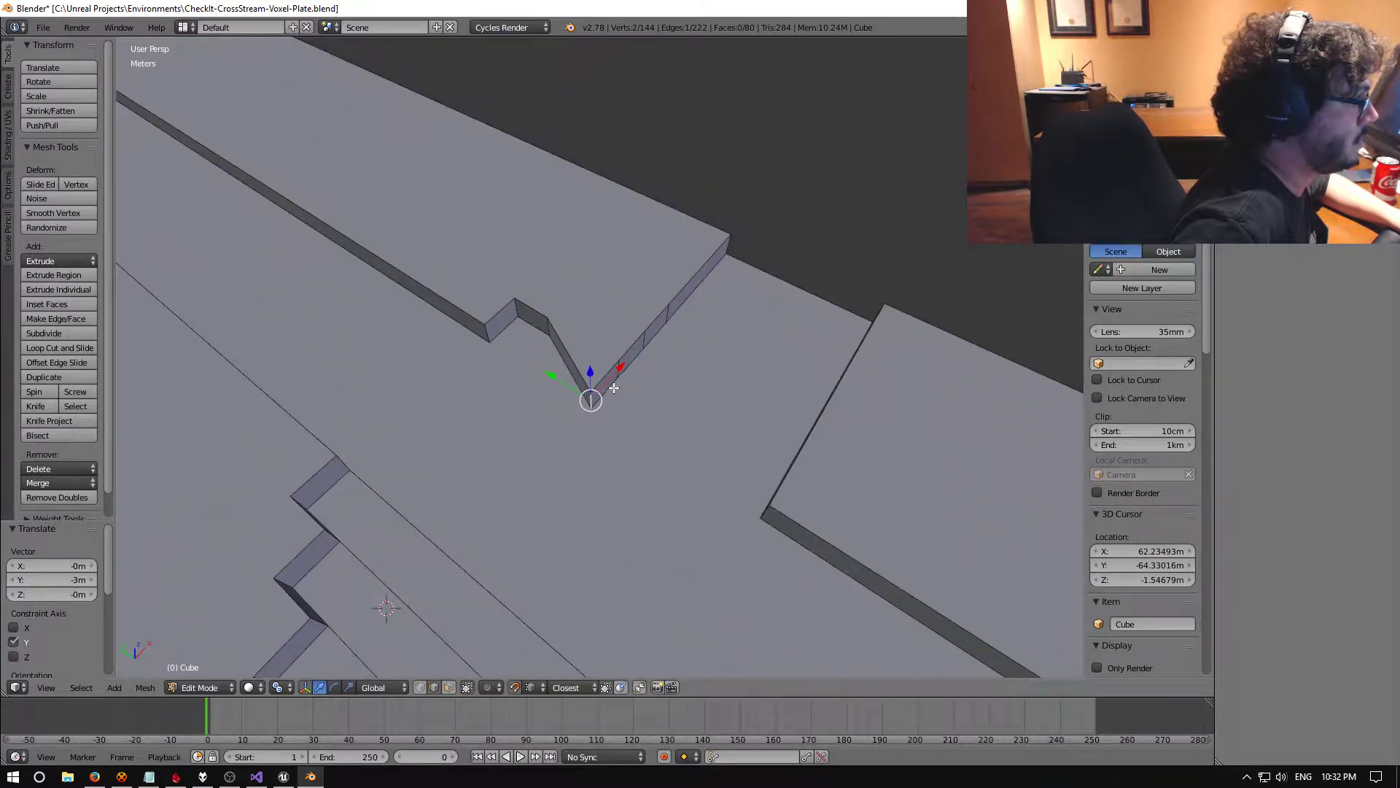
{"action": "left_click_drag", "start_coordinate": [559, 378], "coordinate": [520, 369]}
{"action": "key", "text": "g"}
{"action": "key", "text": "x"}
{"action": "key", "text": "3"}
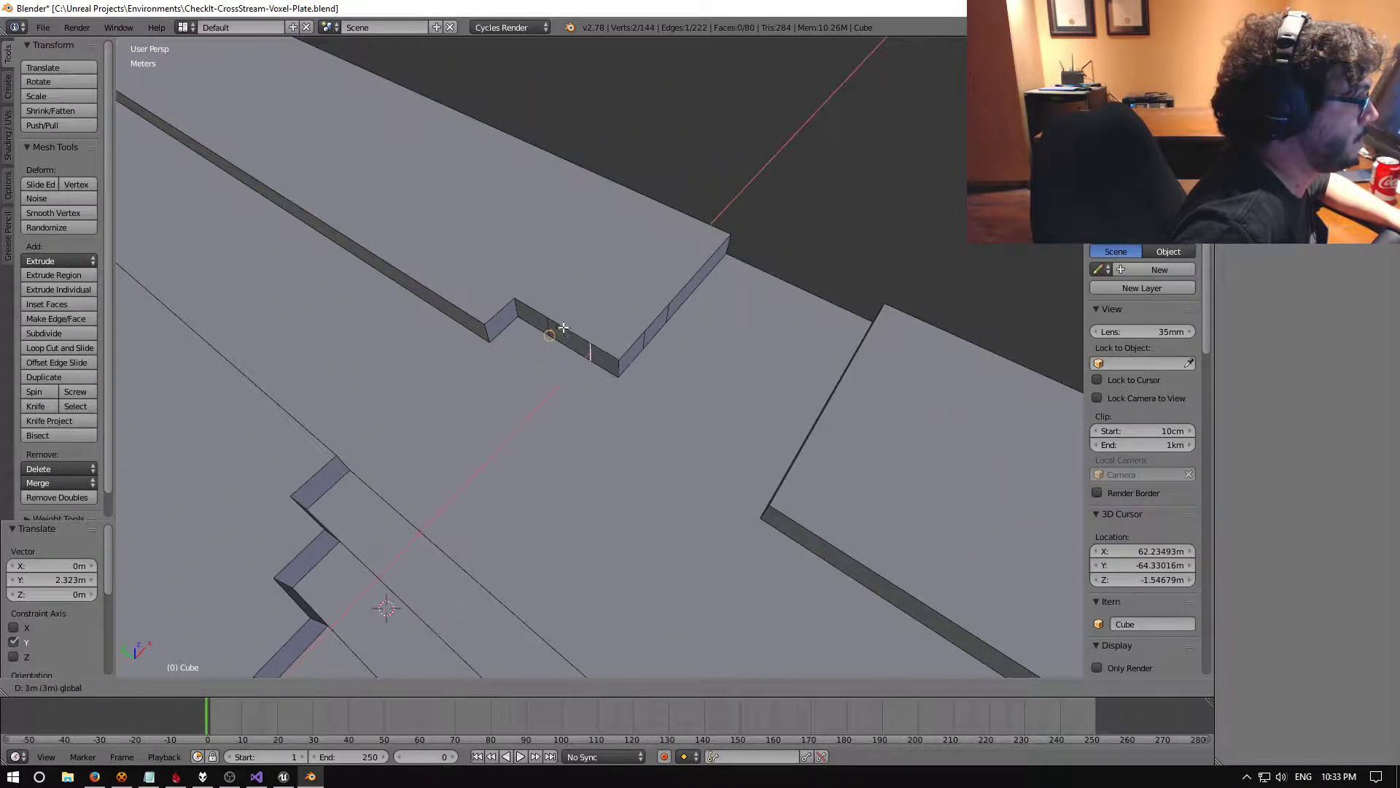
{"action": "key", "text": "Return"}
Move the same vertical edge a further 3 m along X for the next notch
{"action": "mouse_move", "coordinate": [552, 318]}
{"action": "middle_mouse_down"}
{"action": "mouse_move", "coordinate": [565, 332]}
{"action": "mouse_move", "coordinate": [500, 375]}
{"action": "mouse_move", "coordinate": [561, 328]}
{"action": "middle_mouse_up"}
{"action": "left_click_drag", "start_coordinate": [563, 323], "coordinate": [240, 501]}
{"action": "middle_click_drag", "start_coordinate": [240, 501], "coordinate": [420, 475]}
{"action": "left_click_drag", "start_coordinate": [651, 340], "coordinate": [701, 348]}
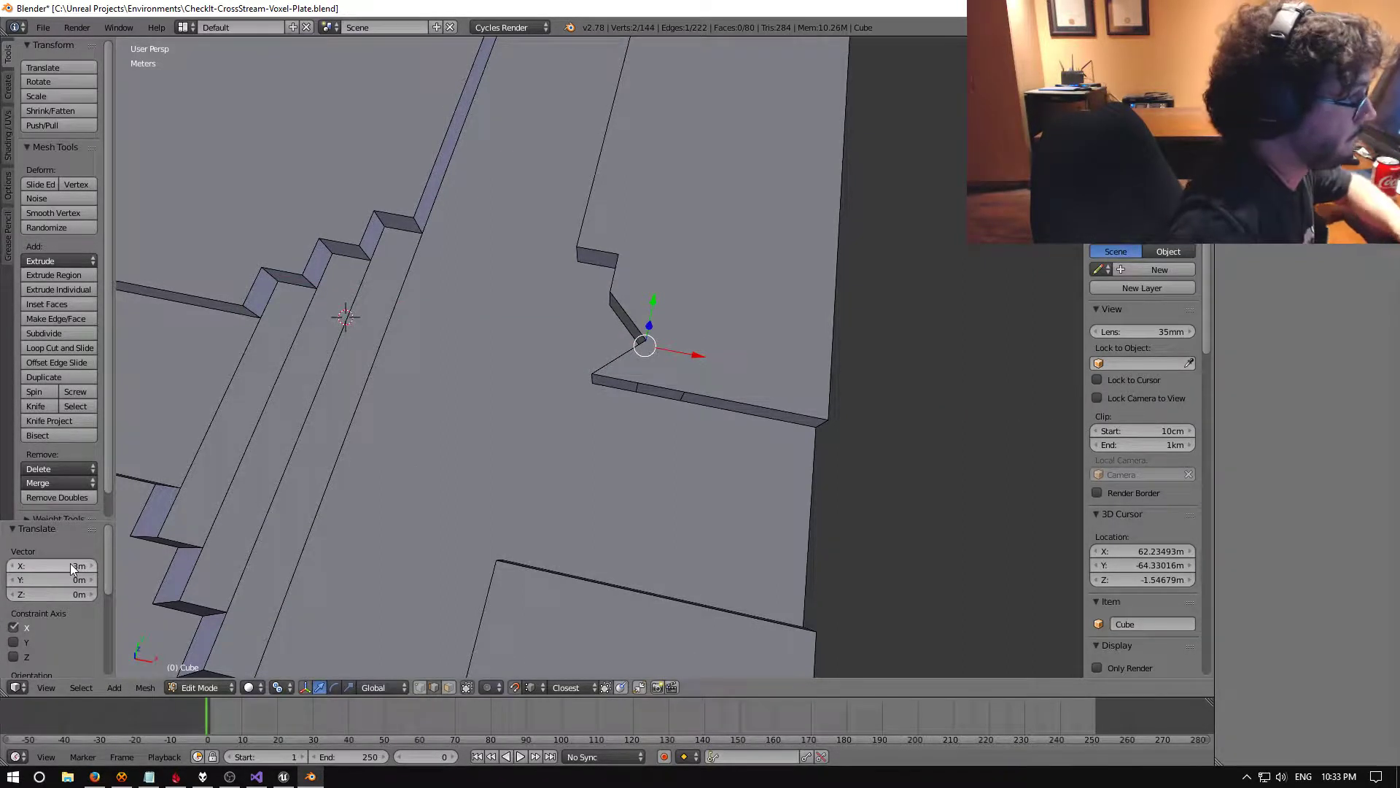
{"action": "middle_click_drag", "start_coordinate": [713, 394], "coordinate": [657, 375]}
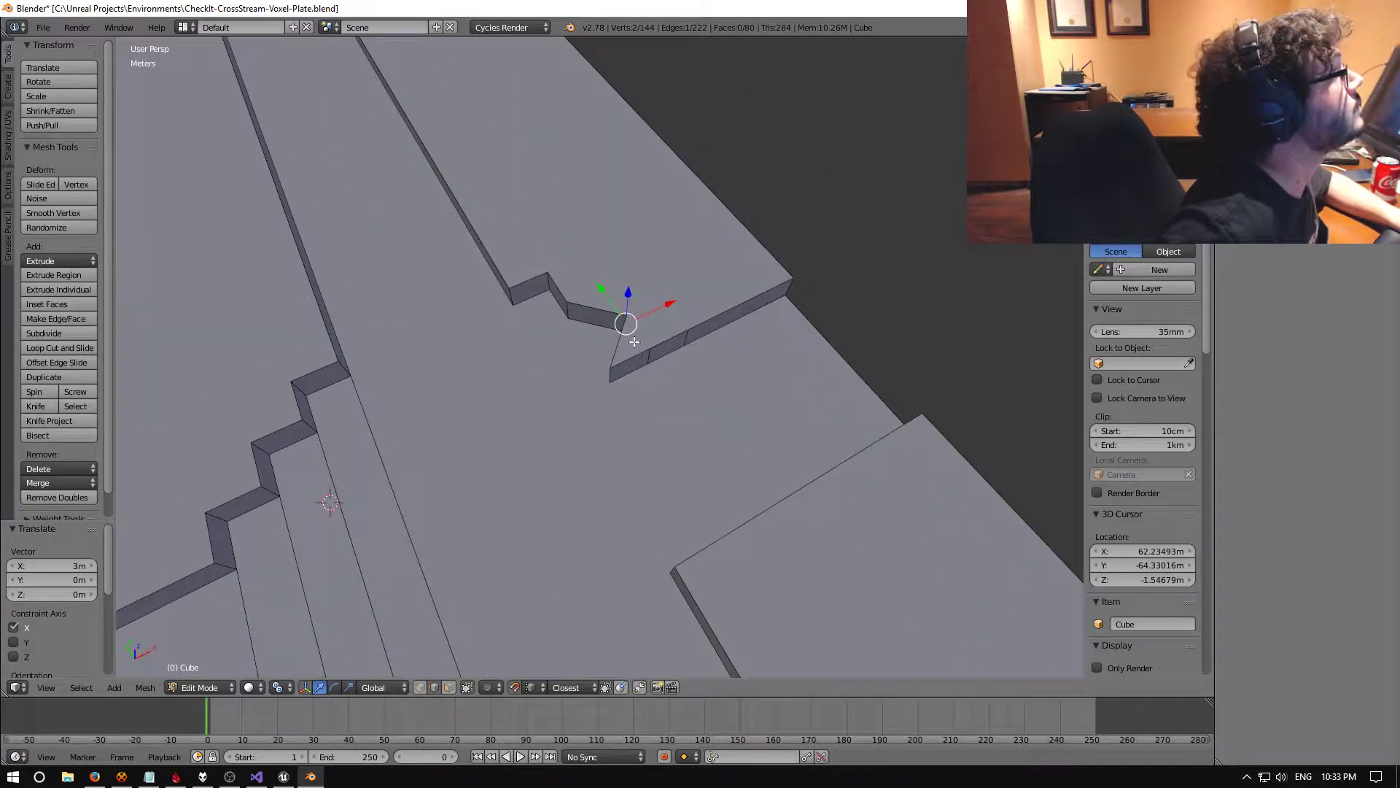
Subdivide the diagonal wall section beside the notch, and move its new middle edge along X and 1.5 m along Y to square the step
{"action": "right_click", "coordinate": [568, 304], "text": "shift"}
{"action": "right_click", "coordinate": [570, 317], "text": "shift"}
{"action": "key", "text": "space"}
{"action": "type", "text": "subdiv"}
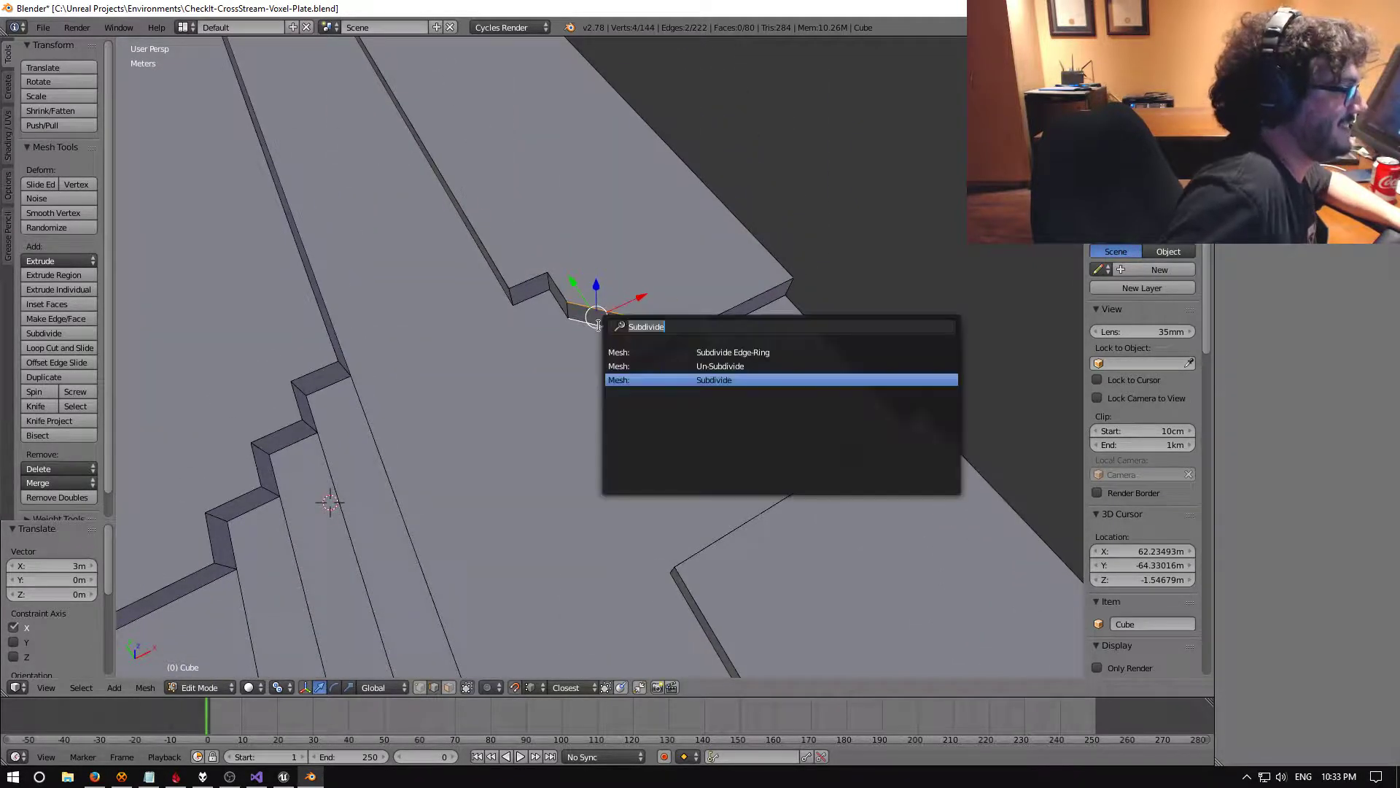
{"action": "key", "text": "Return"}
{"action": "right_click", "coordinate": [599, 322]}
{"action": "left_click_drag", "start_coordinate": [646, 297], "coordinate": [622, 319]}
{"action": "left_click_drag", "start_coordinate": [587, 272], "coordinate": [577, 296]}
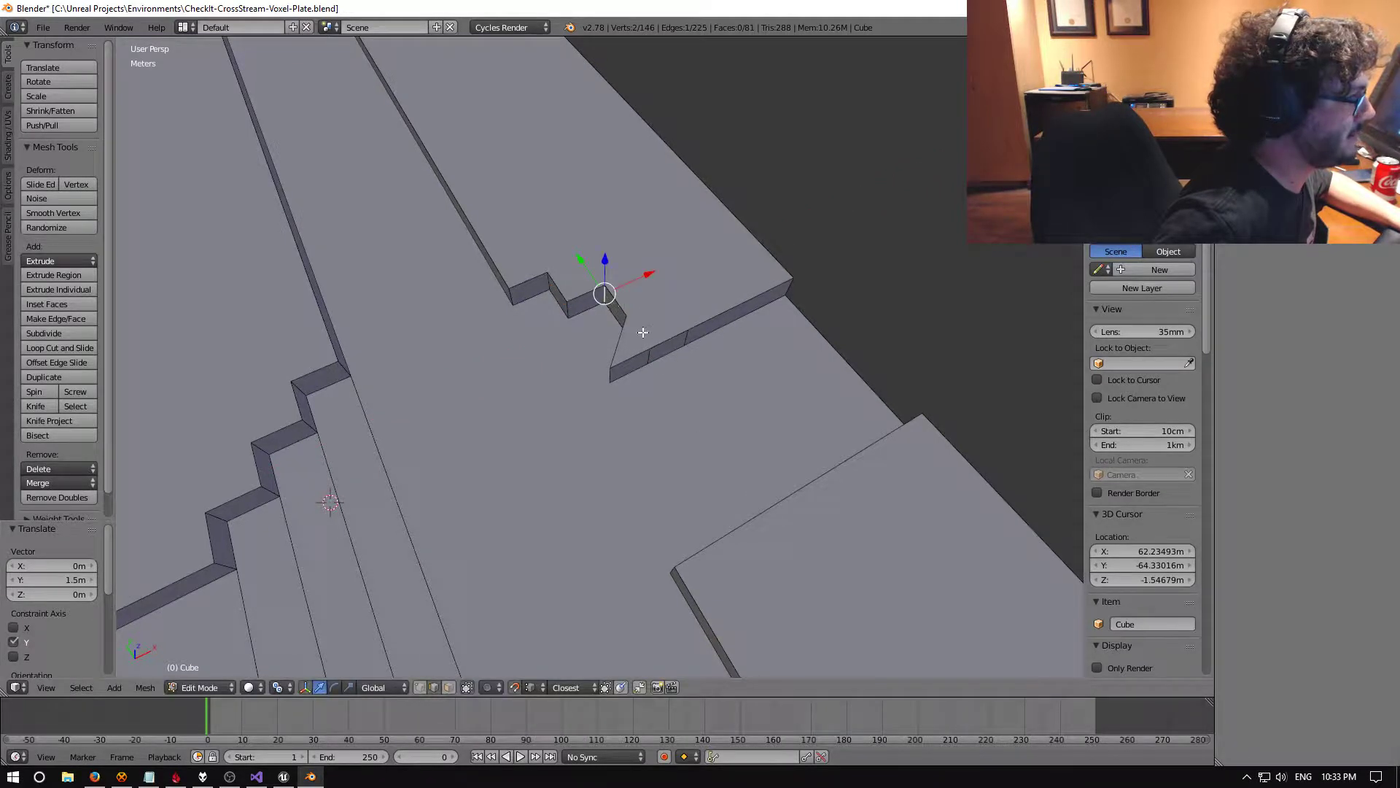
Dissolve the old outer corner edge, and move the neighbouring end-wall edge along X and 3 m along Y to complete the staircase
{"action": "middle_click_drag", "start_coordinate": [577, 296], "coordinate": [591, 328]}
{"action": "right_click", "coordinate": [598, 373]}
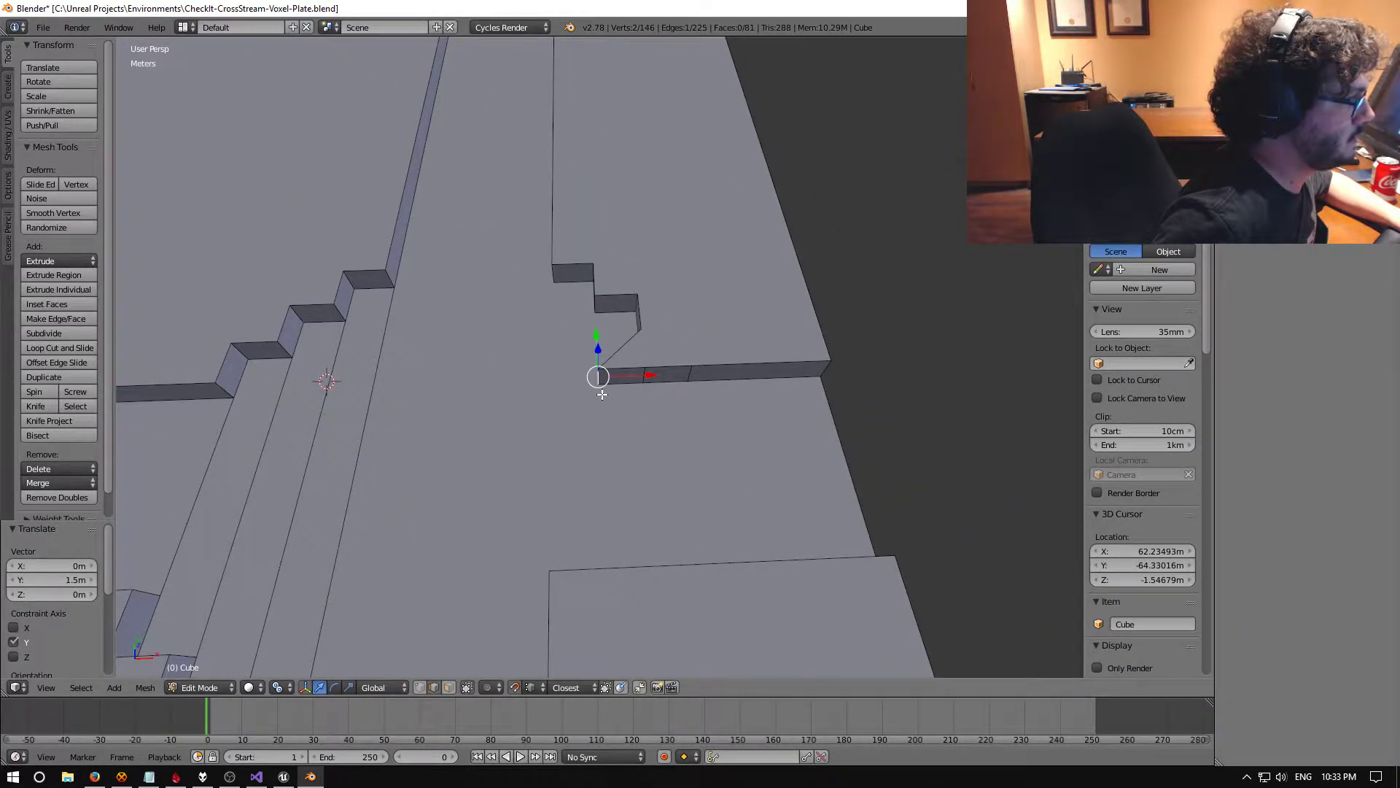
{"action": "key", "text": "x"}
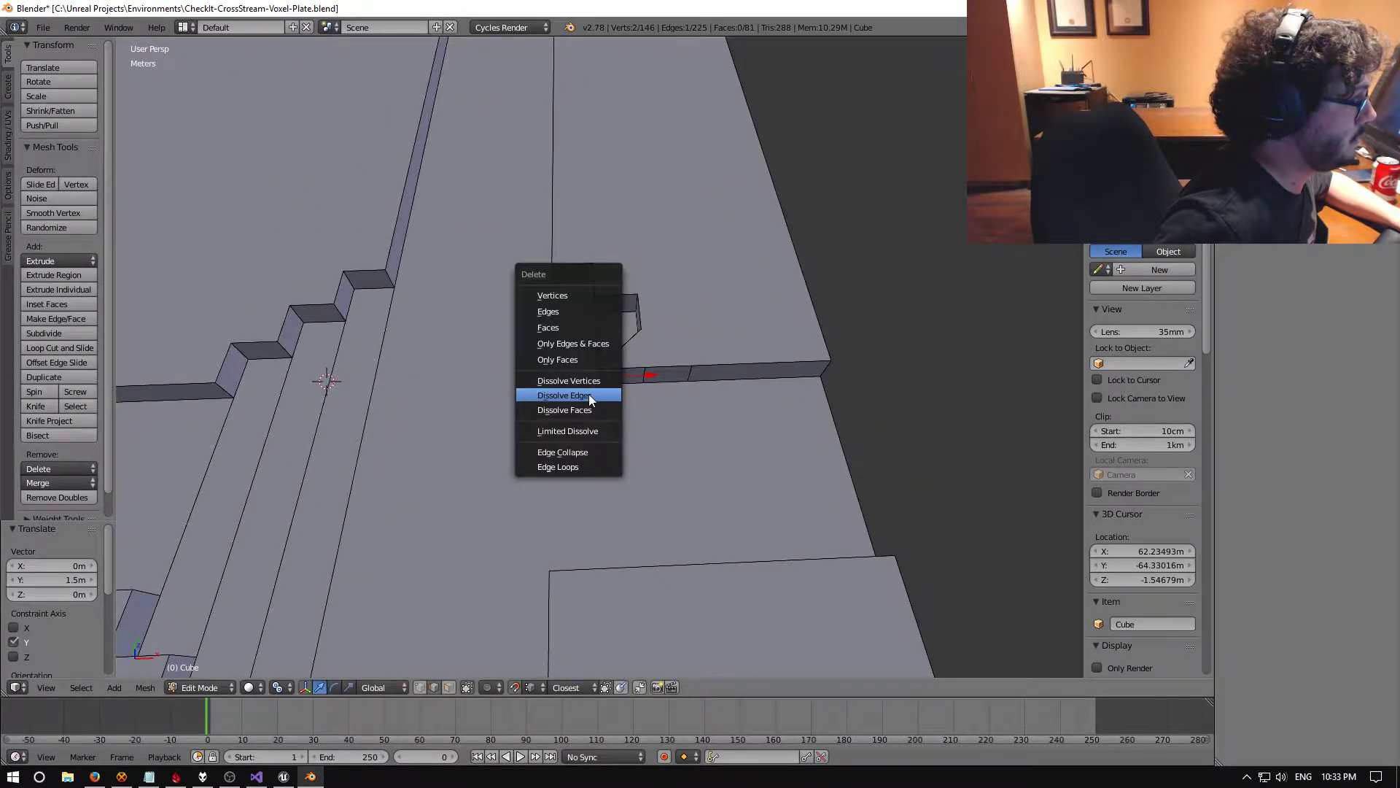
{"action": "left_click", "coordinate": [589, 394]}
{"action": "middle_click_drag", "start_coordinate": [588, 394], "coordinate": [670, 409]}
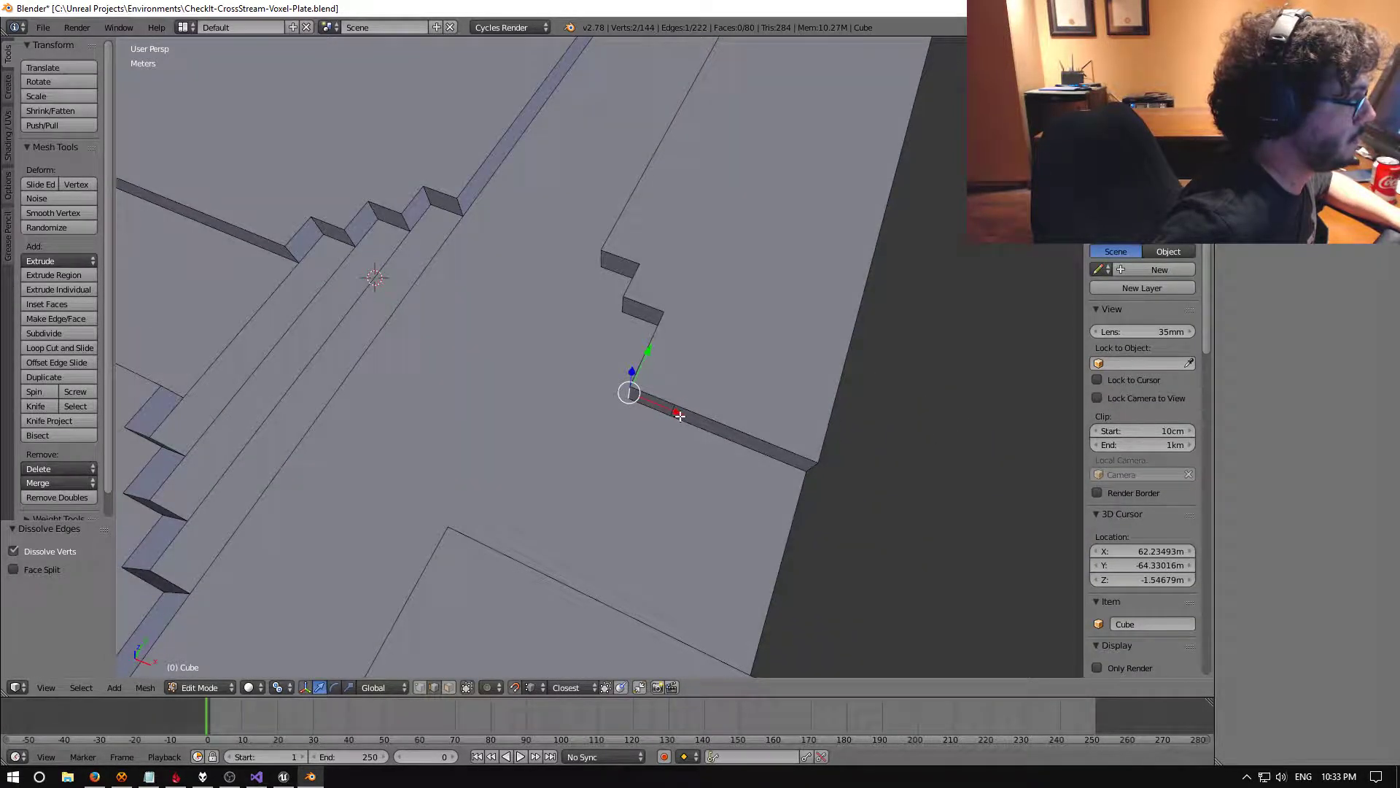
{"action": "left_click_drag", "start_coordinate": [679, 415], "coordinate": [647, 350]}
Subdivide the channel-facing wall of the separate corner block with one cut, and snap the new edge along X to the opposite staircase's outermost step
{"action": "middle_click_drag", "start_coordinate": [647, 350], "coordinate": [683, 325]}
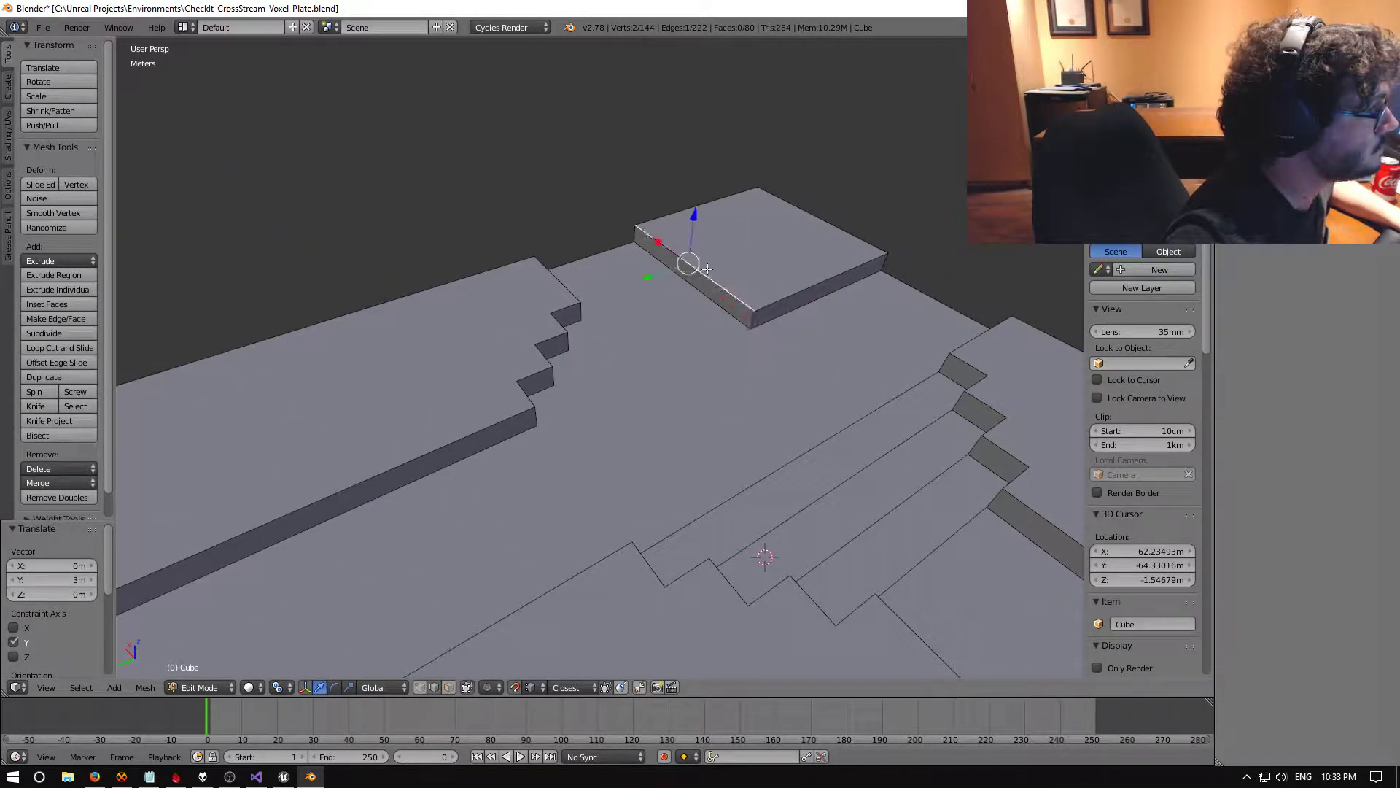
{"action": "right_click", "coordinate": [706, 295], "text": "shift"}
{"action": "key", "text": "space"}
{"action": "key", "text": "Return"}
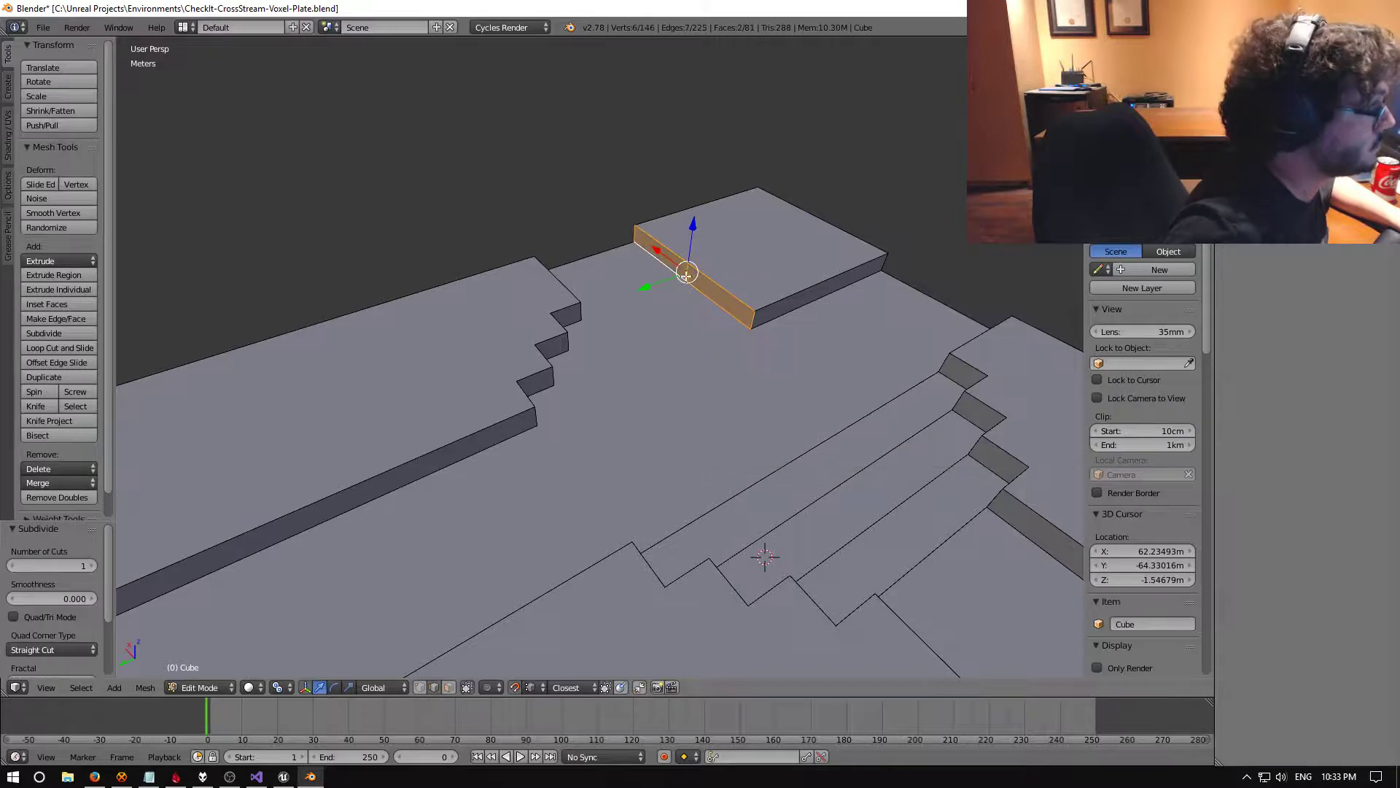
{"action": "right_click", "coordinate": [686, 275]}
{"action": "middle_click_drag", "start_coordinate": [685, 275], "coordinate": [594, 259]}
{"action": "key", "text": "g"}
{"action": "key", "text": "x"}
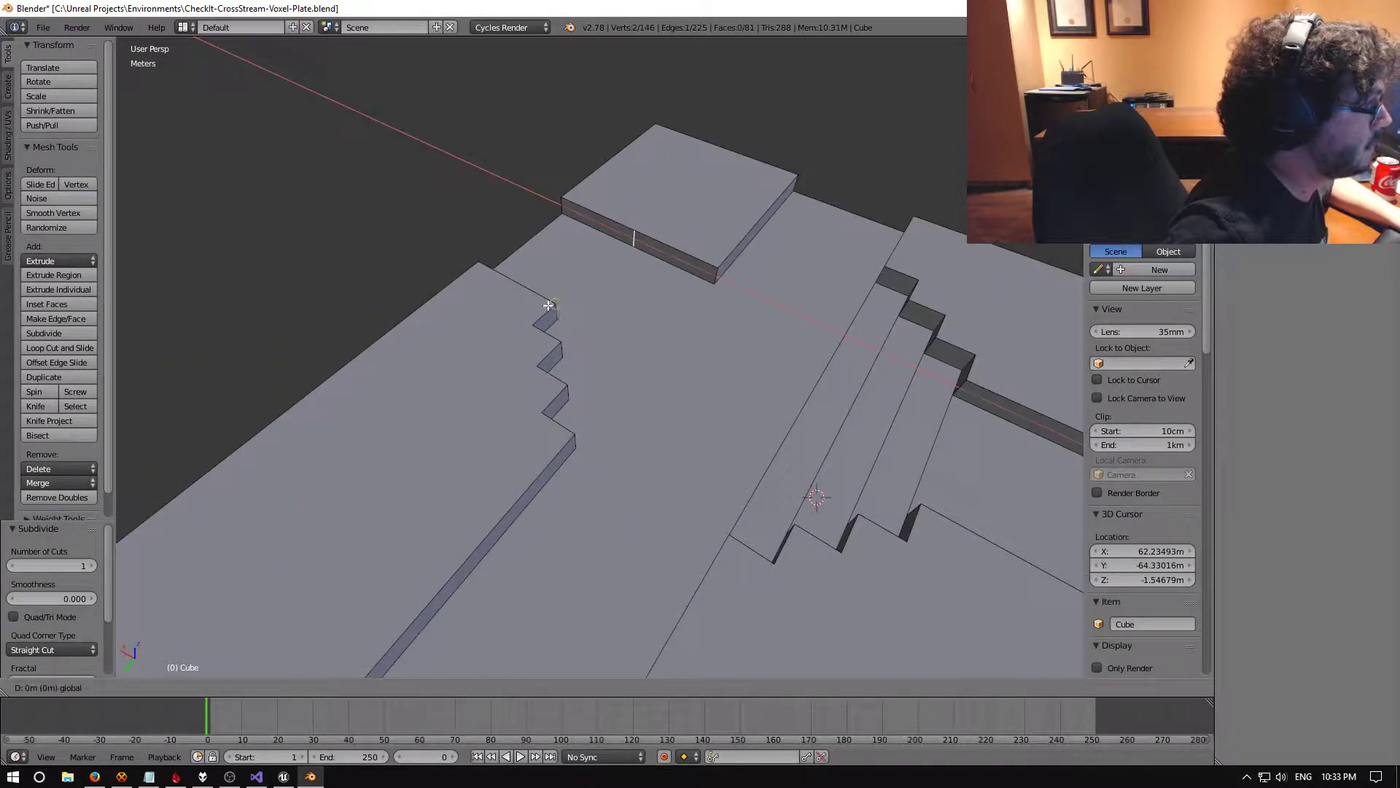
{"action": "left_click", "coordinate": [548, 305]}
Subdivide the corner block's adjacent inner wall with one cut, and snap the new edge along Y to the nearest step of the staircase opposite
{"action": "middle_click_drag", "start_coordinate": [641, 360], "coordinate": [838, 356]}
{"action": "right_click", "coordinate": [858, 338], "text": "shift"}
{"action": "key", "text": "shift+g"}
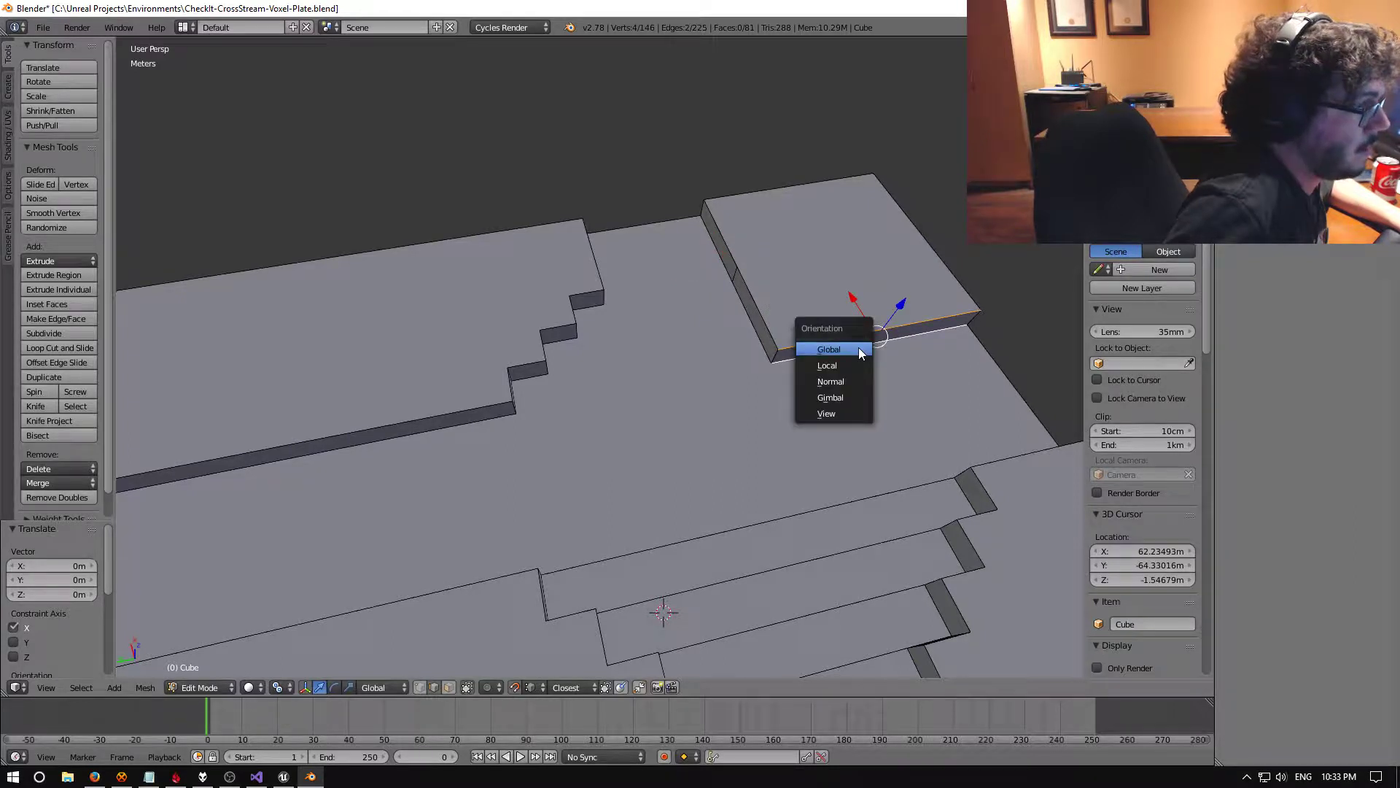
{"action": "key", "text": "space"}
{"action": "type", "text": "subdiv"}
{"action": "key", "text": "Return"}
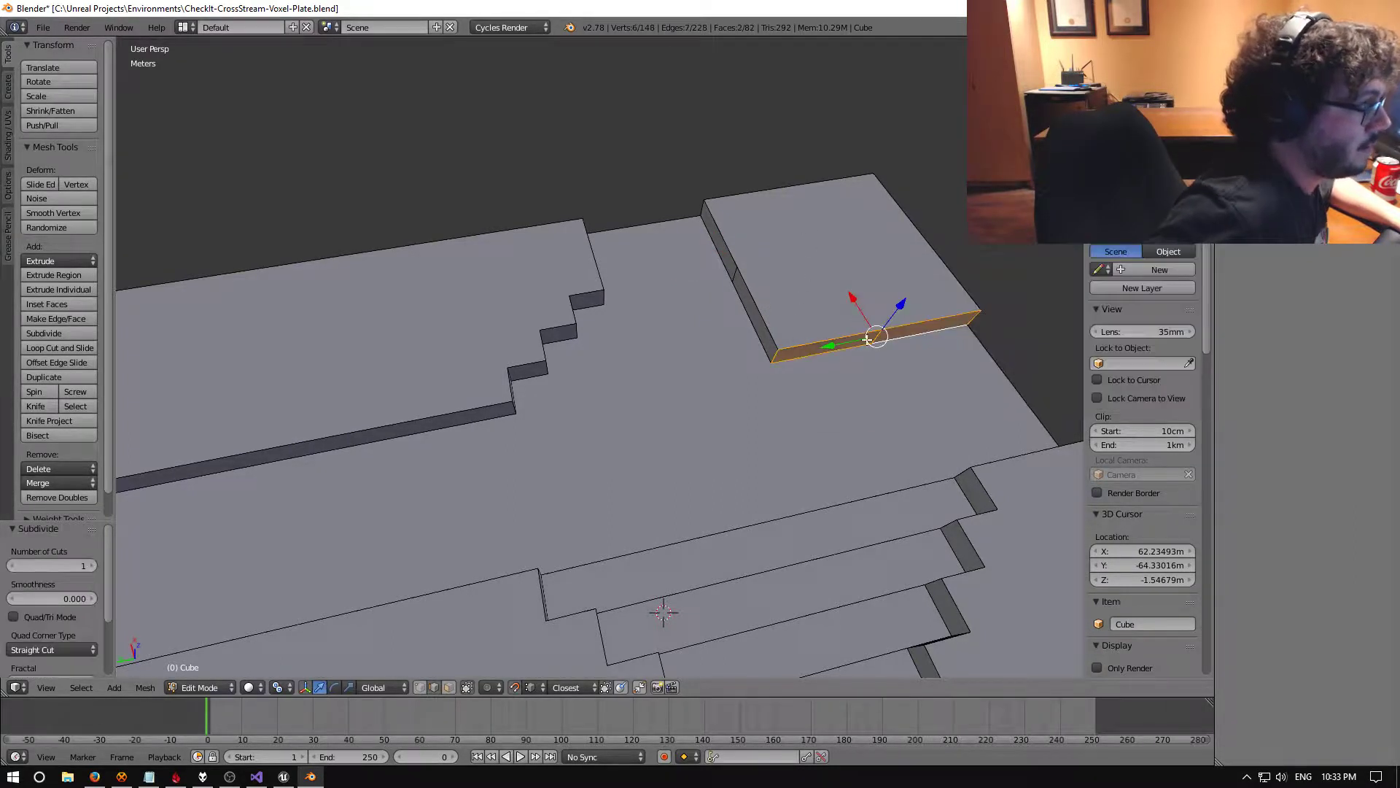
{"action": "key", "text": "g"}
{"action": "key", "text": "x"}
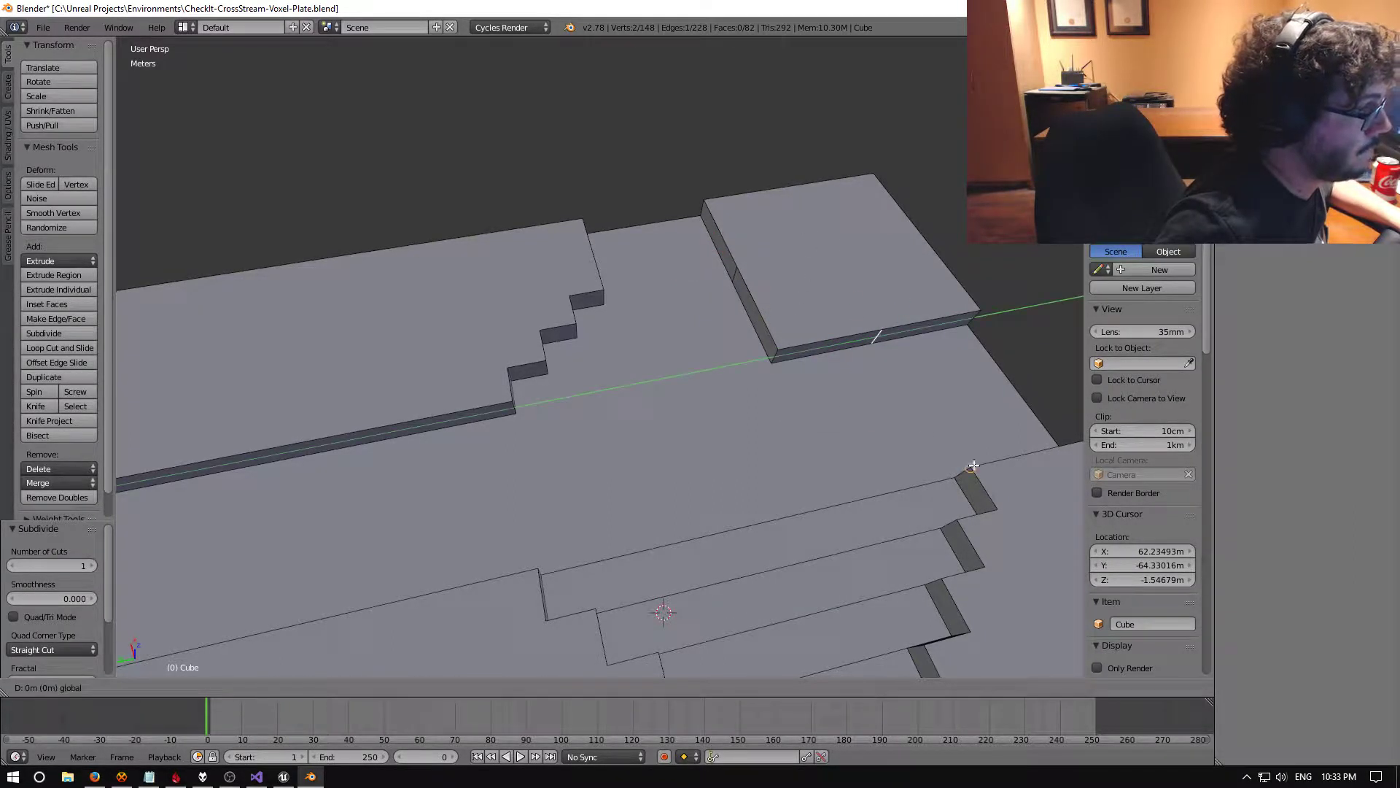
{"action": "left_click", "coordinate": [973, 466]}
Snap the corner block's corner edge along X to the first cut, then move it -3 m along Y
{"action": "middle_click_drag", "start_coordinate": [820, 378], "coordinate": [787, 361]}
{"action": "right_click", "coordinate": [779, 378]}
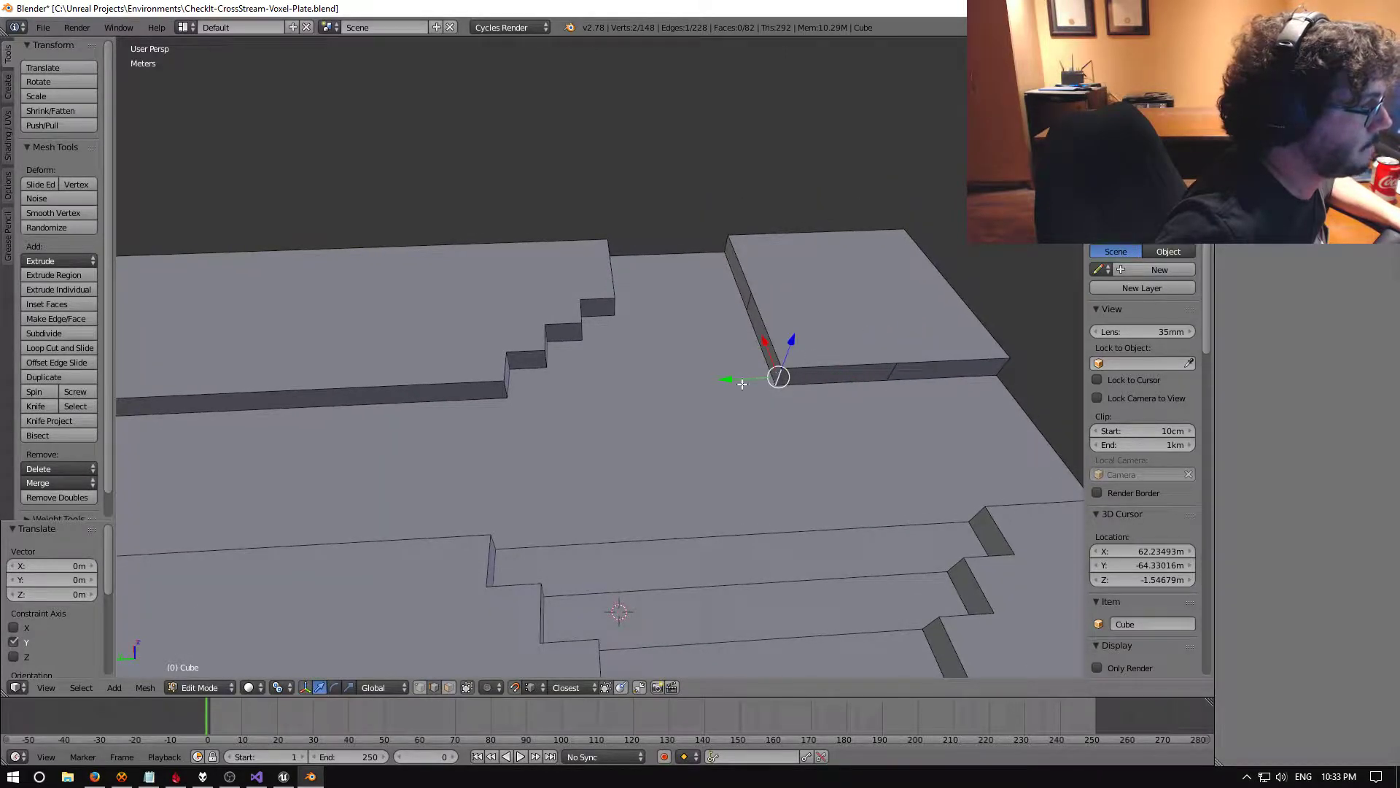
{"action": "middle_click_drag", "start_coordinate": [679, 377], "coordinate": [731, 383]}
{"action": "key", "text": "g"}
{"action": "key", "text": "x"}
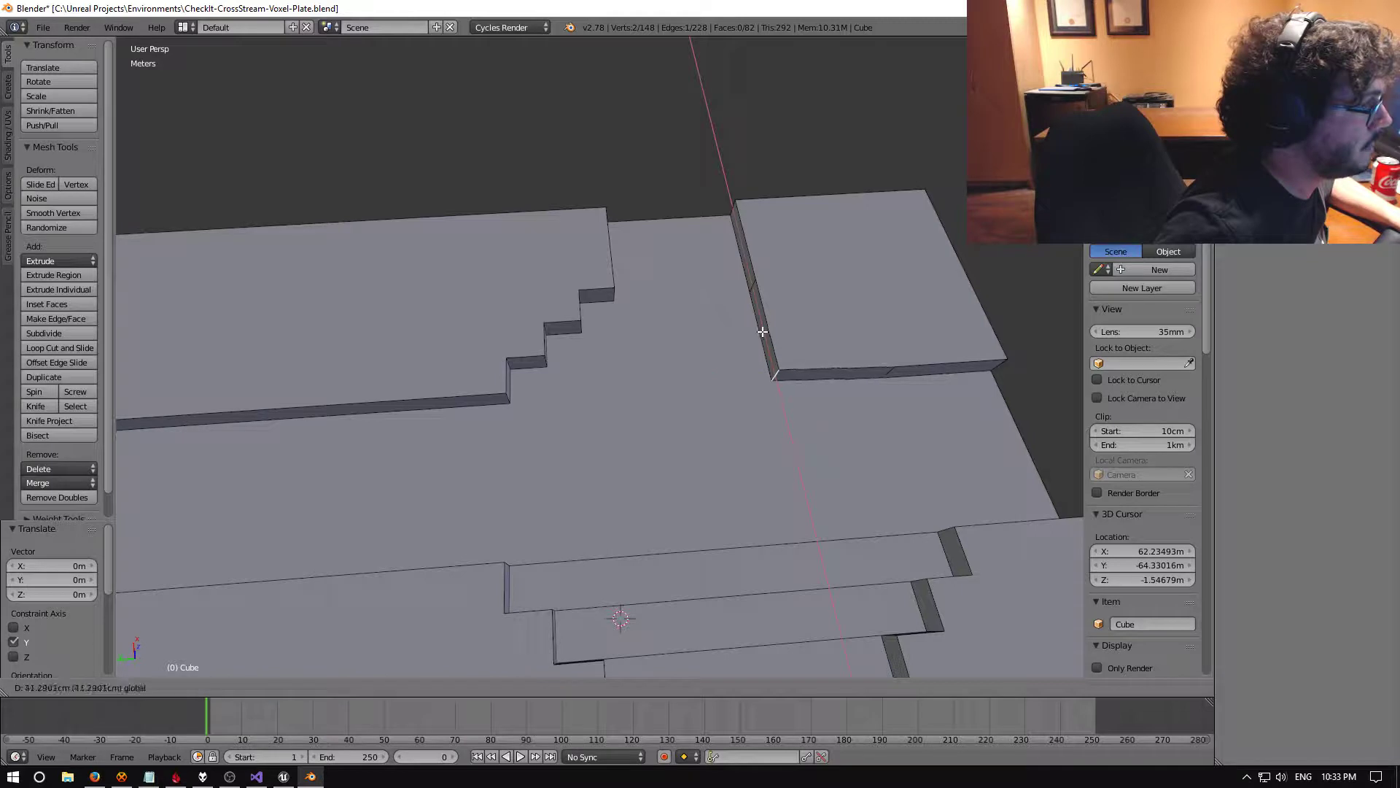
{"action": "left_click", "coordinate": [762, 291]}
{"action": "left_click_drag", "start_coordinate": [706, 288], "coordinate": [727, 287]}
{"action": "left_click", "coordinate": [59, 579]}
{"action": "key", "text": "BackSpace"}
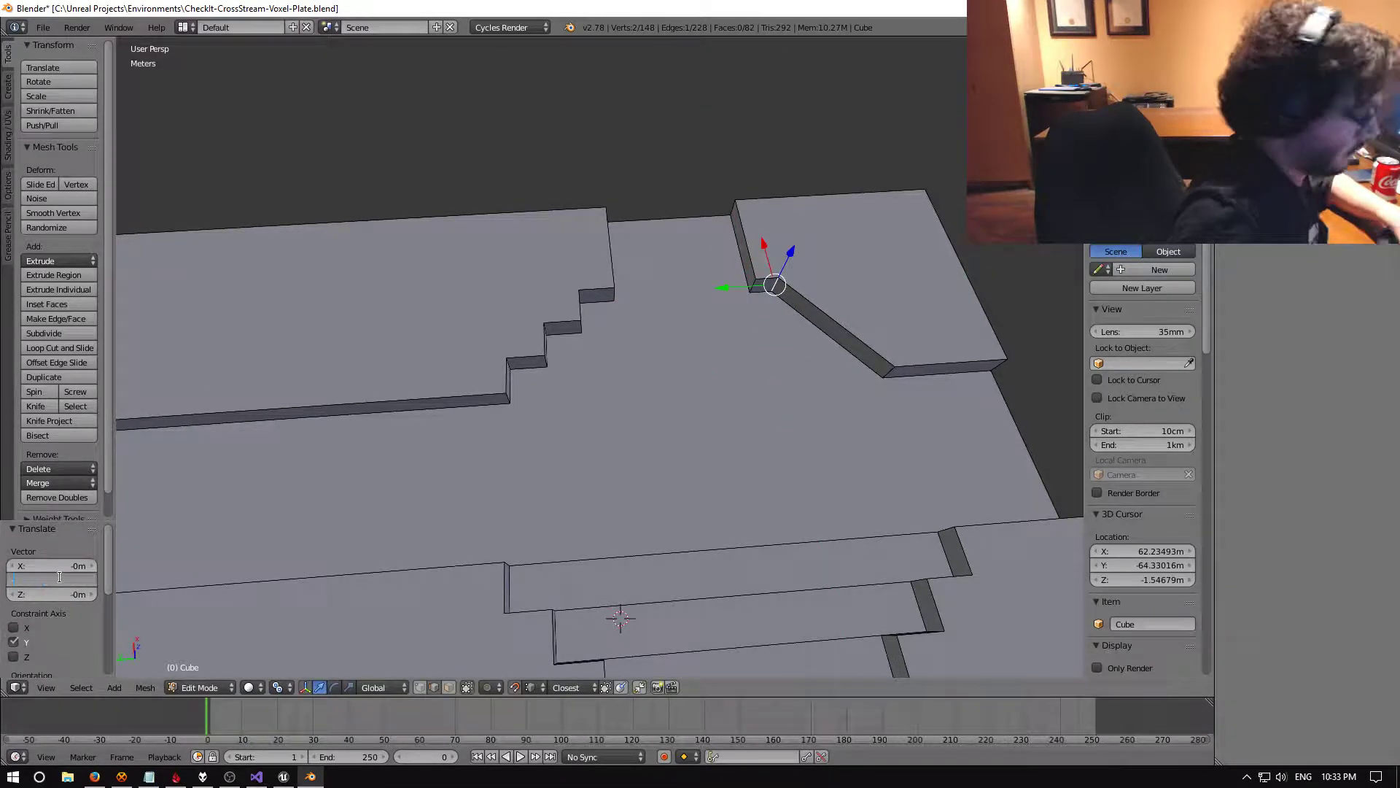
{"action": "type", "text": "-3"}
{"action": "key", "text": "Return"}
Subdivide the corner block's diagonal wall with one cut, and move the new middle edge 3 m along Y
{"action": "middle_click_drag", "start_coordinate": [638, 401], "coordinate": [720, 301]}
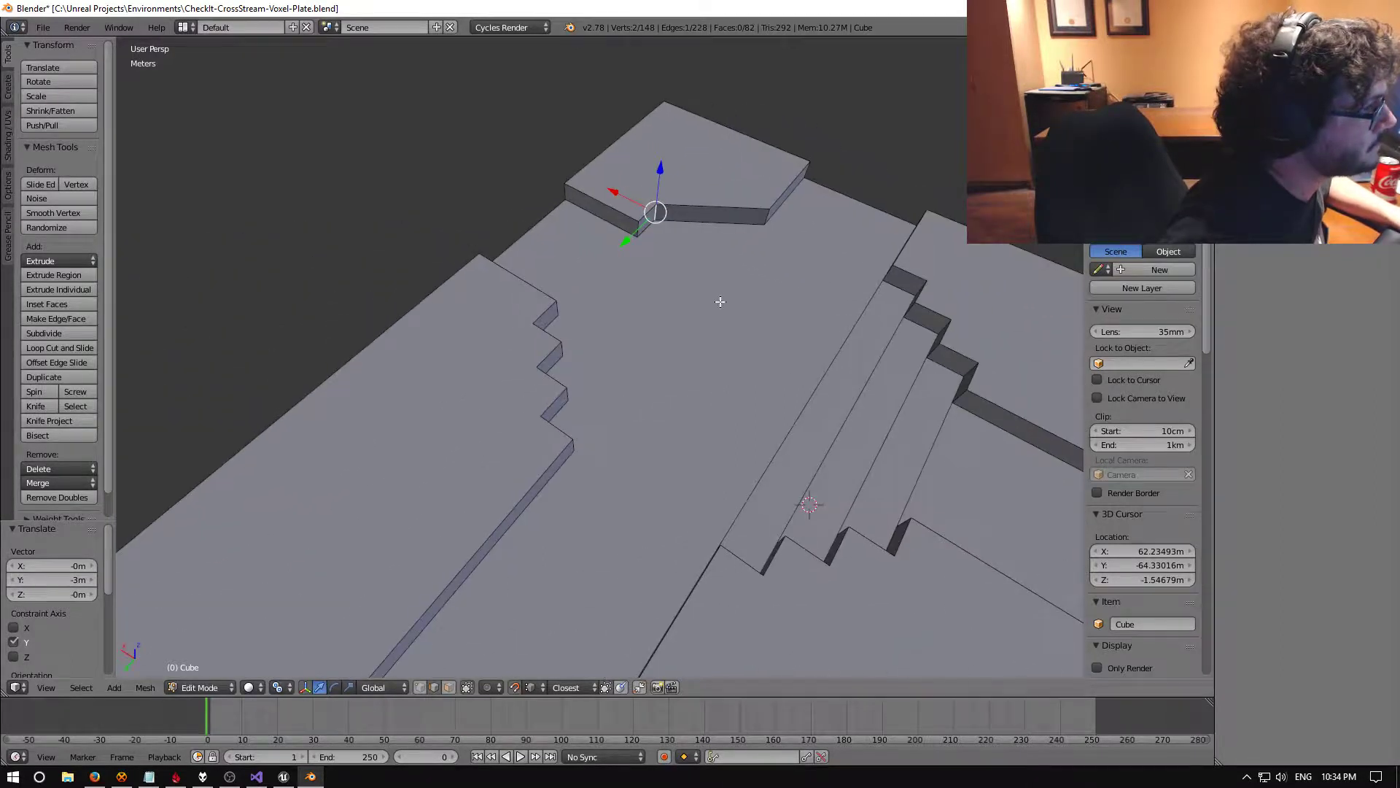
{"action": "right_click", "coordinate": [703, 210]}
{"action": "key", "text": "w"}
{"action": "left_click", "coordinate": [711, 213]}
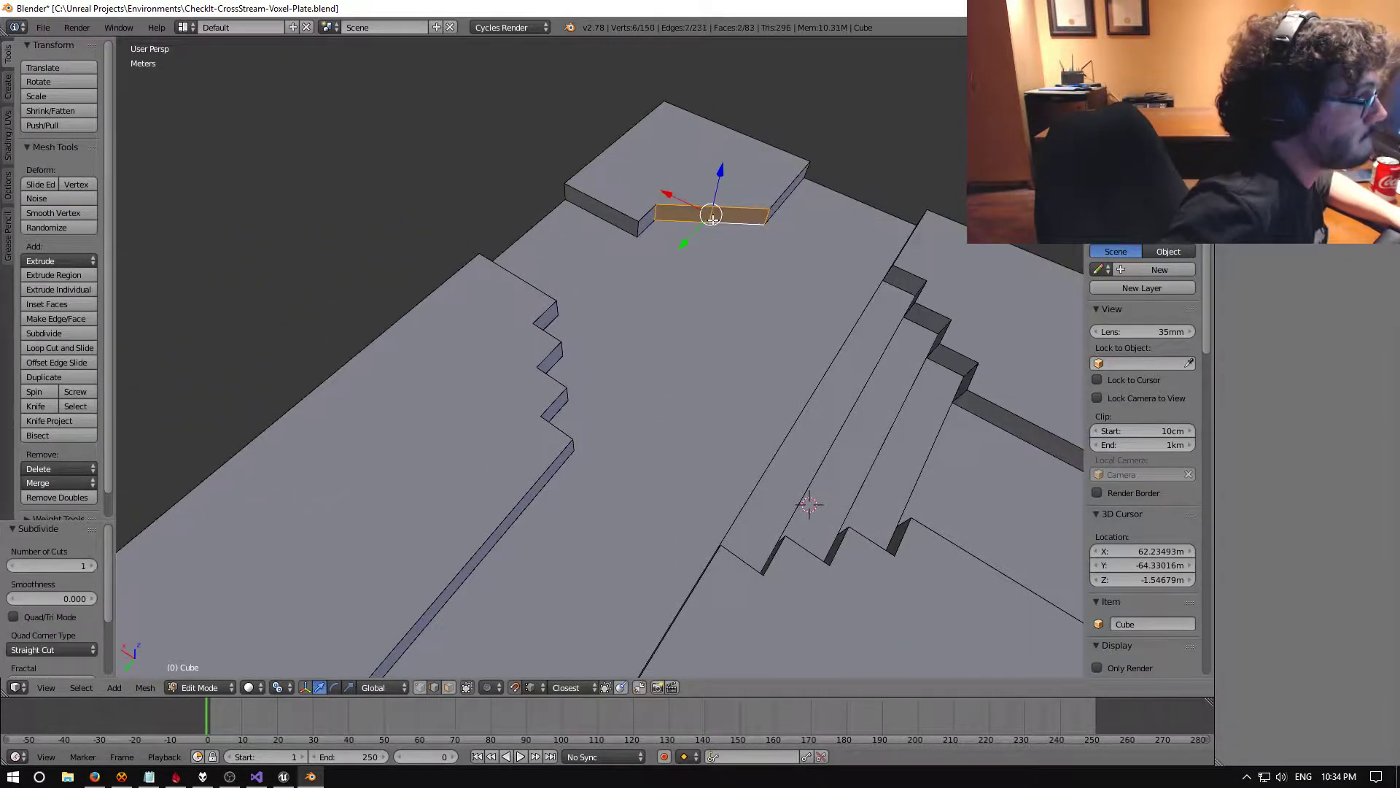
{"action": "right_click", "coordinate": [712, 215]}
{"action": "key", "text": "g"}
{"action": "key", "text": "y"}
{"action": "key", "text": "3"}
{"action": "key", "text": "Return"}
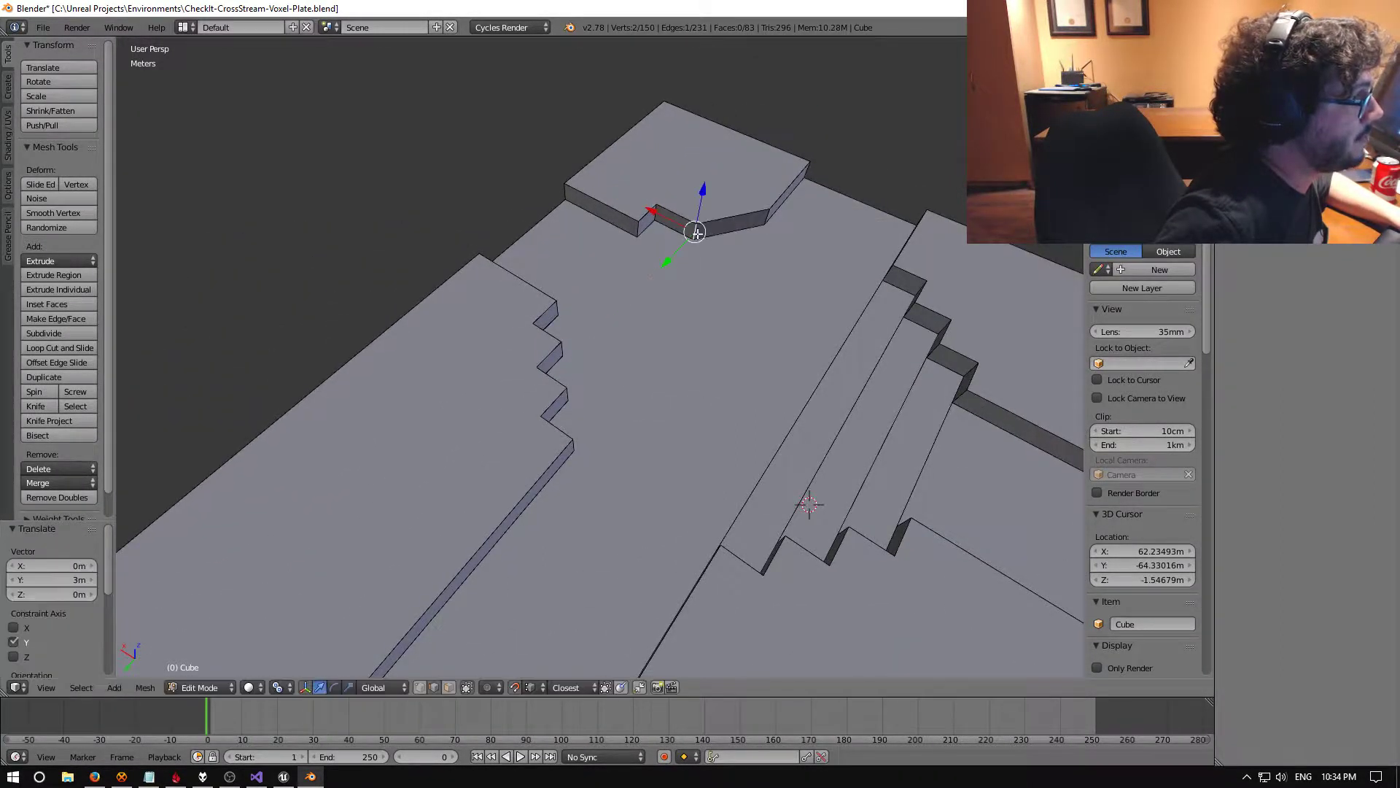
Move that middle edge 1.5 m along X to square off the block's first step
{"action": "middle_click_drag", "start_coordinate": [672, 192], "coordinate": [660, 519]}
{"action": "type", "text": "gx"}
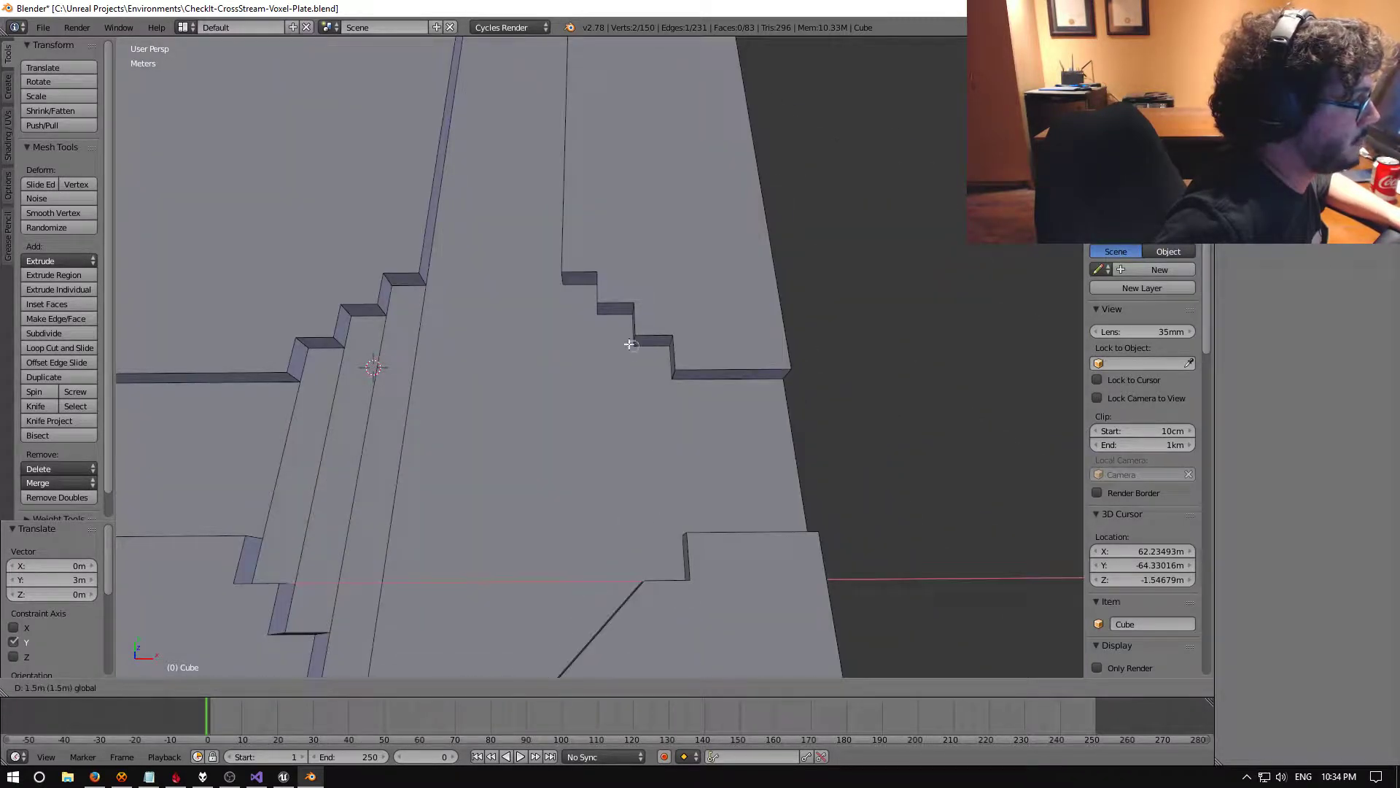
{"action": "type", "text": "1.5"}
{"action": "key", "text": "Return"}
{"action": "middle_click_drag", "start_coordinate": [588, 391], "coordinate": [1000, 539]}
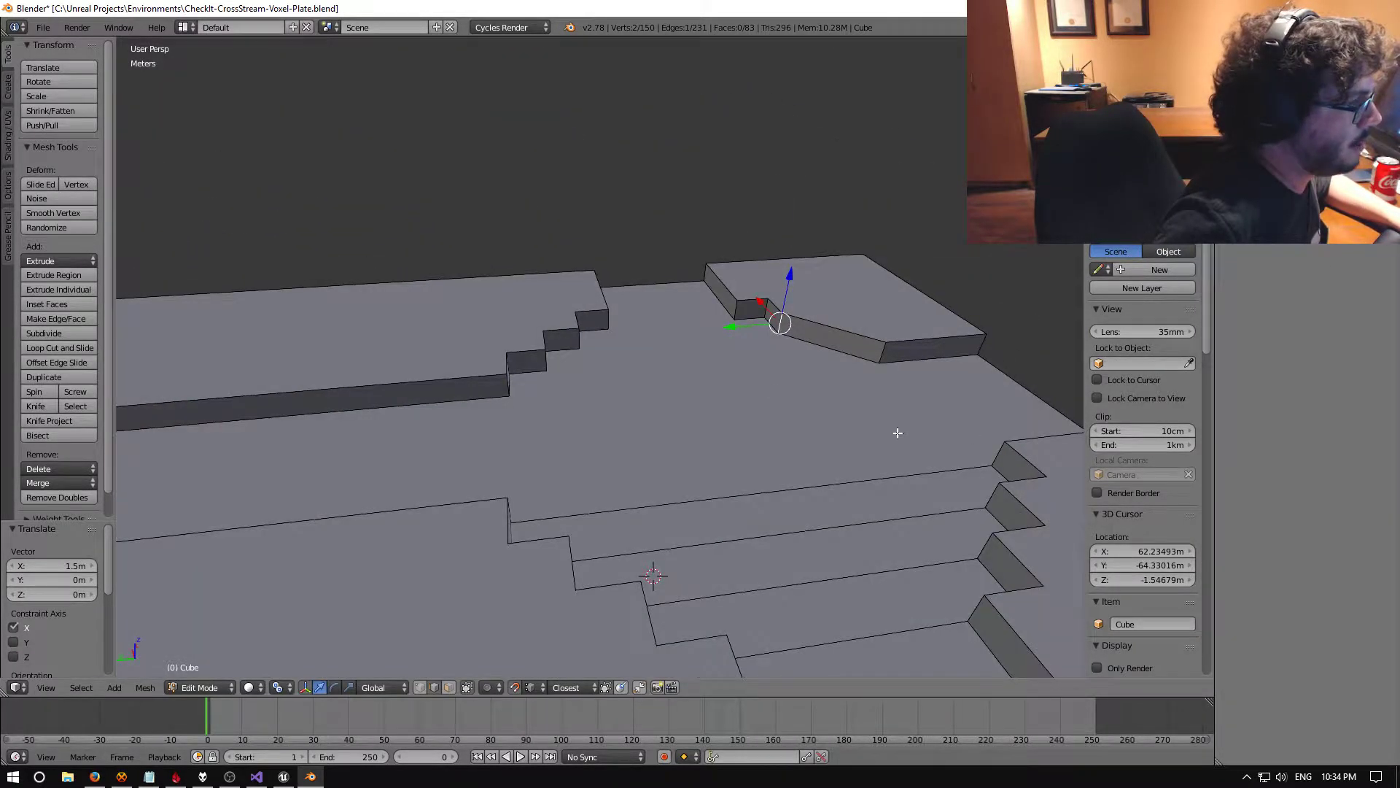
Subdivide the block's remaining diagonal wall, subdivide its half nearest the first step again, and shift the newest edge along Y and 1.5 m along X
{"action": "middle_click_drag", "start_coordinate": [897, 432], "coordinate": [720, 527]}
{"action": "right_click", "coordinate": [663, 353]}
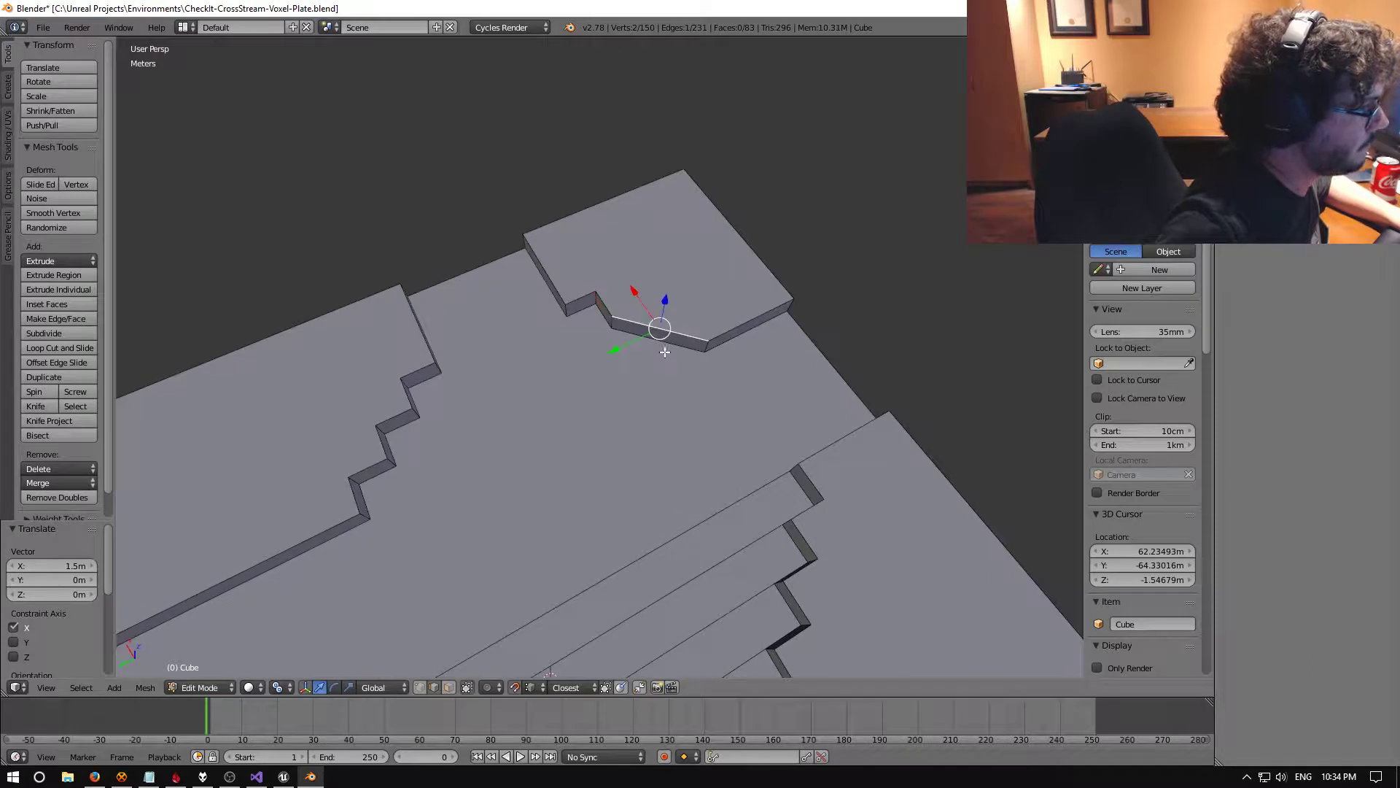
{"action": "key", "text": "space"}
{"action": "type", "text": "subdiv"}
{"action": "key", "text": "Return"}
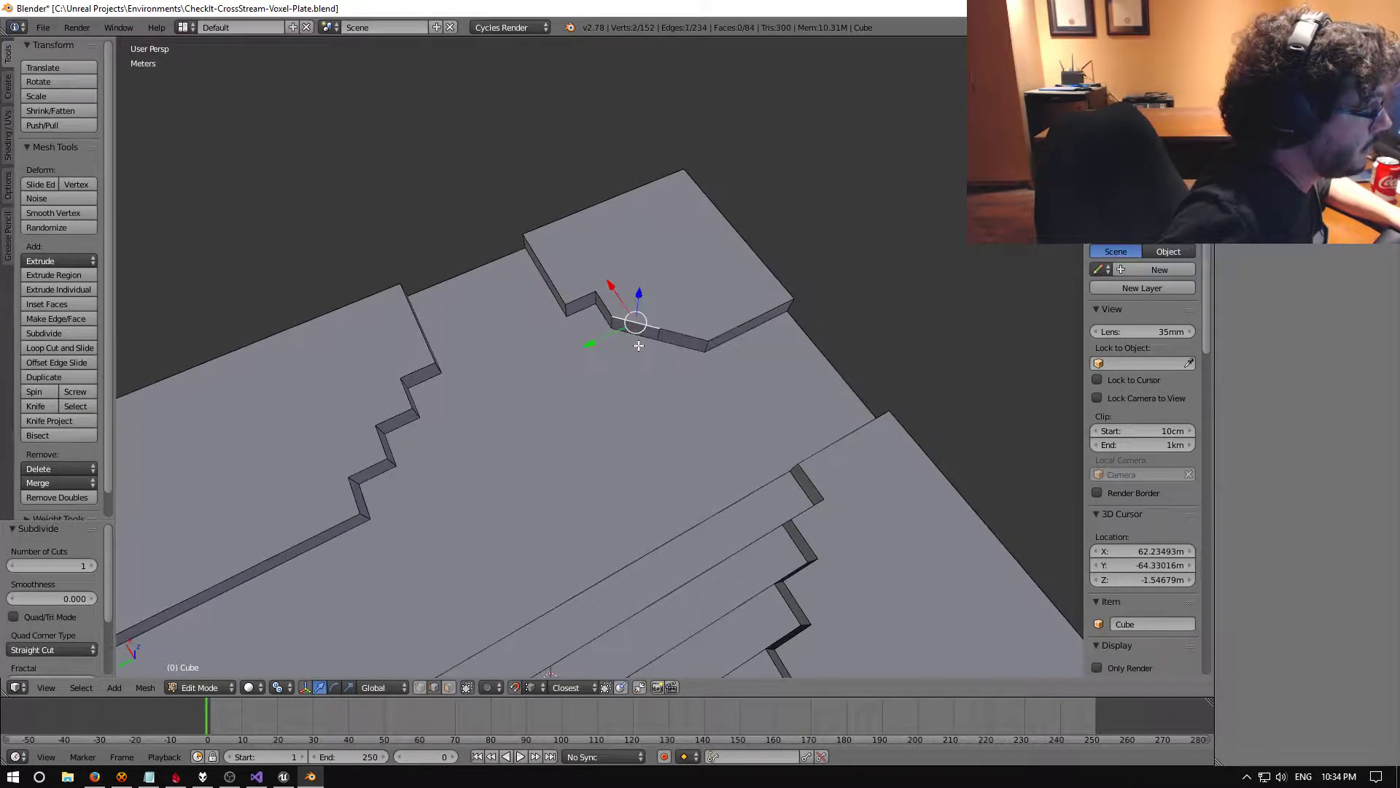
{"action": "key", "text": "e"}
{"action": "key", "text": "Return"}
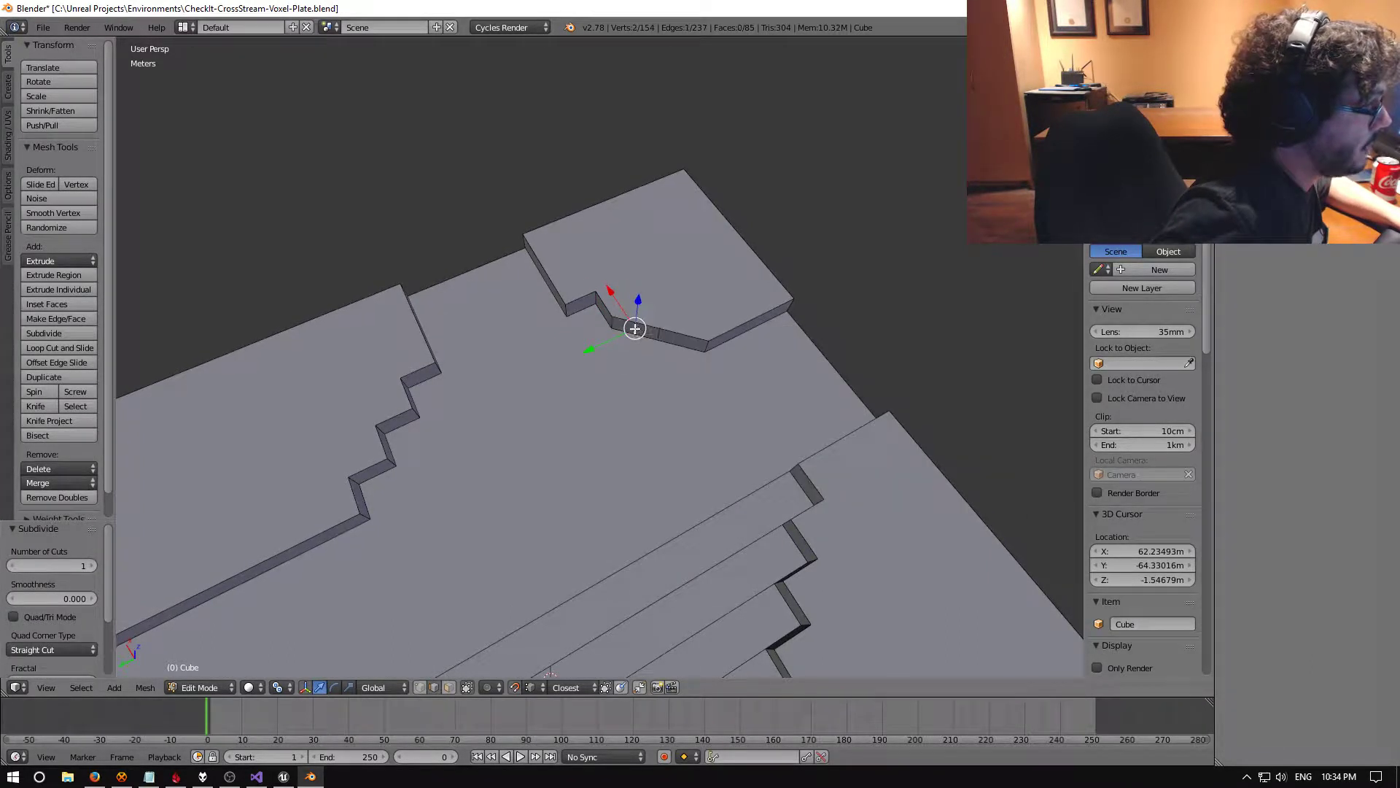
{"action": "left_click_drag", "start_coordinate": [596, 352], "coordinate": [659, 336]}
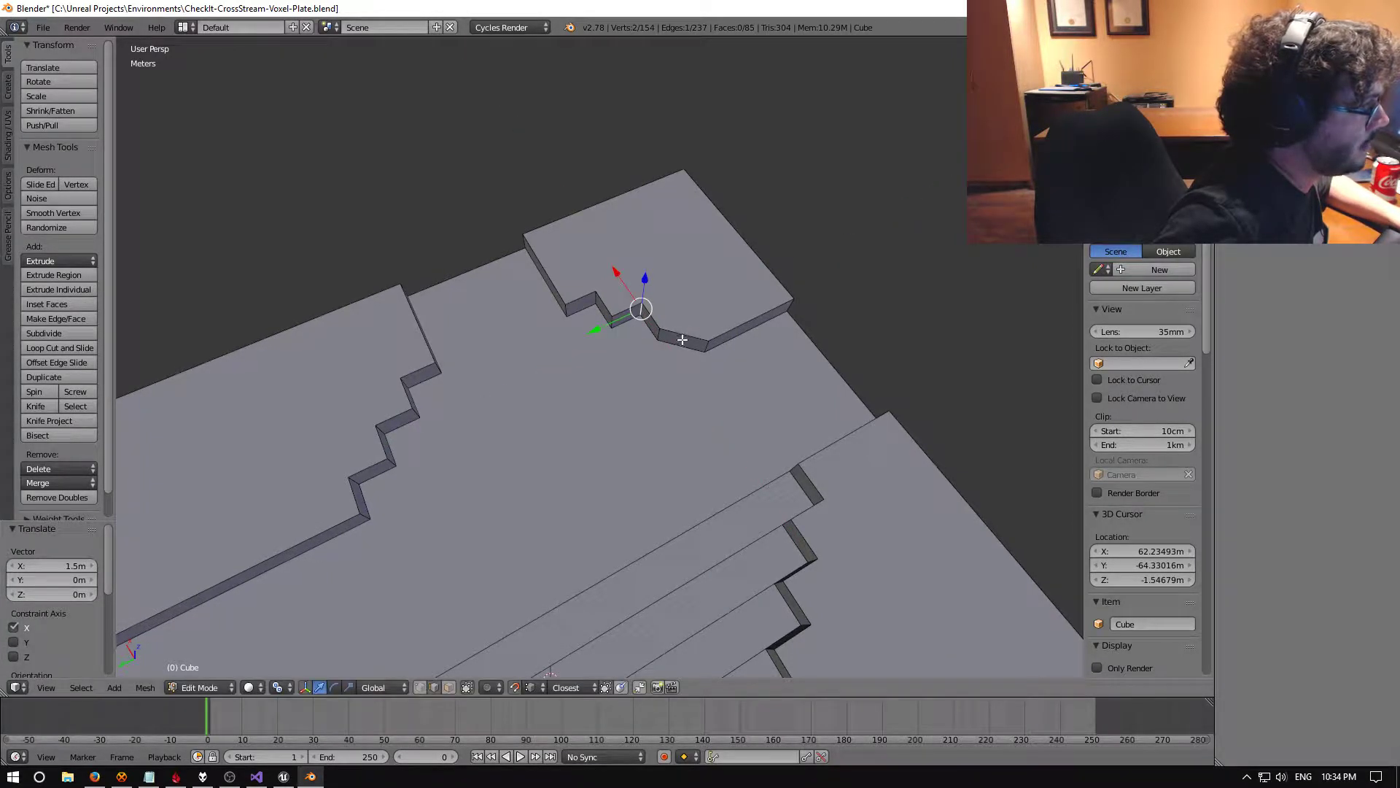
Subdivide the last diagonal section of the block, and shift its new edge along Y and 1.5 m along X to form the final step
{"action": "key", "text": "w"}
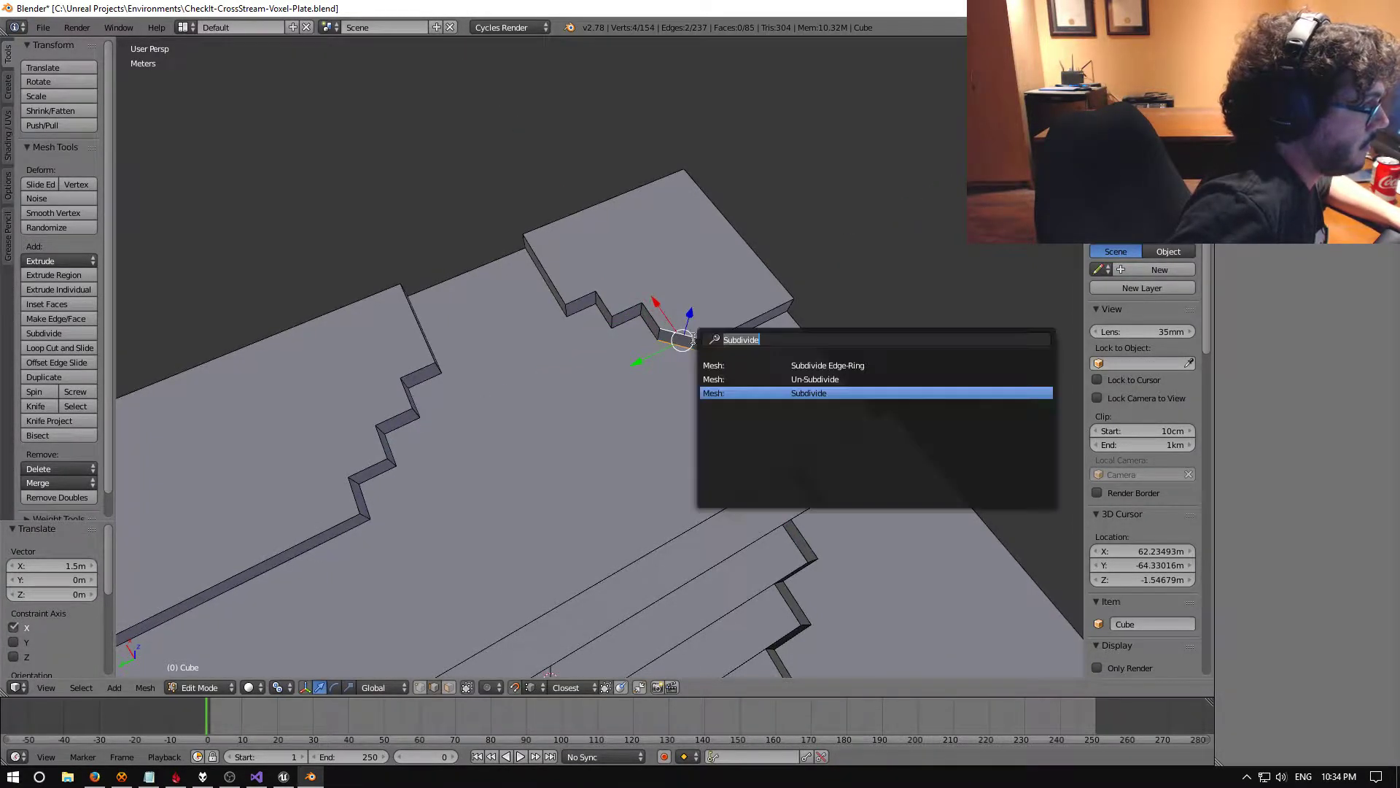
{"action": "key", "text": "Return"}
{"action": "left_click_drag", "start_coordinate": [648, 362], "coordinate": [655, 344]}
{"action": "middle_click_drag", "start_coordinate": [655, 343], "coordinate": [738, 409]}
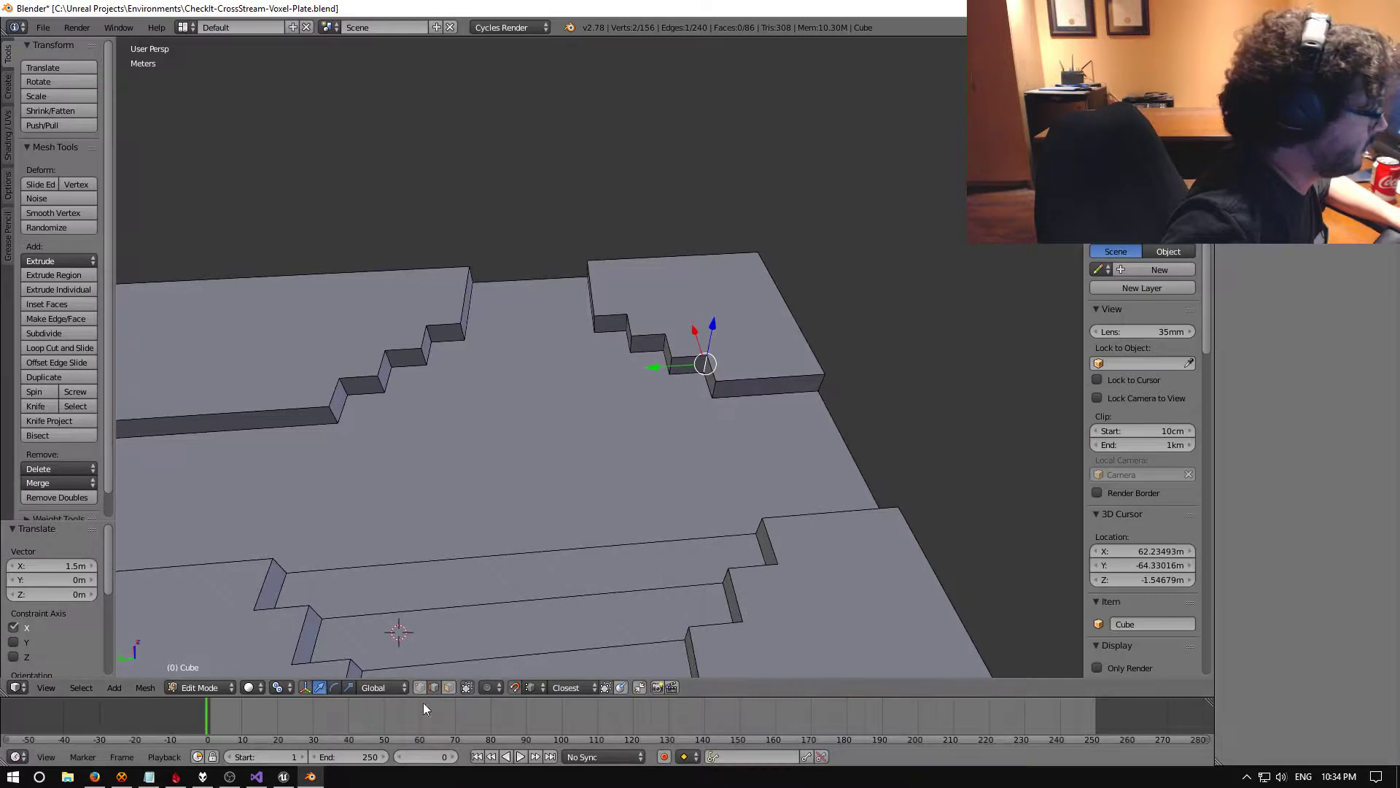
Connect the four pairs of matching bottom vertices on the two facing staircases with edges across the channel floor
{"action": "right_click", "coordinate": [727, 392]}
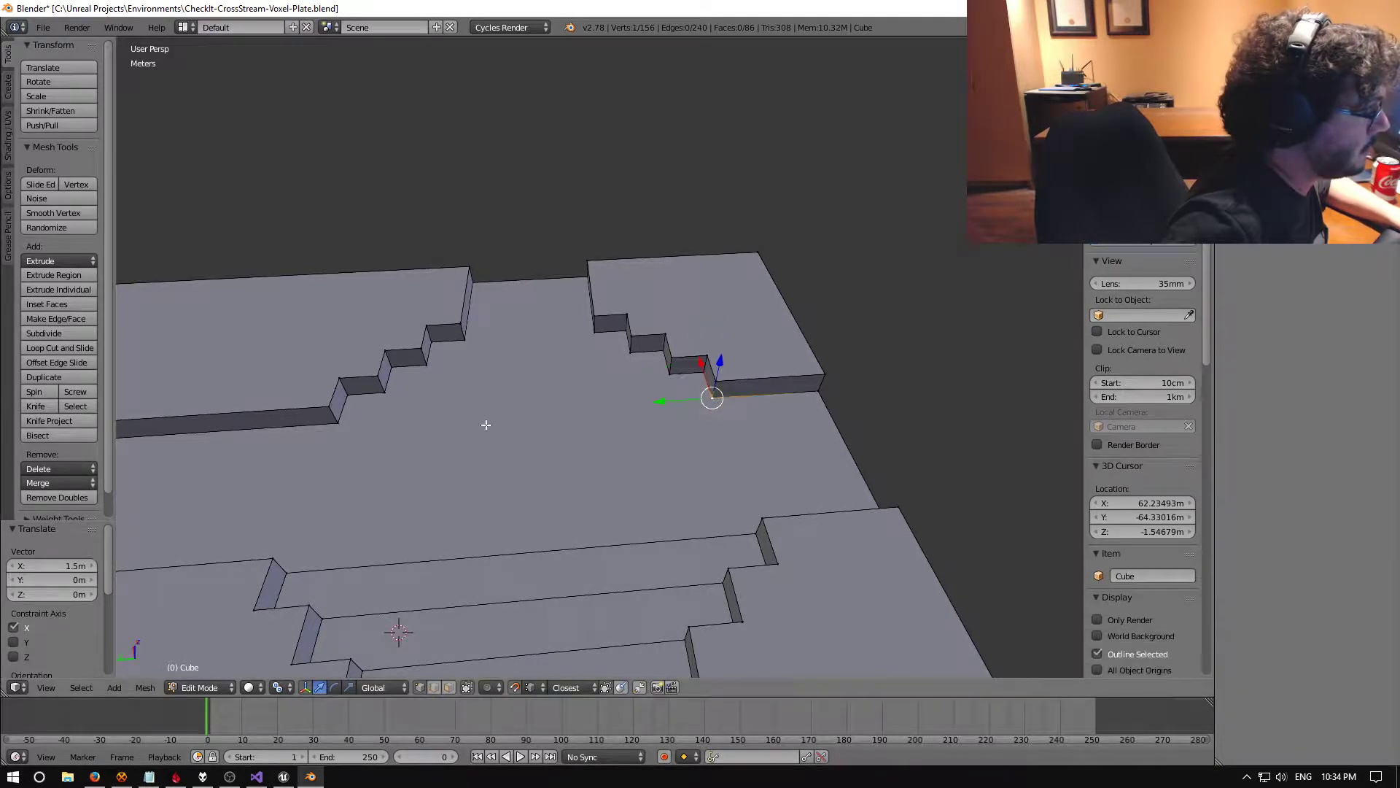
{"action": "right_click", "coordinate": [340, 420], "text": "shift"}
{"action": "key", "text": "j"}
{"action": "right_click", "coordinate": [670, 374]}
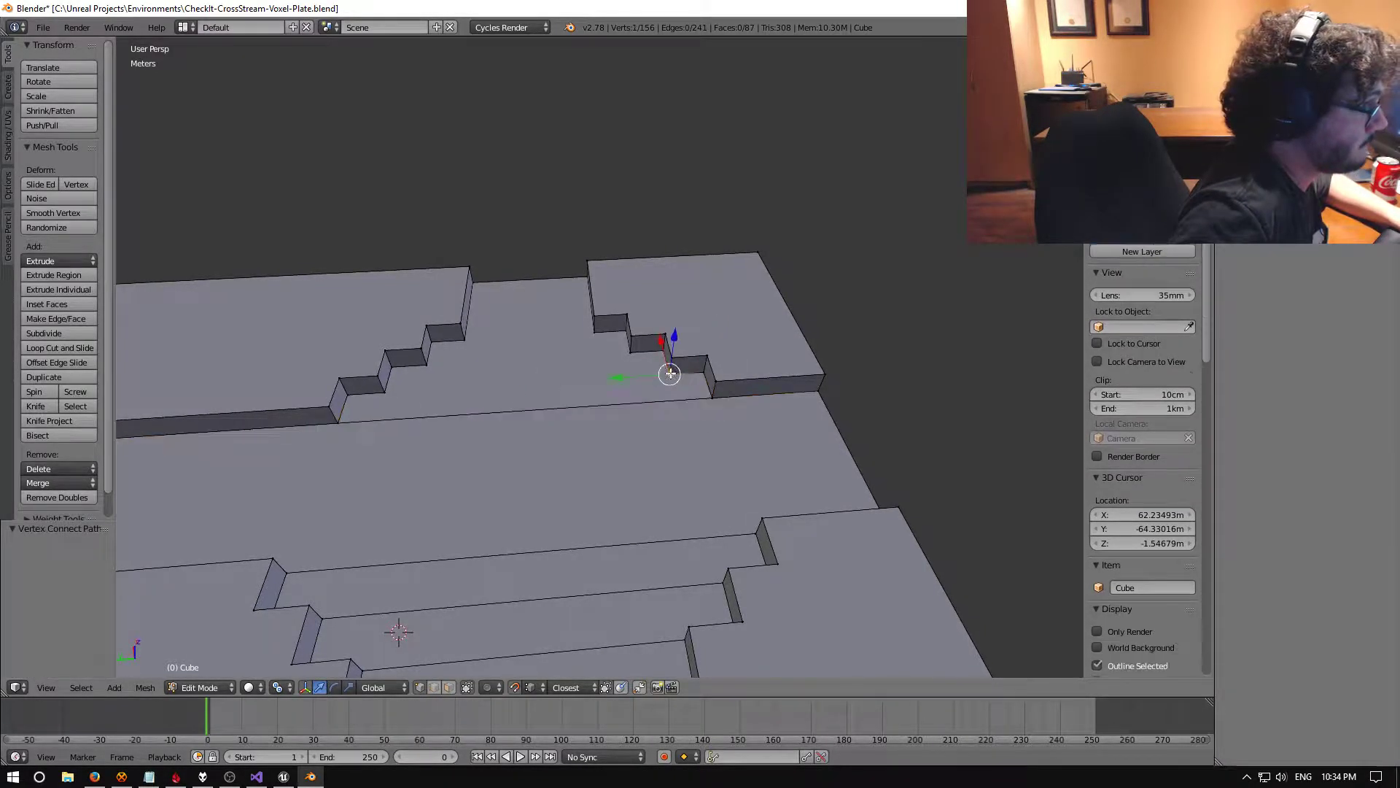
{"action": "right_click", "coordinate": [385, 389], "text": "shift"}
{"action": "key", "text": "j"}
{"action": "right_click", "coordinate": [630, 352]}
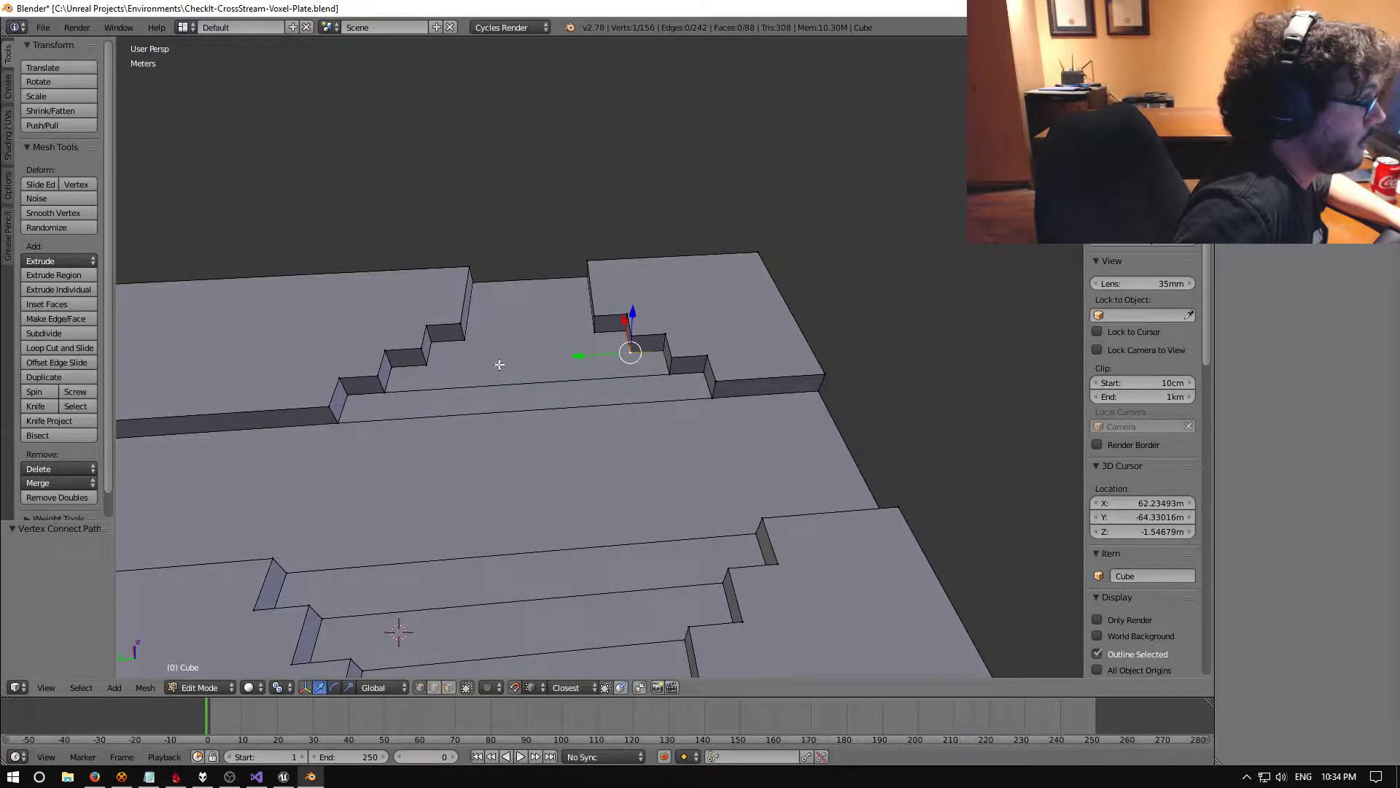
{"action": "right_click", "coordinate": [428, 363], "text": "shift"}
{"action": "key", "text": "j"}
{"action": "right_click", "coordinate": [594, 332]}
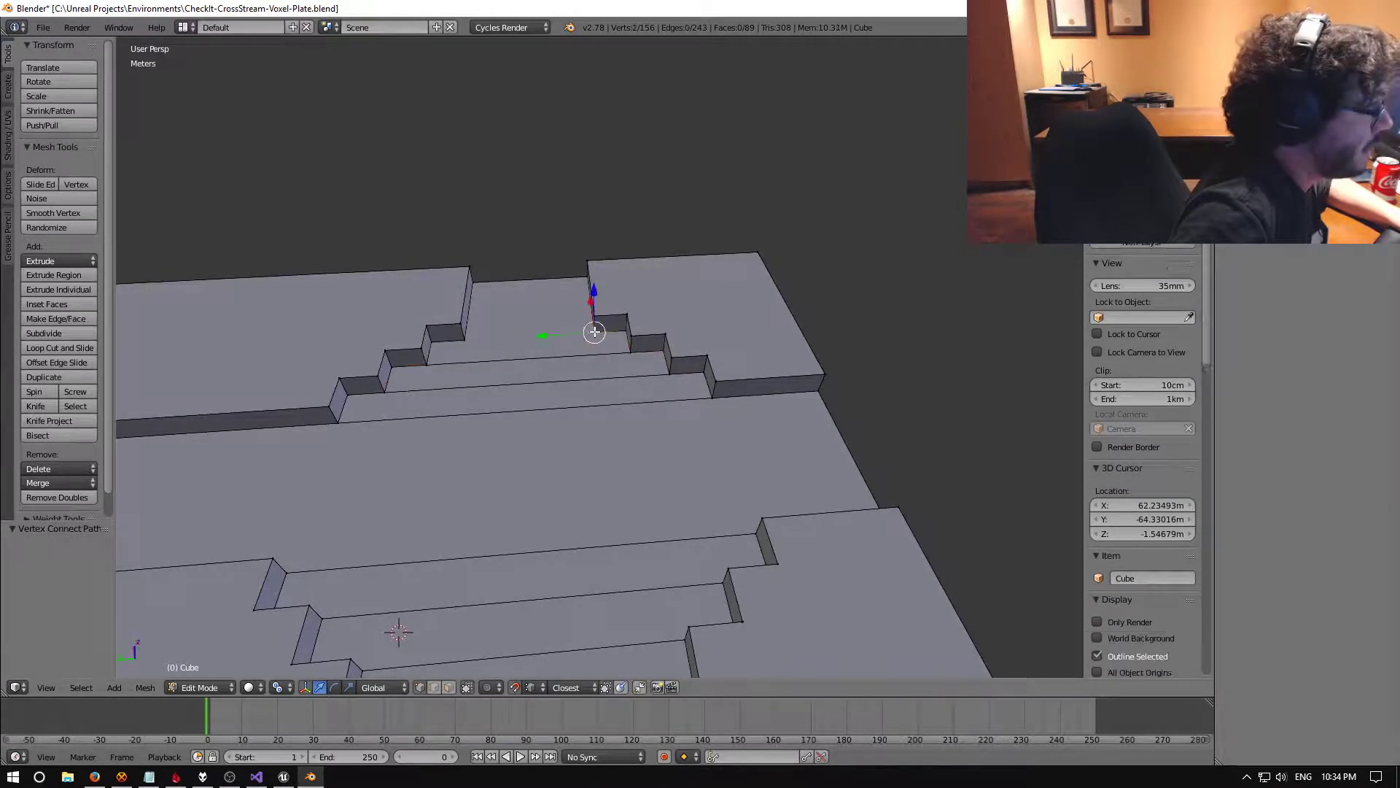
{"action": "right_click", "coordinate": [465, 340], "text": "shift"}
{"action": "key", "text": "j"}
Return to Object Mode and select the MirrorPlane object
{"action": "middle_click_drag", "start_coordinate": [467, 343], "coordinate": [500, 401]}
{"action": "scroll", "coordinate": [481, 390], "scroll_direction": "down", "scroll_amount": 3}
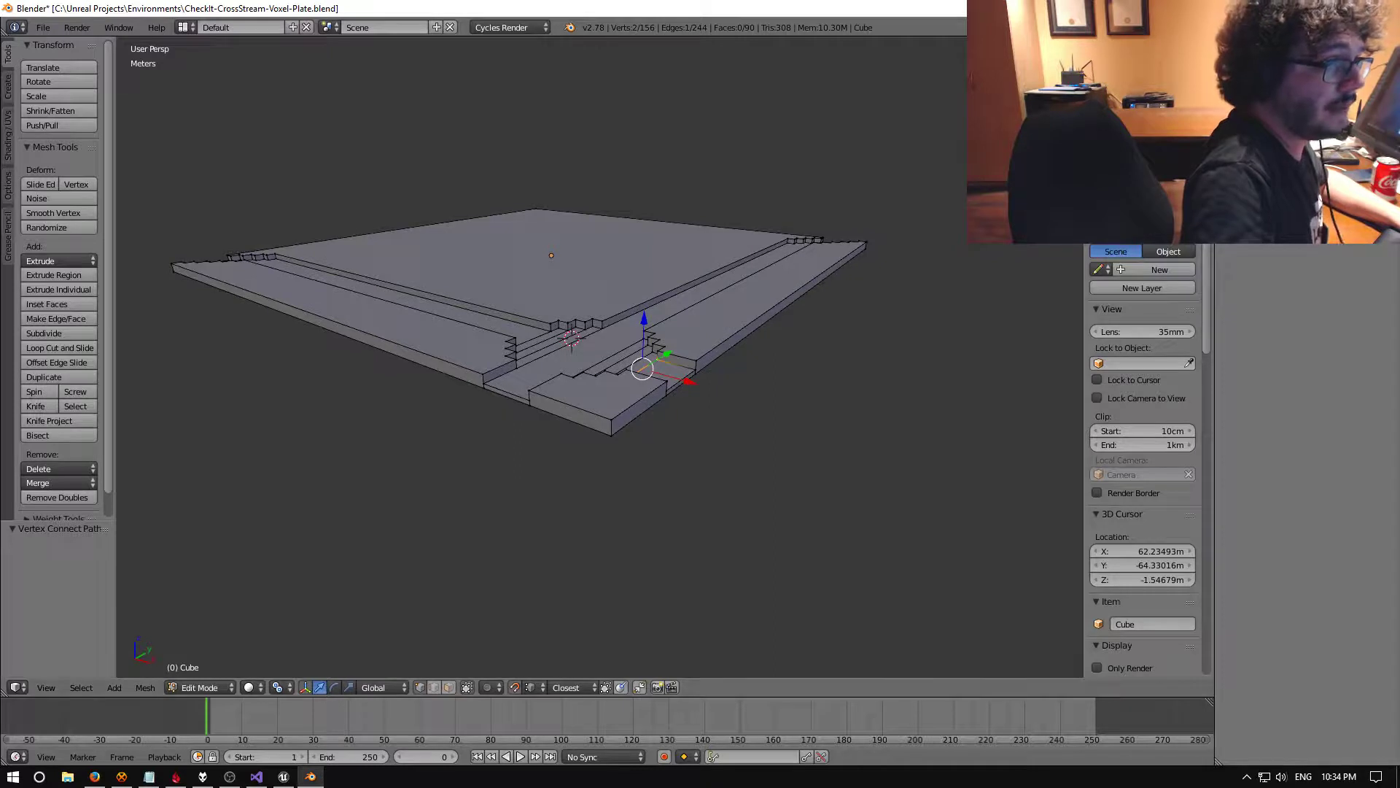
{"action": "key", "text": "Tab"}
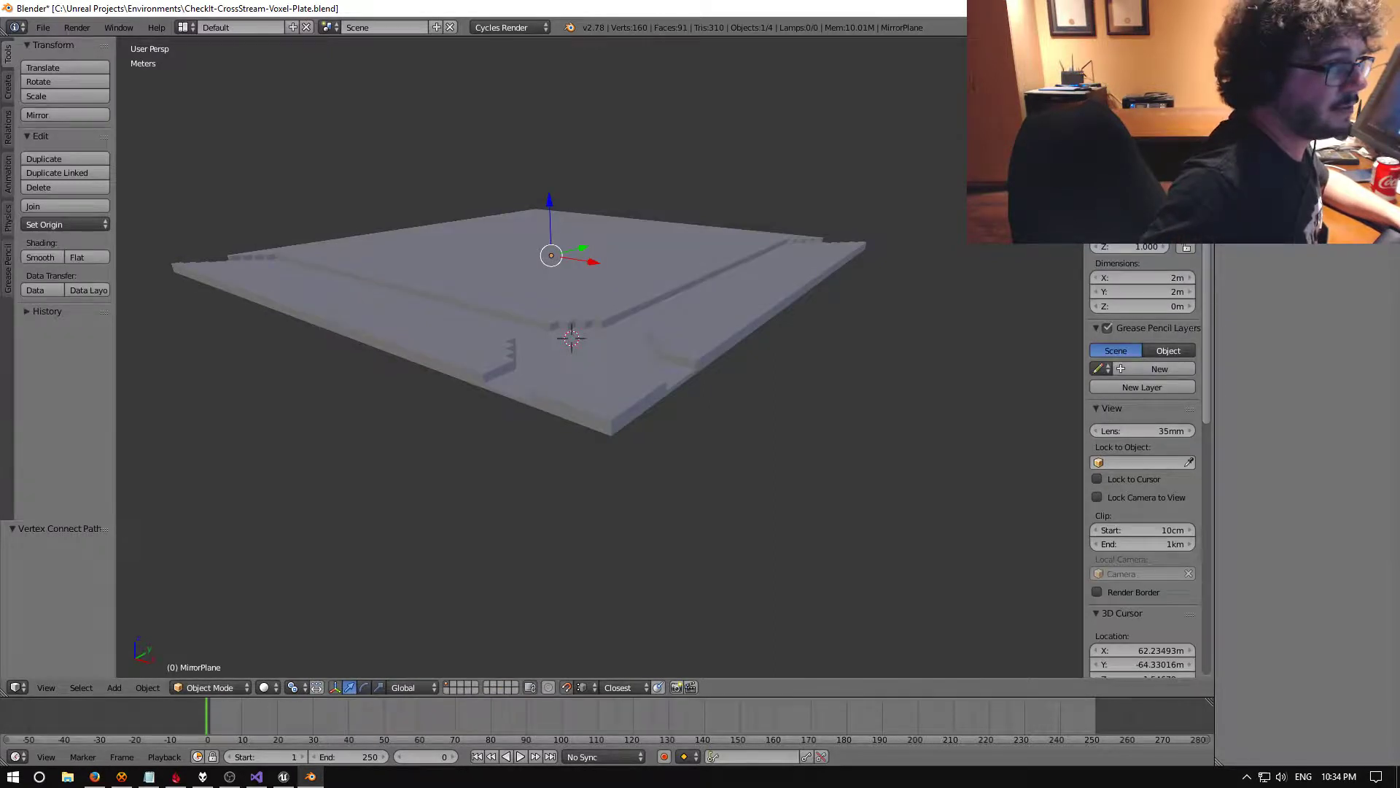
Delete the MirrorPlane object, and save over the existing Blender file with the board plate selected
{"action": "right_click", "coordinate": [1204, 157]}
{"action": "left_click", "coordinate": [1210, 208]}
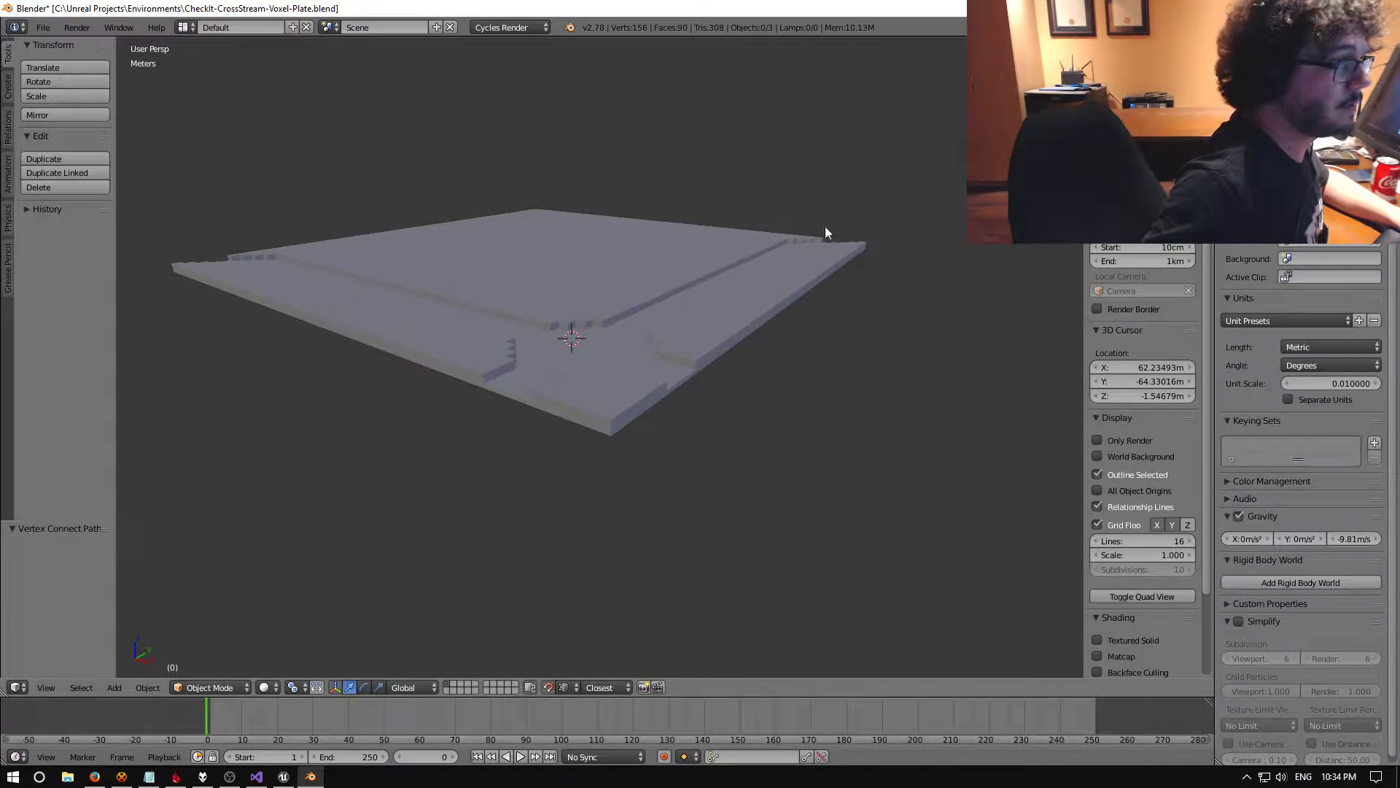
{"action": "right_click", "coordinate": [625, 302]}
{"action": "middle_click_drag", "start_coordinate": [625, 301], "coordinate": [624, 386]}
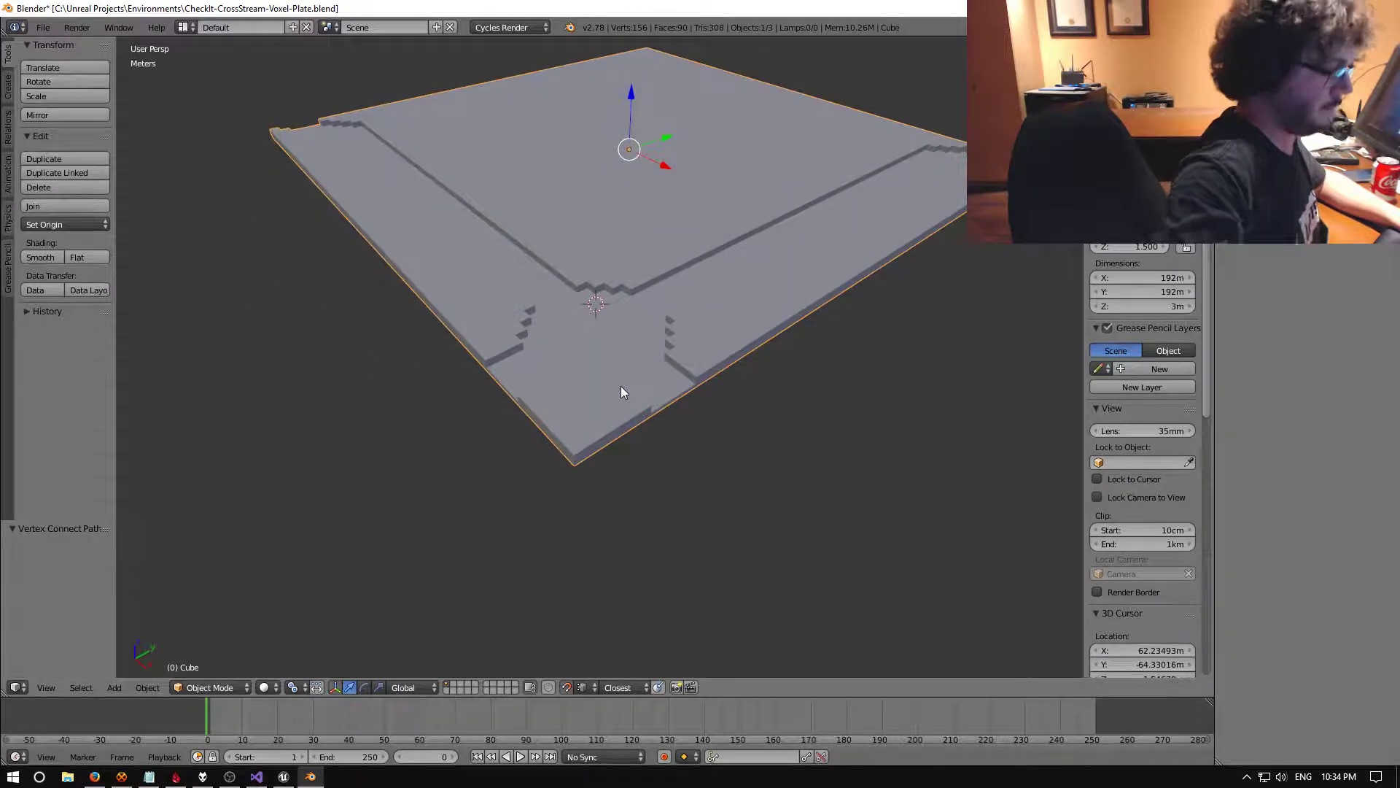
{"action": "key", "text": "ctrl+s"}
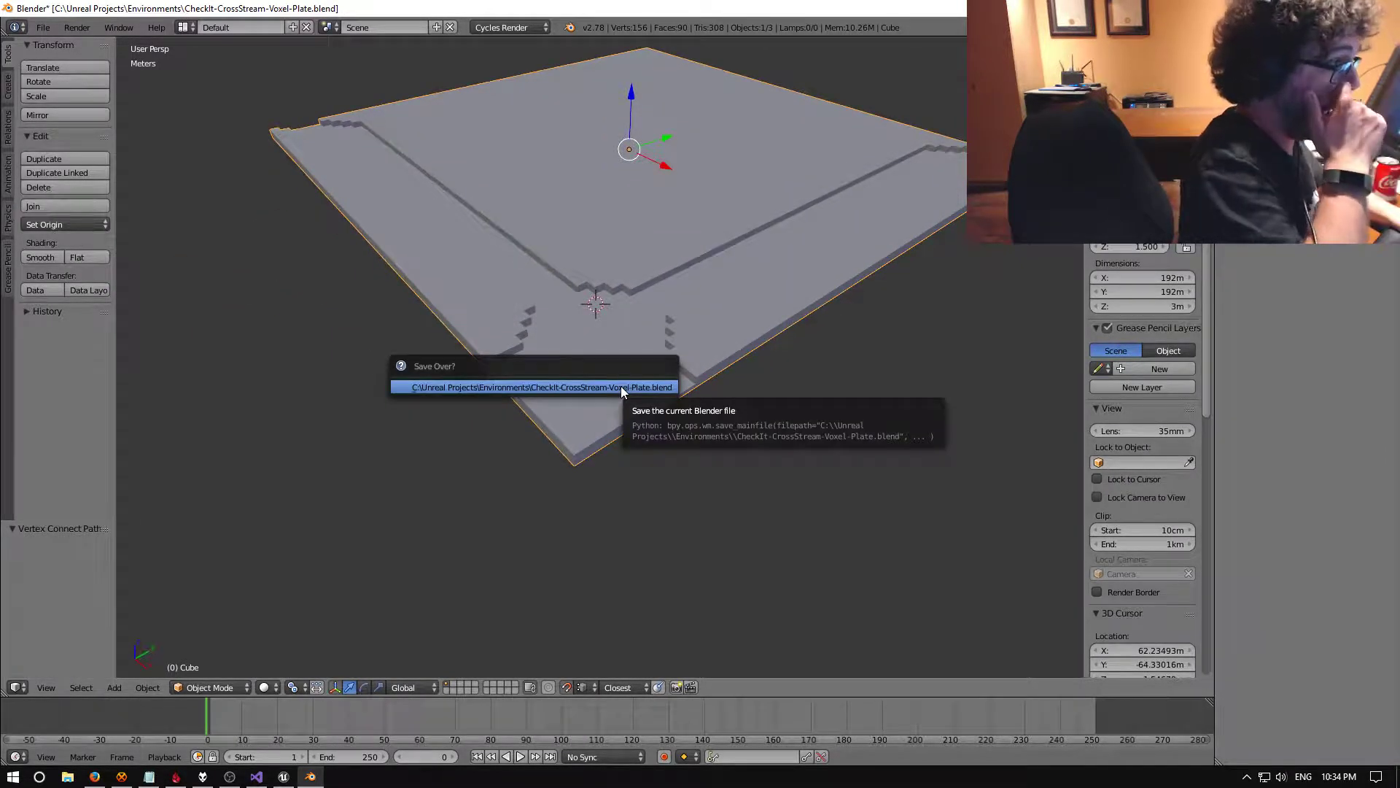
{"action": "left_click", "coordinate": [620, 387]}
Export the selected board plate as FBX, overwriting CheckIt-CrossStream-Voxel-Plate.fbx in the Level_CrossStreams meshes folder
{"action": "middle_click_drag", "start_coordinate": [582, 369], "coordinate": [234, 228]}
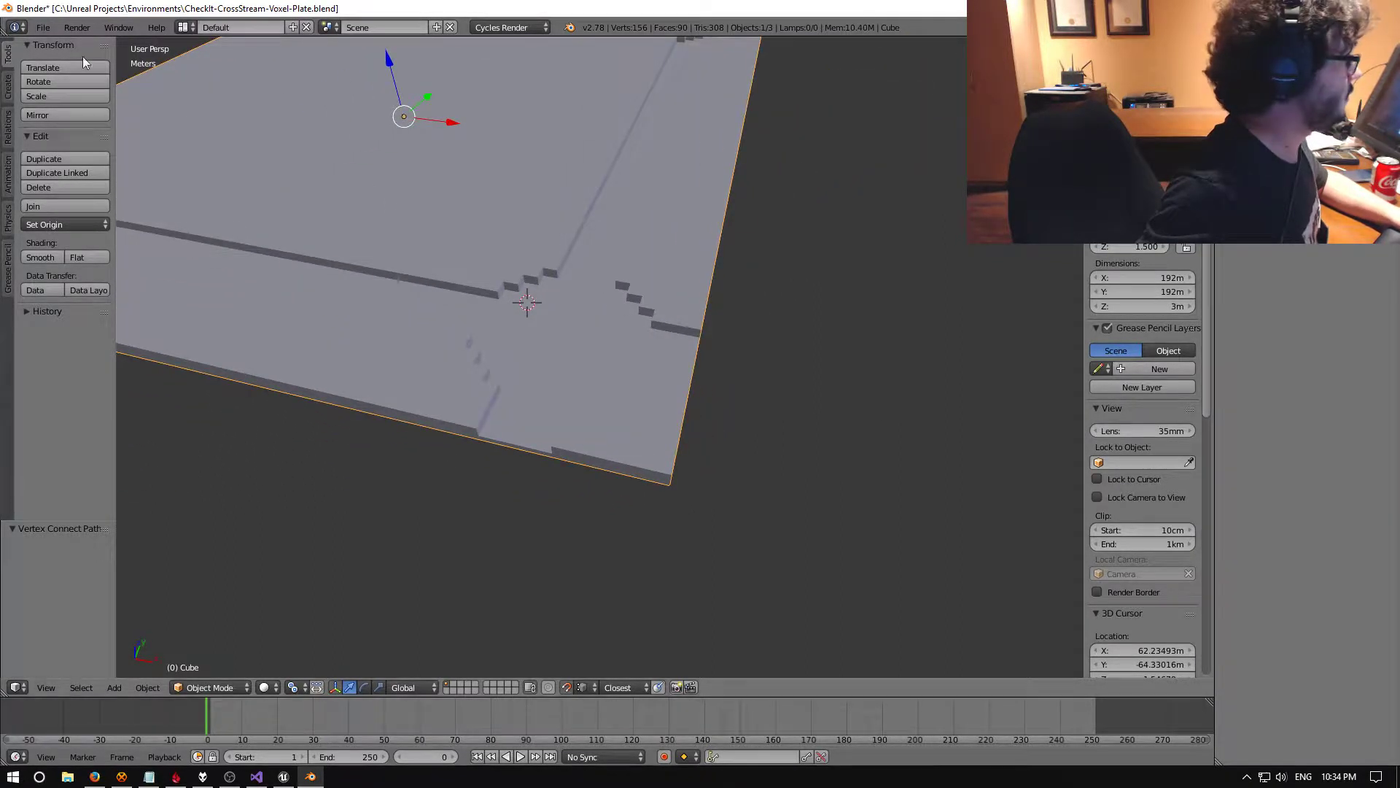
{"action": "left_click", "coordinate": [43, 27]}
{"action": "mouse_move", "coordinate": [174, 314]}
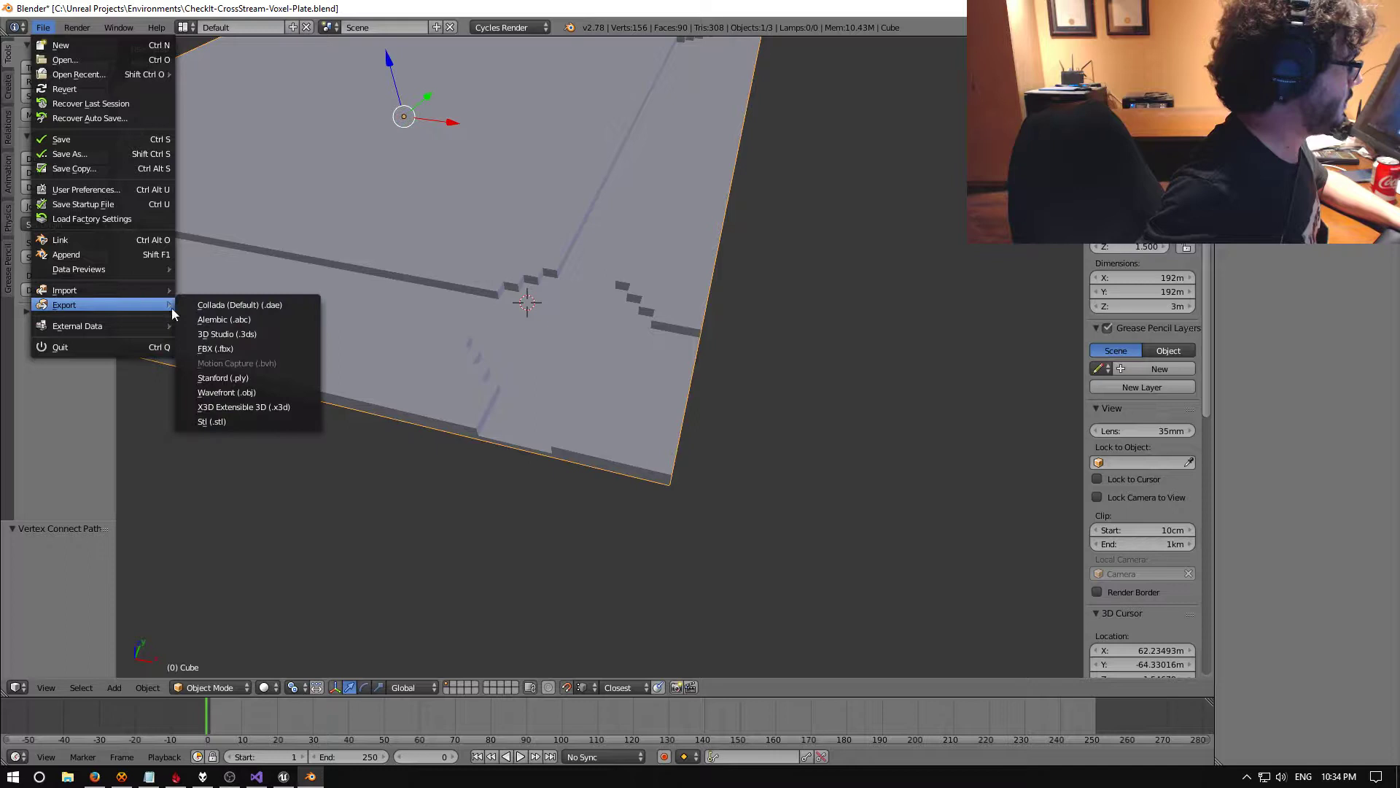
{"action": "left_click", "coordinate": [229, 348]}
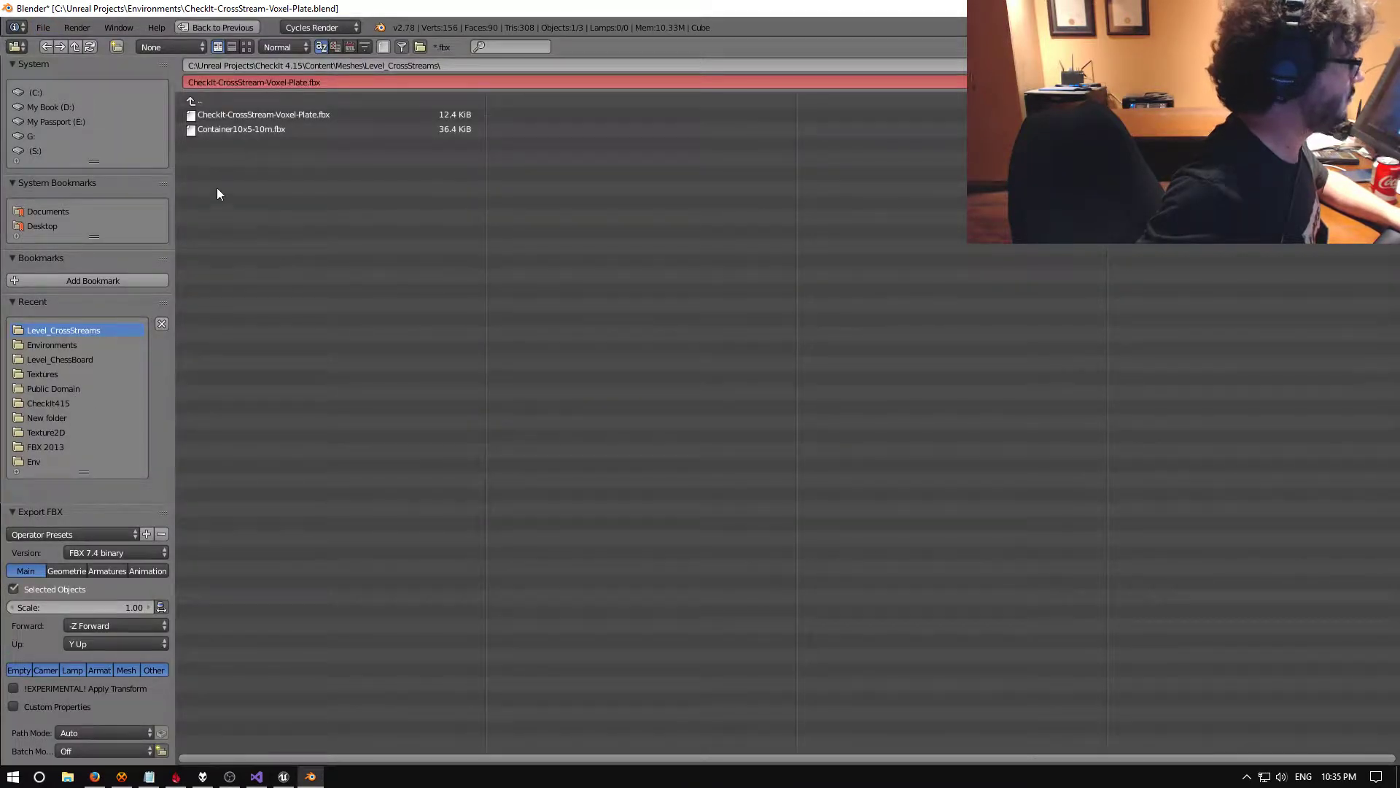
{"action": "left_click", "coordinate": [219, 114]}
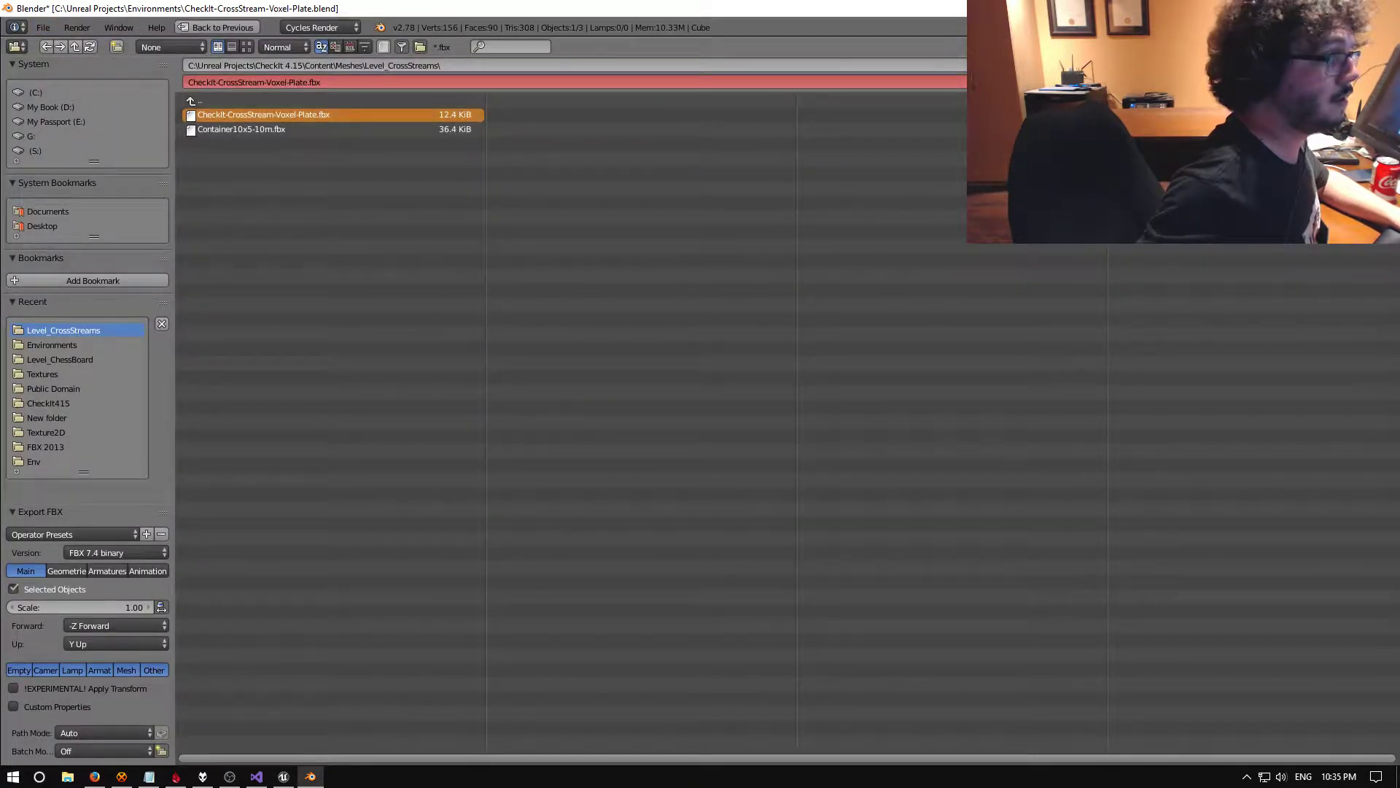
{"action": "left_click", "coordinate": [1355, 82]}
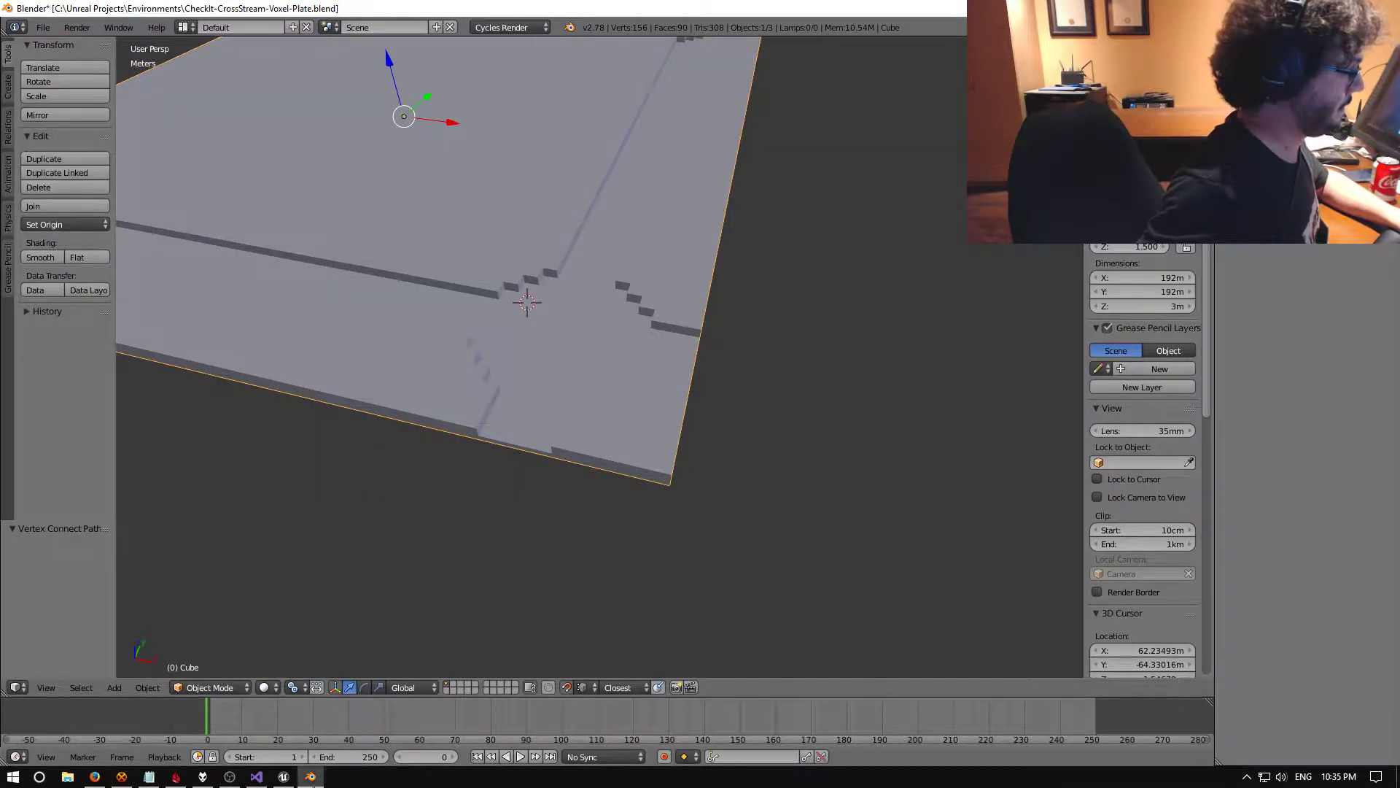
Switch to Unreal Editor, import the changed plate mesh, and inspect its stepped channels in the Battle_CrossStreams level
{"action": "left_click", "coordinate": [284, 776]}
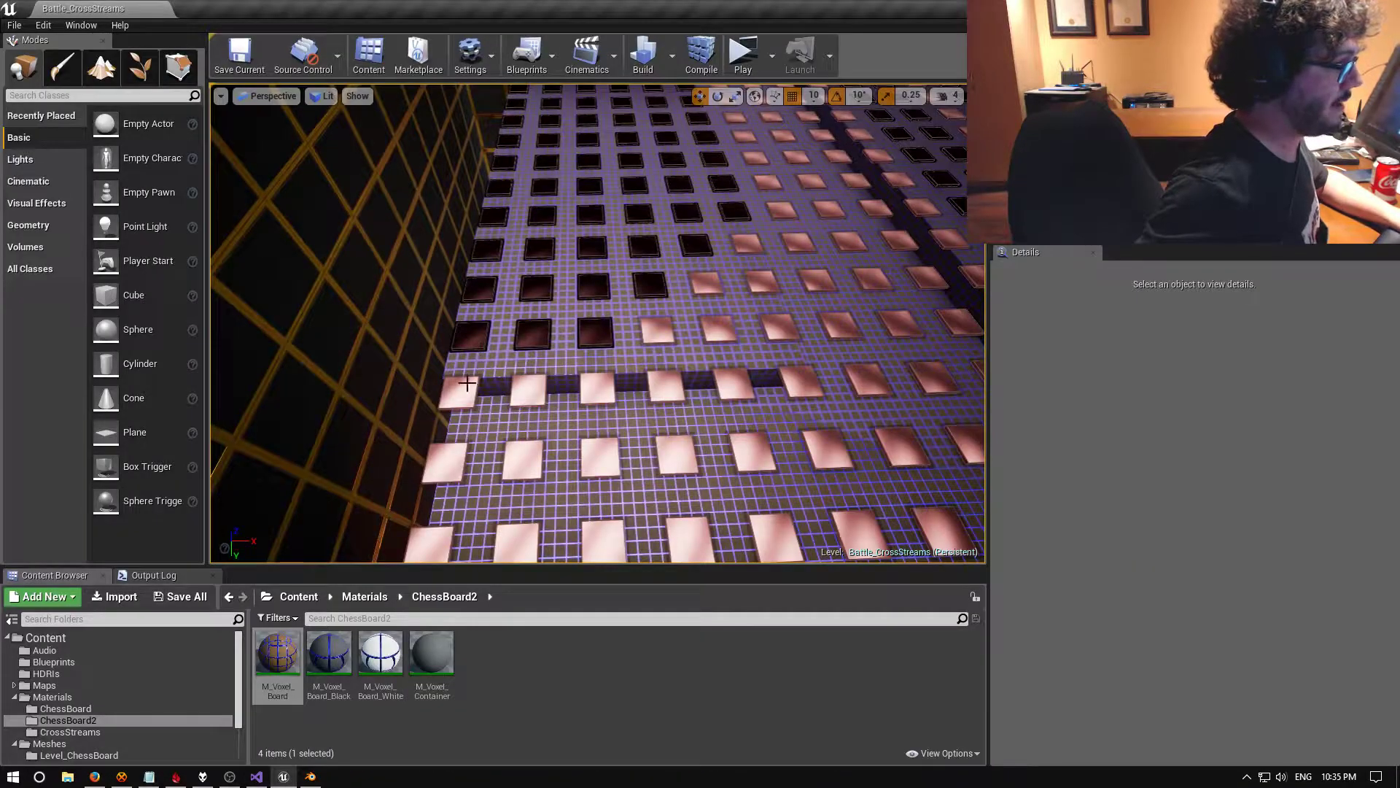
{"action": "mouse_move", "coordinate": [466, 383]}
{"action": "right_mouse_down"}
{"action": "mouse_move", "coordinate": [452, 423]}
{"action": "mouse_move", "coordinate": [467, 383]}
{"action": "right_mouse_up"}
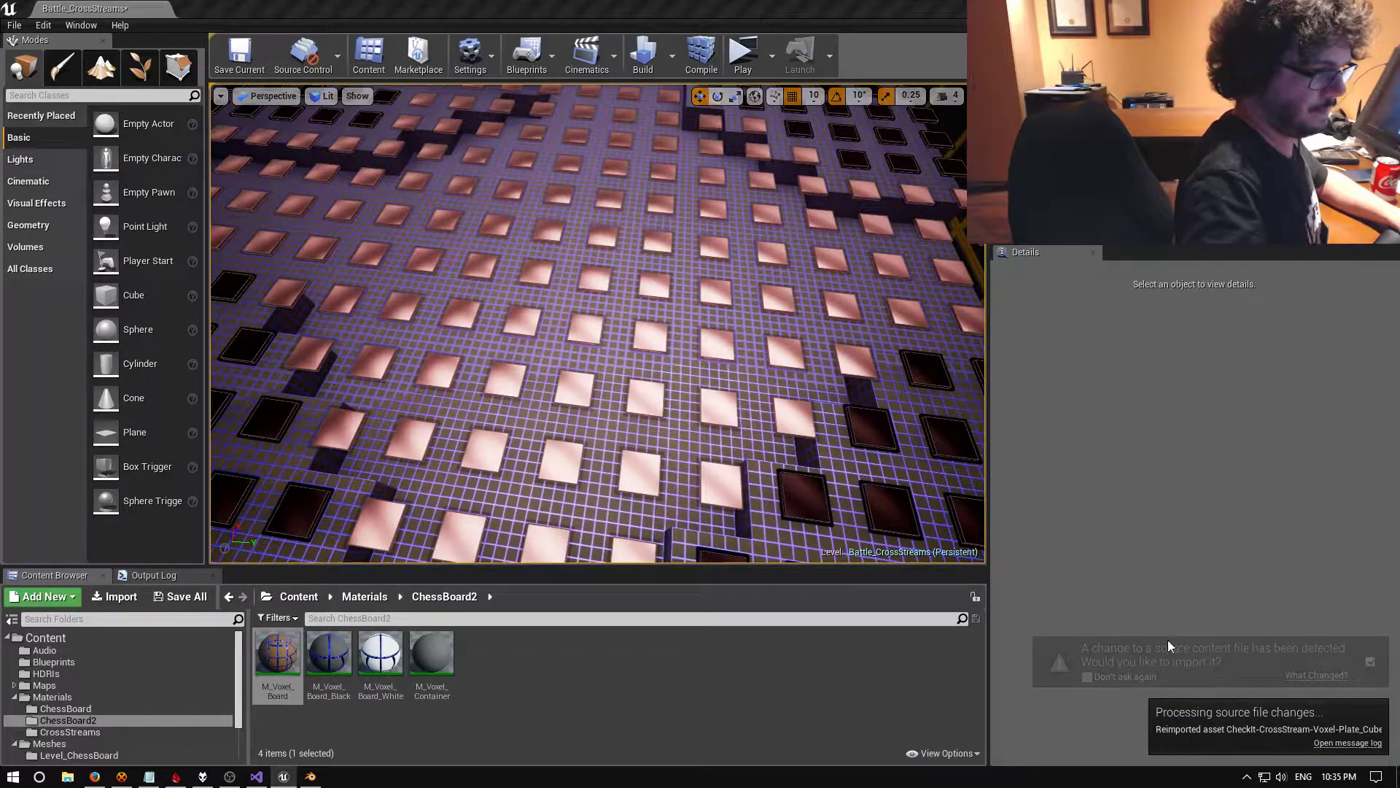
{"action": "right_click_drag", "start_coordinate": [598, 328], "coordinate": [569, 291]}
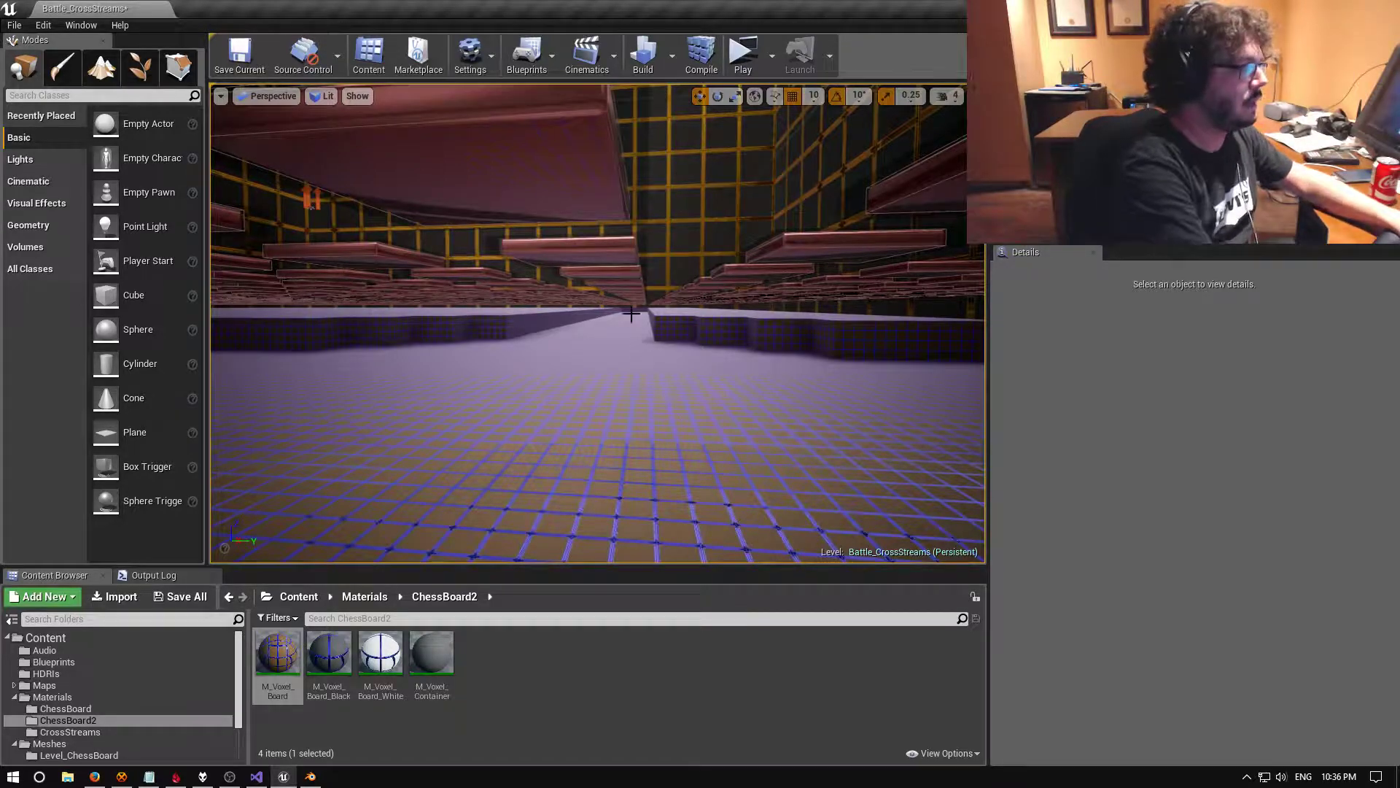
{"action": "right_click_drag", "start_coordinate": [758, 403], "coordinate": [758, 445]}
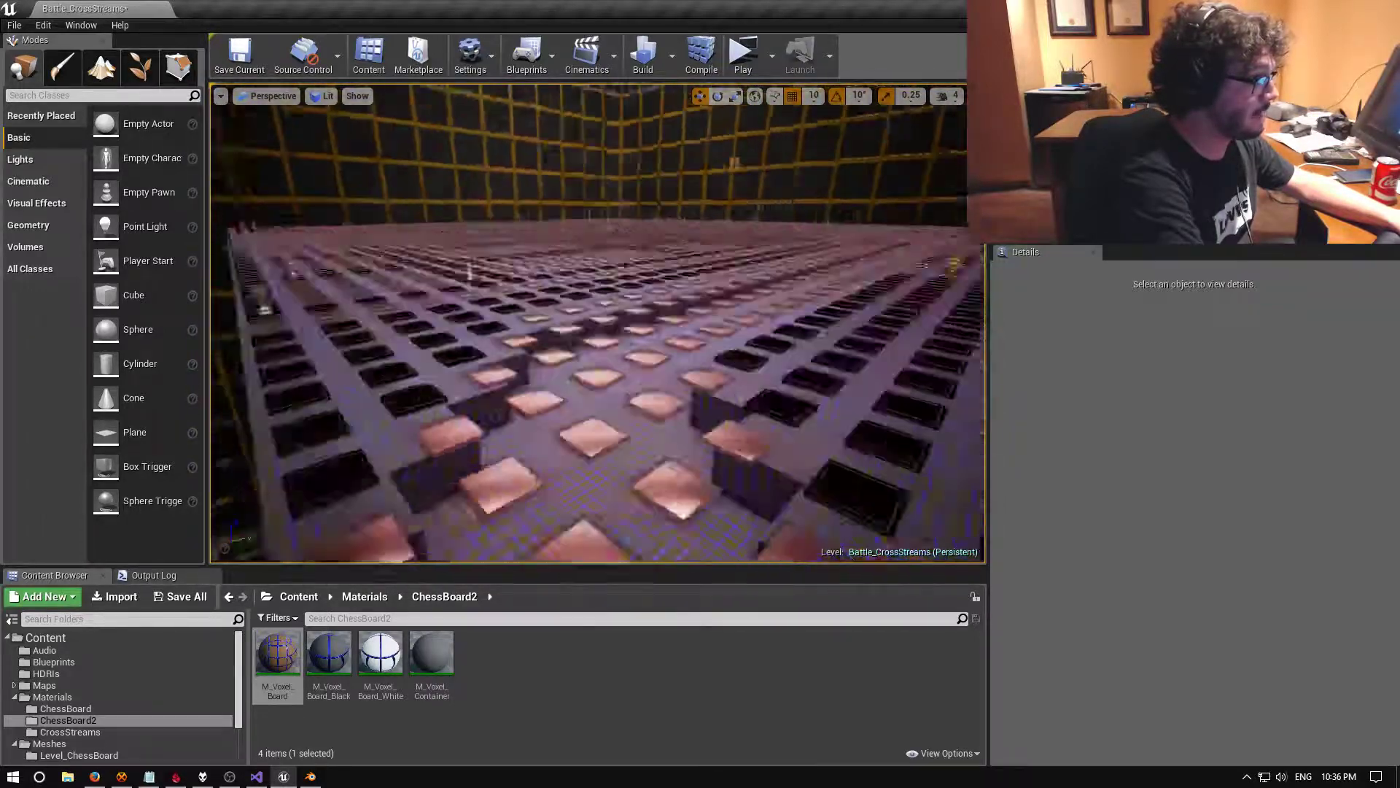
{"action": "right_click_drag", "start_coordinate": [757, 445], "coordinate": [802, 453]}
{"action": "right_click_drag", "start_coordinate": [493, 267], "coordinate": [478, 233]}
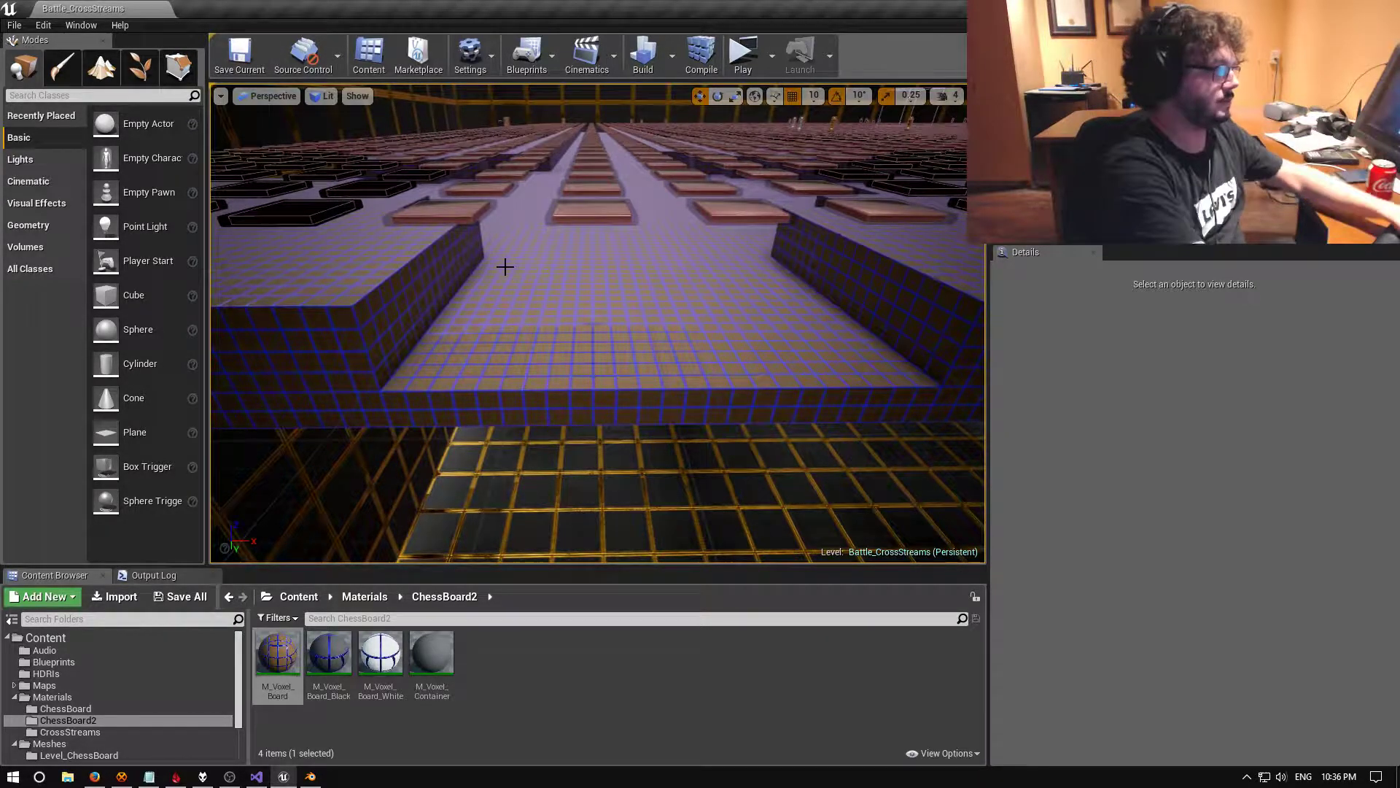
{"action": "right_click_drag", "start_coordinate": [627, 366], "coordinate": [628, 367]}
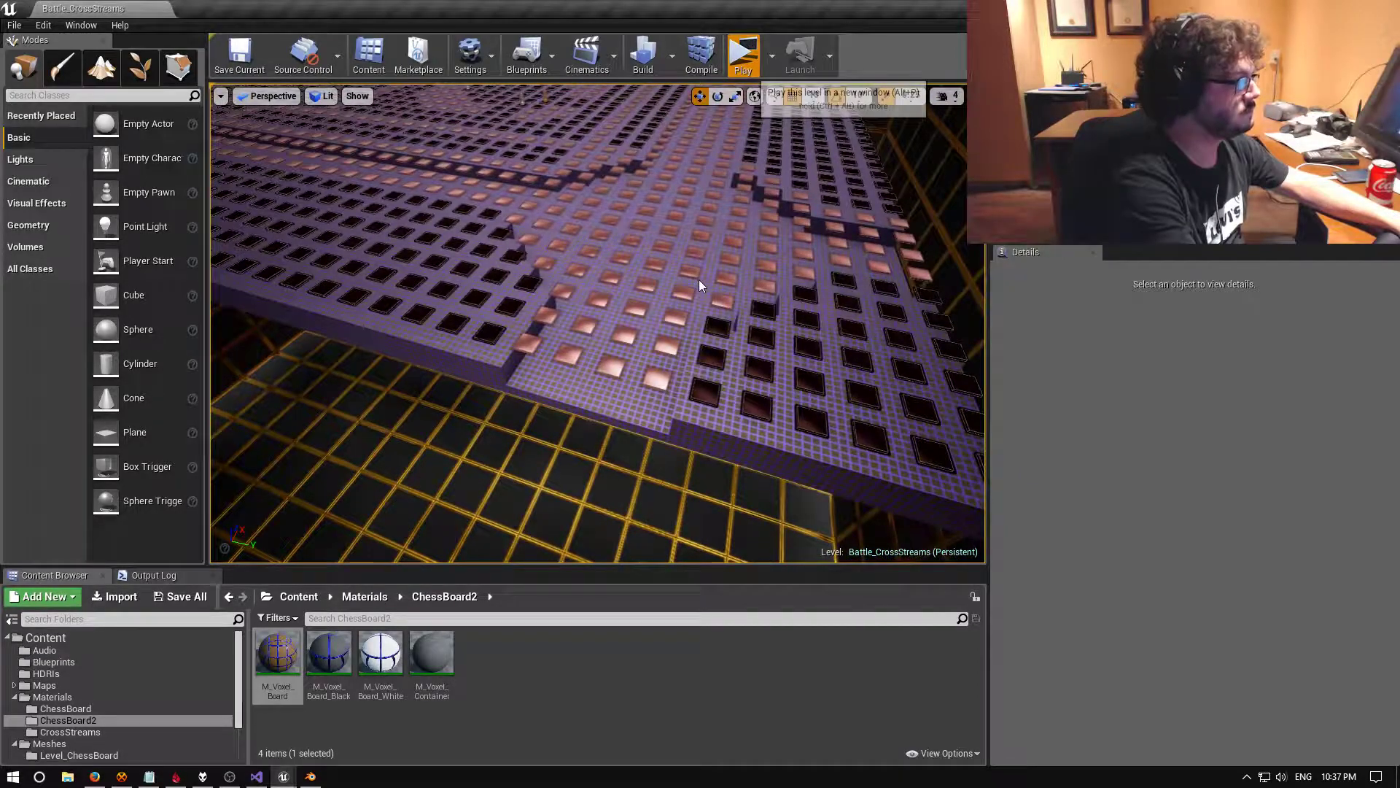
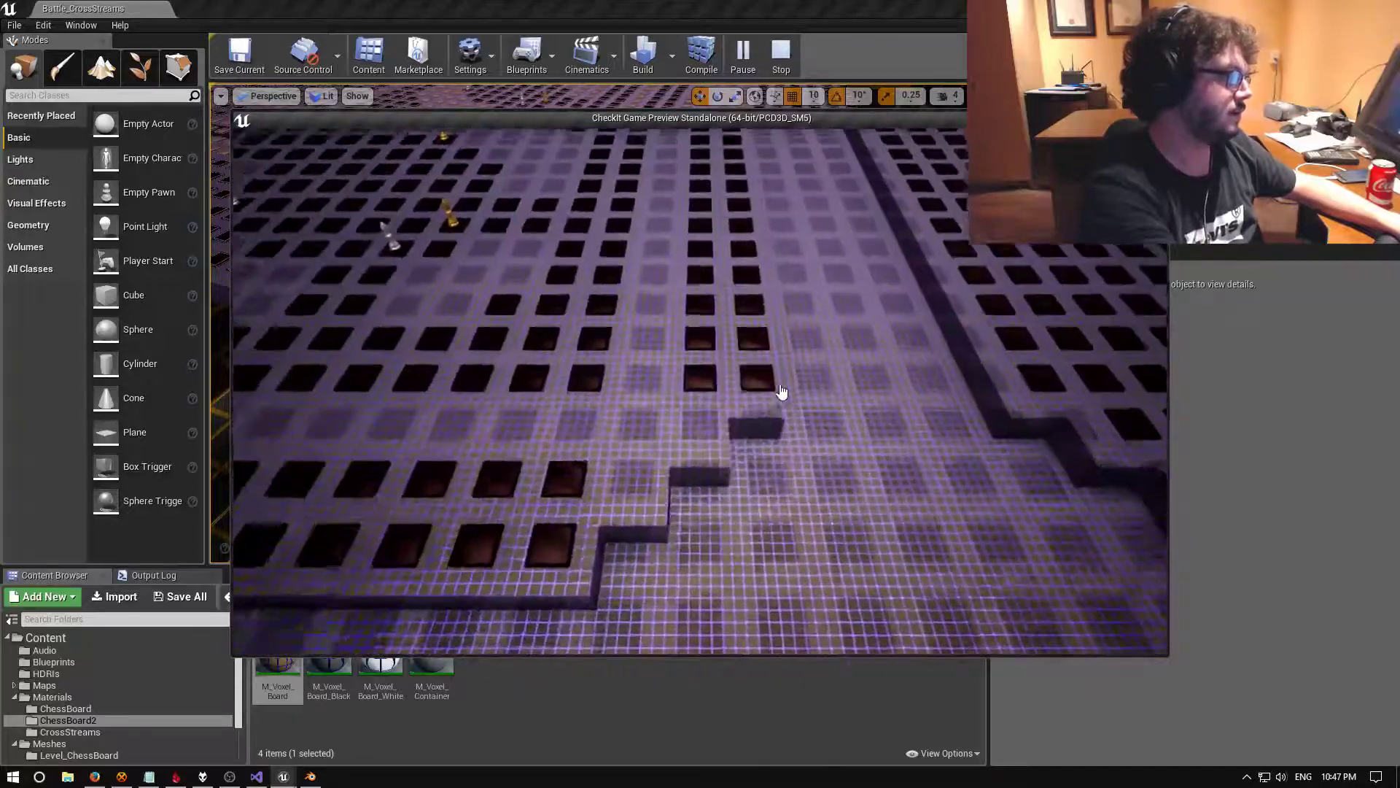
Examine the CrossStreams board in the standalone game preview and then across the level viewport
{"action": "left_click_drag", "start_coordinate": [781, 392], "coordinate": [759, 457]}
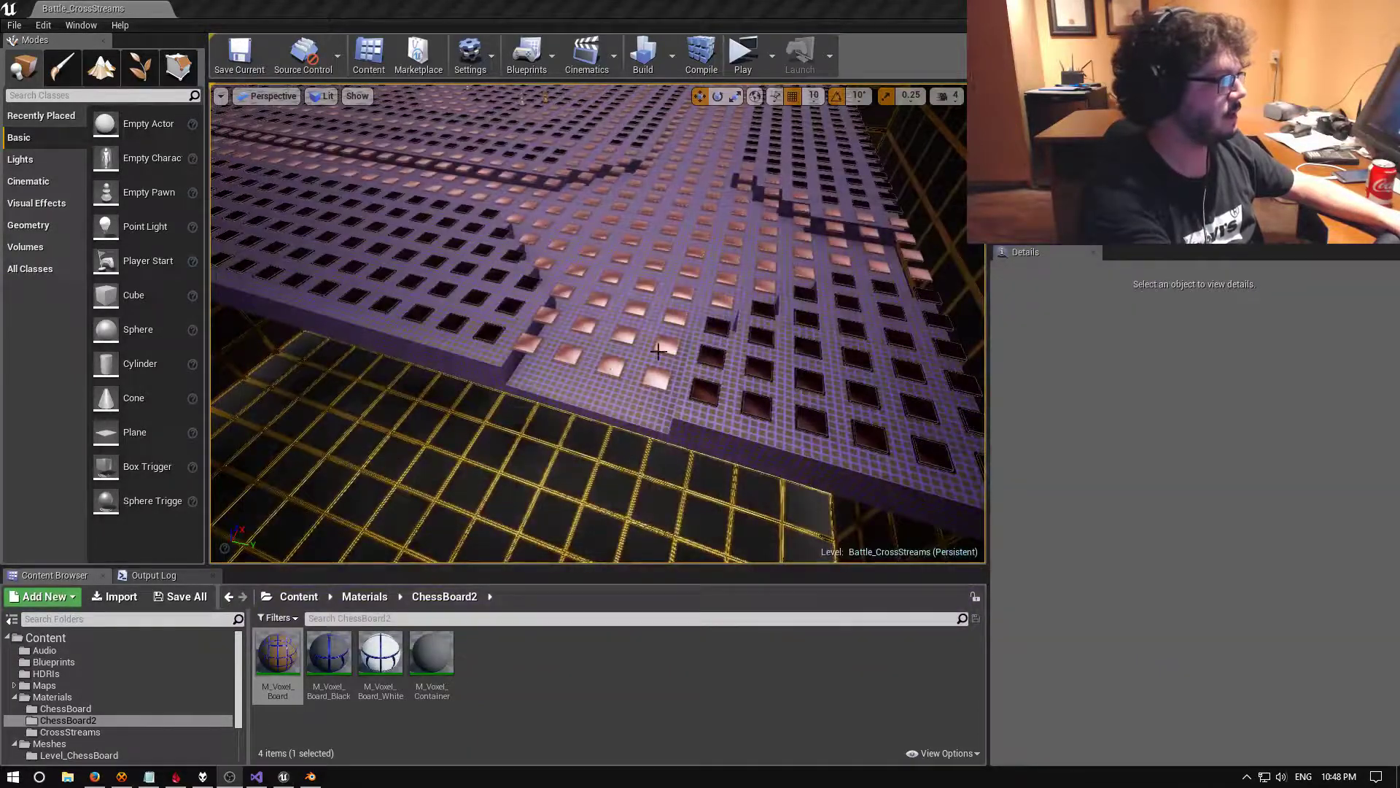
{"action": "right_click_drag", "start_coordinate": [644, 358], "coordinate": [628, 343]}
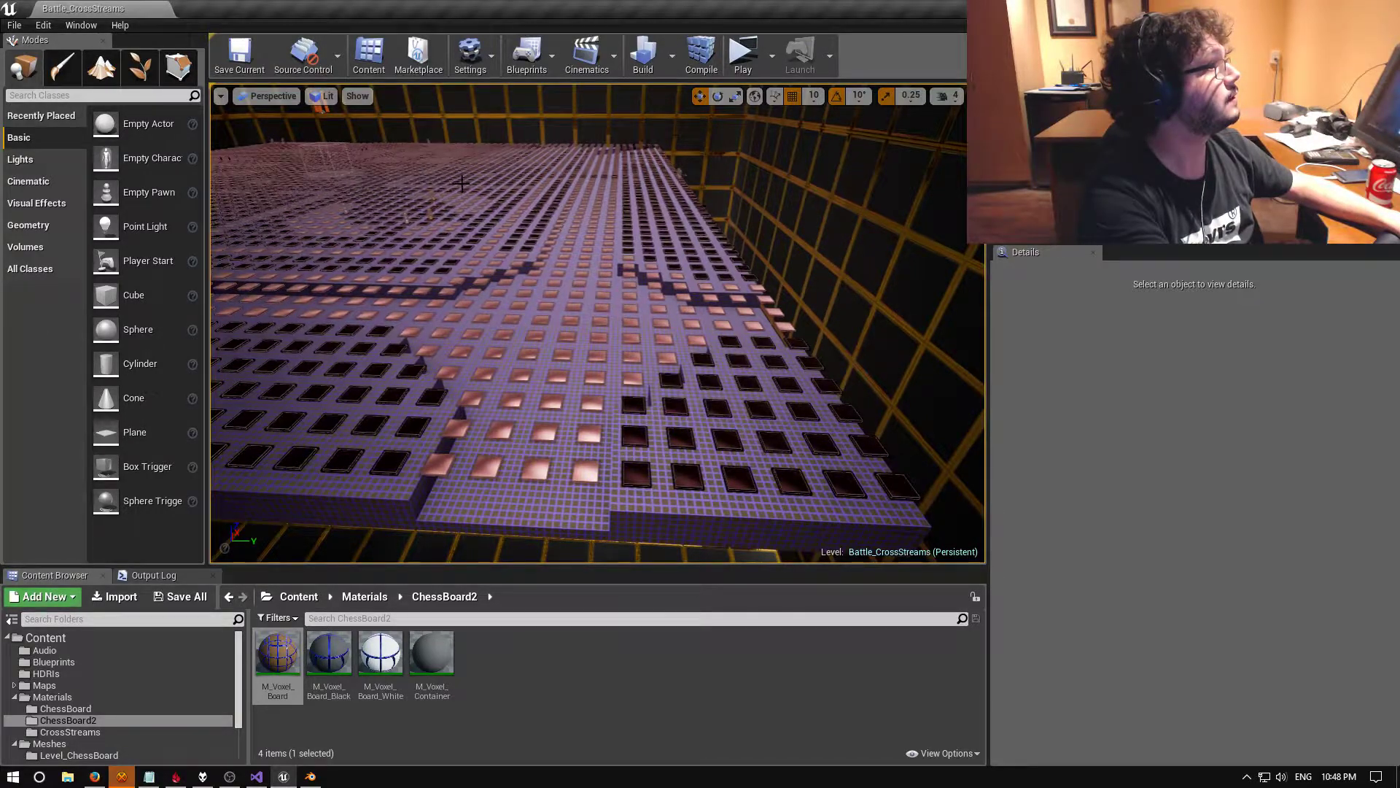
{"action": "mouse_move", "coordinate": [530, 208]}
{"action": "right_mouse_down"}
{"action": "mouse_move", "coordinate": [489, 210]}
{"action": "mouse_move", "coordinate": [510, 210]}
{"action": "right_mouse_up"}
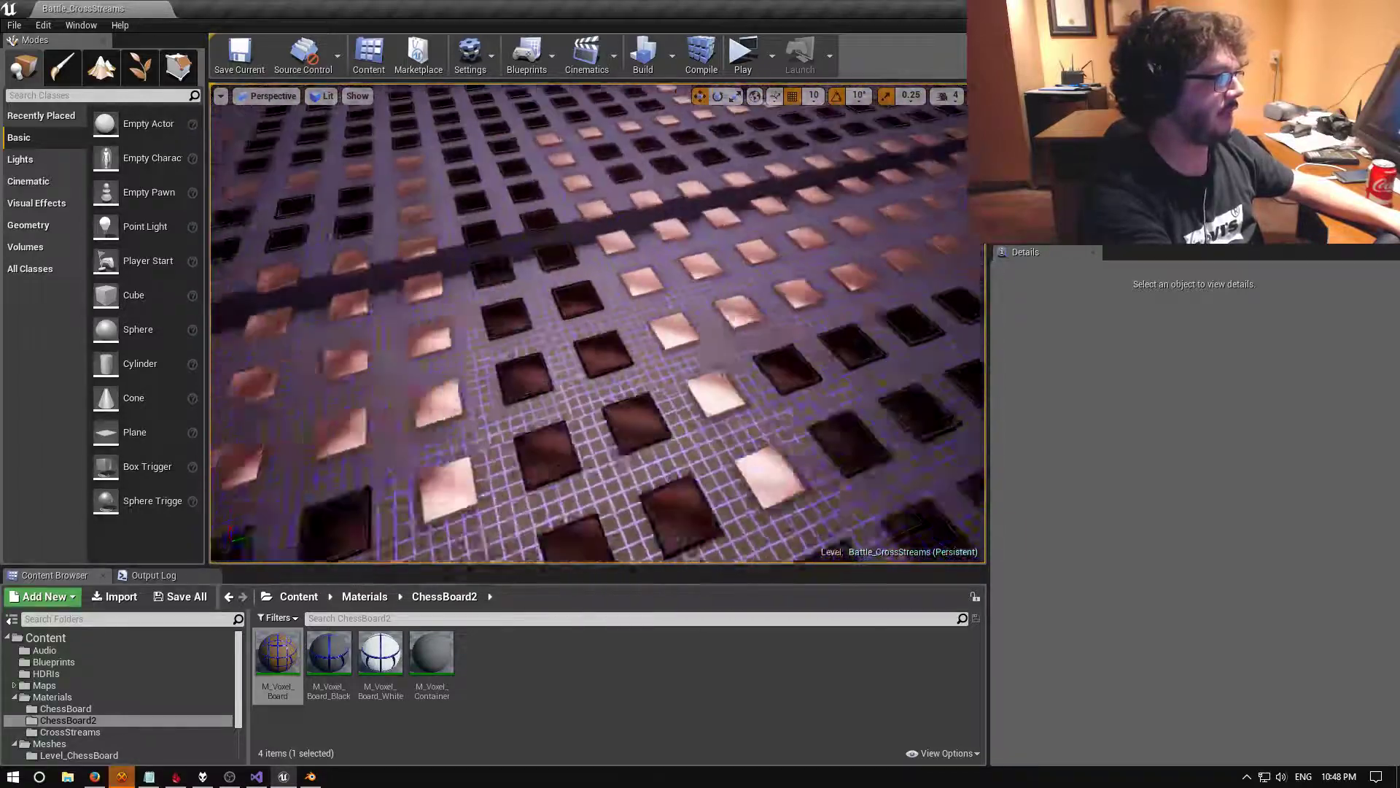
{"action": "right_click_drag", "start_coordinate": [511, 210], "coordinate": [510, 210]}
Open the recent level MenuLevel_MainMenu
{"action": "left_click", "coordinate": [15, 26]}
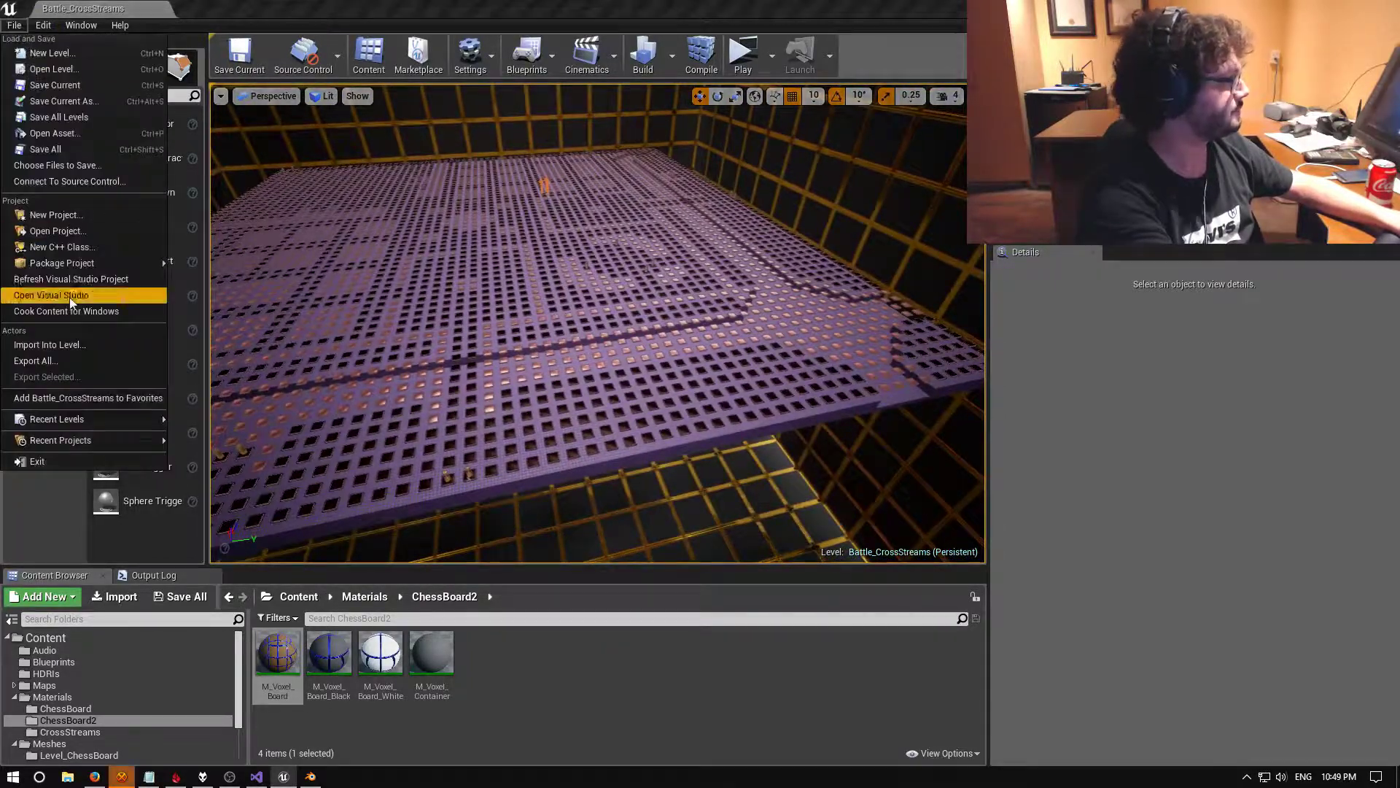
{"action": "mouse_move", "coordinate": [73, 415]}
{"action": "left_click", "coordinate": [216, 444]}
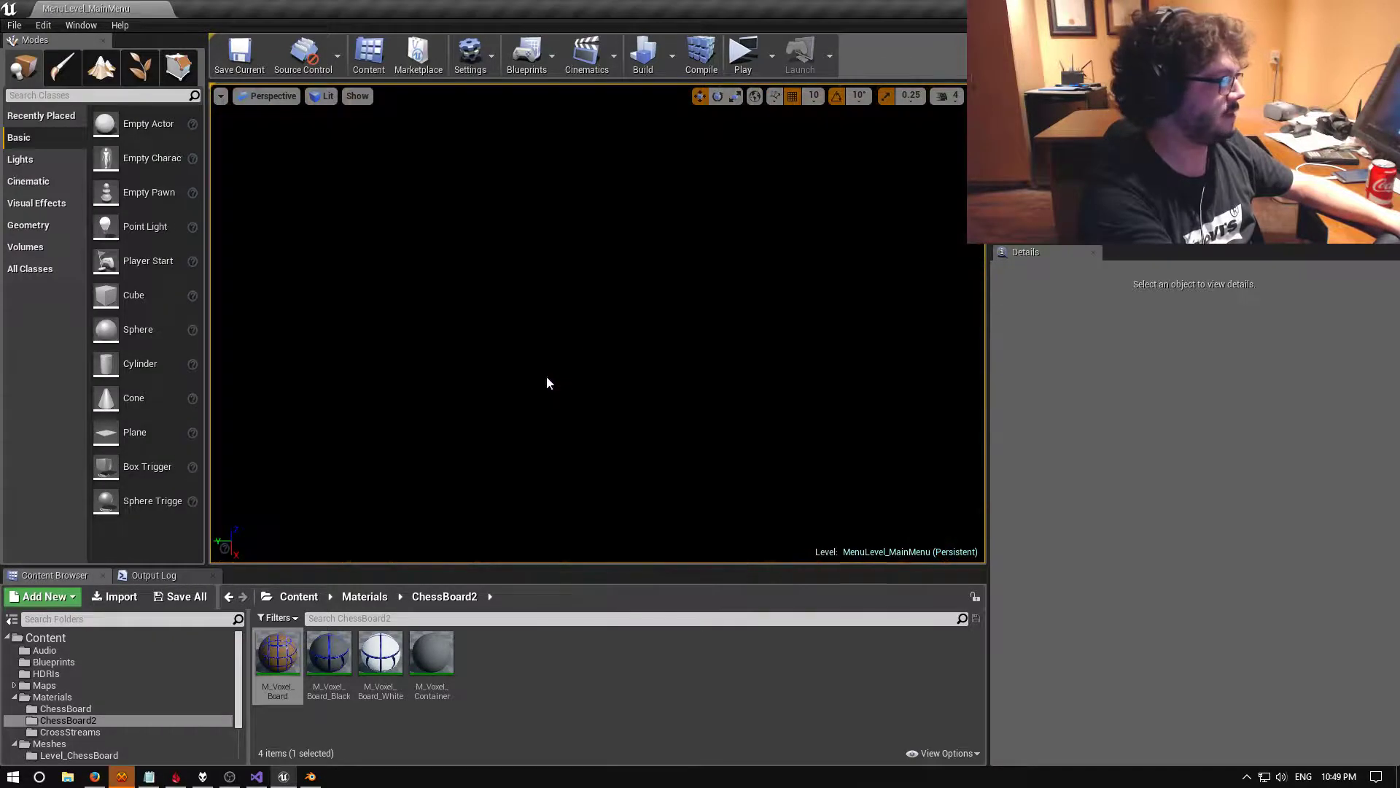
Play the menu level in a maximized standalone preview and create a server
{"action": "left_click", "coordinate": [742, 53]}
{"action": "key", "text": "alt+Tab"}
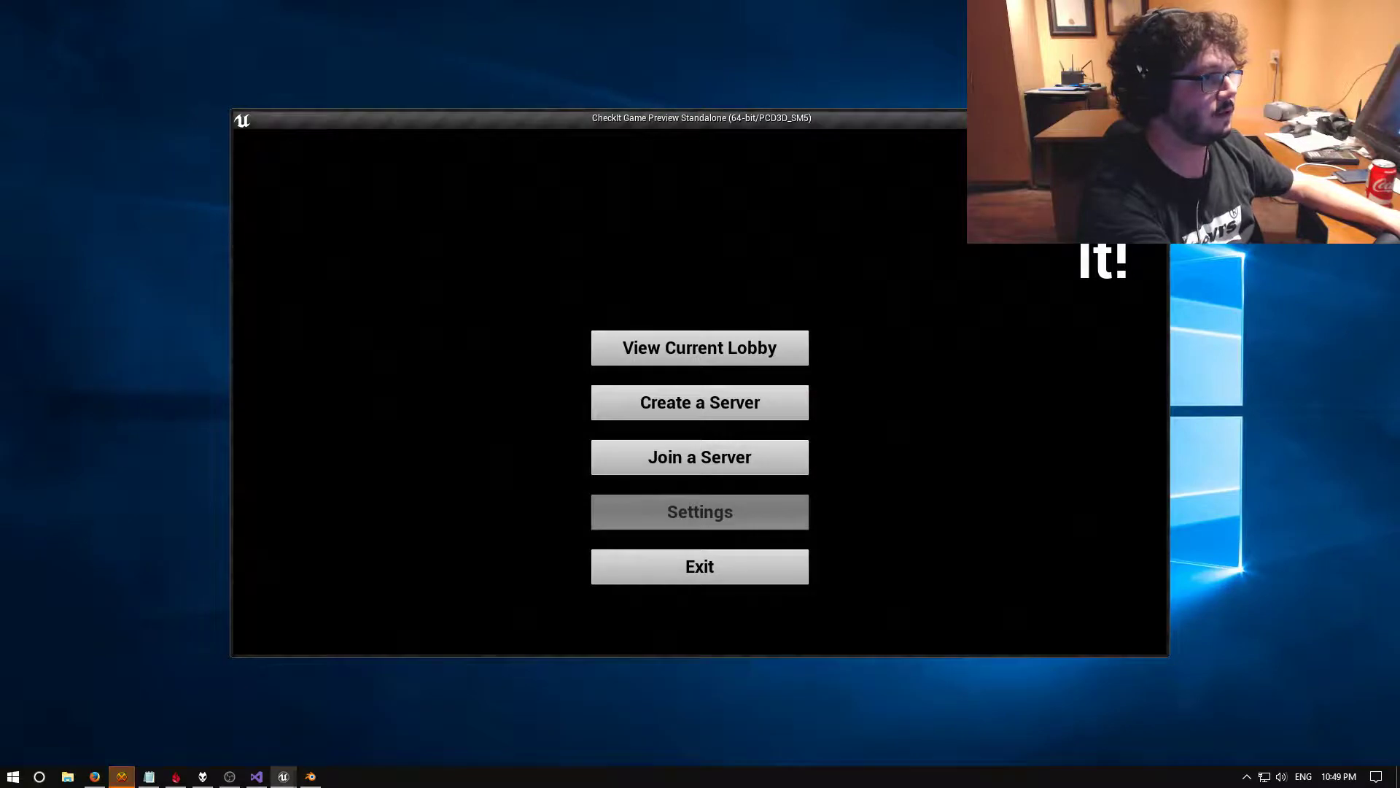
{"action": "key", "text": "super+Up"}
{"action": "left_click", "coordinate": [689, 407]}
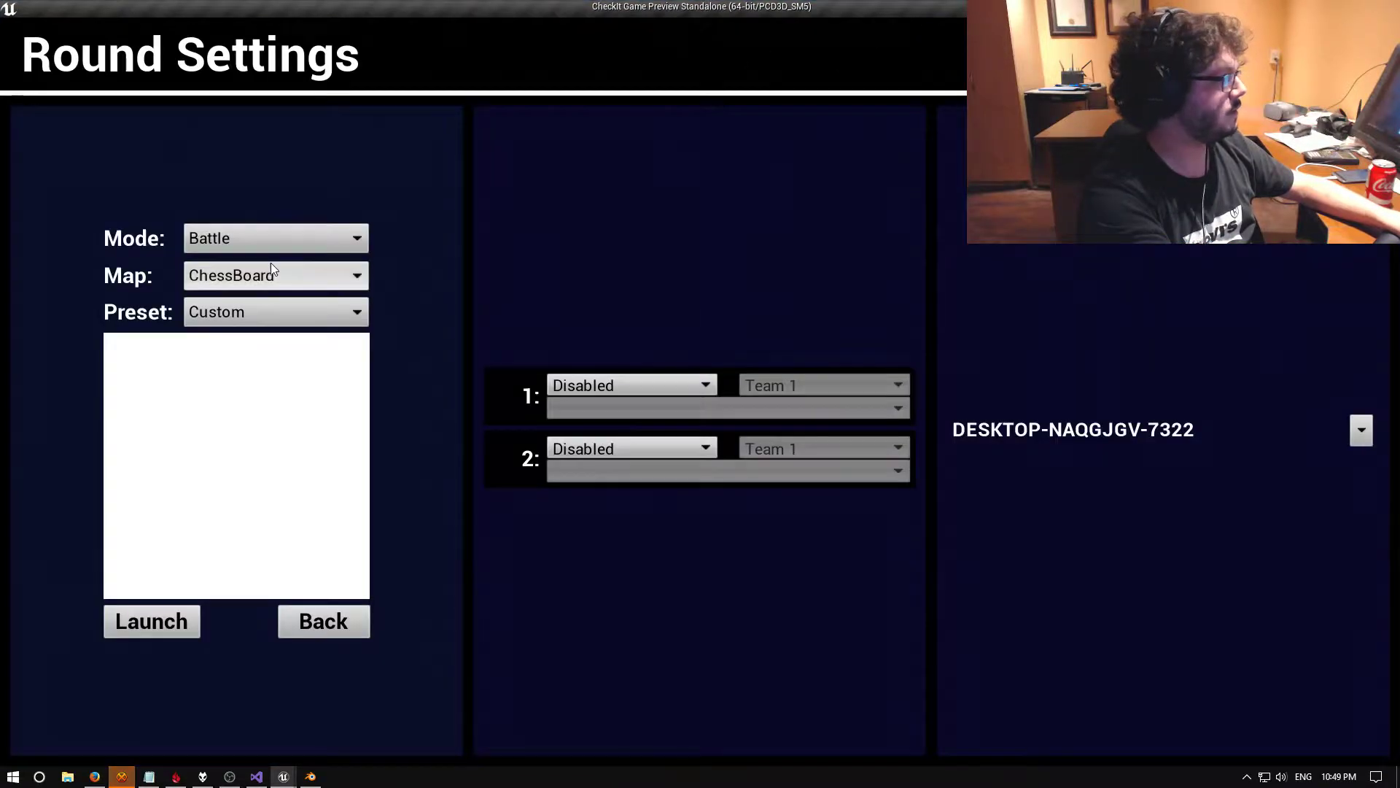
Set the ChessBoard round to the 1 v AI preset with the local player against an AI opponent, and launch it
{"action": "left_click", "coordinate": [265, 325]}
{"action": "left_click", "coordinate": [243, 377]}
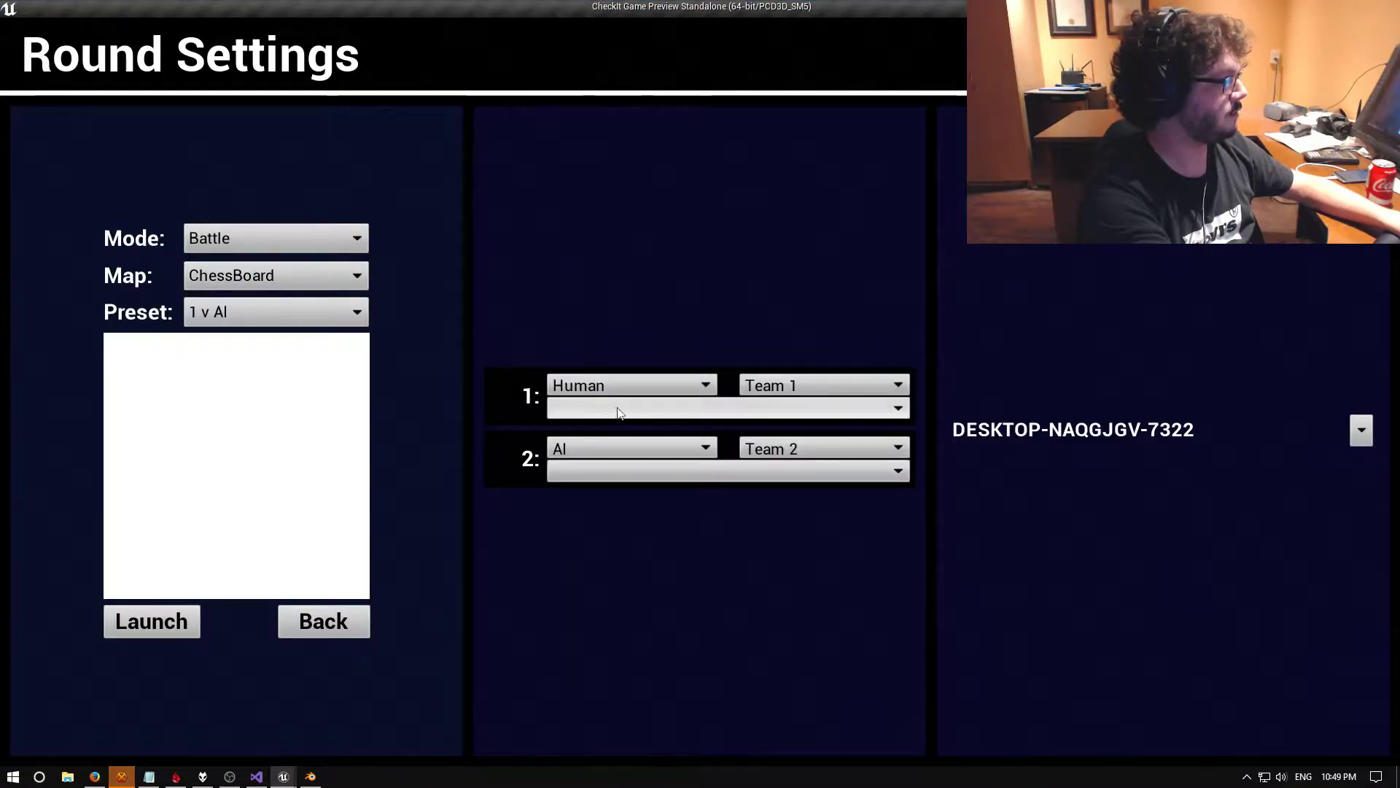
{"action": "left_click", "coordinate": [610, 408]}
{"action": "left_click", "coordinate": [613, 425]}
{"action": "left_click", "coordinate": [612, 474]}
{"action": "left_click", "coordinate": [579, 495]}
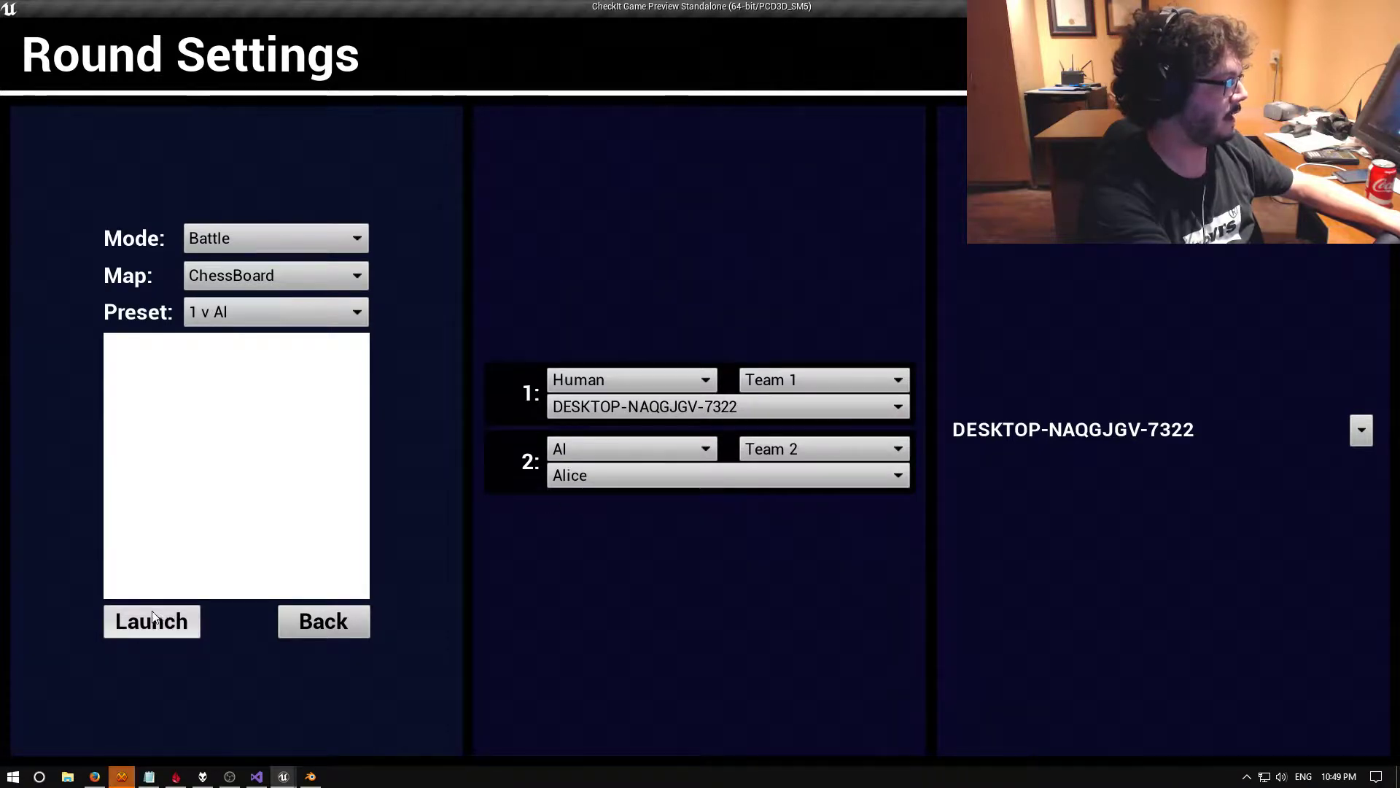
{"action": "left_click", "coordinate": [152, 620]}
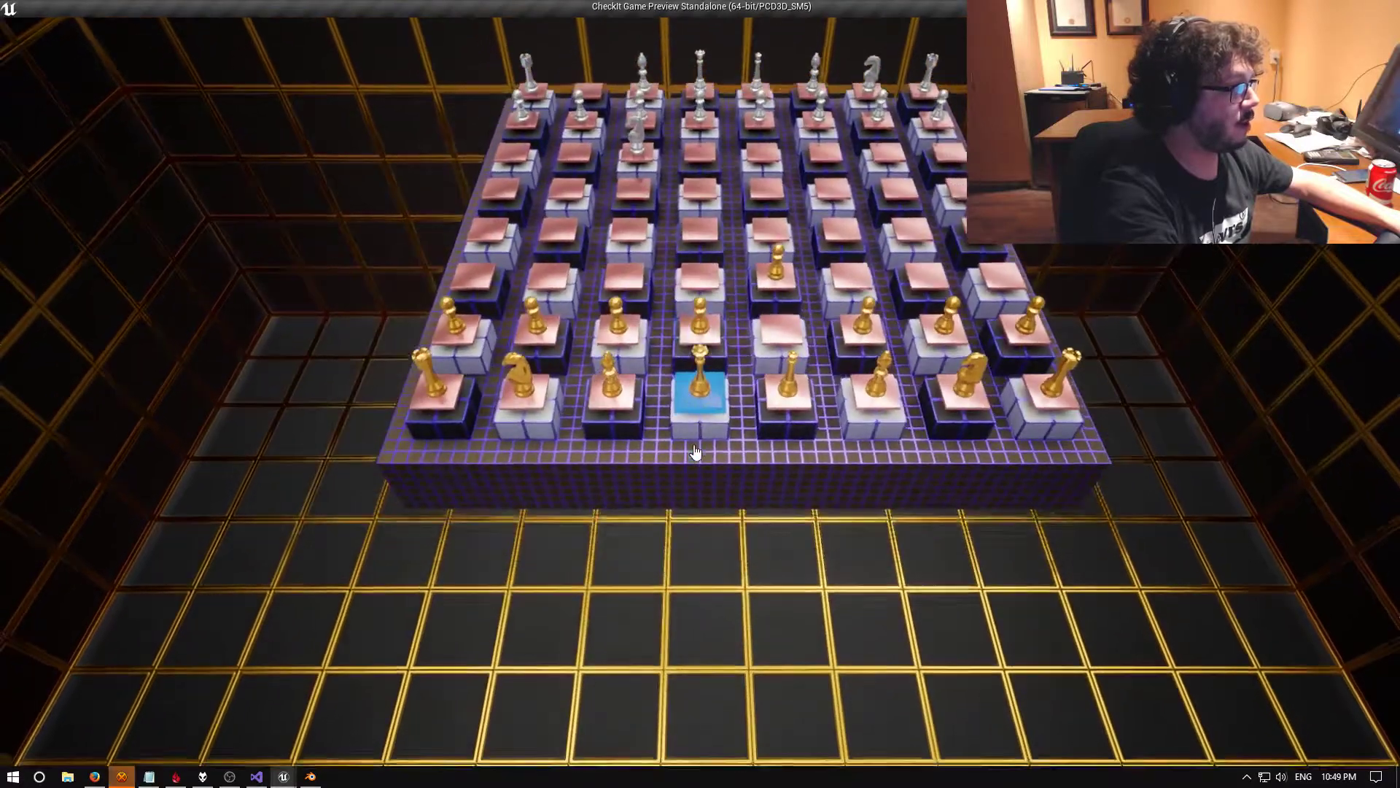
Move the gold queen four squares diagonally to the board's edge, and the gold king-side bishop three squares diagonally
{"action": "left_click", "coordinate": [694, 453]}
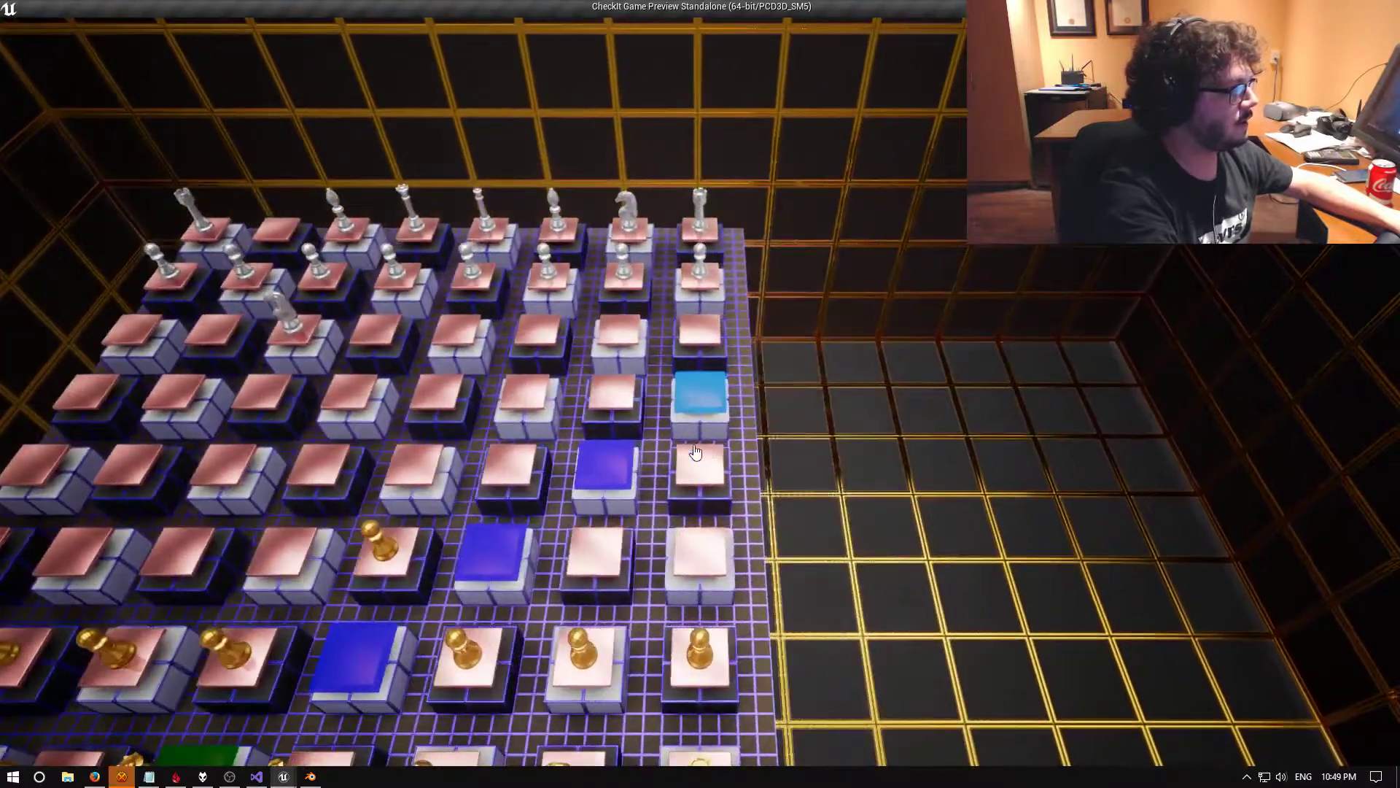
{"action": "left_click", "coordinate": [698, 453]}
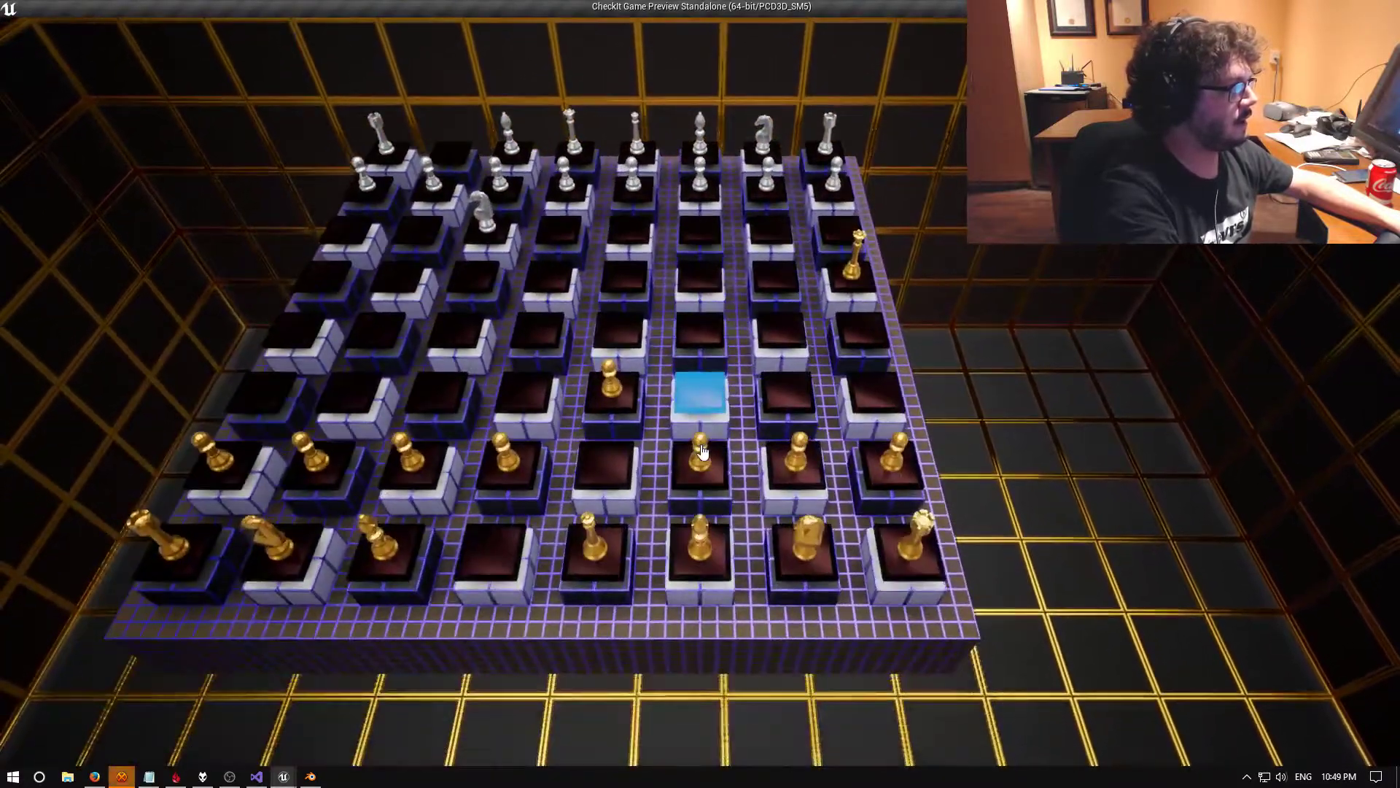
{"action": "left_click", "coordinate": [701, 452]}
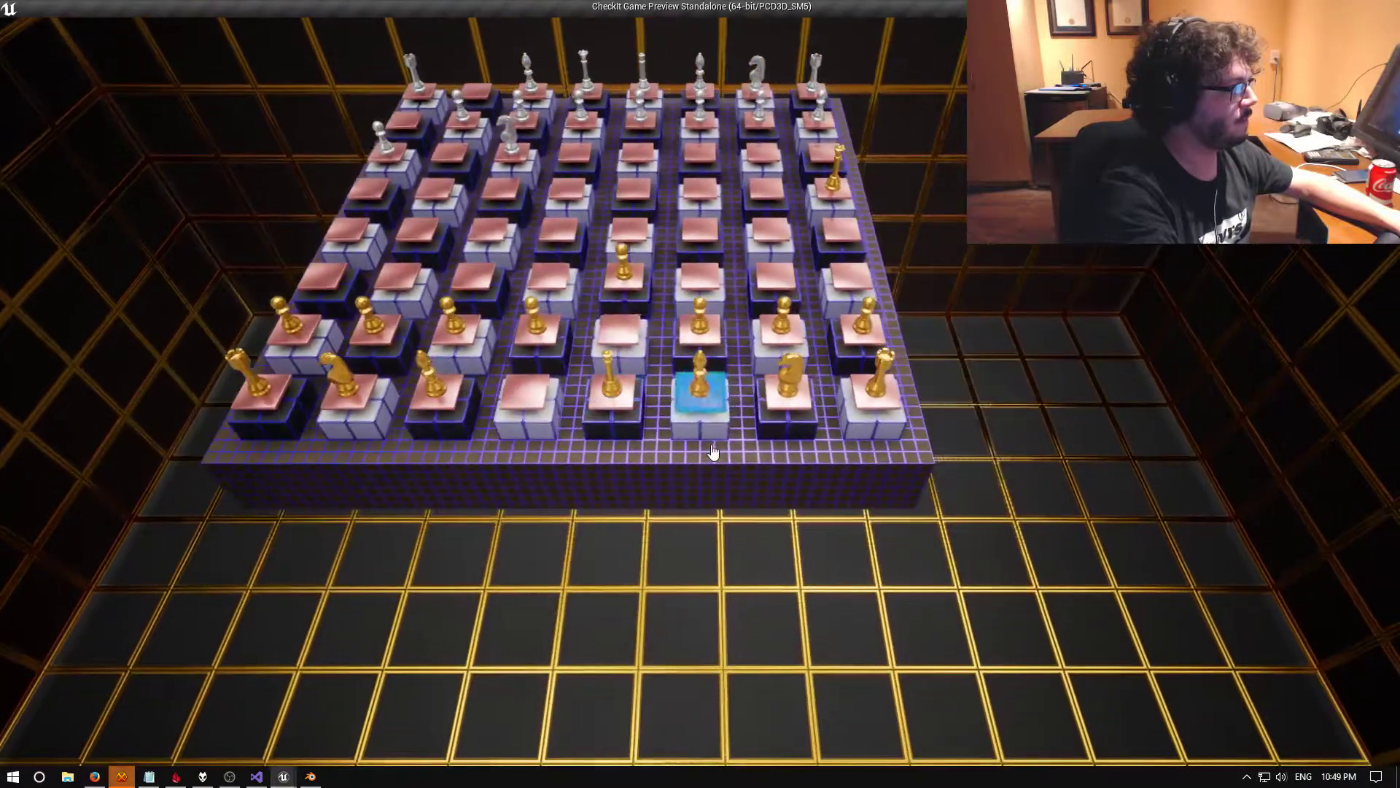
{"action": "left_click", "coordinate": [715, 452]}
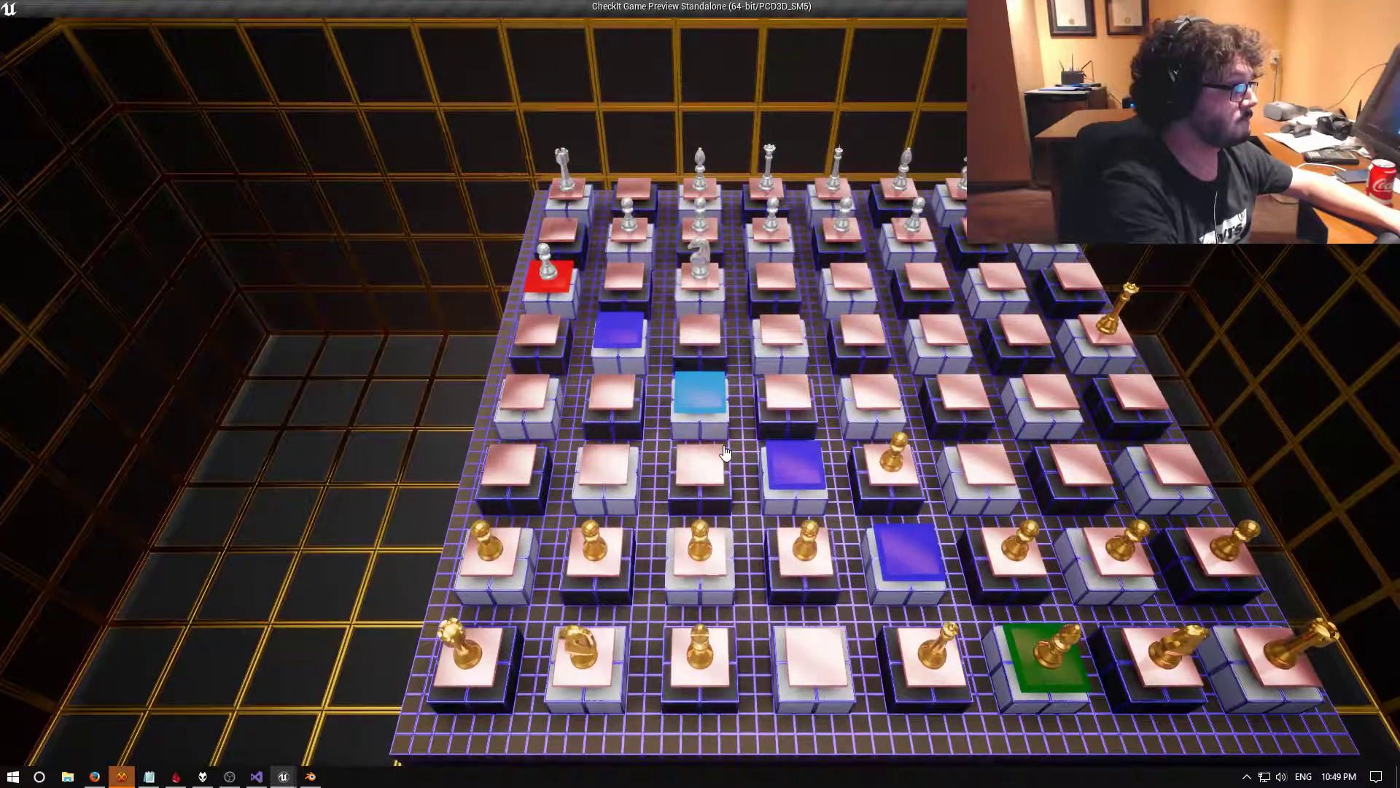
{"action": "left_click", "coordinate": [726, 452]}
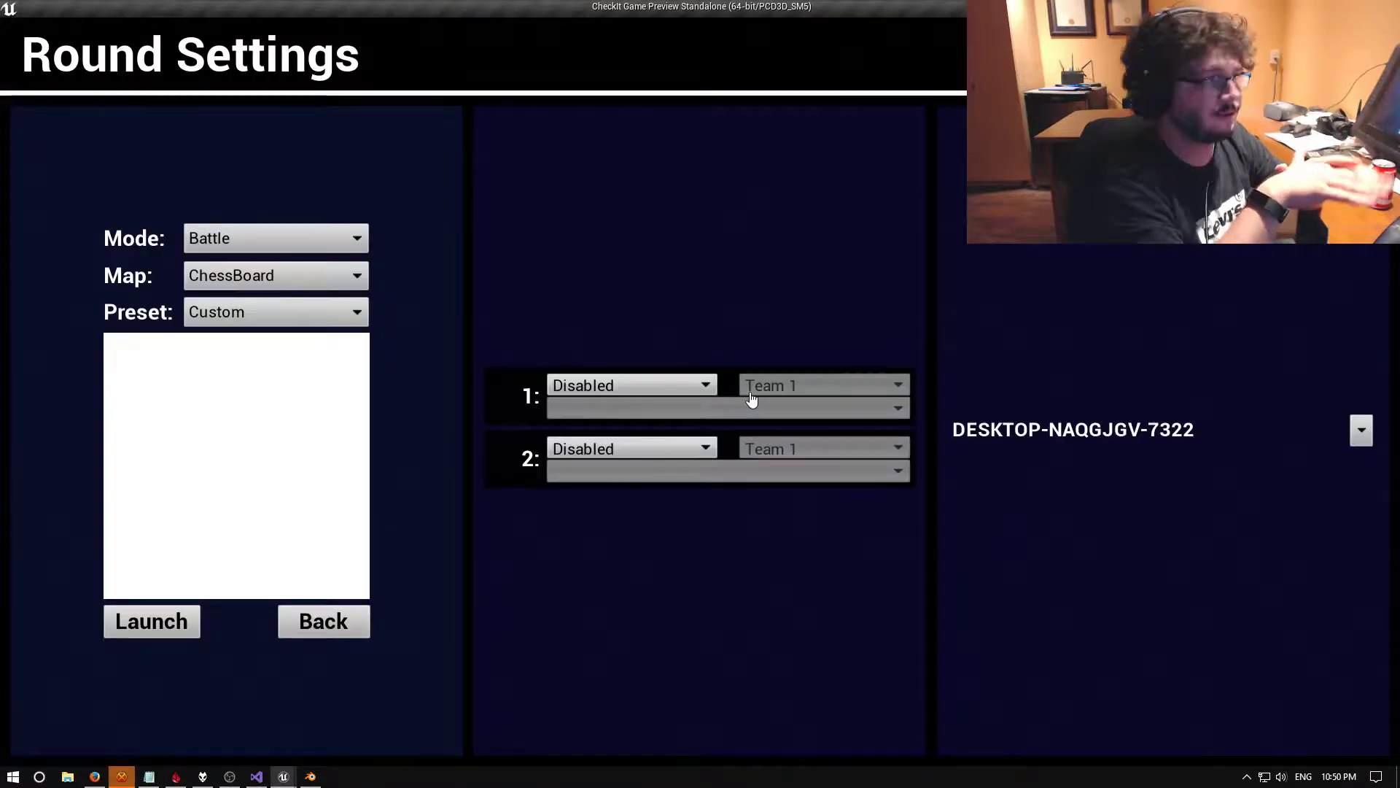
Change the round's map to CrossStreams and its preset to FFA
{"action": "left_click", "coordinate": [329, 280]}
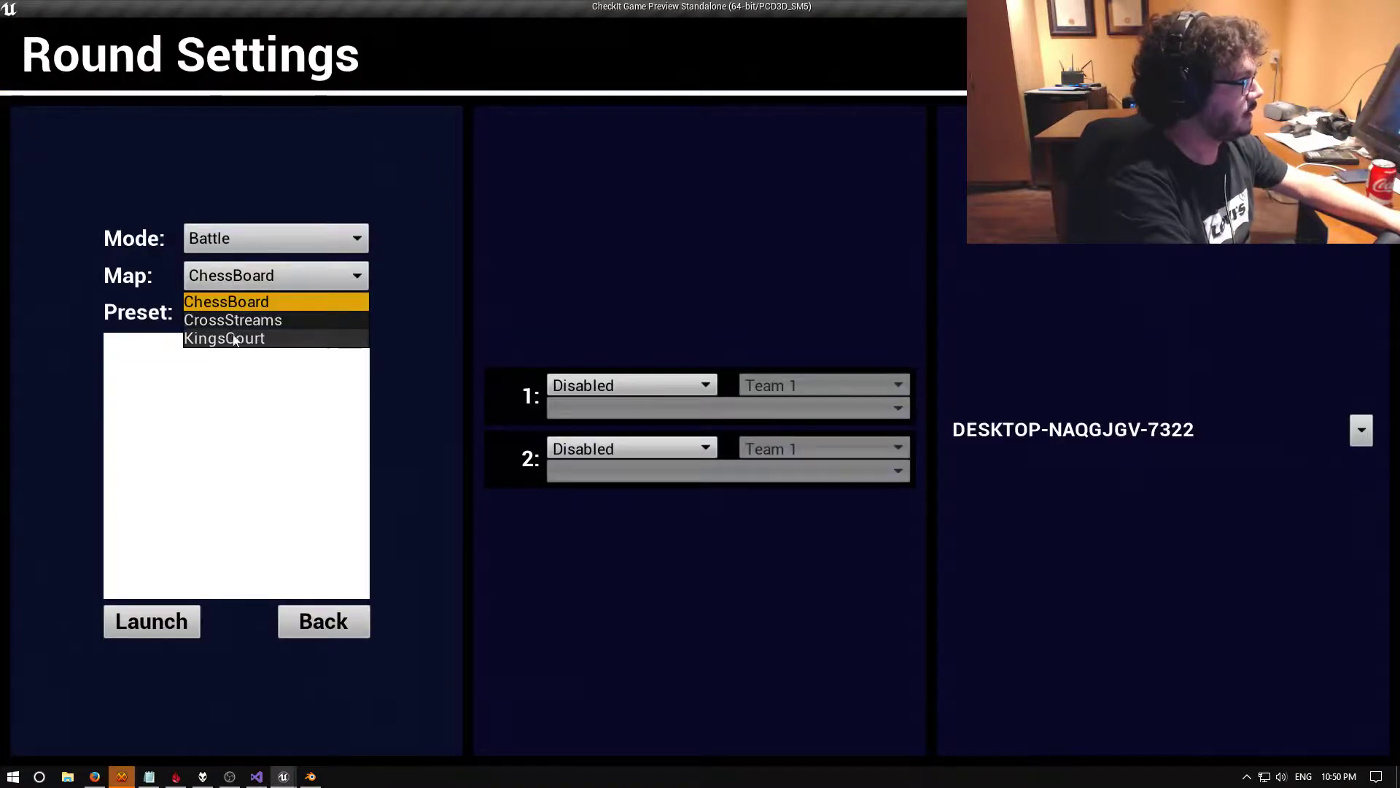
{"action": "left_click", "coordinate": [233, 318]}
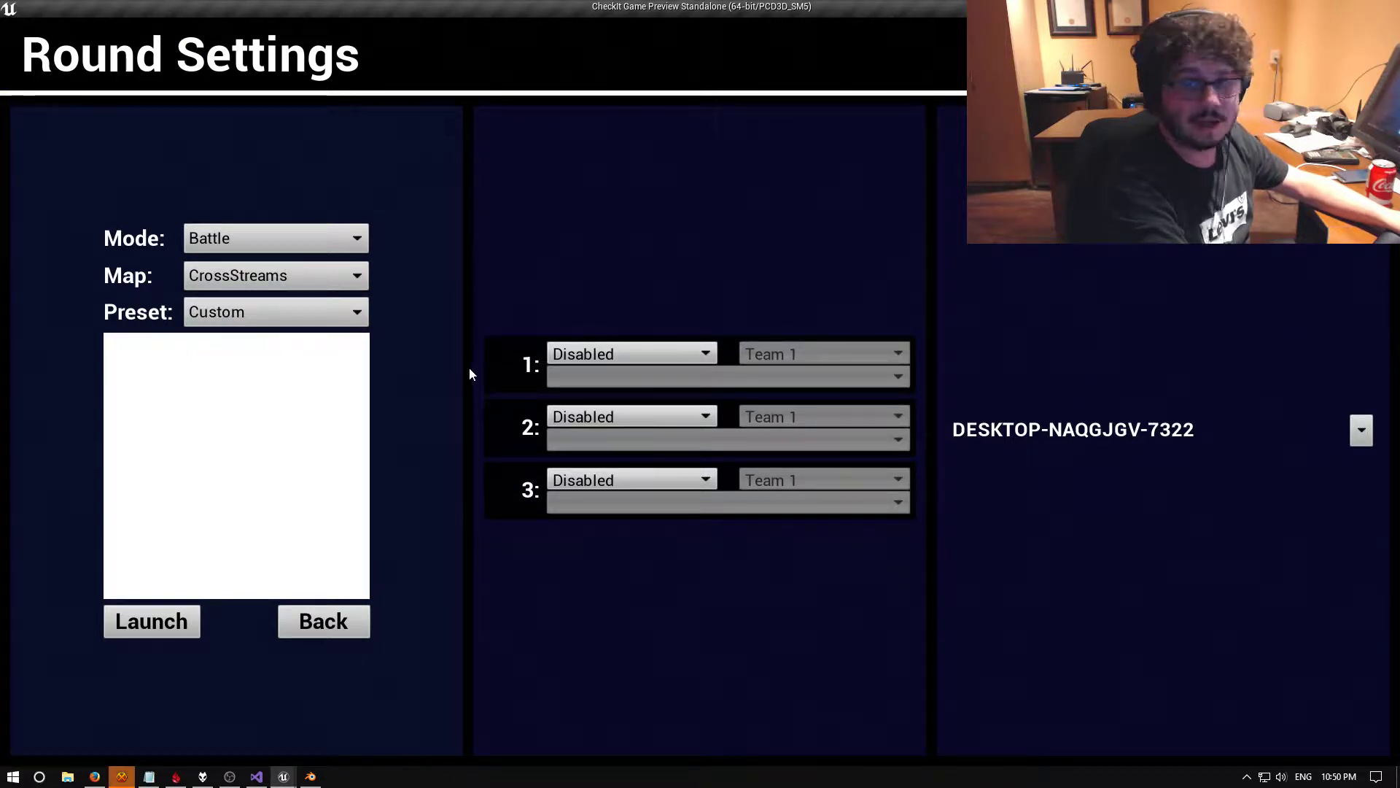
{"action": "left_click", "coordinate": [292, 309]}
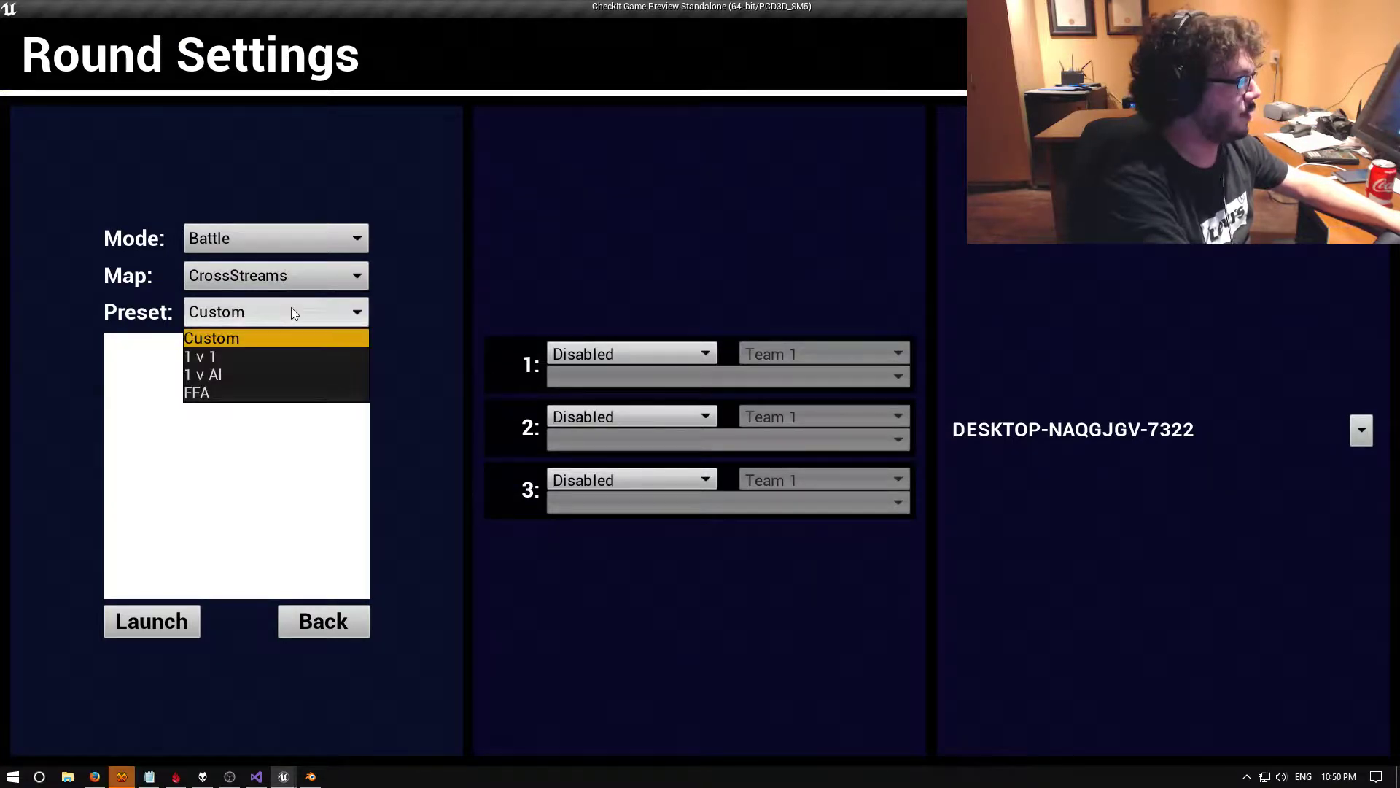
{"action": "left_click", "coordinate": [234, 395]}
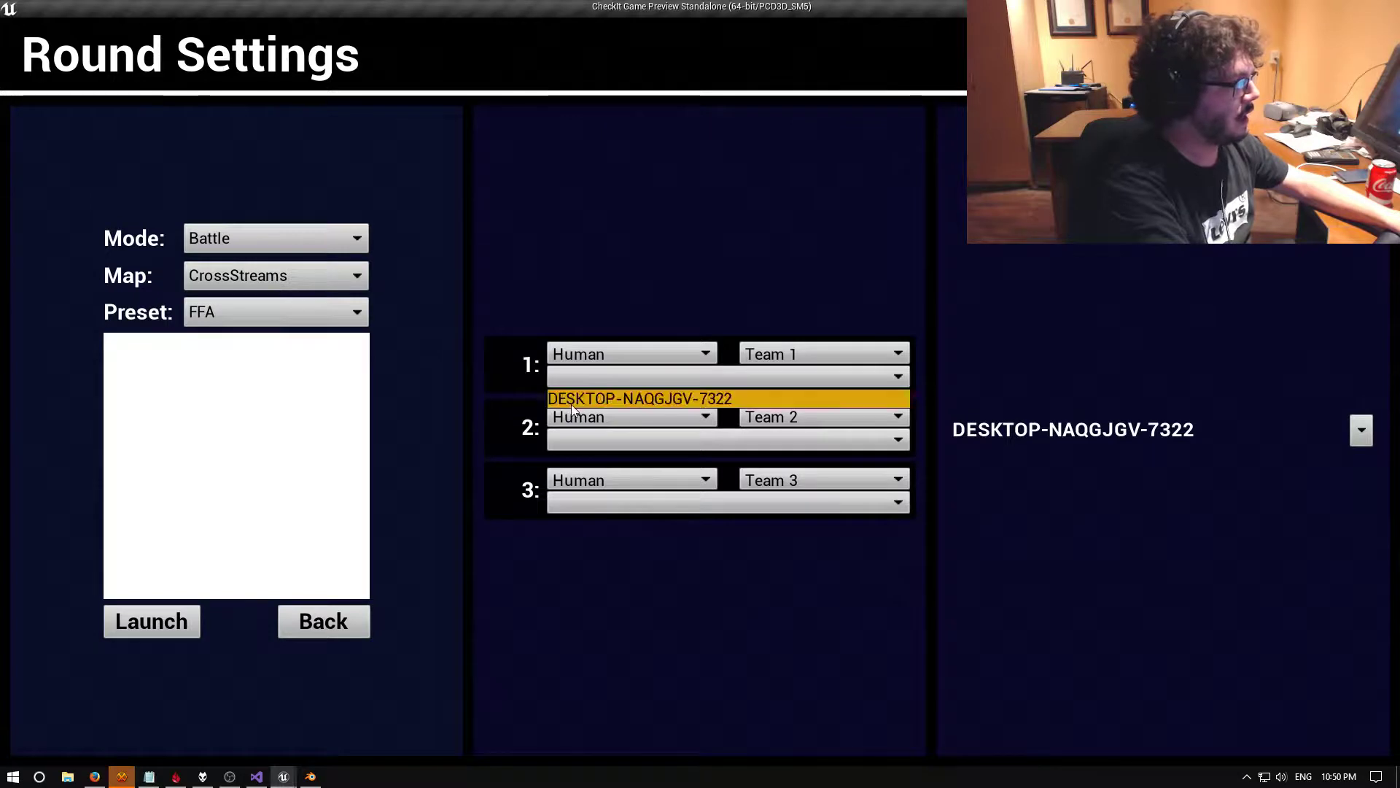
Assign the local player to slot 1 as Human, and set slots 2 and 3 to AI with the first listed AI profile
{"action": "left_click", "coordinate": [581, 445]}
{"action": "left_click", "coordinate": [579, 467]}
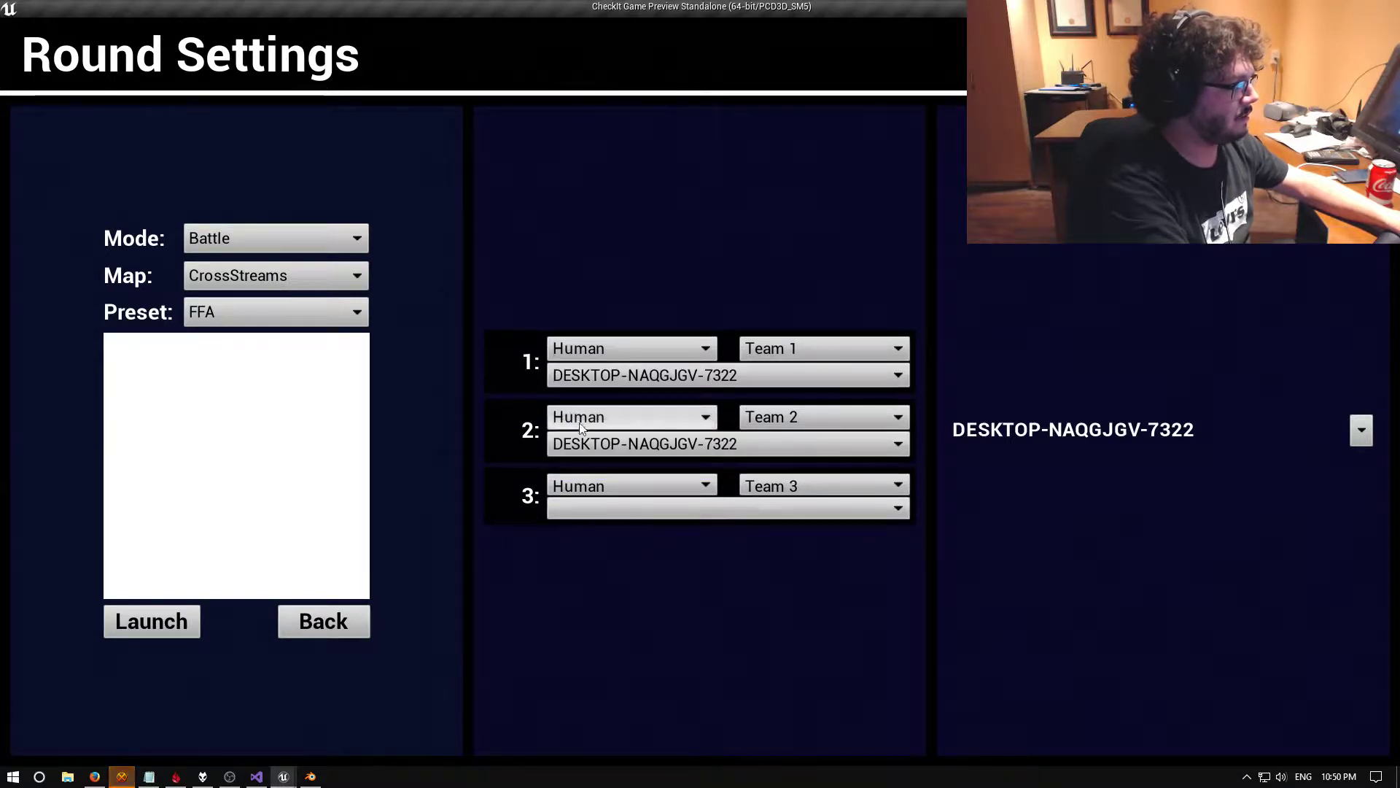
{"action": "left_click", "coordinate": [598, 418]}
{"action": "left_click", "coordinate": [571, 478]}
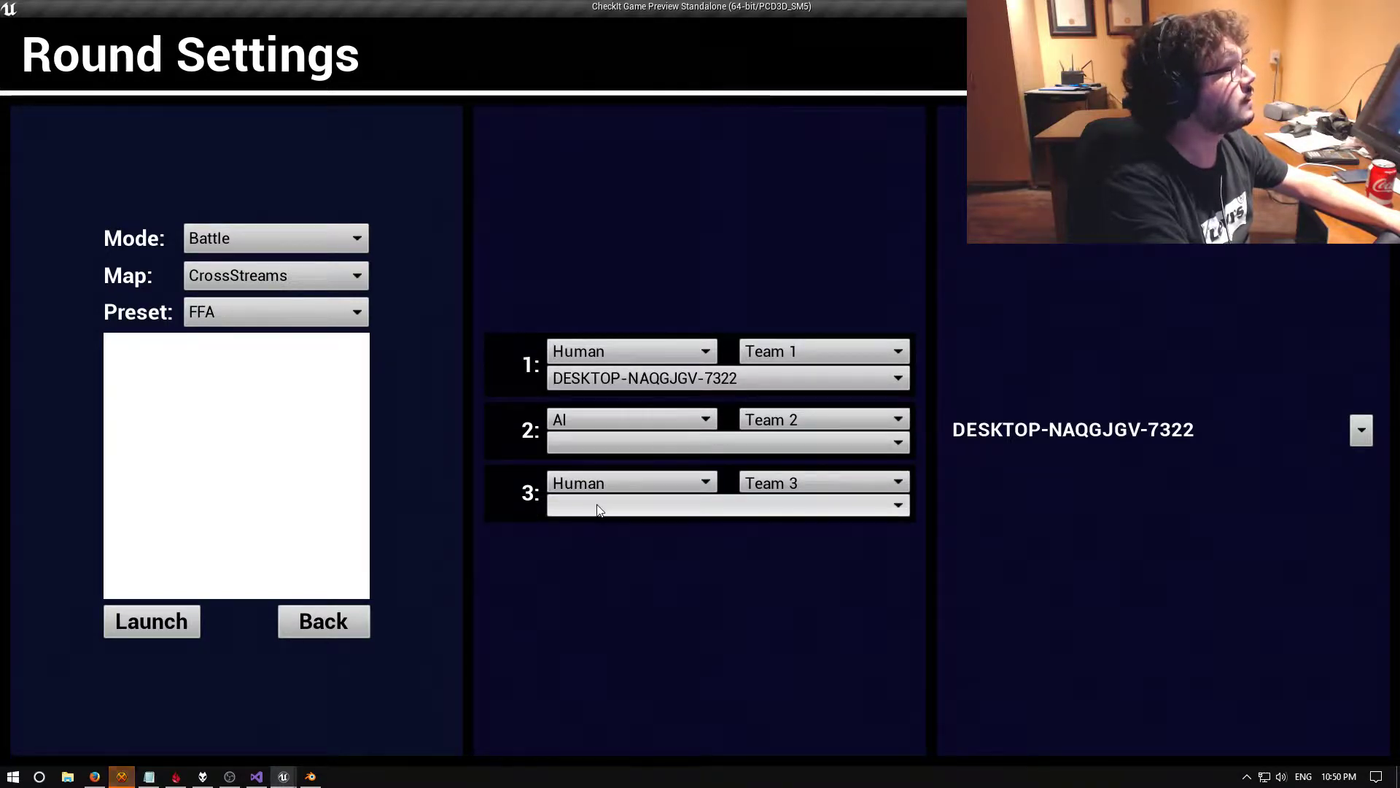
{"action": "left_click", "coordinate": [595, 484]}
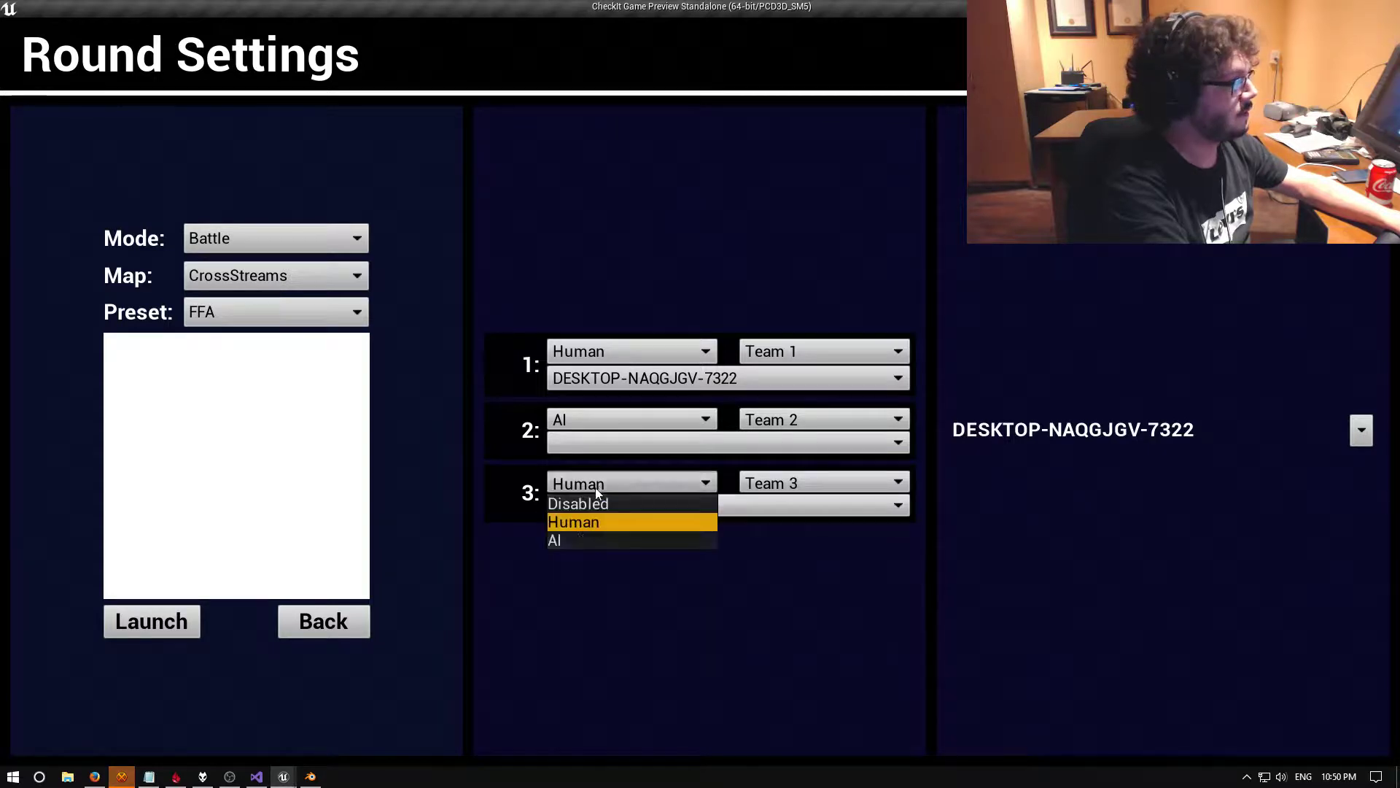
{"action": "left_click", "coordinate": [576, 538]}
{"action": "left_click", "coordinate": [597, 445]}
{"action": "left_click", "coordinate": [591, 464]}
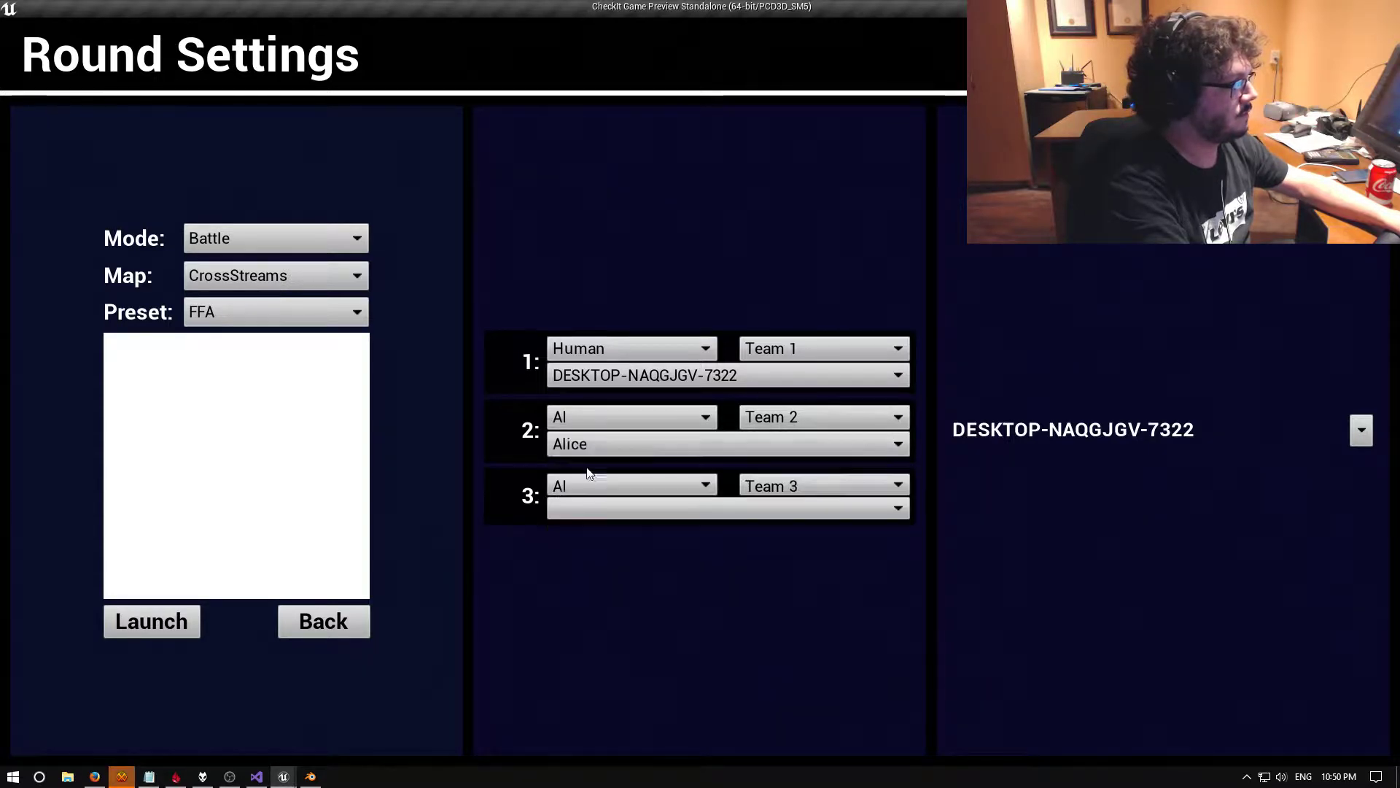
{"action": "left_click", "coordinate": [581, 510]}
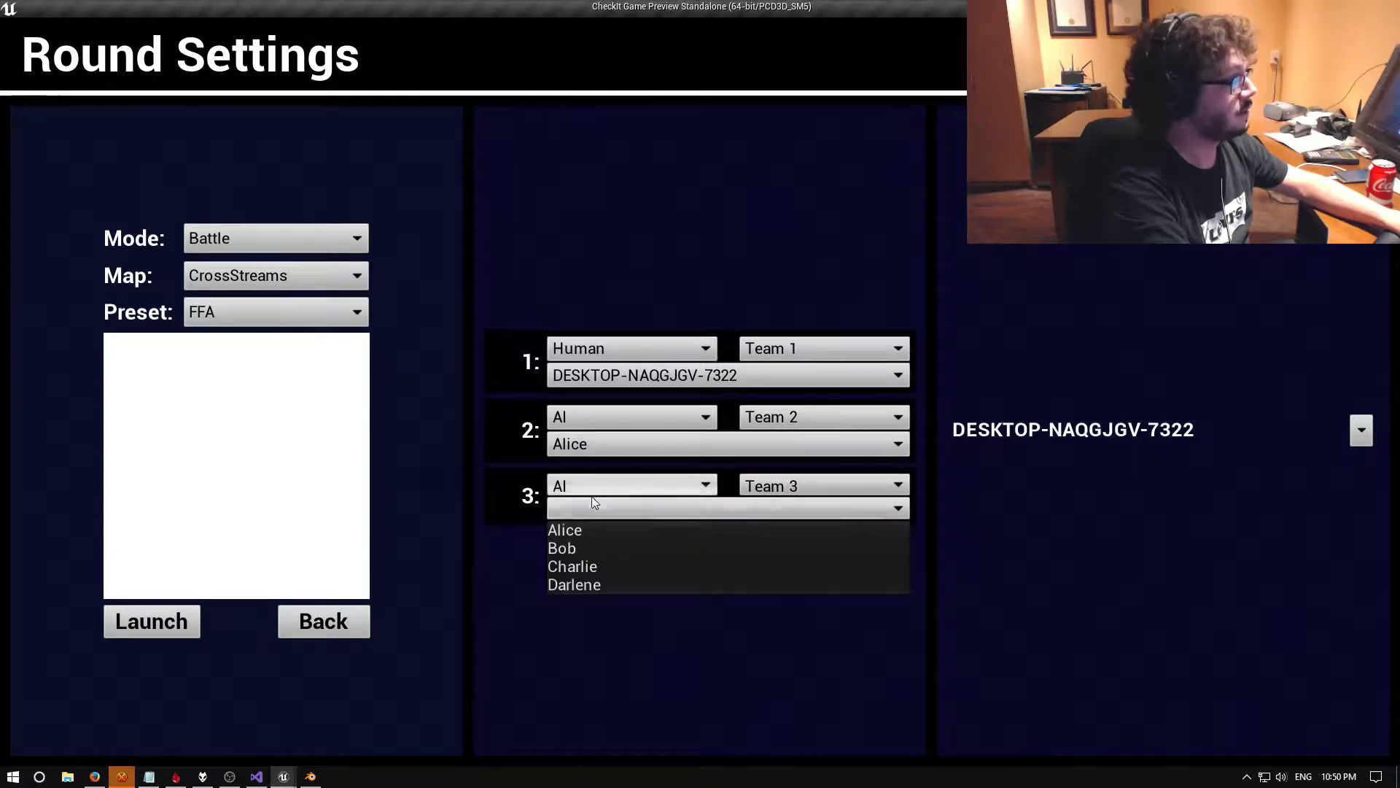
{"action": "left_click", "coordinate": [585, 530]}
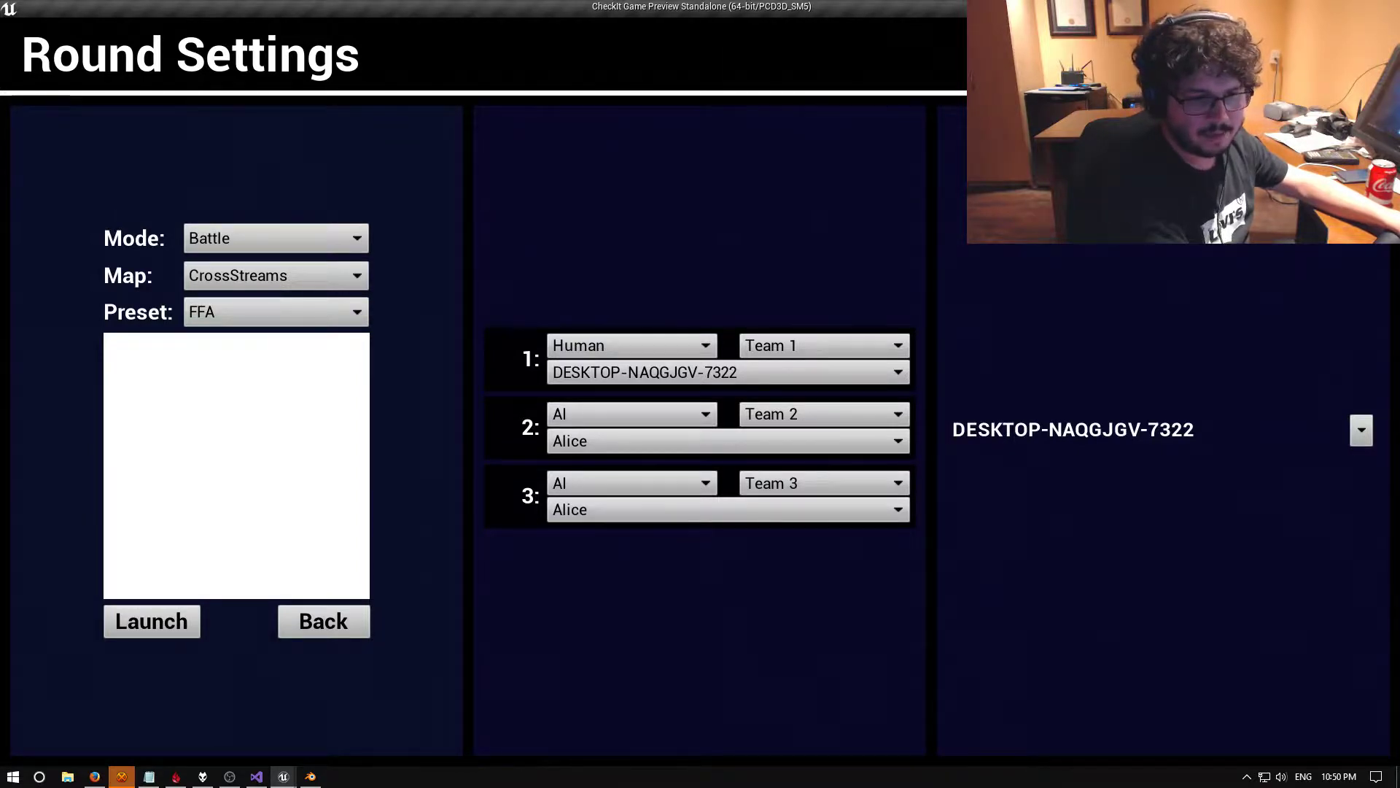
Start the separate CheckIt game build and load its old map with the console command open CrossStreams
{"action": "key", "text": "super+e"}
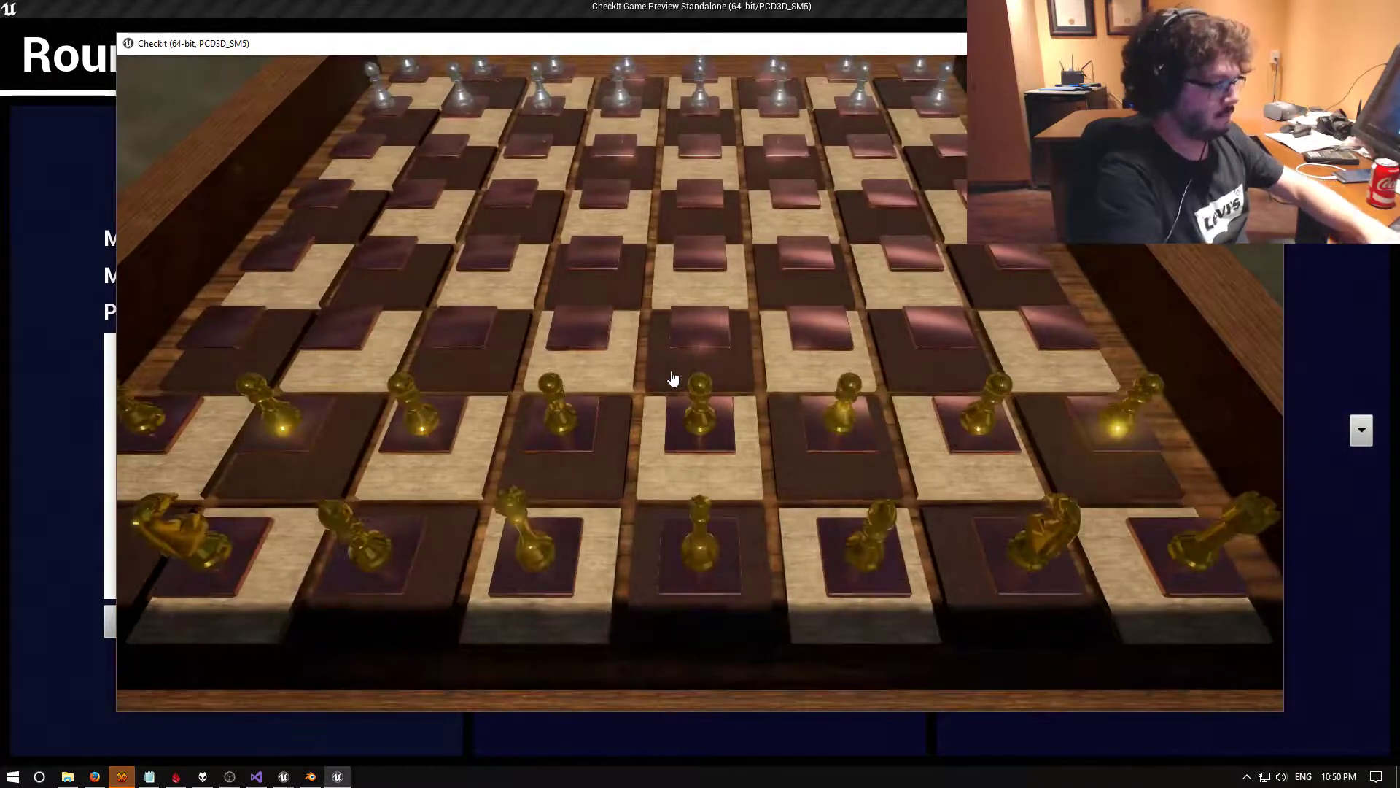
{"action": "key", "text": "grave"}
{"action": "type", "text": "open c"}
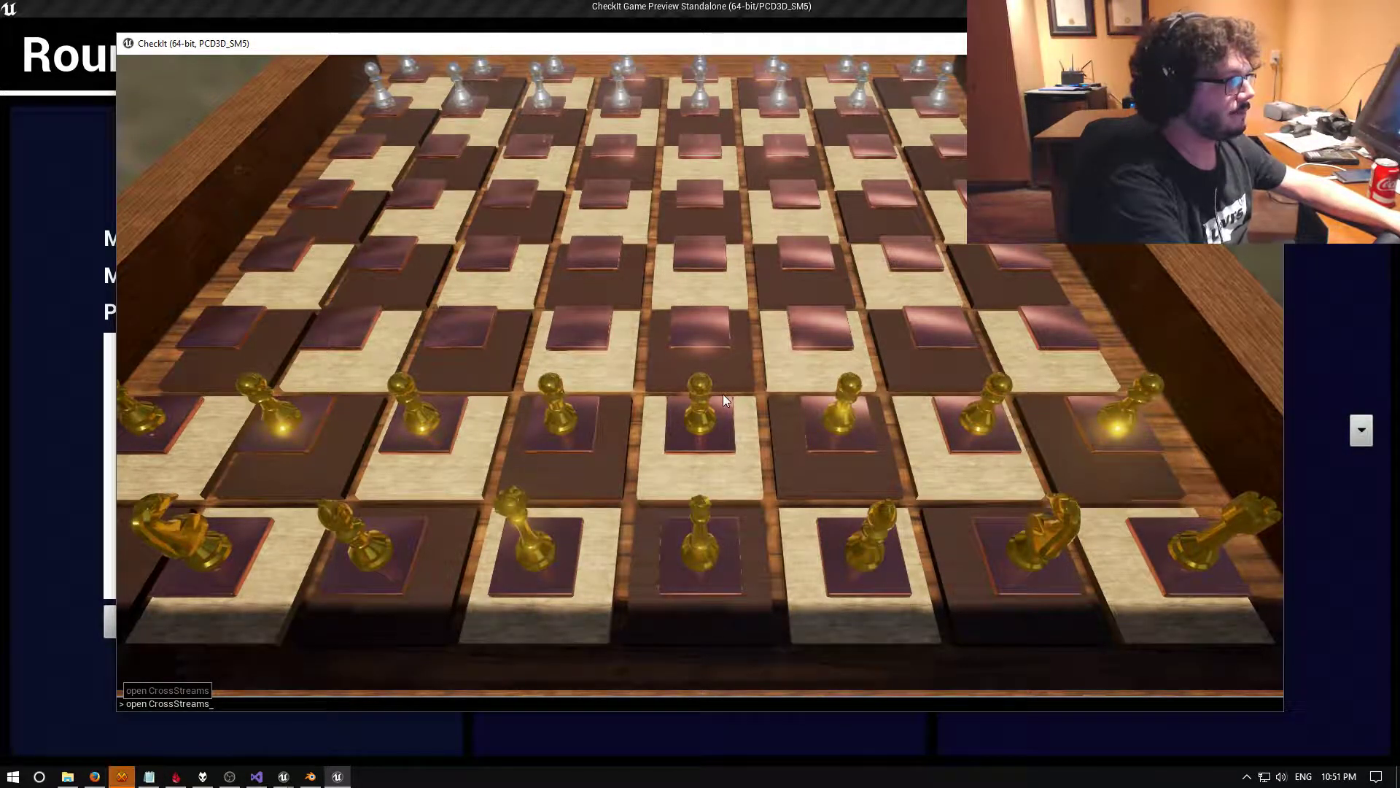
{"action": "key", "text": "Return"}
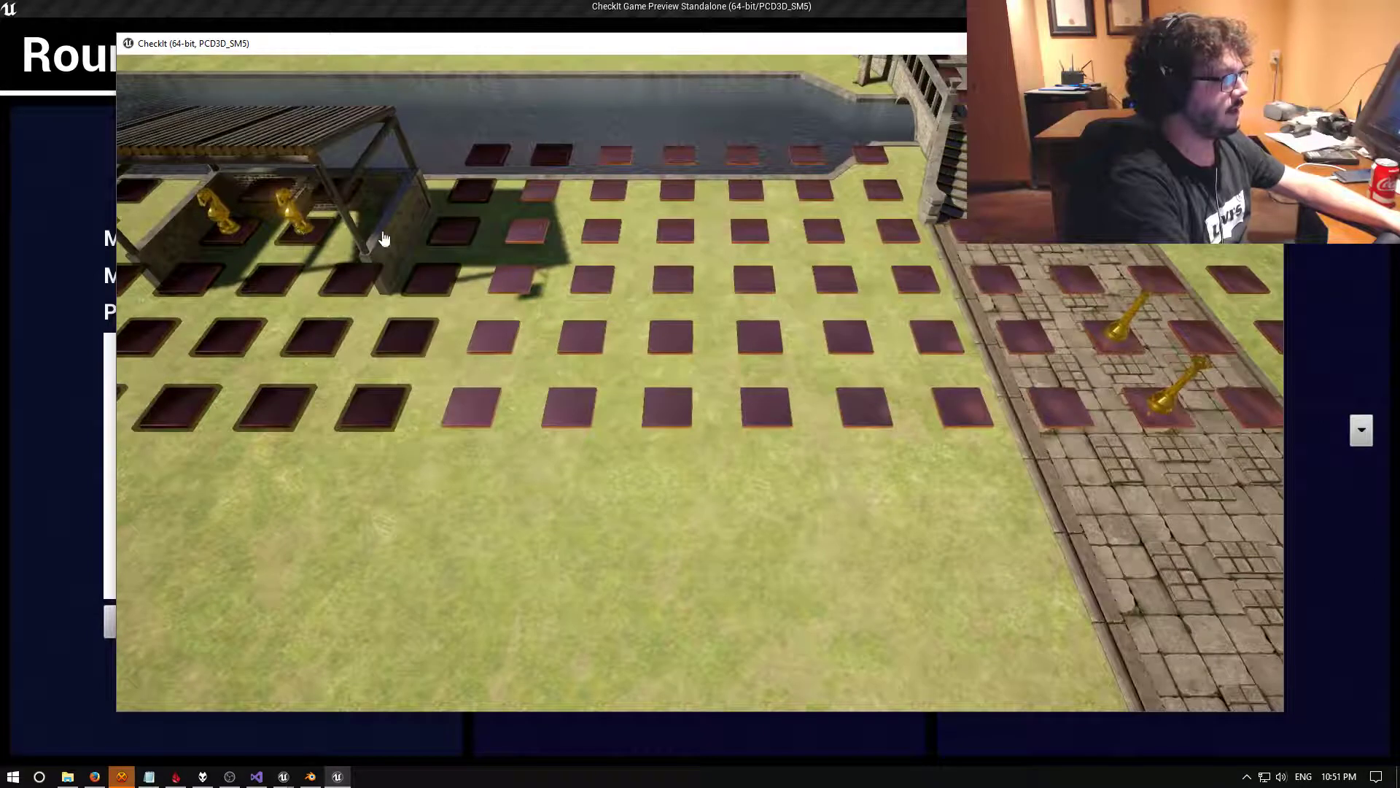
Move the gold king diagonally forward one square off its starting tile, and one more square in the same direction toward the river
{"action": "left_click", "coordinate": [1123, 335]}
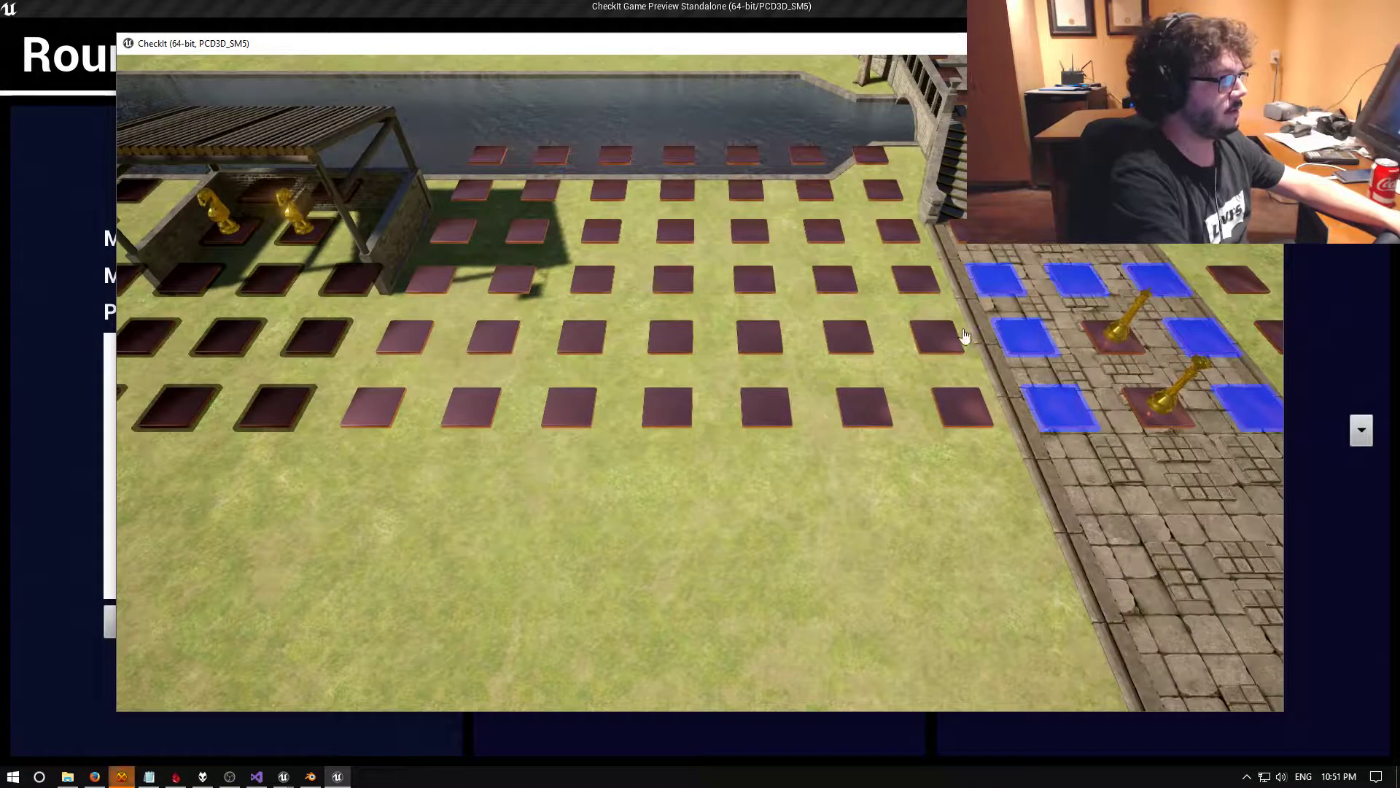
{"action": "left_click", "coordinate": [986, 289]}
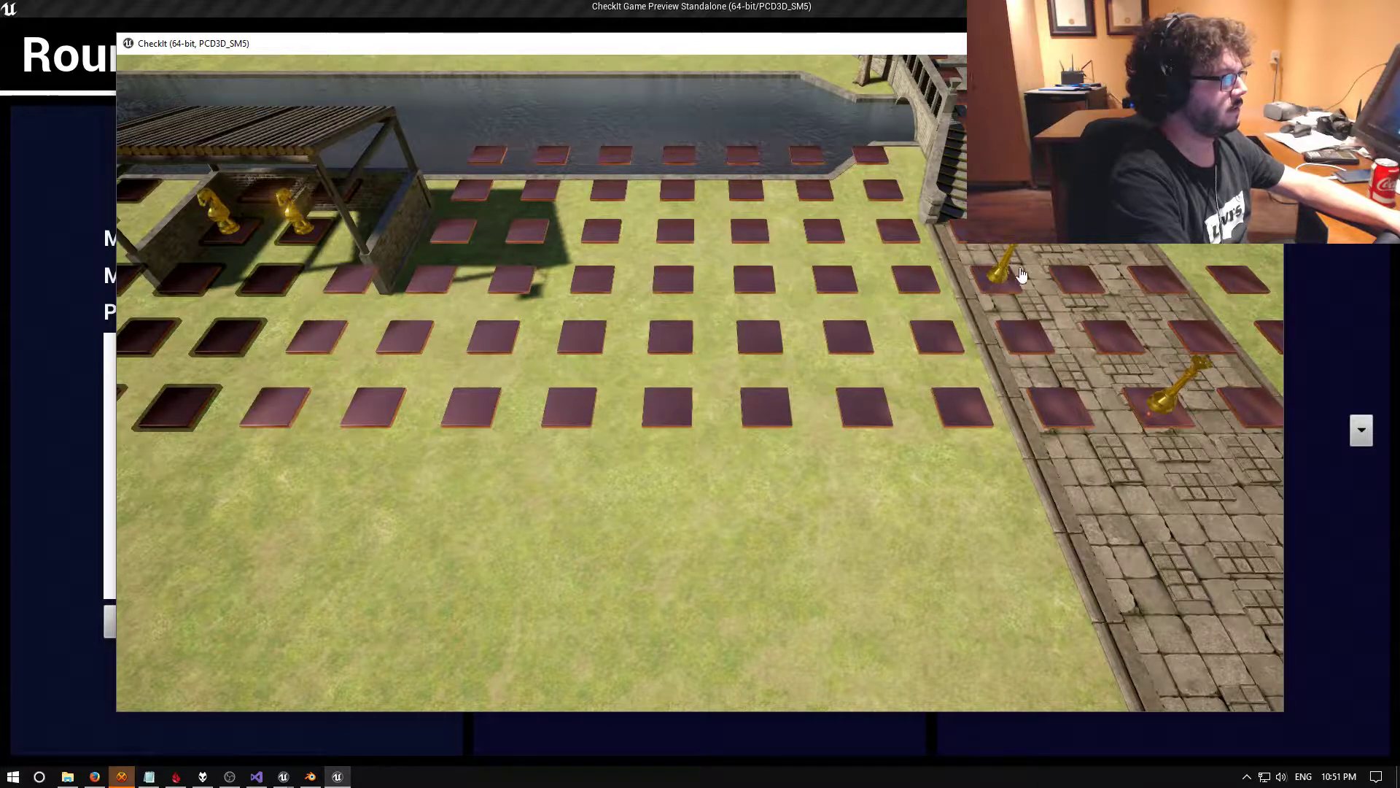
{"action": "left_click", "coordinate": [1001, 278]}
{"action": "left_click", "coordinate": [904, 235]}
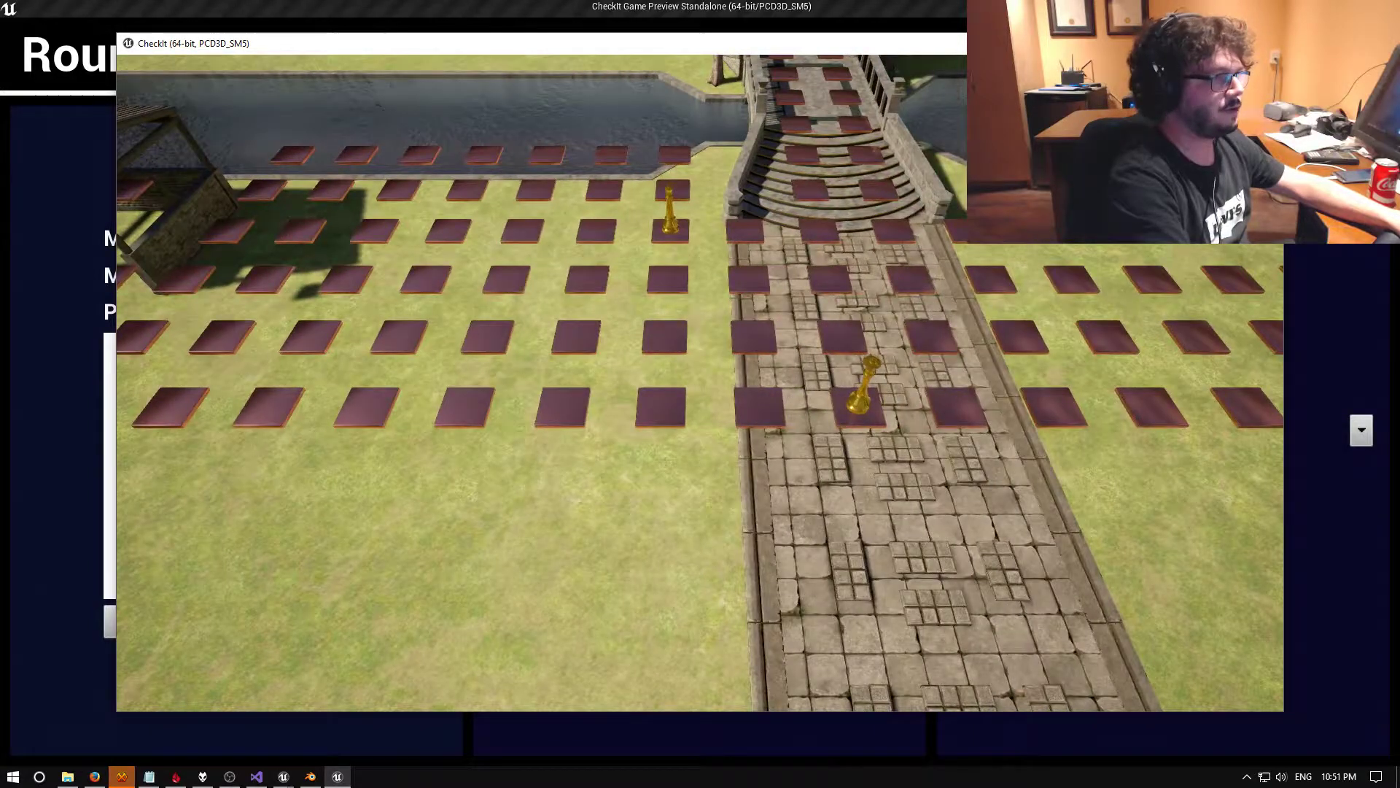
Return to the standalone preview's Round Settings and launch the configured CrossStreams FFA round
{"action": "key", "text": "Escape"}
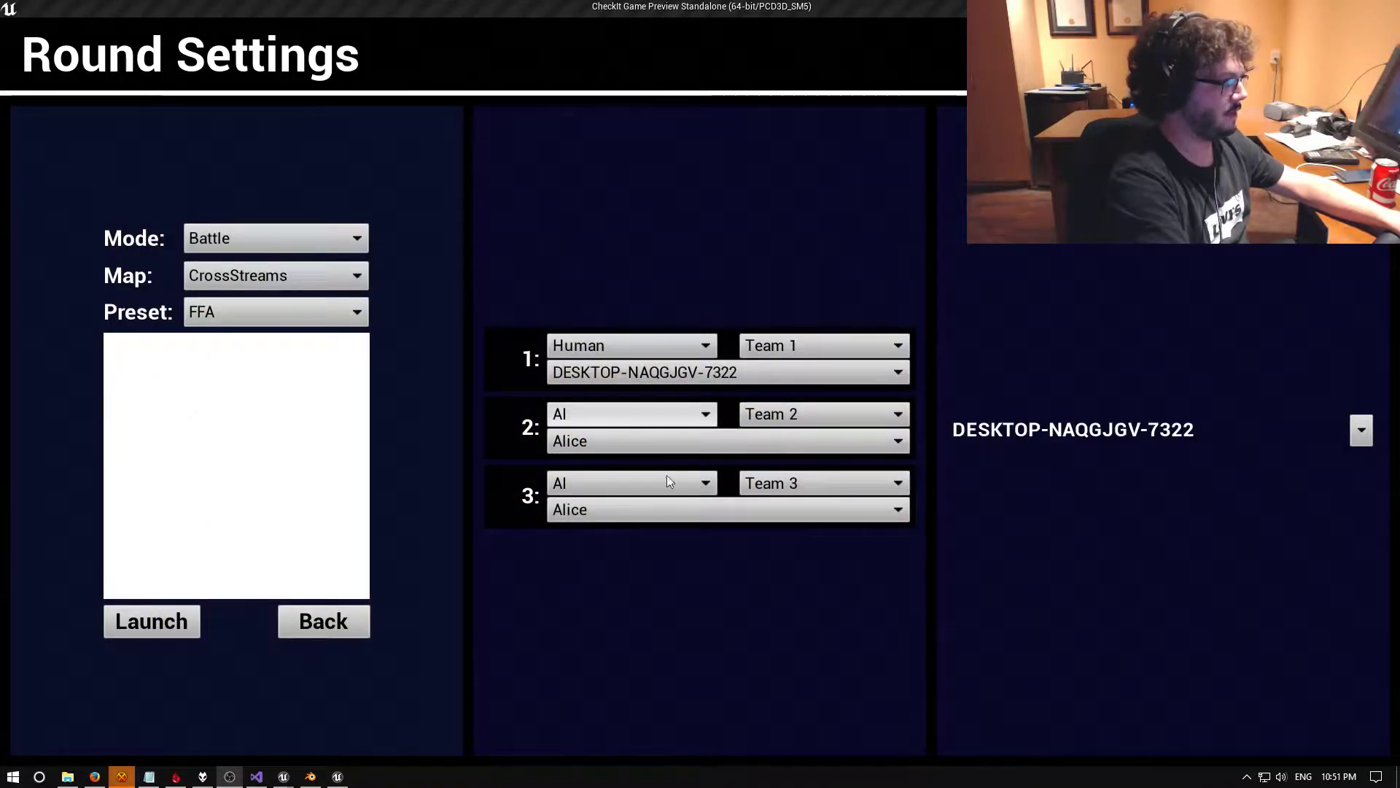
{"action": "left_click", "coordinate": [171, 627]}
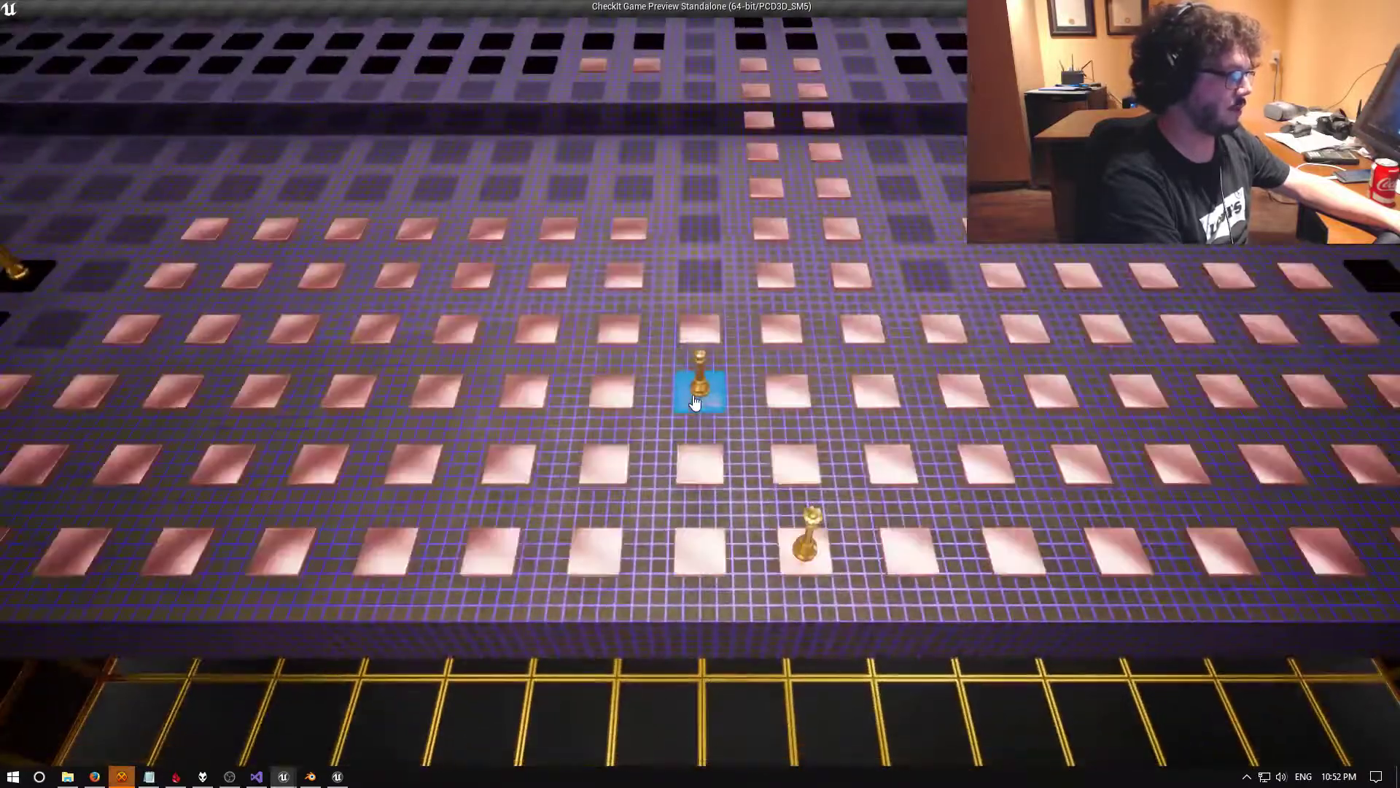
{"action": "left_click", "coordinate": [694, 403]}
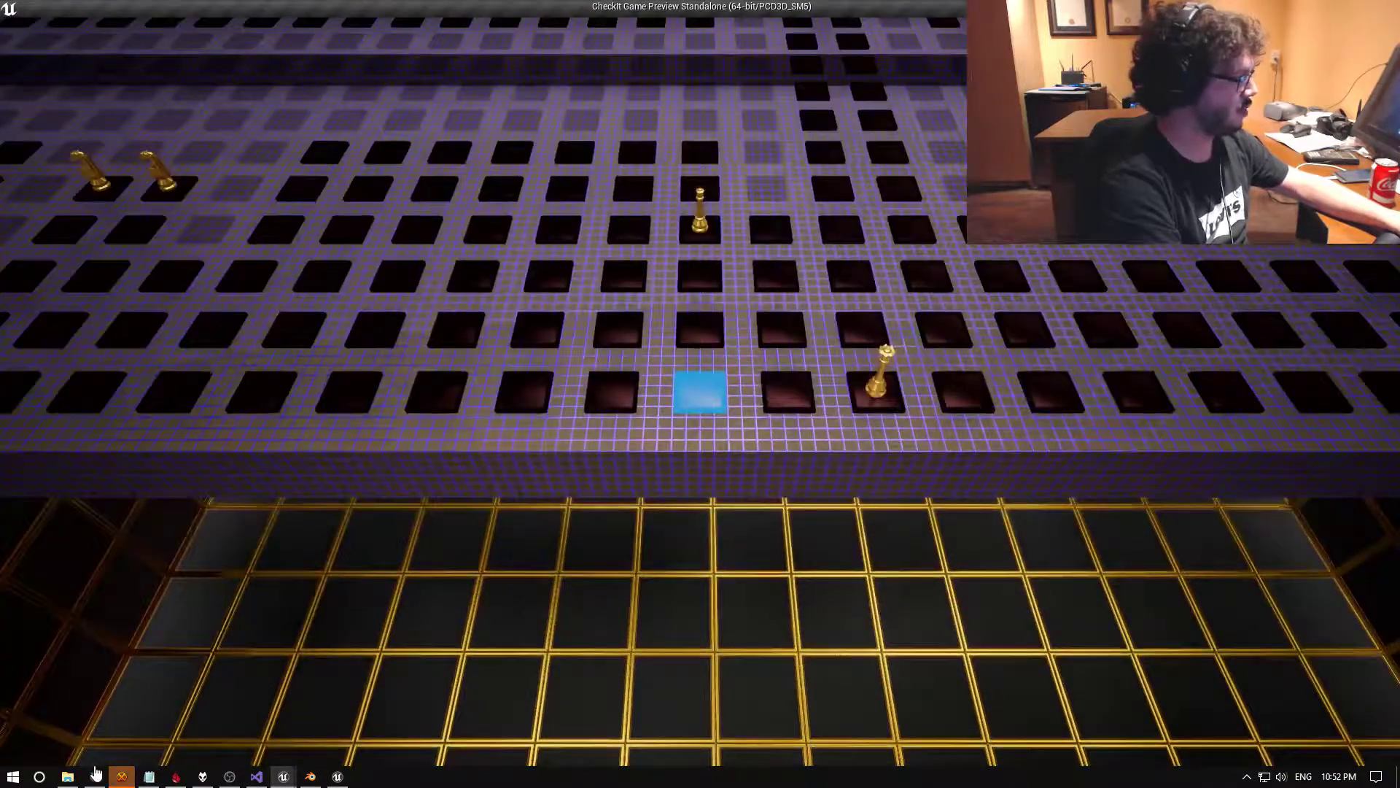
Switch to Firefox and compare the 3D-Dot-Game-Heroes and Stark00 reference images with the voxel board's look
{"action": "left_click", "coordinate": [94, 776]}
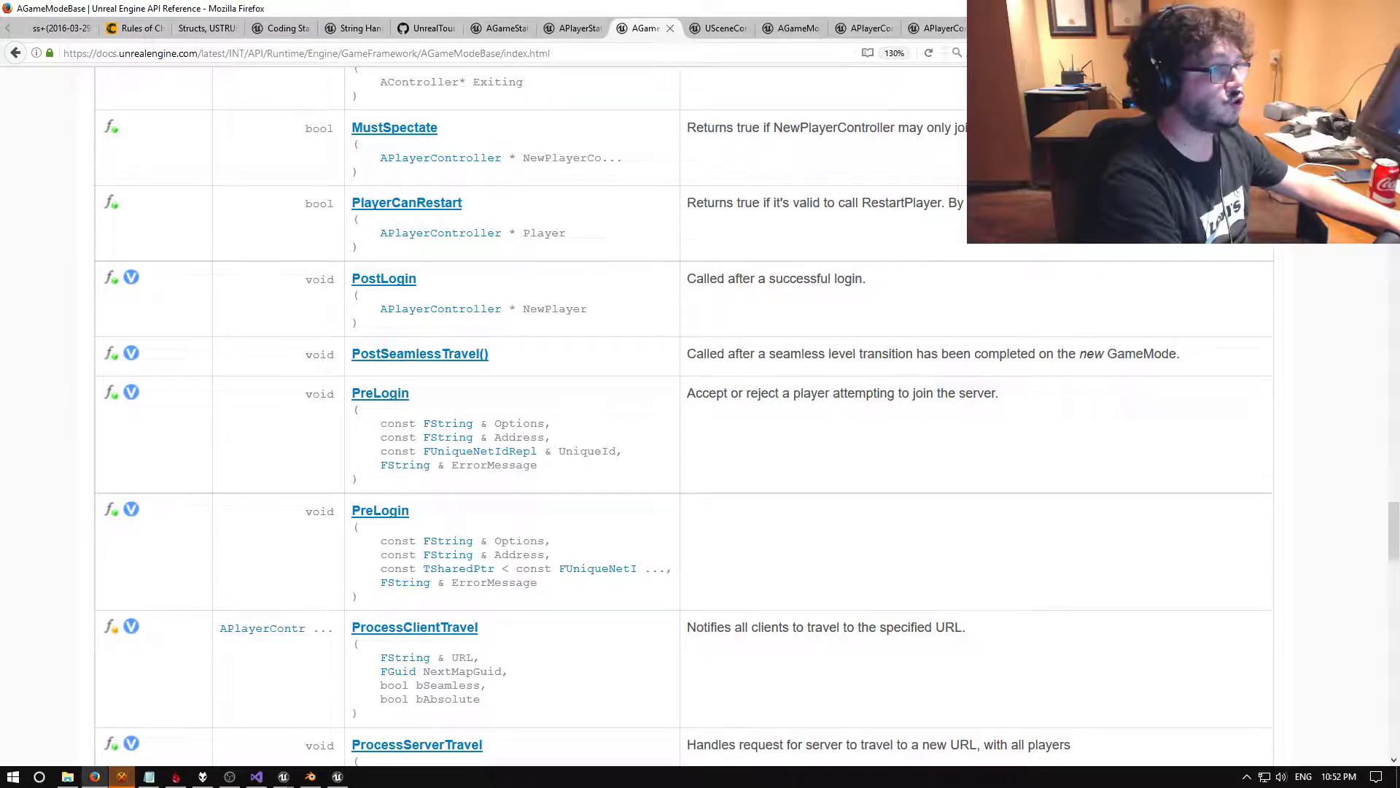
{"action": "key", "text": "alt+Tab"}
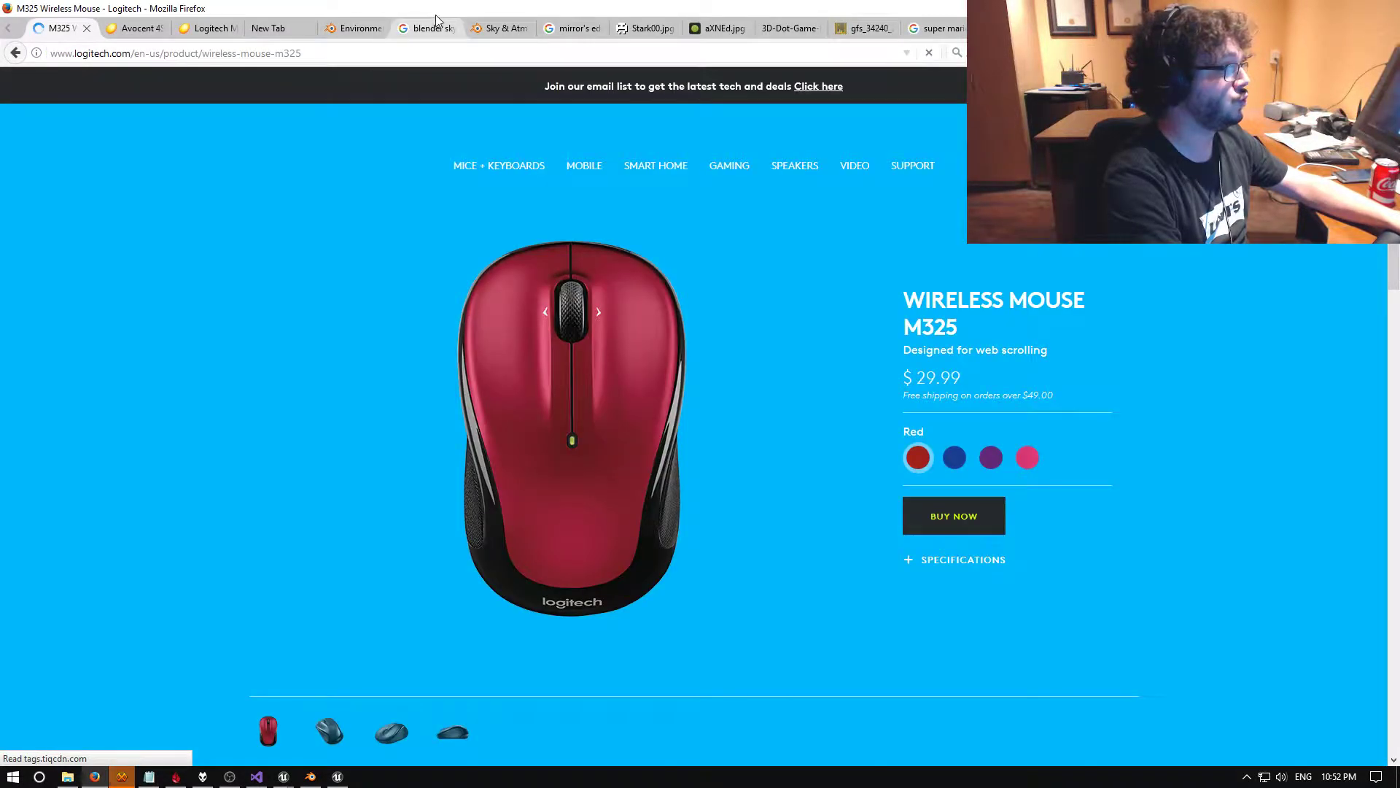
{"action": "scroll", "coordinate": [438, 29], "scroll_direction": "down", "scroll_amount": 2}
{"action": "left_click", "coordinate": [572, 28]}
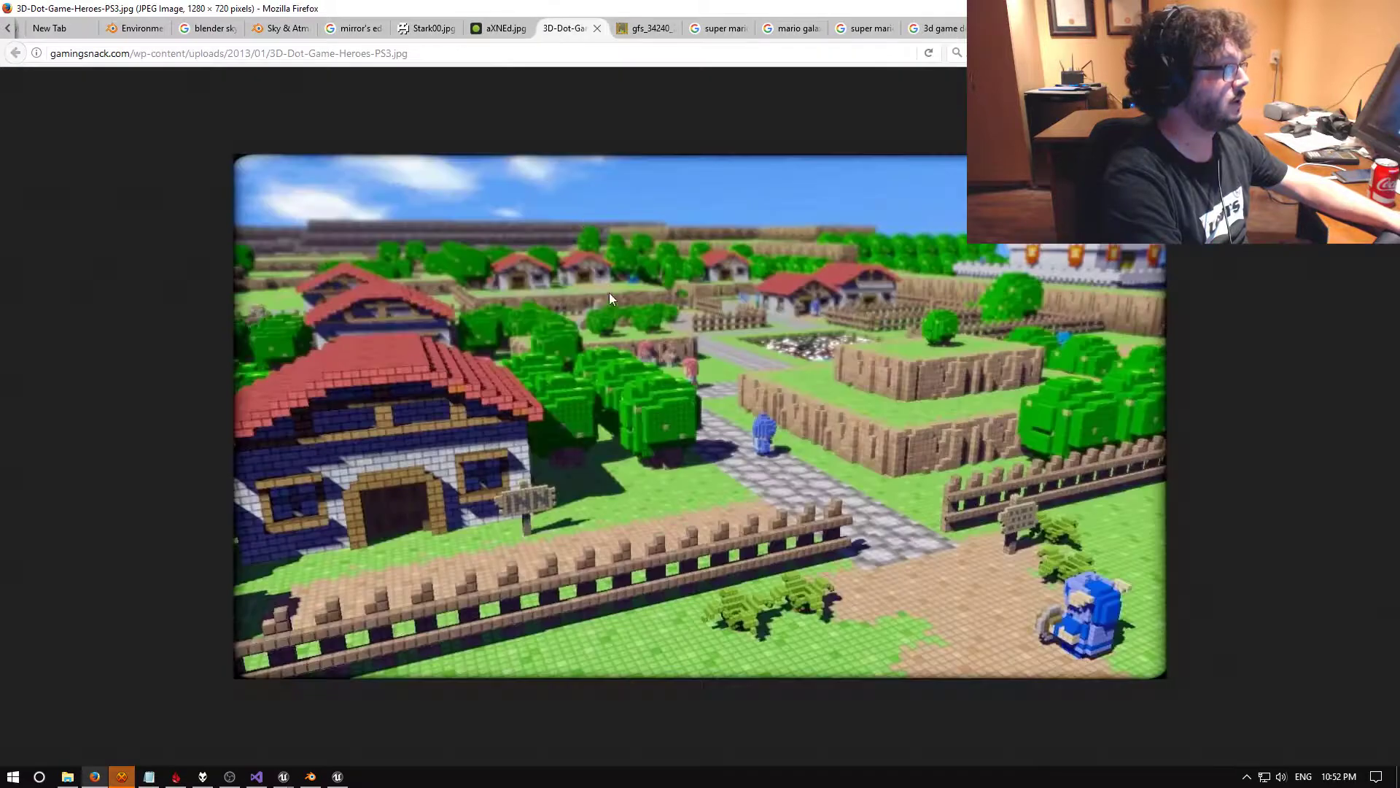
{"action": "left_click", "coordinate": [489, 31]}
{"action": "left_click", "coordinate": [423, 29]}
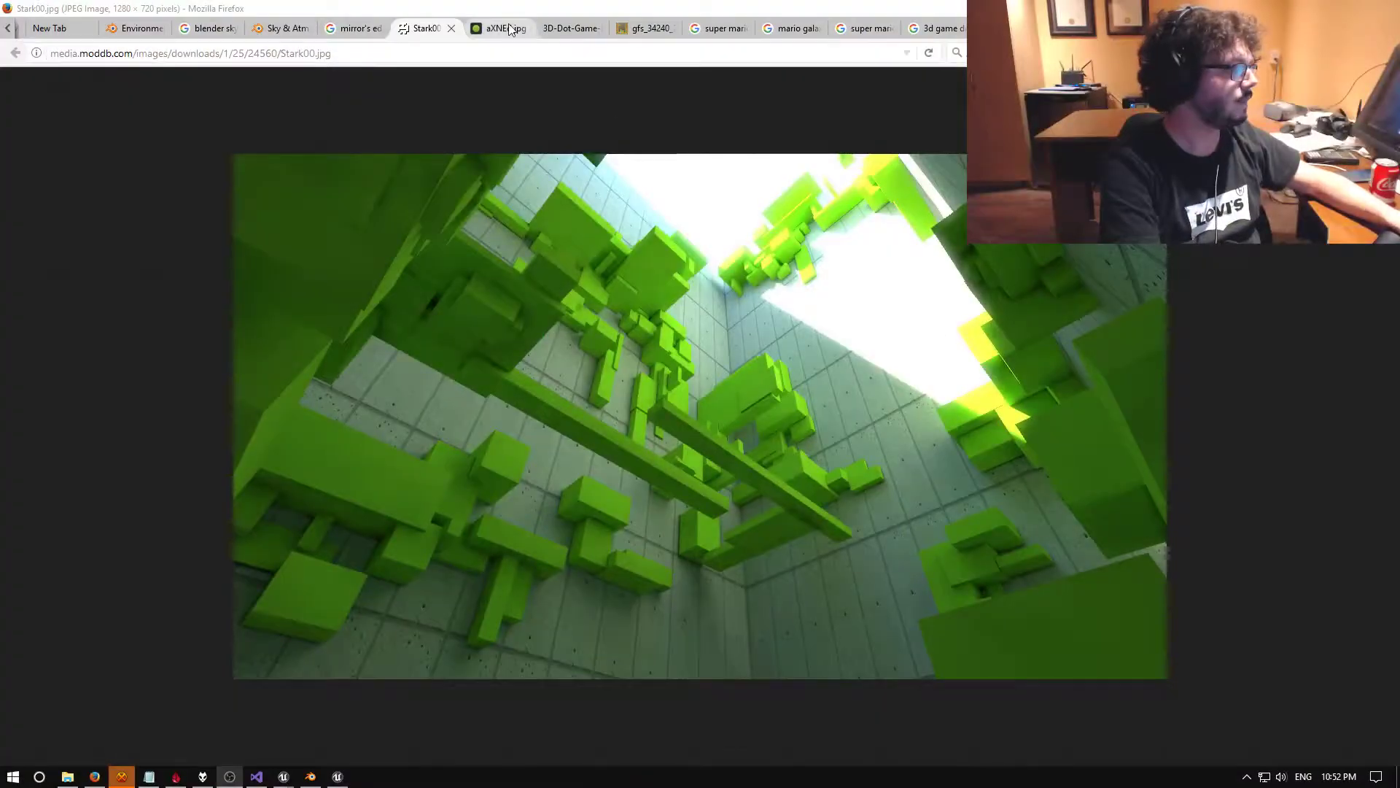
{"action": "left_click", "coordinate": [571, 28]}
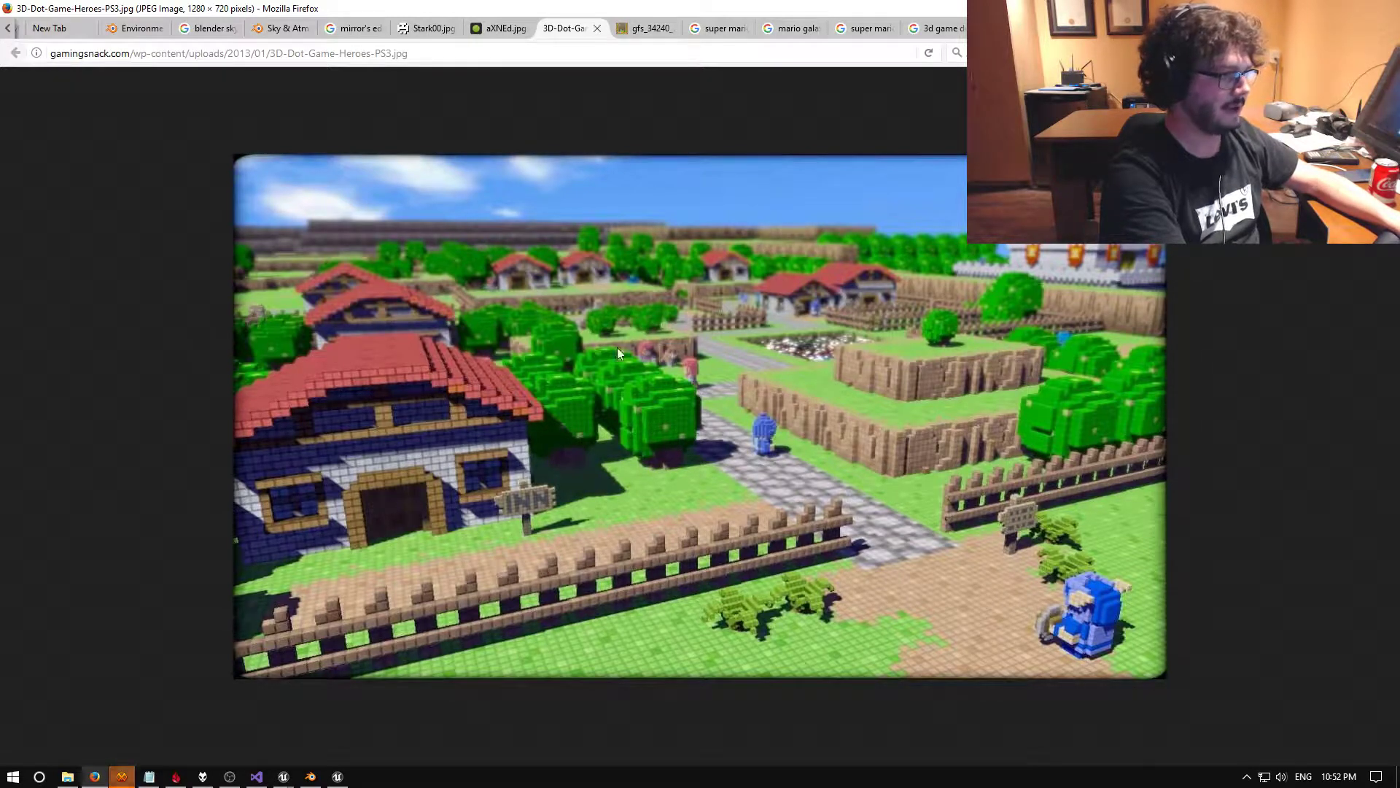
{"action": "key", "text": "alt+Tab"}
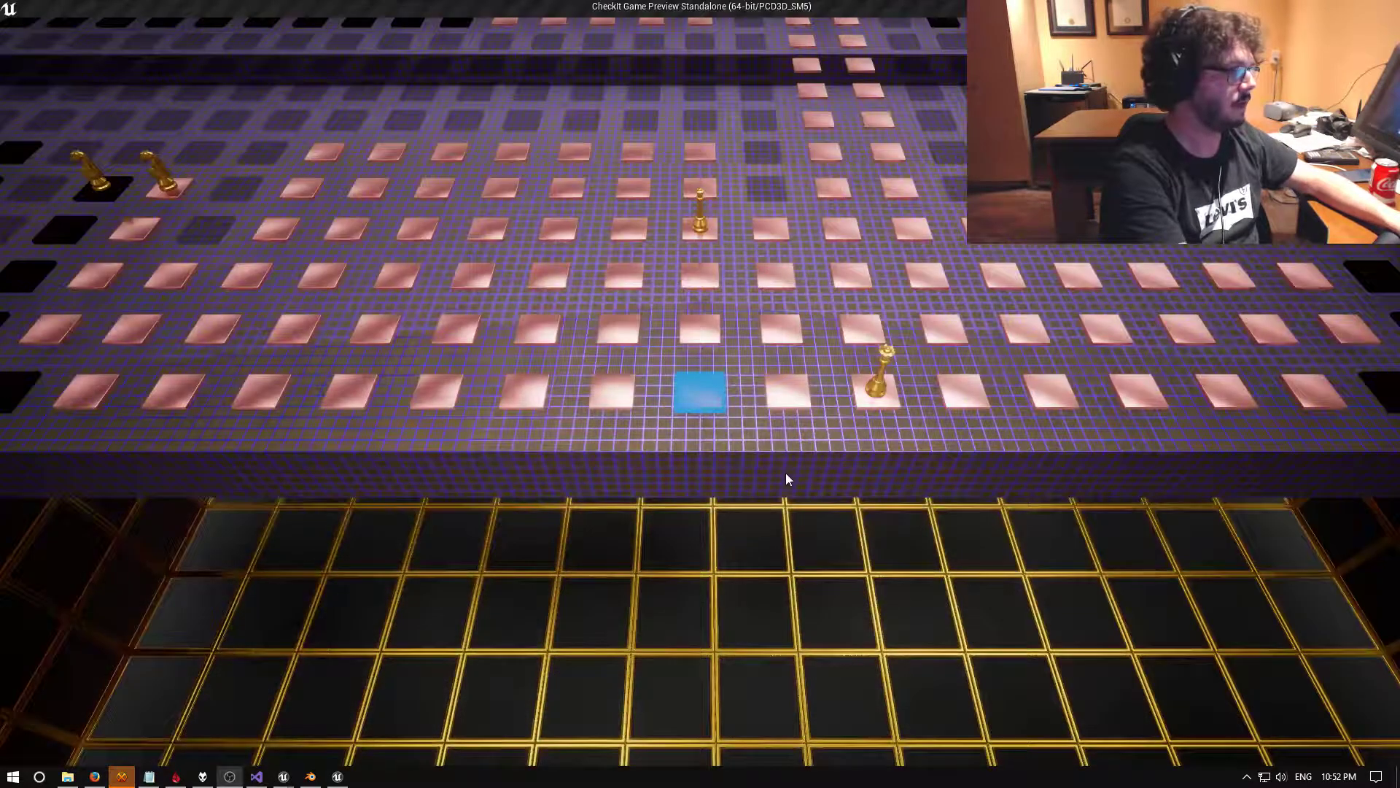
Examine the CrossStreams voxel board by moving the tile cursor from the gold king to the two gold knights and back
{"action": "key", "text": "d"}
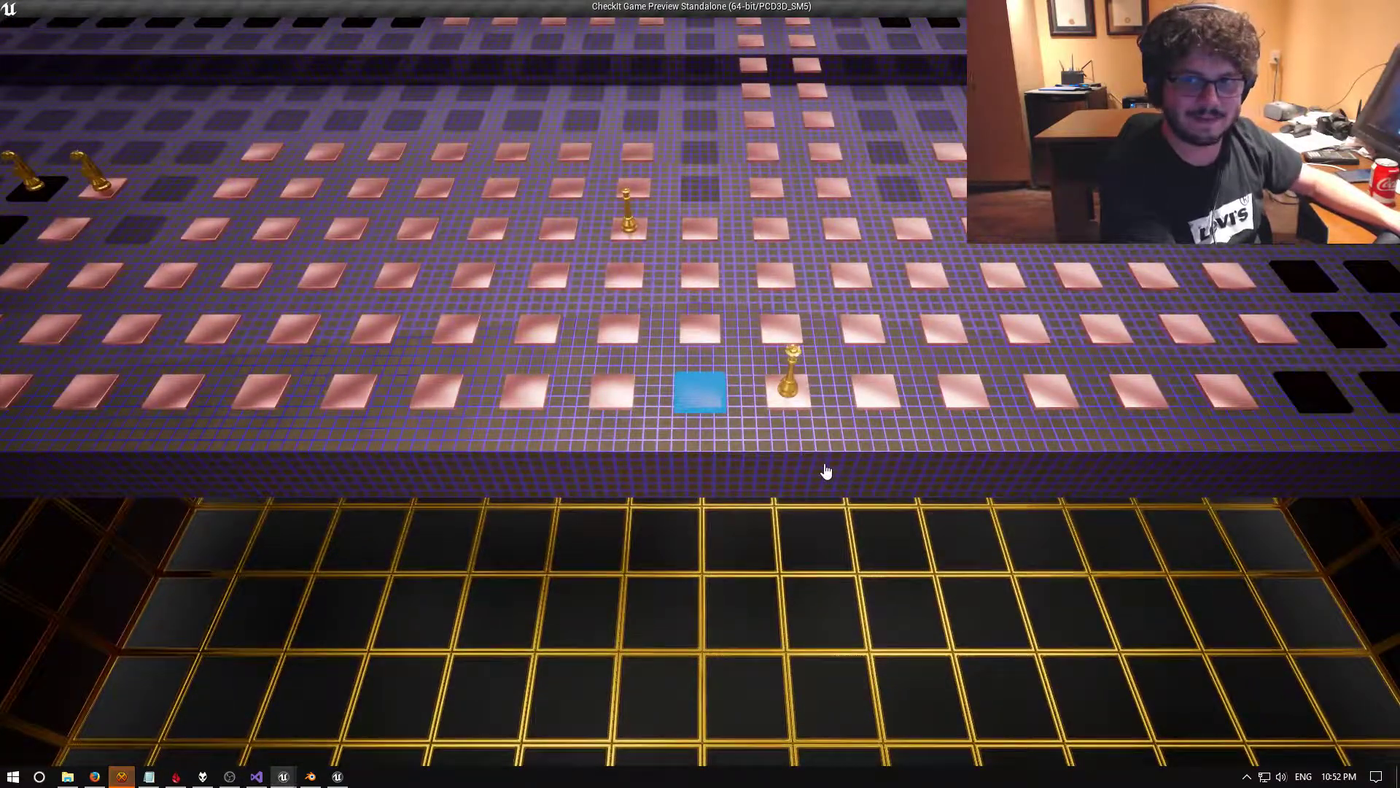
{"action": "key", "text": "w"}
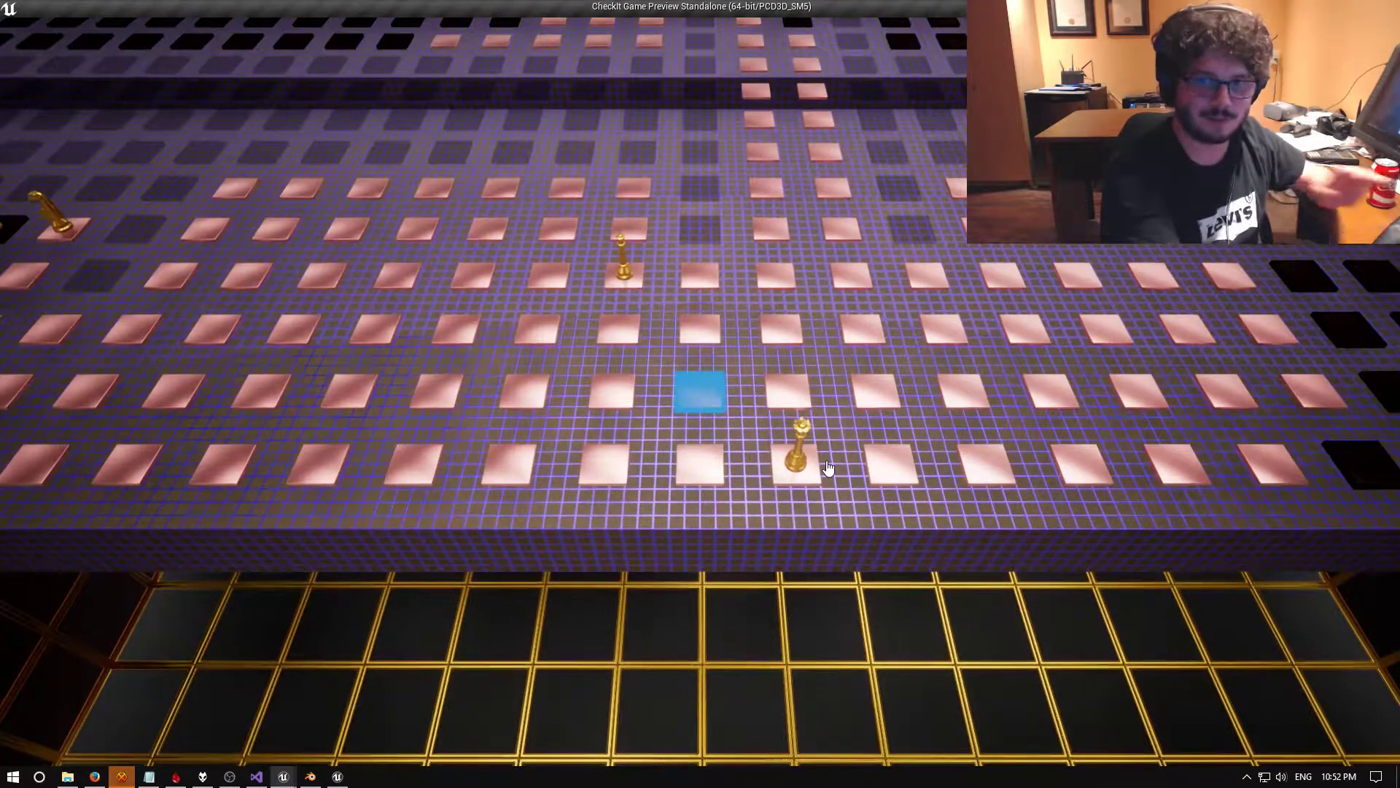
{"action": "key", "text": "s"}
{"action": "key", "text": "d"}
{"action": "key", "text": "a"}
{"action": "key", "text": "a"}
{"action": "key", "text": "a"}
{"action": "key", "text": "w"}
{"action": "key", "text": "w"}
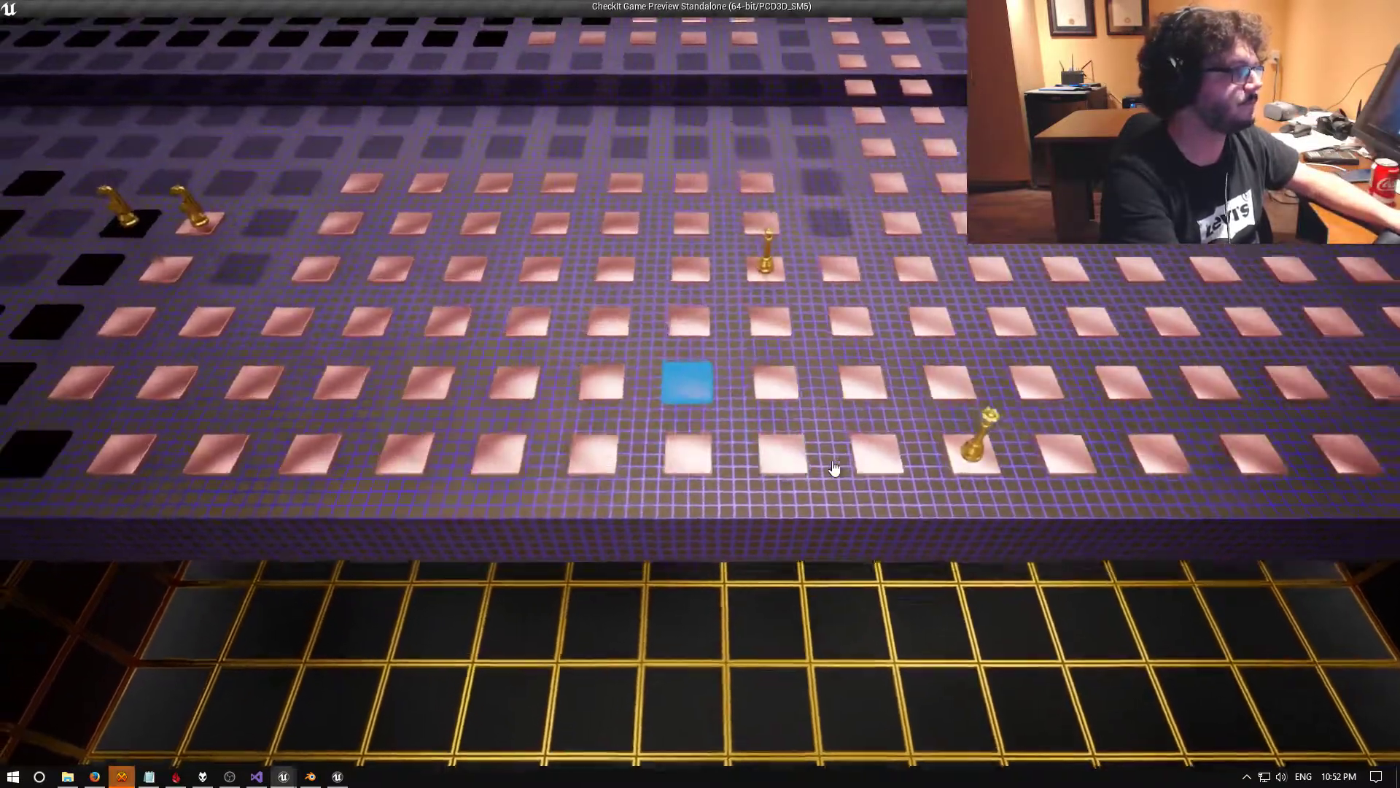
{"action": "key", "text": "a"}
{"action": "key", "text": "a"}
{"action": "key", "text": "a"}
{"action": "key", "text": "a"}
{"action": "key", "text": "a"}
{"action": "key", "text": "a"}
{"action": "key", "text": "w"}
{"action": "key", "text": "w"}
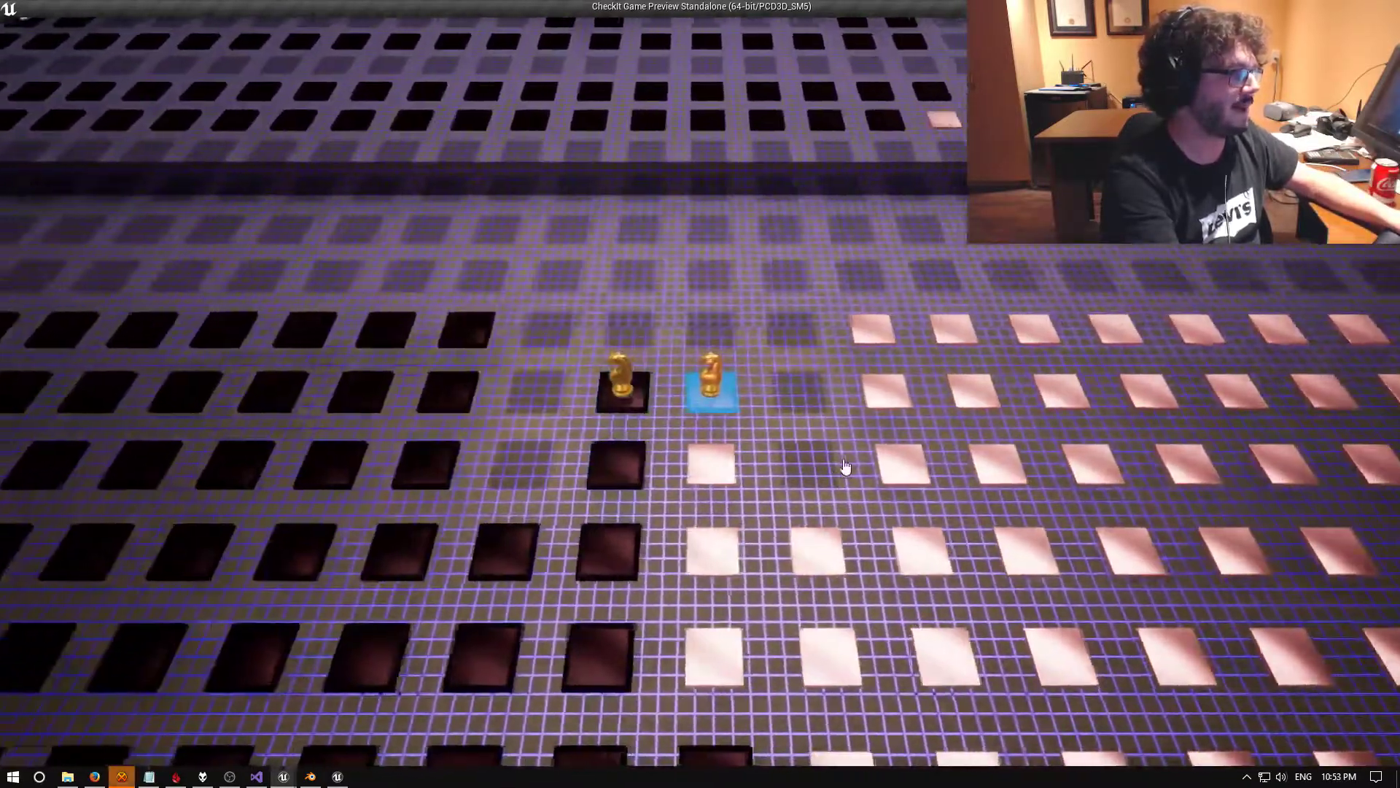
{"action": "key", "text": "s"}
{"action": "key", "text": "d"}
{"action": "key", "text": "d"}
{"action": "key", "text": "d"}
{"action": "key", "text": "s"}
{"action": "key", "text": "s"}
{"action": "key", "text": "d"}
{"action": "key", "text": "d"}
{"action": "key", "text": "s"}
{"action": "key", "text": "d"}
{"action": "key", "text": "d"}
{"action": "key", "text": "d"}
{"action": "key", "text": "d"}
{"action": "key", "text": "e"}
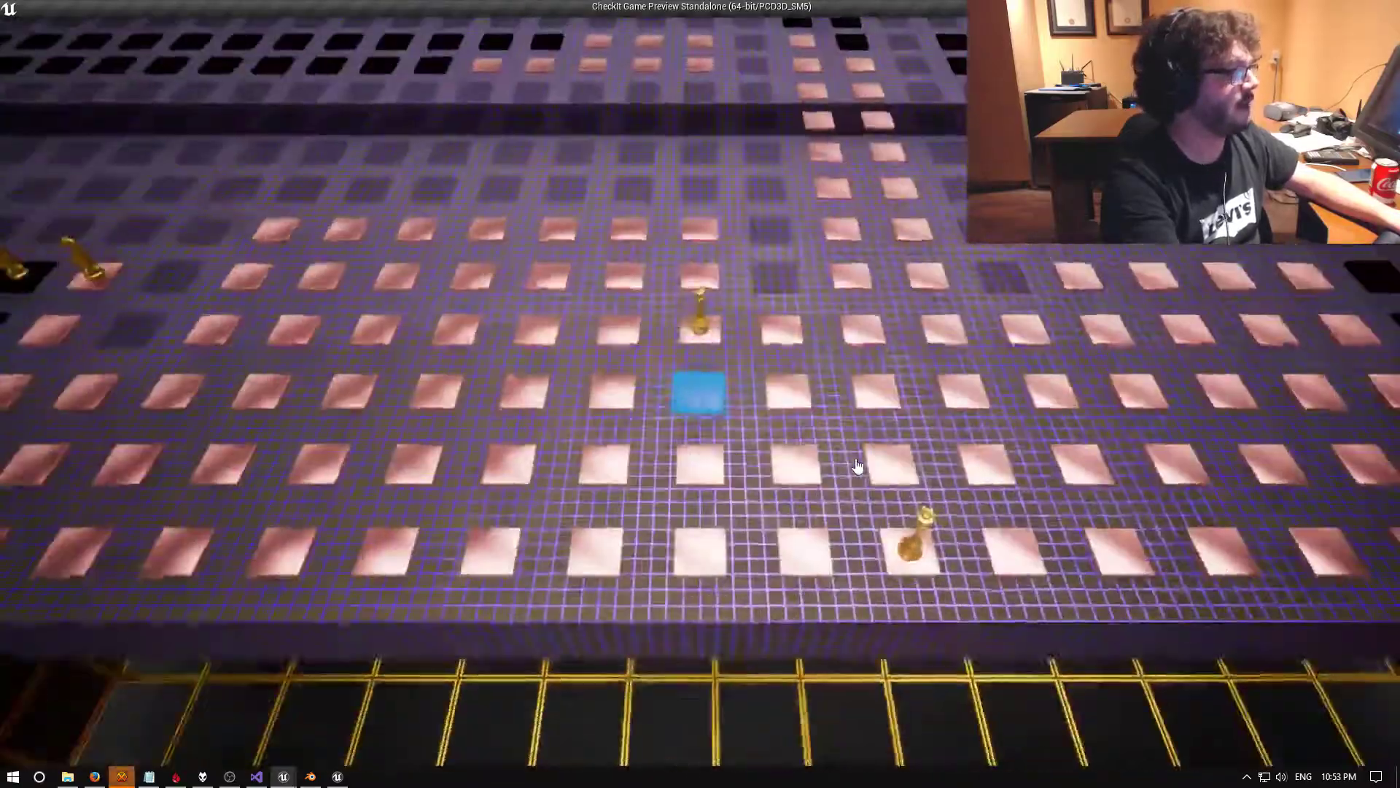
Select the gold knight nearer the king and examine its reachable tiles by moving the tile cursor around them
{"action": "key", "text": "a"}
{"action": "key", "text": "a"}
{"action": "key", "text": "a"}
{"action": "key", "text": "a"}
{"action": "key", "text": "a"}
{"action": "key", "text": "a"}
{"action": "key", "text": "w"}
{"action": "key", "text": "space"}
{"action": "key", "text": "d"}
{"action": "key", "text": "a"}
{"action": "key", "text": "a"}
{"action": "key", "text": "s"}
{"action": "key", "text": "w"}
{"action": "key", "text": "d"}
{"action": "key", "text": "d"}
{"action": "key", "text": "s"}
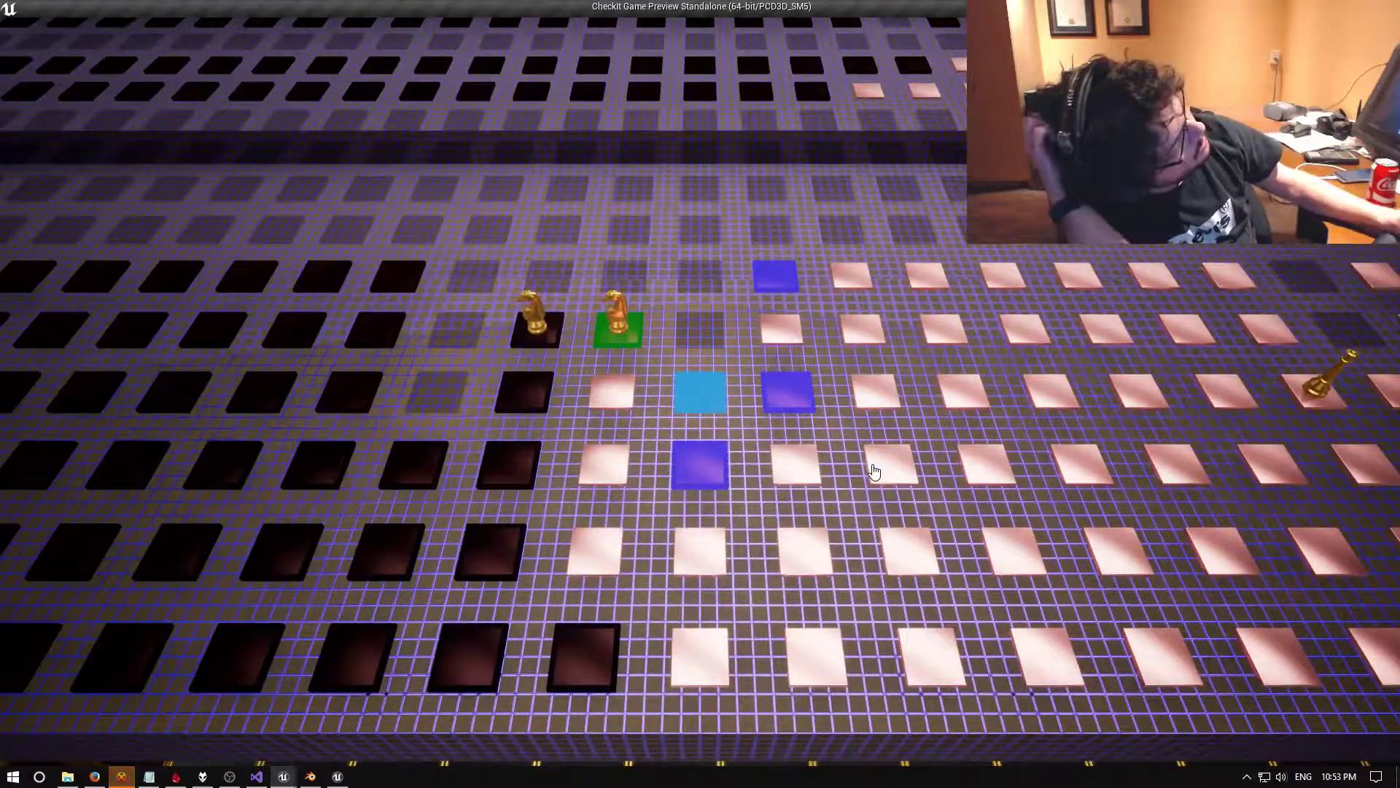
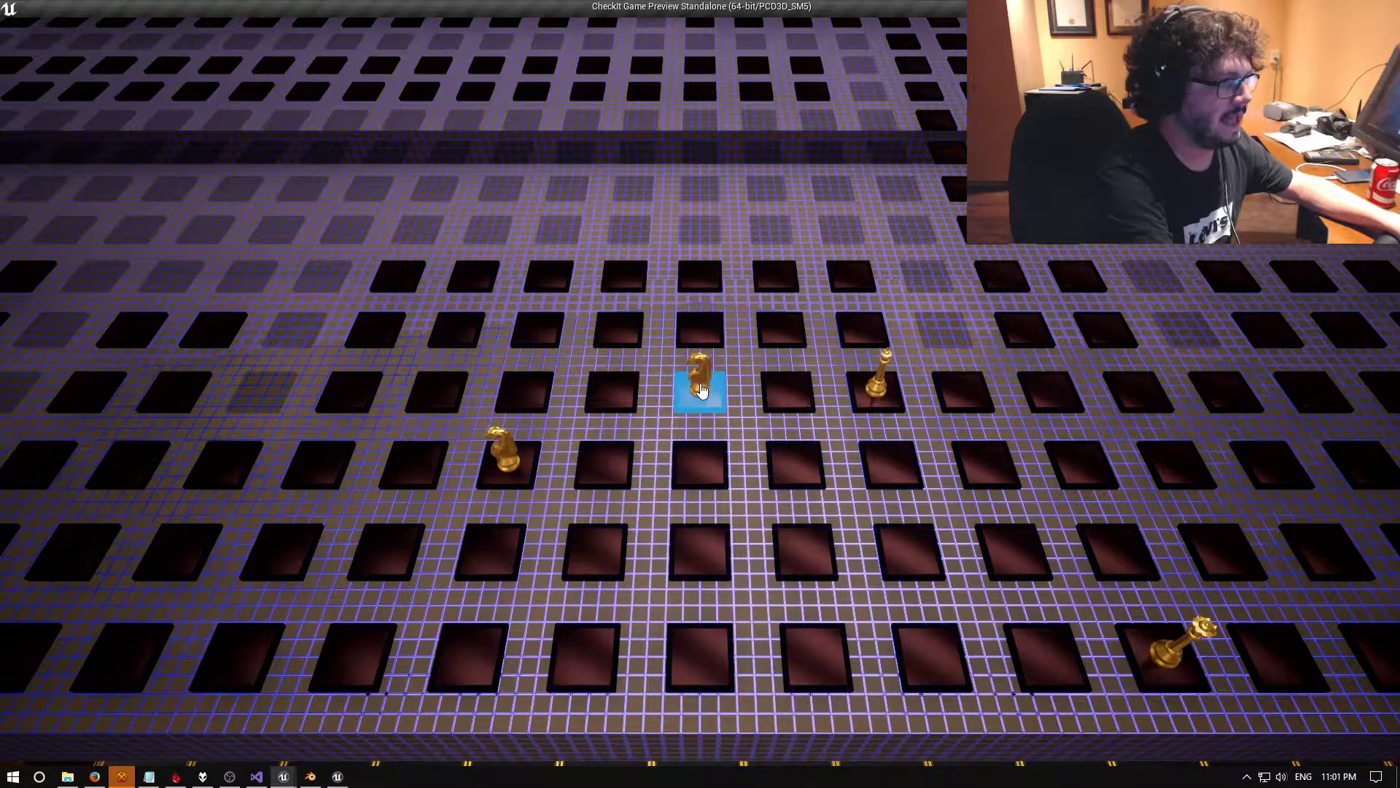
Select the gold knight nearer the king and move it to the reachable tile directly behind the king
{"action": "left_click", "coordinate": [700, 390]}
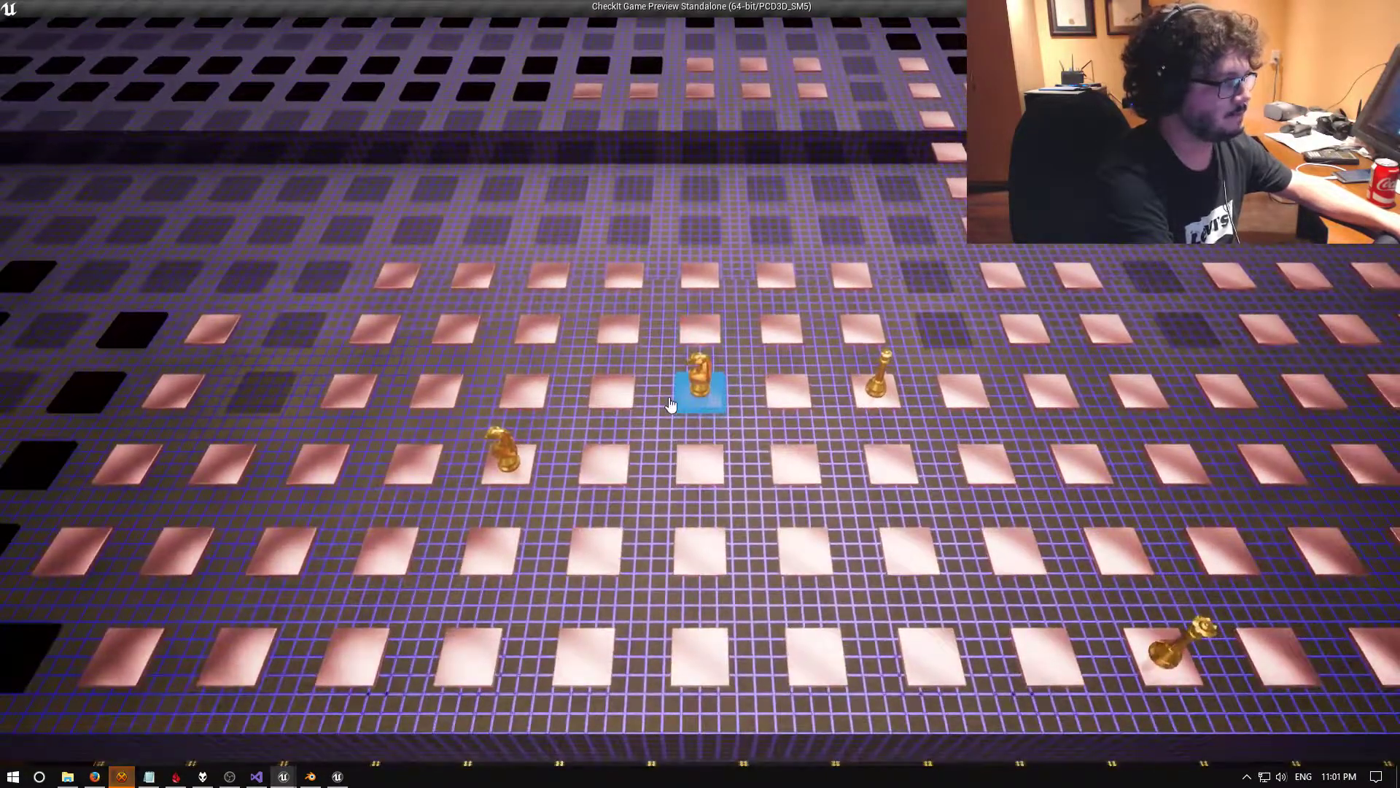
{"action": "left_click", "coordinate": [672, 406]}
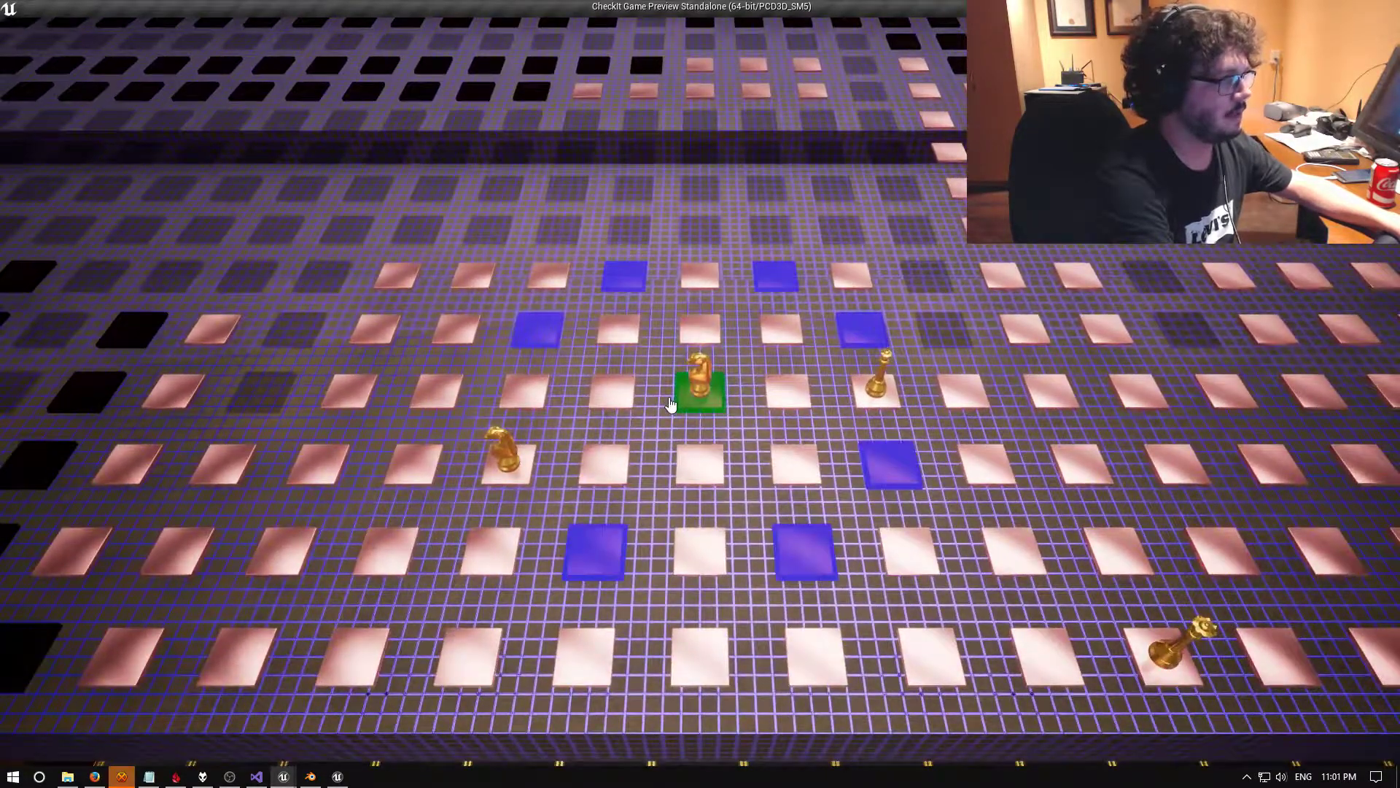
{"action": "key", "text": "w"}
{"action": "key", "text": "d"}
{"action": "key", "text": "d"}
{"action": "key", "text": "d"}
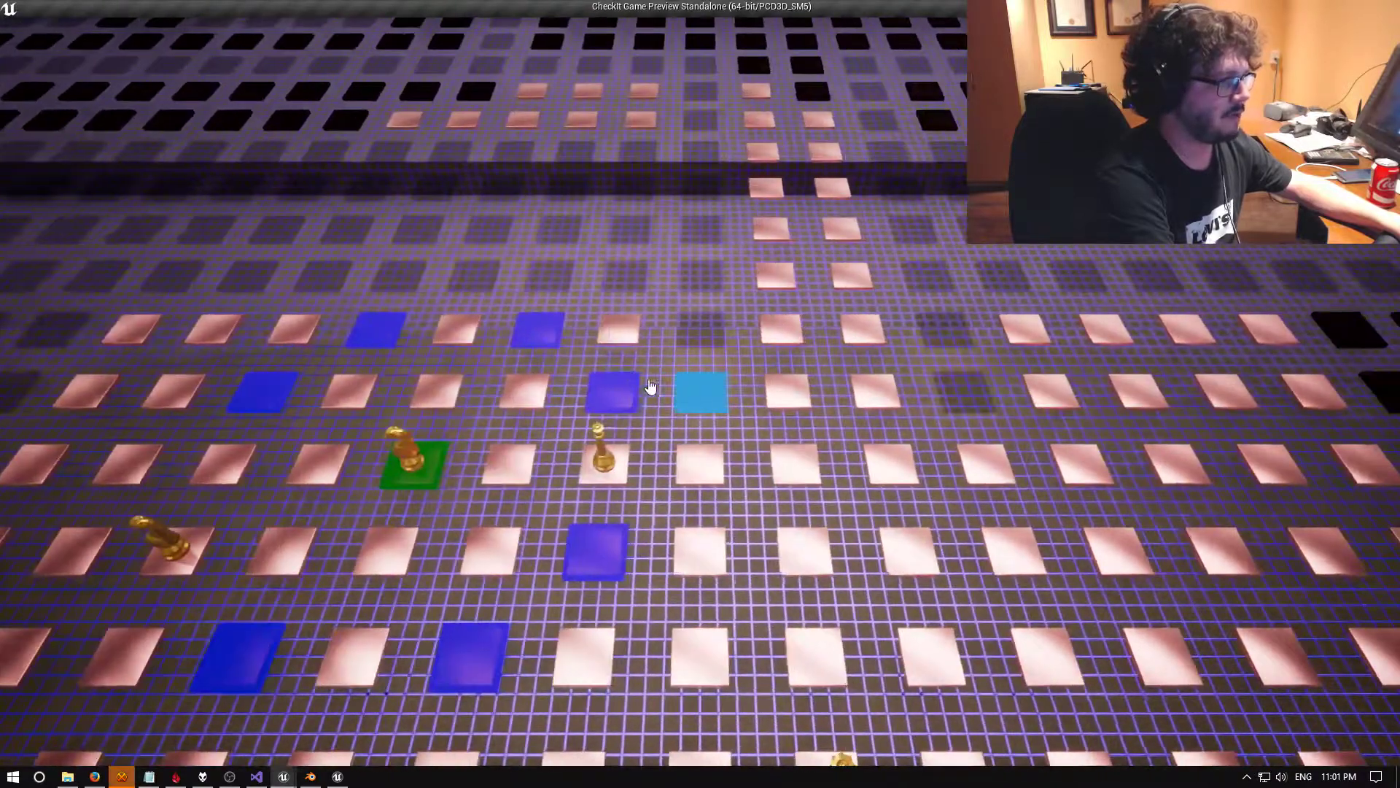
{"action": "key", "text": "a"}
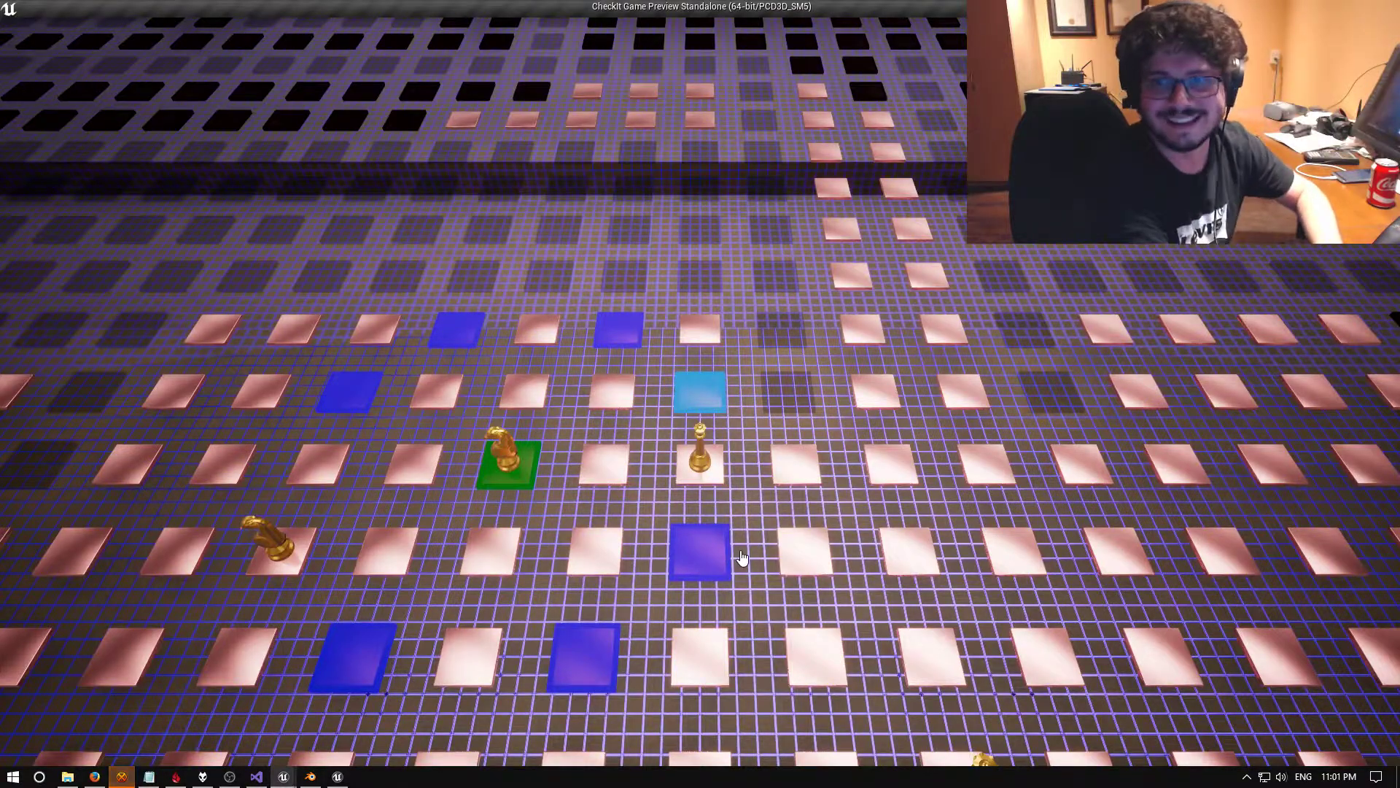
{"action": "key", "text": "a"}
{"action": "key", "text": "a"}
{"action": "key", "text": "d"}
{"action": "key", "text": "d"}
{"action": "key", "text": "space"}
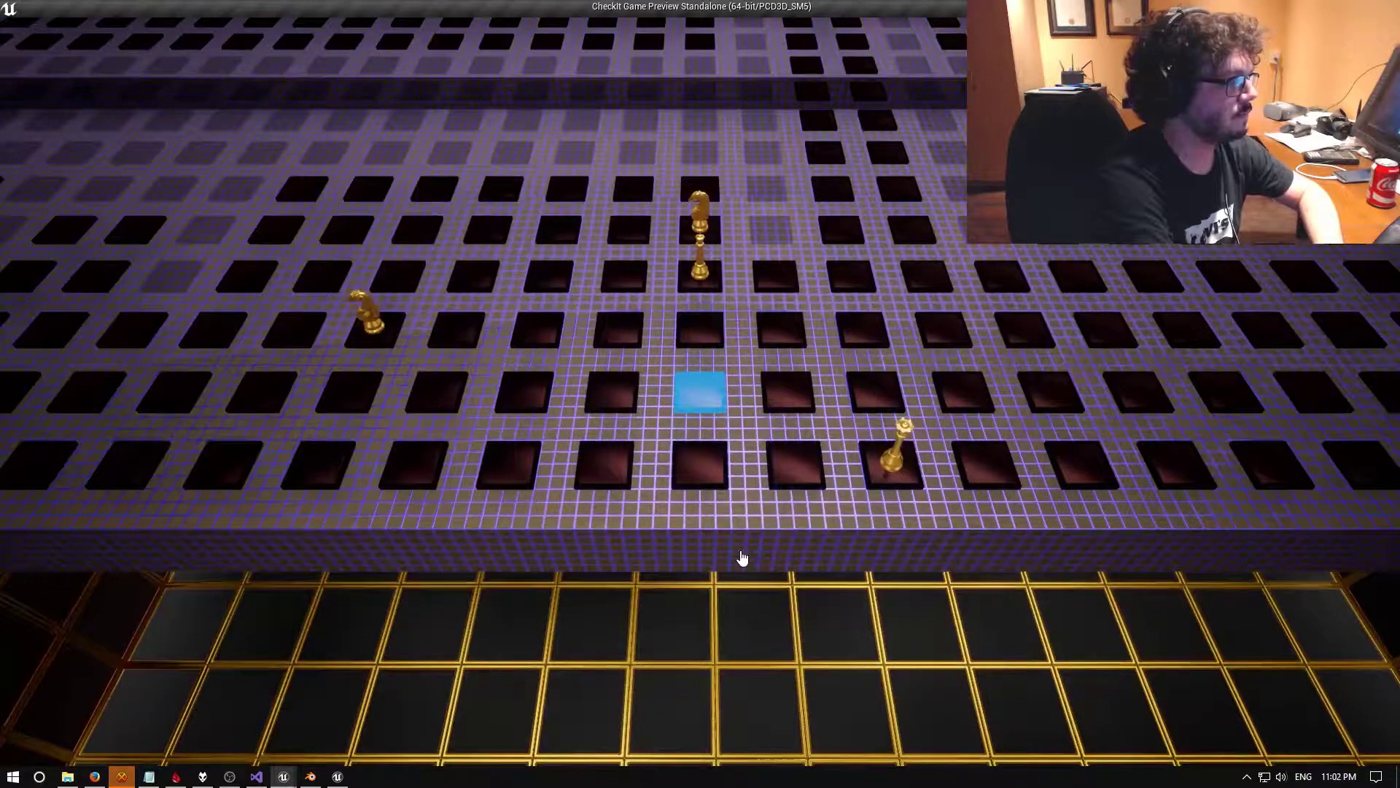
Examine the voxel board around the gold king by moving the tile cursor over the neighbouring tiles
{"action": "key", "text": "s"}
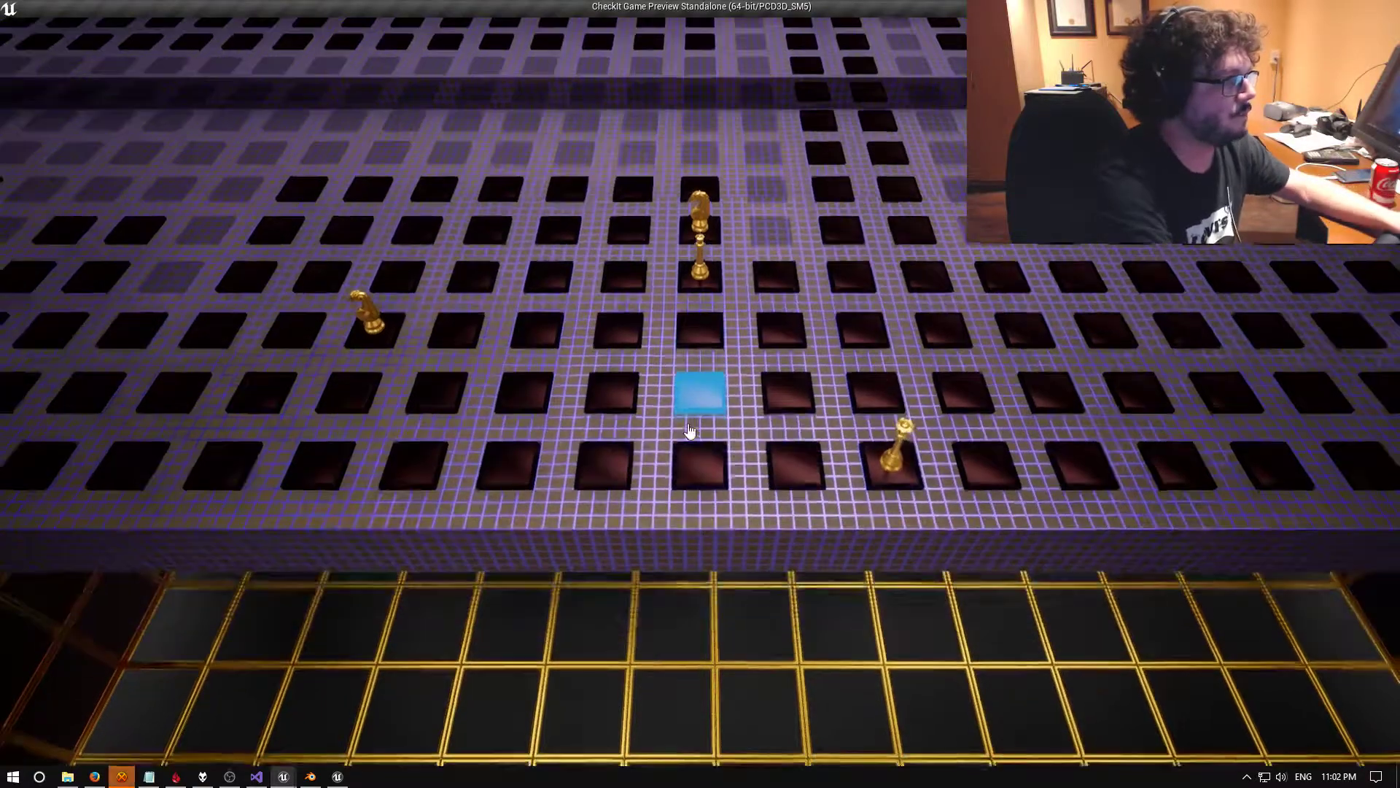
{"action": "key", "text": "w"}
{"action": "key", "text": "a"}
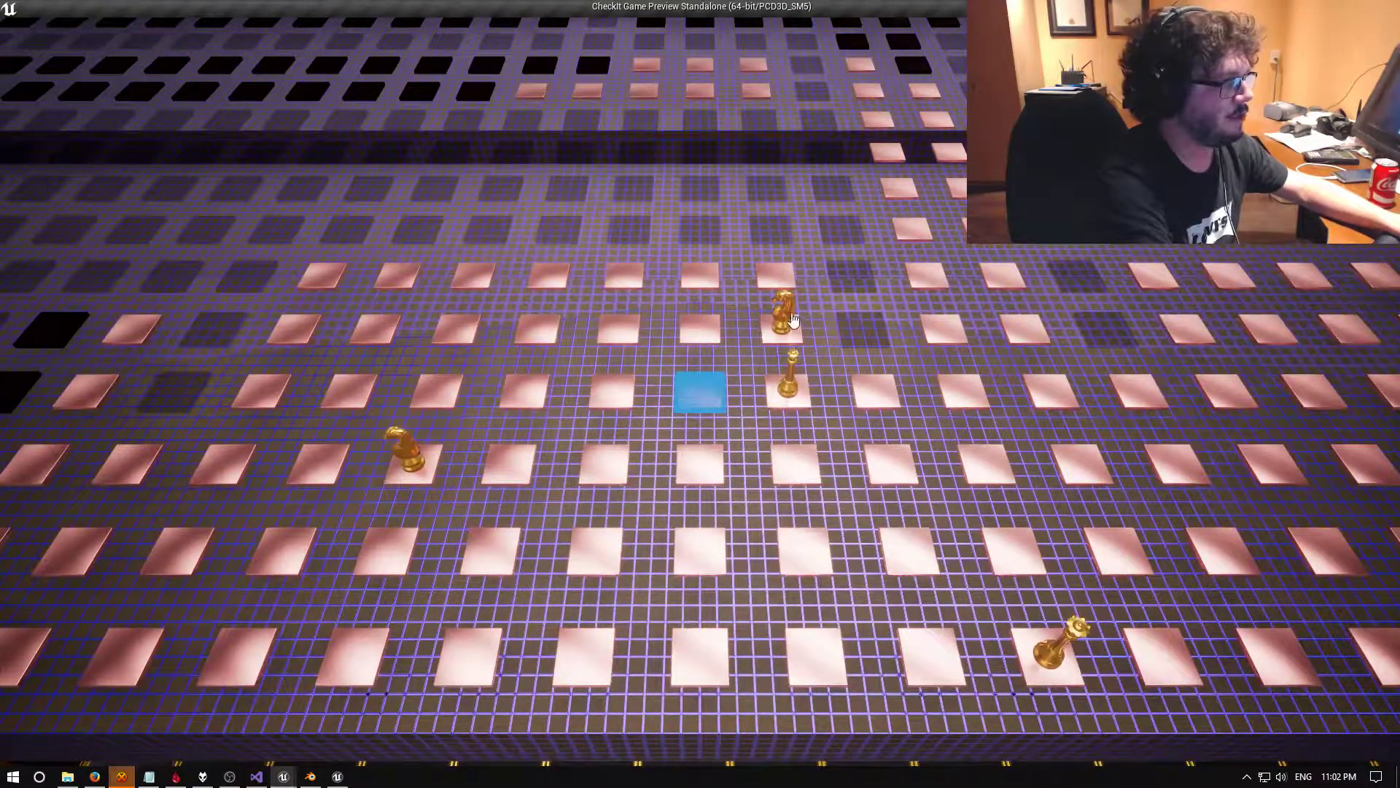
{"action": "key", "text": "d"}
{"action": "key", "text": "s"}
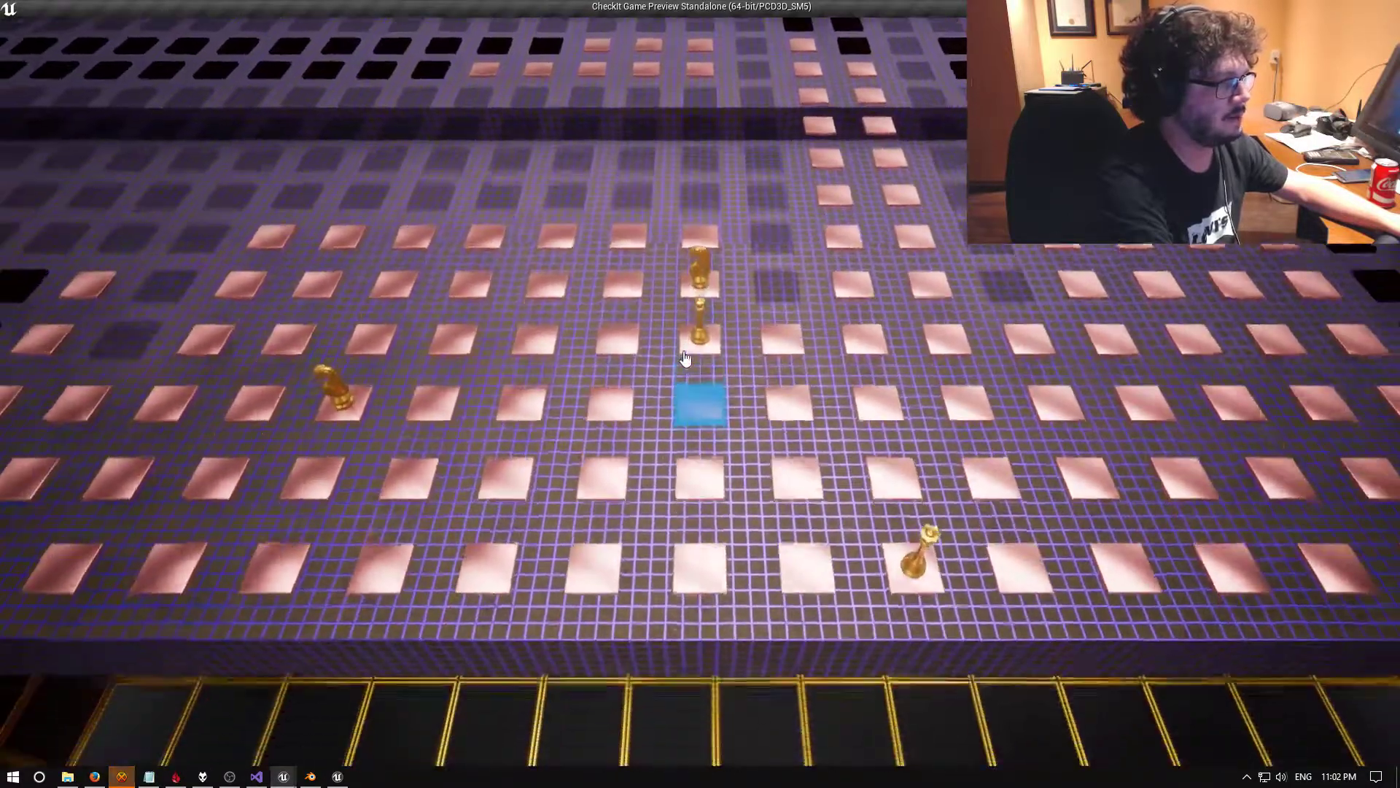
{"action": "key", "text": "a"}
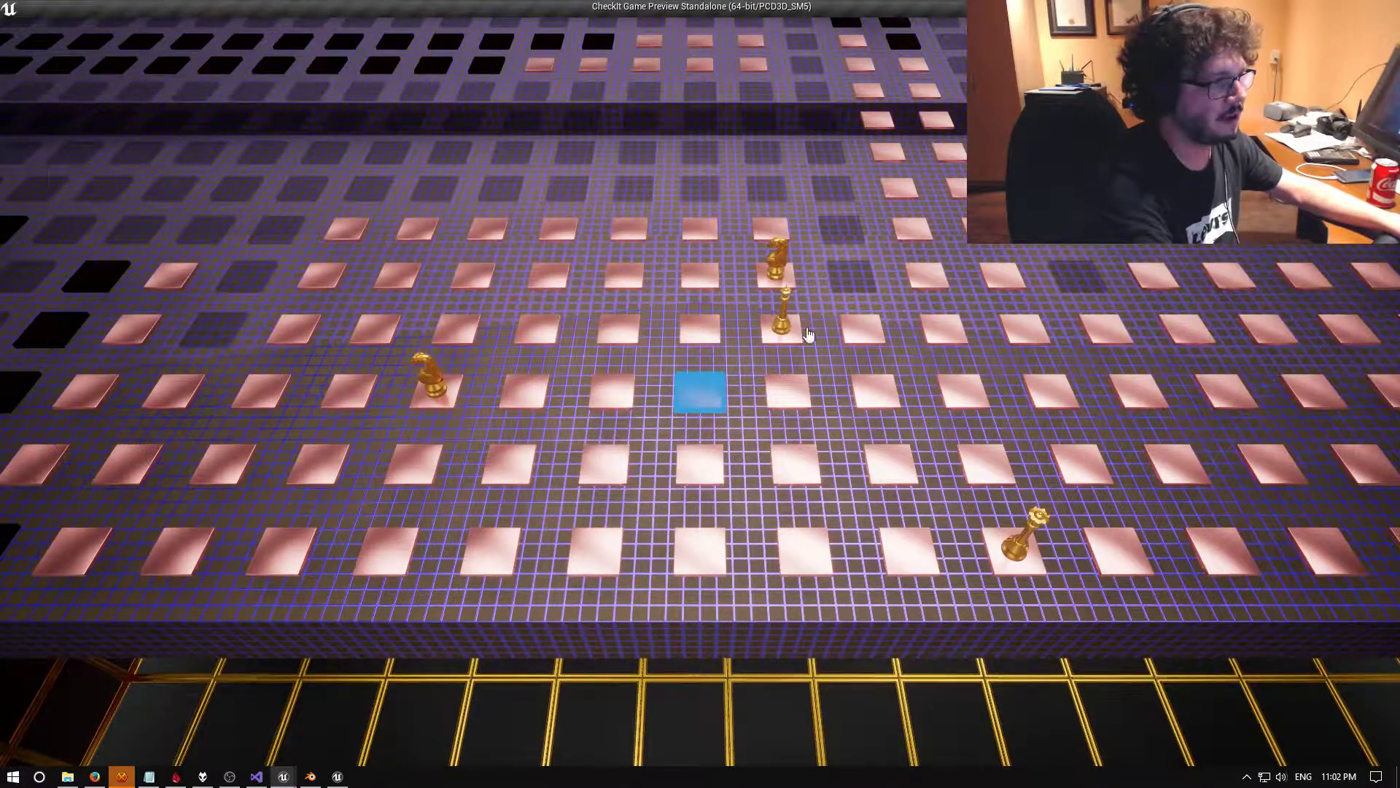
Examine the farther sections of the voxel board and the blue pieces from the rotated board view
{"action": "left_click", "coordinate": [799, 504]}
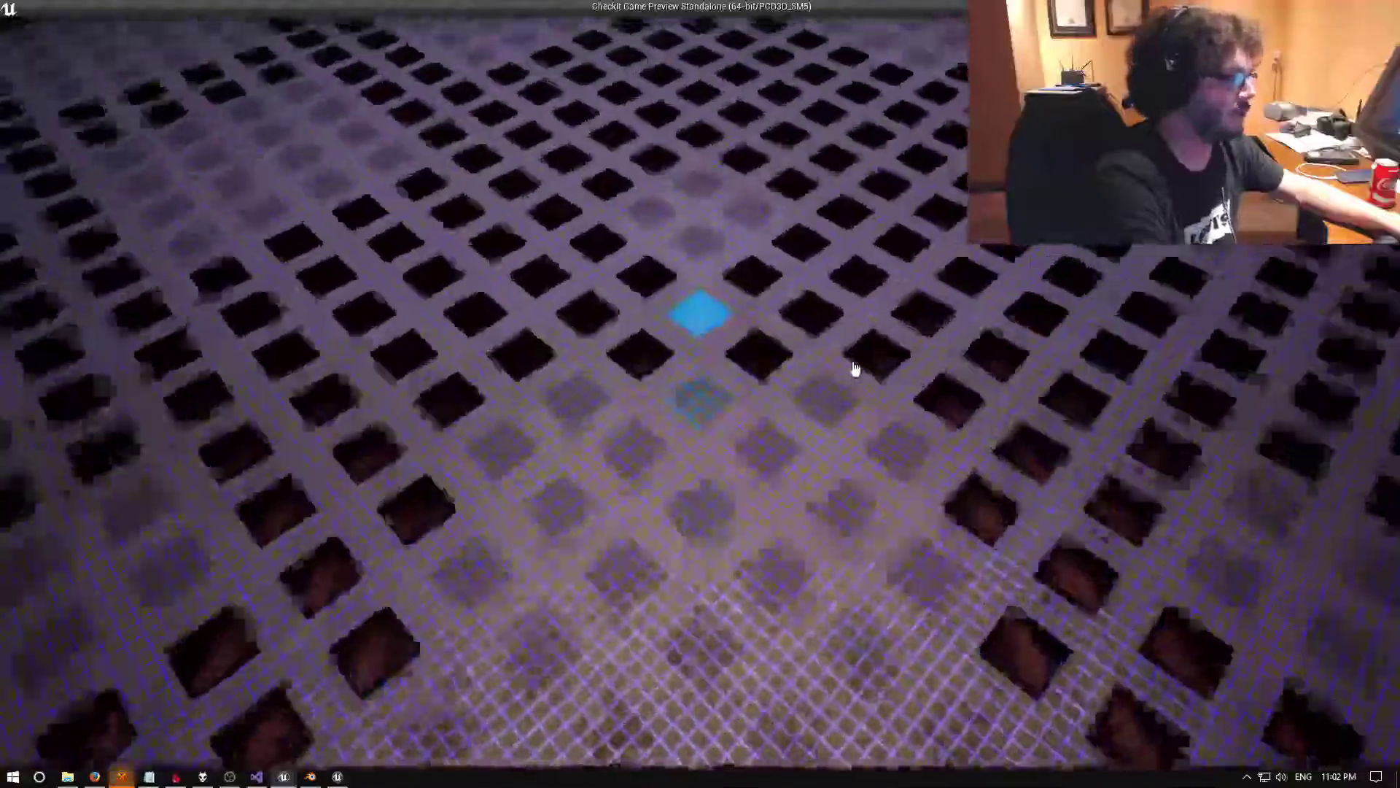
{"action": "key", "text": "w"}
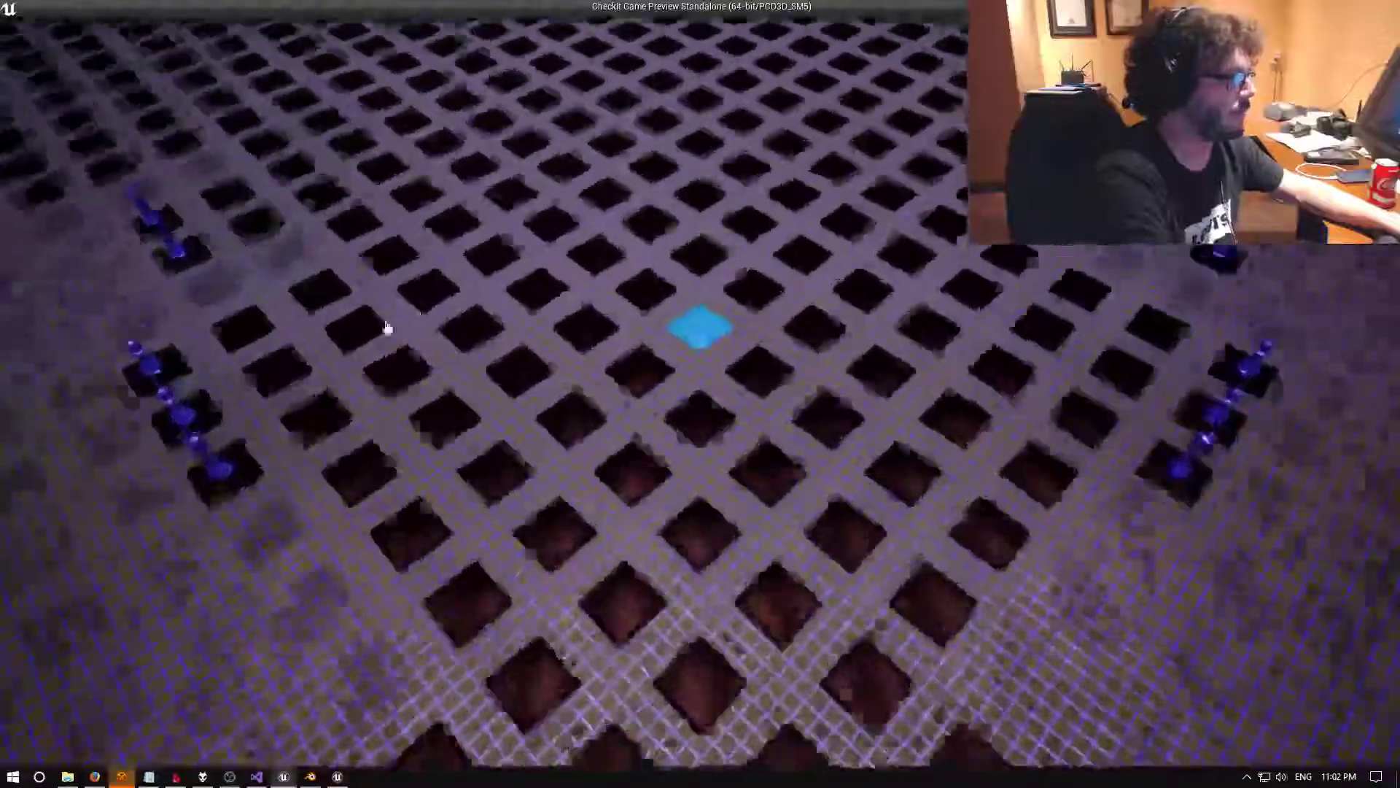
{"action": "key", "text": "w"}
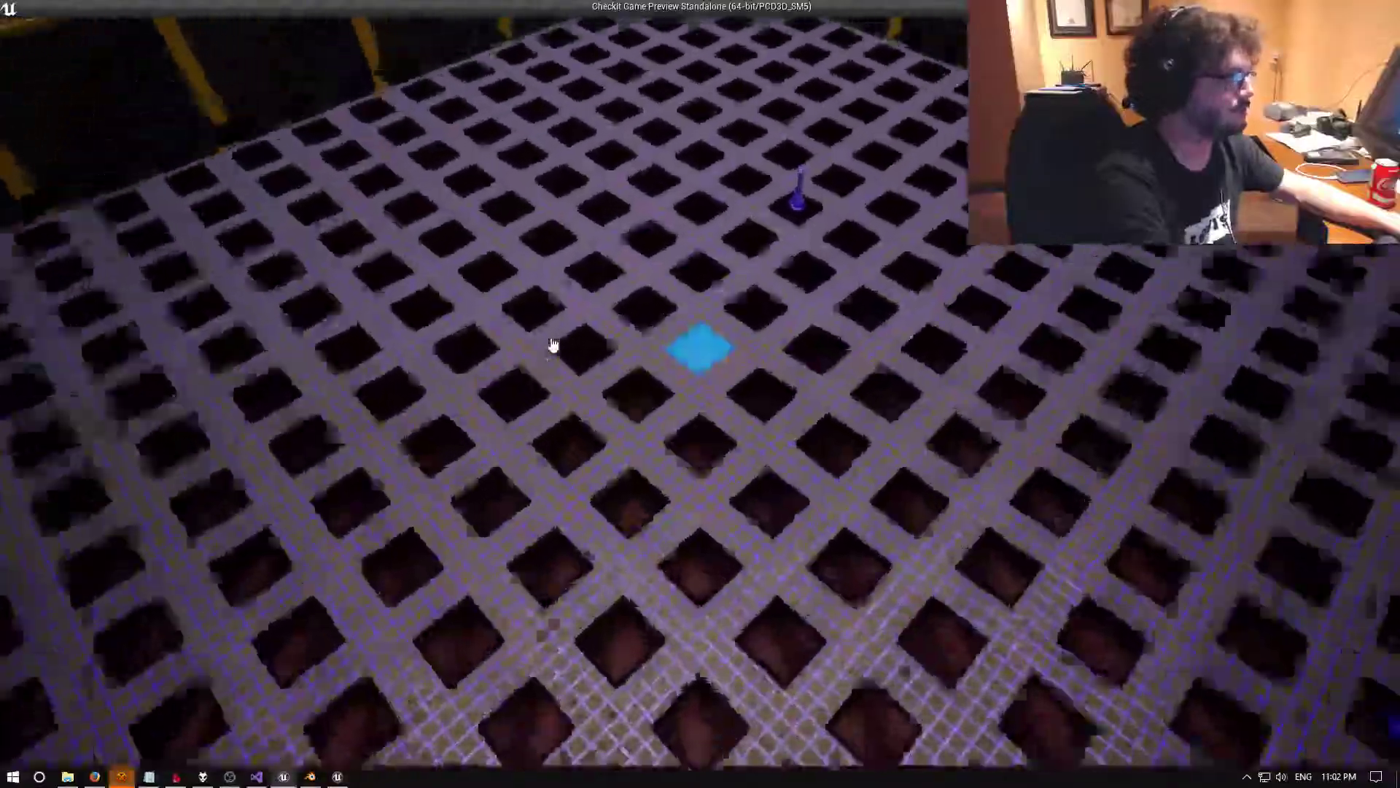
{"action": "key", "text": "e"}
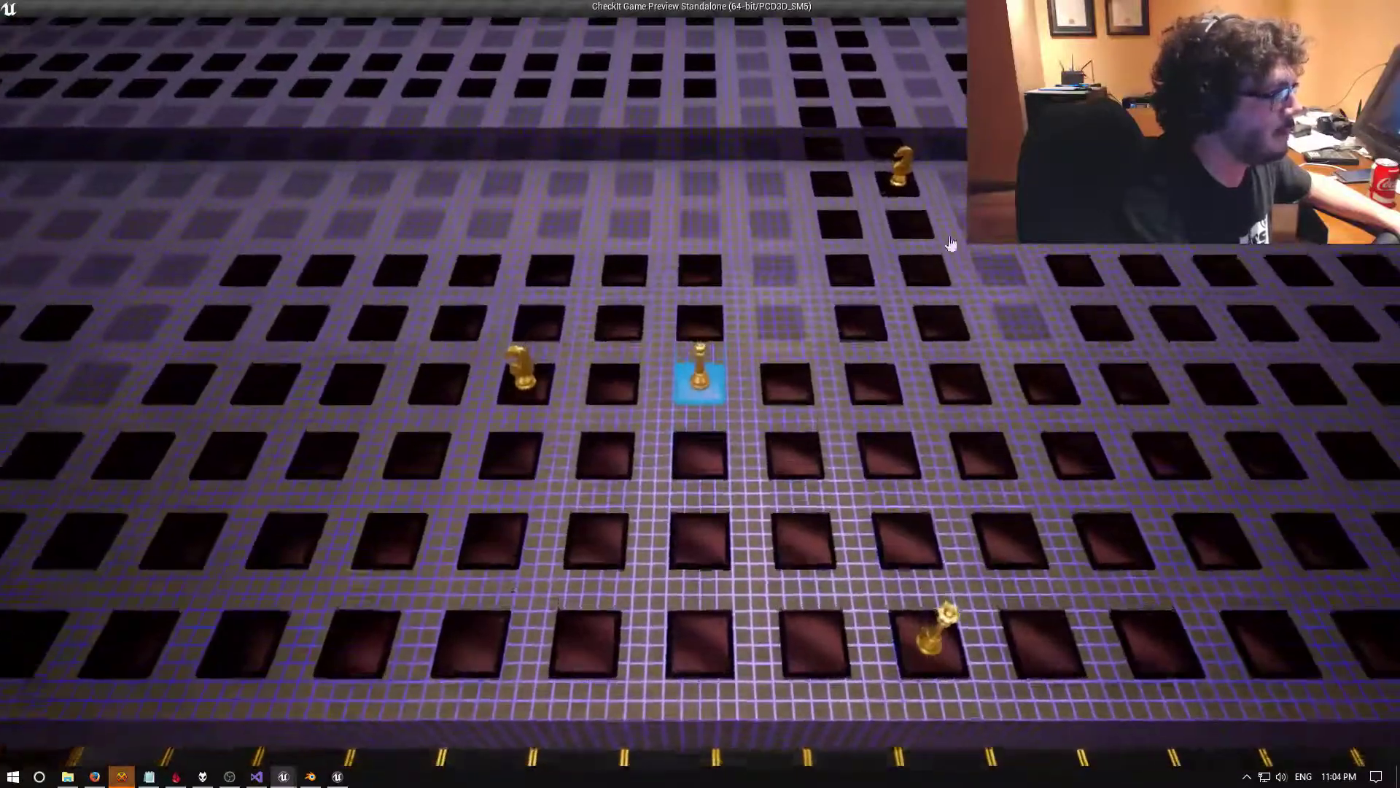
Exit the game preview without sending its crash report, and relaunch the CheckIt editor from Visual Studio
{"action": "key", "text": "Escape"}
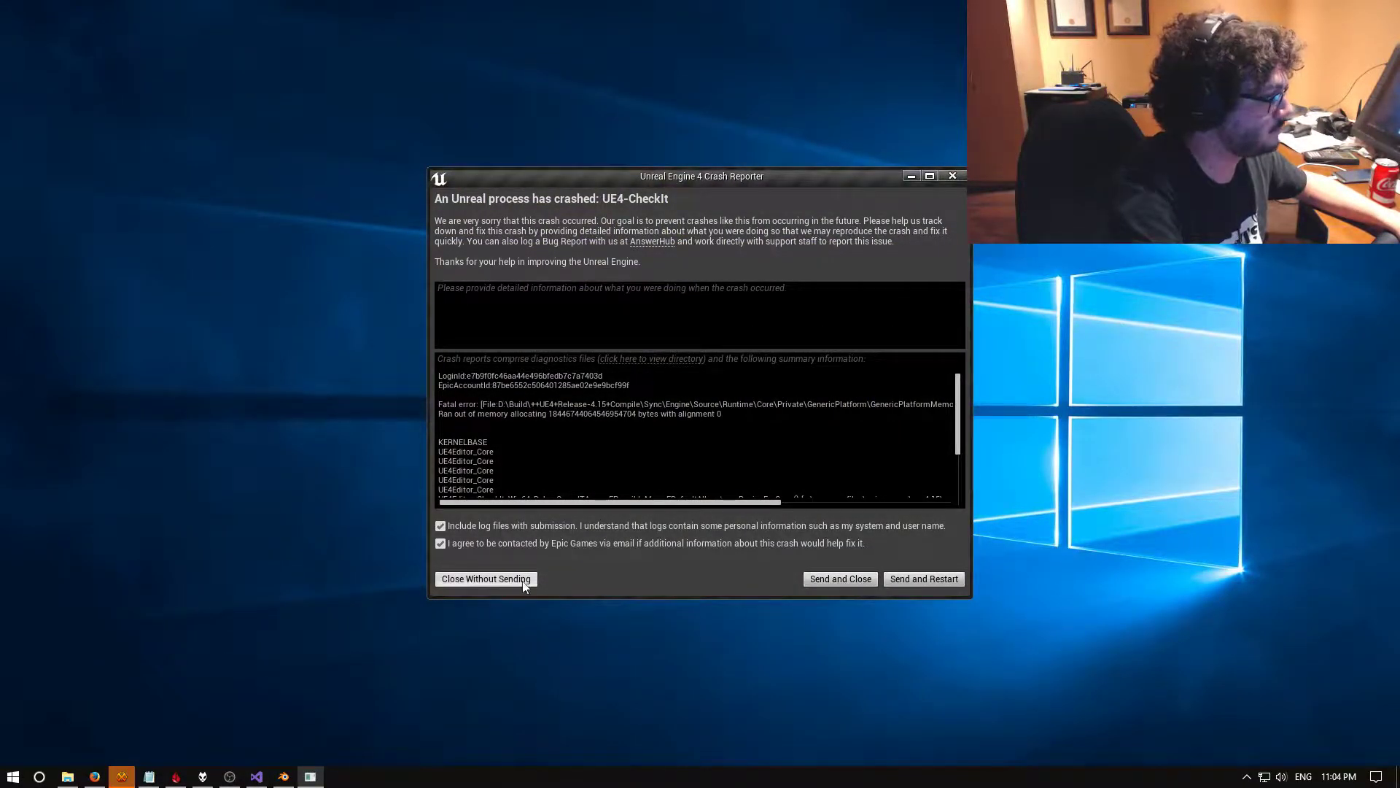
{"action": "left_click", "coordinate": [484, 580]}
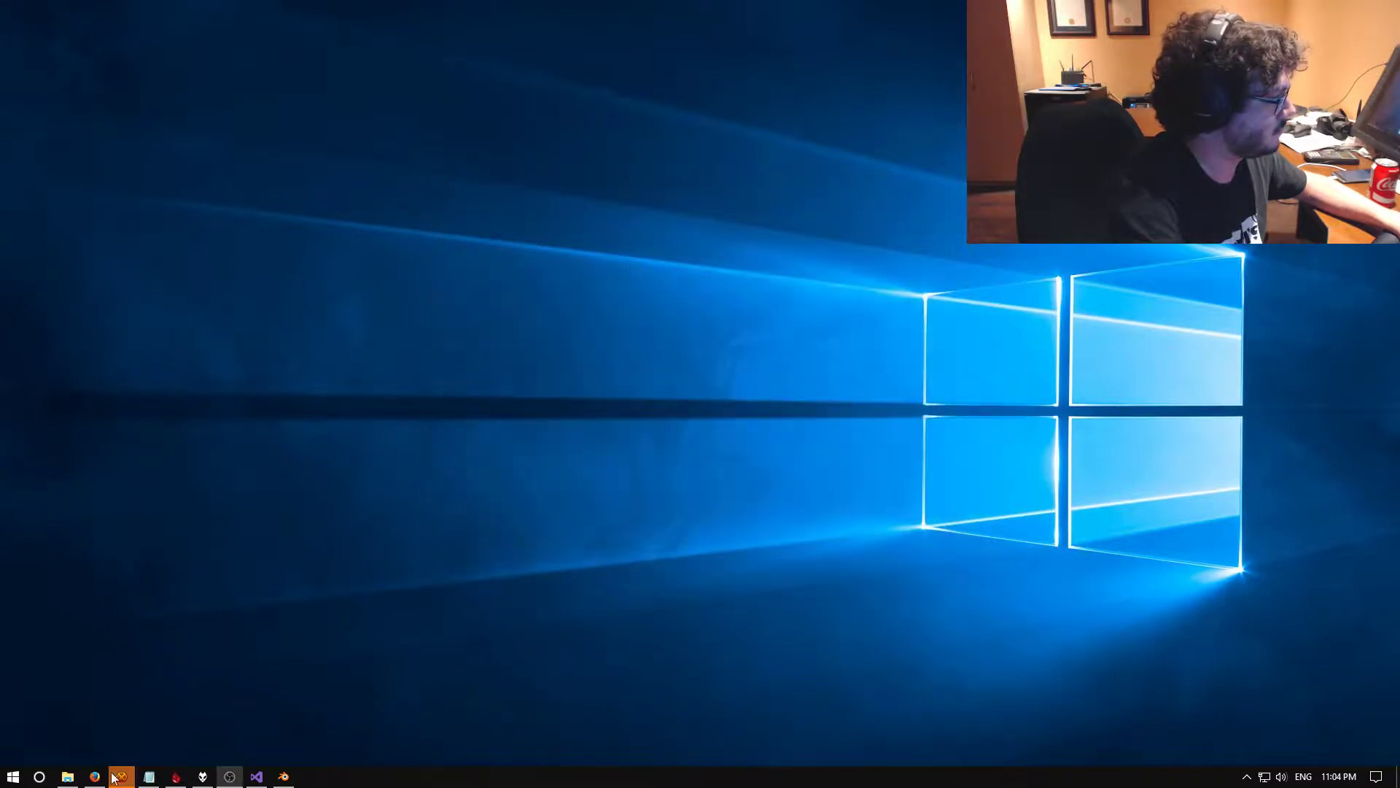
{"action": "left_click", "coordinate": [256, 776]}
{"action": "left_click", "coordinate": [448, 484]}
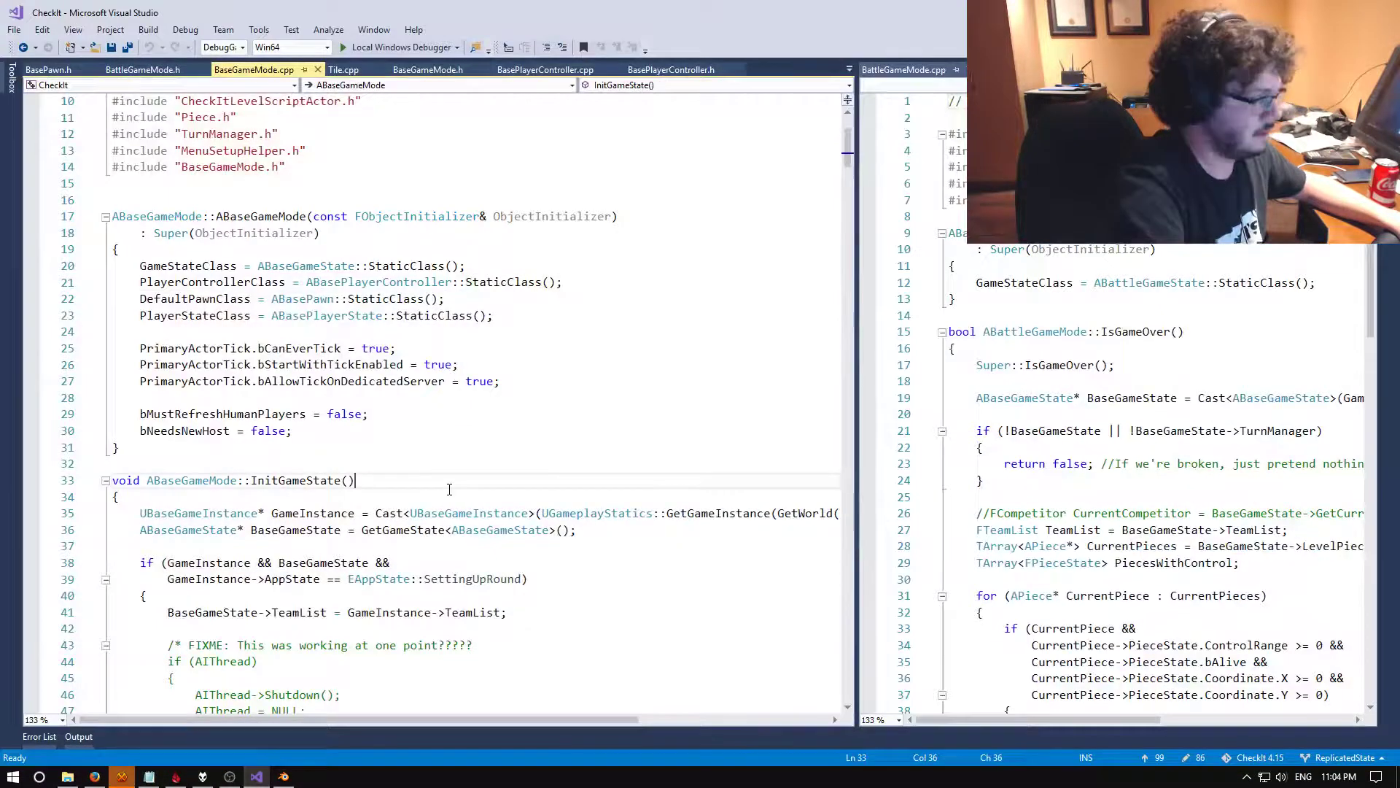
{"action": "key", "text": "F5"}
{"action": "key", "text": "Return"}
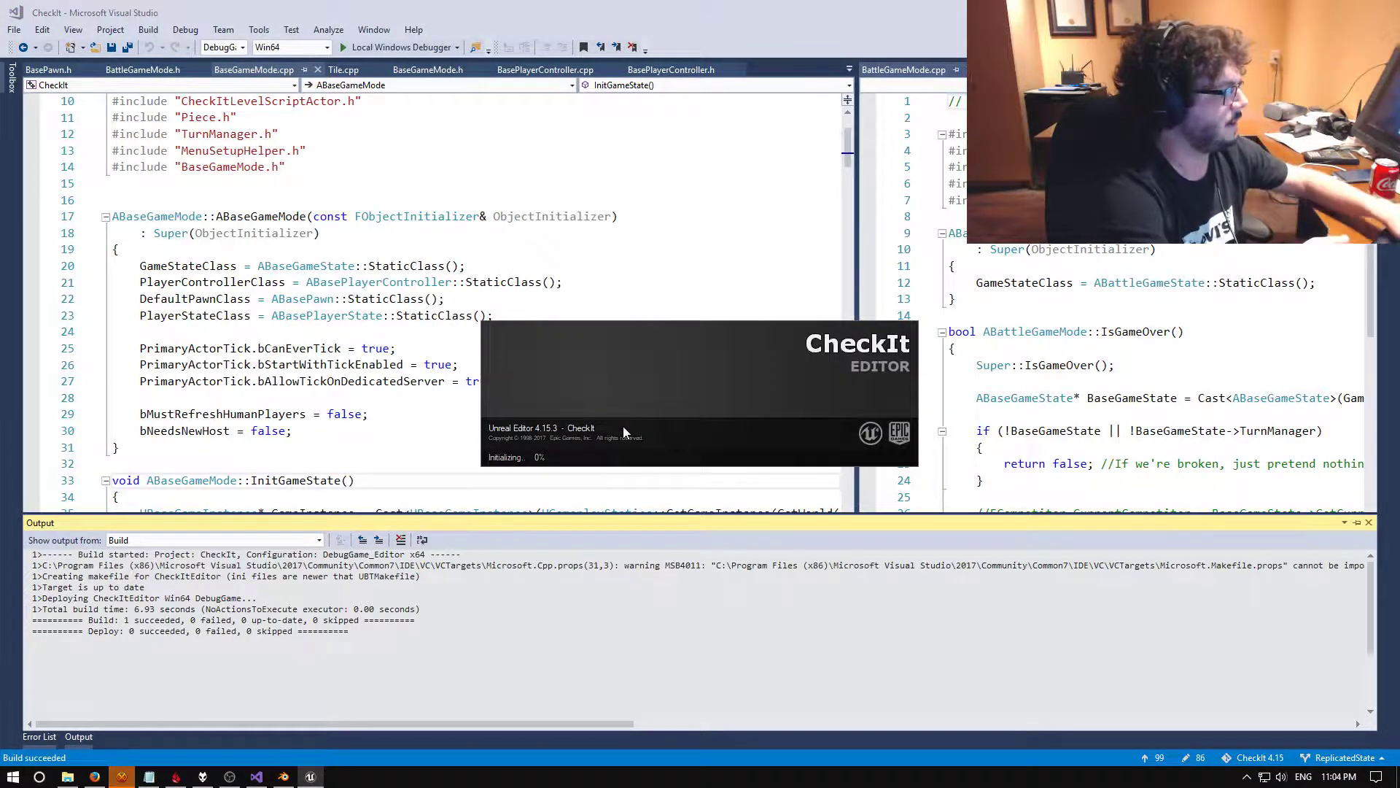
Switch to Blender and examine the CheckIt-CrossStream-Voxel-Plate model from another angle
{"action": "left_click", "coordinate": [286, 784]}
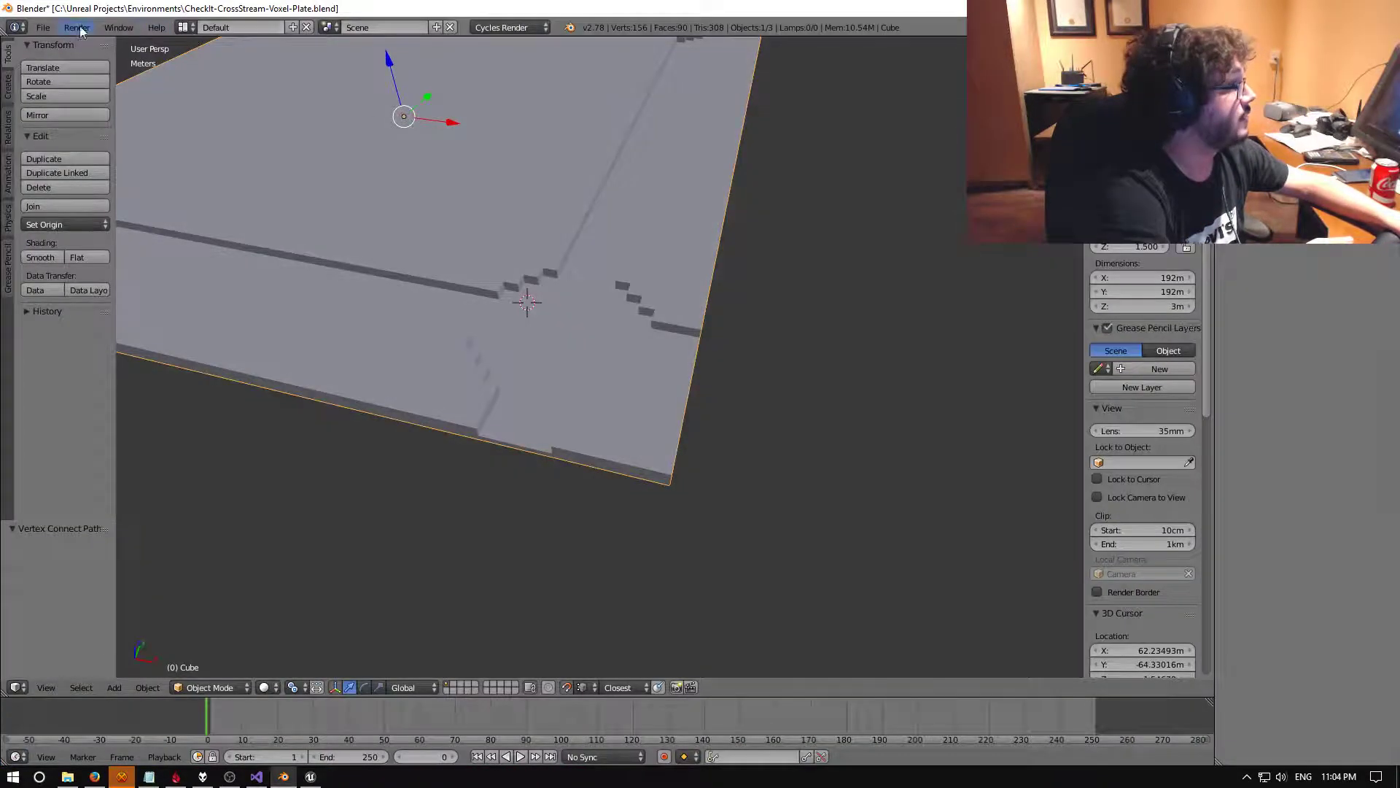
{"action": "left_click", "coordinate": [43, 27]}
{"action": "left_click", "coordinate": [61, 138]}
{"action": "middle_click_drag", "start_coordinate": [472, 263], "coordinate": [666, 103]}
{"action": "middle_click_drag", "start_coordinate": [765, 272], "coordinate": [793, 296]}
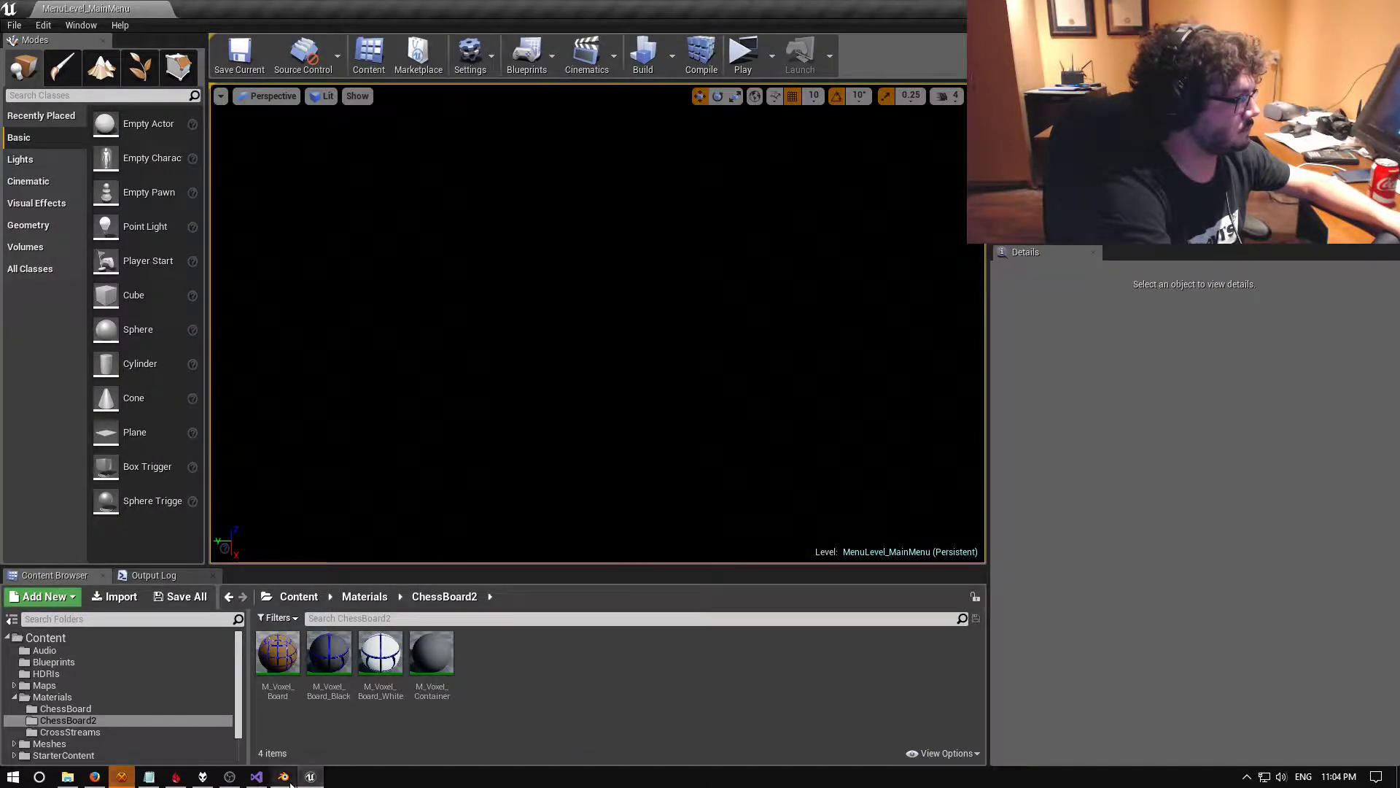
Switch to Visual Studio and review the ABaseGameMode constructor alongside the IsGameOver code in BattleGameMode.cpp
{"action": "mouse_move", "coordinate": [286, 782]}
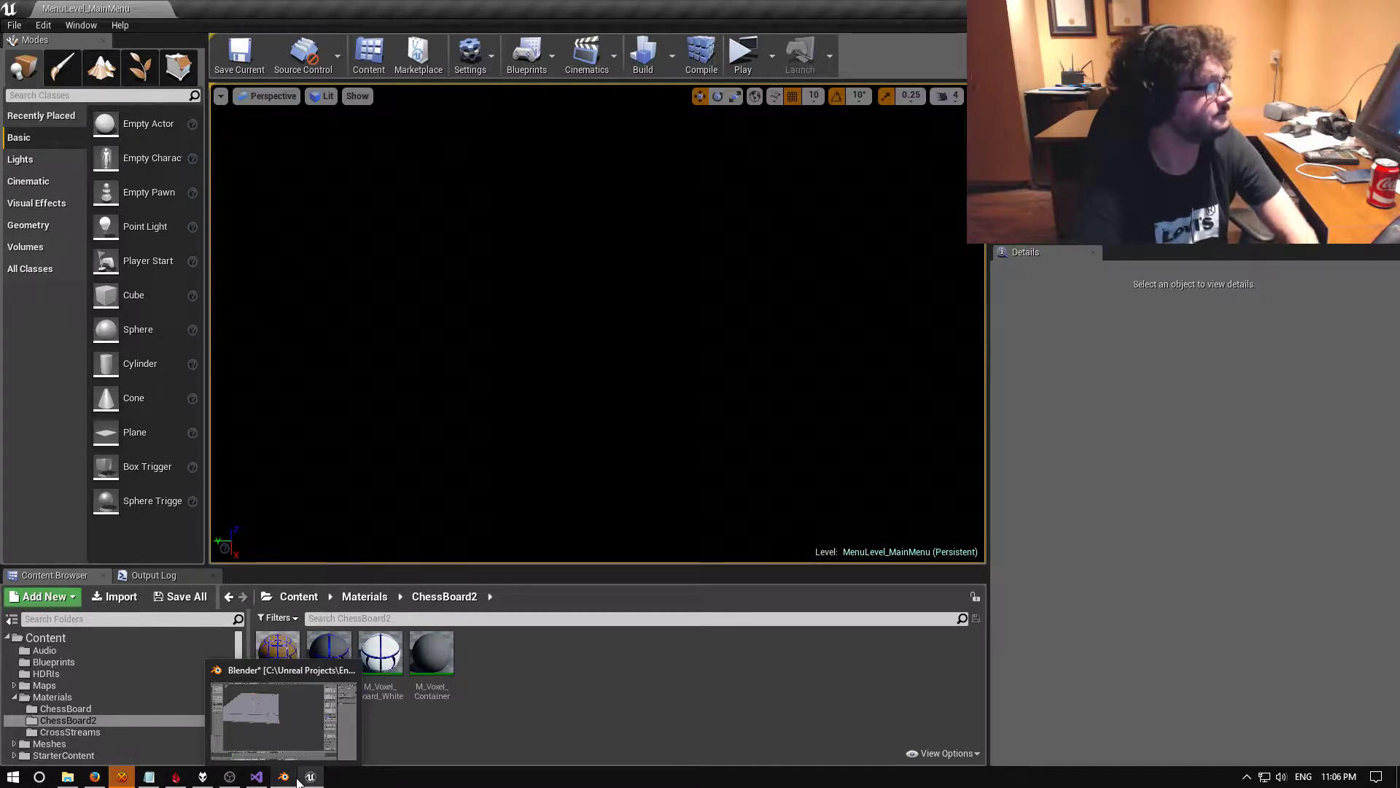
{"action": "left_click", "coordinate": [256, 776]}
{"action": "scroll", "coordinate": [344, 362], "scroll_direction": "down", "scroll_amount": 2}
{"action": "left_click_drag", "start_coordinate": [111, 216], "coordinate": [293, 430]}
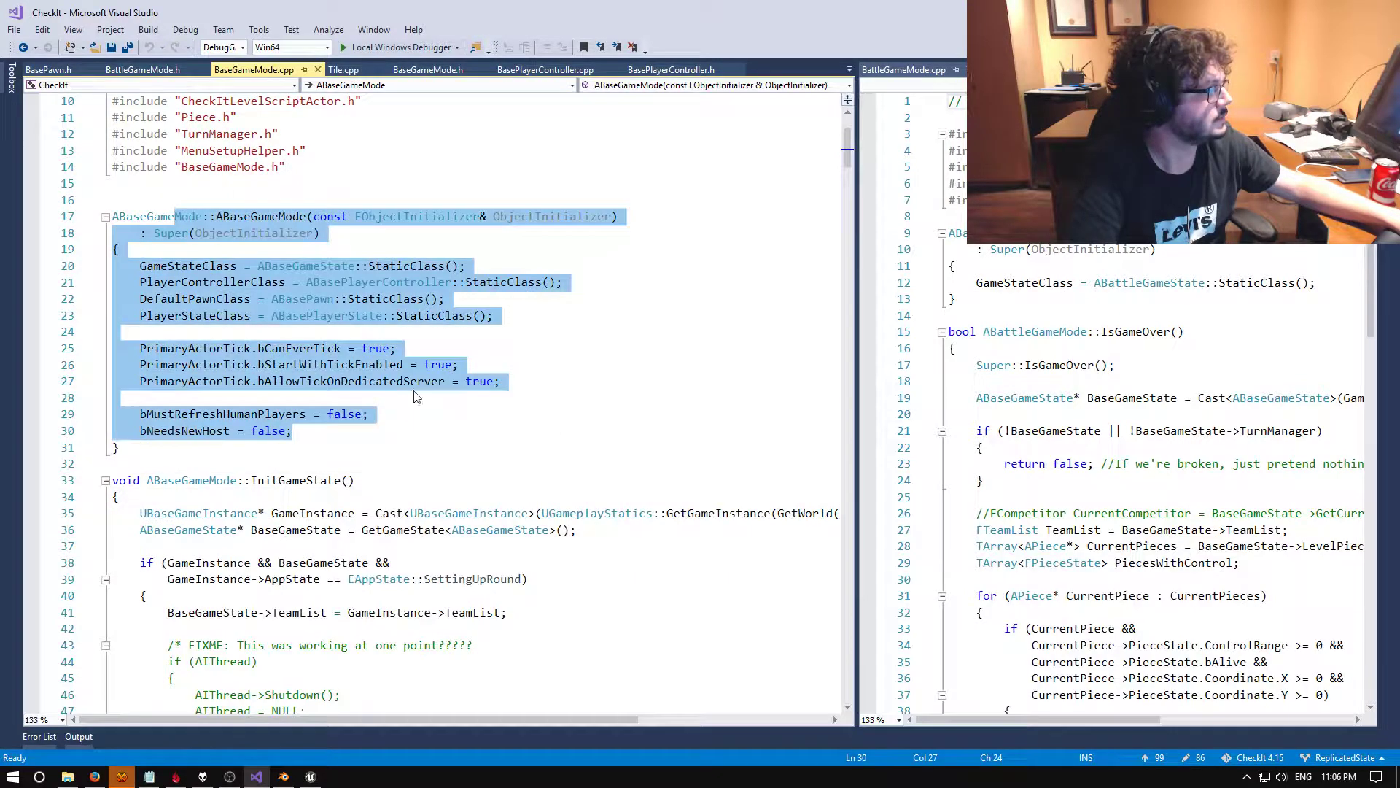
{"action": "left_click", "coordinate": [406, 367]}
{"action": "scroll", "coordinate": [1047, 279], "scroll_direction": "down", "scroll_amount": 6}
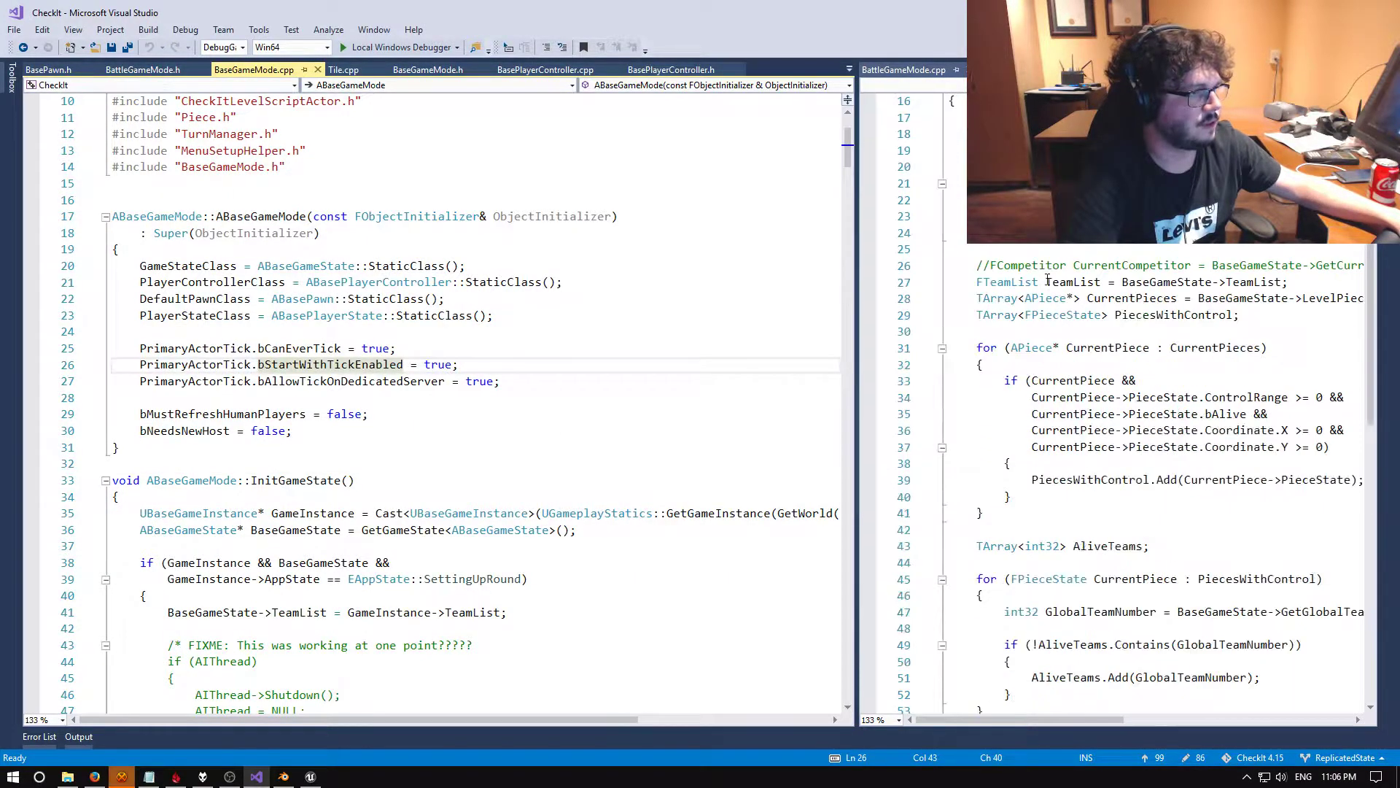
{"action": "scroll", "coordinate": [377, 395], "scroll_direction": "down", "scroll_amount": 1}
{"action": "scroll", "coordinate": [334, 386], "scroll_direction": "down", "scroll_amount": 3}
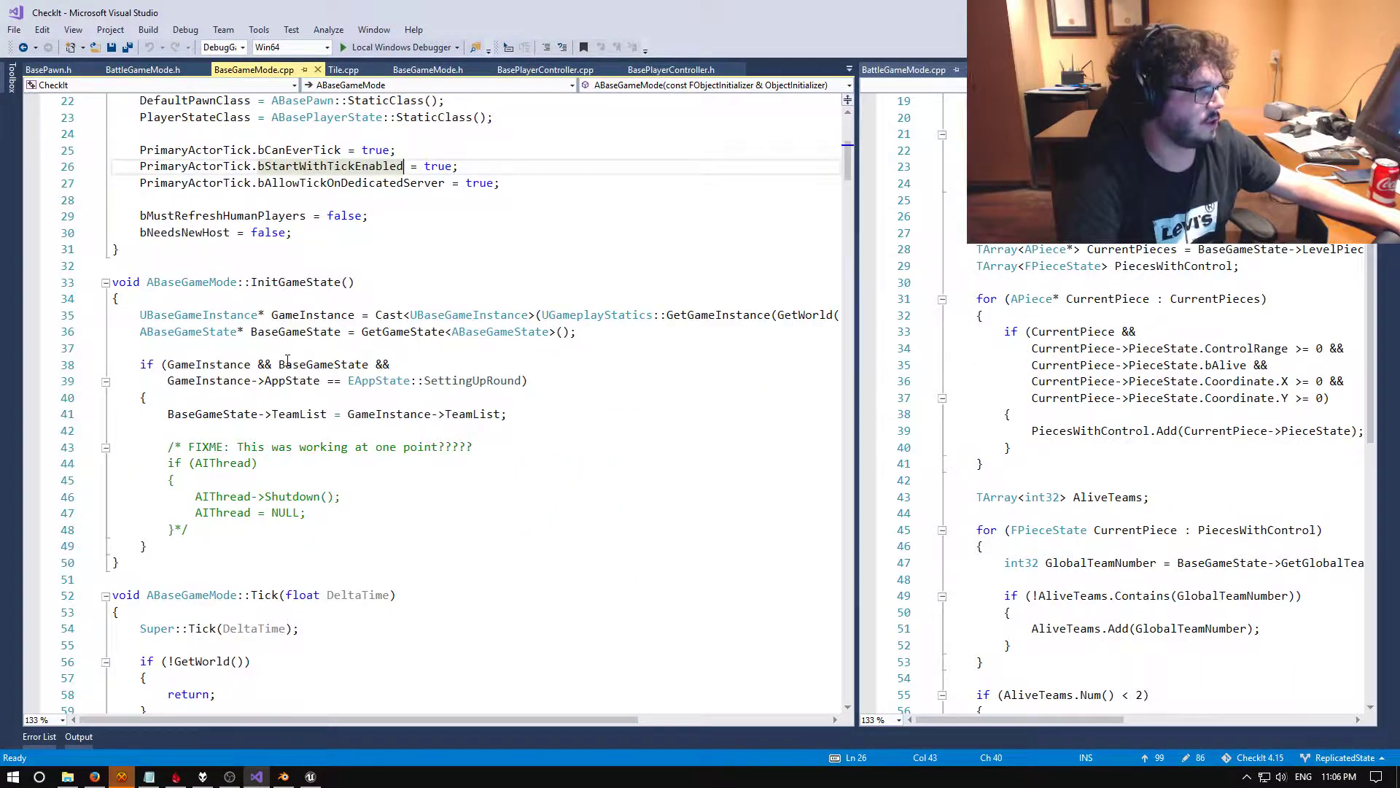
Examine the commented-out AIThread shutdown block under the FIXME note in ABaseGameMode::InitGameState
{"action": "scroll", "coordinate": [286, 357], "scroll_direction": "up", "scroll_amount": 2}
{"action": "left_click", "coordinate": [291, 464]}
{"action": "left_click", "coordinate": [299, 545]}
{"action": "left_click", "coordinate": [295, 596]}
{"action": "left_click", "coordinate": [296, 628]}
{"action": "left_click_drag", "start_coordinate": [169, 547], "coordinate": [191, 629]}
{"action": "left_click", "coordinate": [304, 635]}
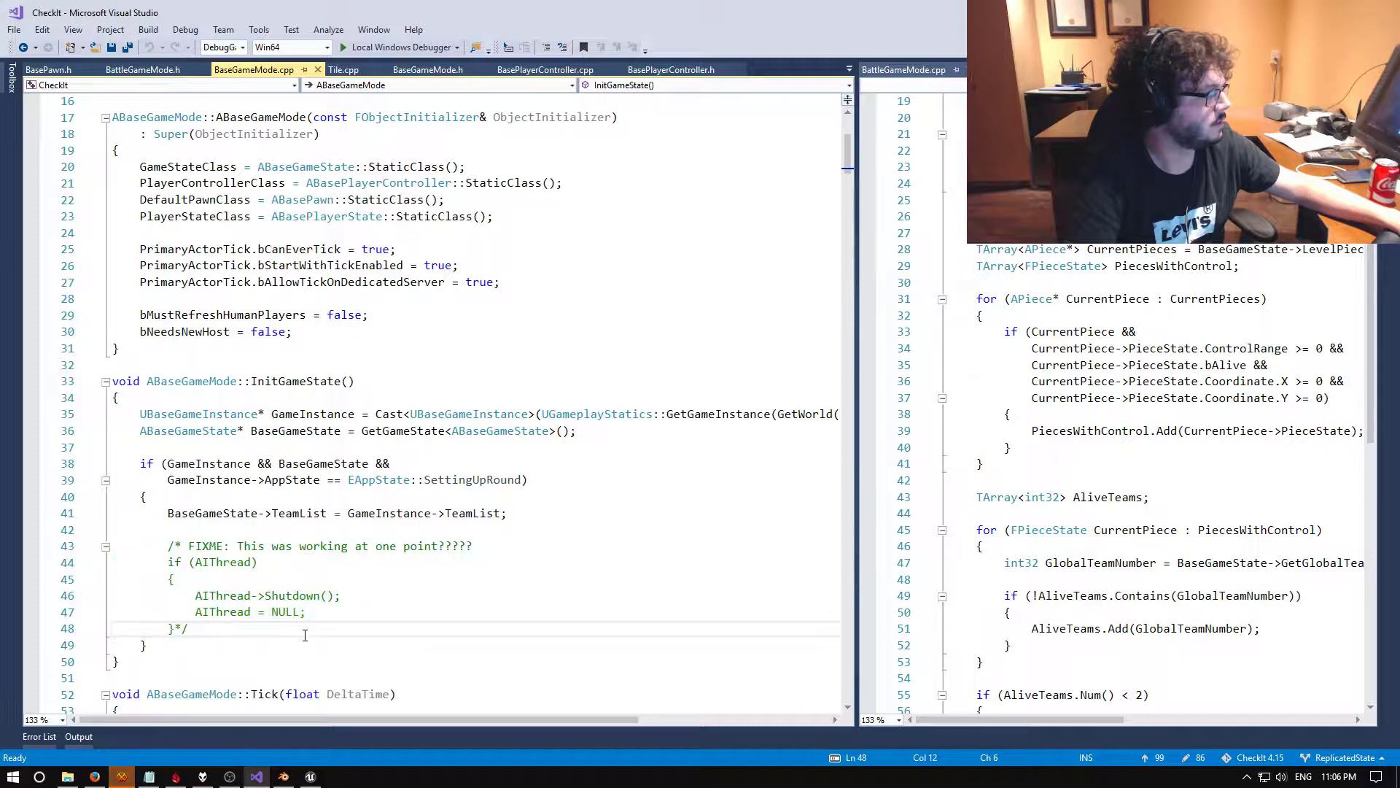
{"action": "left_click", "coordinate": [270, 562]}
{"action": "left_click", "coordinate": [269, 596]}
{"action": "left_click", "coordinate": [273, 613]}
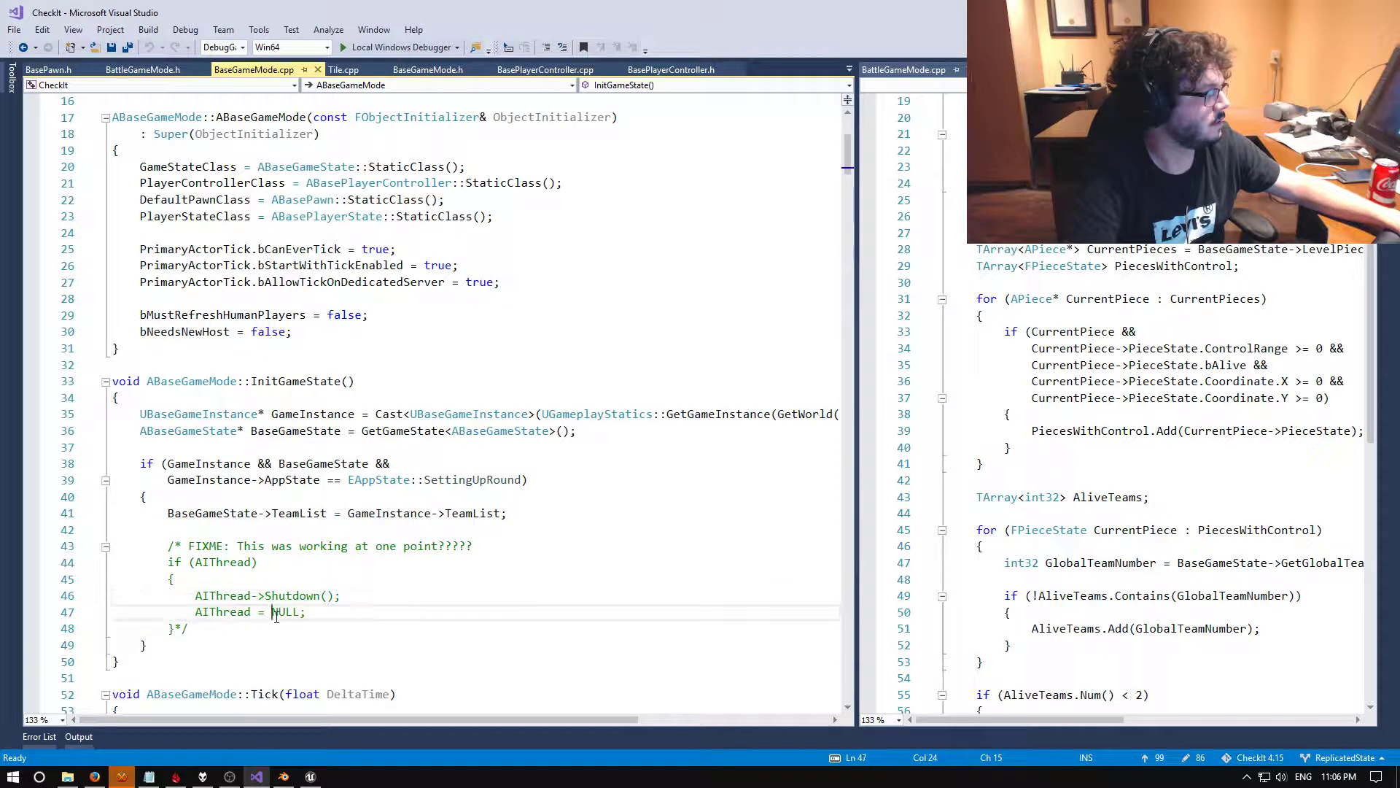
{"action": "scroll", "coordinate": [452, 421], "scroll_direction": "up", "scroll_amount": 5}
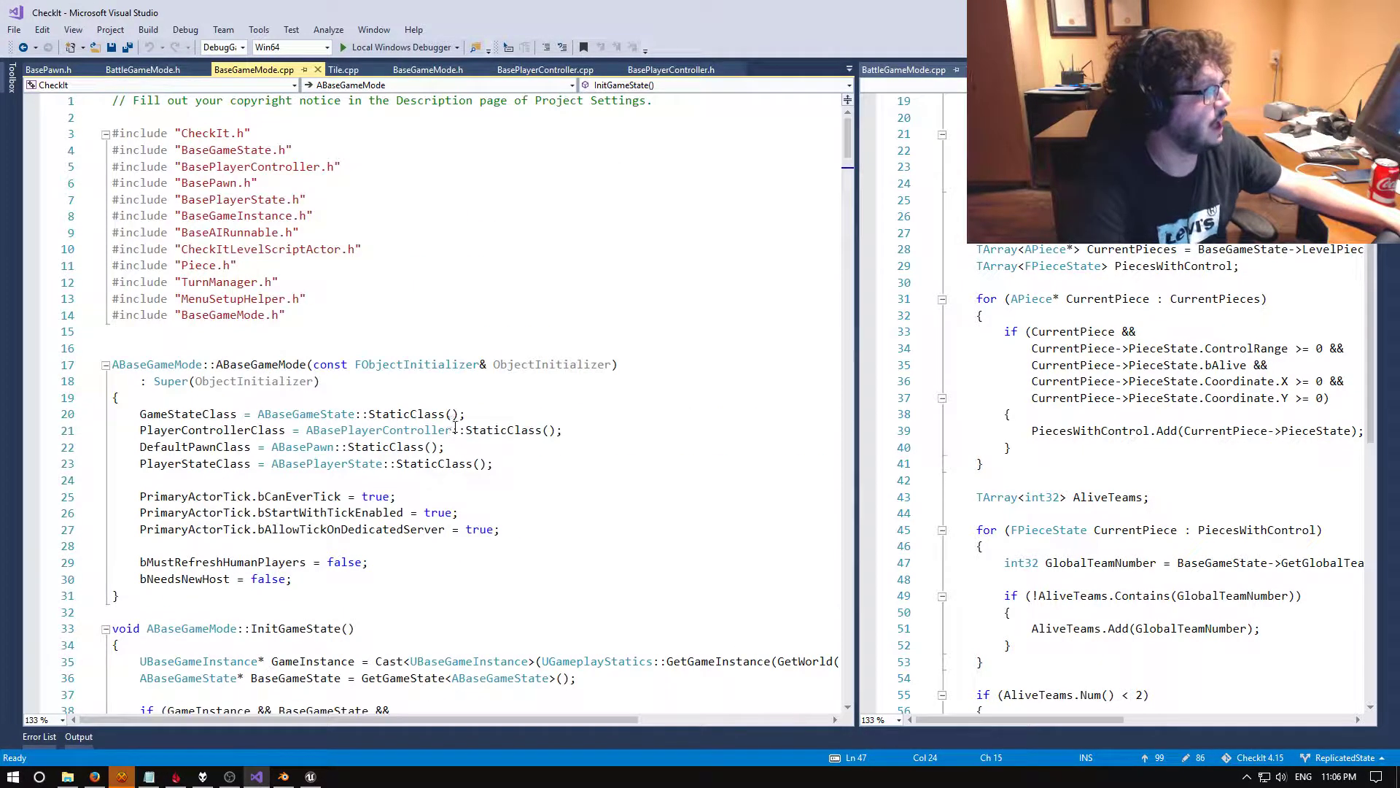